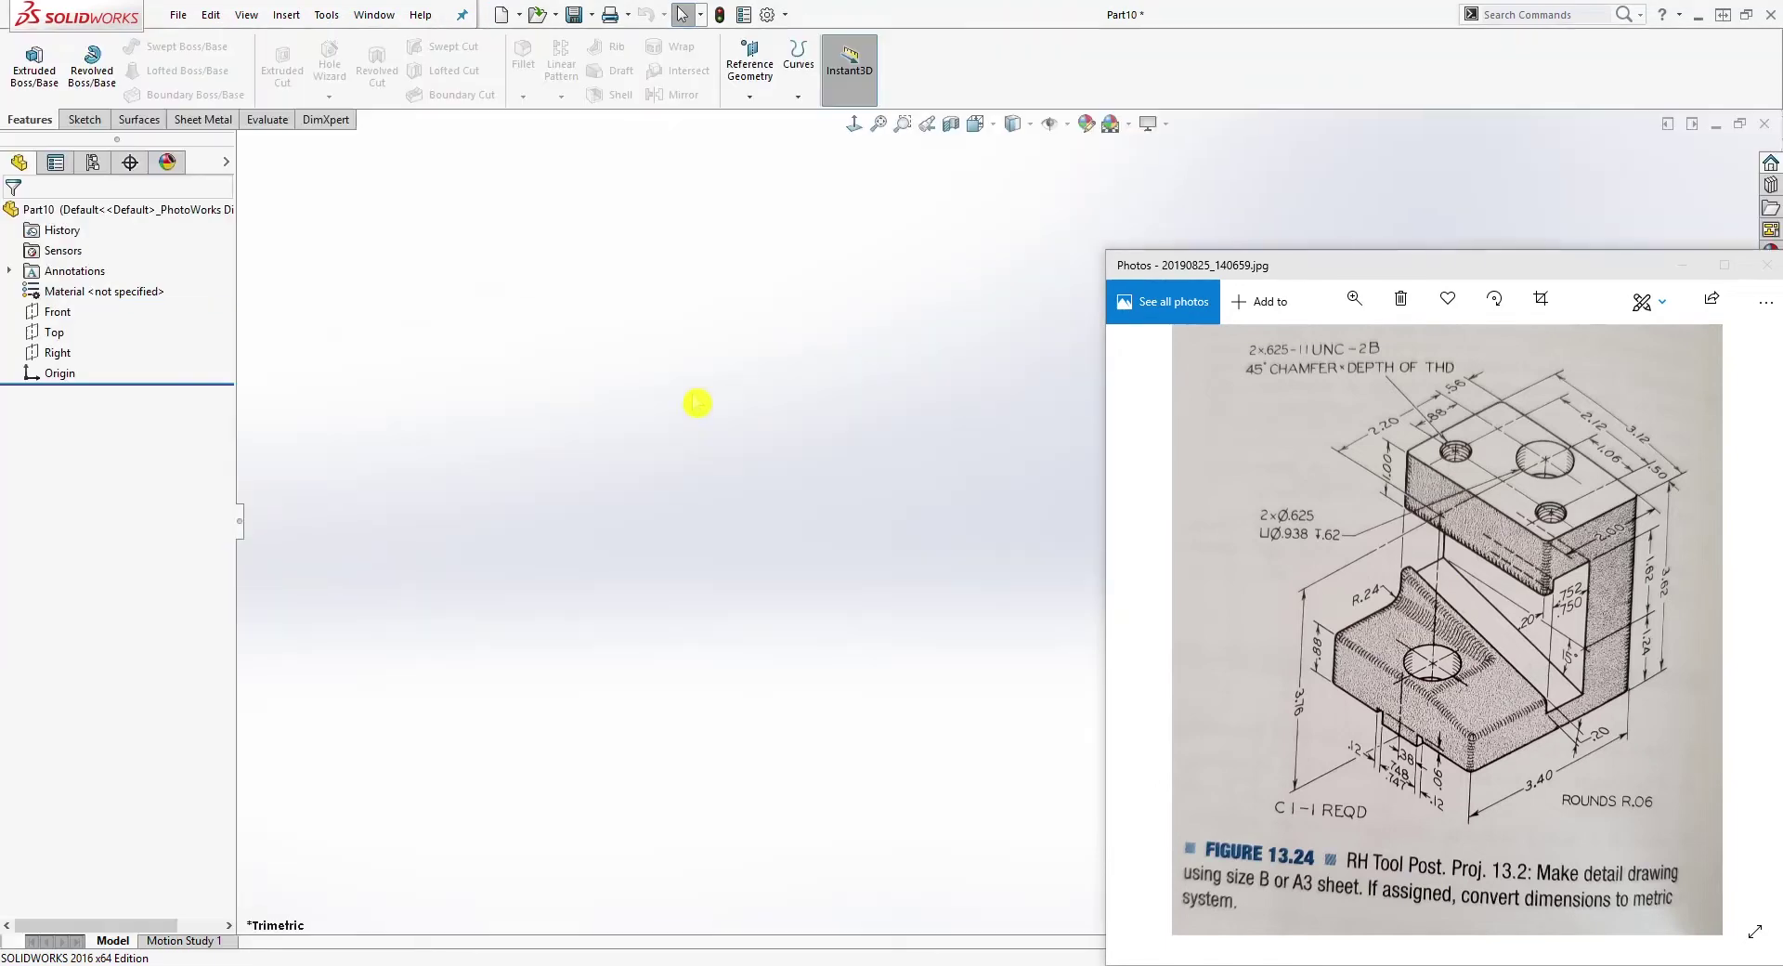
Step: Start Sketch1 on the Front plane of the part
{"action": "left_click", "coordinate": [85, 119]}
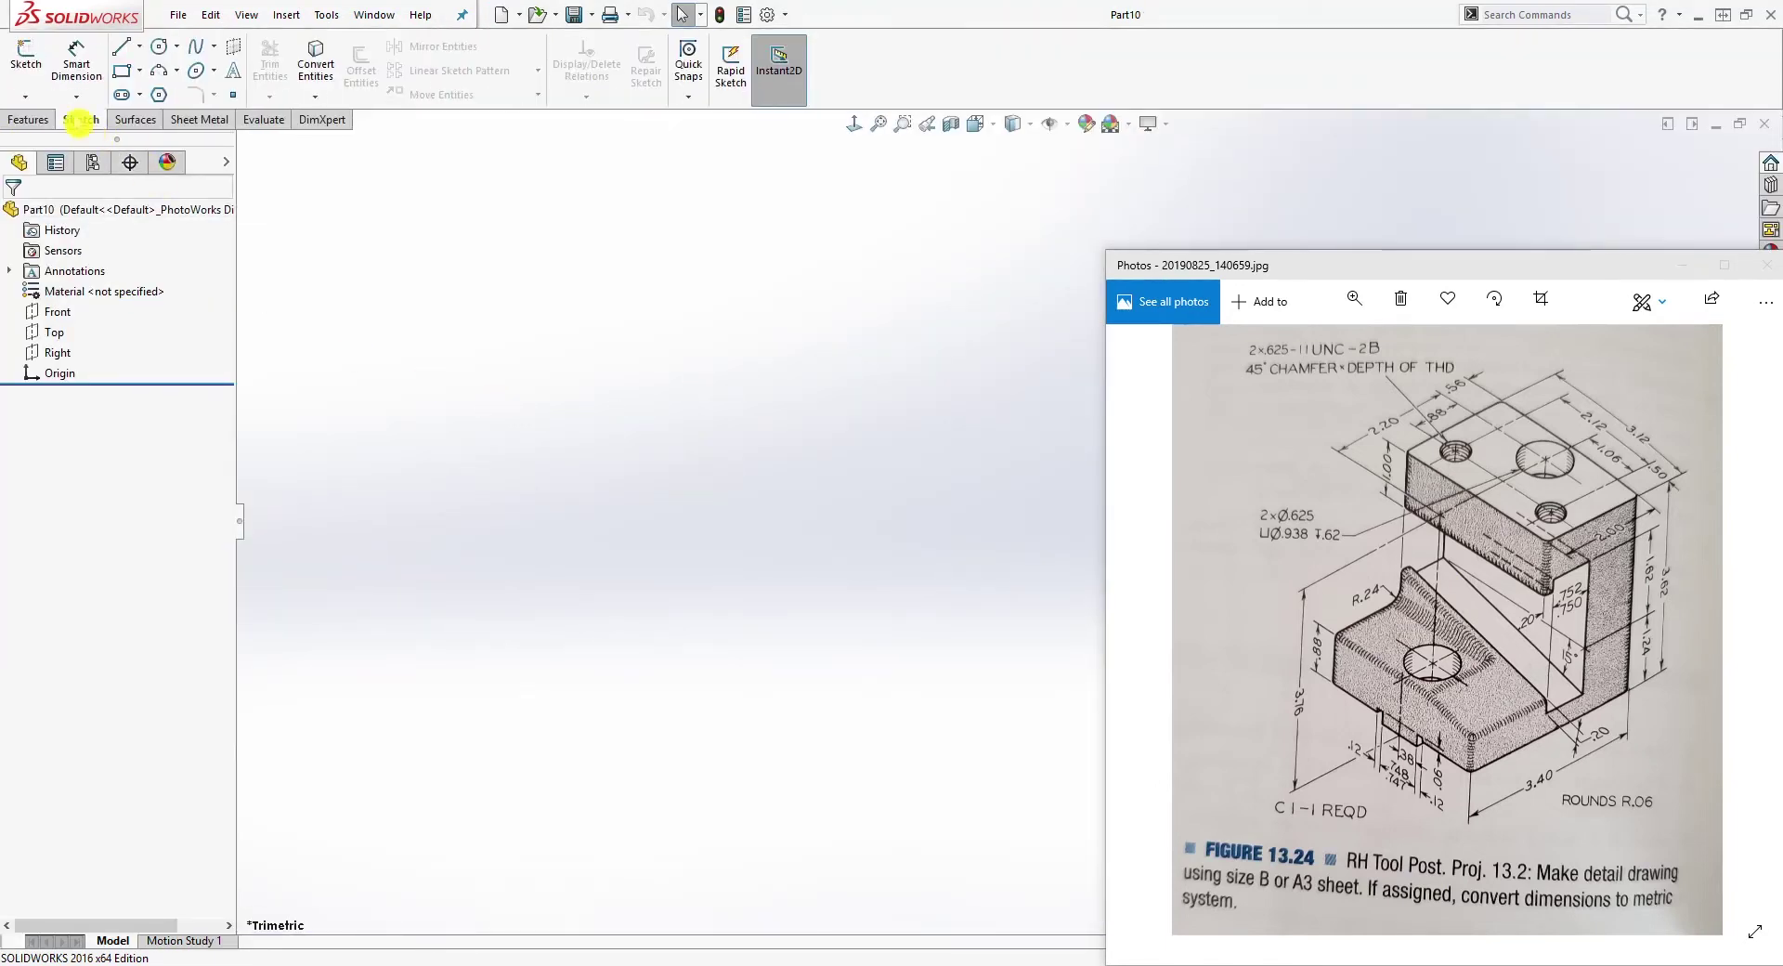
{"action": "left_click", "coordinate": [28, 63]}
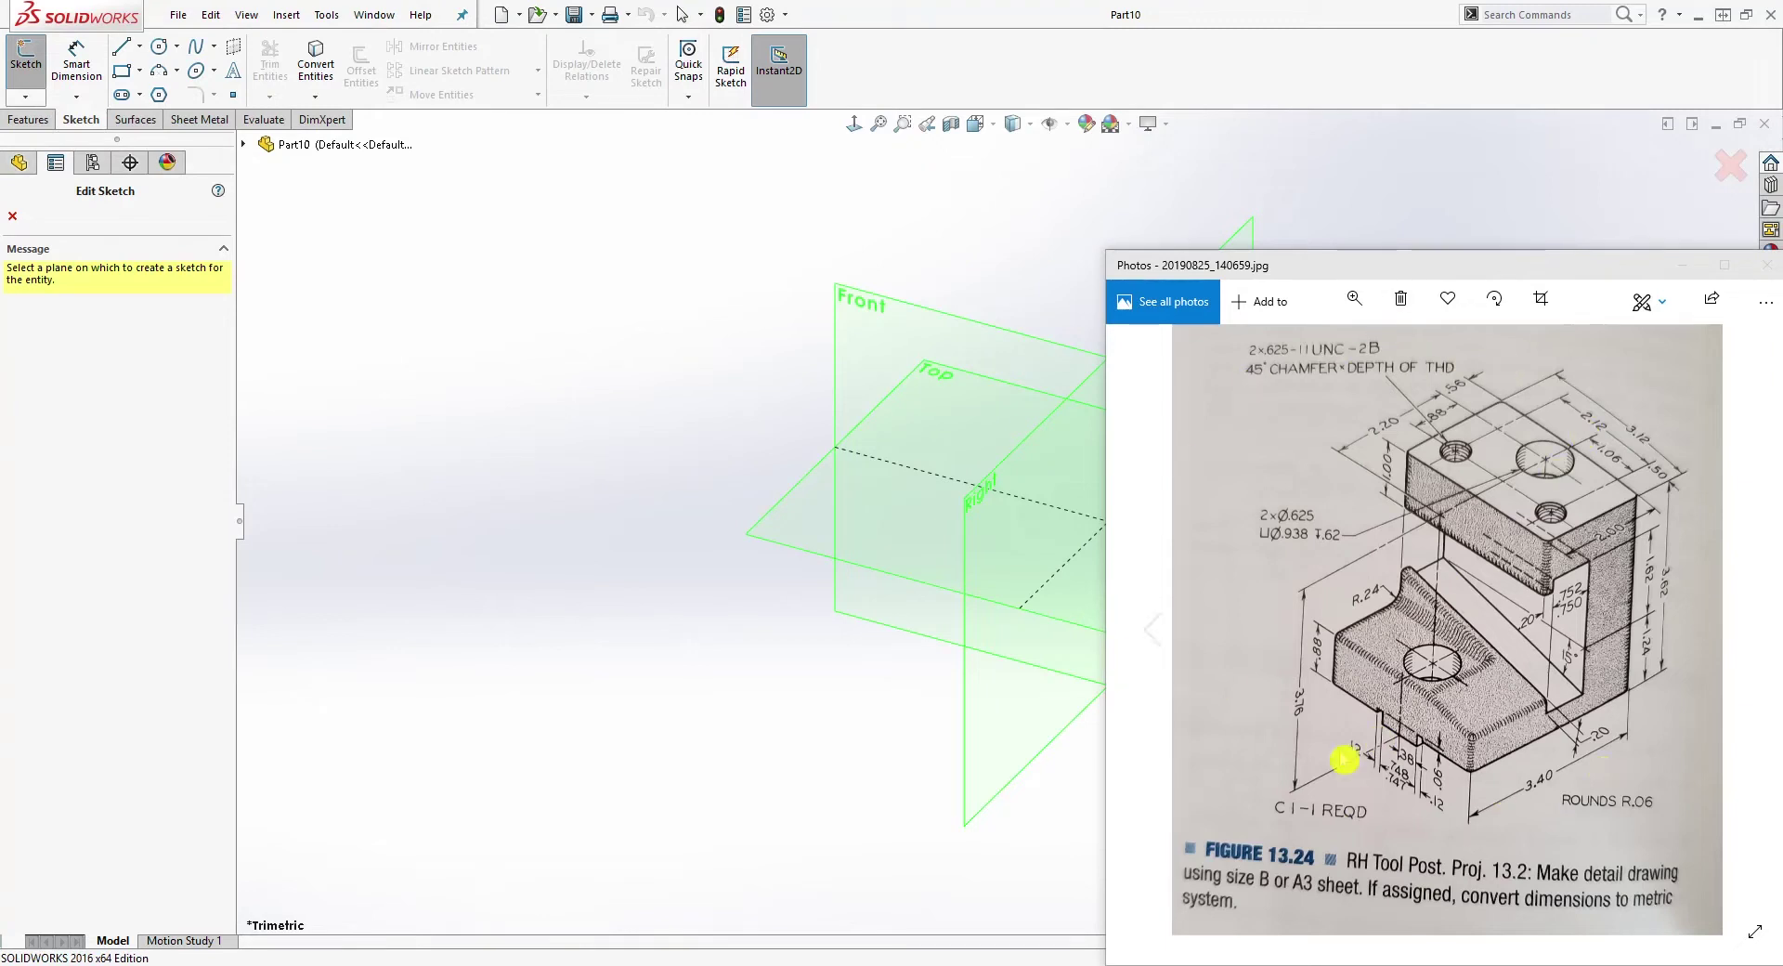
{"action": "middle_click_drag", "start_coordinate": [786, 774], "coordinate": [342, 744], "text": "ctrl"}
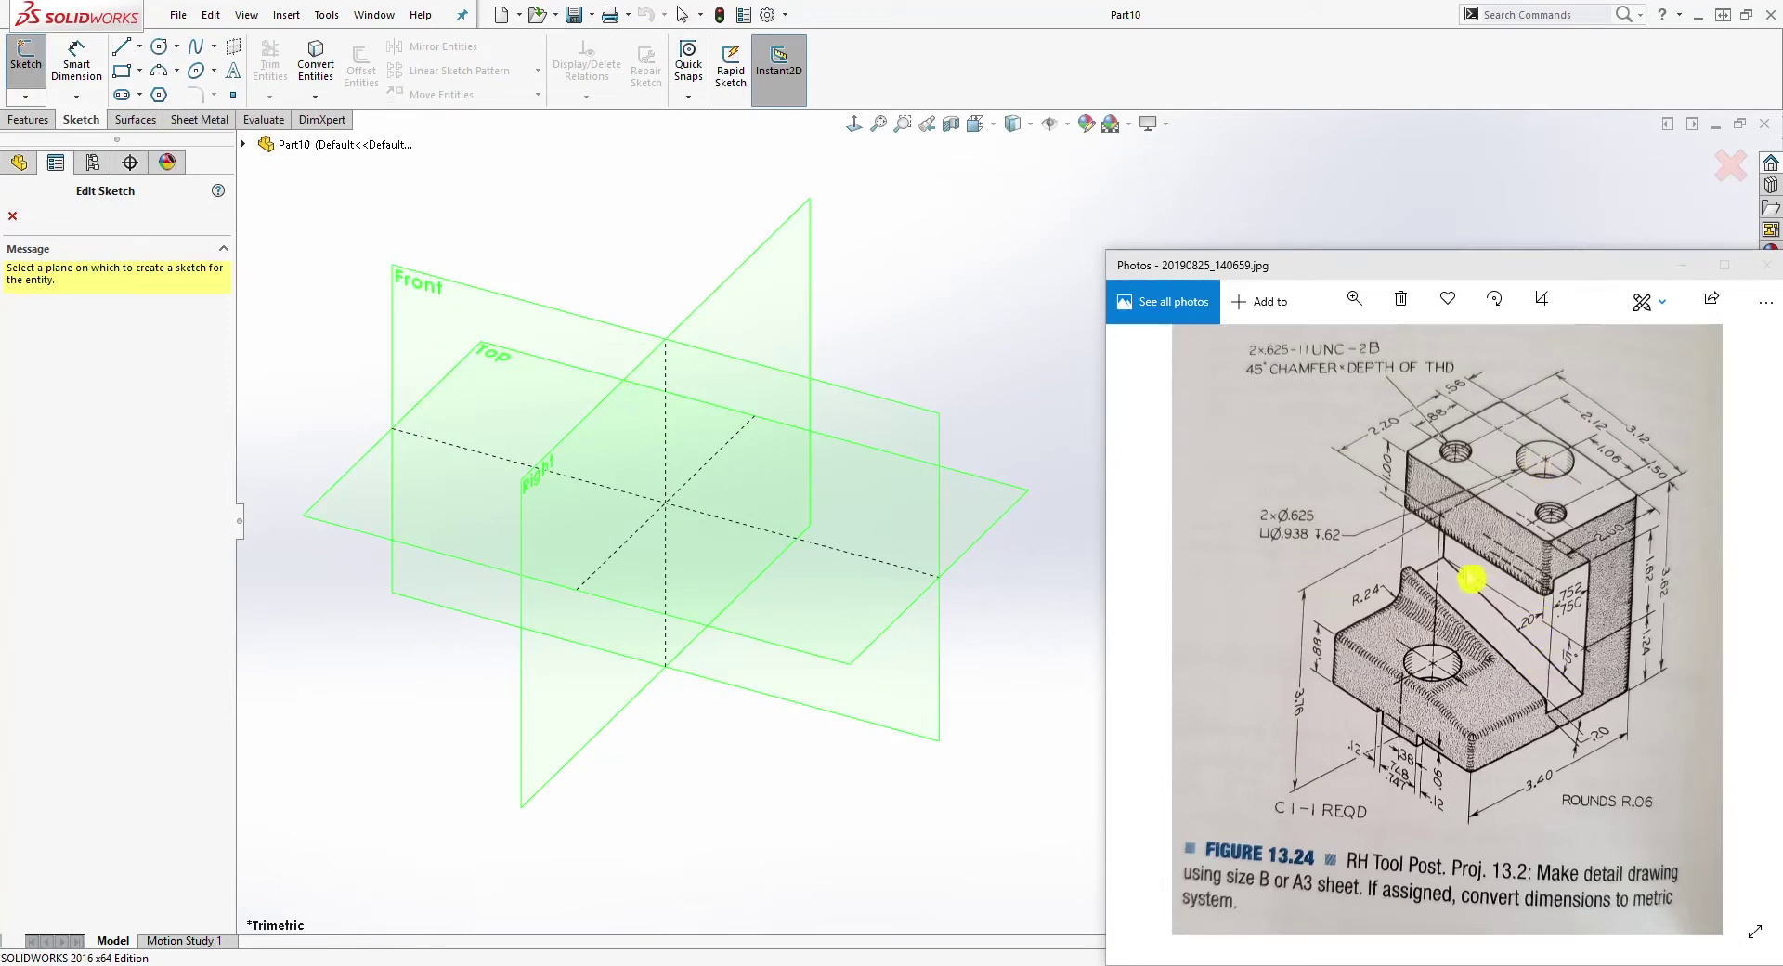
{"action": "left_click", "coordinate": [482, 308]}
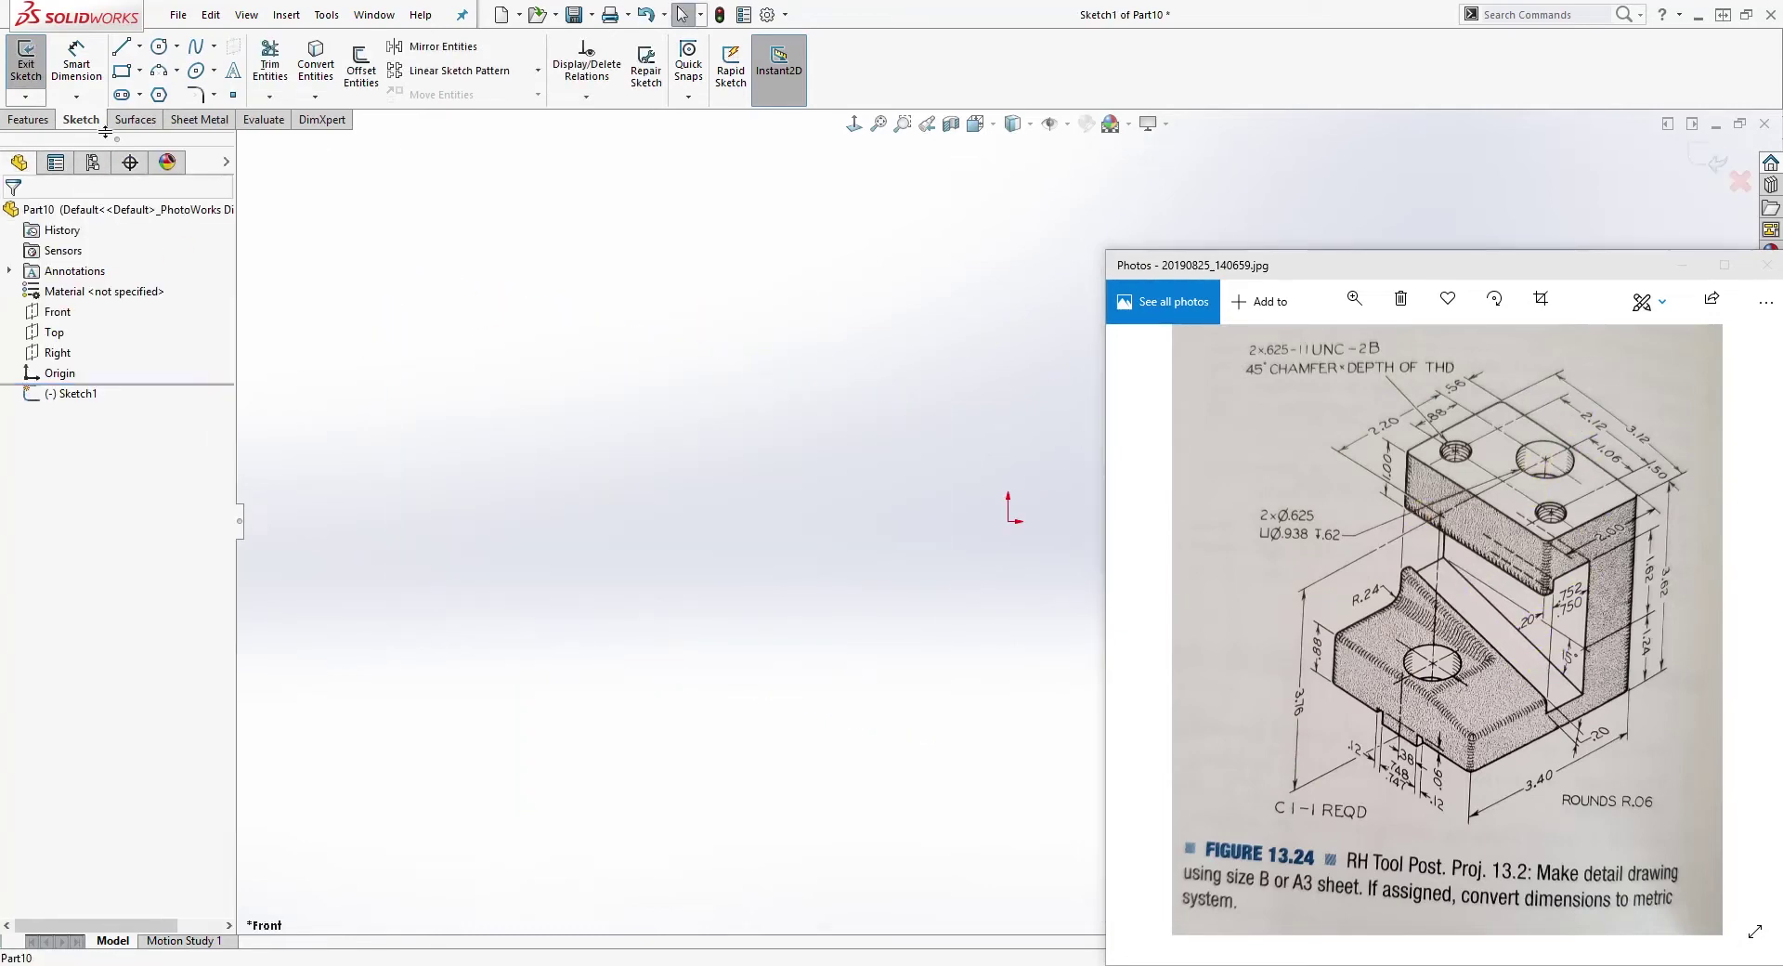
Step: Draw a center rectangle anchored at the sketch origin
{"action": "left_click", "coordinate": [139, 71]}
{"action": "left_click", "coordinate": [176, 115]}
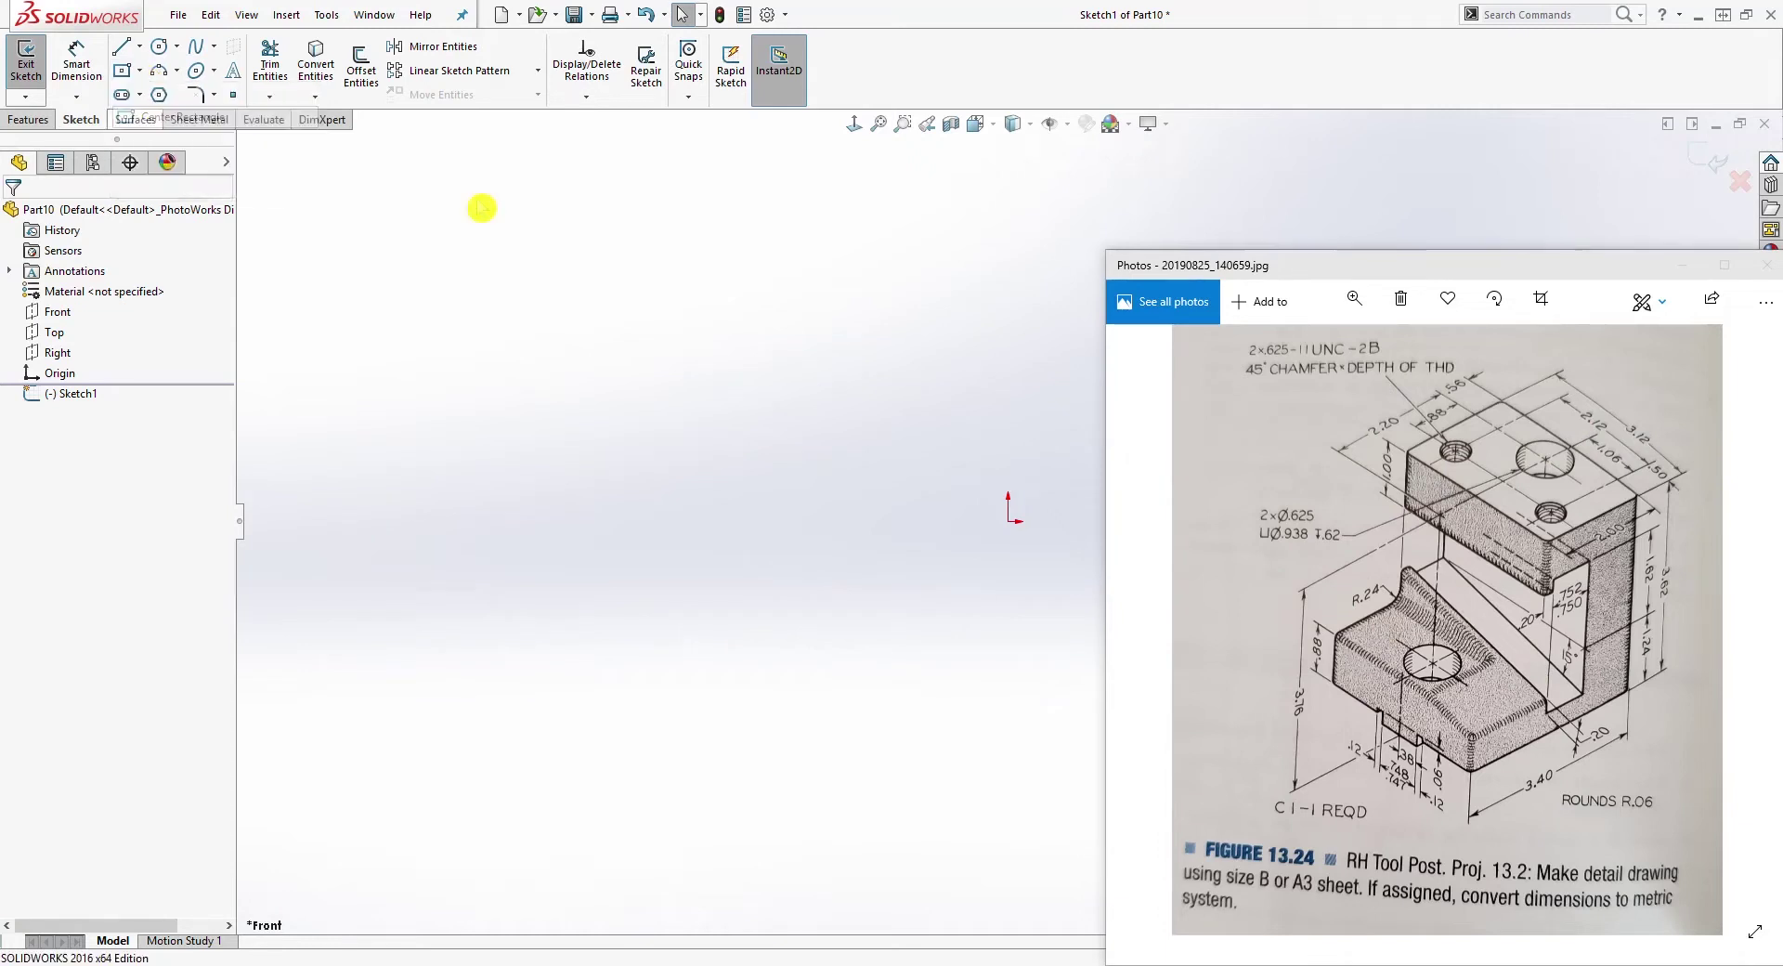
{"action": "middle_click_drag", "start_coordinate": [1011, 686], "coordinate": [682, 671], "text": "ctrl"}
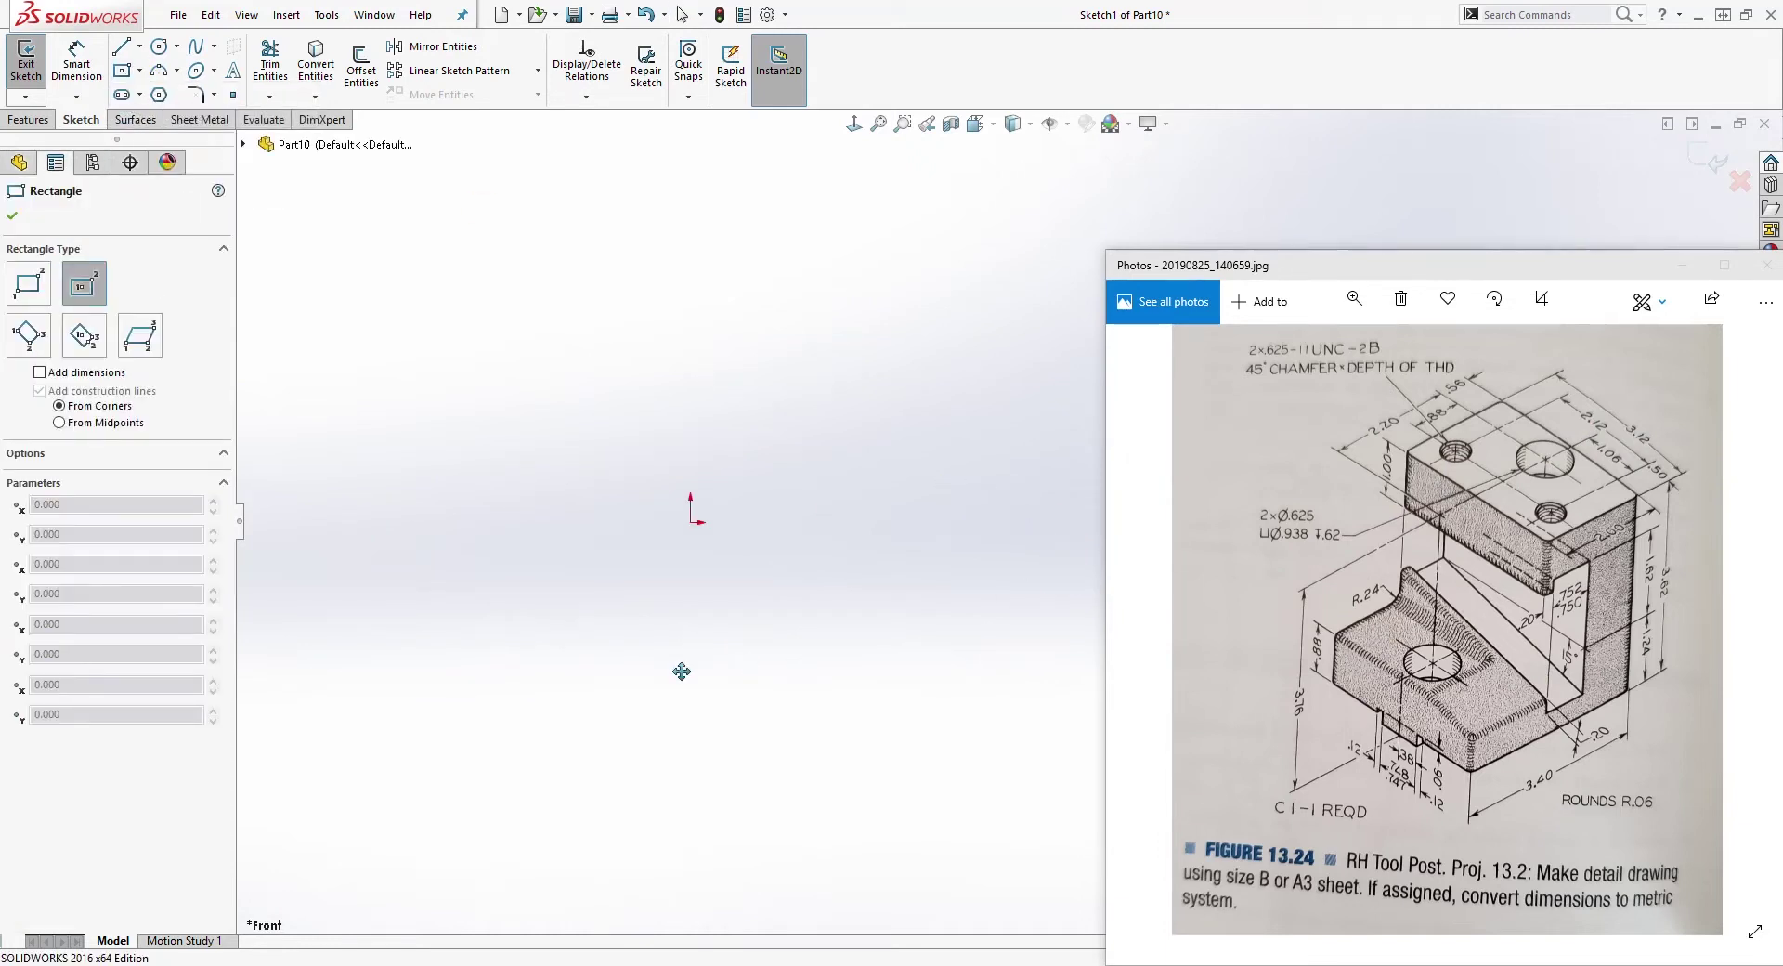
{"action": "left_click", "coordinate": [621, 506]}
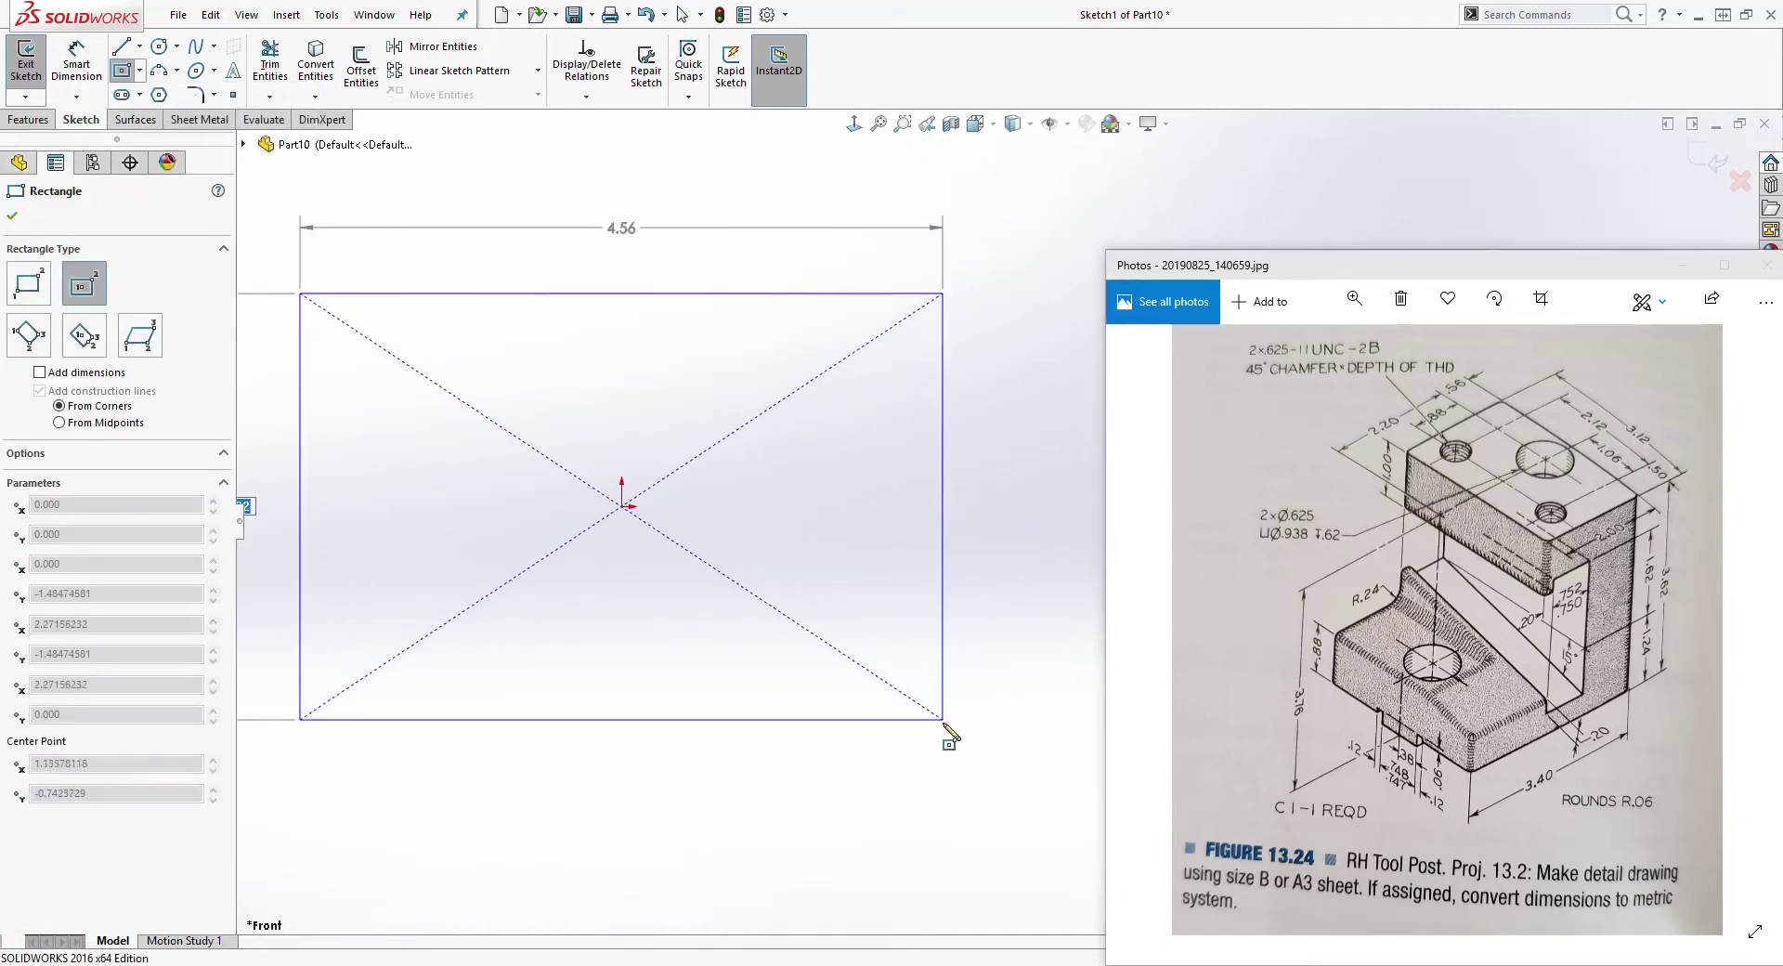
{"action": "left_click", "coordinate": [906, 780]}
{"action": "key", "text": "Escape"}
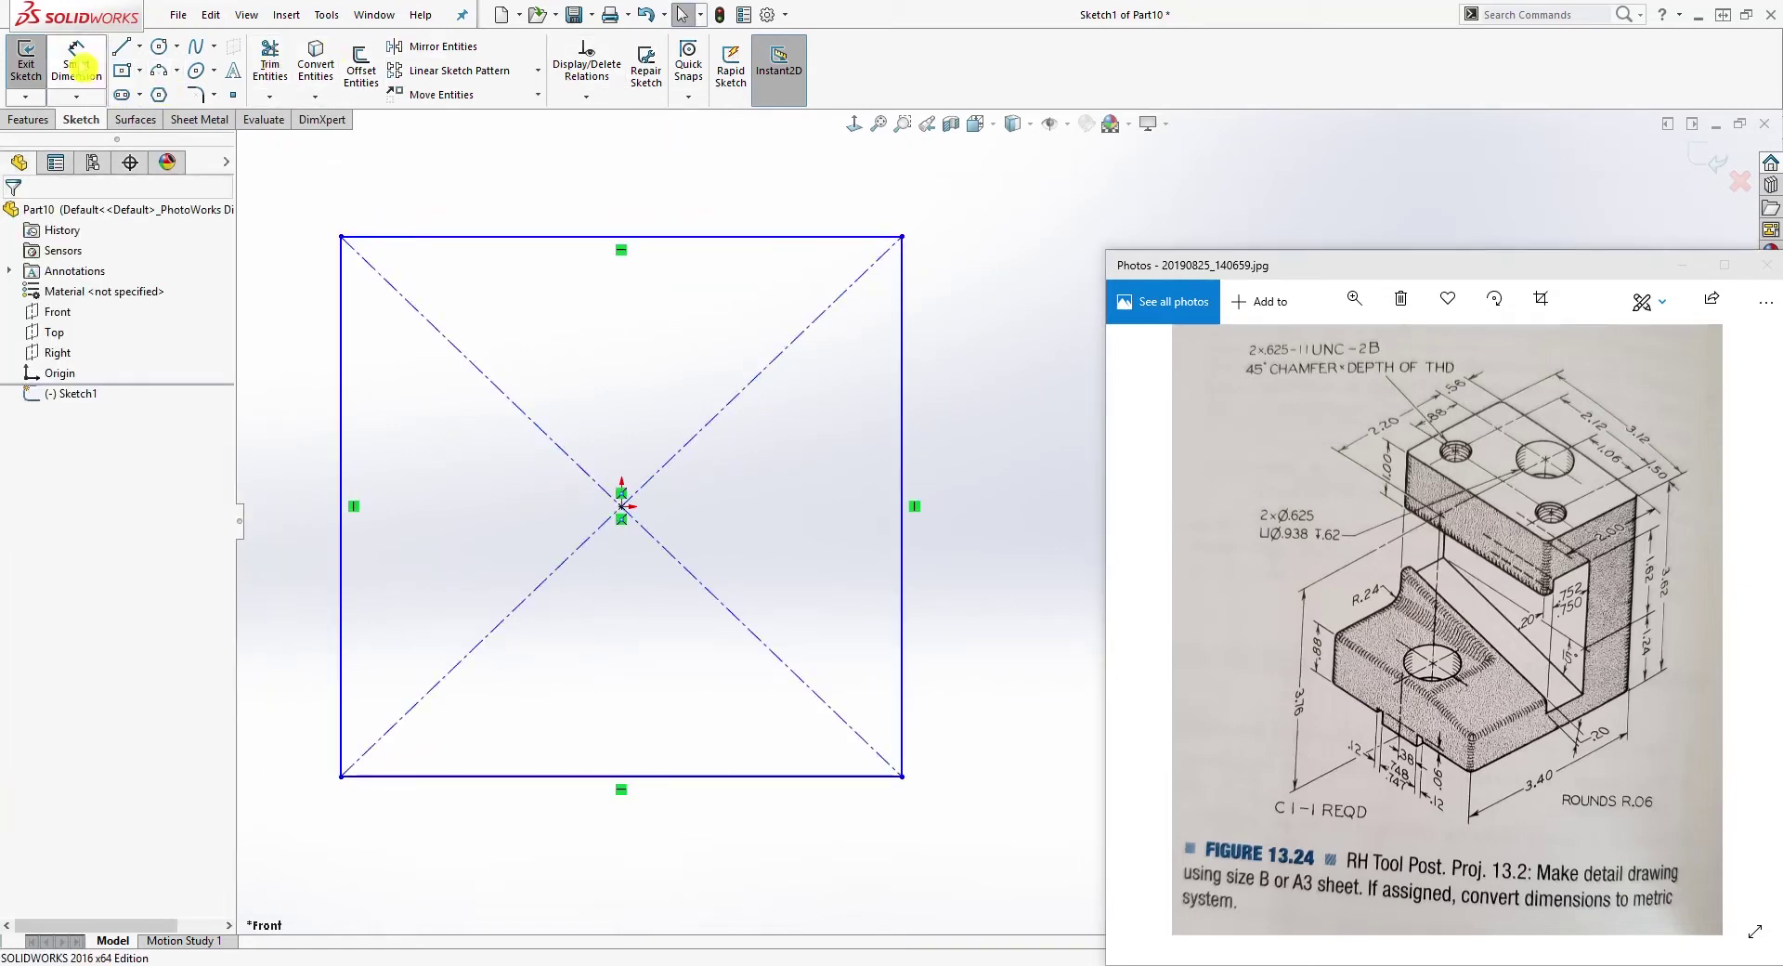
Step: Dimension the rectangle 3.12 wide and 3.62 tall, then fit it in view
{"action": "left_click", "coordinate": [76, 65]}
{"action": "left_click", "coordinate": [566, 236]}
{"action": "left_click", "coordinate": [558, 176]}
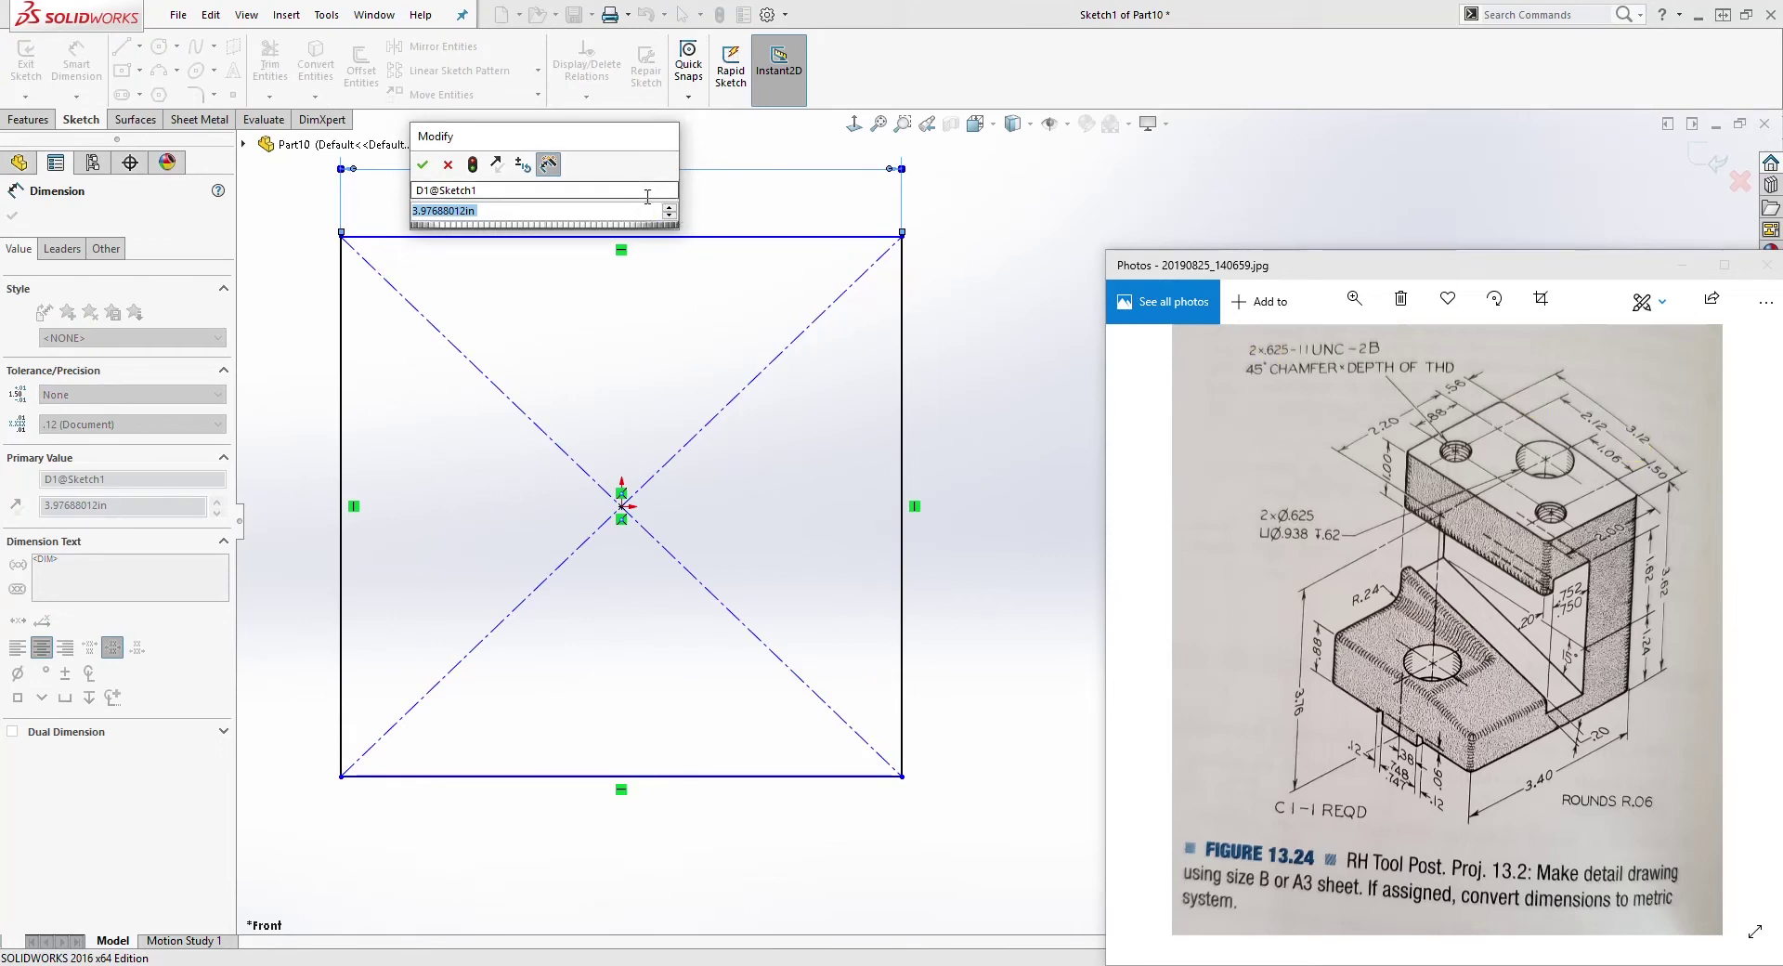
{"action": "type", "text": "3.12"}
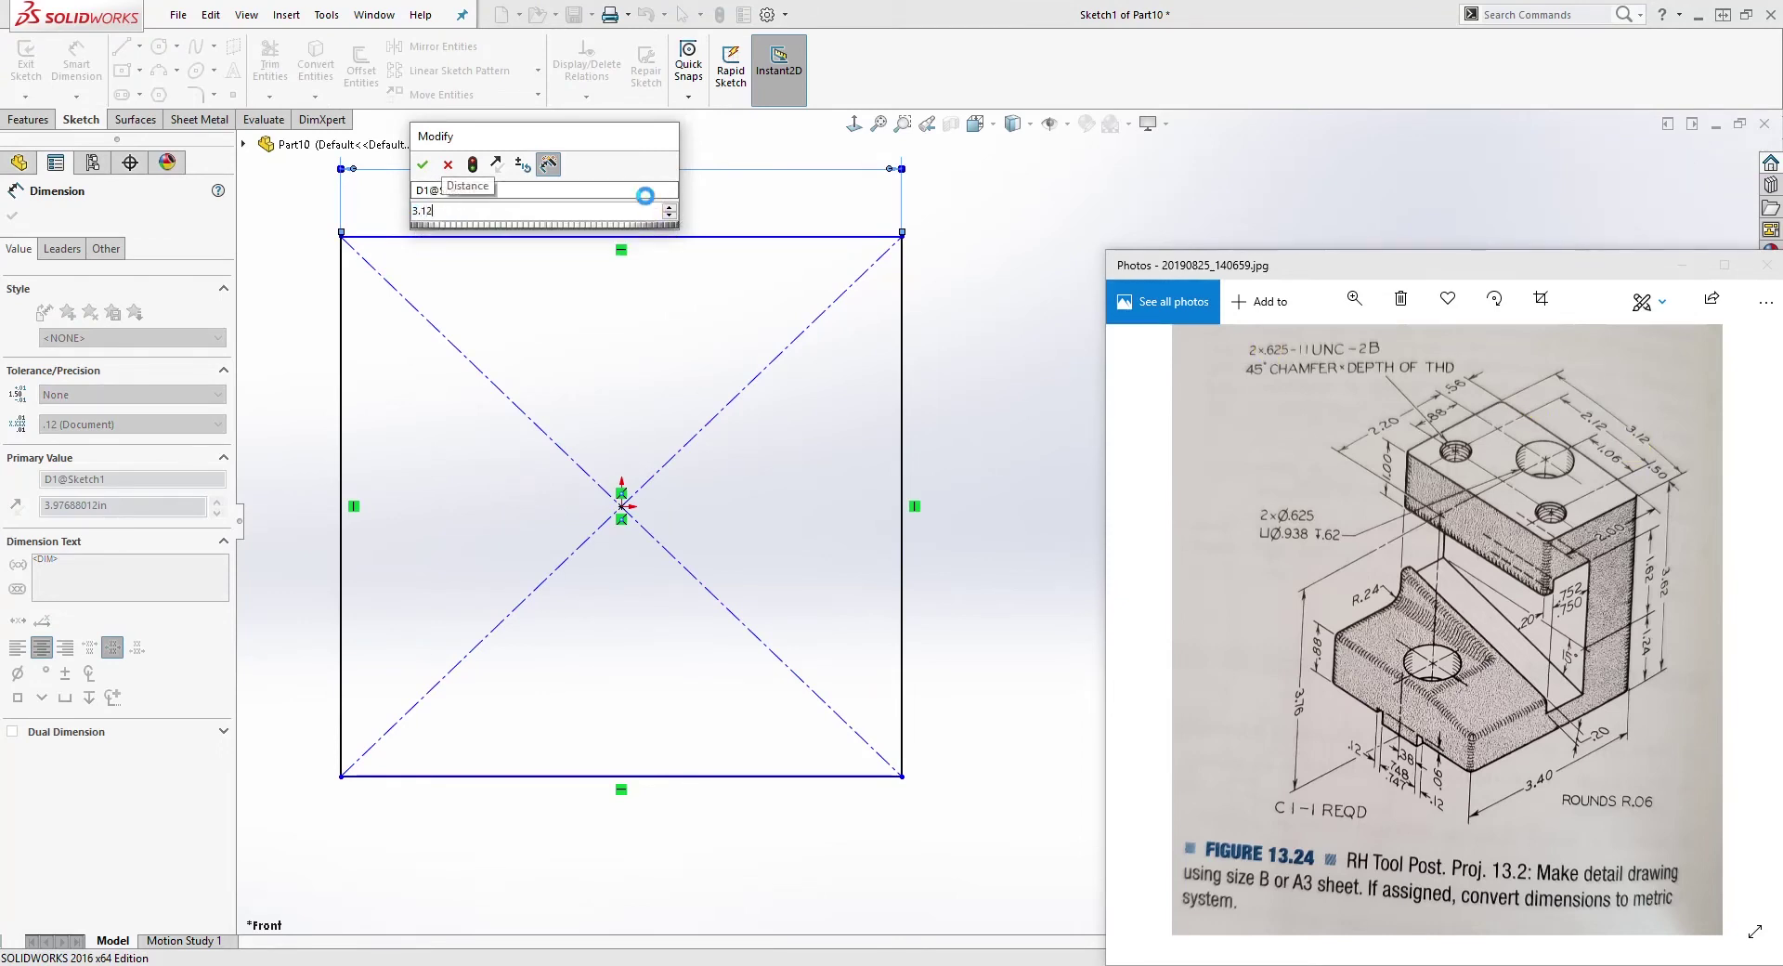
{"action": "key", "text": "Return"}
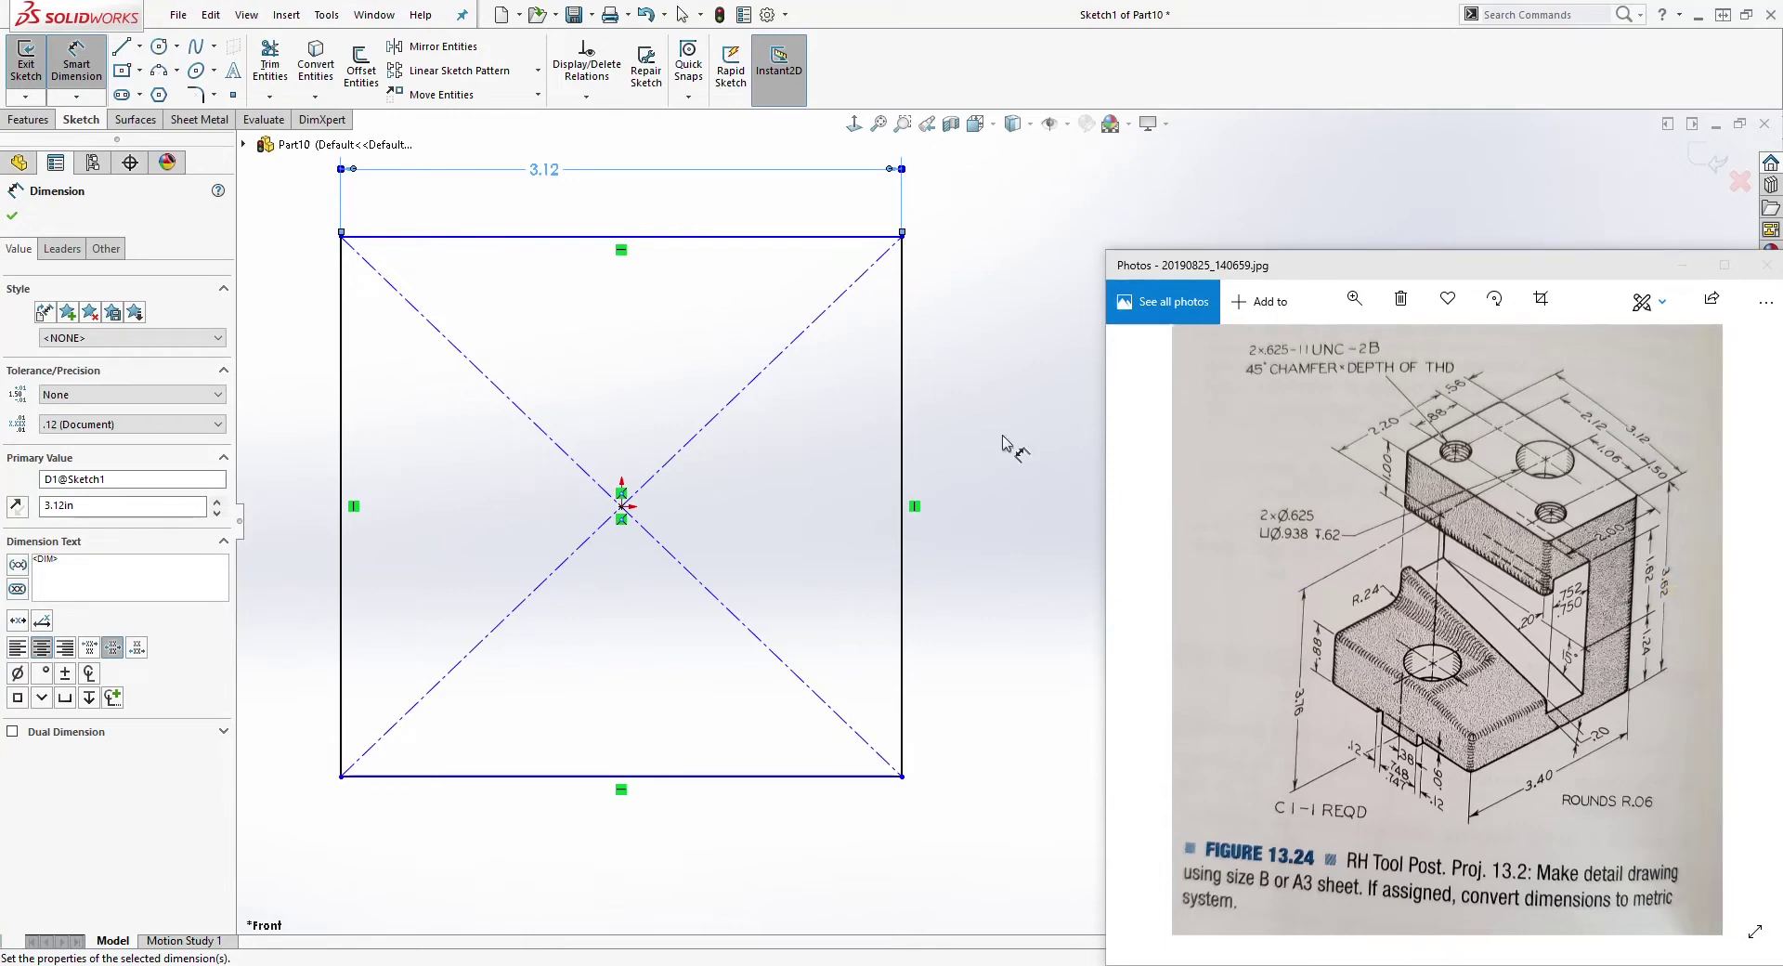
{"action": "left_click", "coordinate": [910, 429]}
{"action": "left_click", "coordinate": [987, 454]}
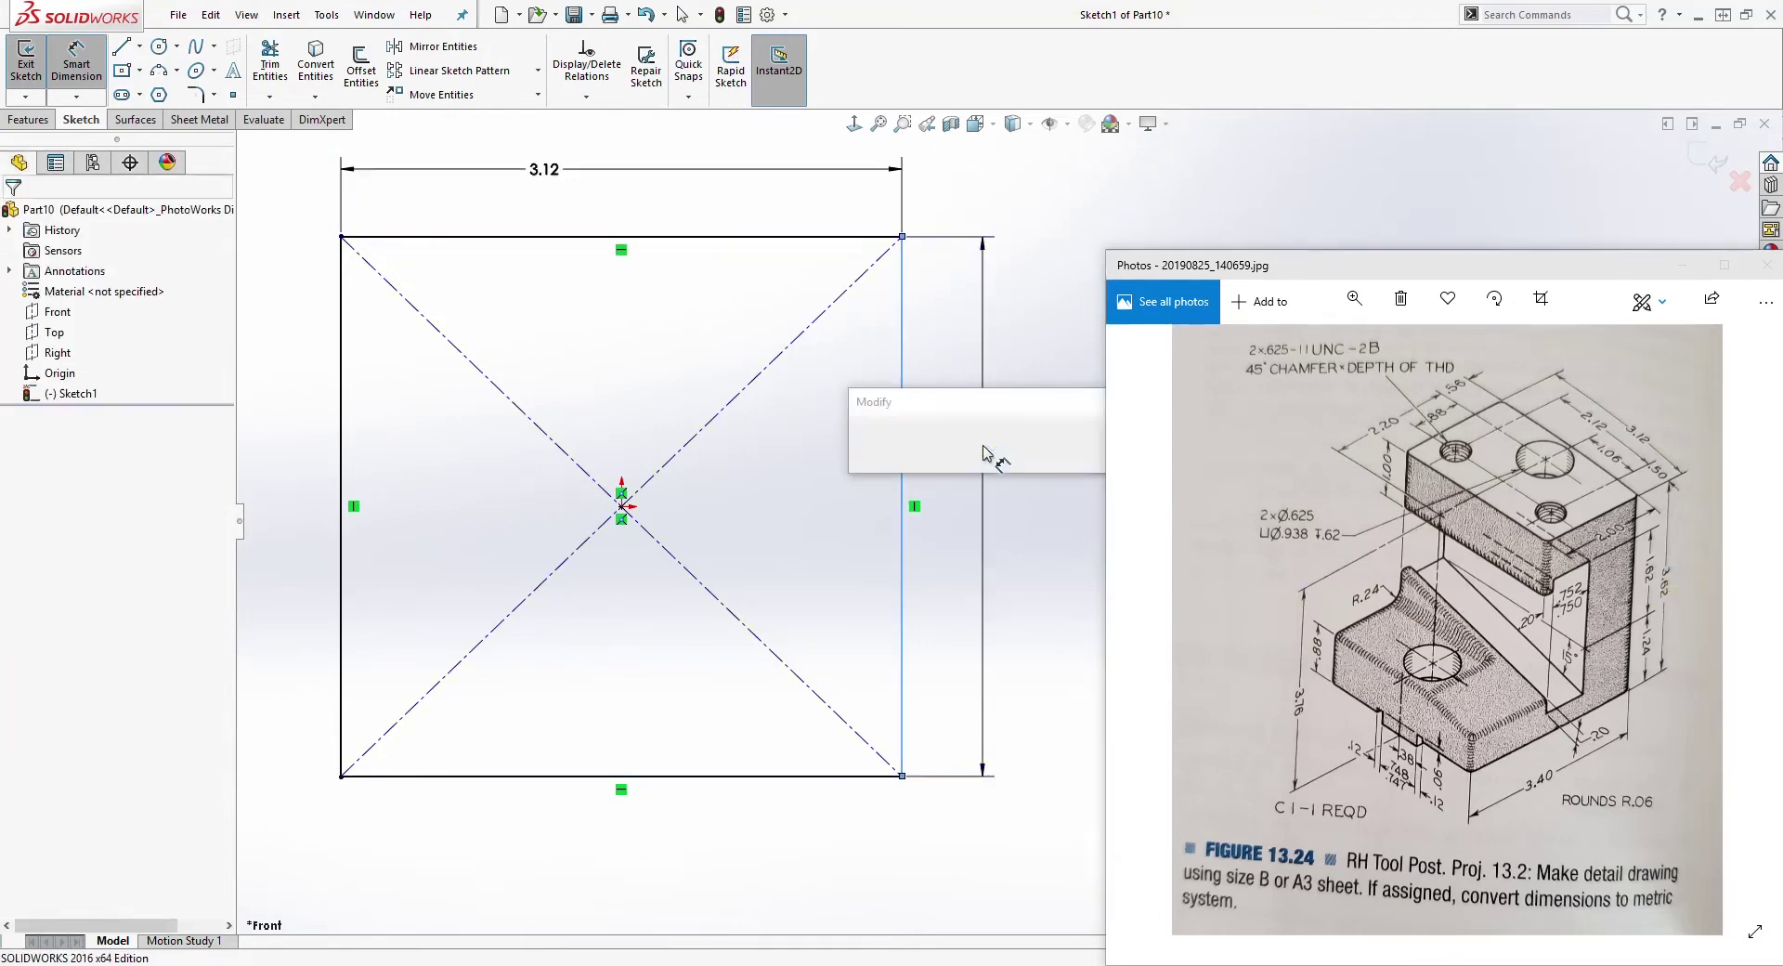
{"action": "type", "text": "3.62"}
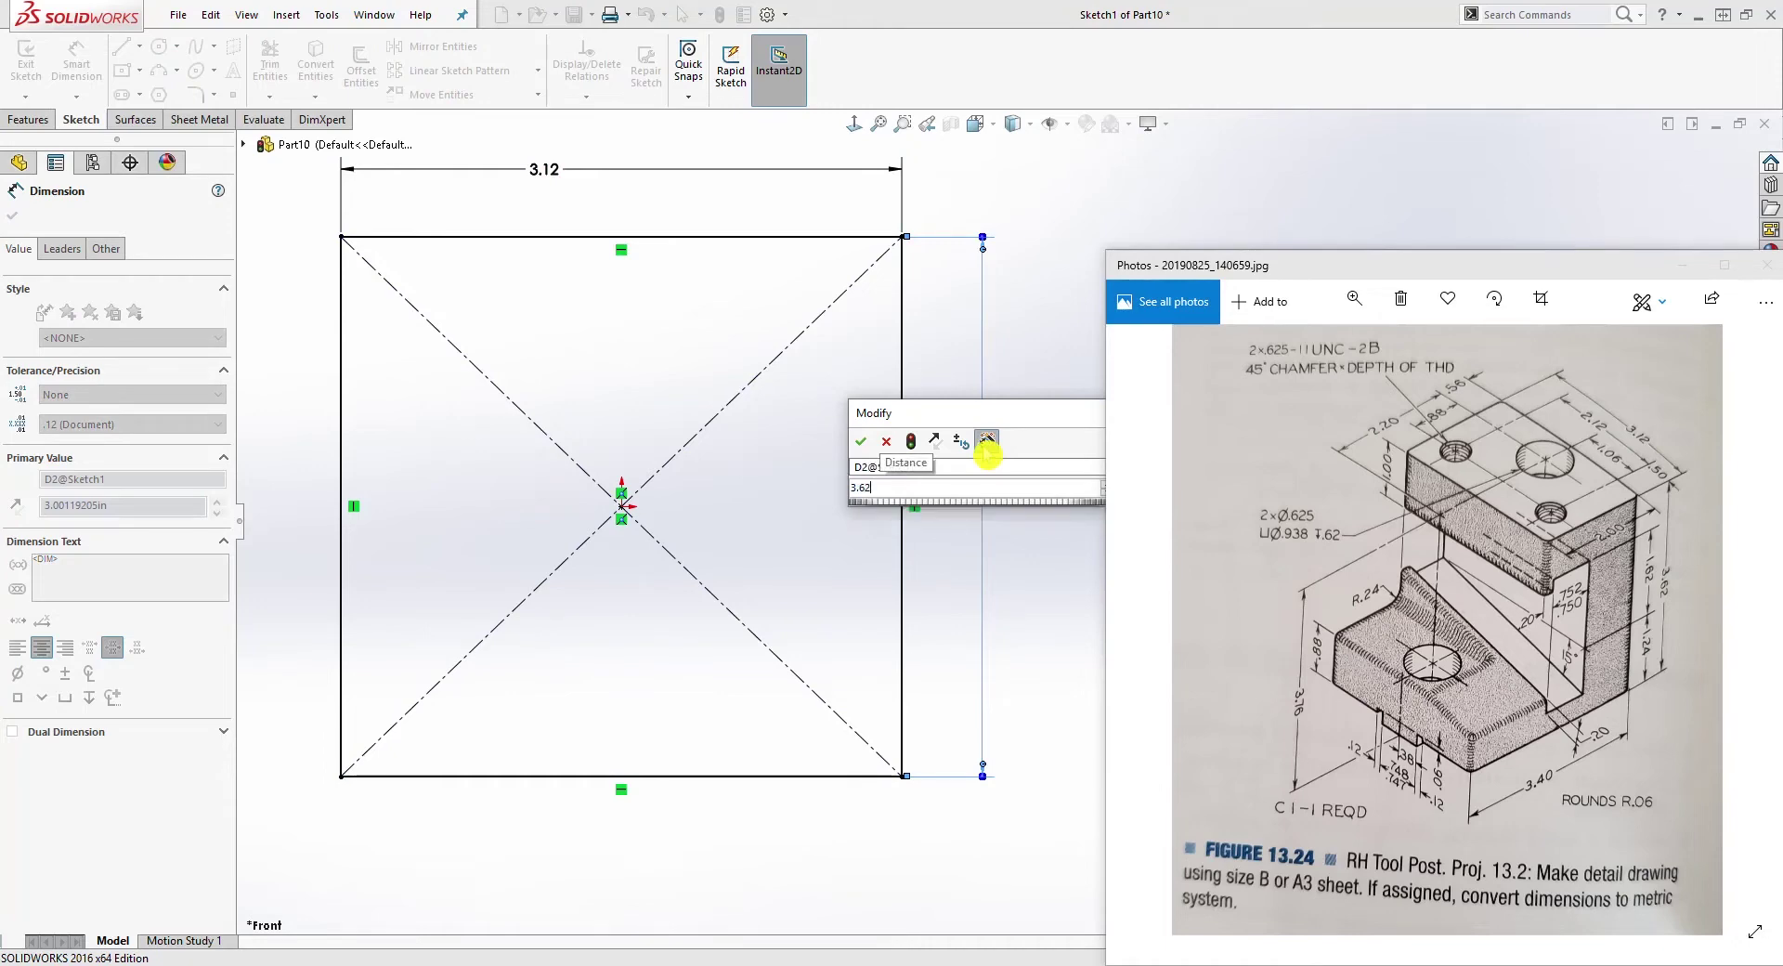
{"action": "key", "text": "Return"}
{"action": "key", "text": "Escape"}
{"action": "key", "text": "f"}
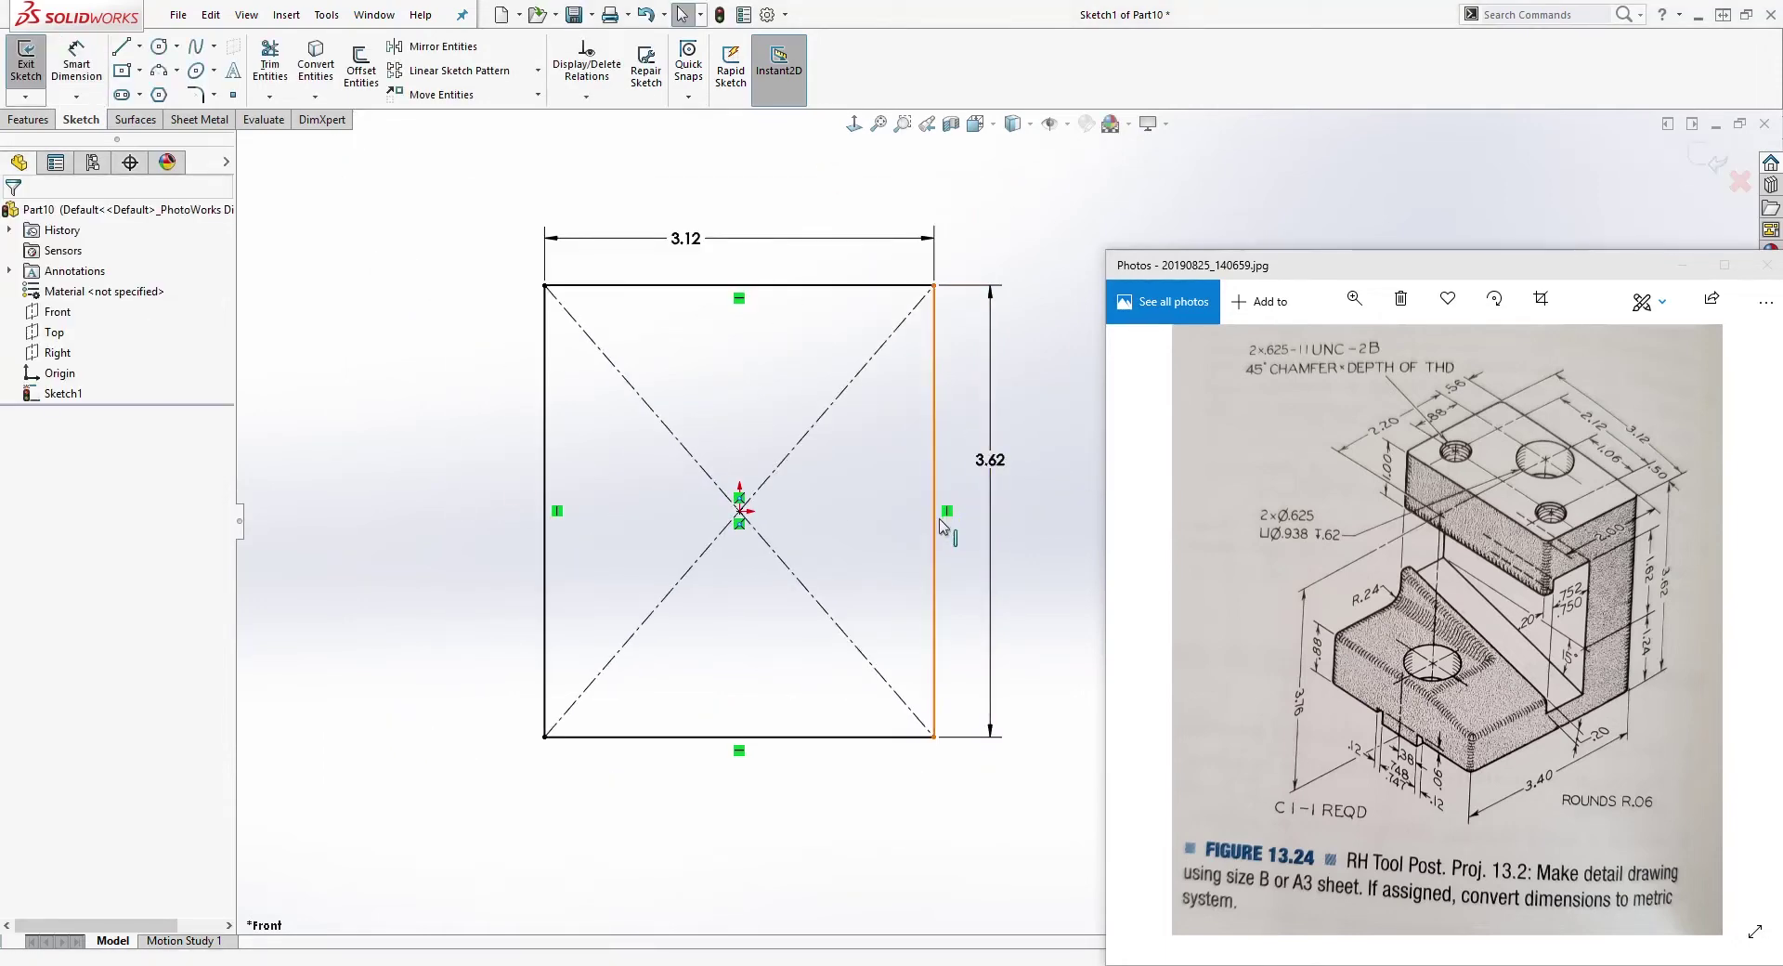
Step: Extrude the rectangle mid-plane to a 3.4 in deep solid block
{"action": "left_click", "coordinate": [26, 121]}
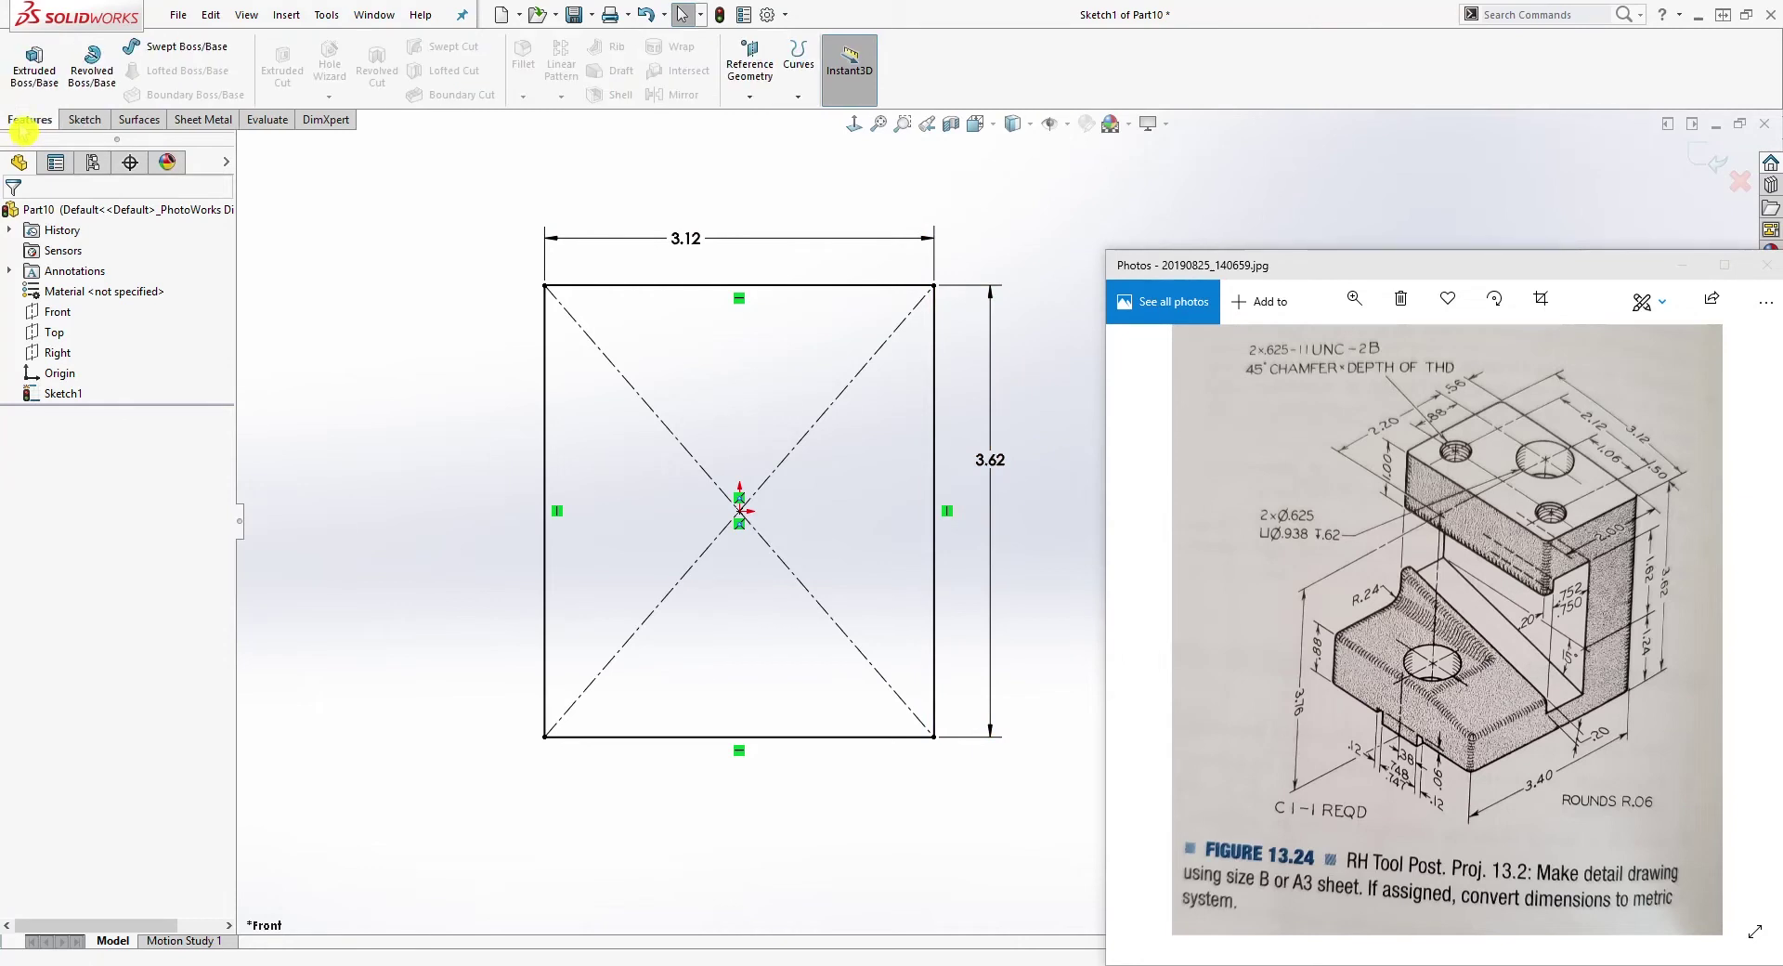
{"action": "left_click", "coordinate": [34, 65]}
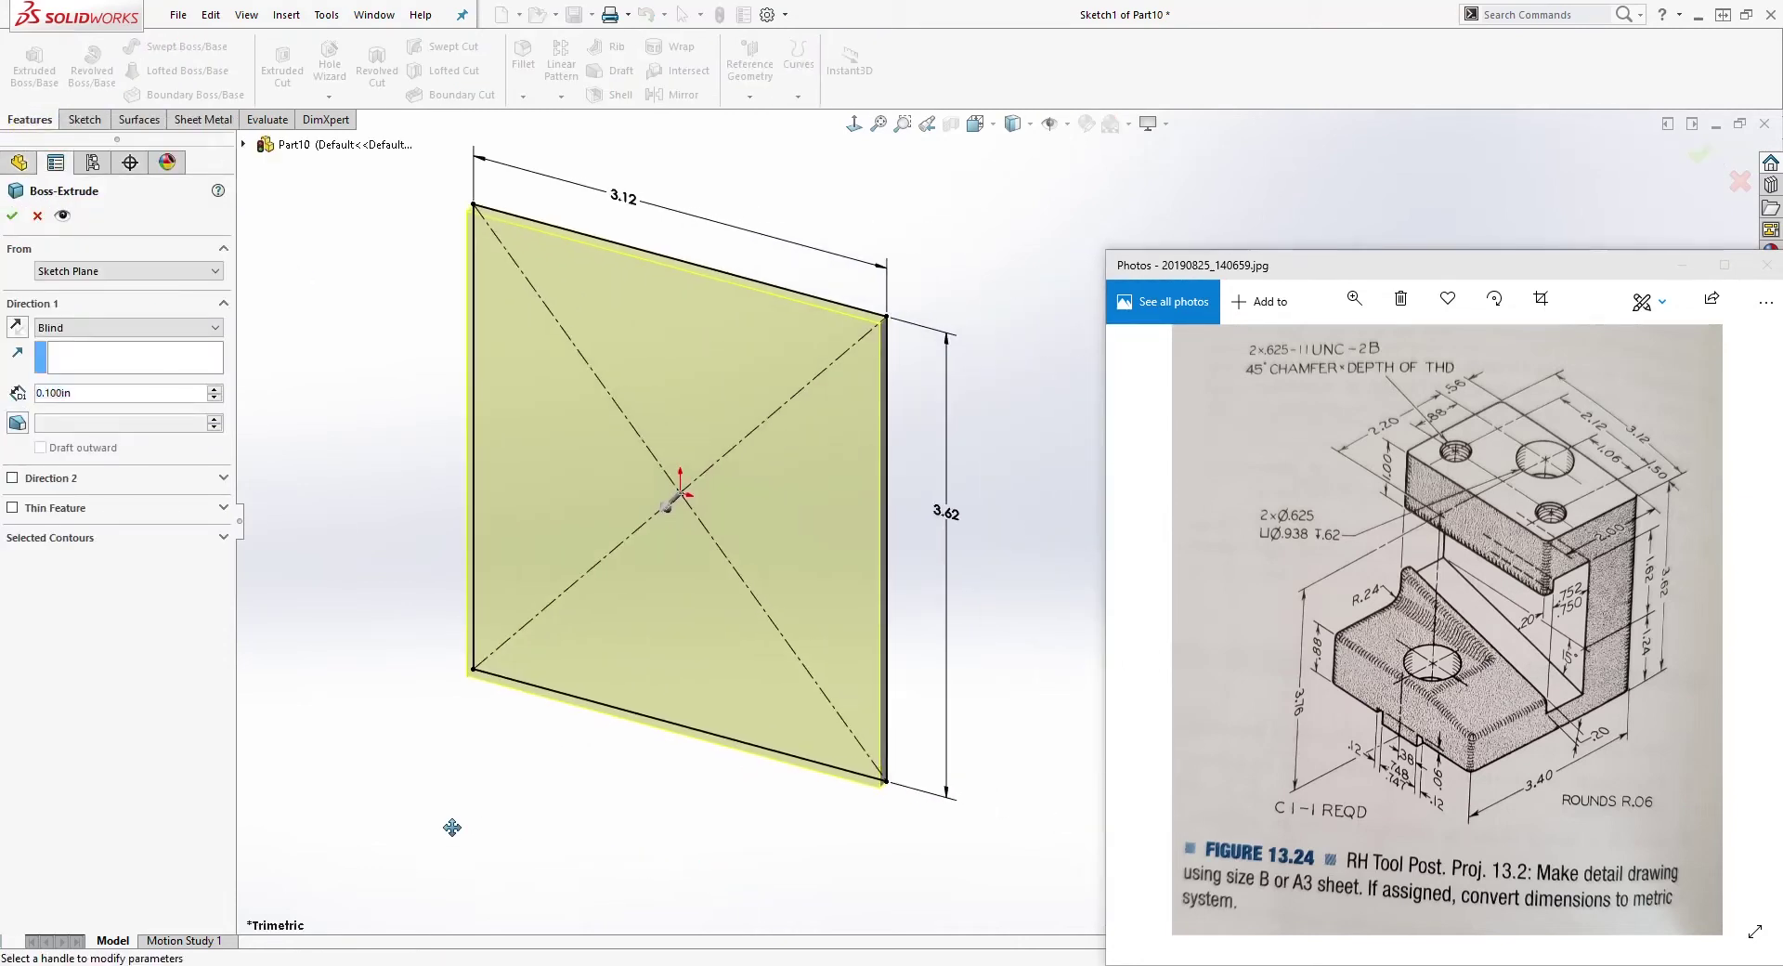
{"action": "left_click", "coordinate": [189, 327]}
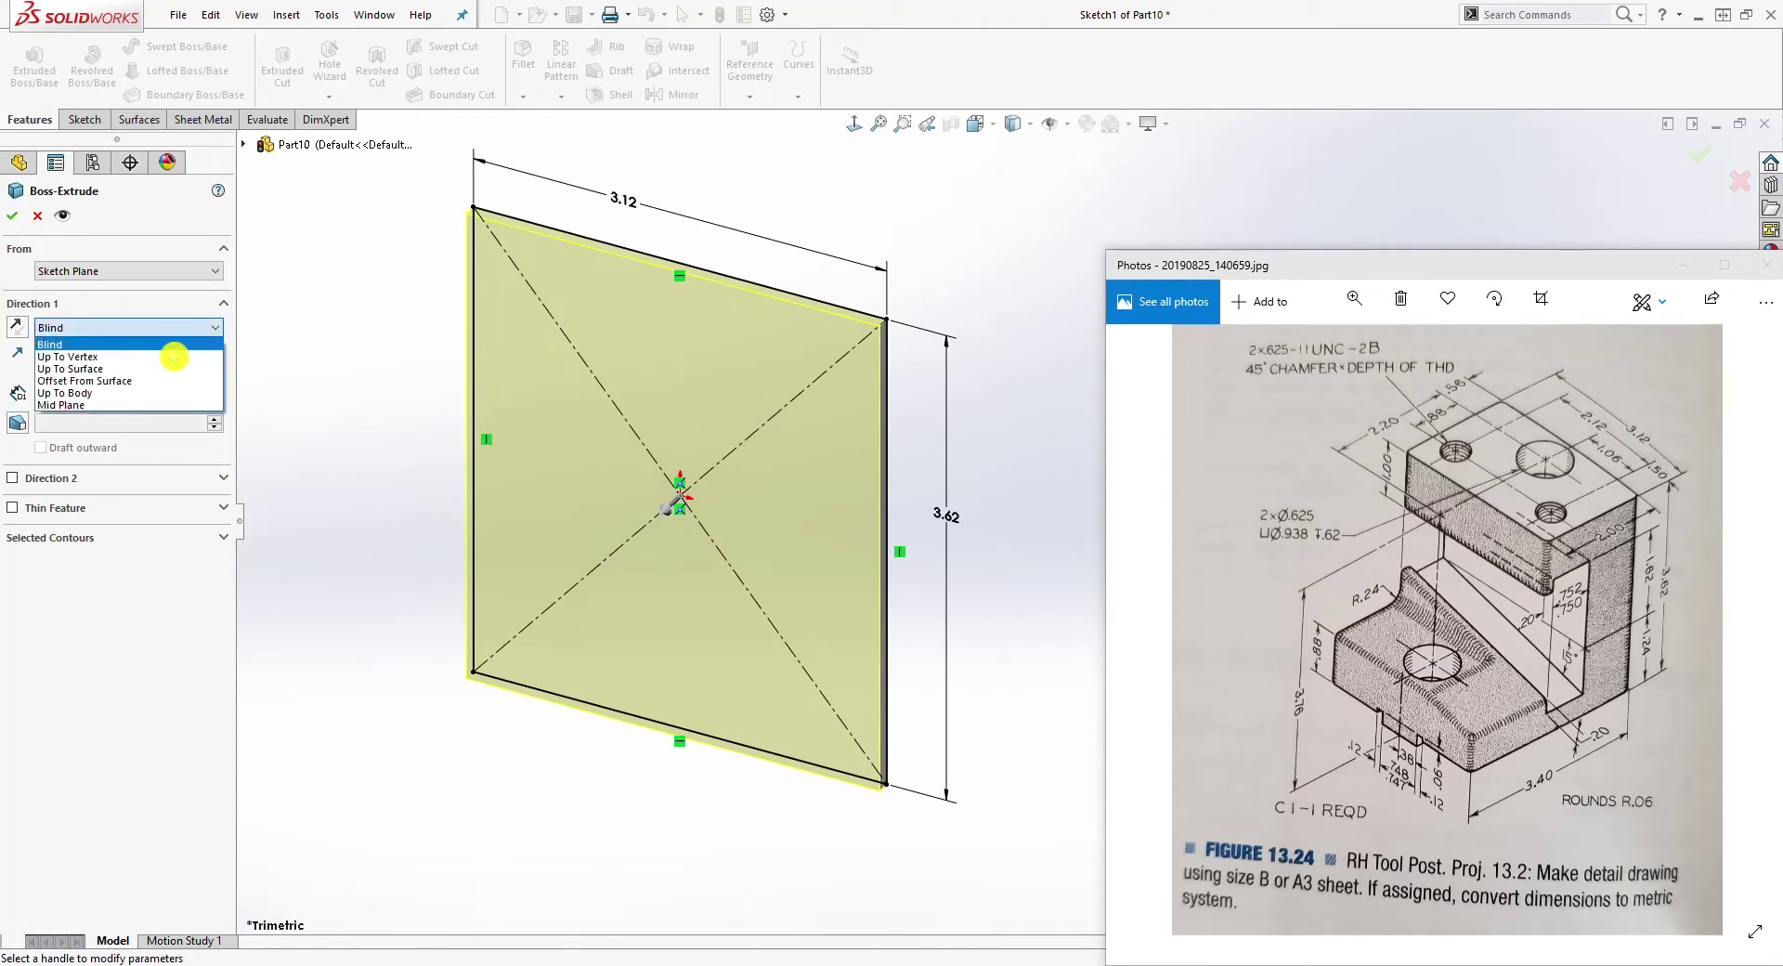
{"action": "left_click", "coordinate": [111, 401]}
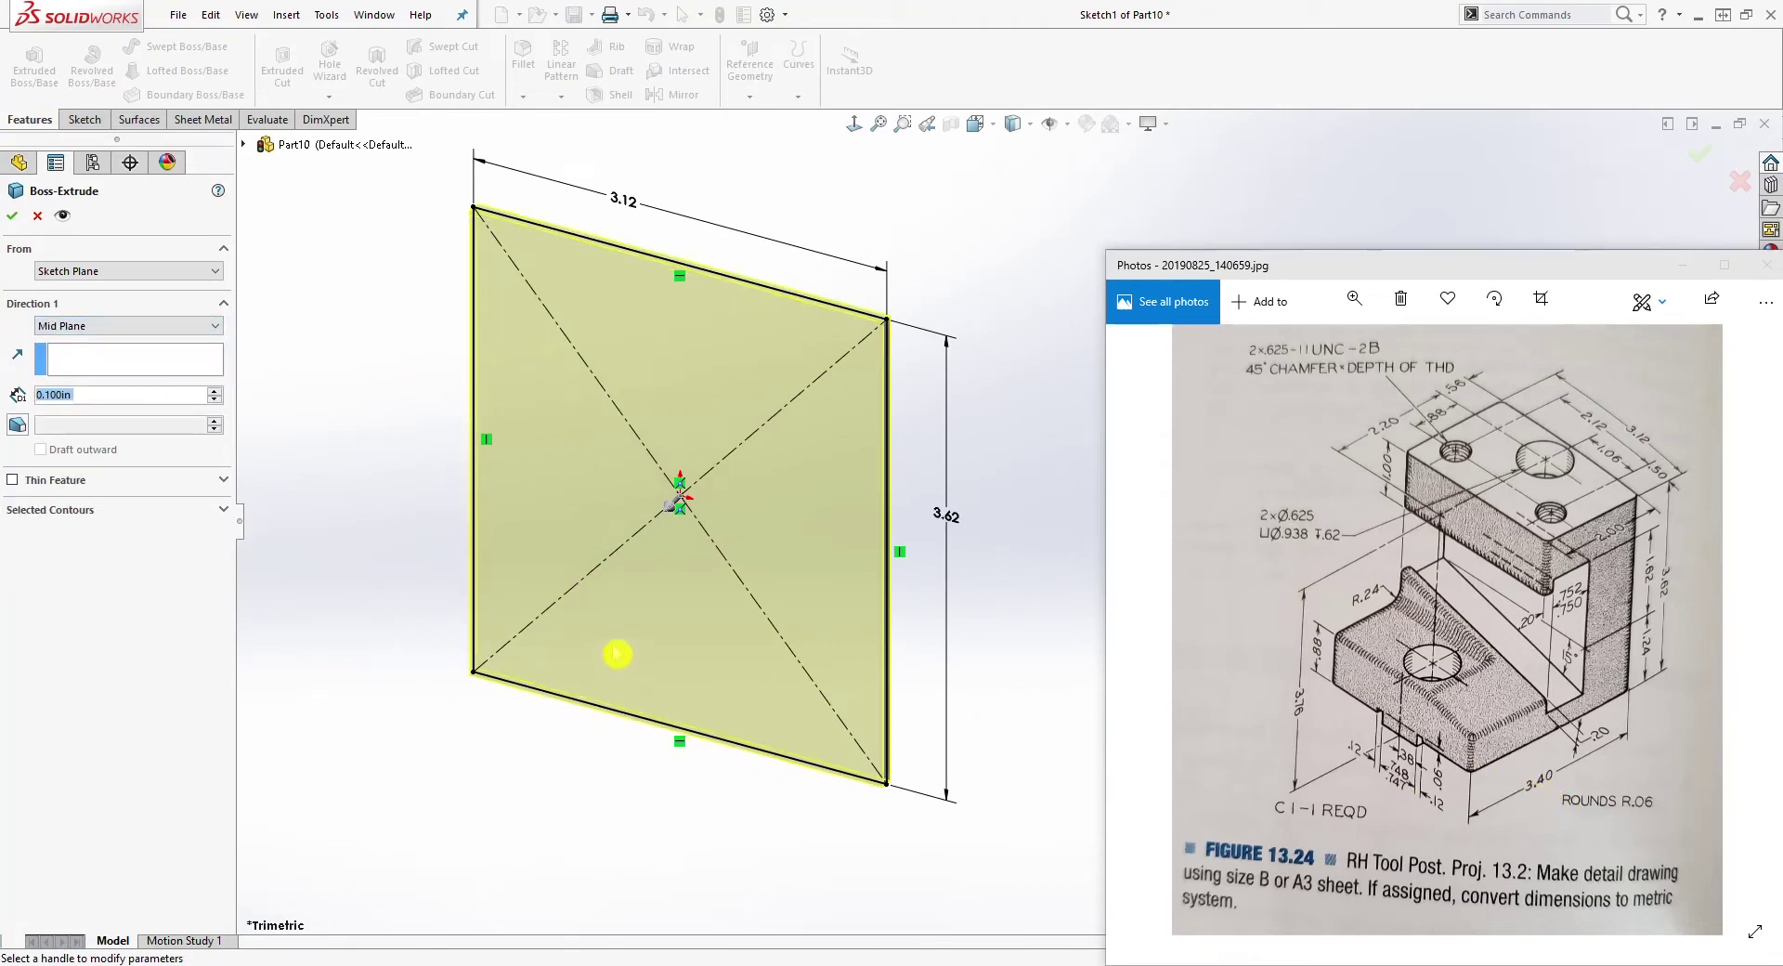
{"action": "type", "text": "3.4"}
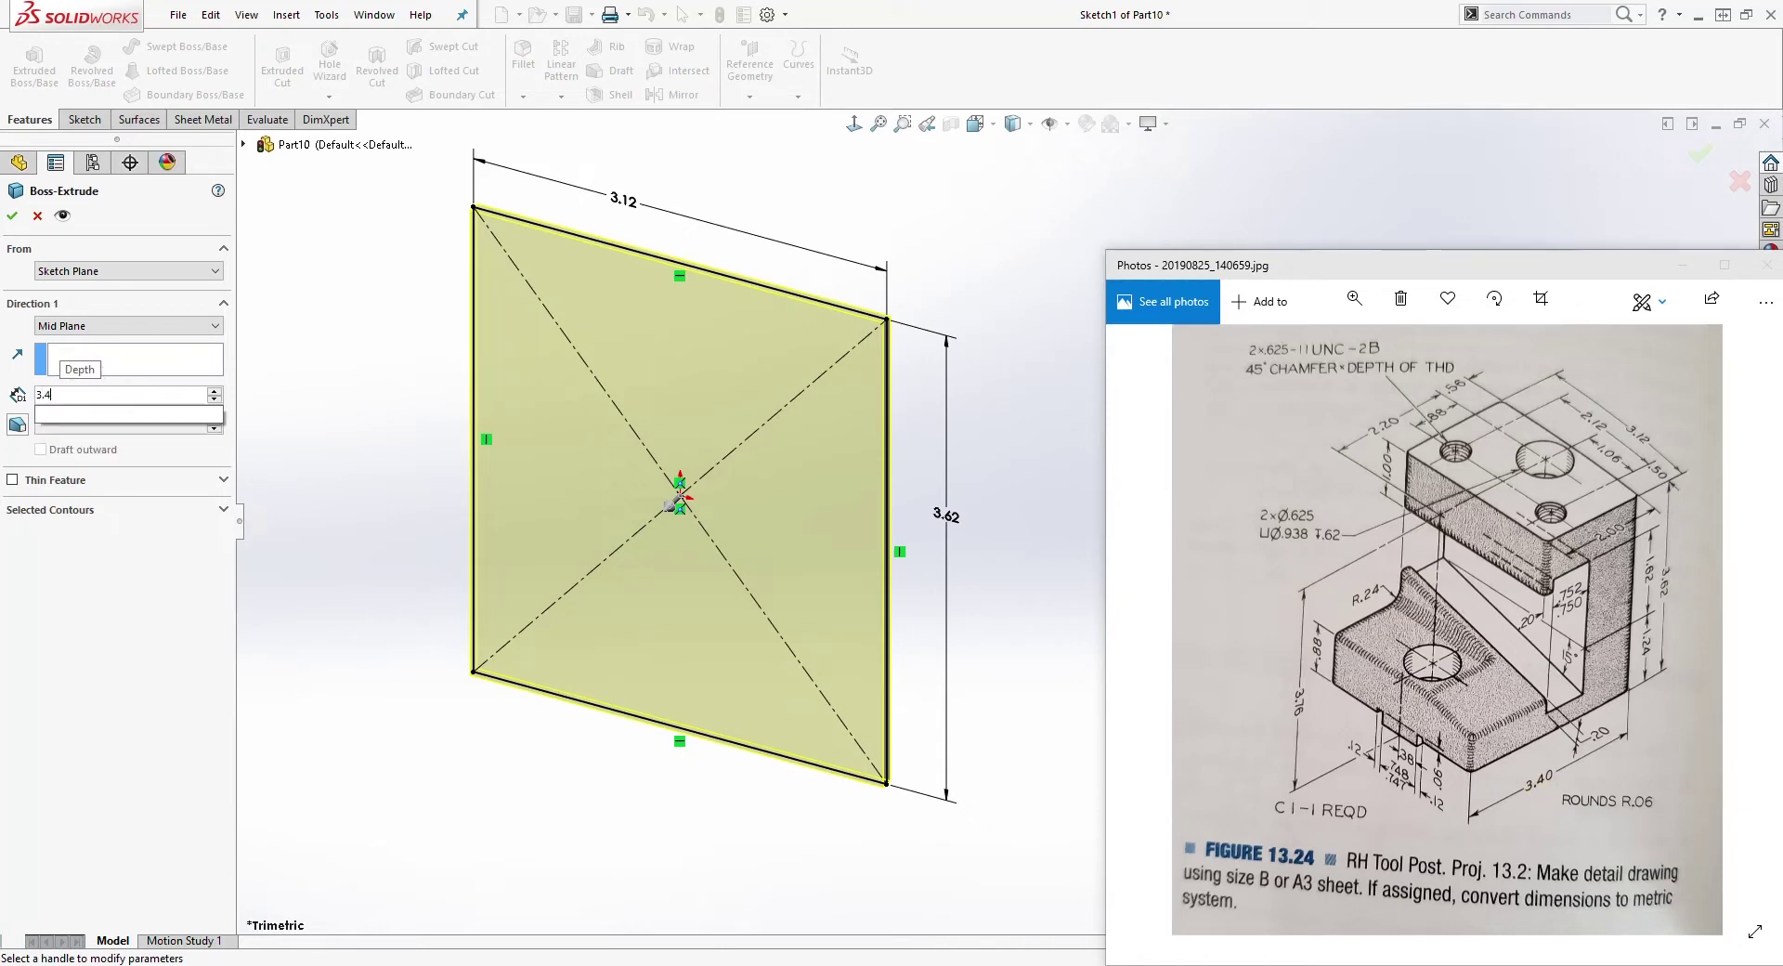
{"action": "key", "text": "Return"}
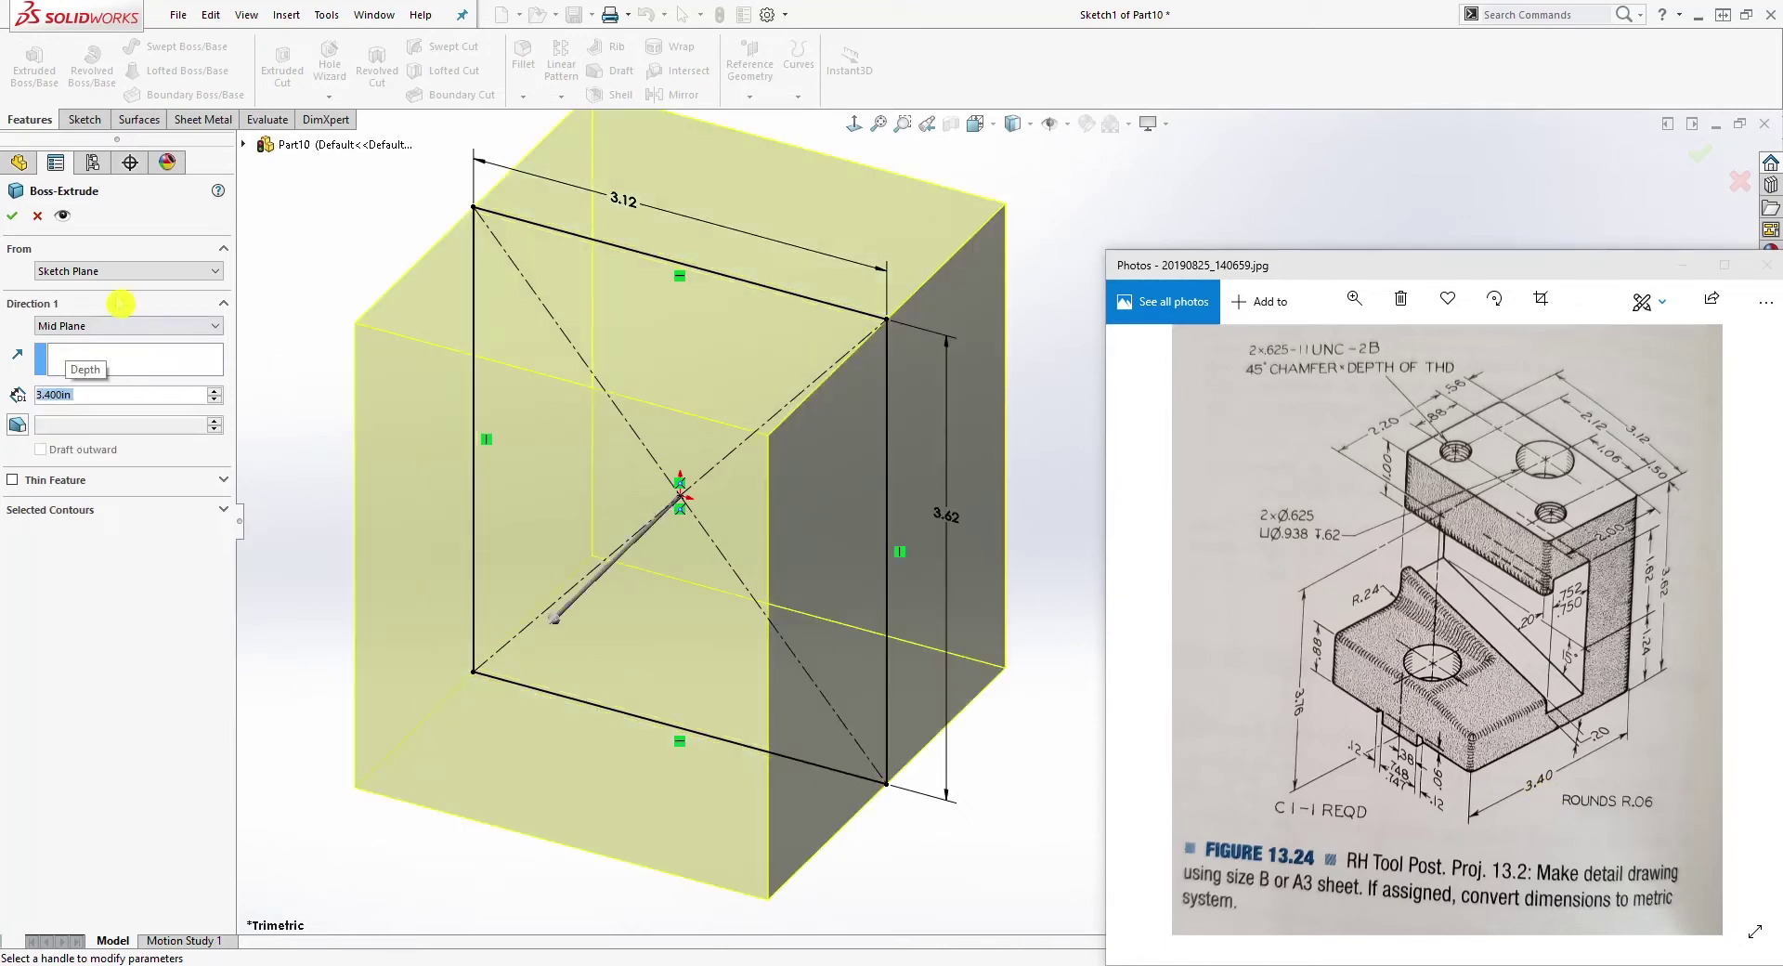
{"action": "left_click", "coordinate": [15, 219]}
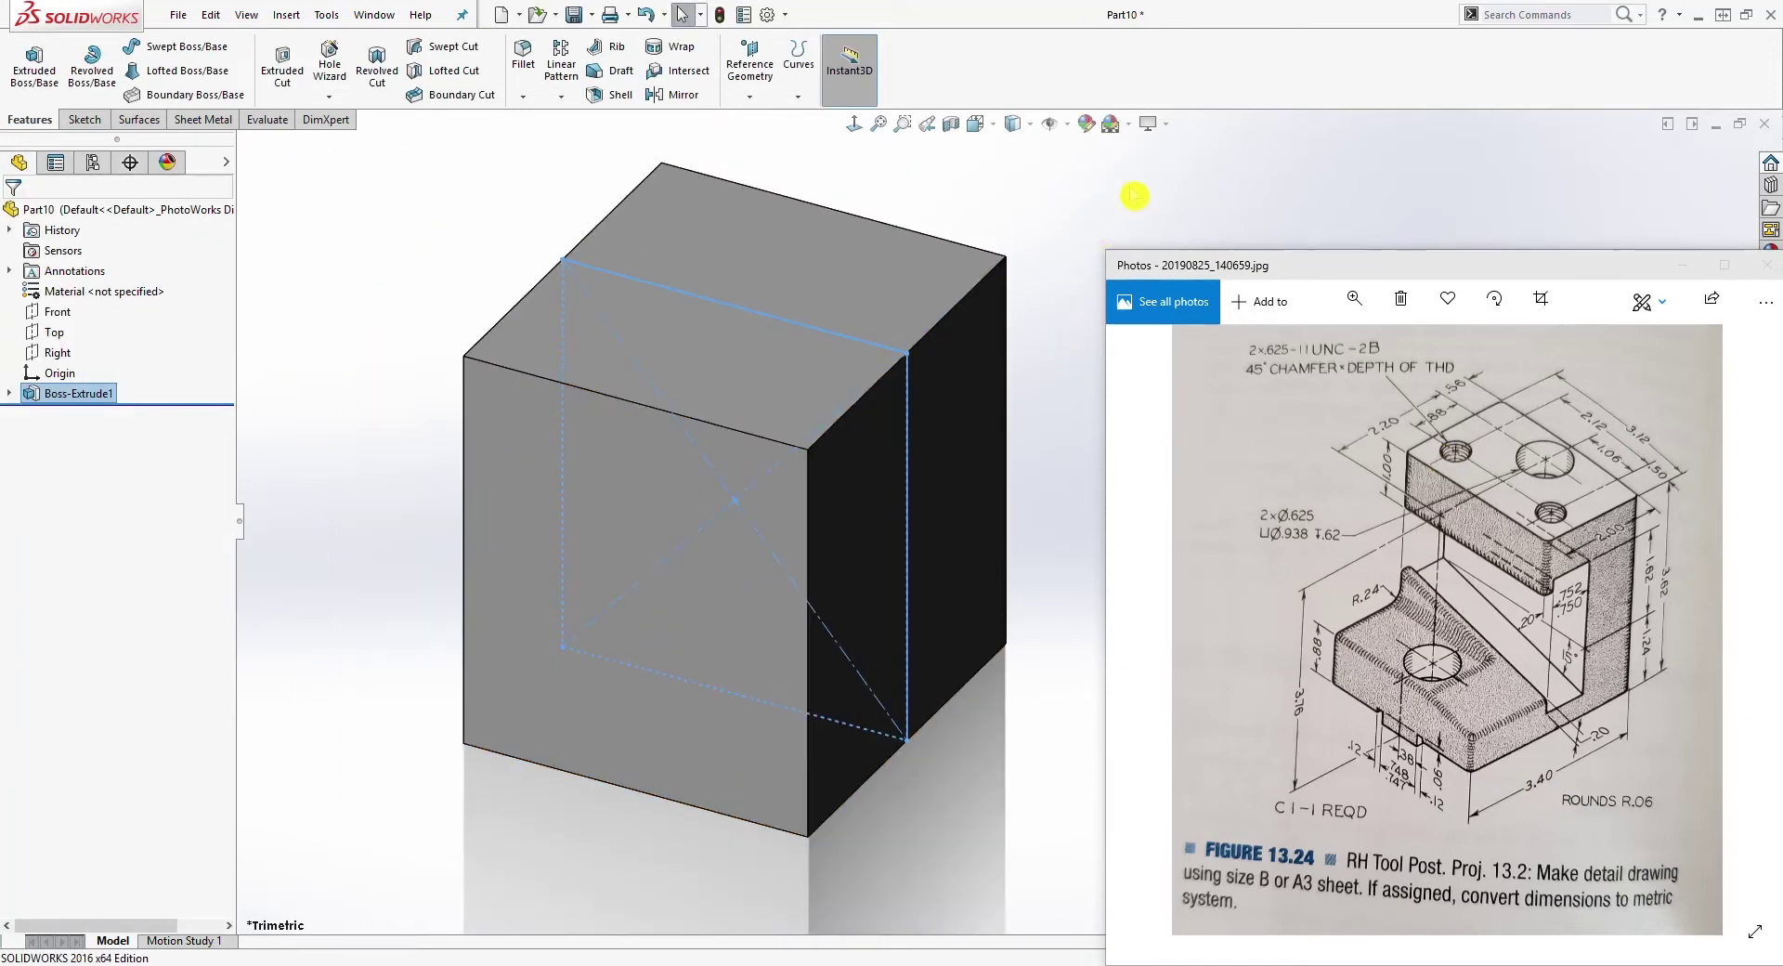
{"action": "left_click", "coordinate": [1052, 260]}
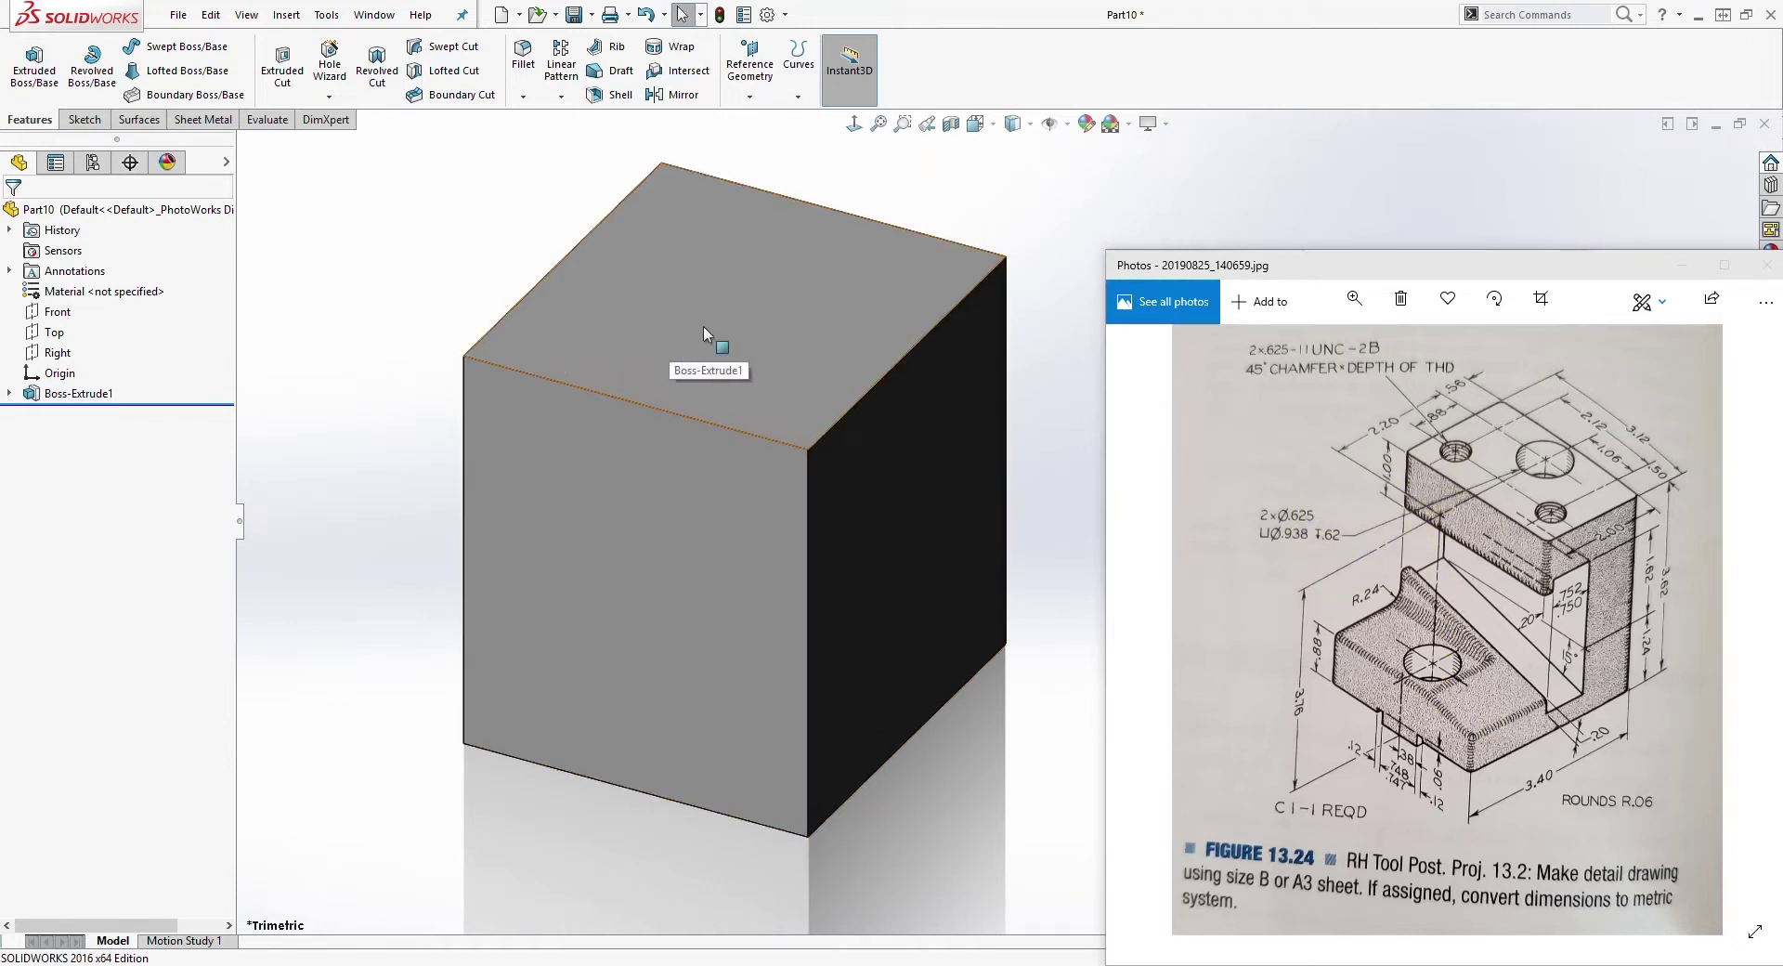
{"action": "left_click", "coordinate": [632, 328]}
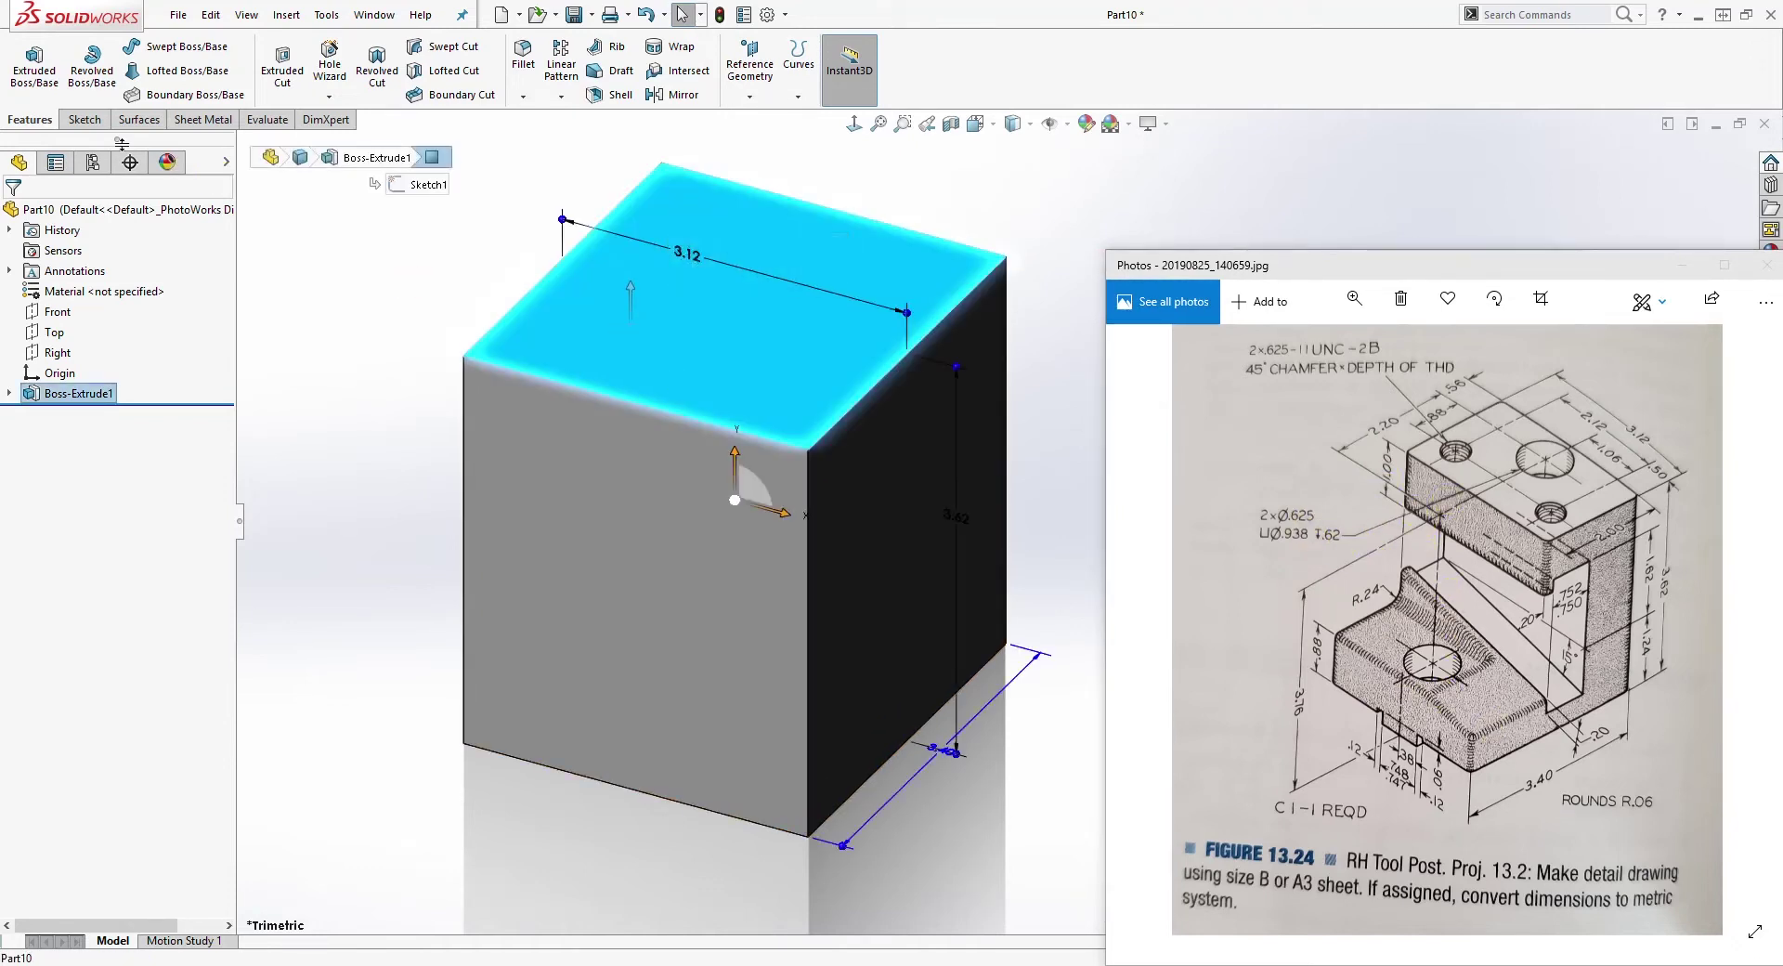
Step: Sketch a corner rectangle across the block's top face
{"action": "left_click", "coordinate": [81, 120]}
{"action": "left_click", "coordinate": [26, 58]}
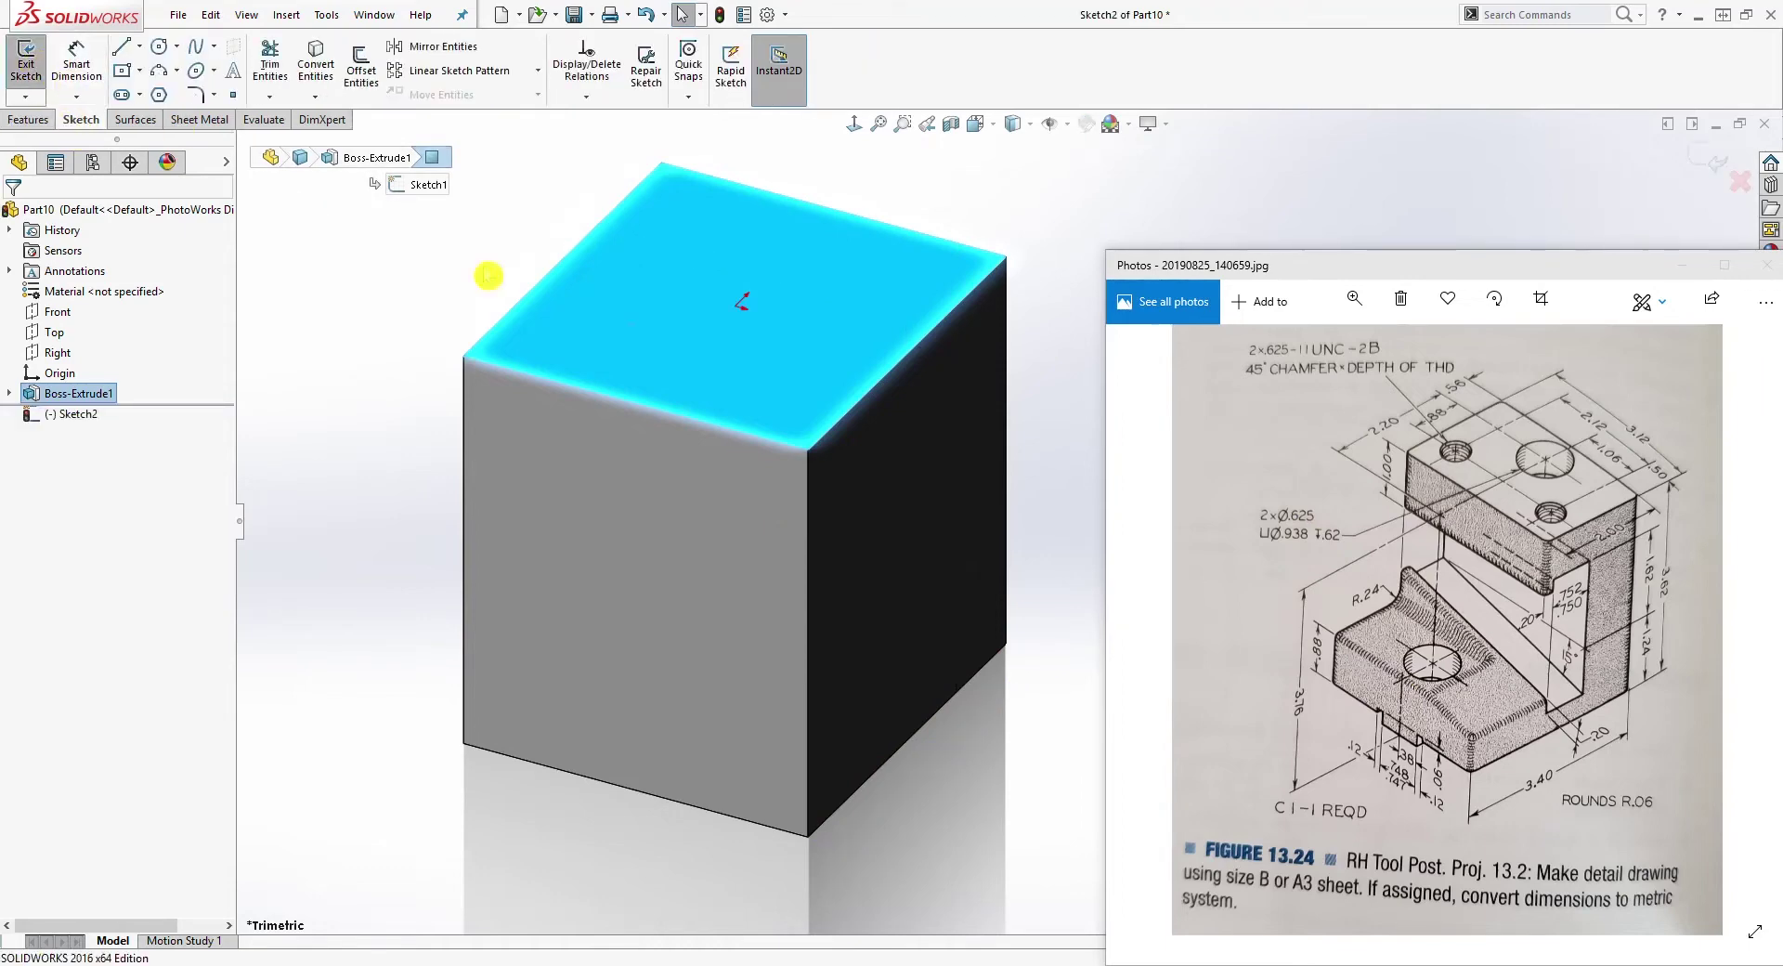
{"action": "left_click", "coordinate": [121, 71]}
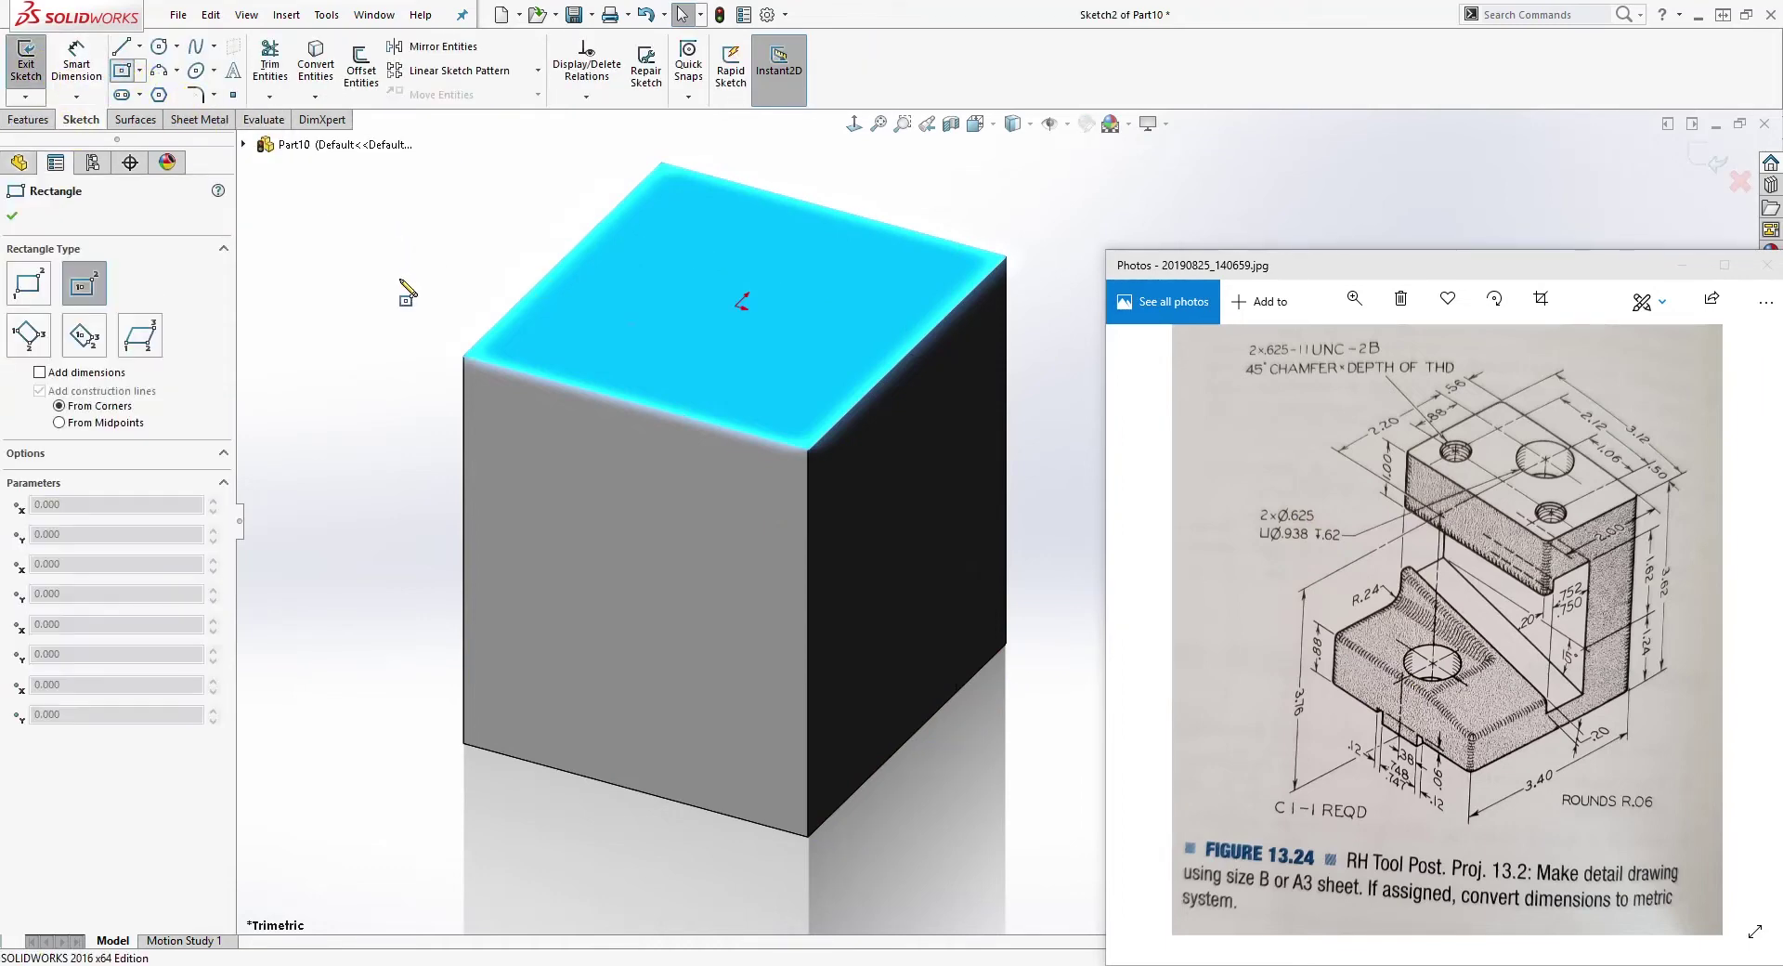
{"action": "left_click", "coordinate": [465, 356]}
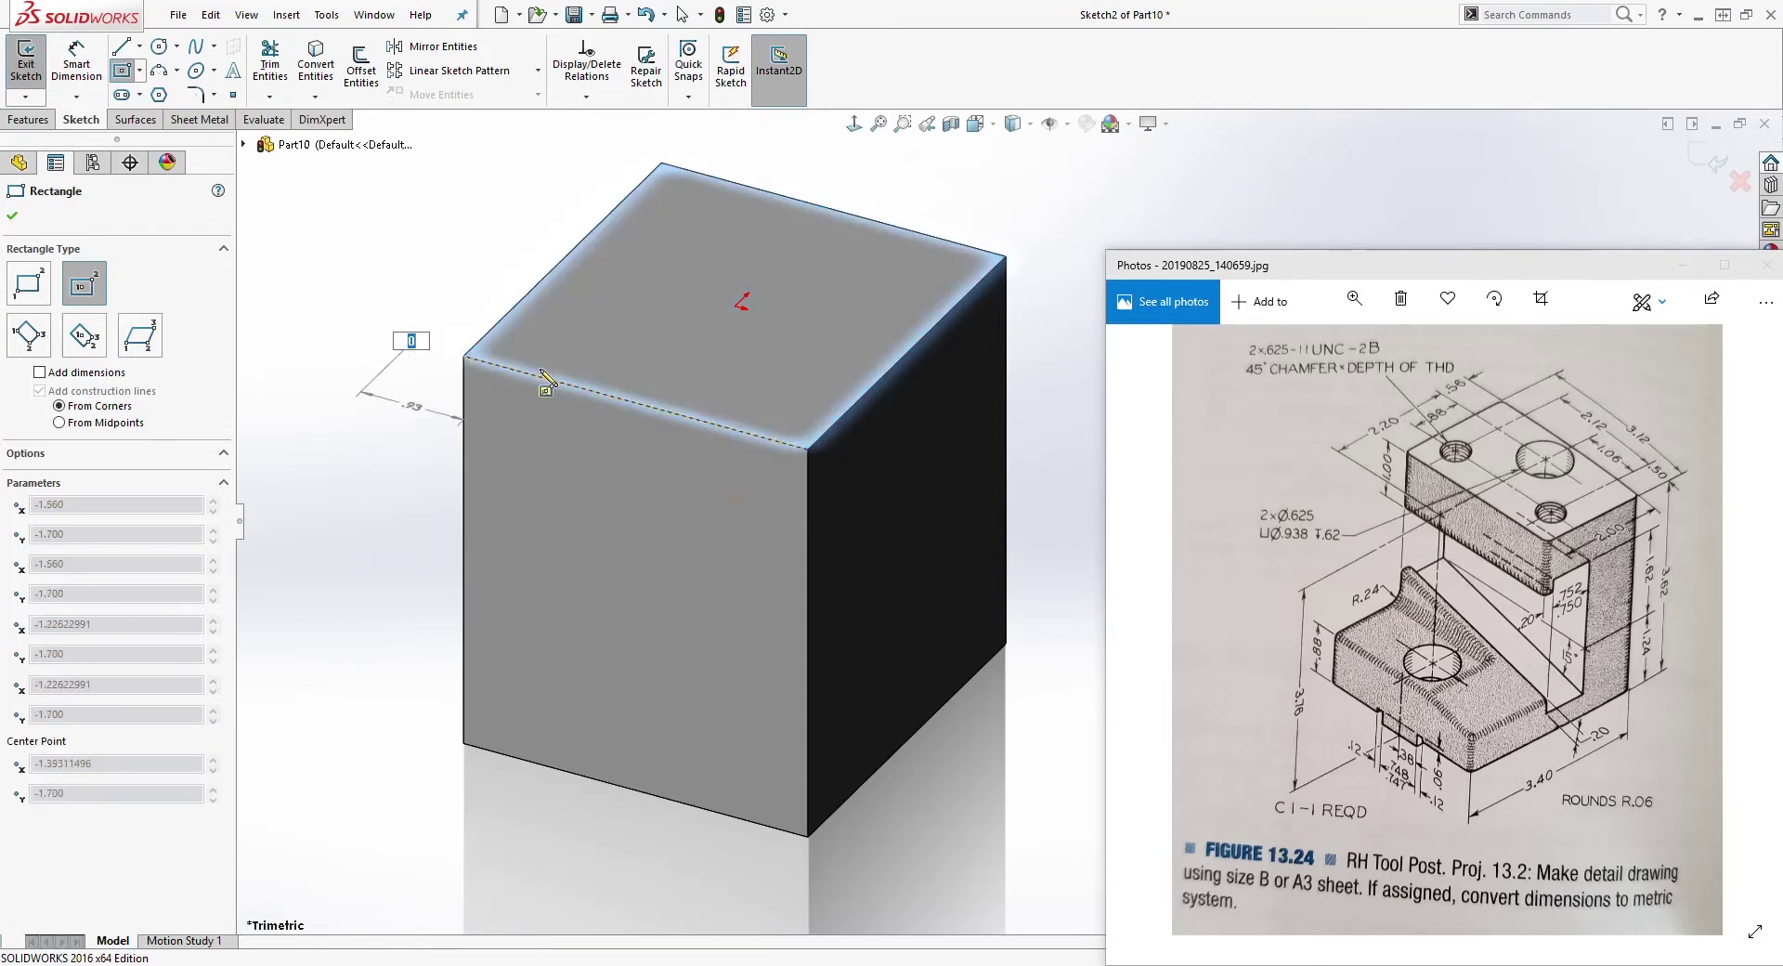
{"action": "key", "text": "Escape"}
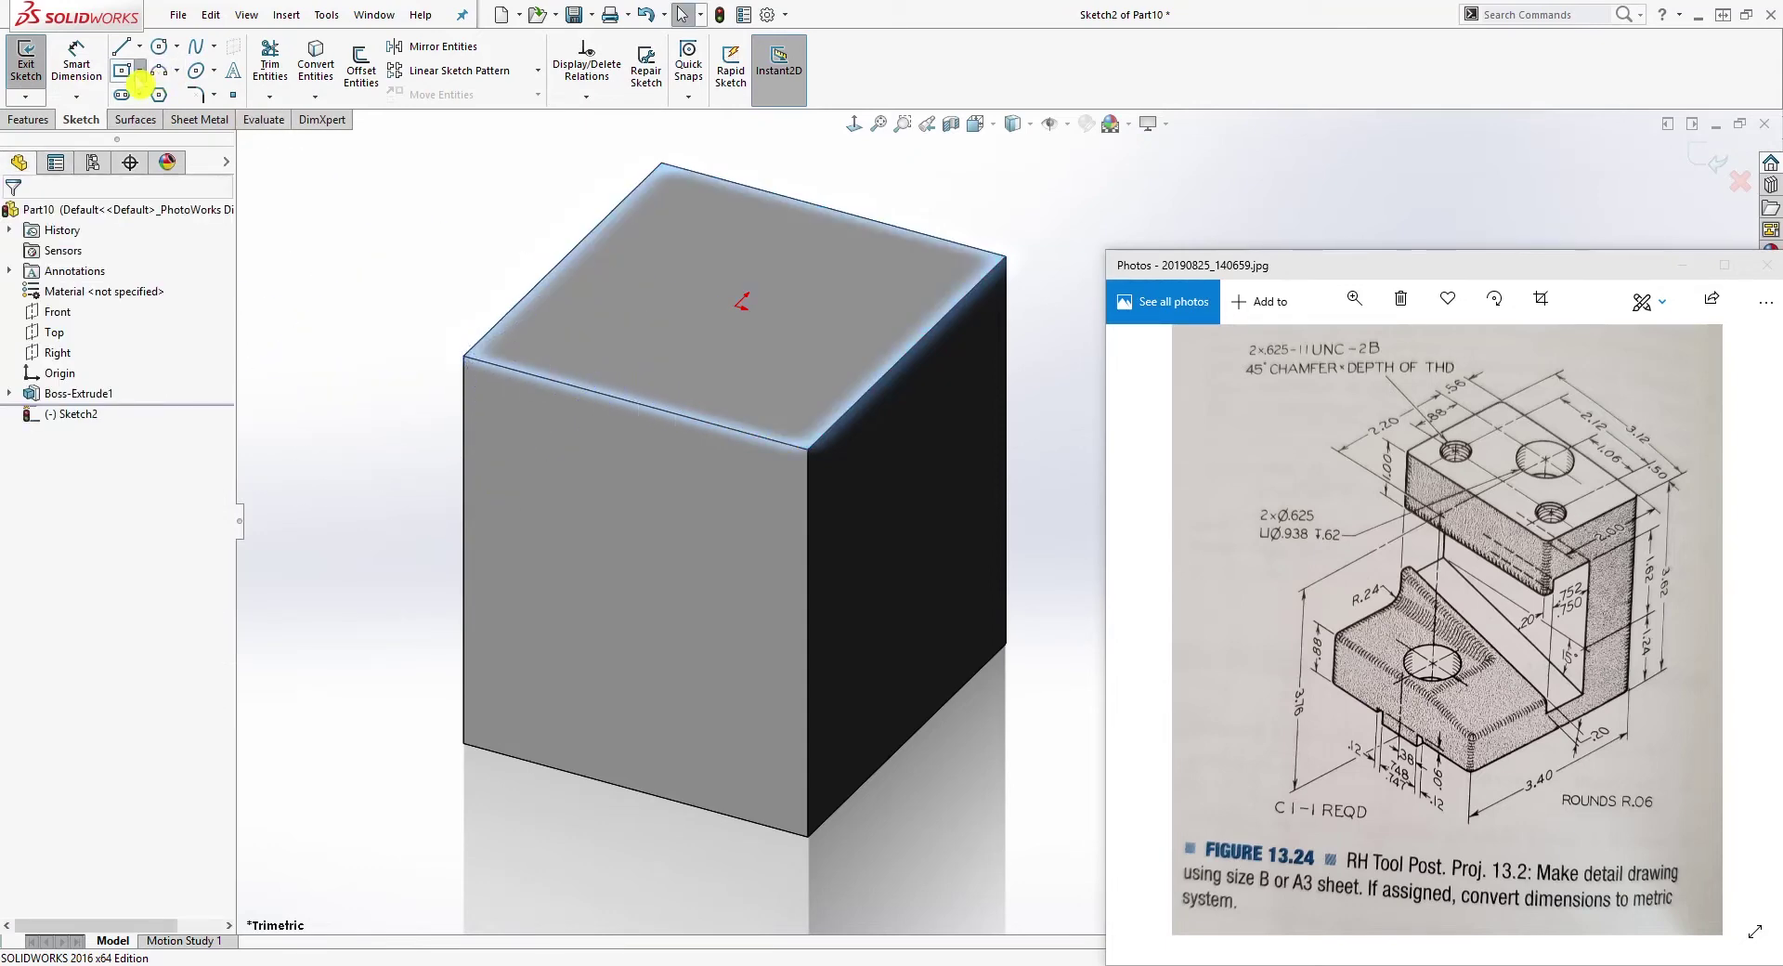
{"action": "left_click", "coordinate": [139, 73]}
{"action": "left_click", "coordinate": [153, 87]}
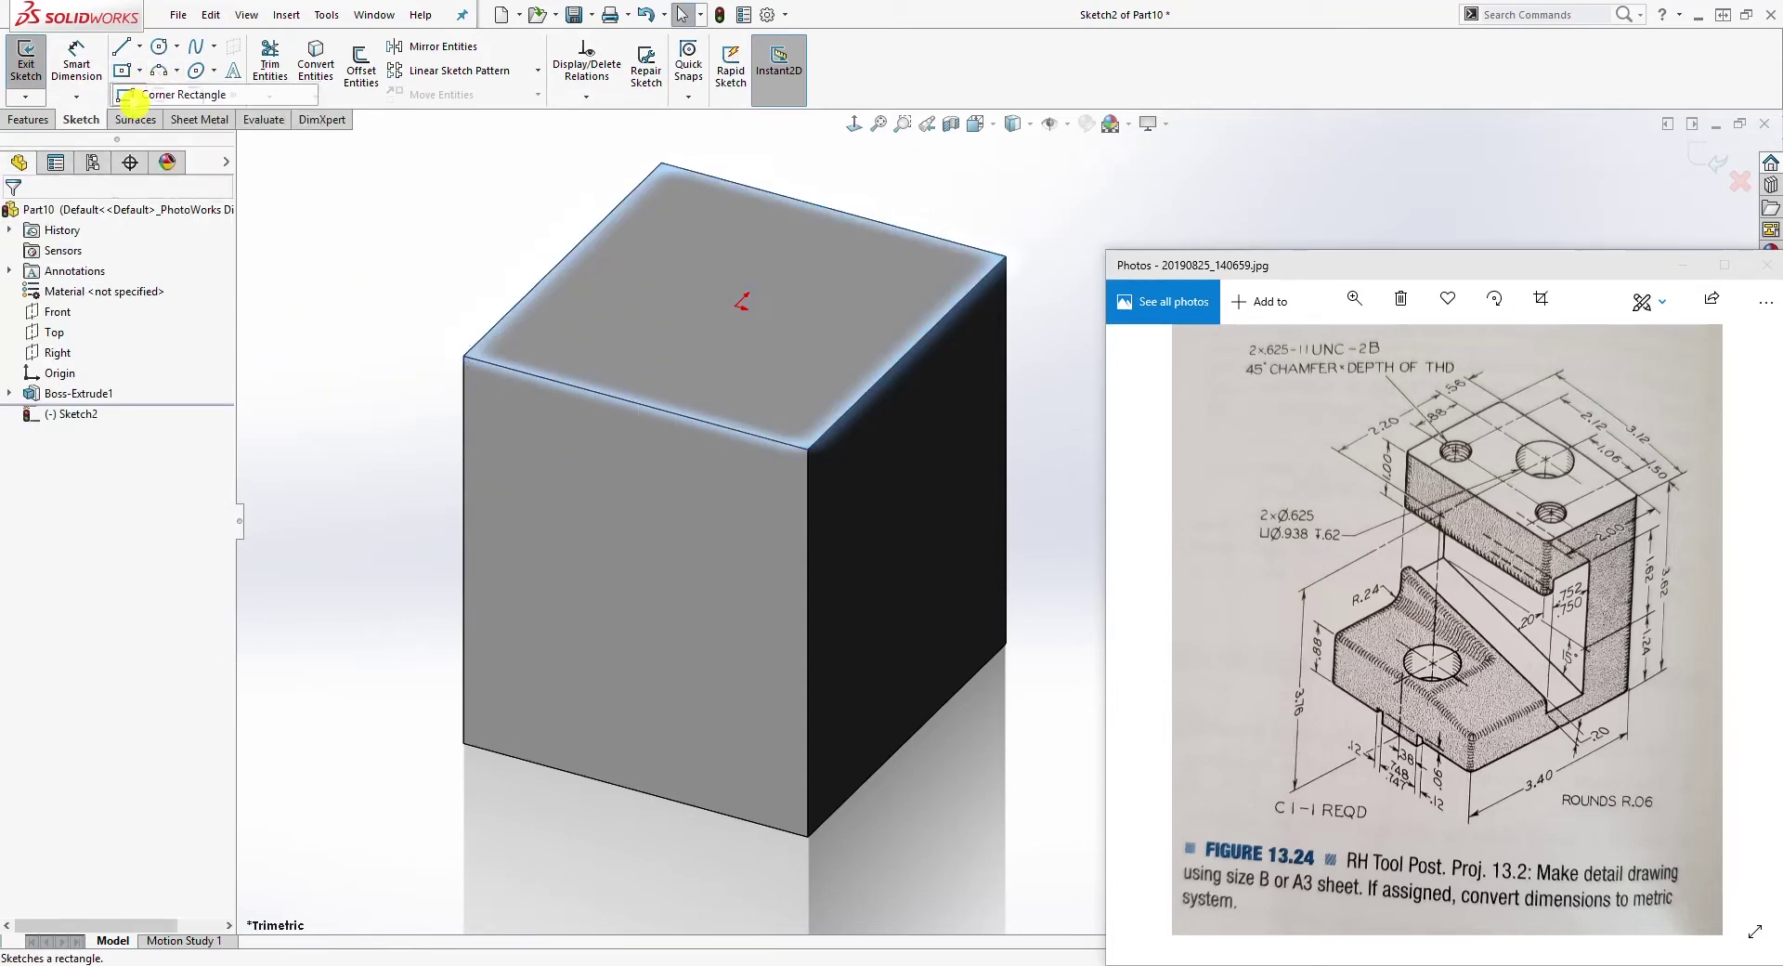
{"action": "left_click", "coordinate": [463, 356]}
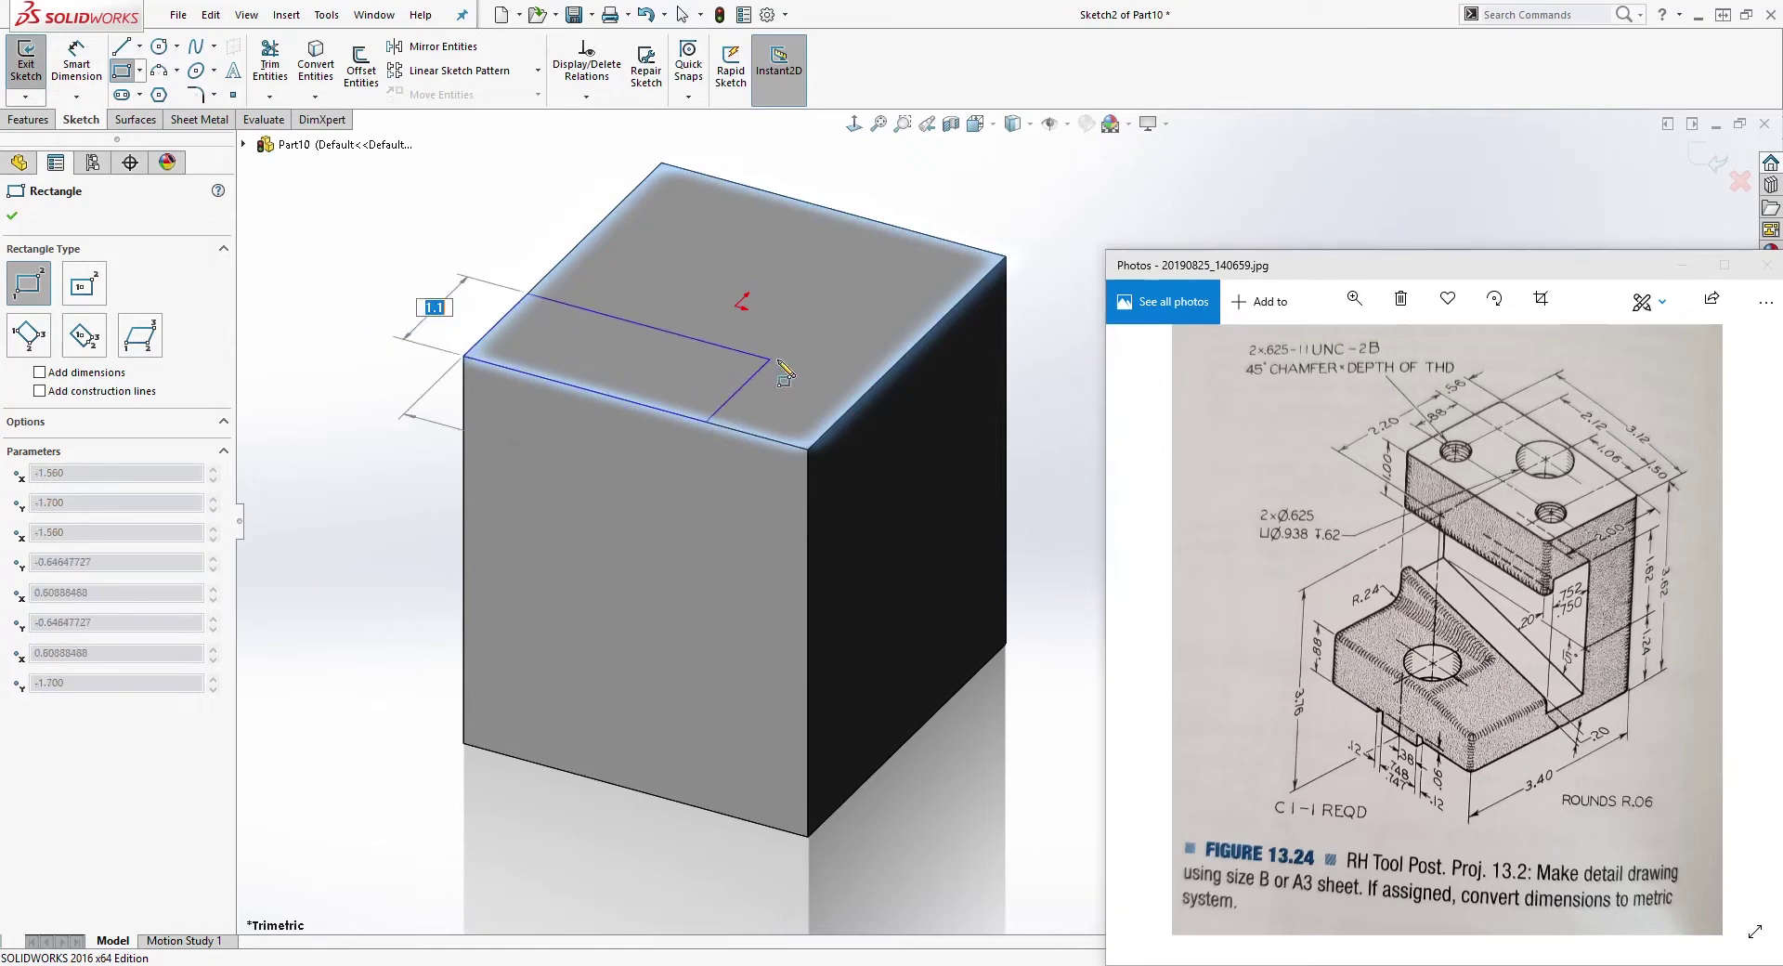
{"action": "left_click", "coordinate": [898, 364]}
{"action": "key", "text": "Escape"}
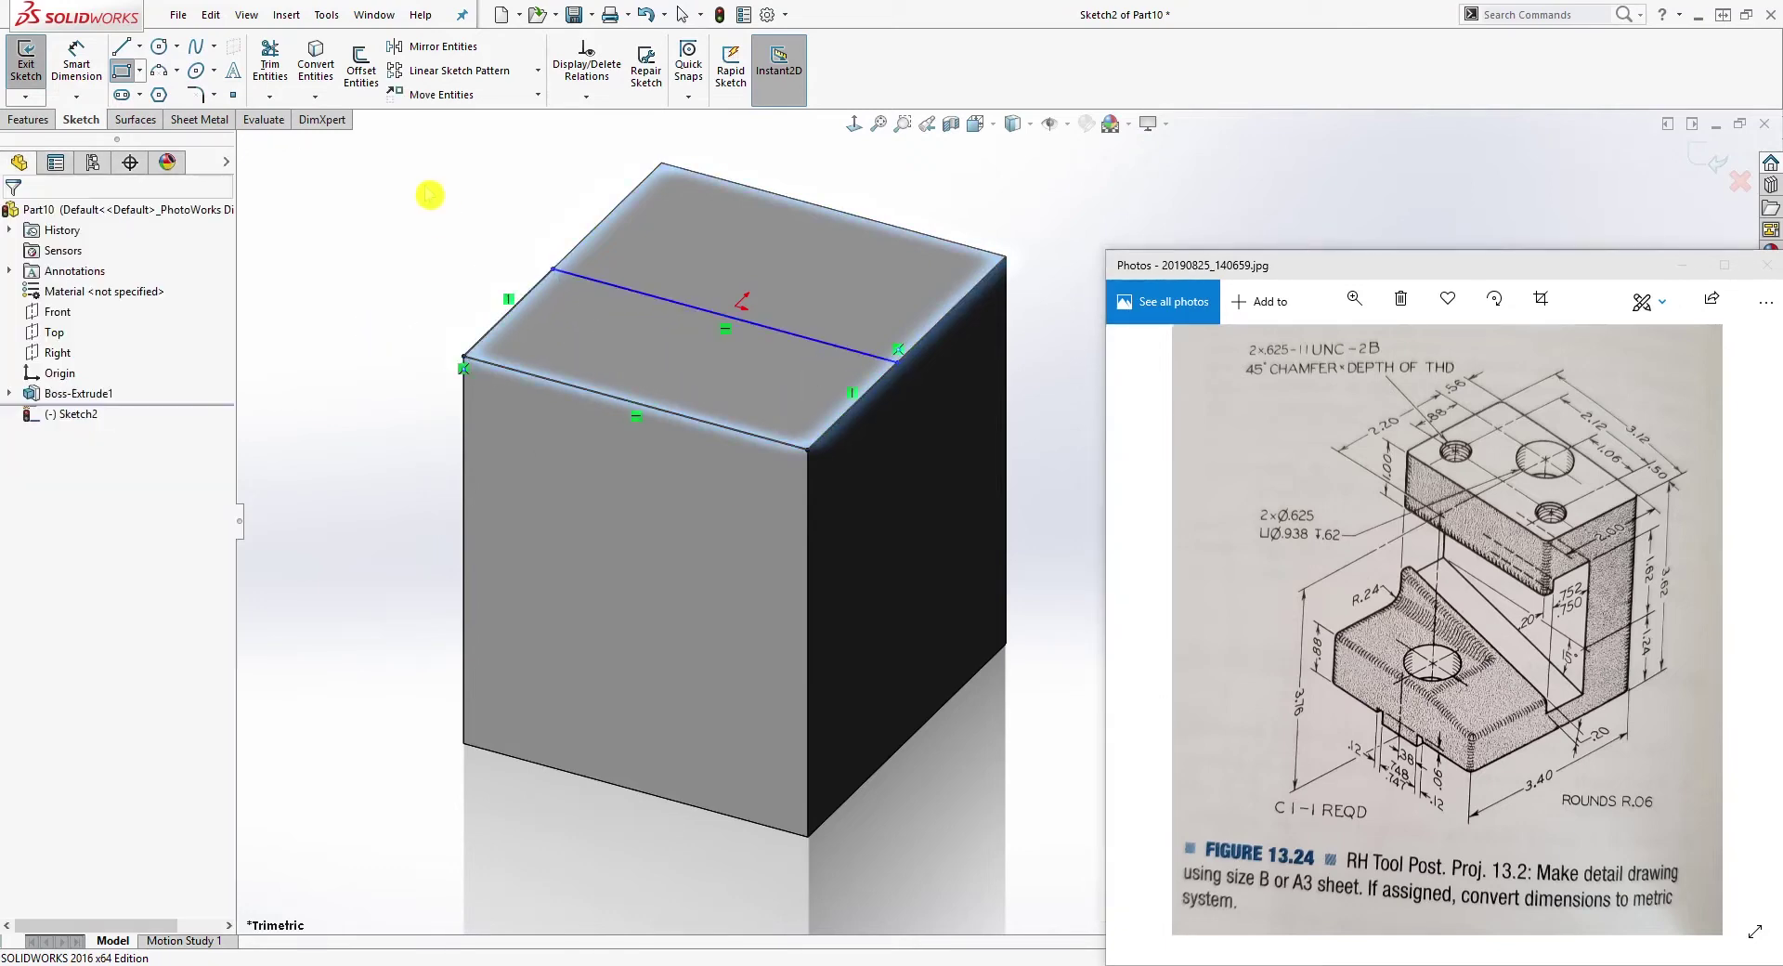
Step: View the sketch face-on and dimension the middle line 2.00 from the back edge
{"action": "left_click", "coordinate": [856, 127]}
{"action": "scroll", "coordinate": [1578, 181], "scroll_direction": "down", "scroll_amount": 4}
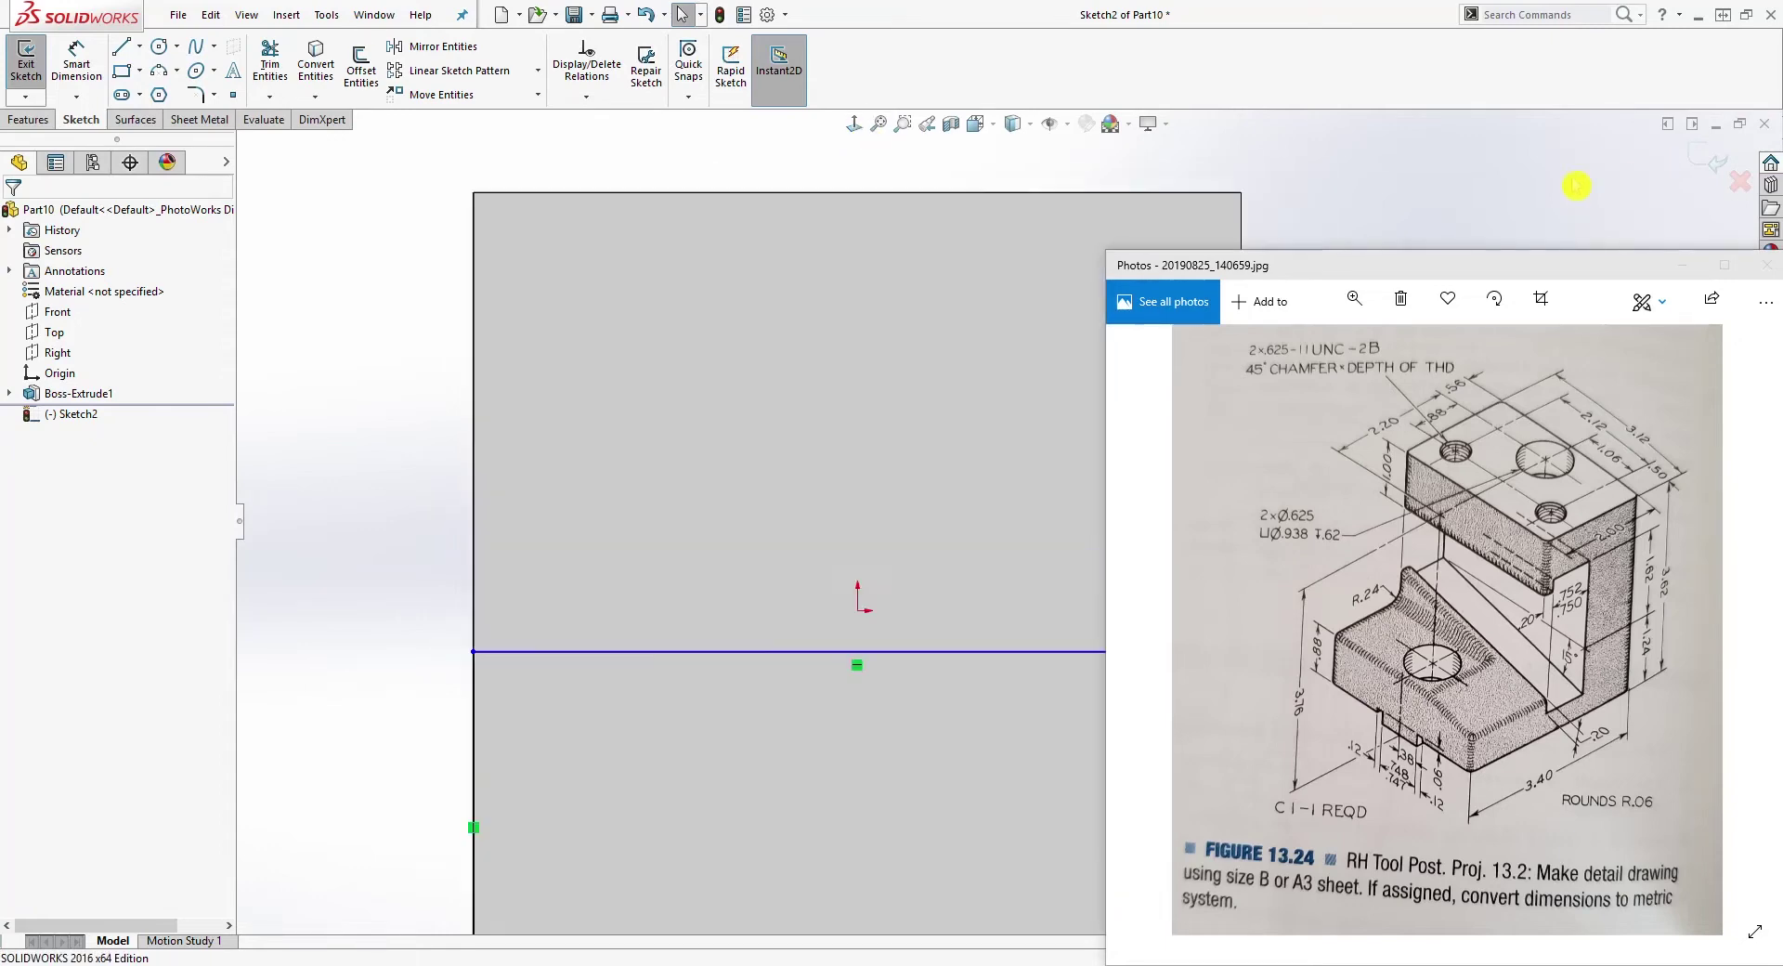
{"action": "scroll", "coordinate": [1041, 548], "scroll_direction": "up", "scroll_amount": 6}
{"action": "scroll", "coordinate": [1057, 650], "scroll_direction": "up", "scroll_amount": 2}
{"action": "scroll", "coordinate": [1031, 687], "scroll_direction": "down", "scroll_amount": 3}
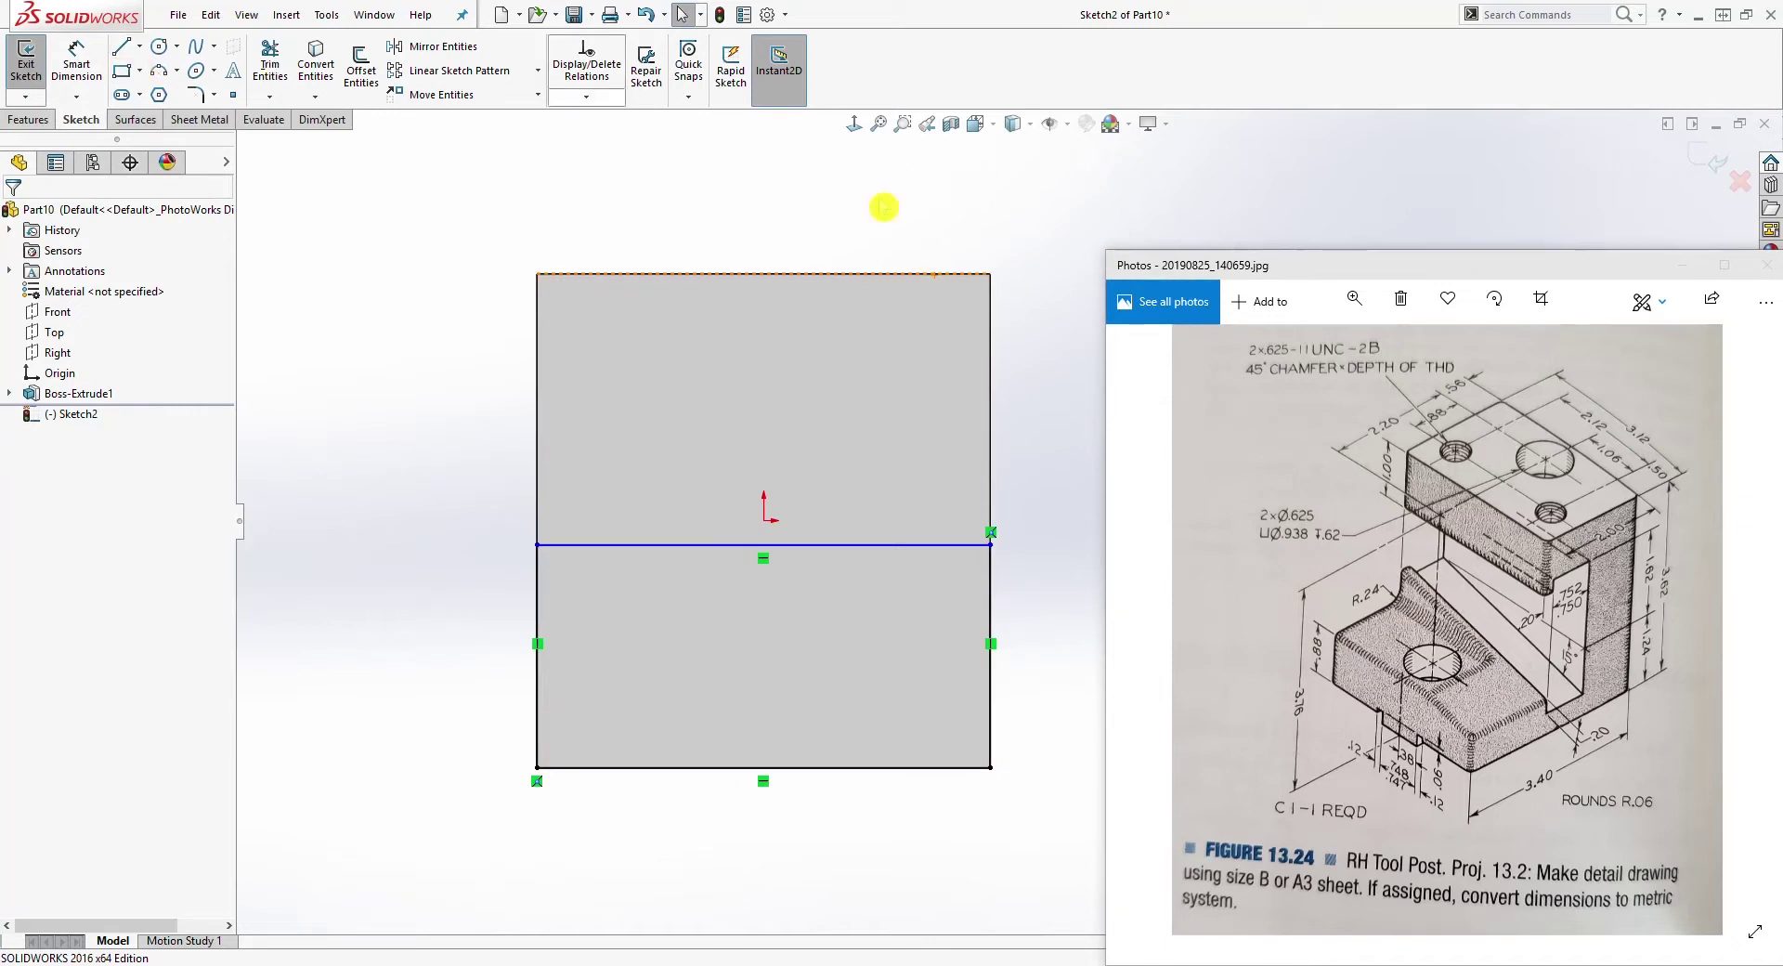
{"action": "left_click", "coordinate": [76, 61]}
{"action": "left_click", "coordinate": [798, 274]}
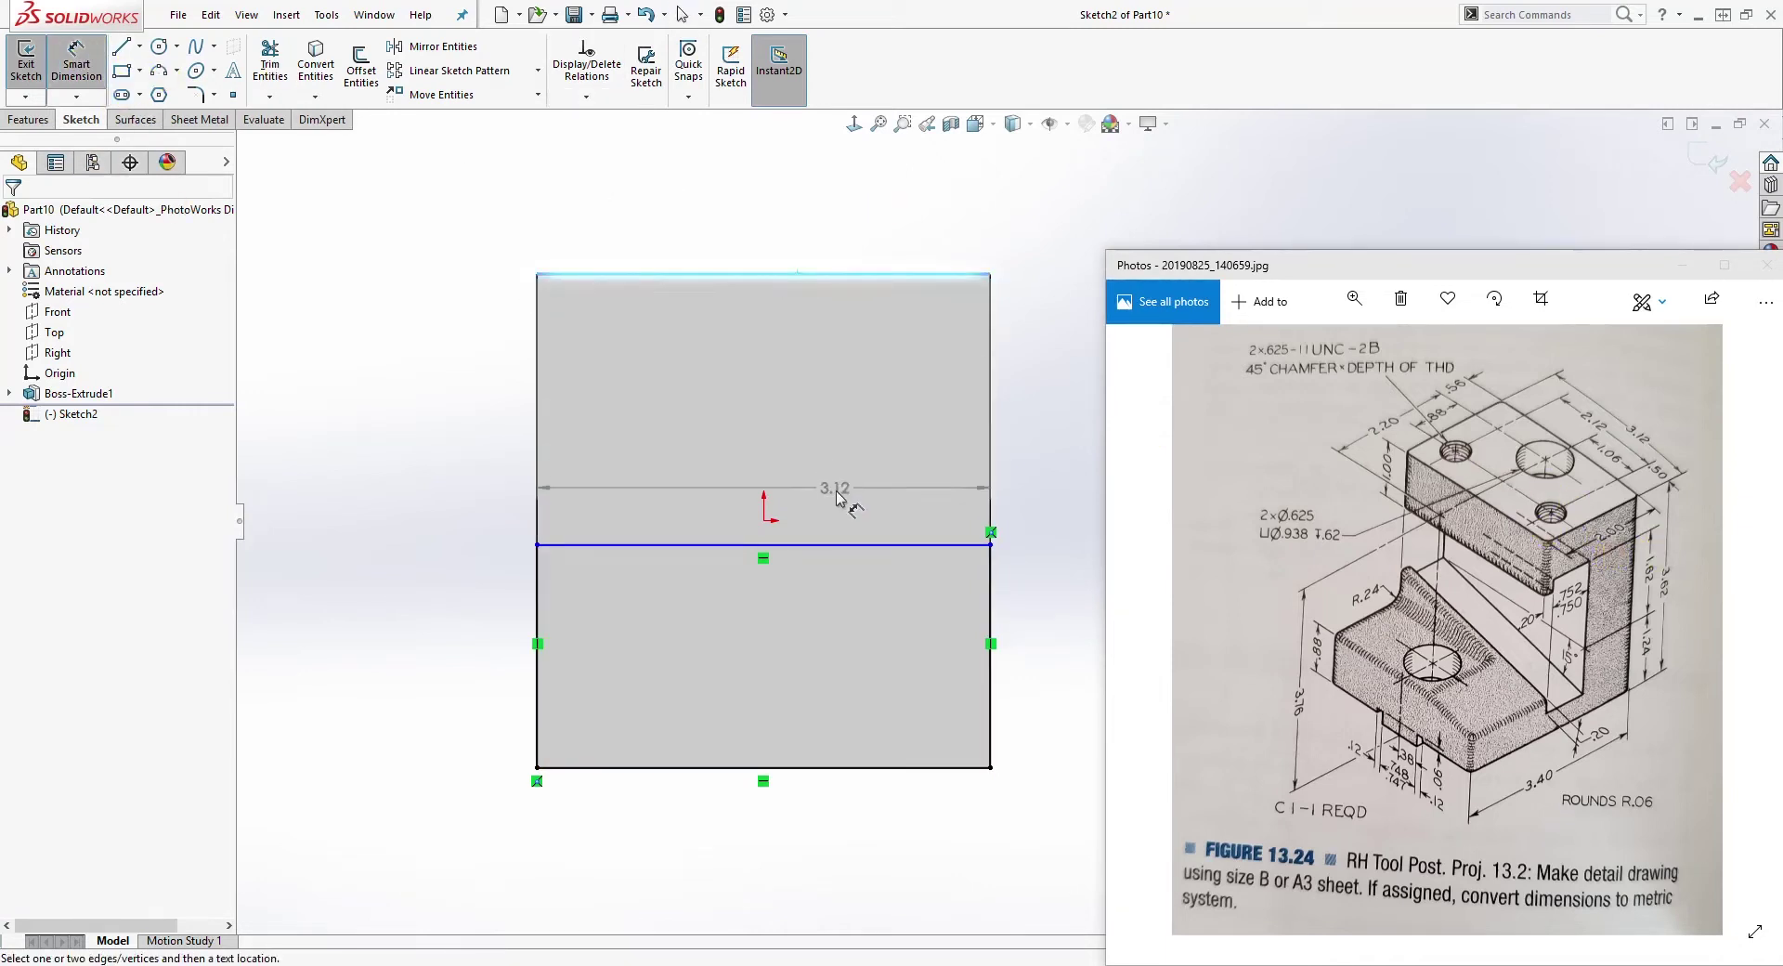
{"action": "left_click", "coordinate": [849, 546]}
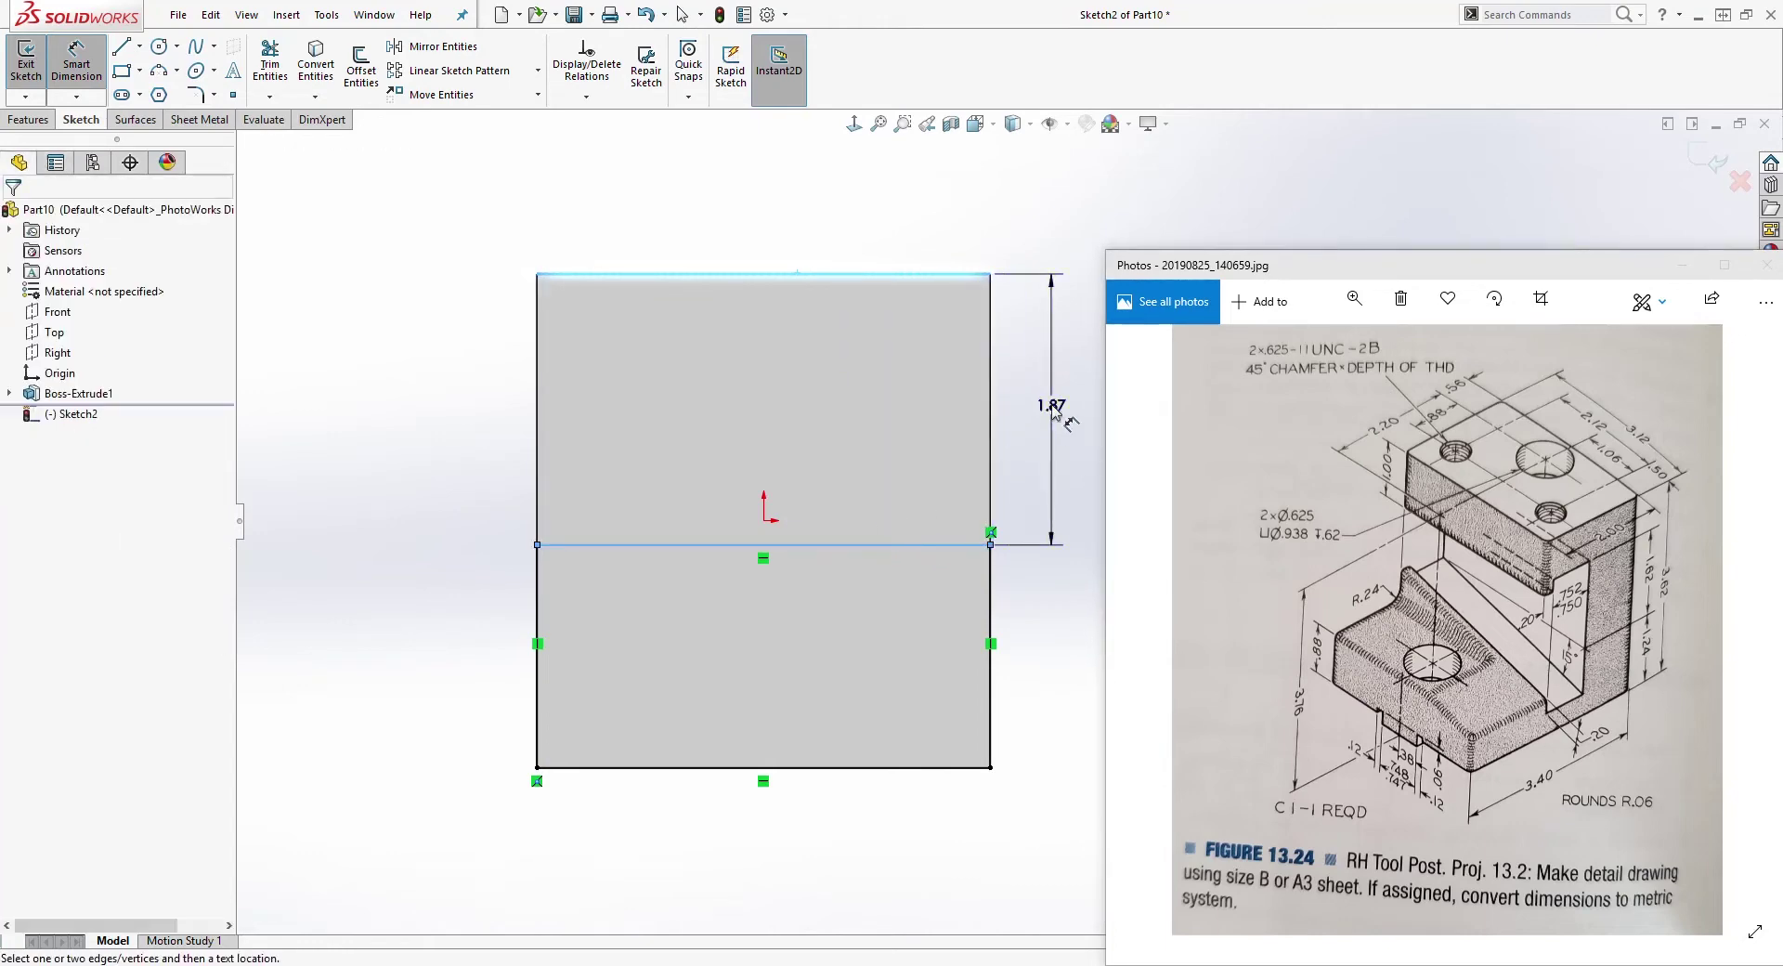
{"action": "left_click", "coordinate": [1054, 408]}
{"action": "type", "text": "2"}
{"action": "key", "text": "Return"}
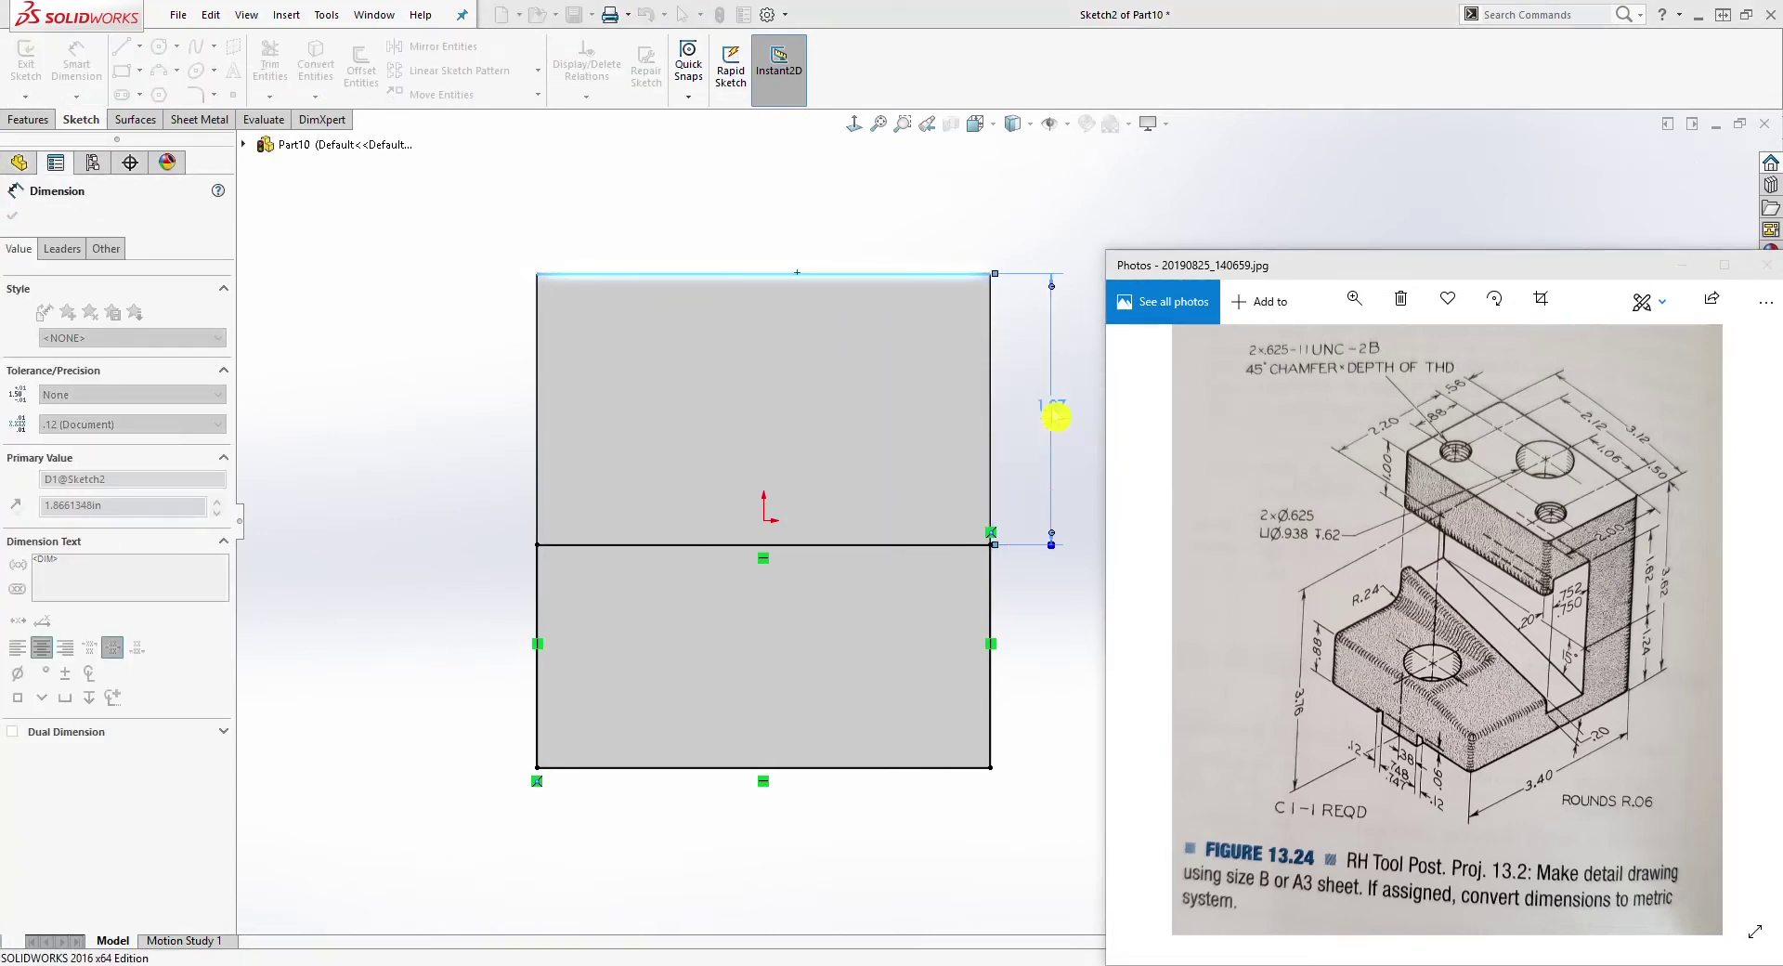
{"action": "key", "text": "Escape"}
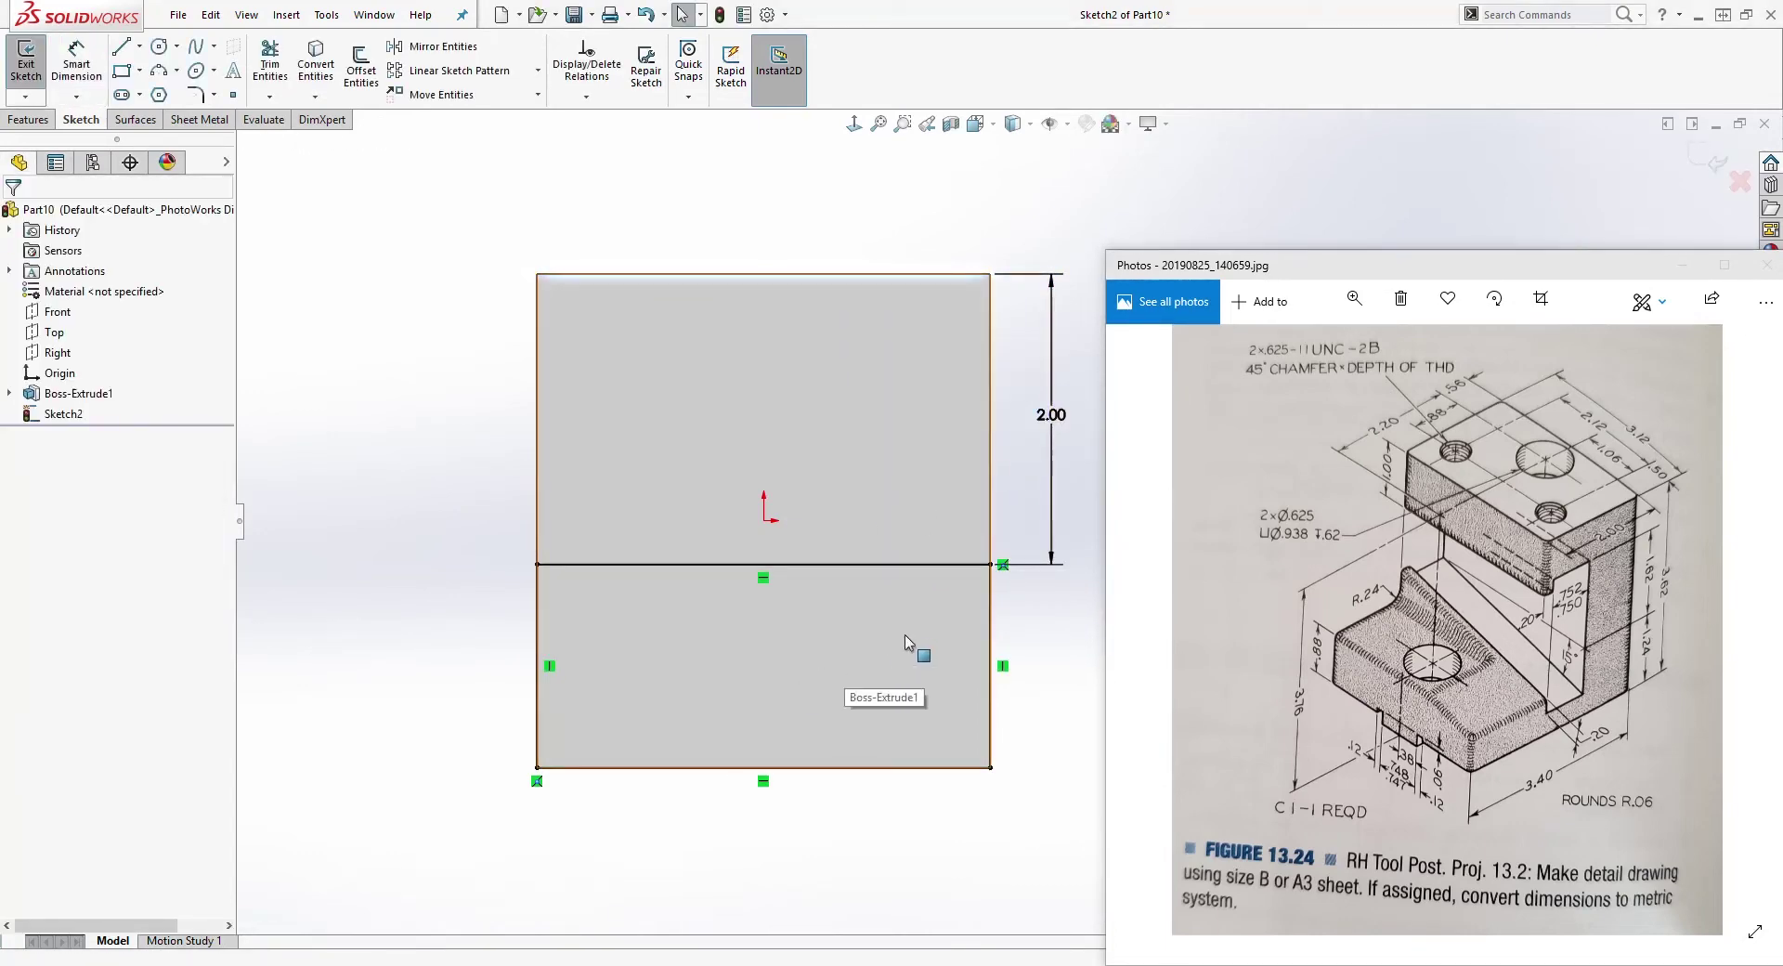
{"action": "left_click", "coordinate": [977, 123]}
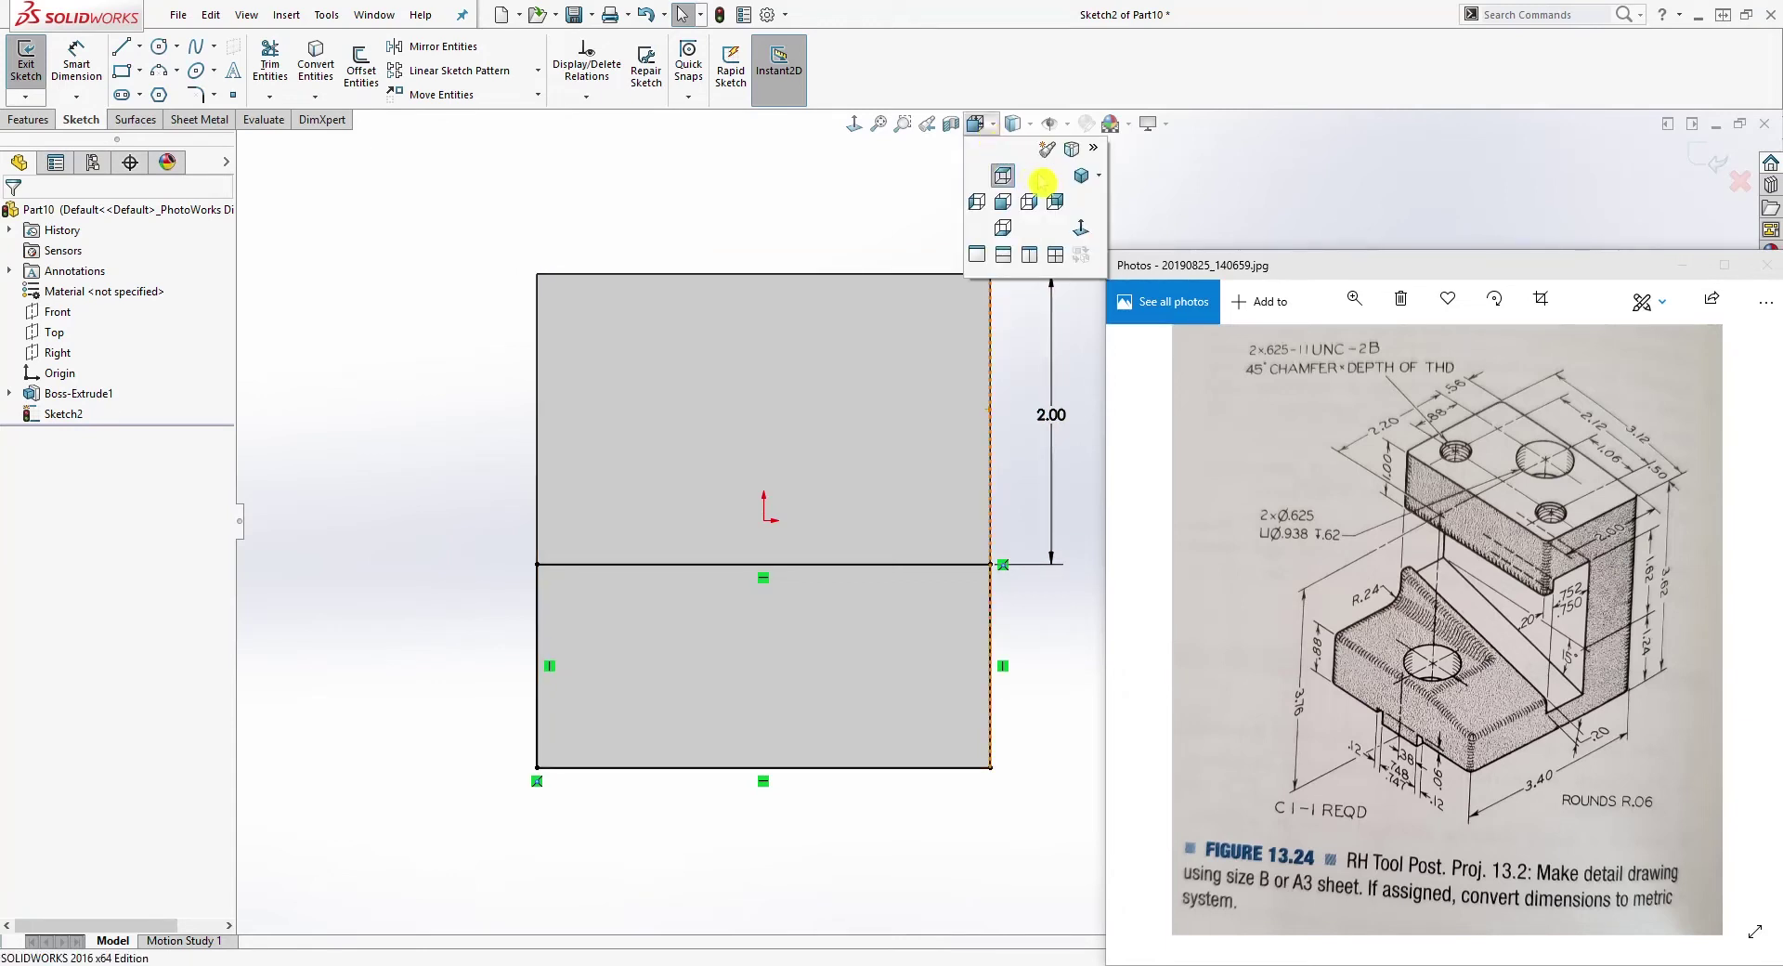
Step: Return to isometric view, zoom to fit the block, and bring up the Features tools
{"action": "left_click", "coordinate": [1079, 179]}
{"action": "scroll", "coordinate": [1393, 195], "scroll_direction": "up", "scroll_amount": 4}
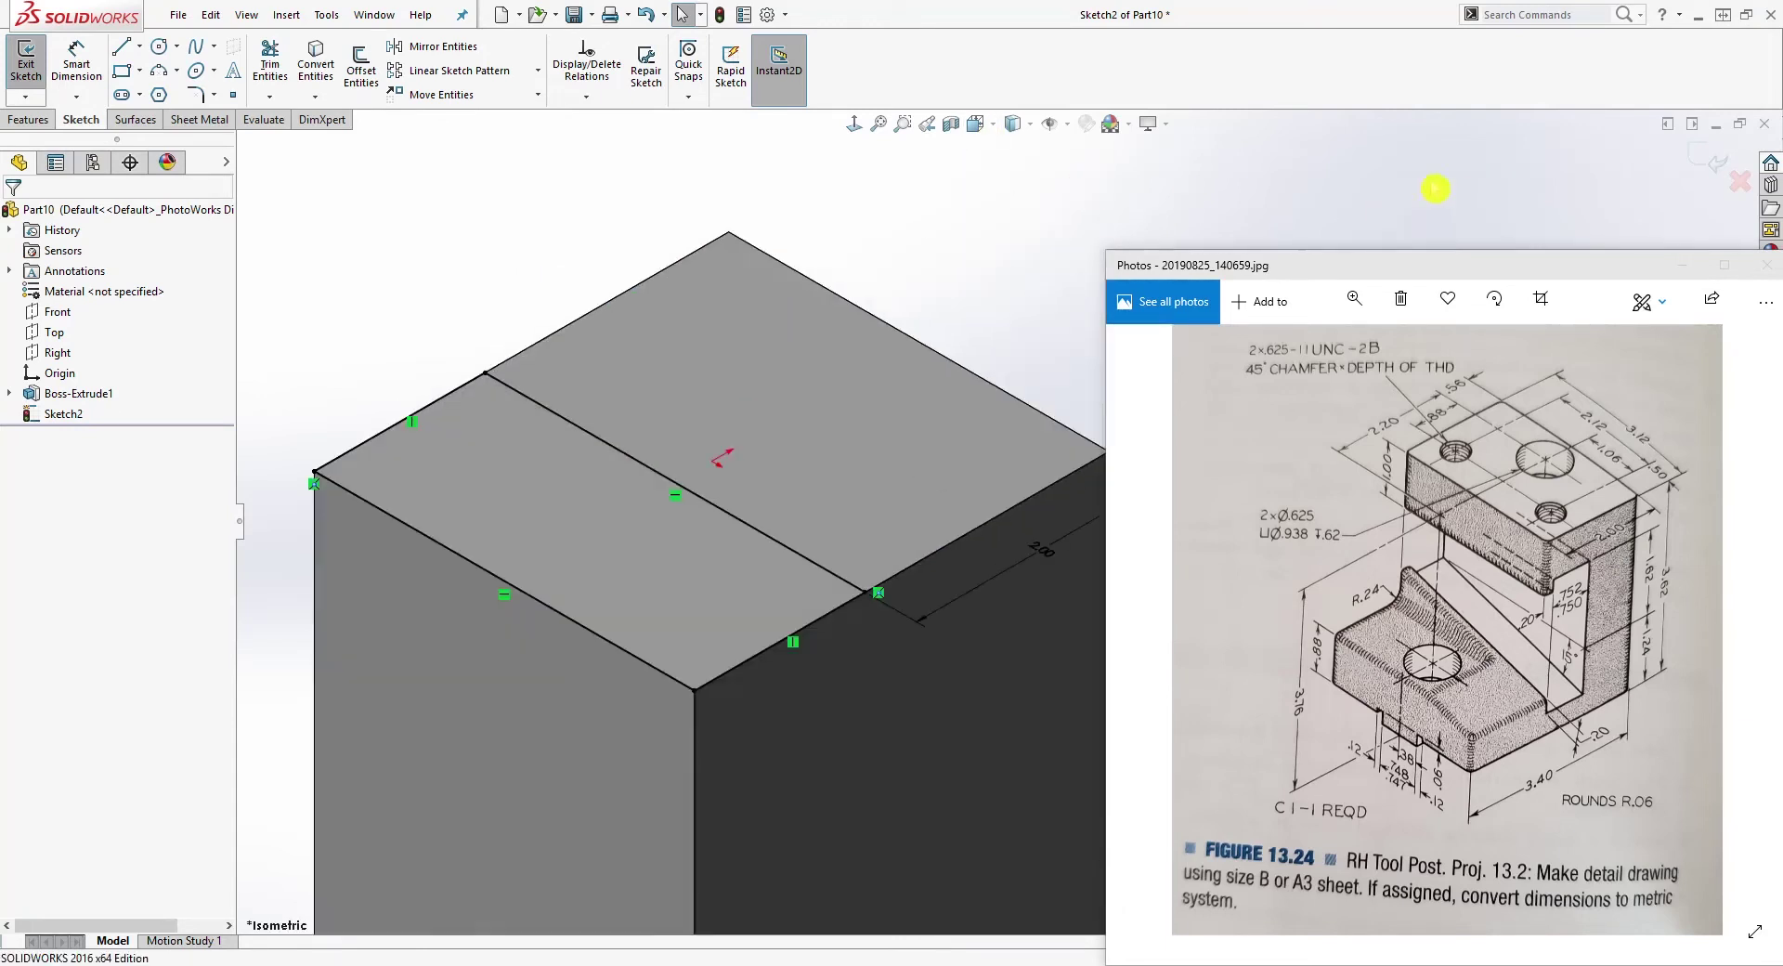
{"action": "scroll", "coordinate": [1093, 552], "scroll_direction": "down", "scroll_amount": 1}
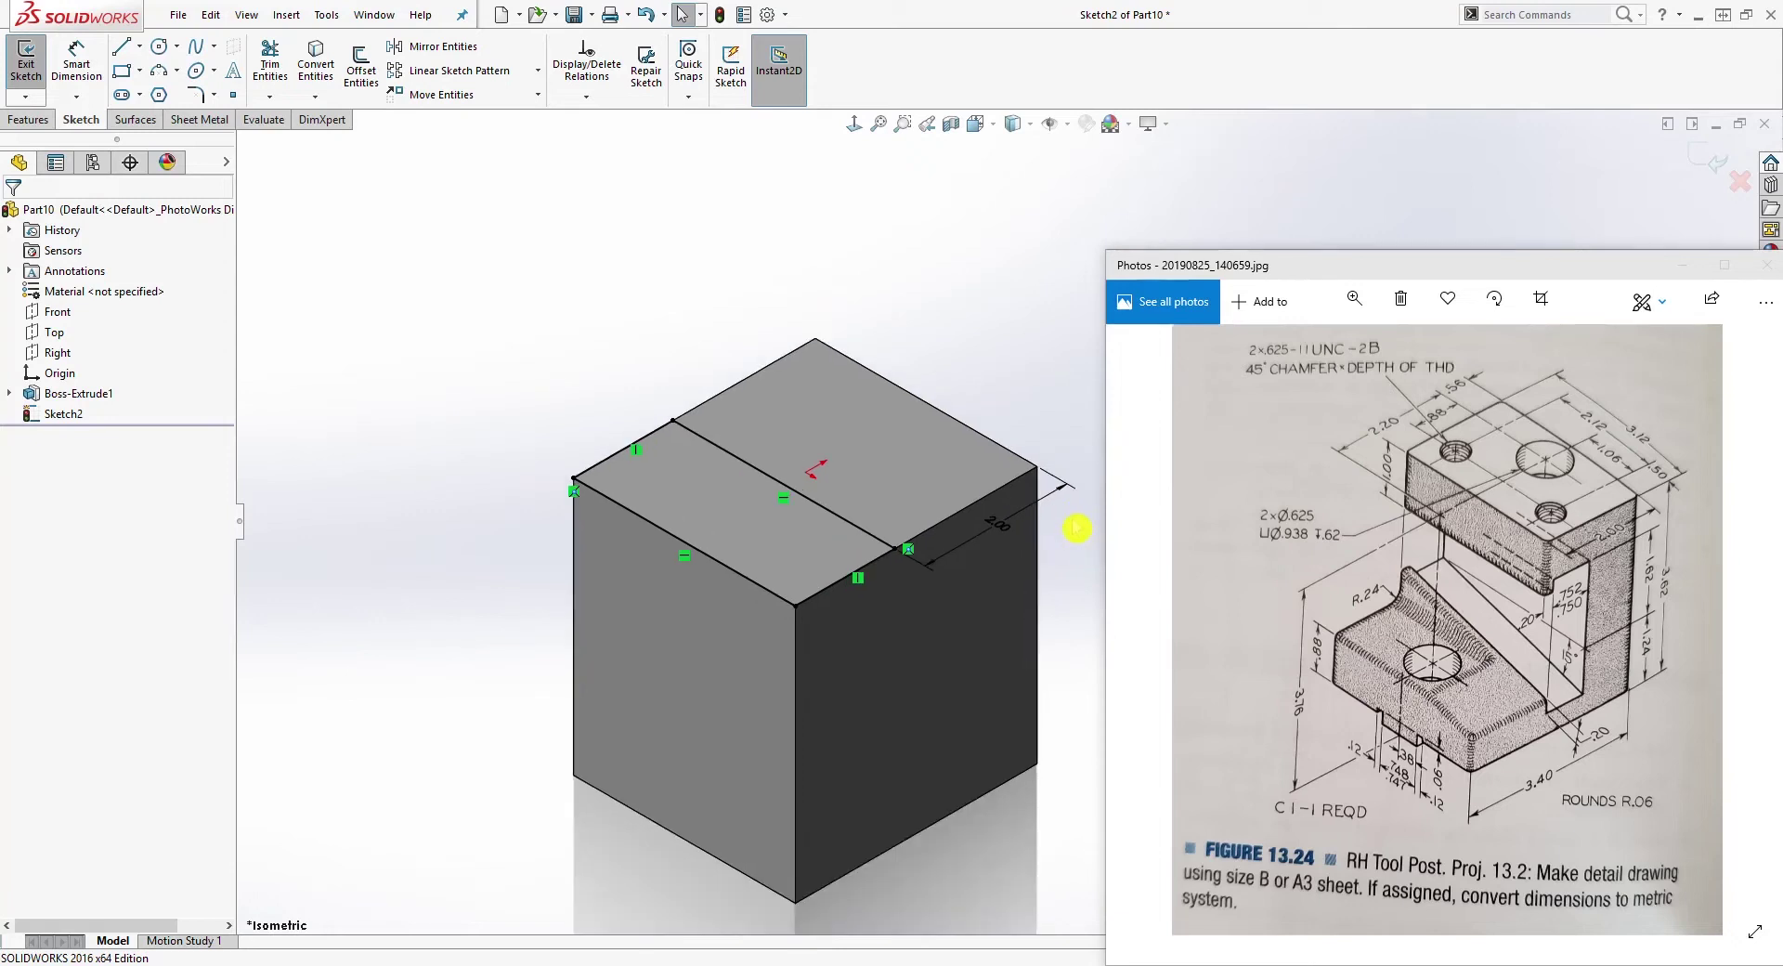
{"action": "scroll", "coordinate": [943, 605], "scroll_direction": "down", "scroll_amount": 1}
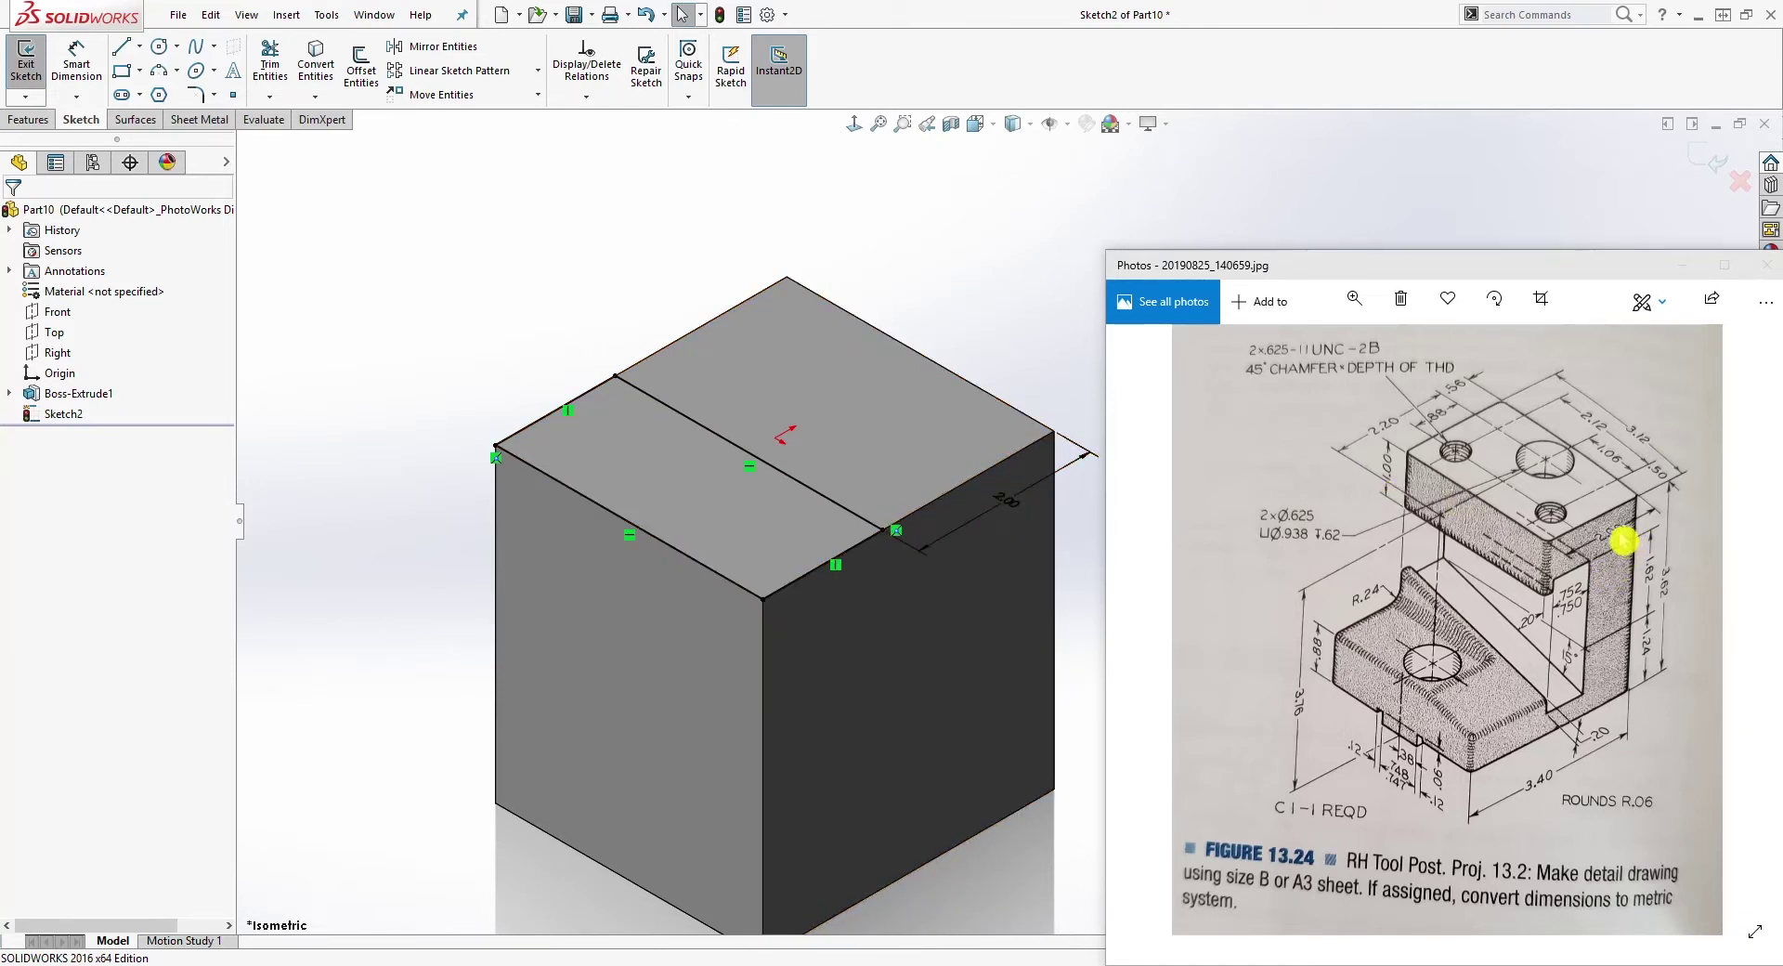
{"action": "left_click", "coordinate": [34, 120]}
Step: Cut the front strip blind to 3.62-.88 (2.740 in), leaving an L-shaped step
{"action": "left_click", "coordinate": [283, 60]}
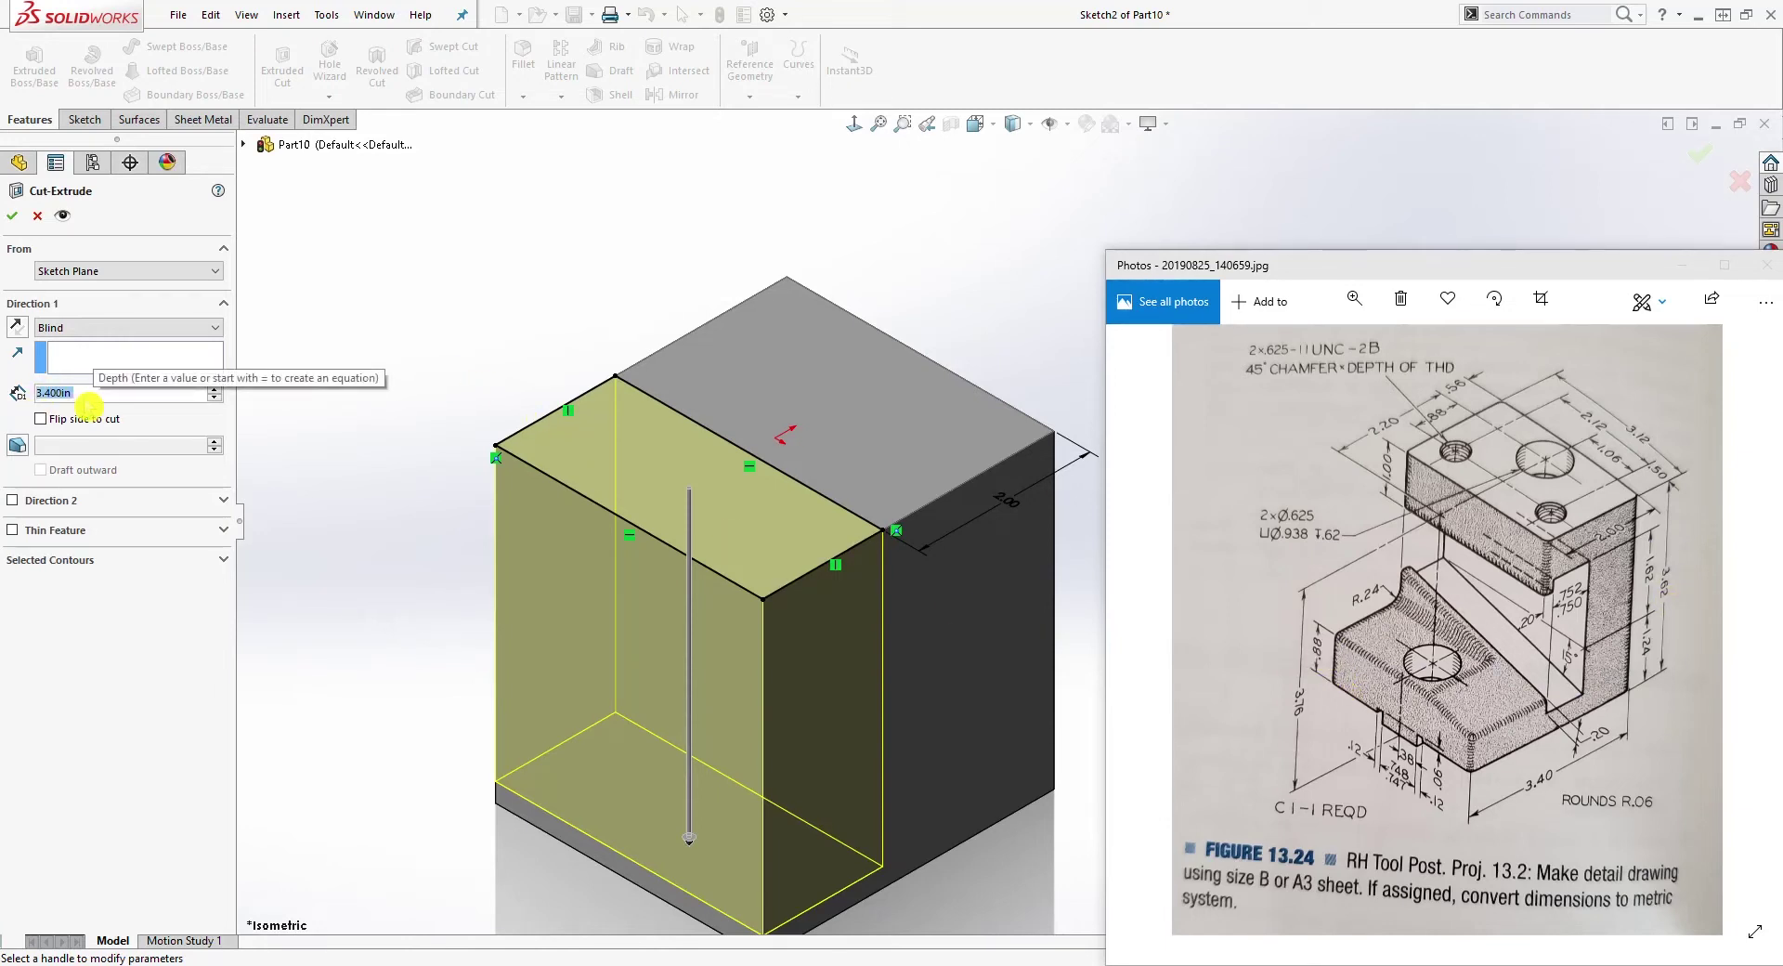
{"action": "type", "text": "3"}
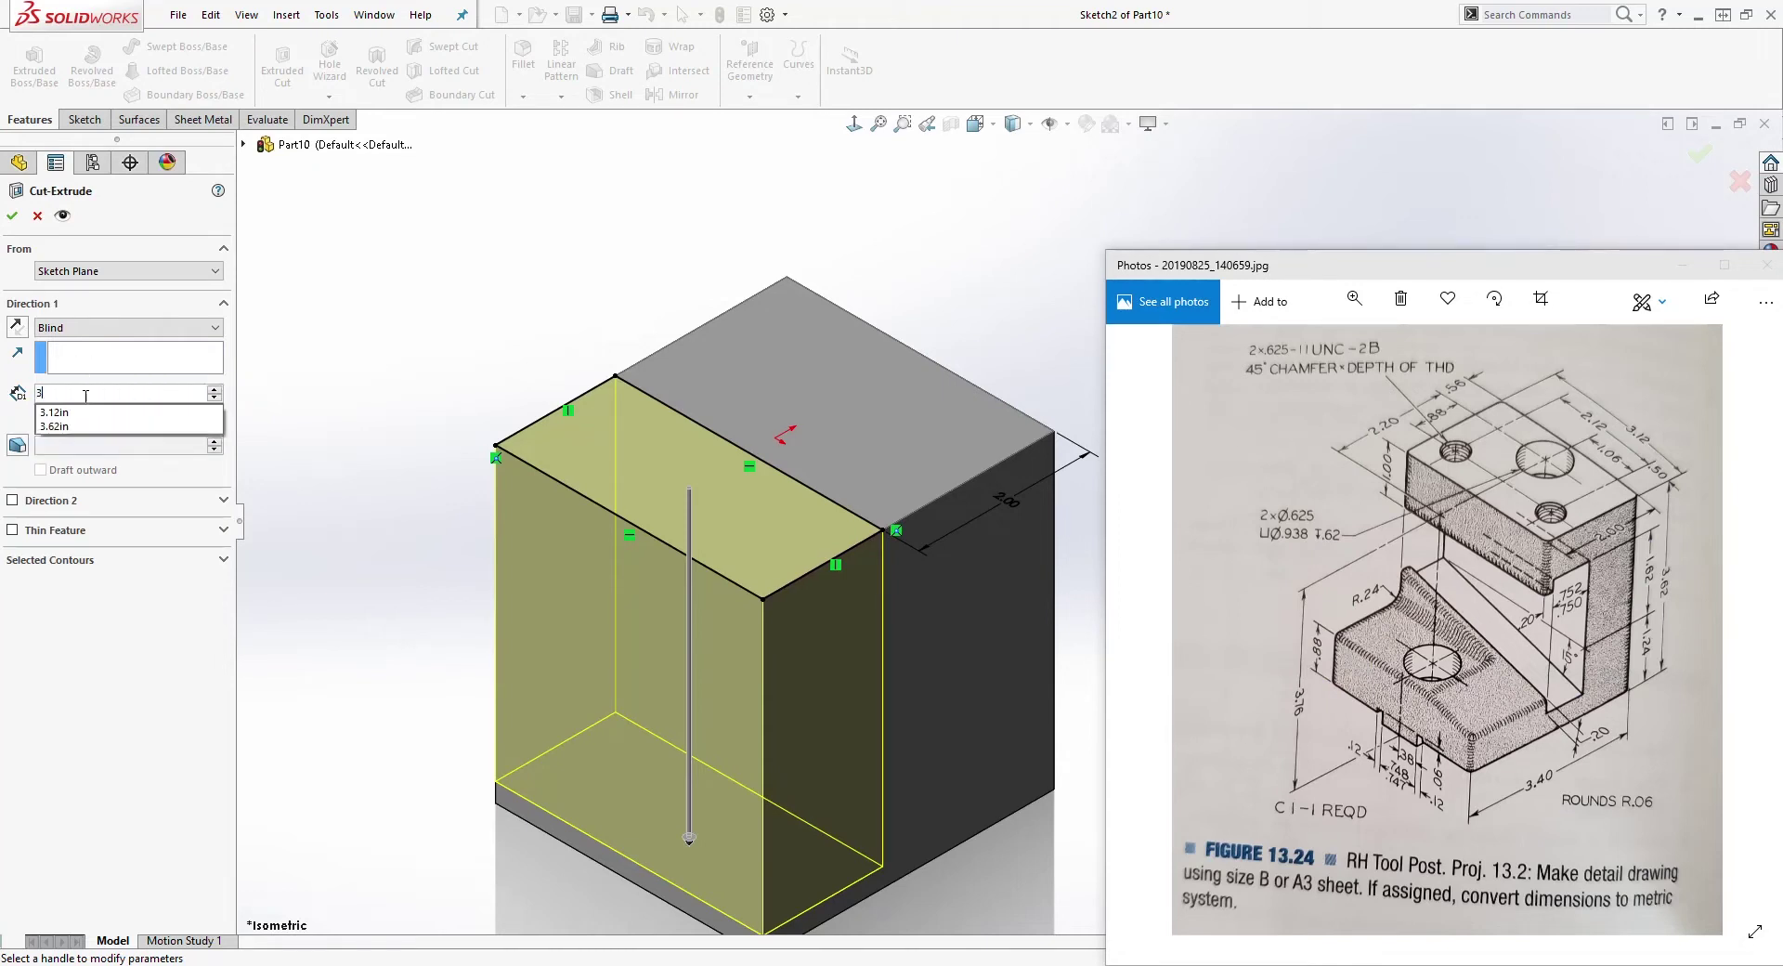
{"action": "type", "text": ".62-"}
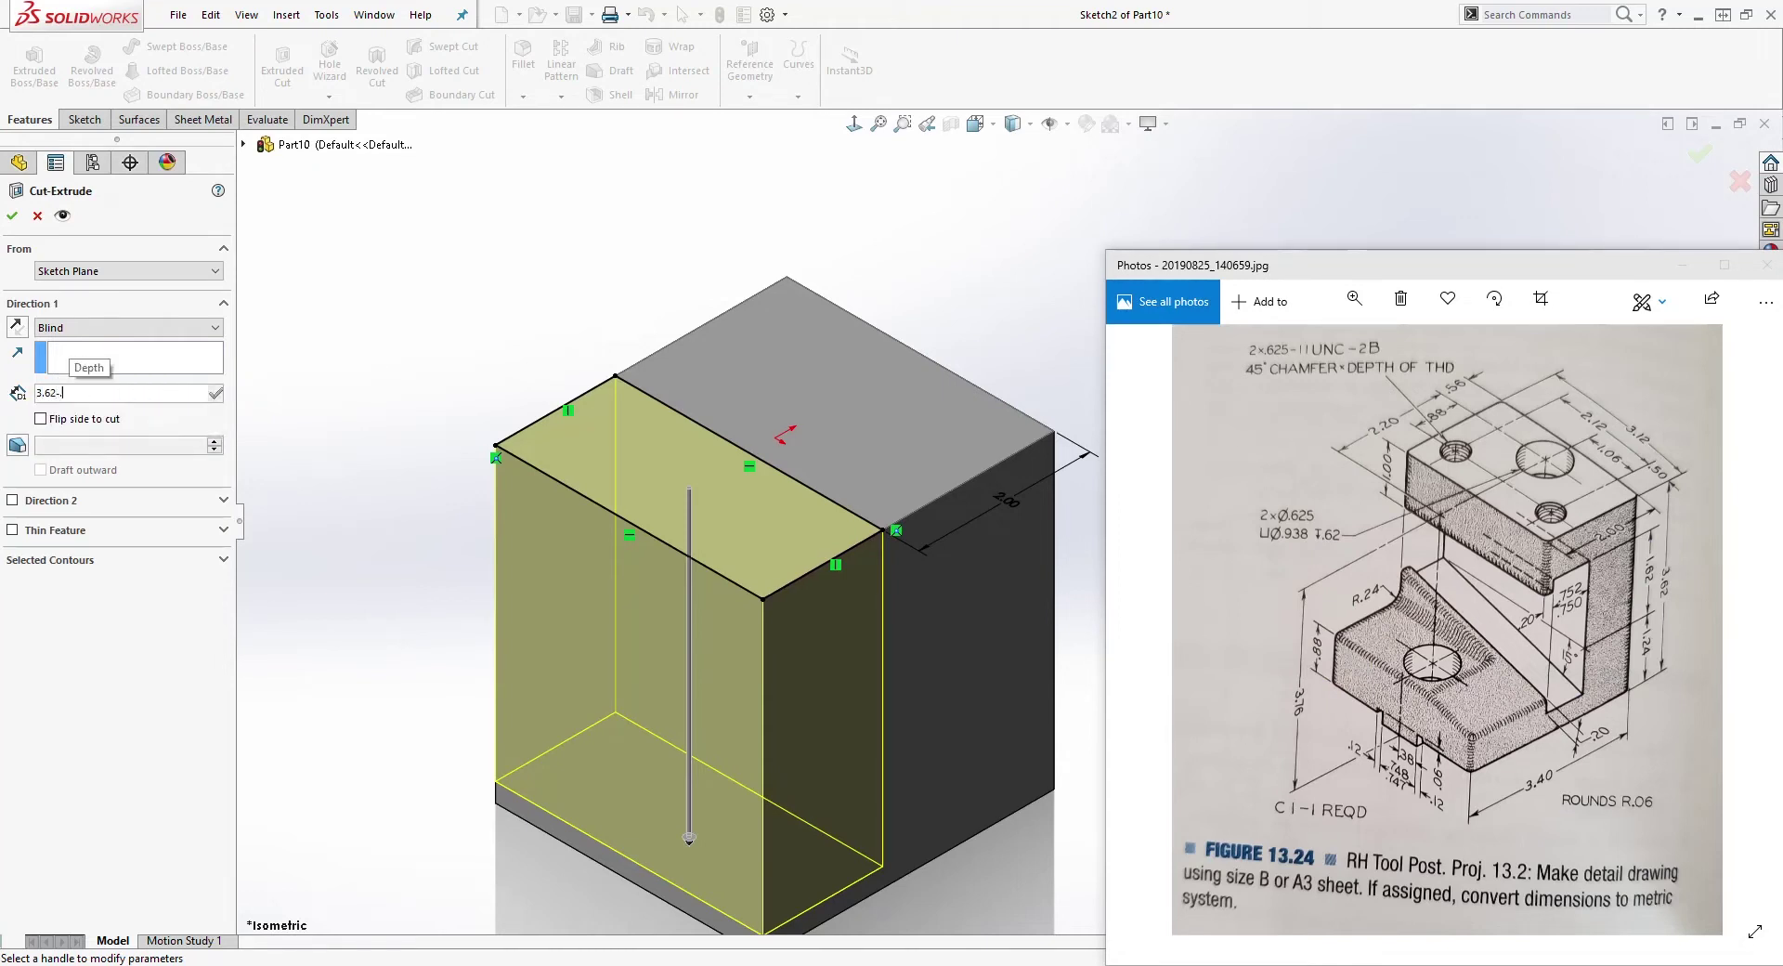
{"action": "type", "text": ".88"}
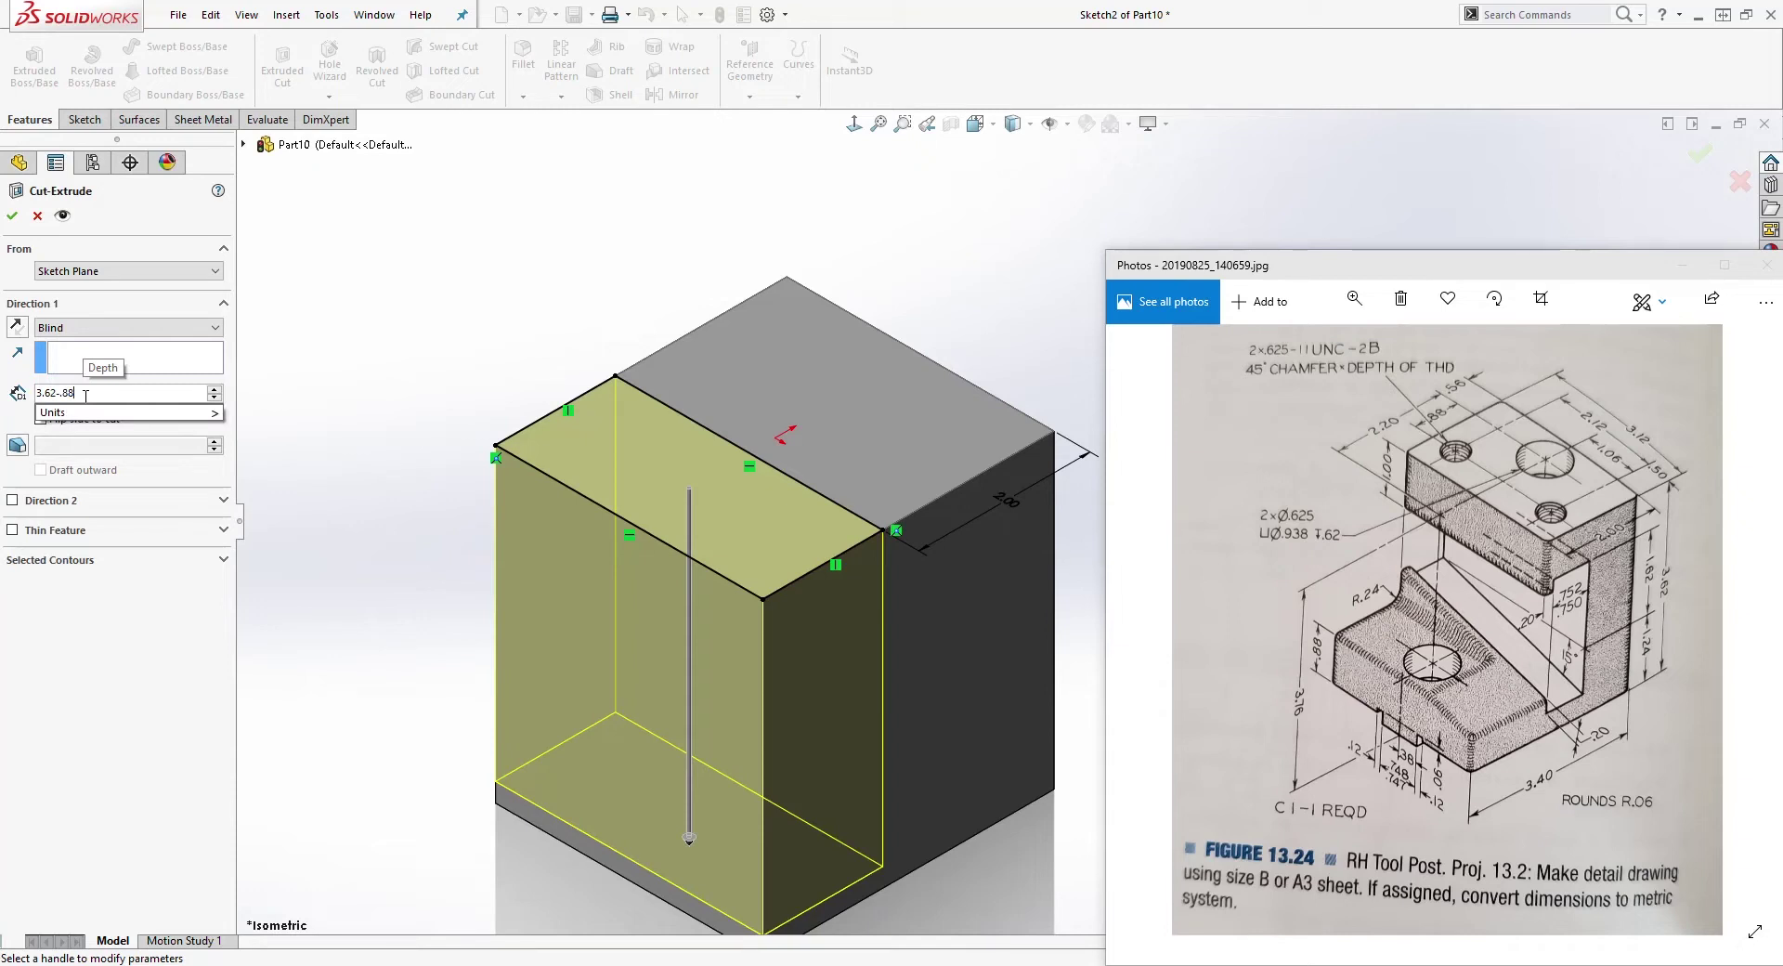
{"action": "key", "text": "Down"}
{"action": "key", "text": "Return"}
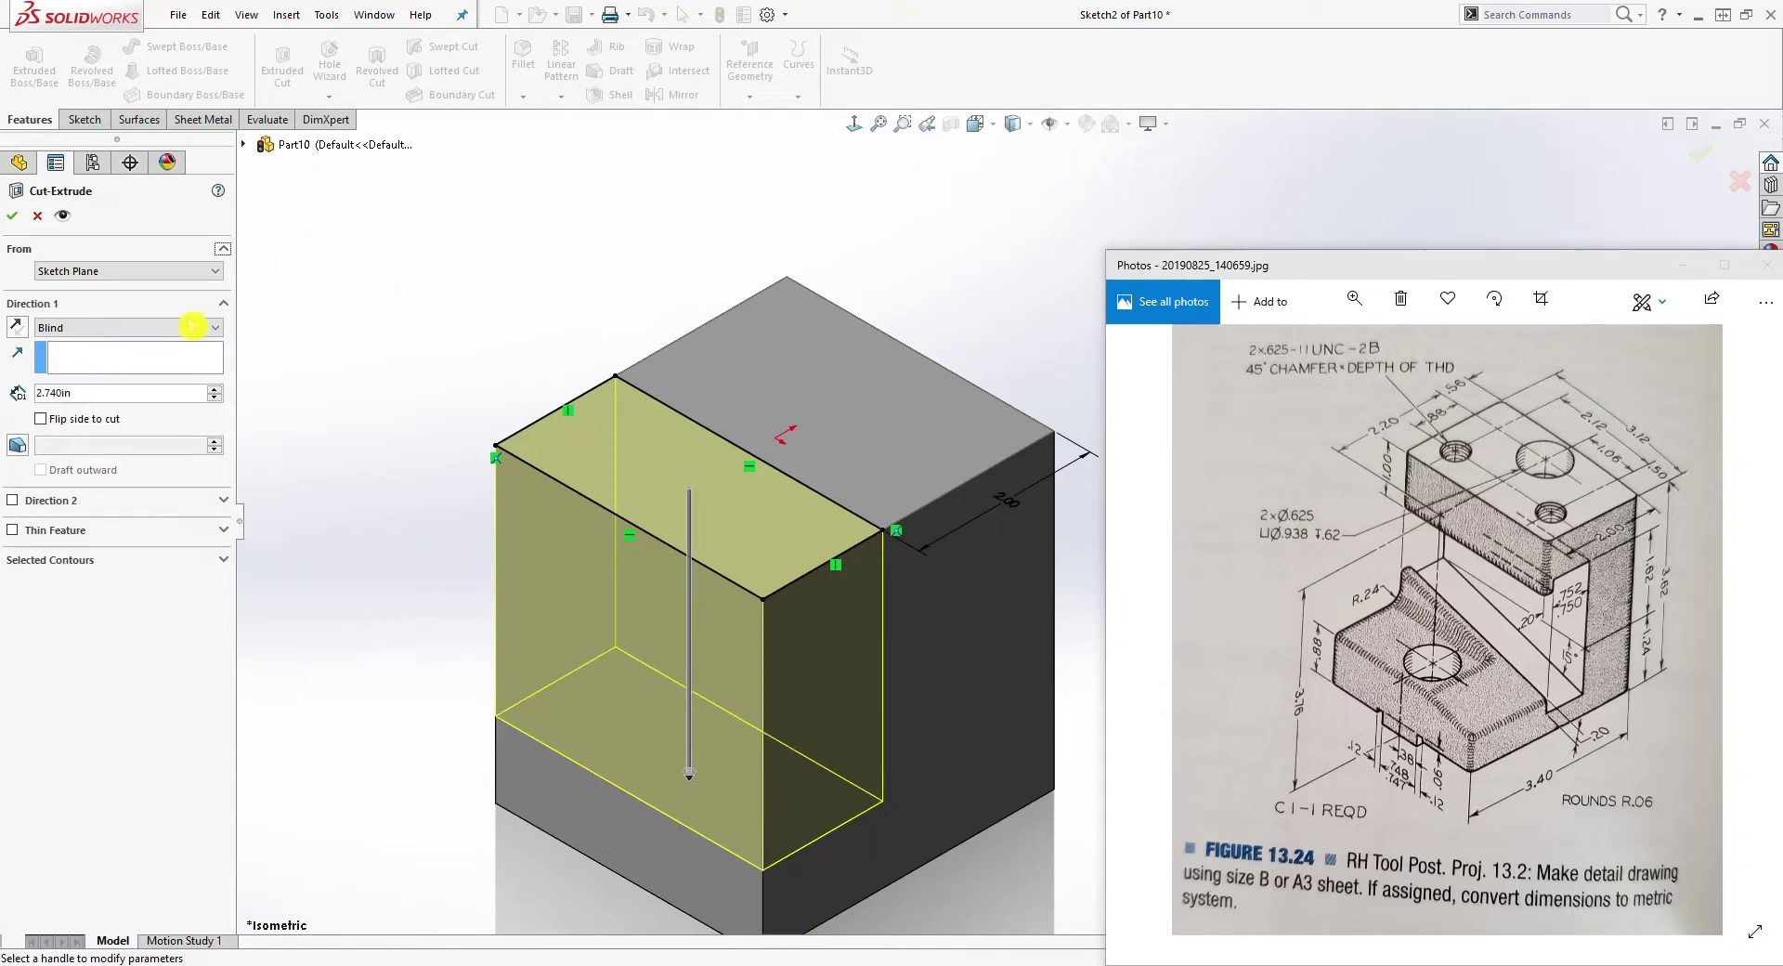
{"action": "left_click", "coordinate": [16, 218]}
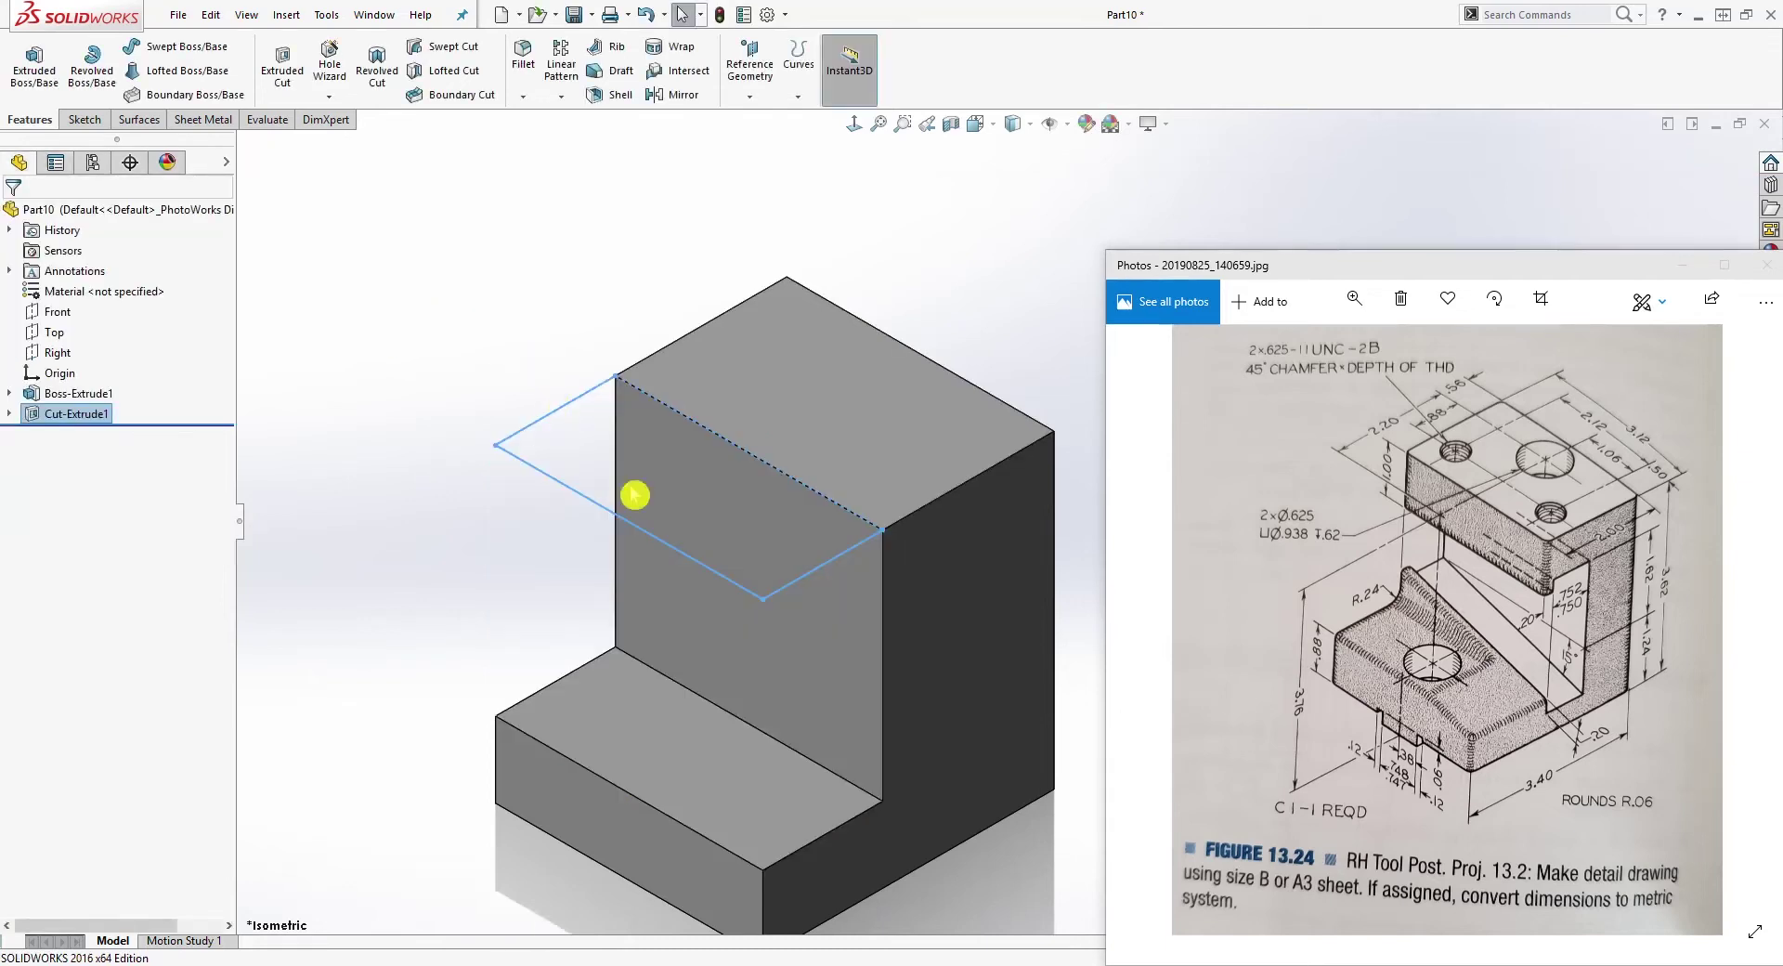
{"action": "scroll", "coordinate": [1068, 557], "scroll_direction": "down", "scroll_amount": 2}
{"action": "left_click", "coordinate": [1067, 554]}
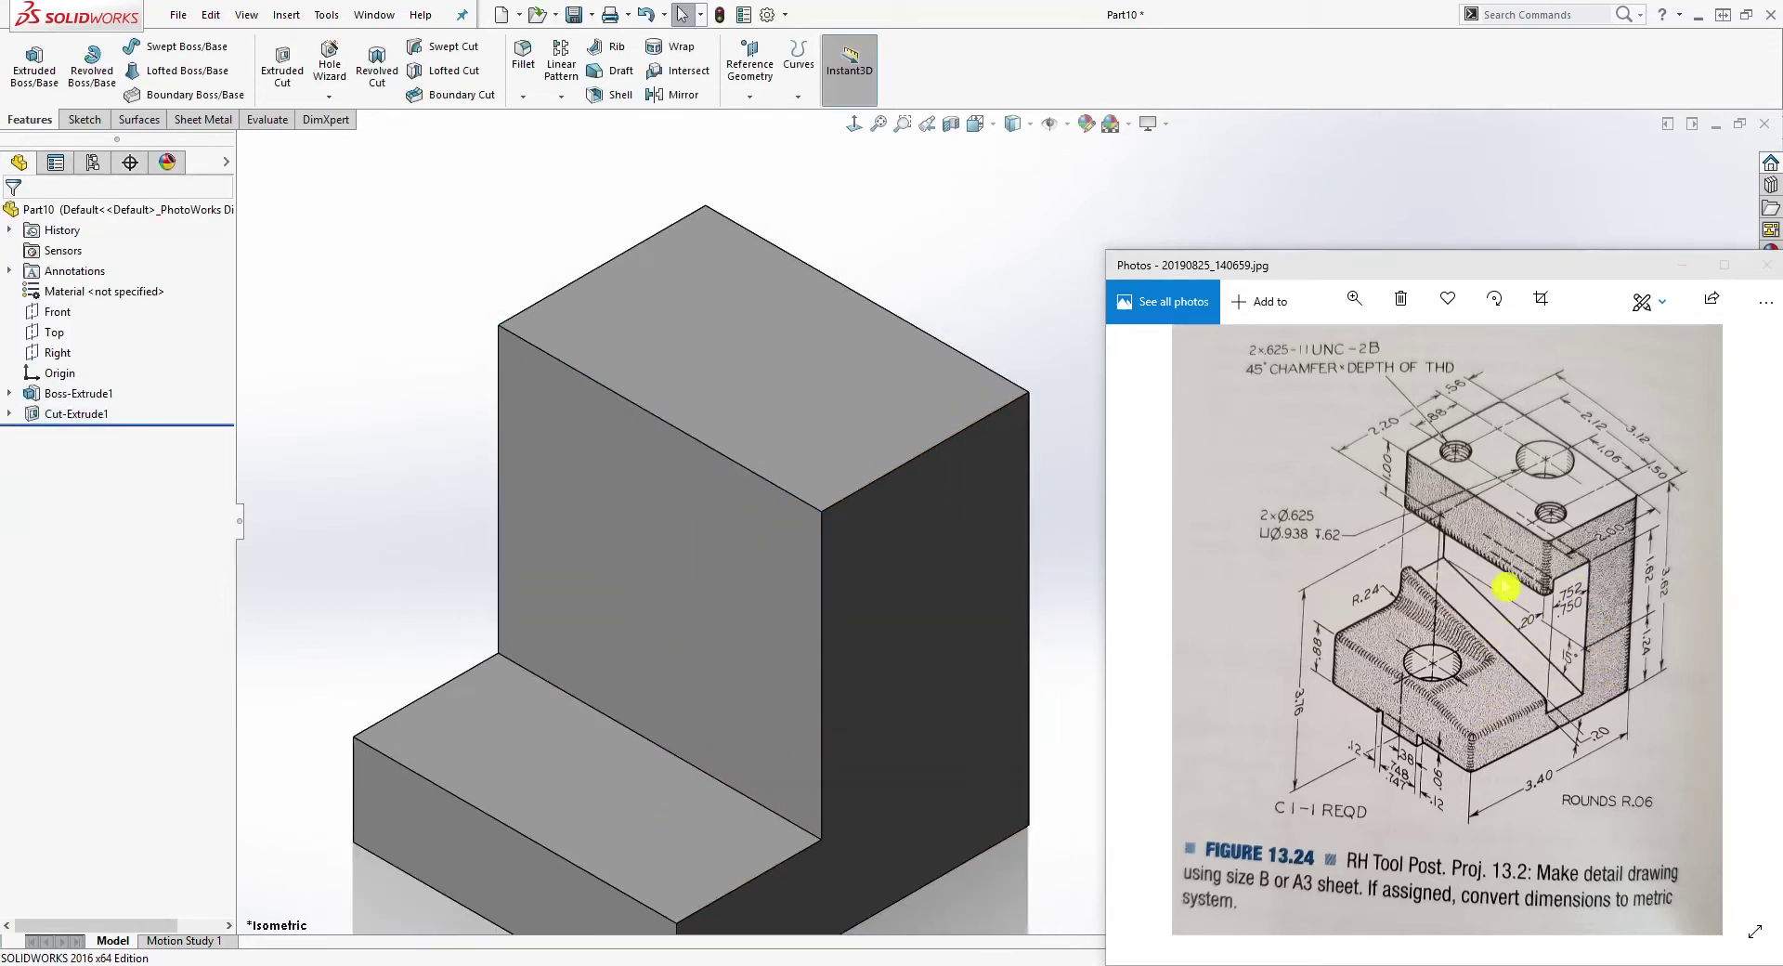
{"action": "middle_click_drag", "start_coordinate": [617, 453], "coordinate": [1028, 557]}
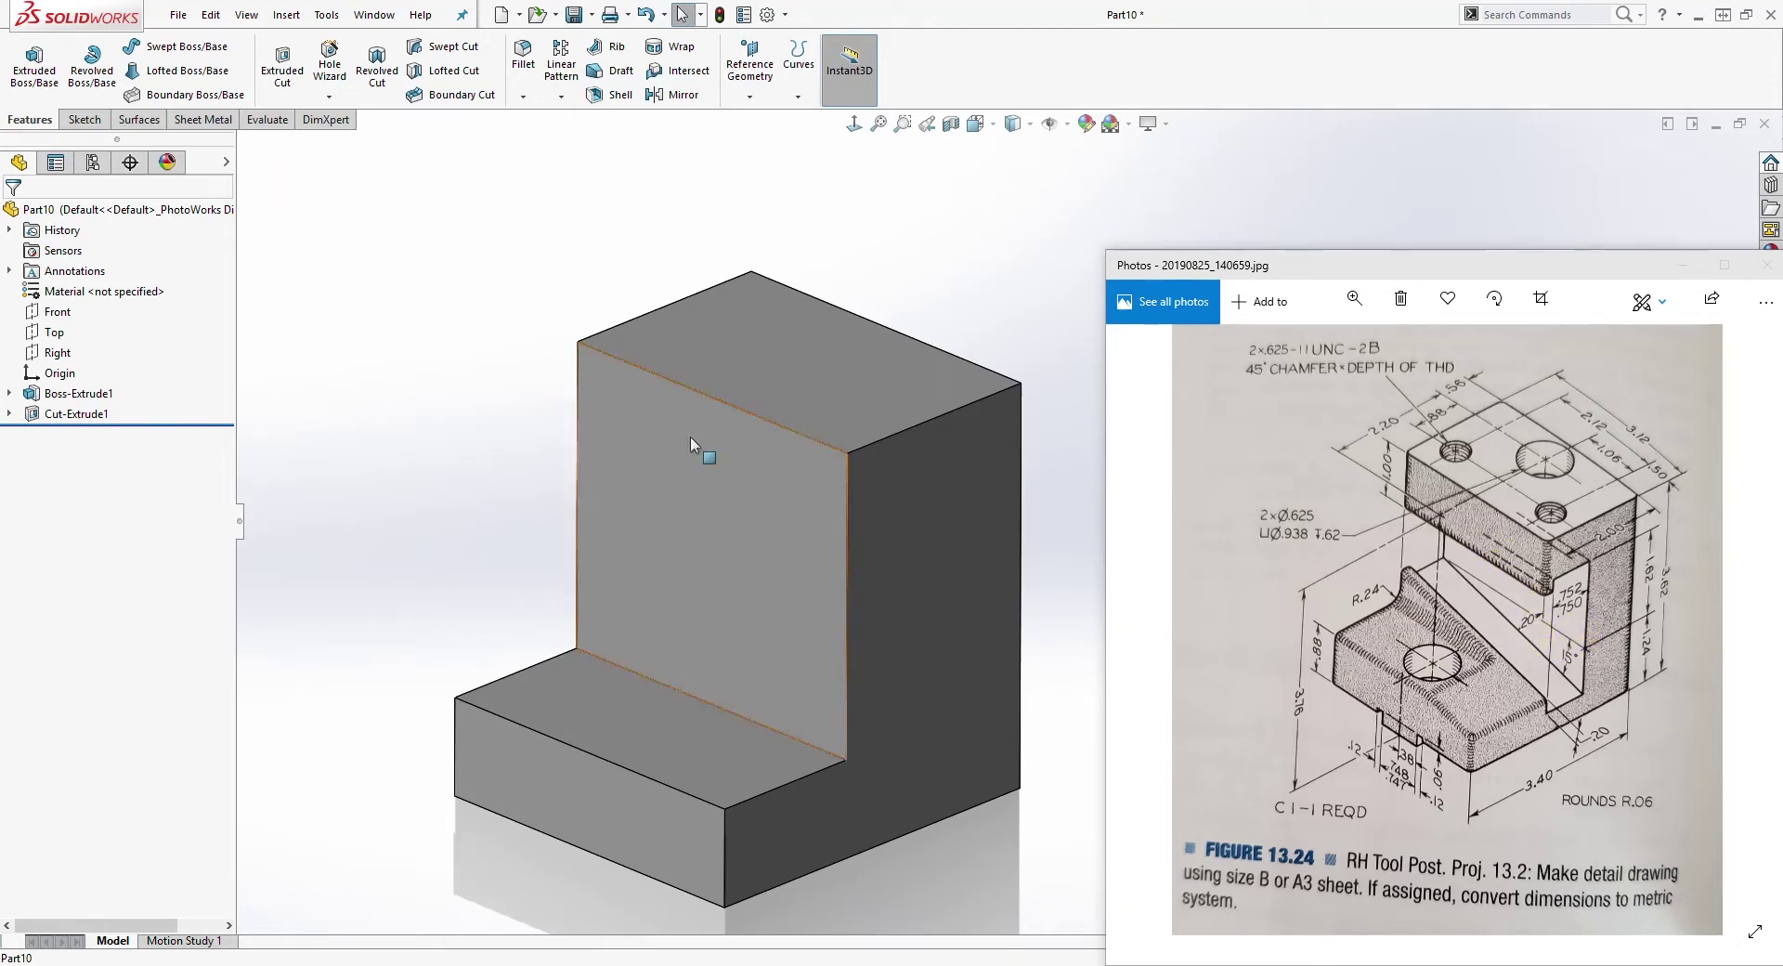
Step: Create Plane1 offset 0.200 in from the upright front face, with the offset flipped
{"action": "left_click", "coordinate": [751, 65]}
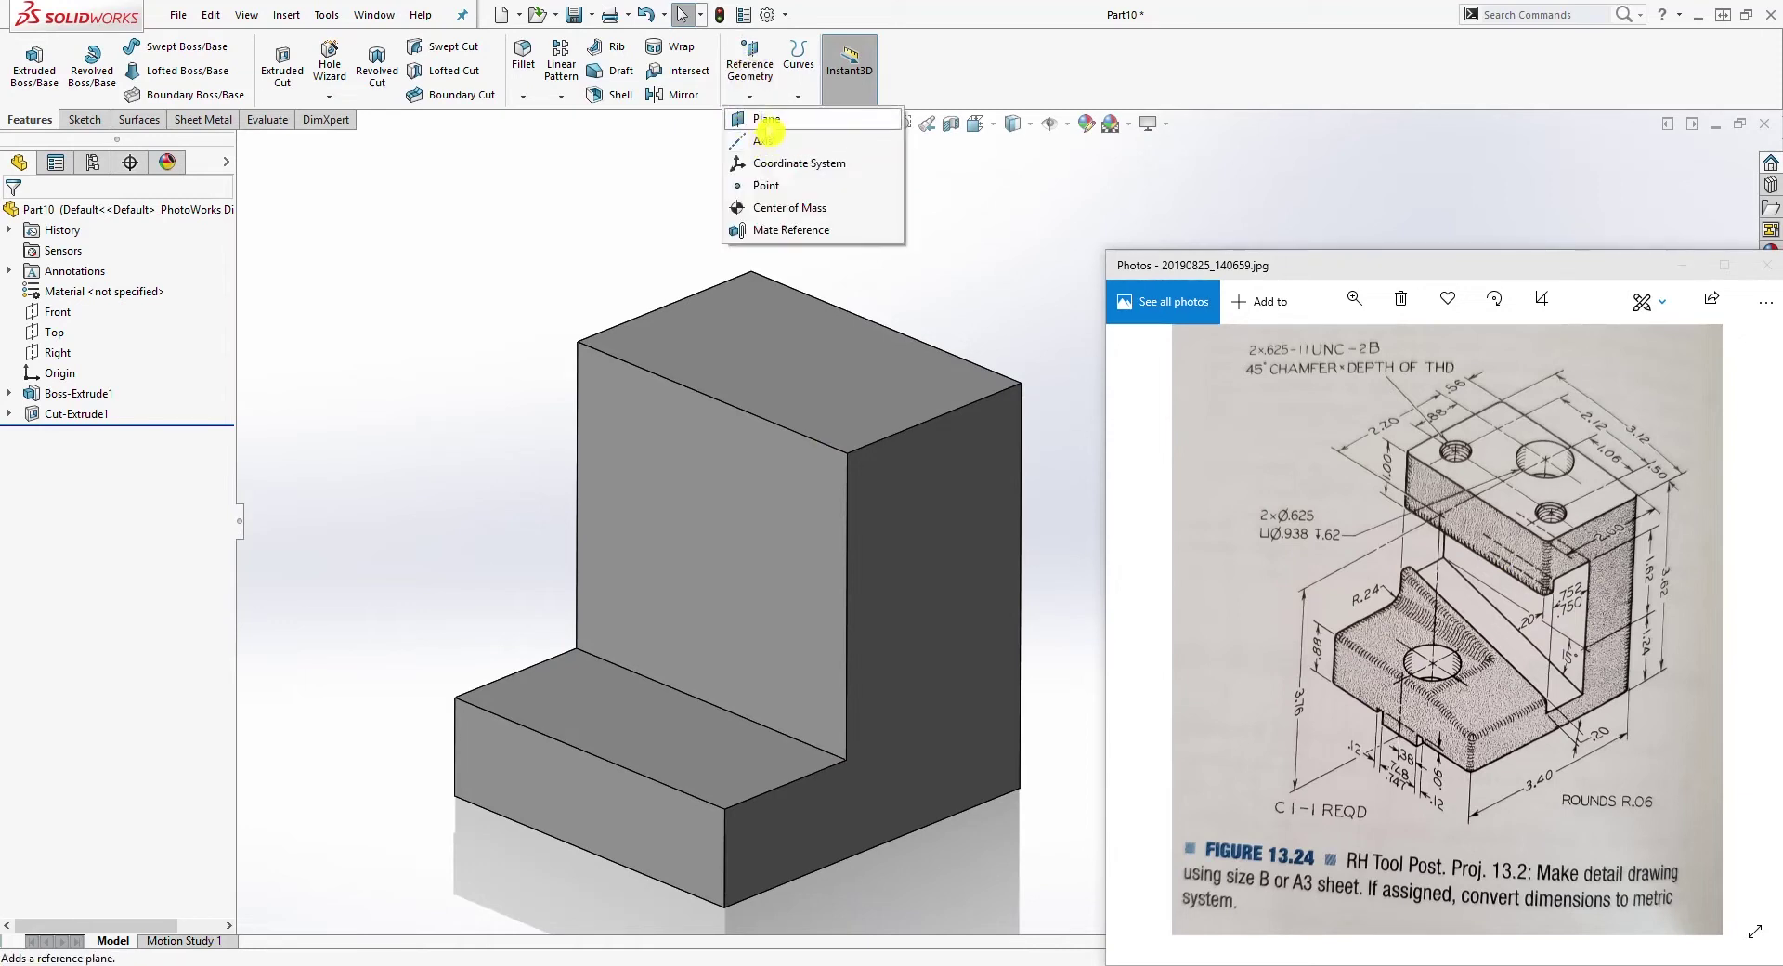
{"action": "left_click", "coordinate": [765, 121]}
{"action": "left_click", "coordinate": [708, 464]}
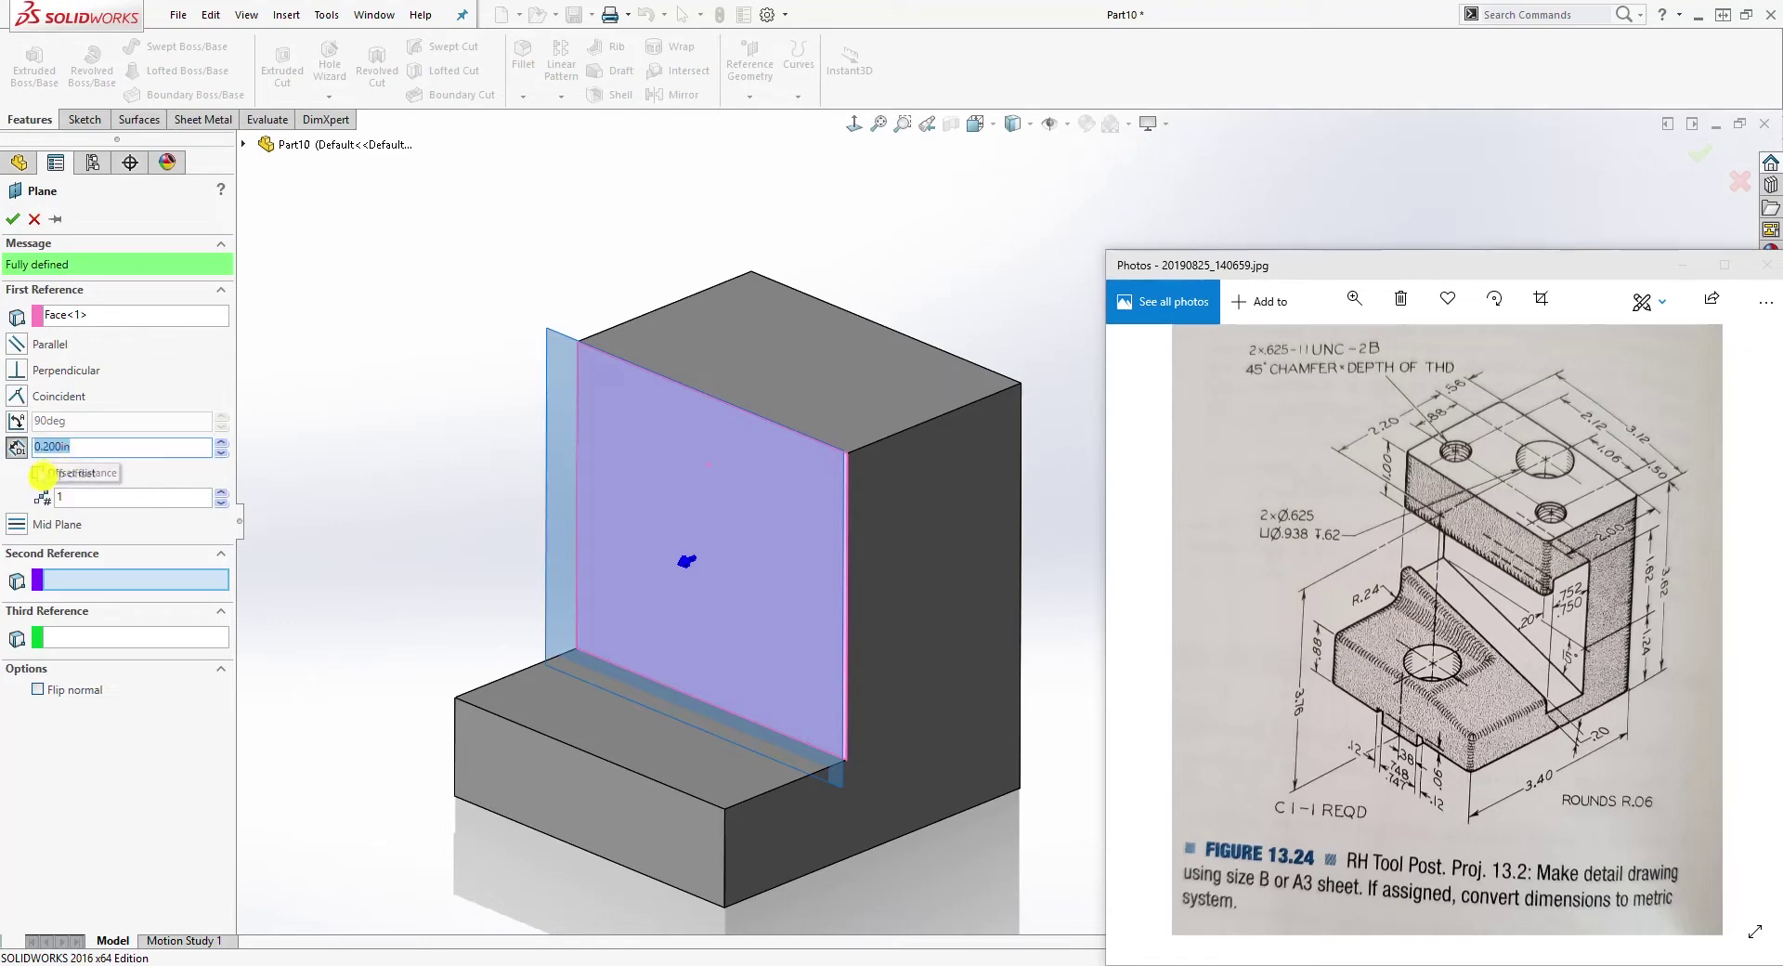
{"action": "left_click", "coordinate": [38, 473]}
{"action": "middle_click_drag", "start_coordinate": [338, 521], "coordinate": [1049, 502]}
{"action": "scroll", "coordinate": [1049, 503], "scroll_direction": "down", "scroll_amount": 3}
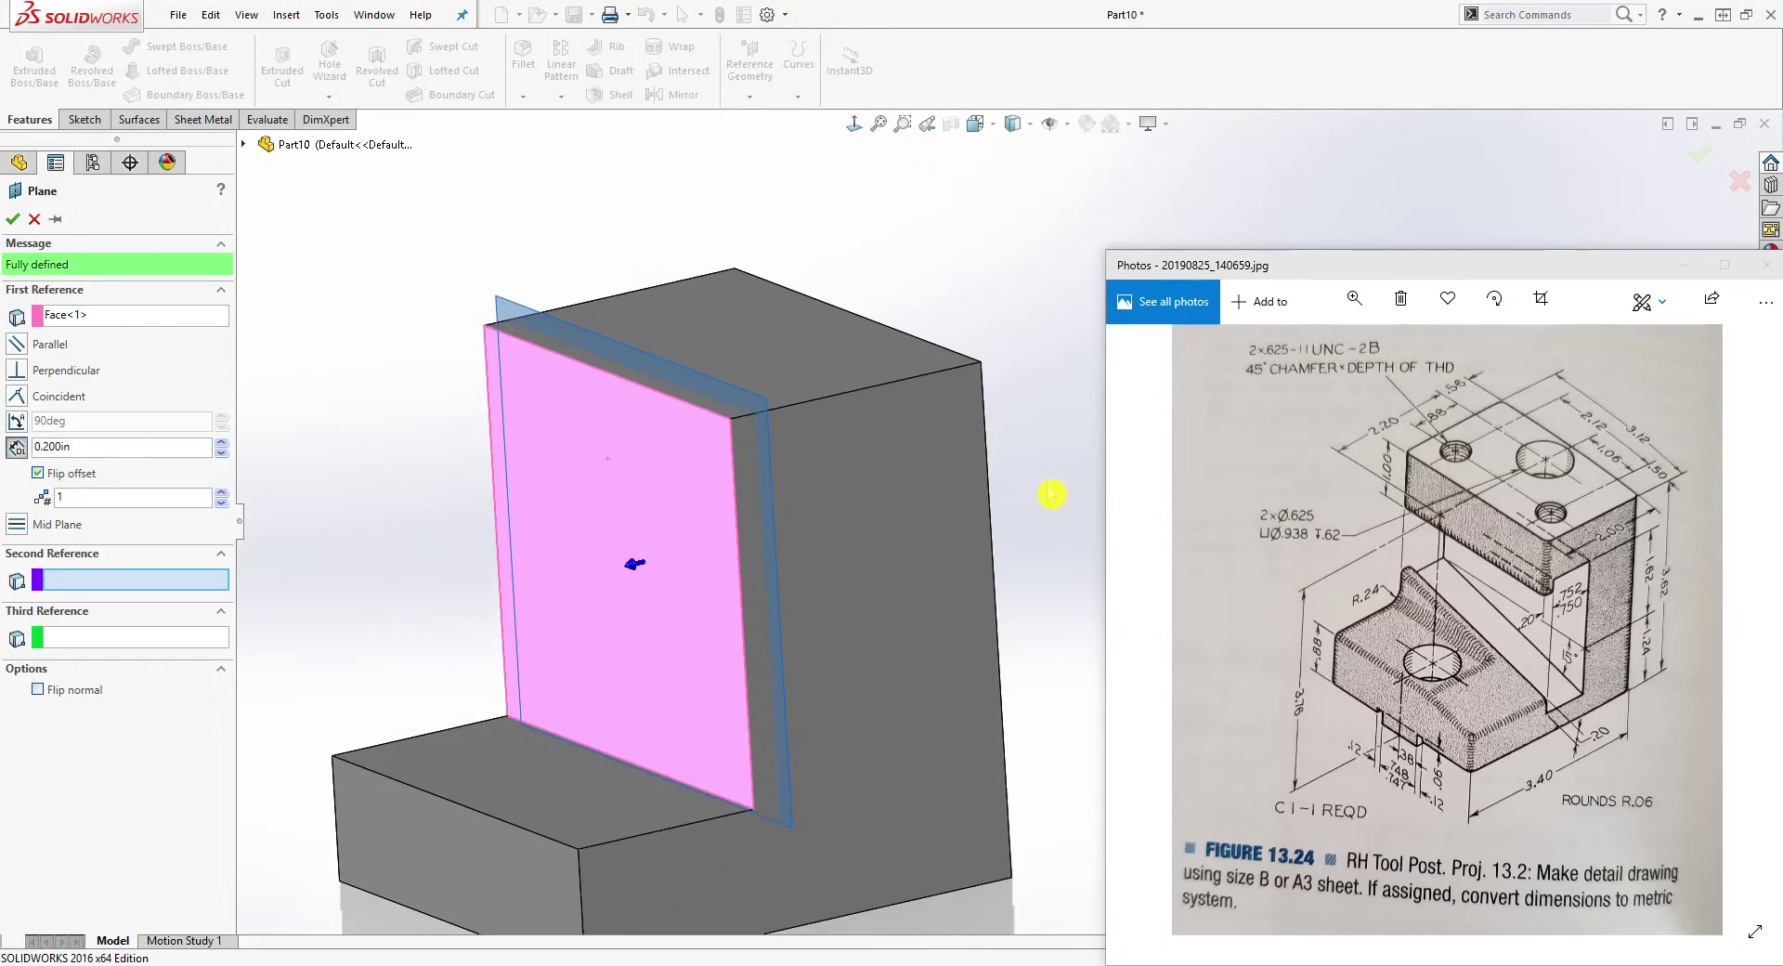
{"action": "key", "text": "Return"}
{"action": "left_click", "coordinate": [19, 220]}
{"action": "middle_click_drag", "start_coordinate": [506, 446], "coordinate": [431, 438]}
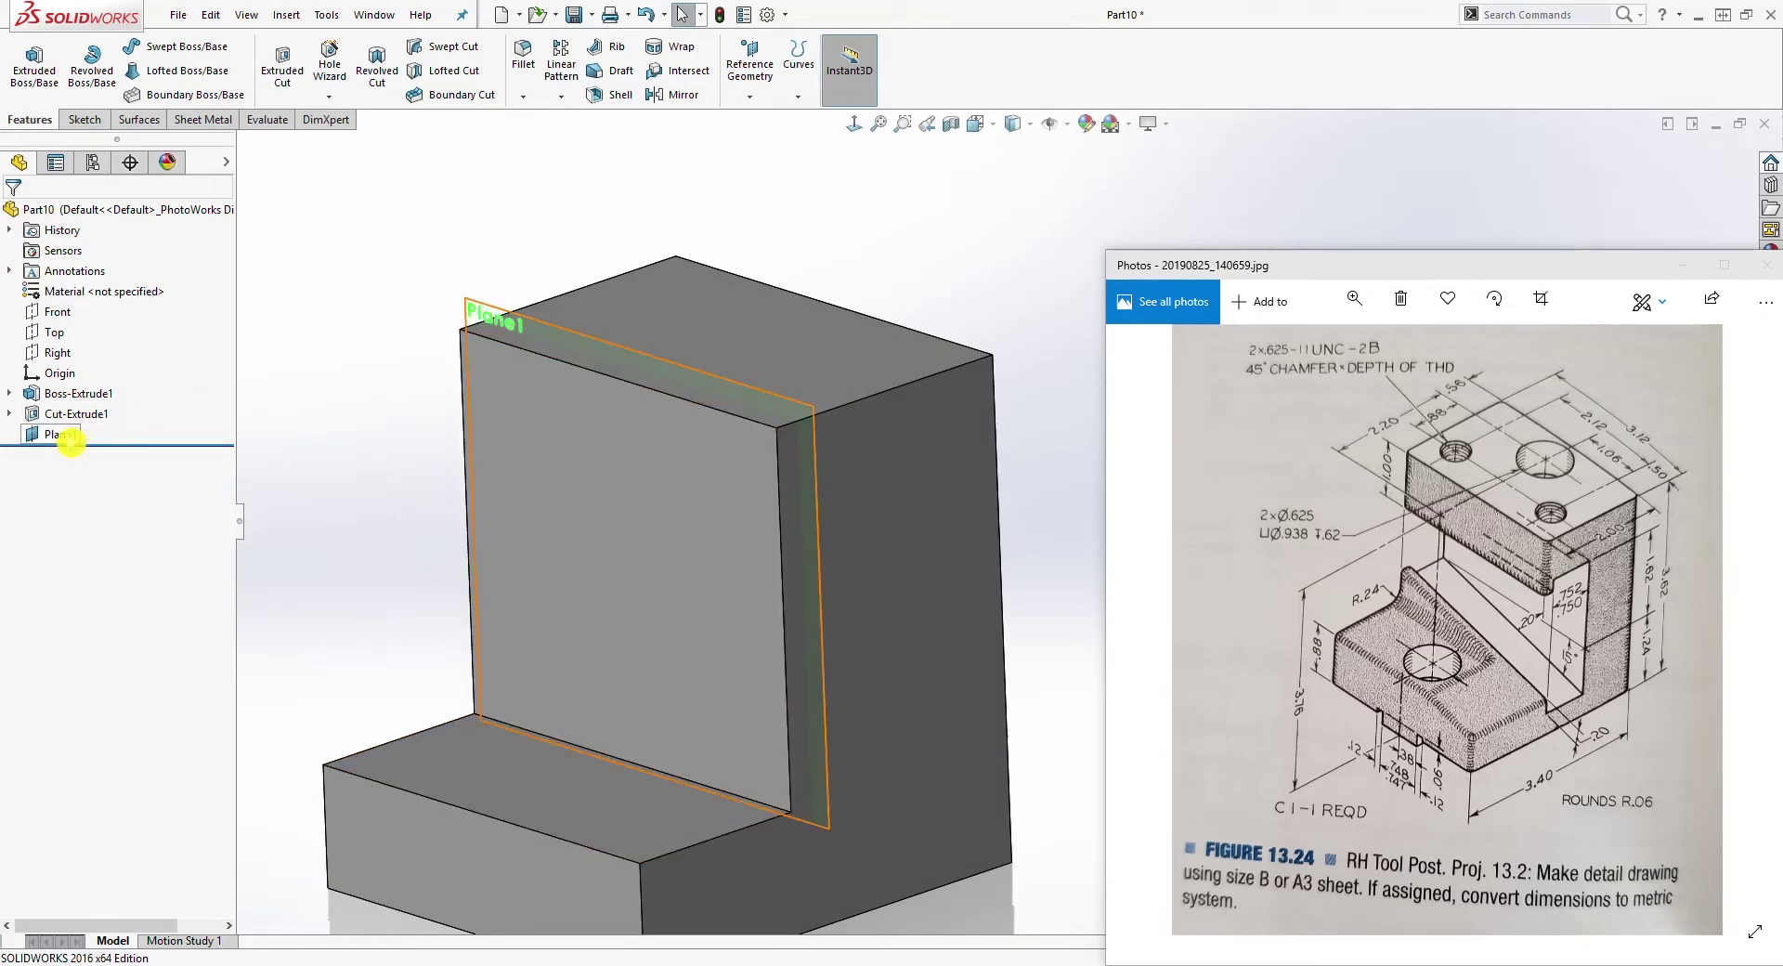
{"action": "left_click", "coordinate": [65, 435]}
Step: Open Sketch3 on Plane1 and view it face-on
{"action": "left_click", "coordinate": [84, 126]}
{"action": "left_click", "coordinate": [26, 60]}
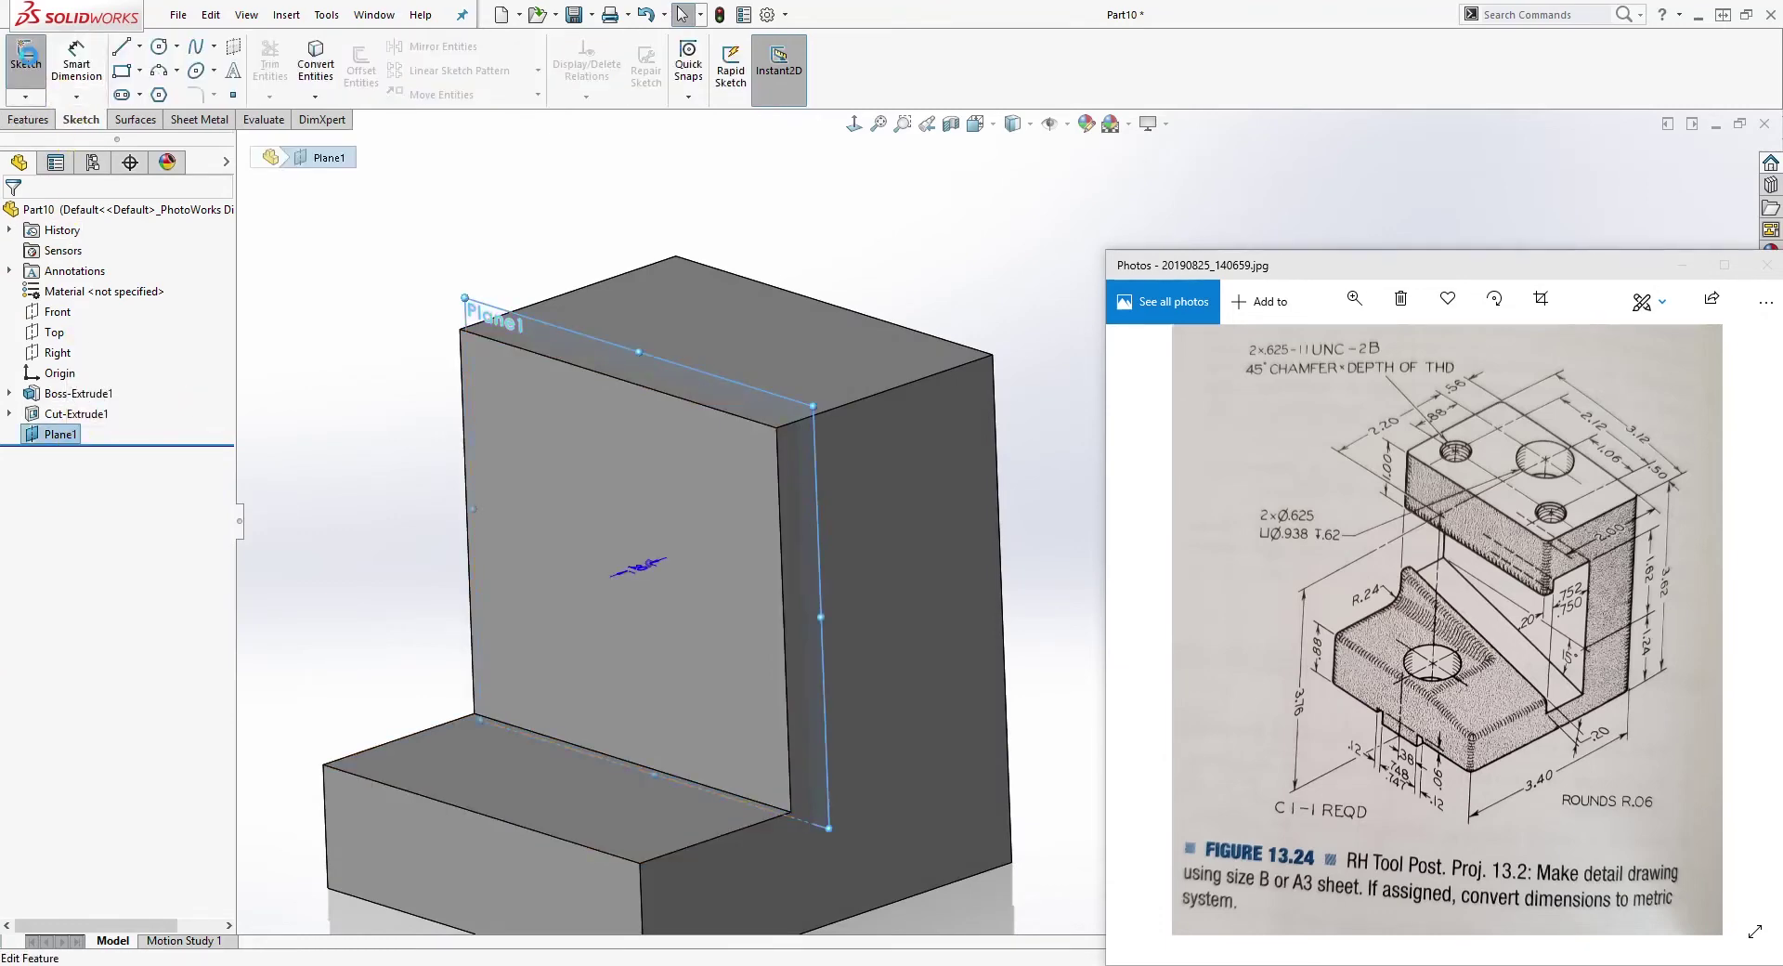
{"action": "left_click", "coordinate": [855, 128]}
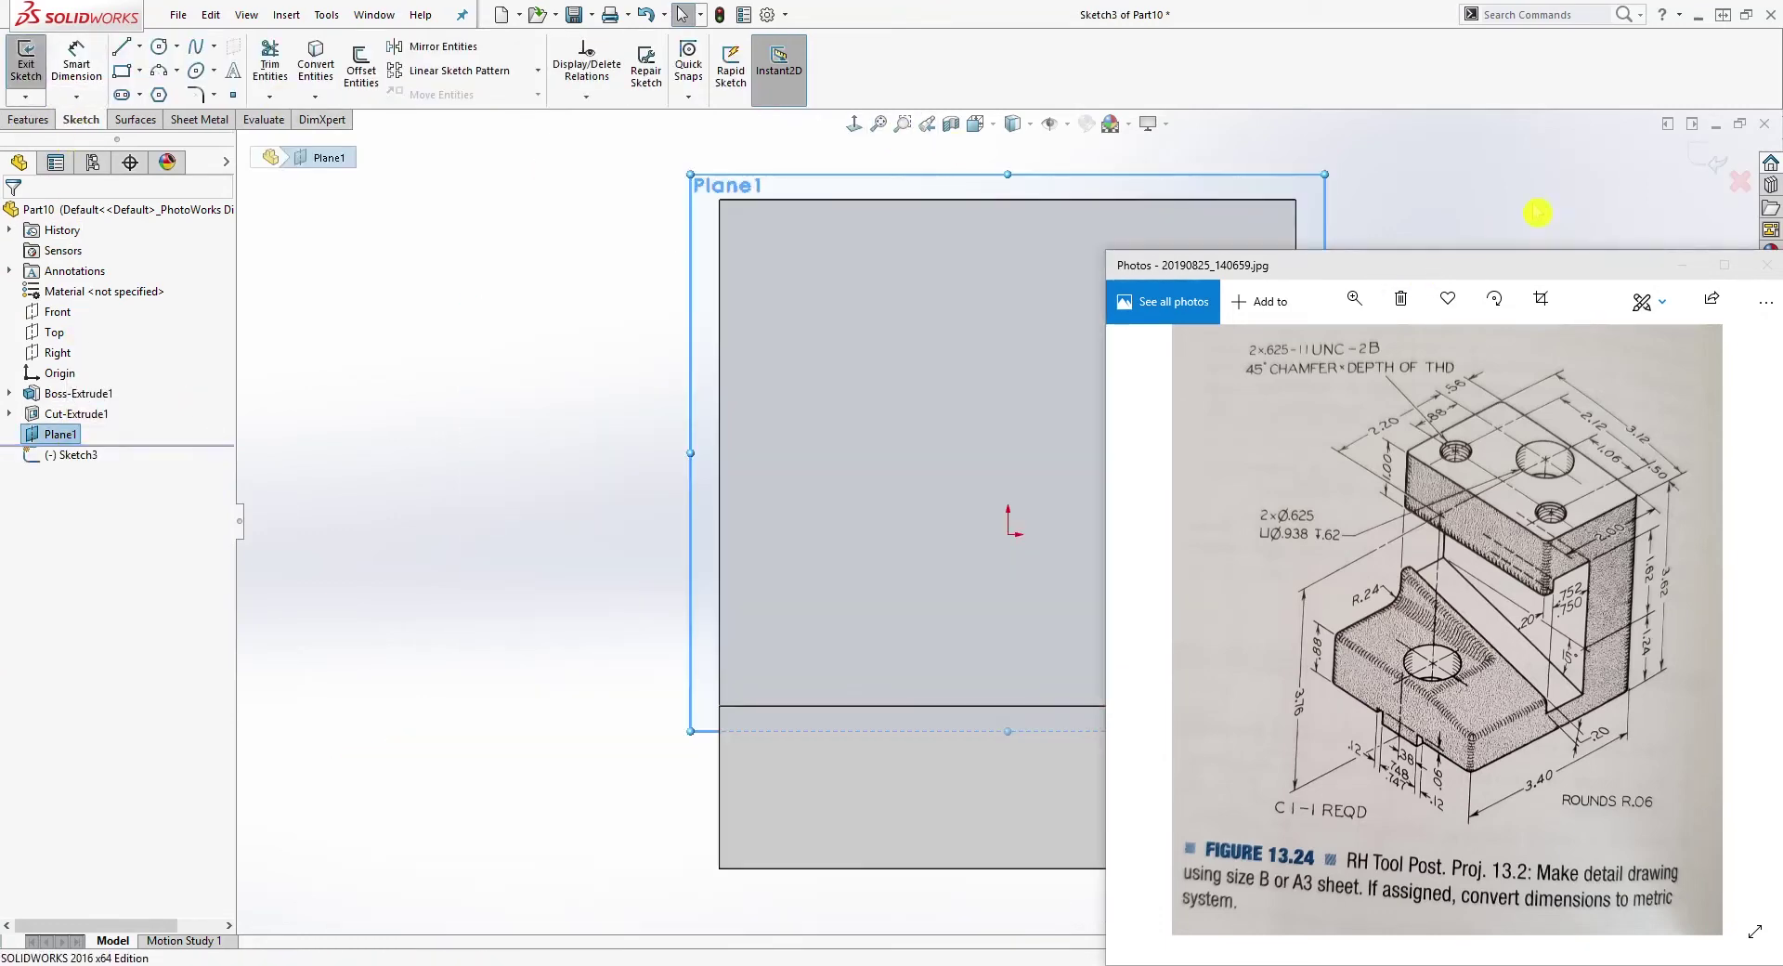
{"action": "scroll", "coordinate": [1059, 632], "scroll_direction": "down", "scroll_amount": 2}
{"action": "scroll", "coordinate": [1050, 719], "scroll_direction": "up", "scroll_amount": 3}
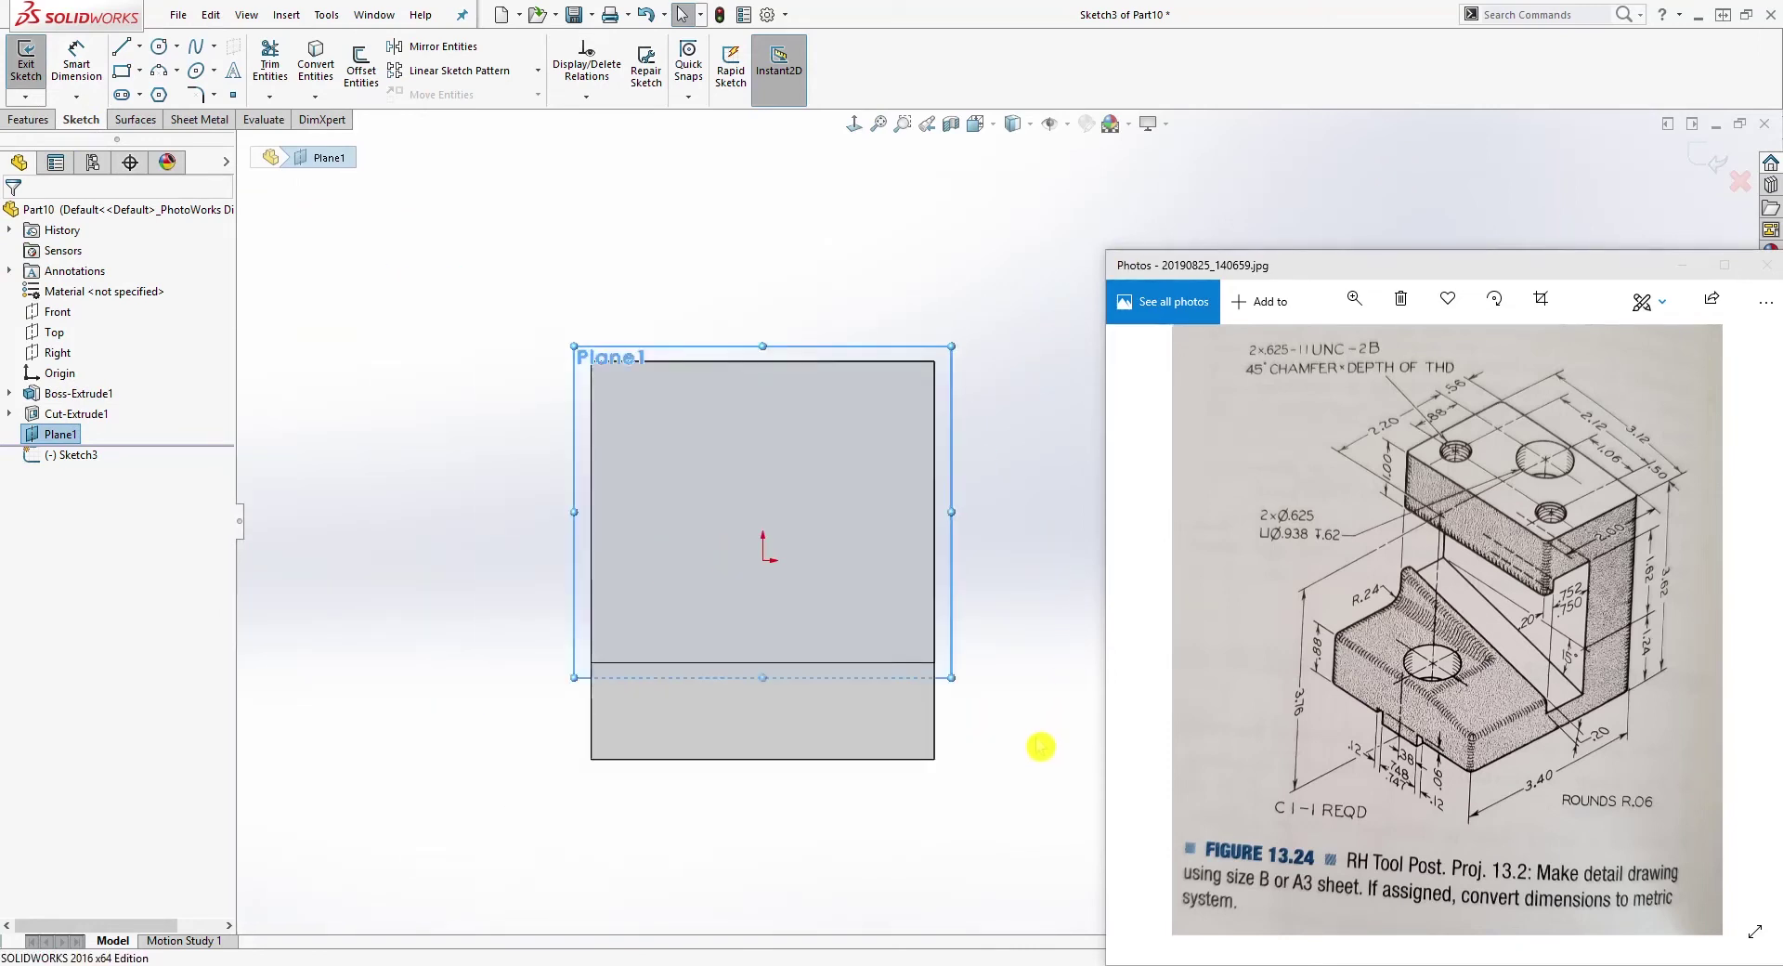
{"action": "left_click", "coordinate": [1031, 752]}
{"action": "scroll", "coordinate": [1024, 760], "scroll_direction": "down", "scroll_amount": 2}
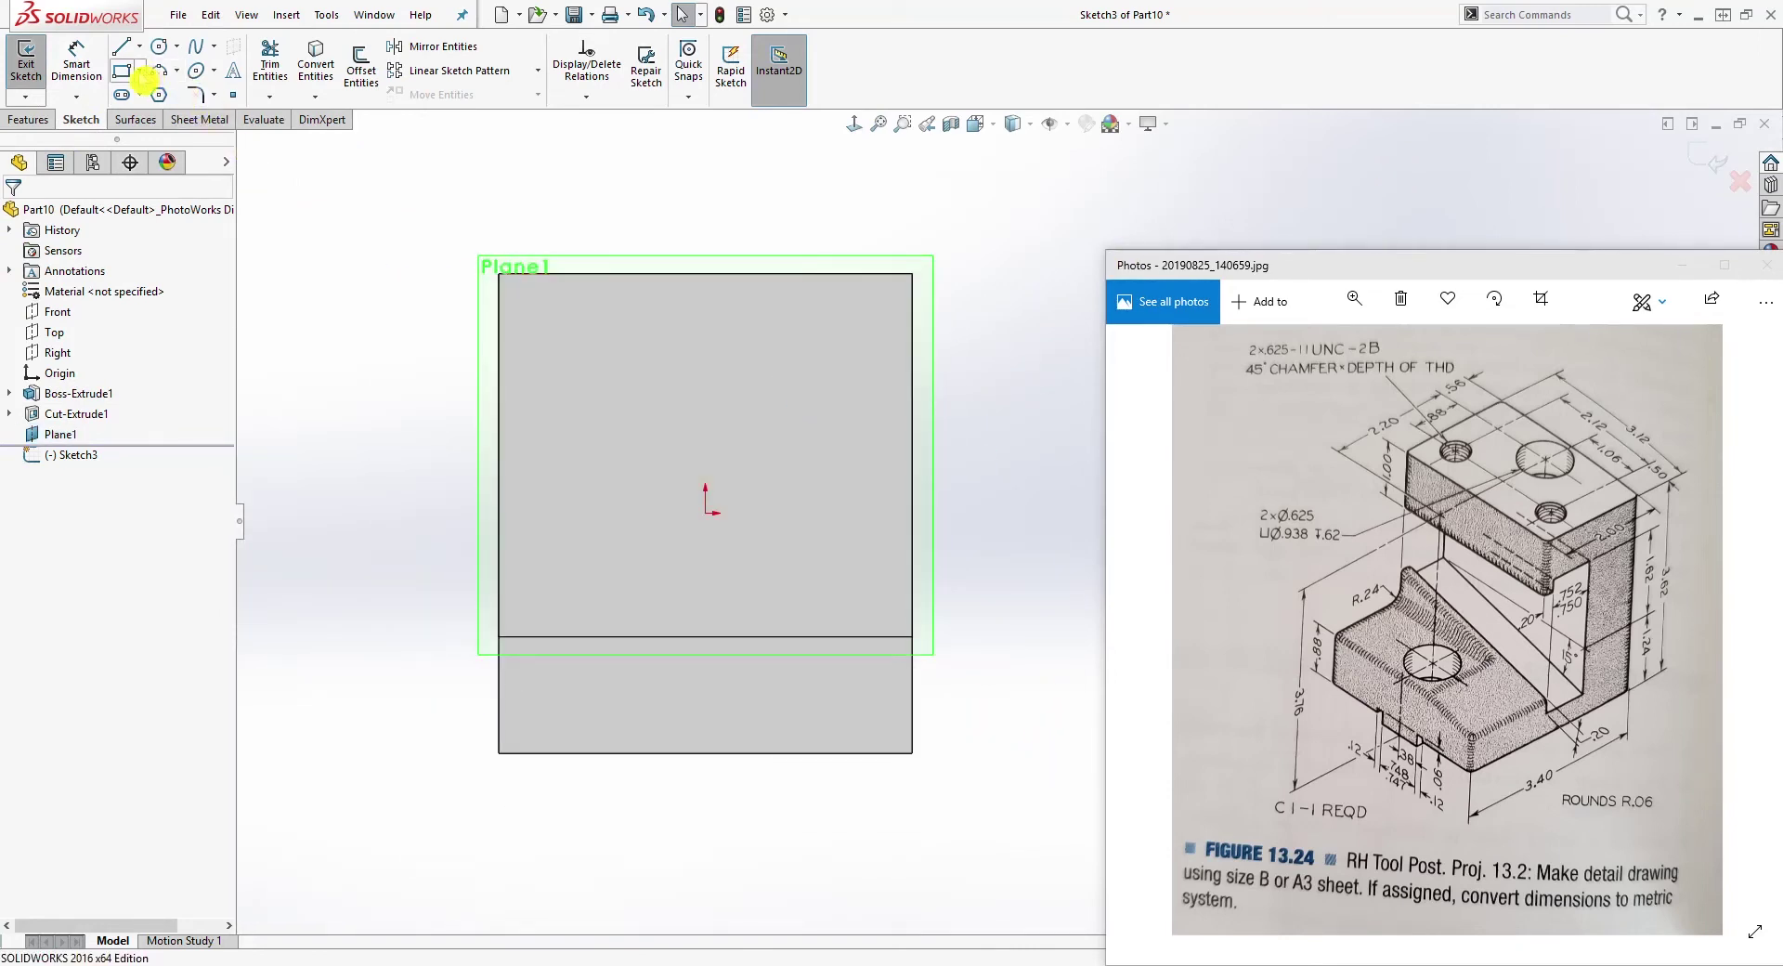
Step: Draw a closed four-sided line profile with a slanted bottom edge
{"action": "left_click", "coordinate": [124, 46]}
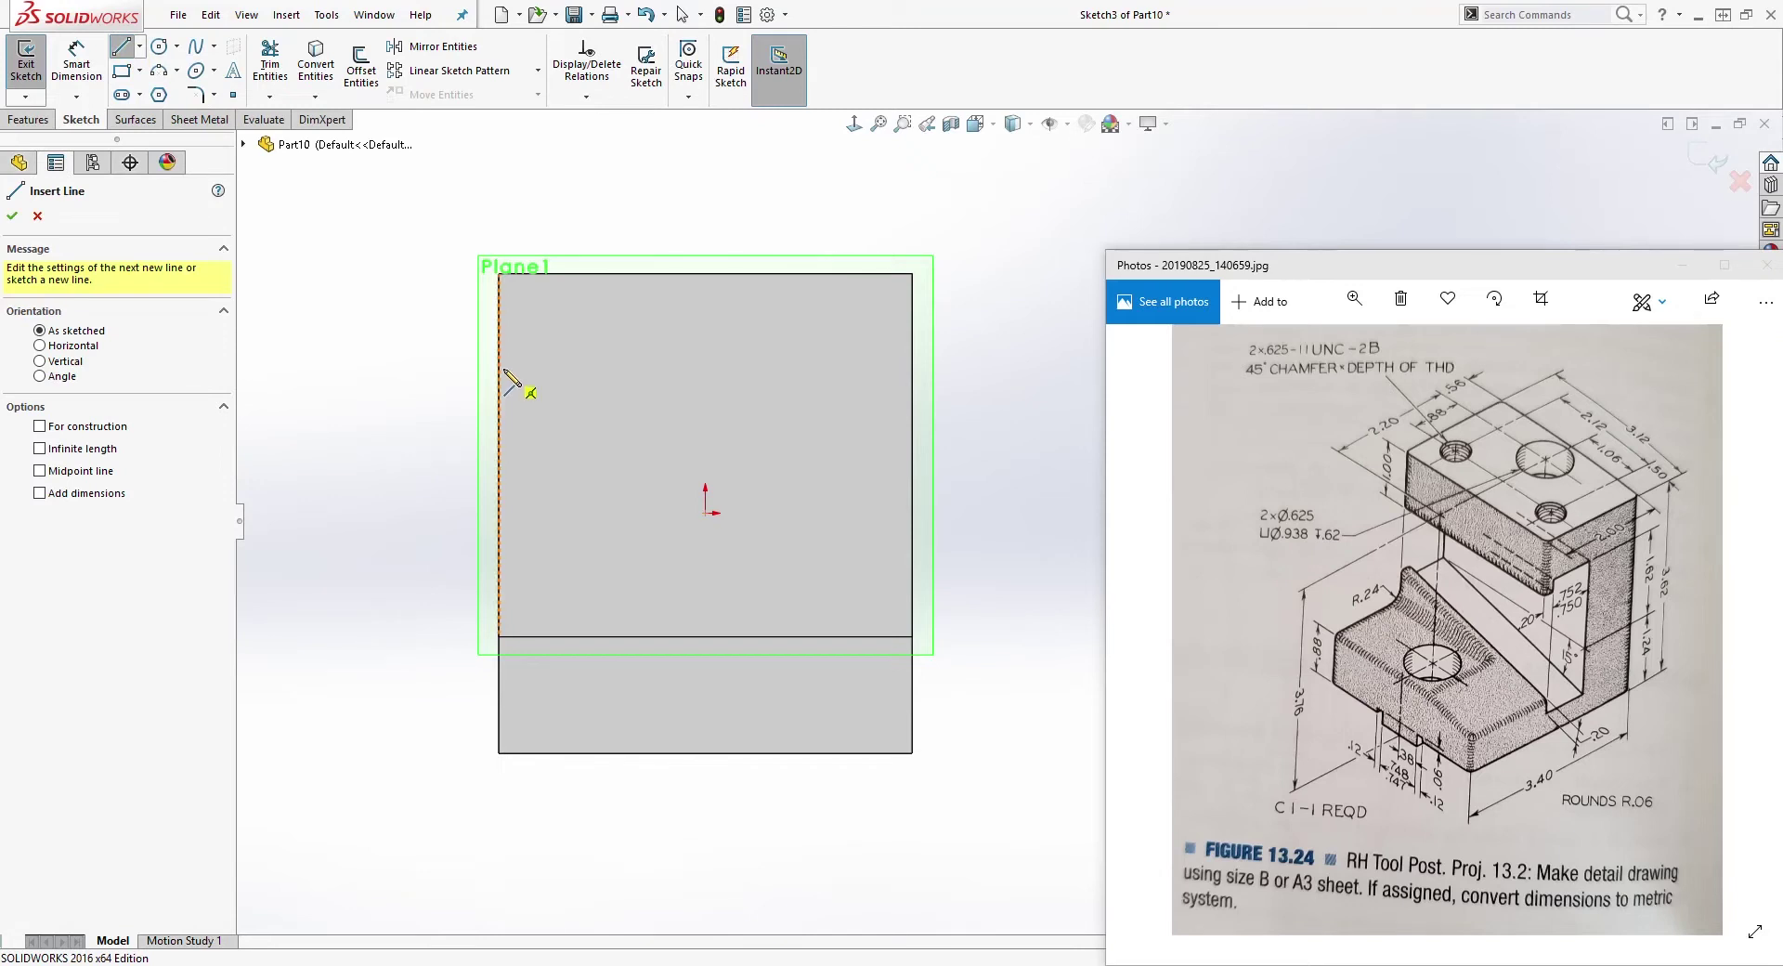
{"action": "left_click", "coordinate": [500, 368]}
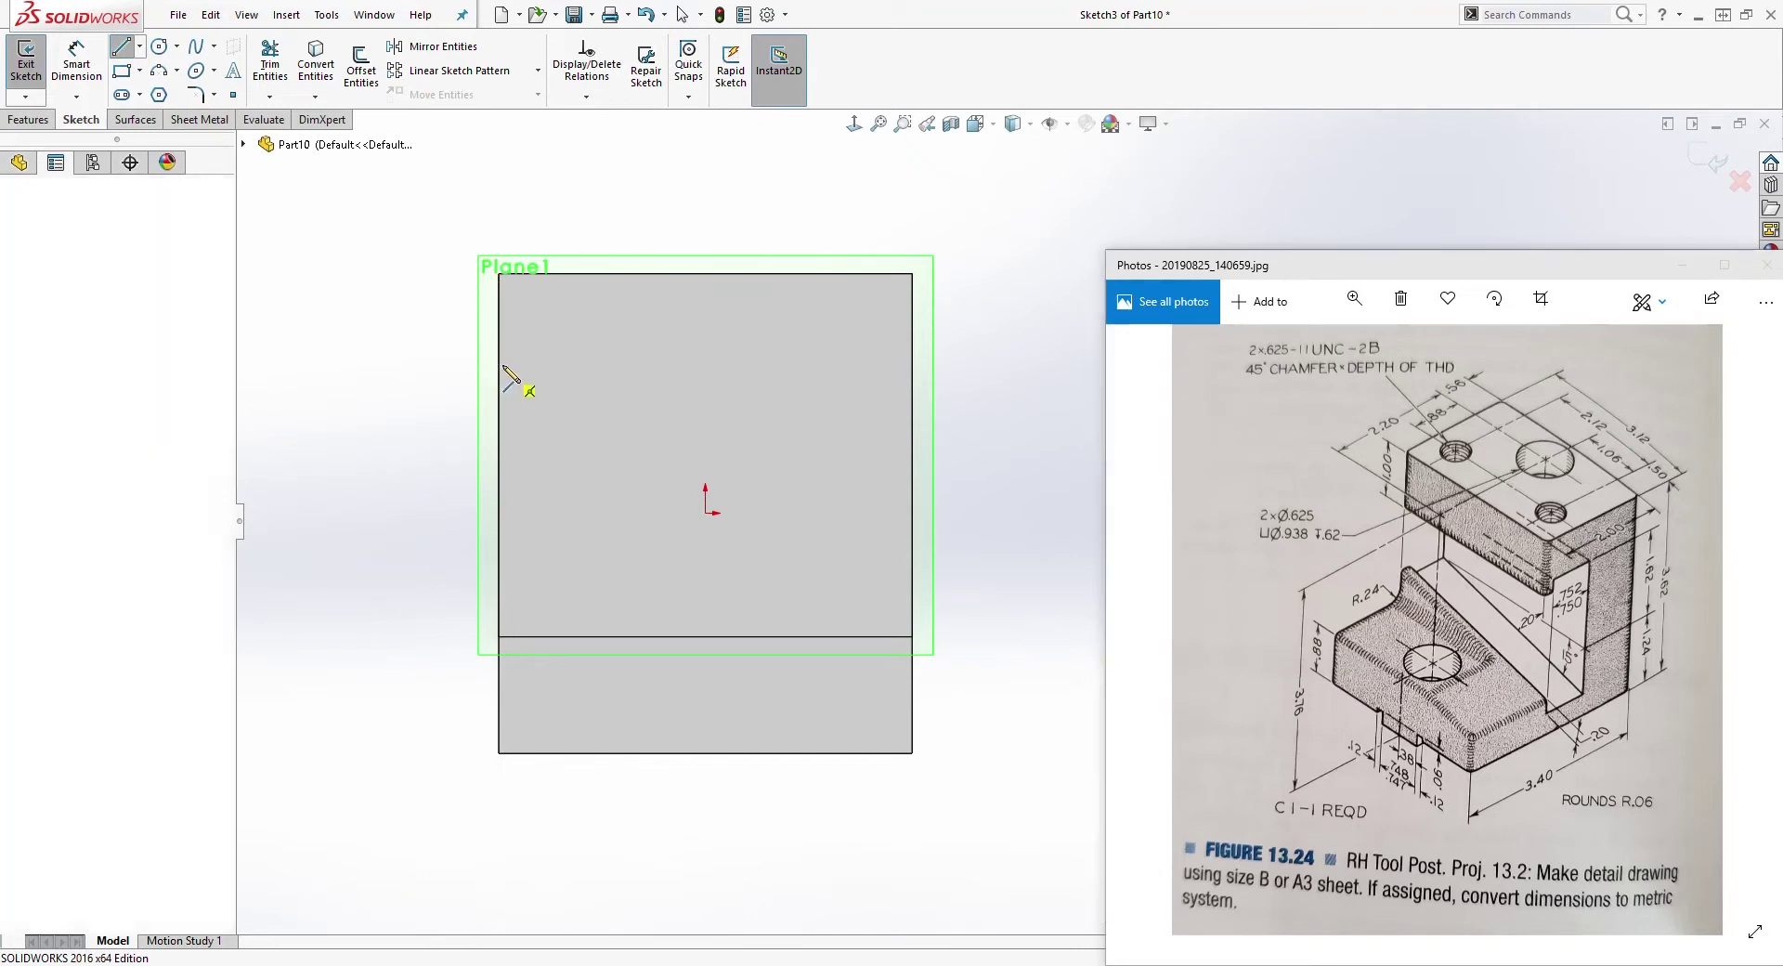
{"action": "left_click", "coordinate": [912, 368]}
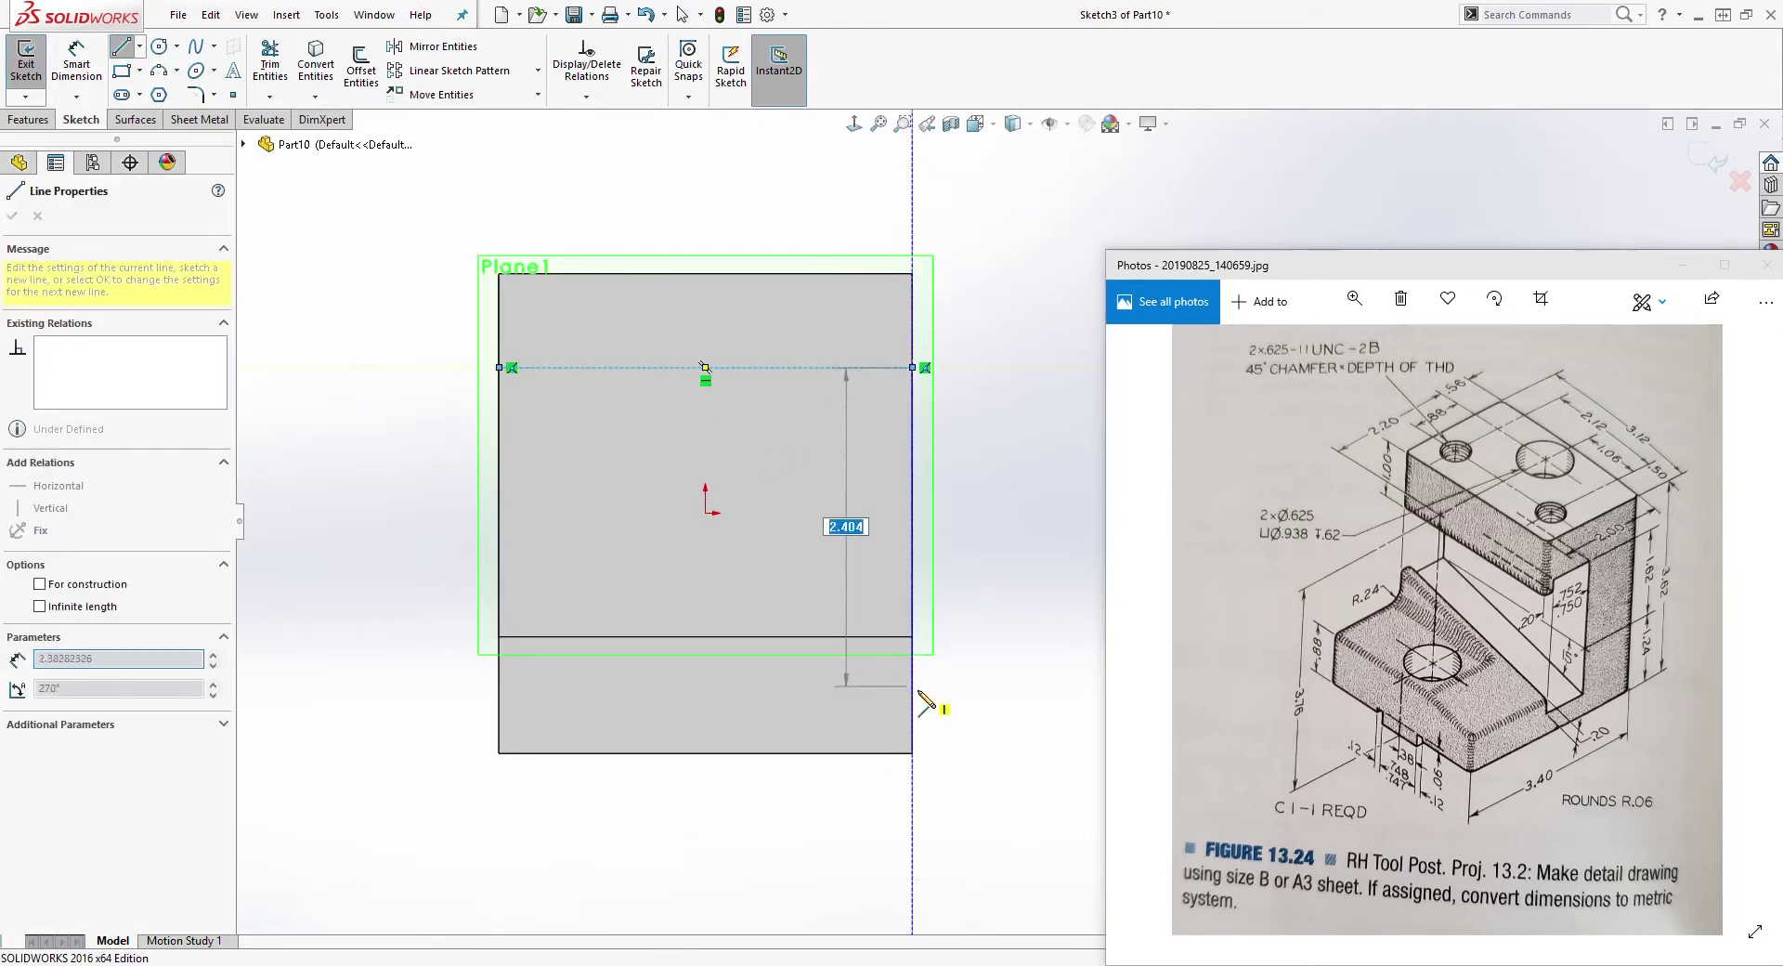
{"action": "left_click", "coordinate": [912, 671]}
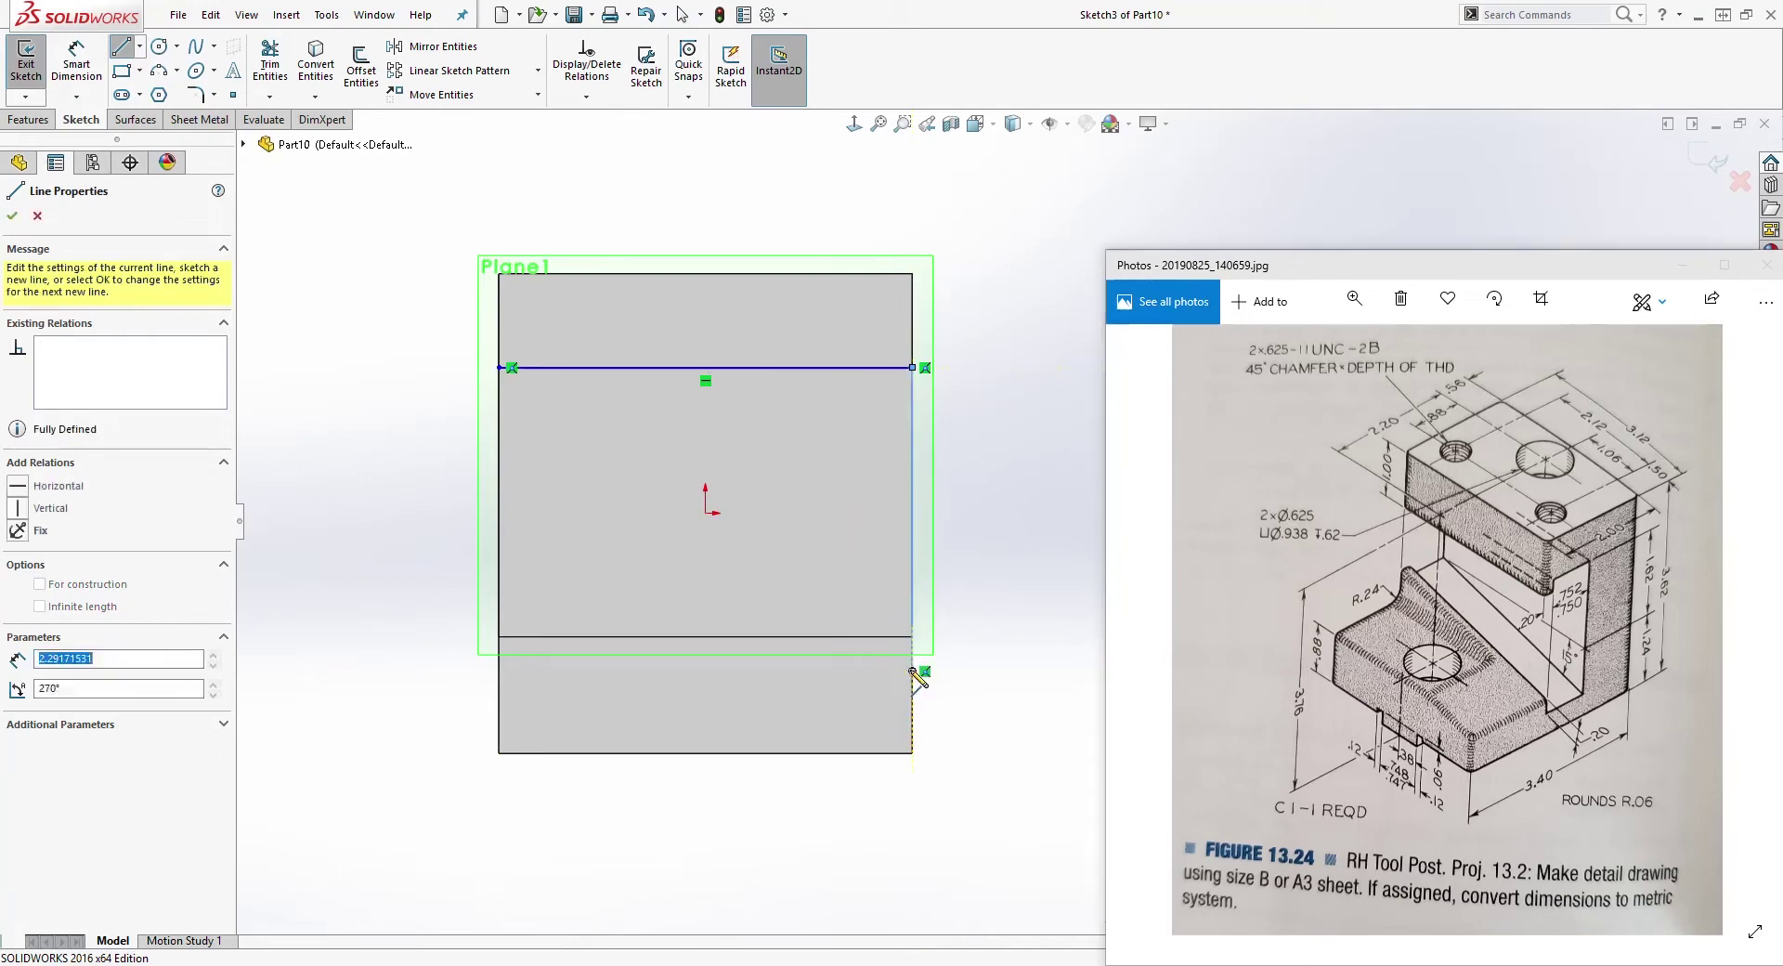
{"action": "left_click", "coordinate": [500, 548]}
{"action": "left_click", "coordinate": [499, 368]}
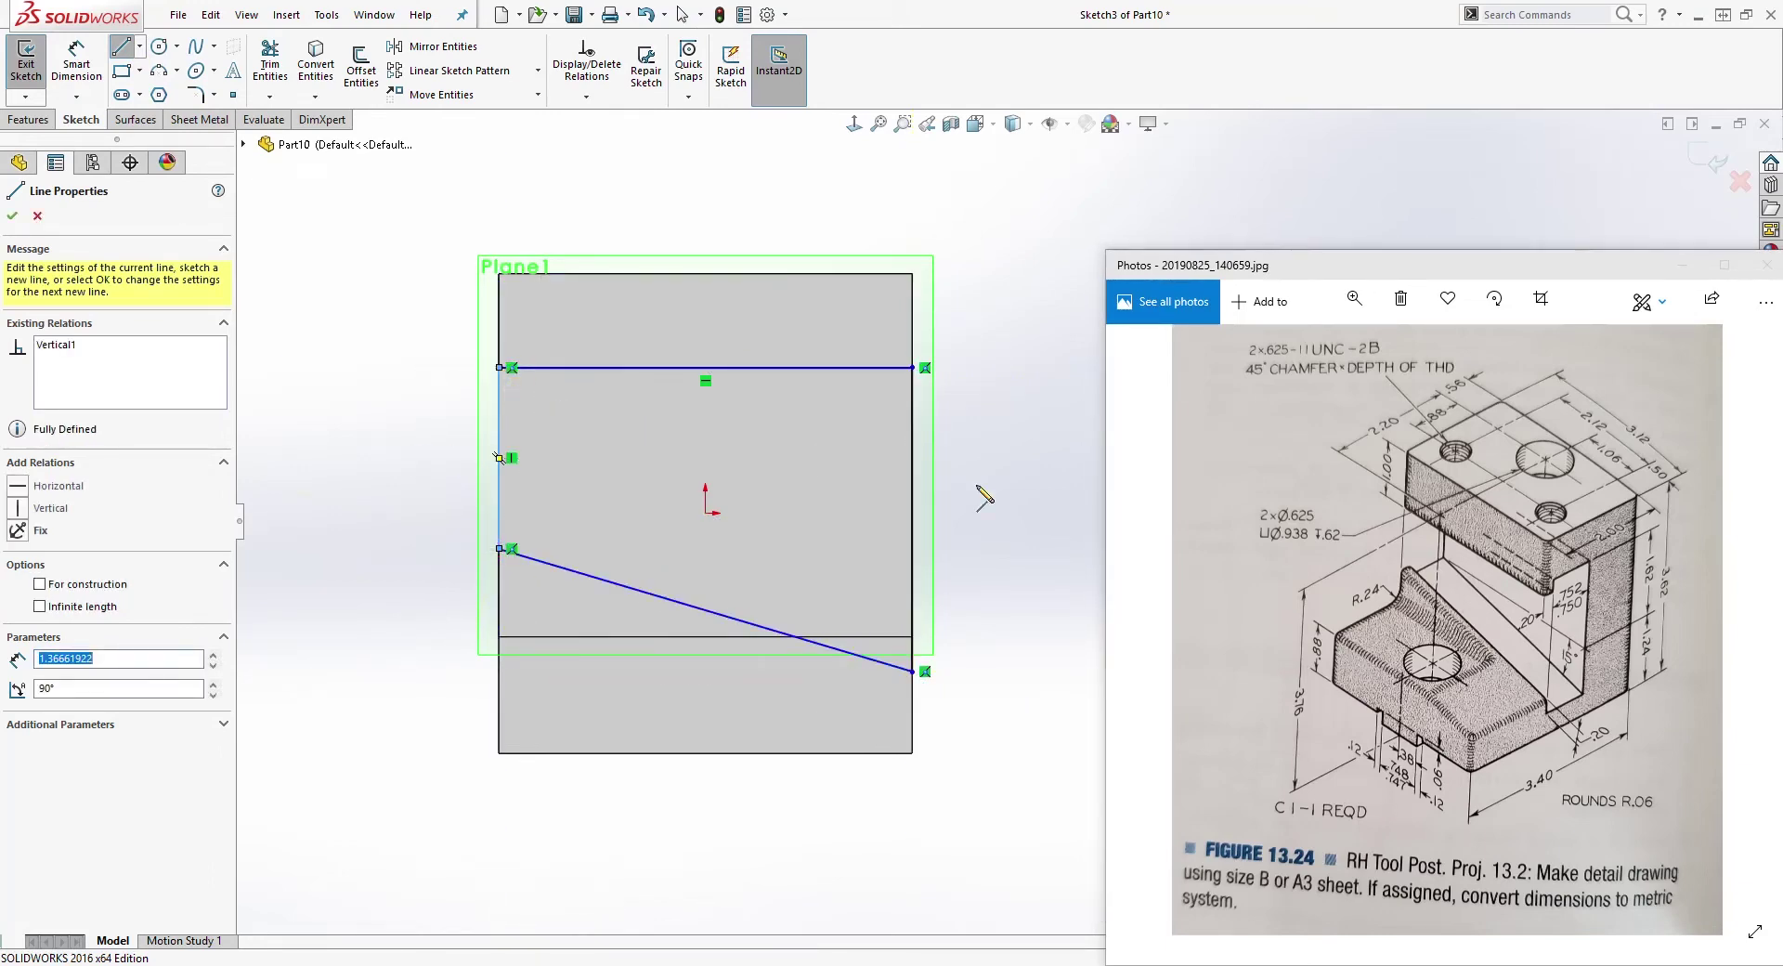
{"action": "key", "text": "Escape"}
Step: Add a horizontal construction line from the profile's lower-left corner
{"action": "left_click", "coordinate": [122, 46]}
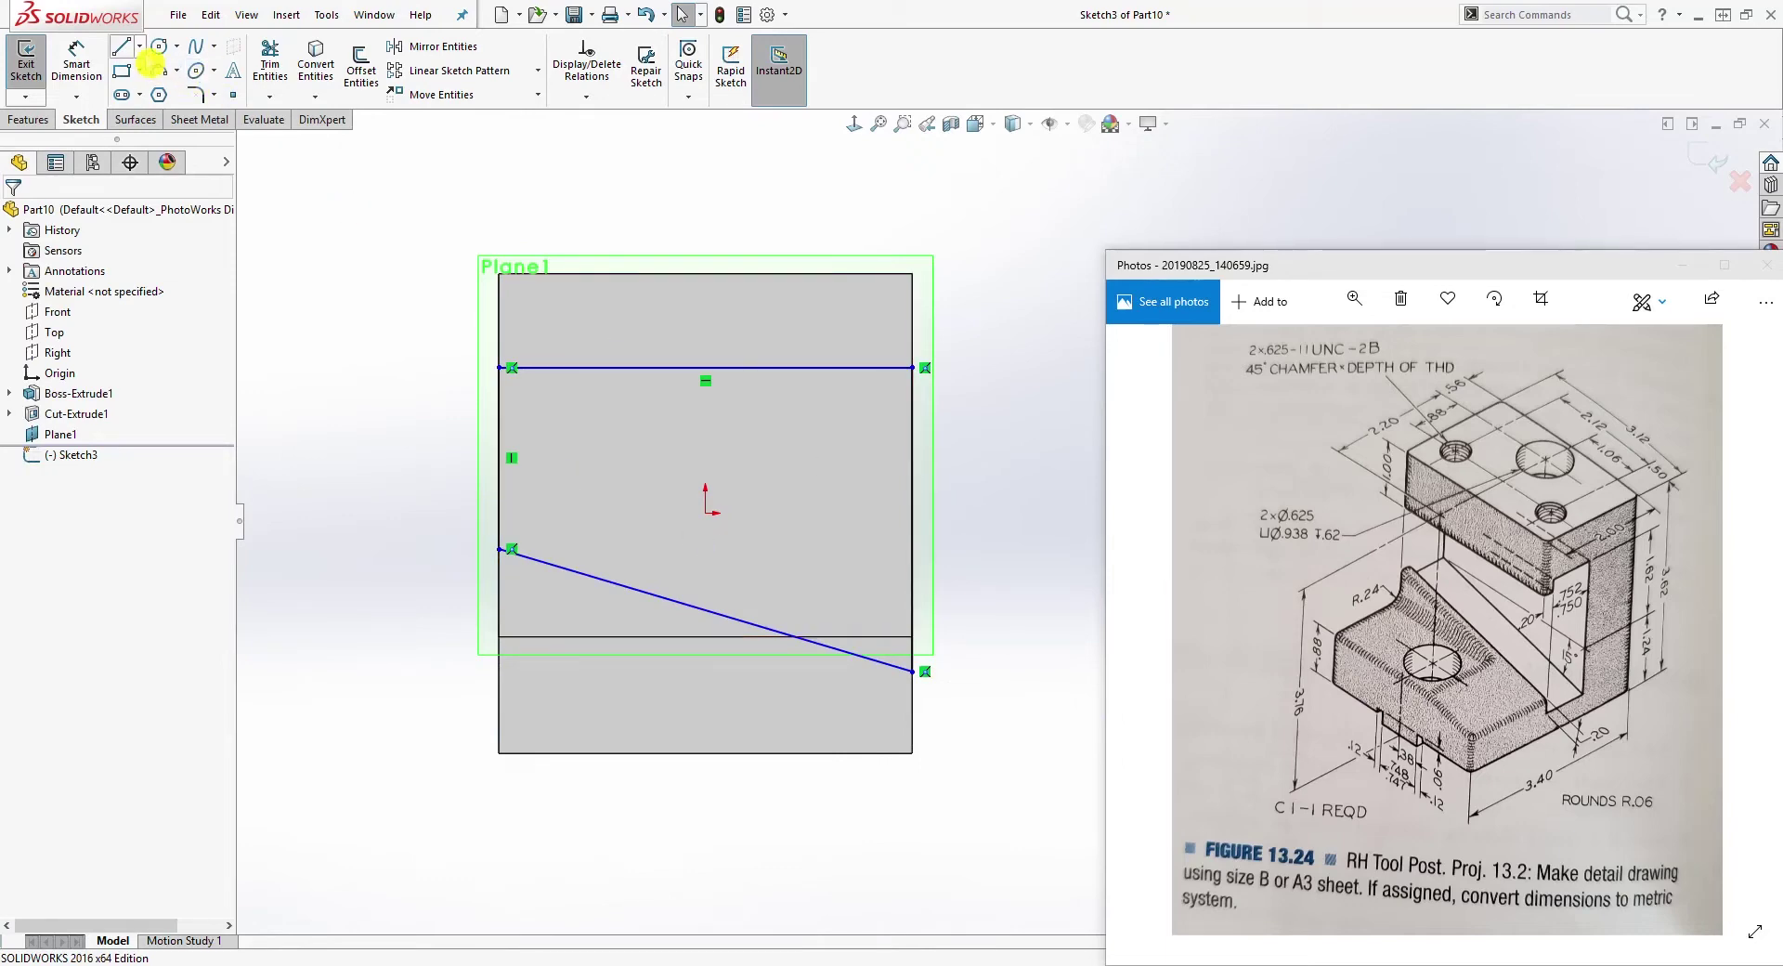
{"action": "left_click", "coordinate": [499, 549]}
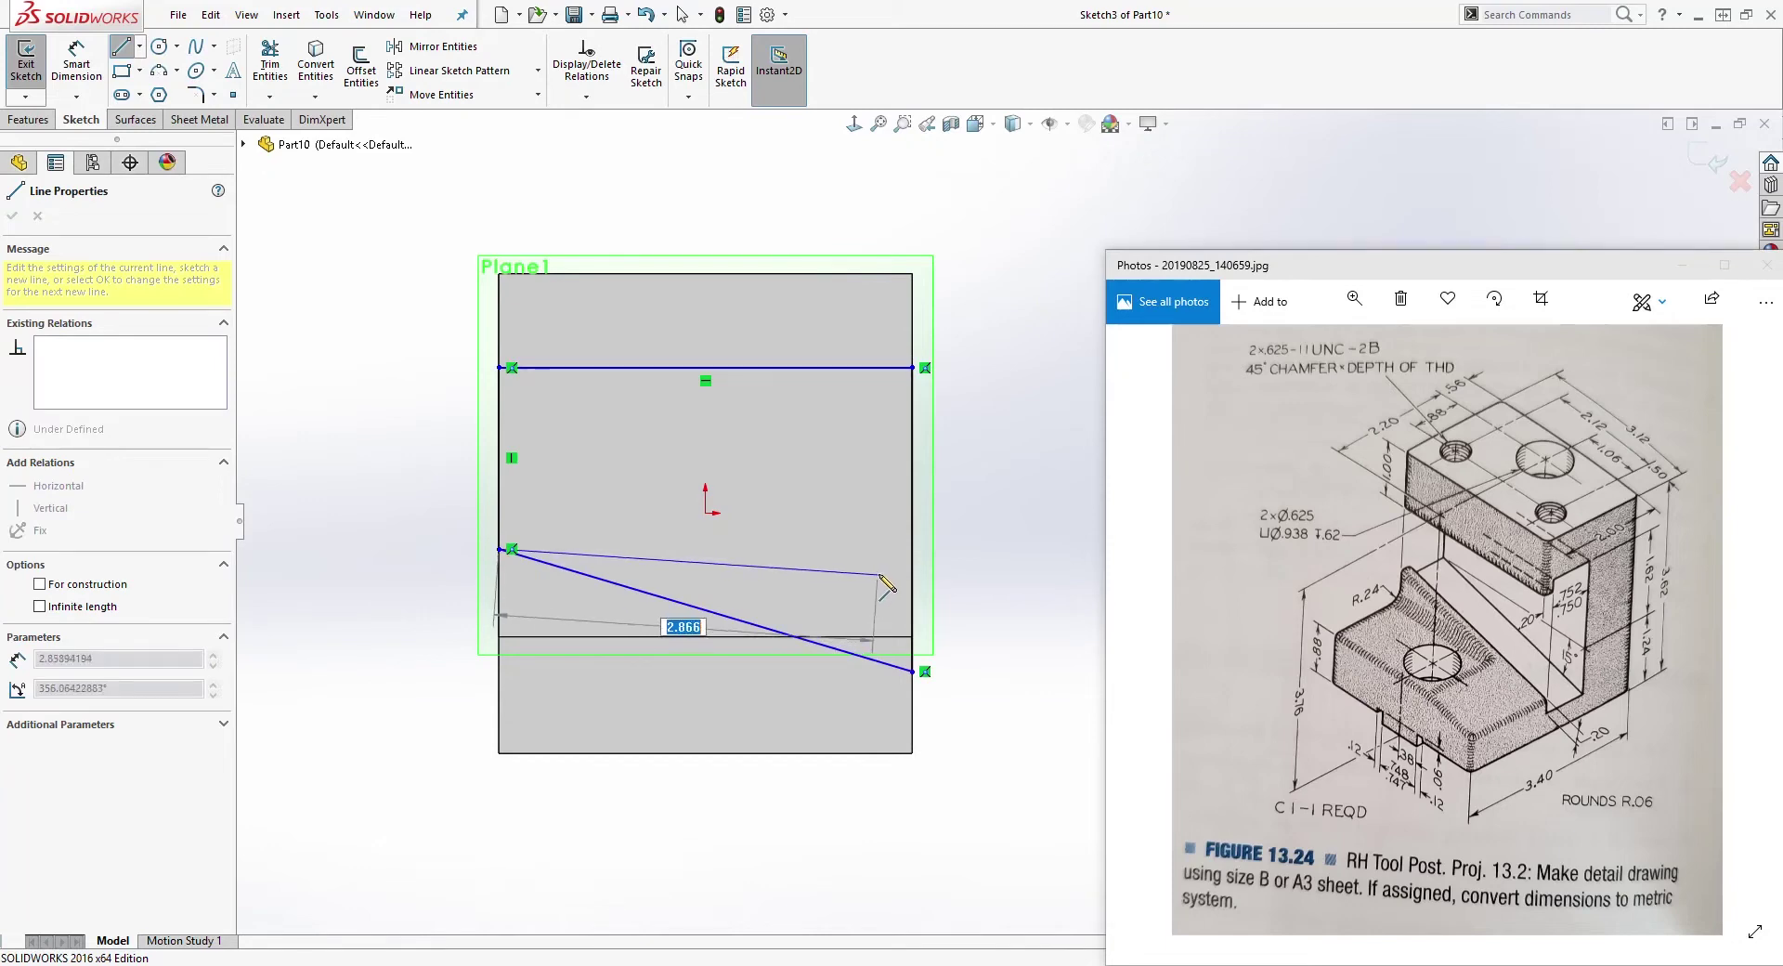
{"action": "left_click", "coordinate": [914, 550]}
{"action": "key", "text": "Escape"}
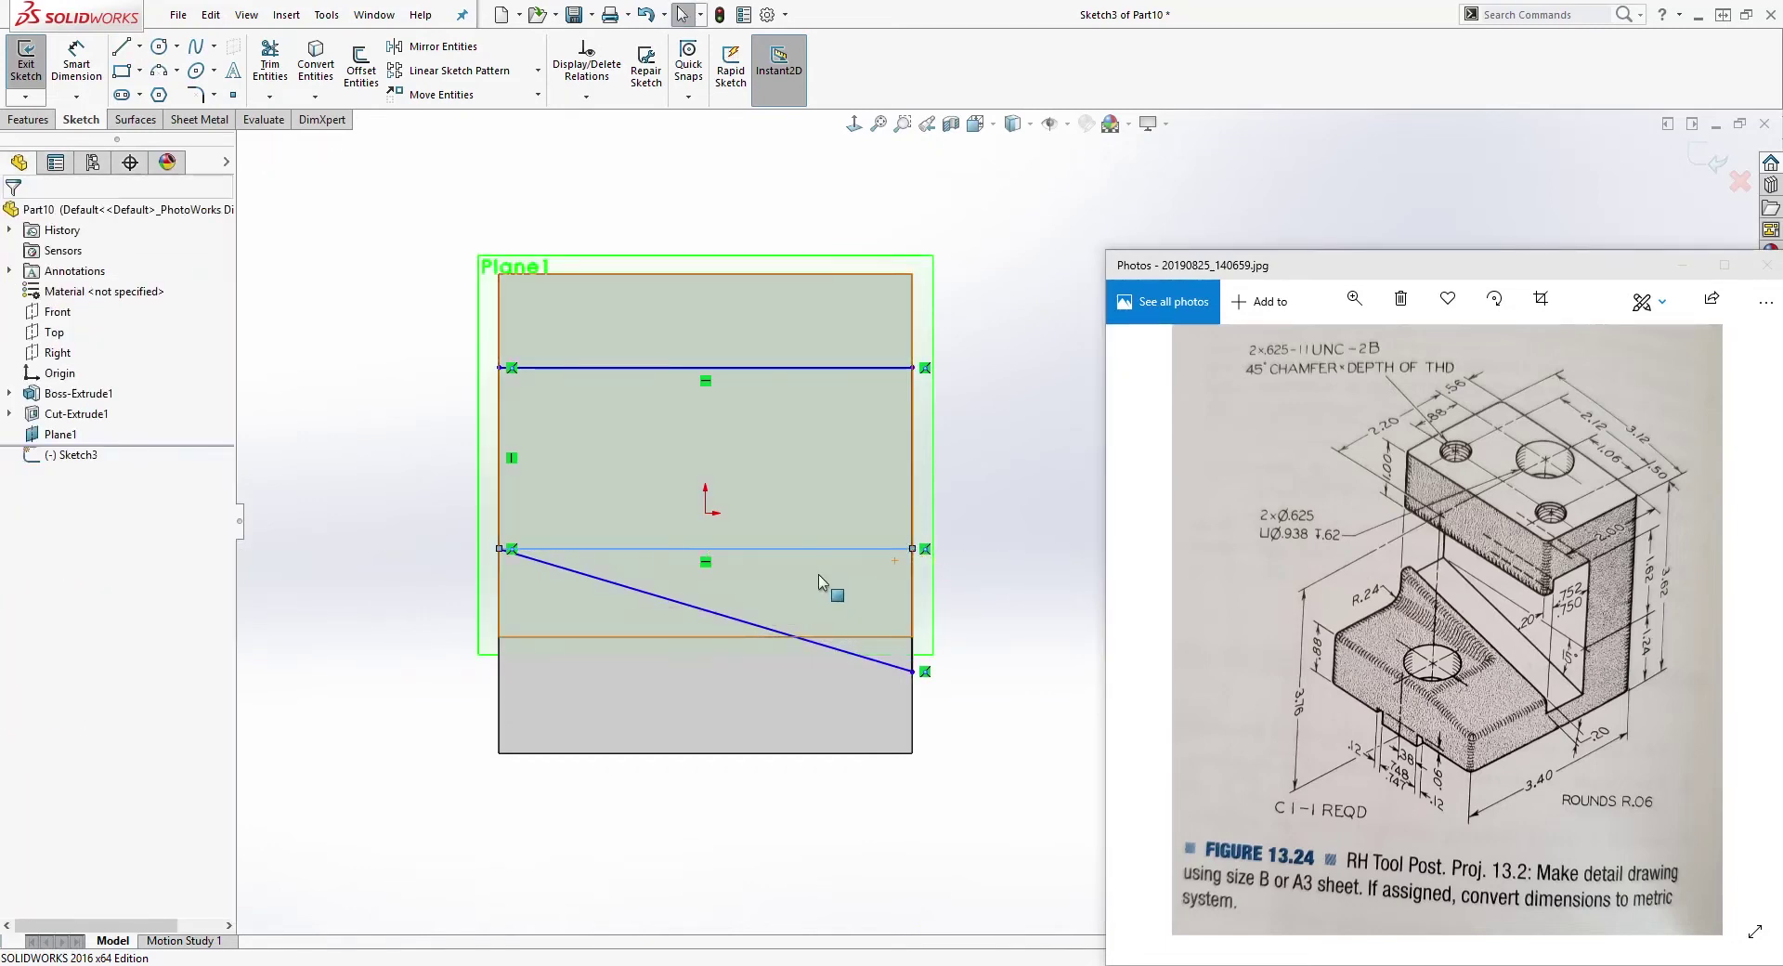
{"action": "left_click", "coordinate": [828, 549]}
{"action": "left_click", "coordinate": [829, 549]}
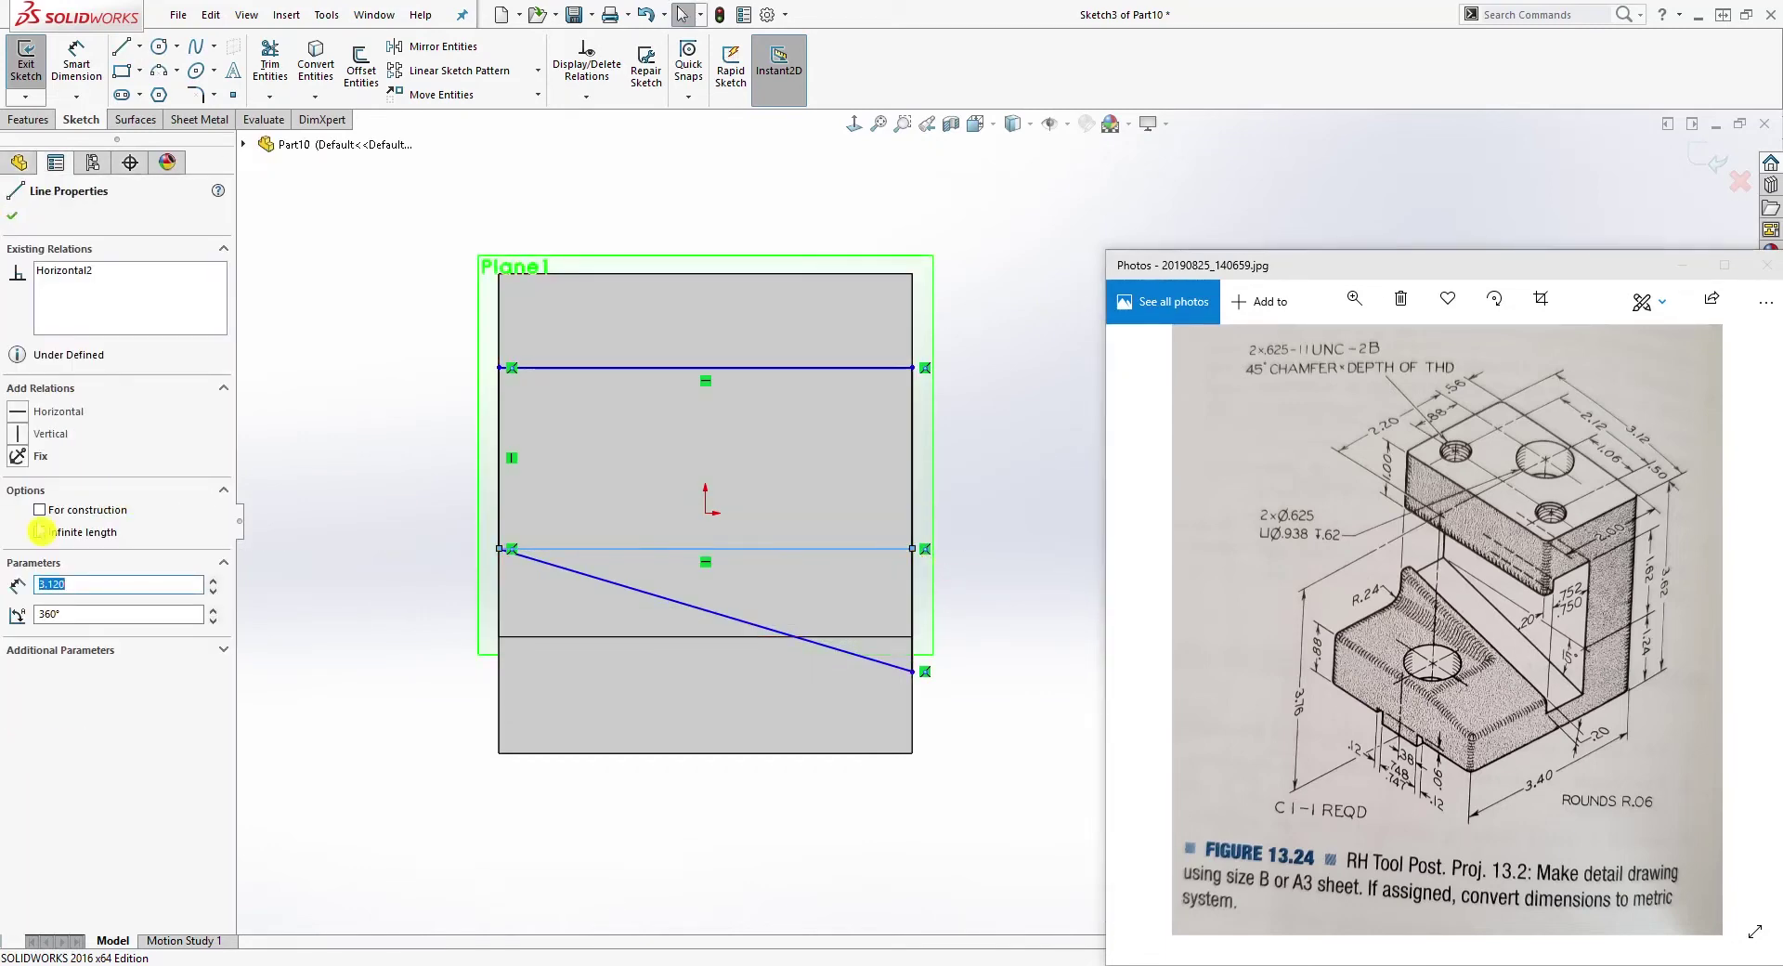
{"action": "left_click", "coordinate": [40, 511]}
{"action": "key", "text": "Escape"}
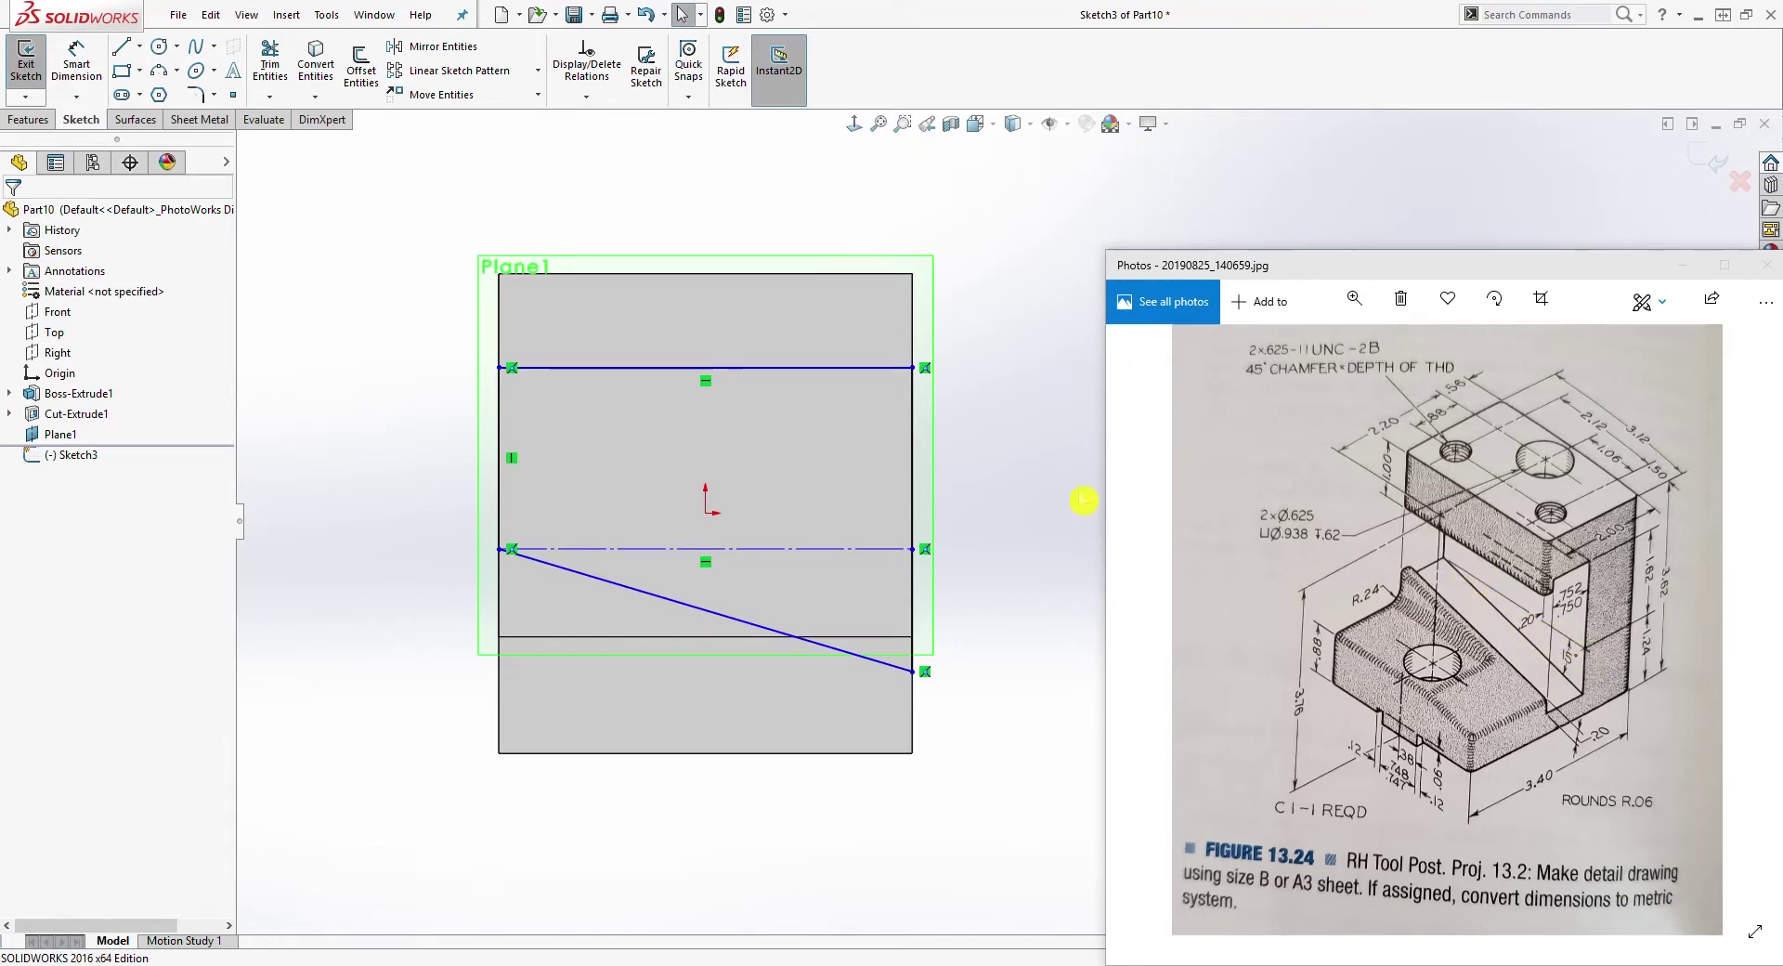
Step: Dimension the slanted line at 15° to the construction line
{"action": "left_click", "coordinate": [82, 63]}
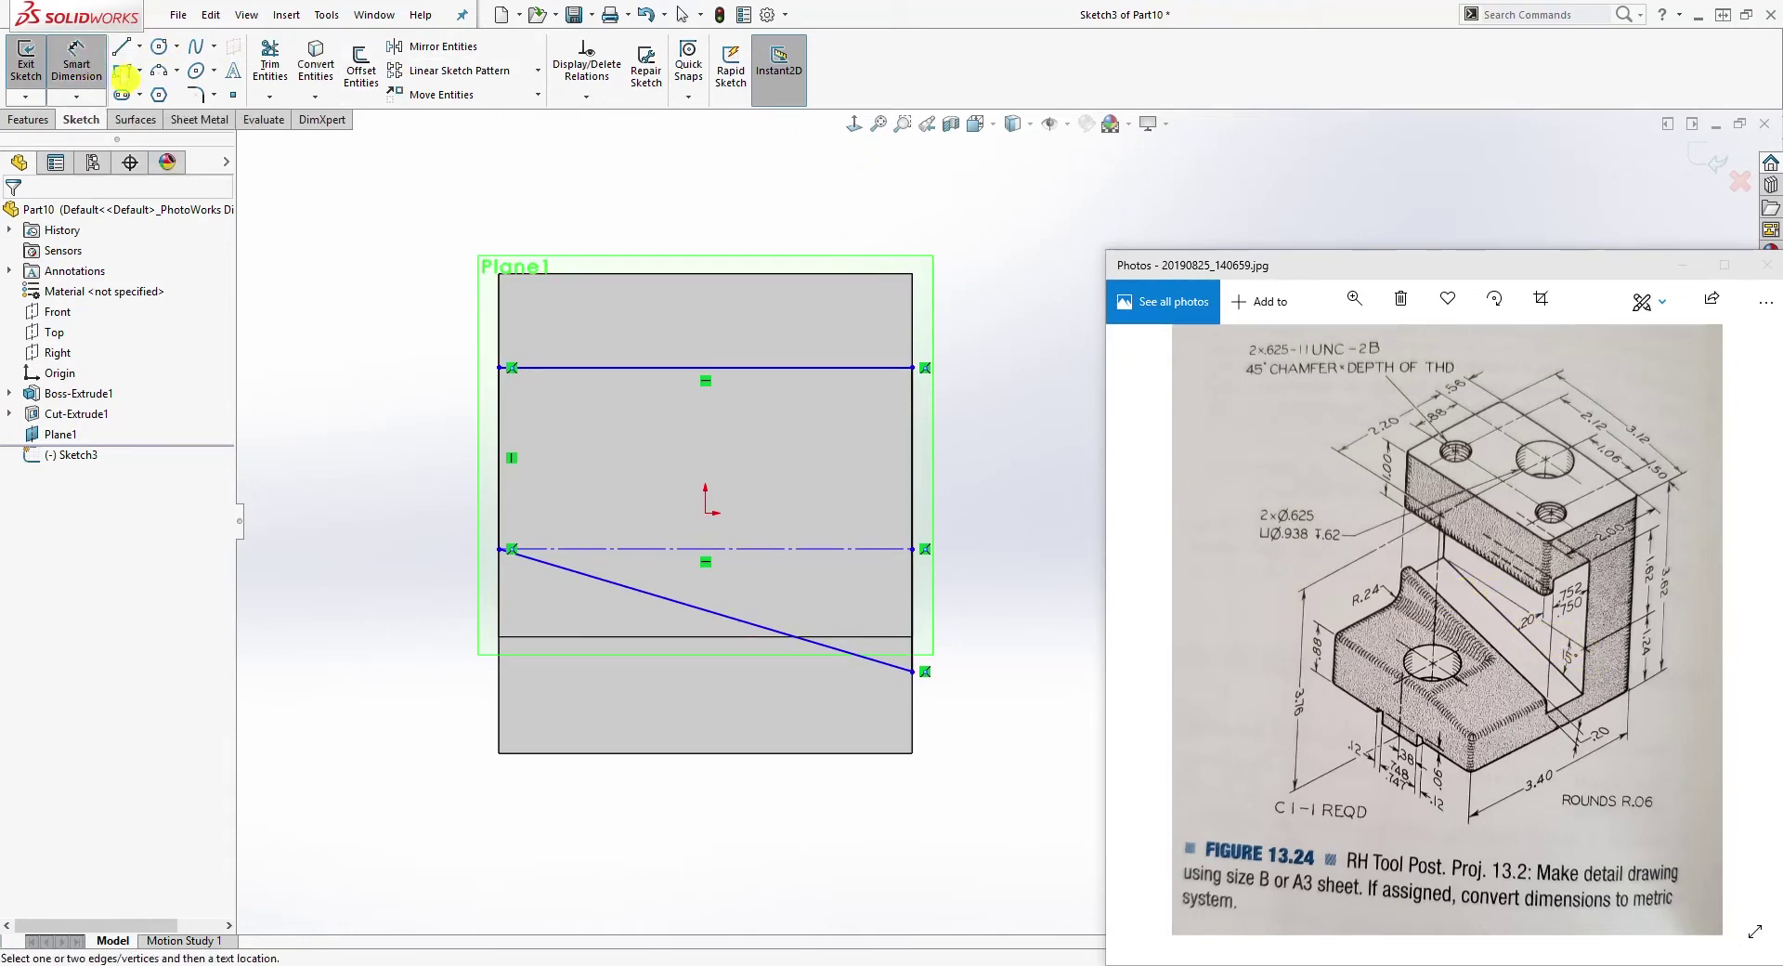
{"action": "left_click", "coordinate": [780, 634]}
{"action": "left_click", "coordinate": [800, 549]}
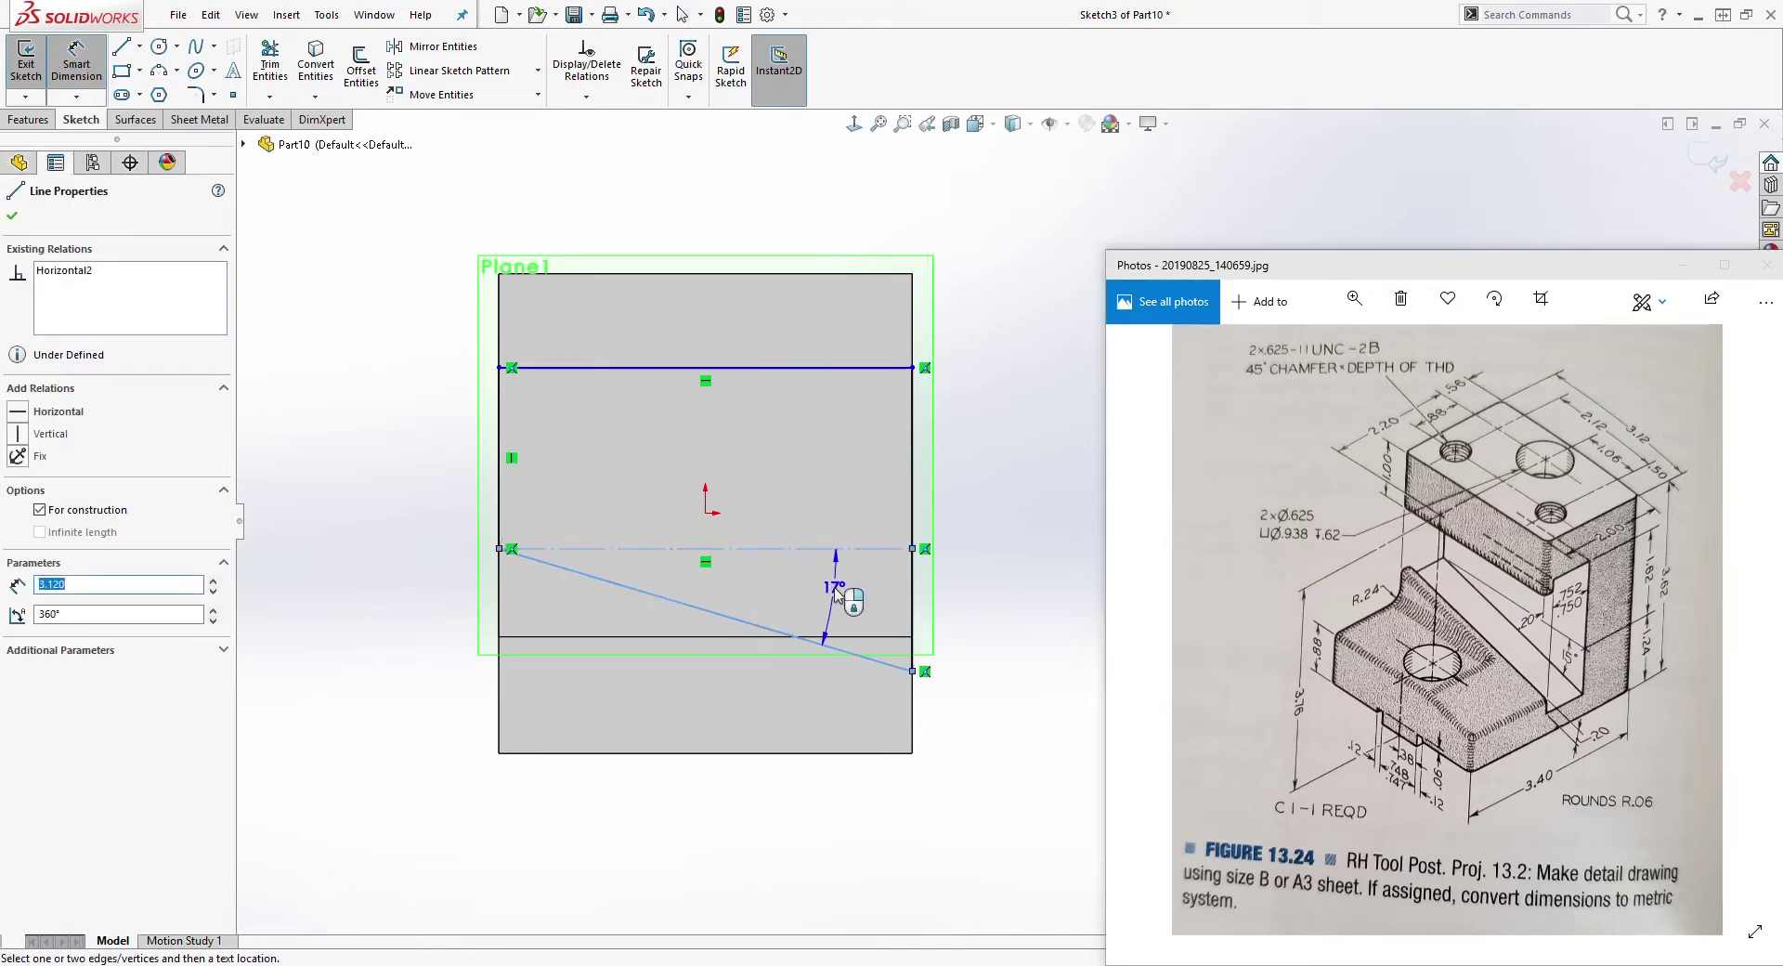
{"action": "left_click", "coordinate": [841, 594]}
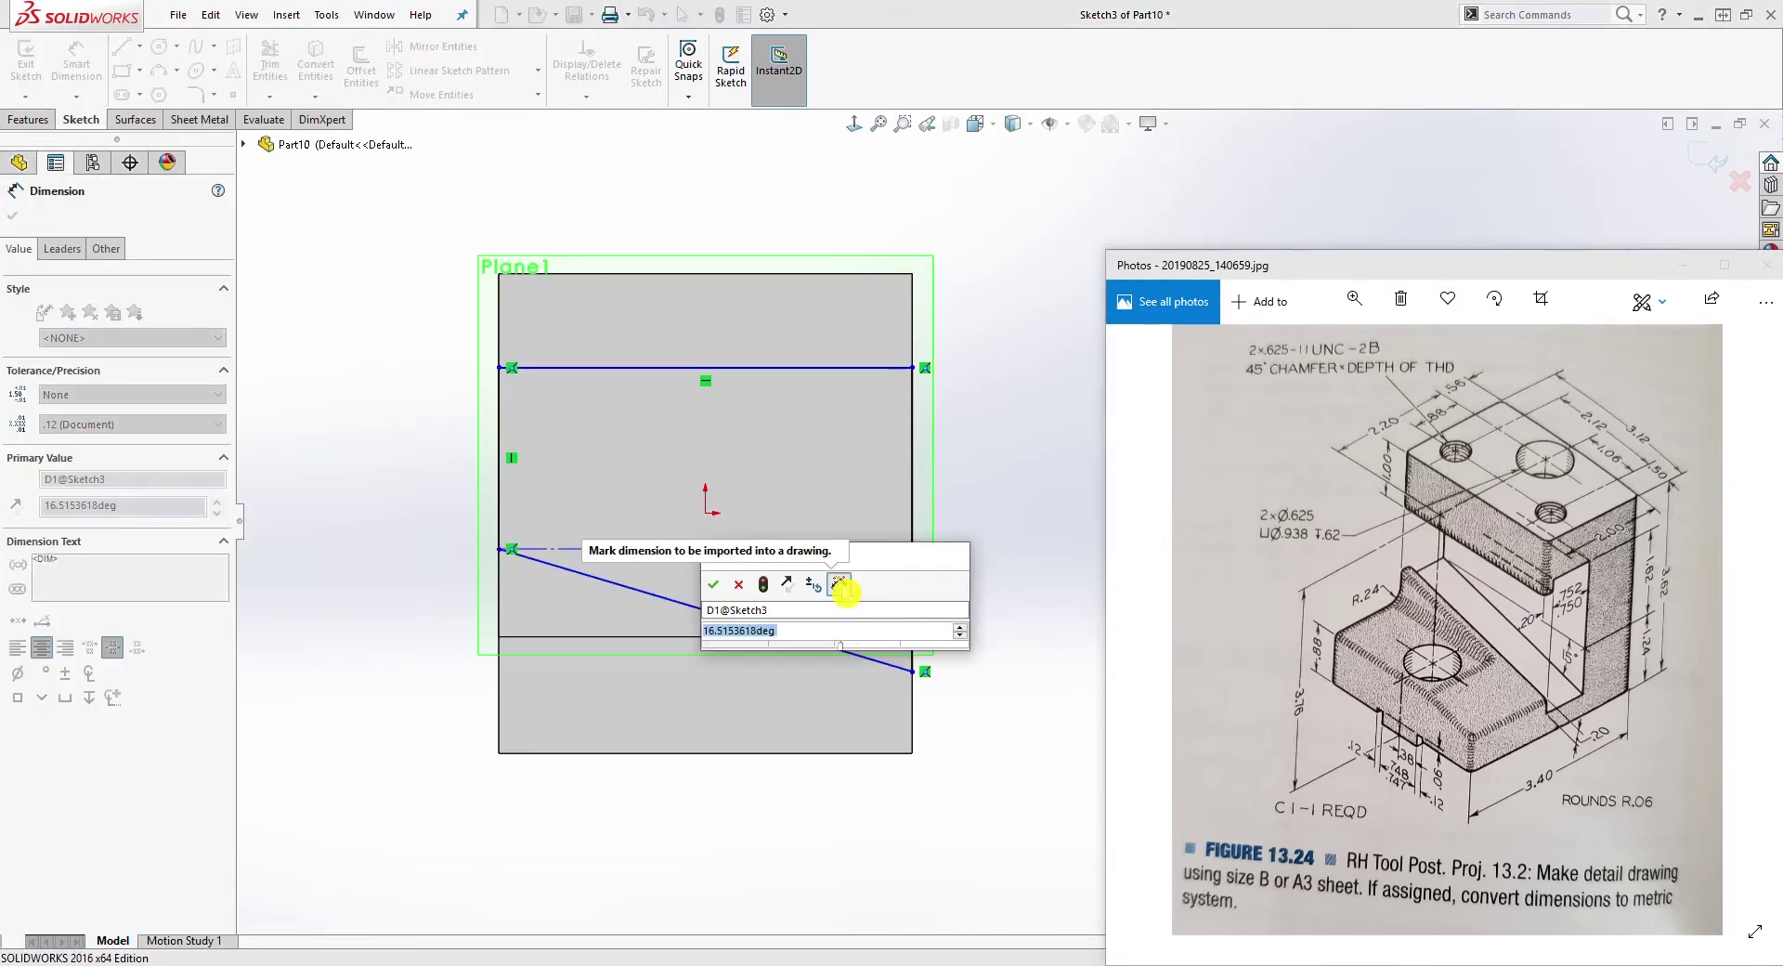
{"action": "type", "text": "15"}
{"action": "key", "text": "Return"}
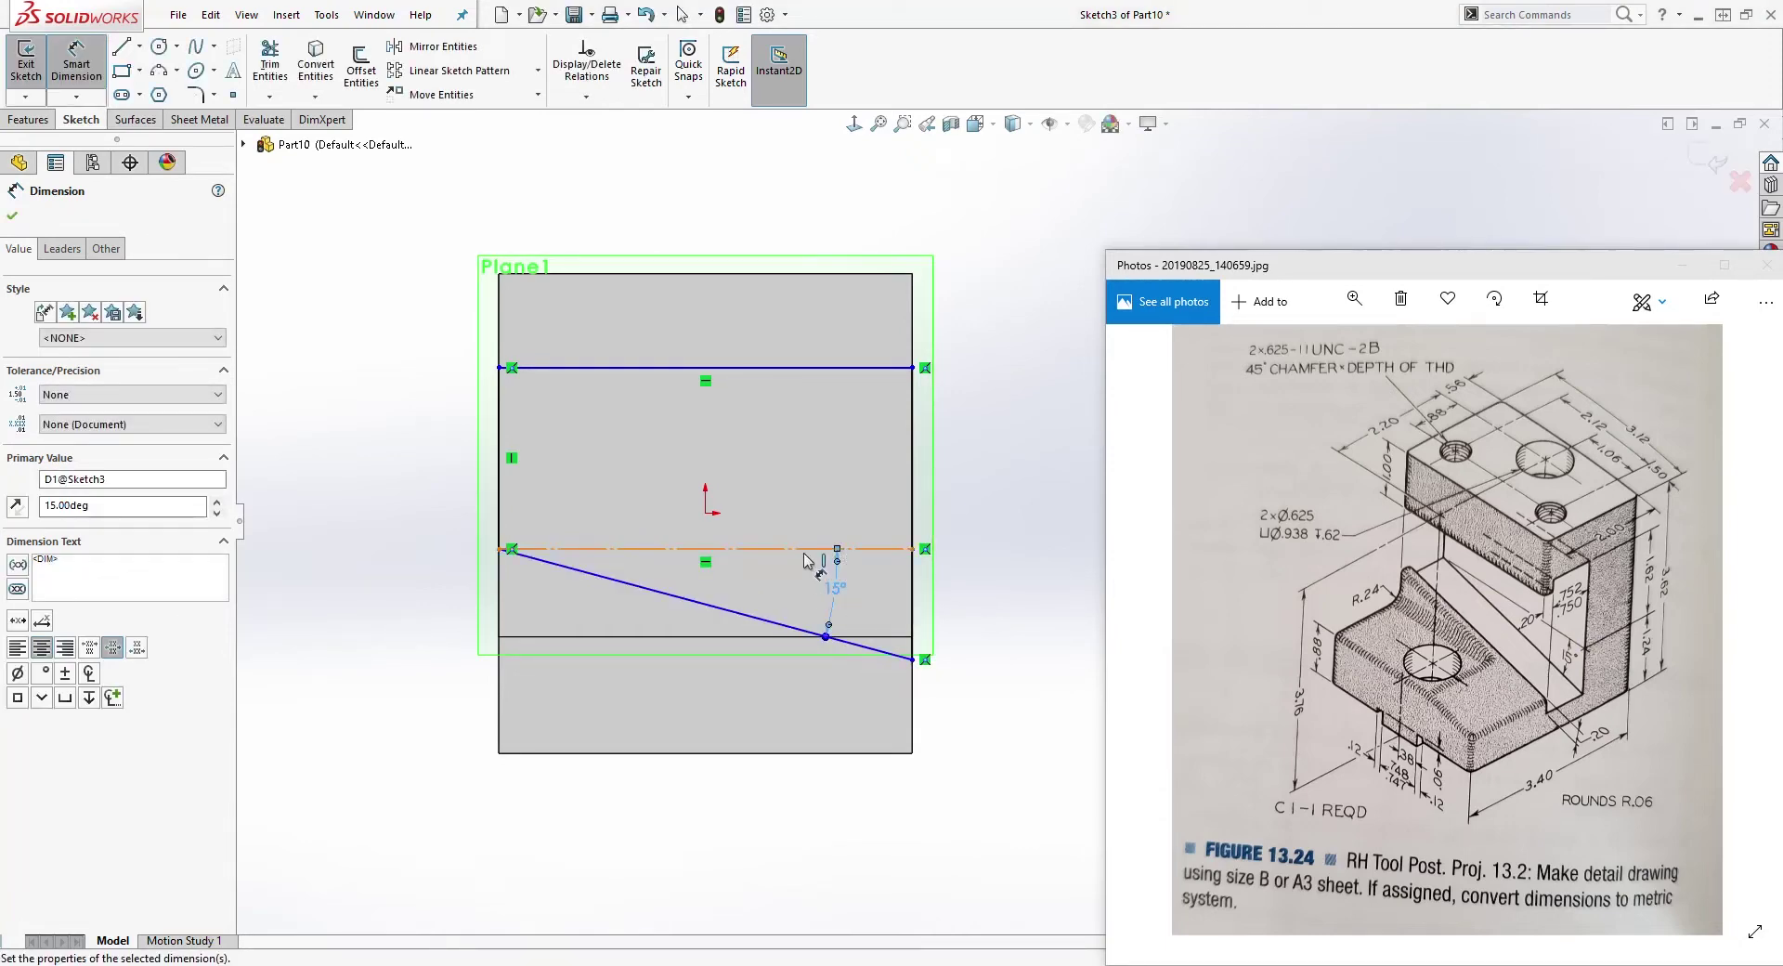
{"action": "left_click", "coordinate": [962, 532]}
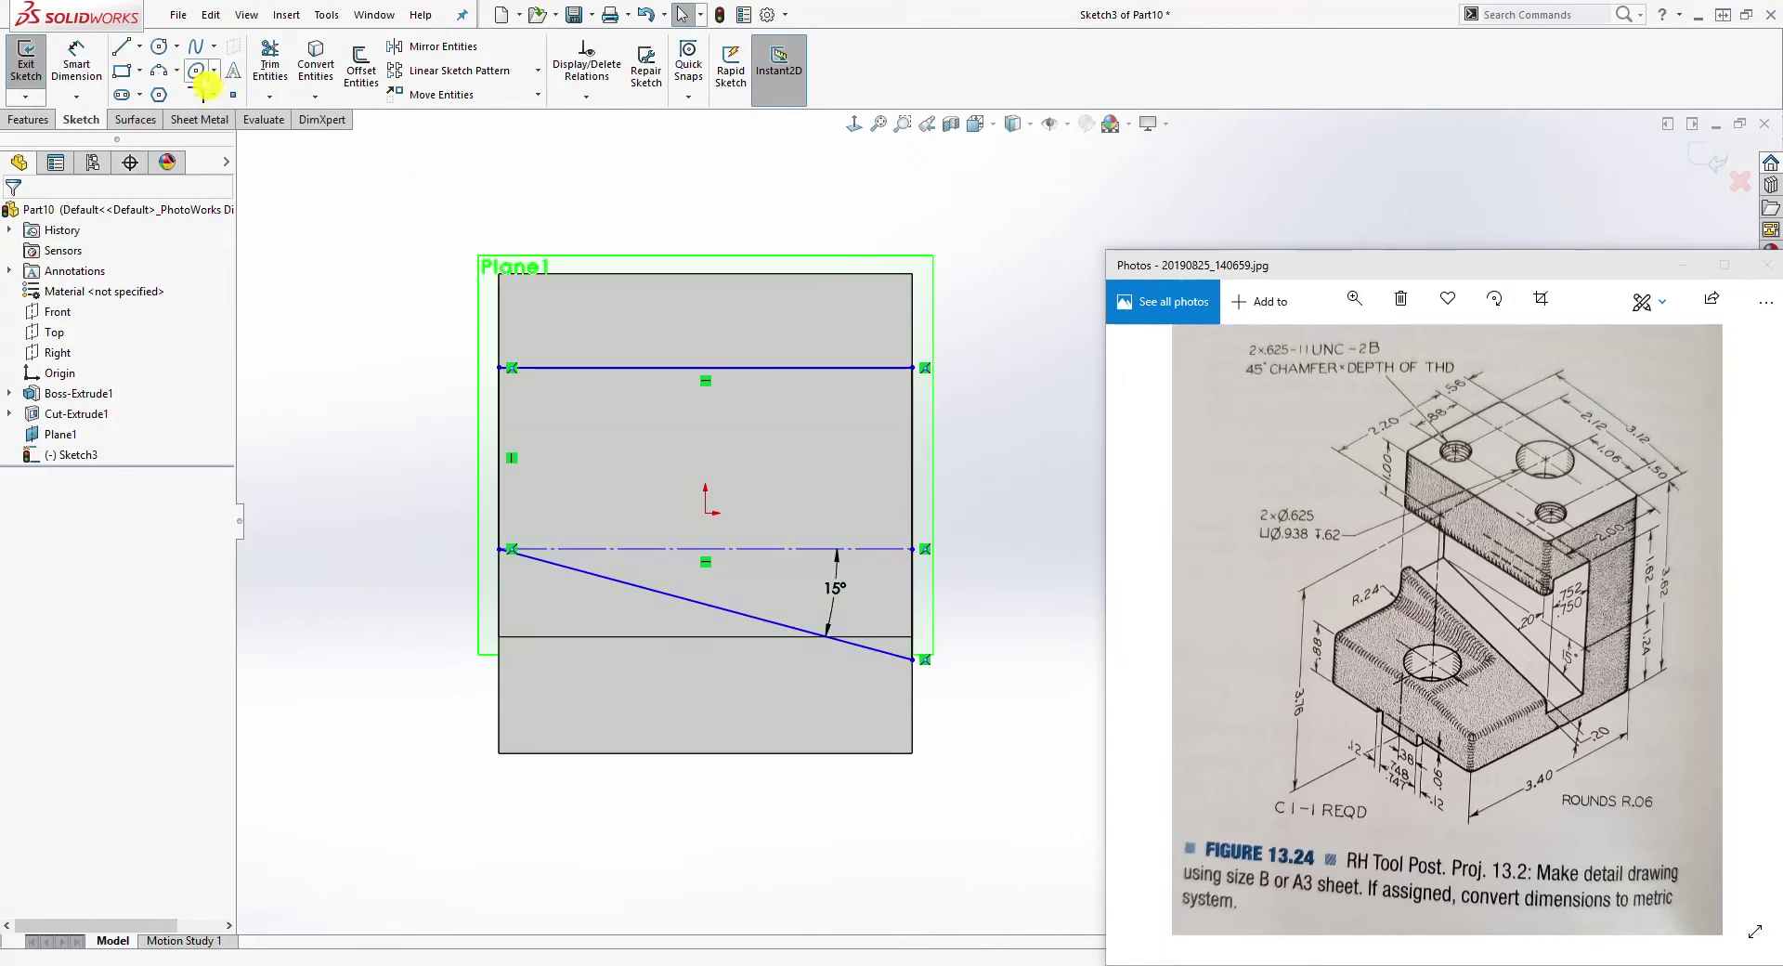
Step: Set the distance from the part's bottom edge to the centerline to 1.24
{"action": "left_click", "coordinate": [77, 58]}
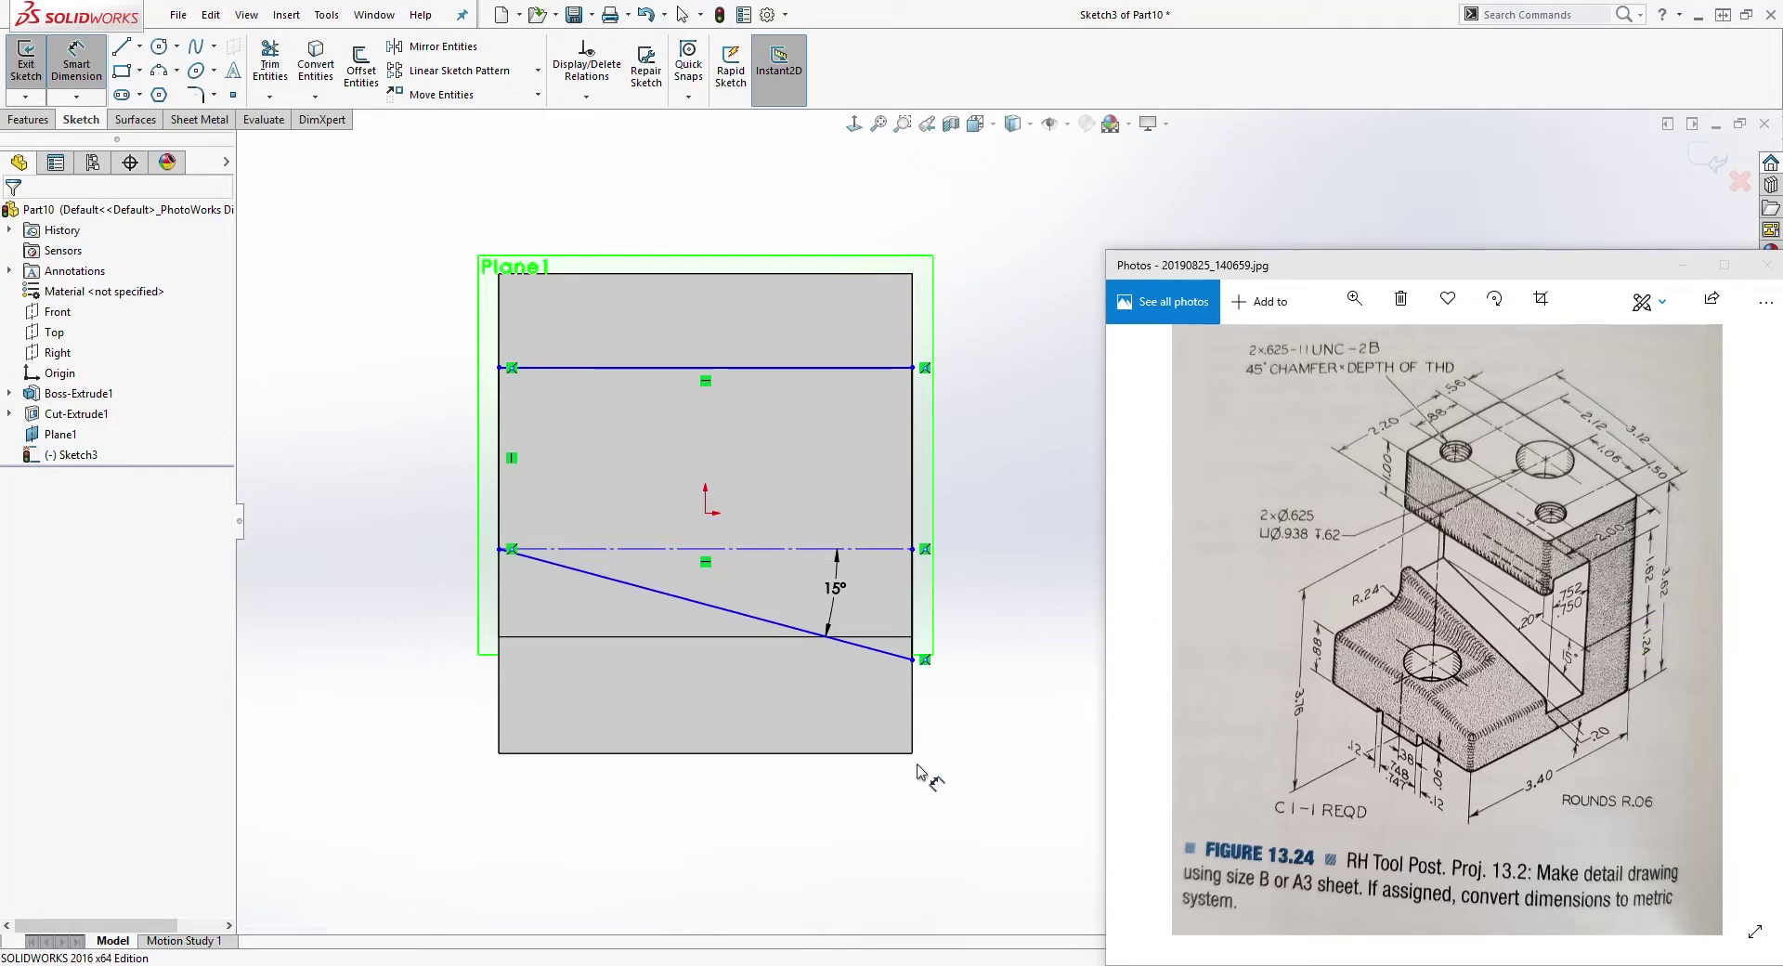
{"action": "left_click", "coordinate": [880, 753]}
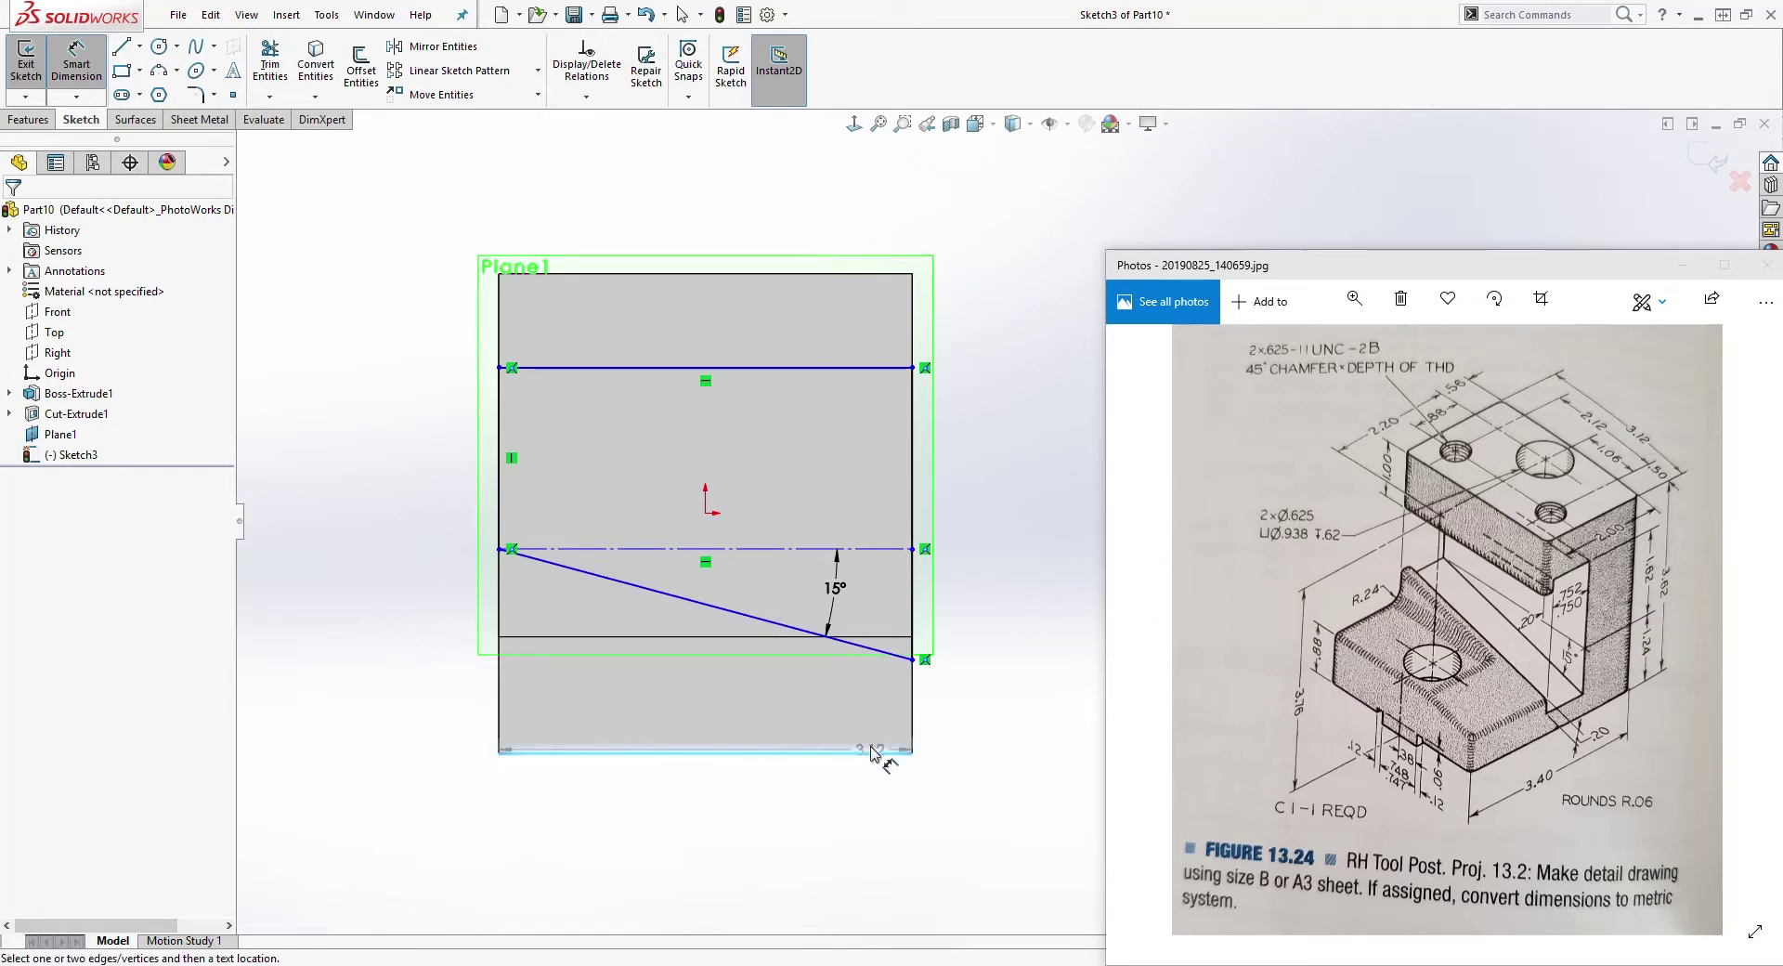
{"action": "left_click", "coordinate": [863, 549]}
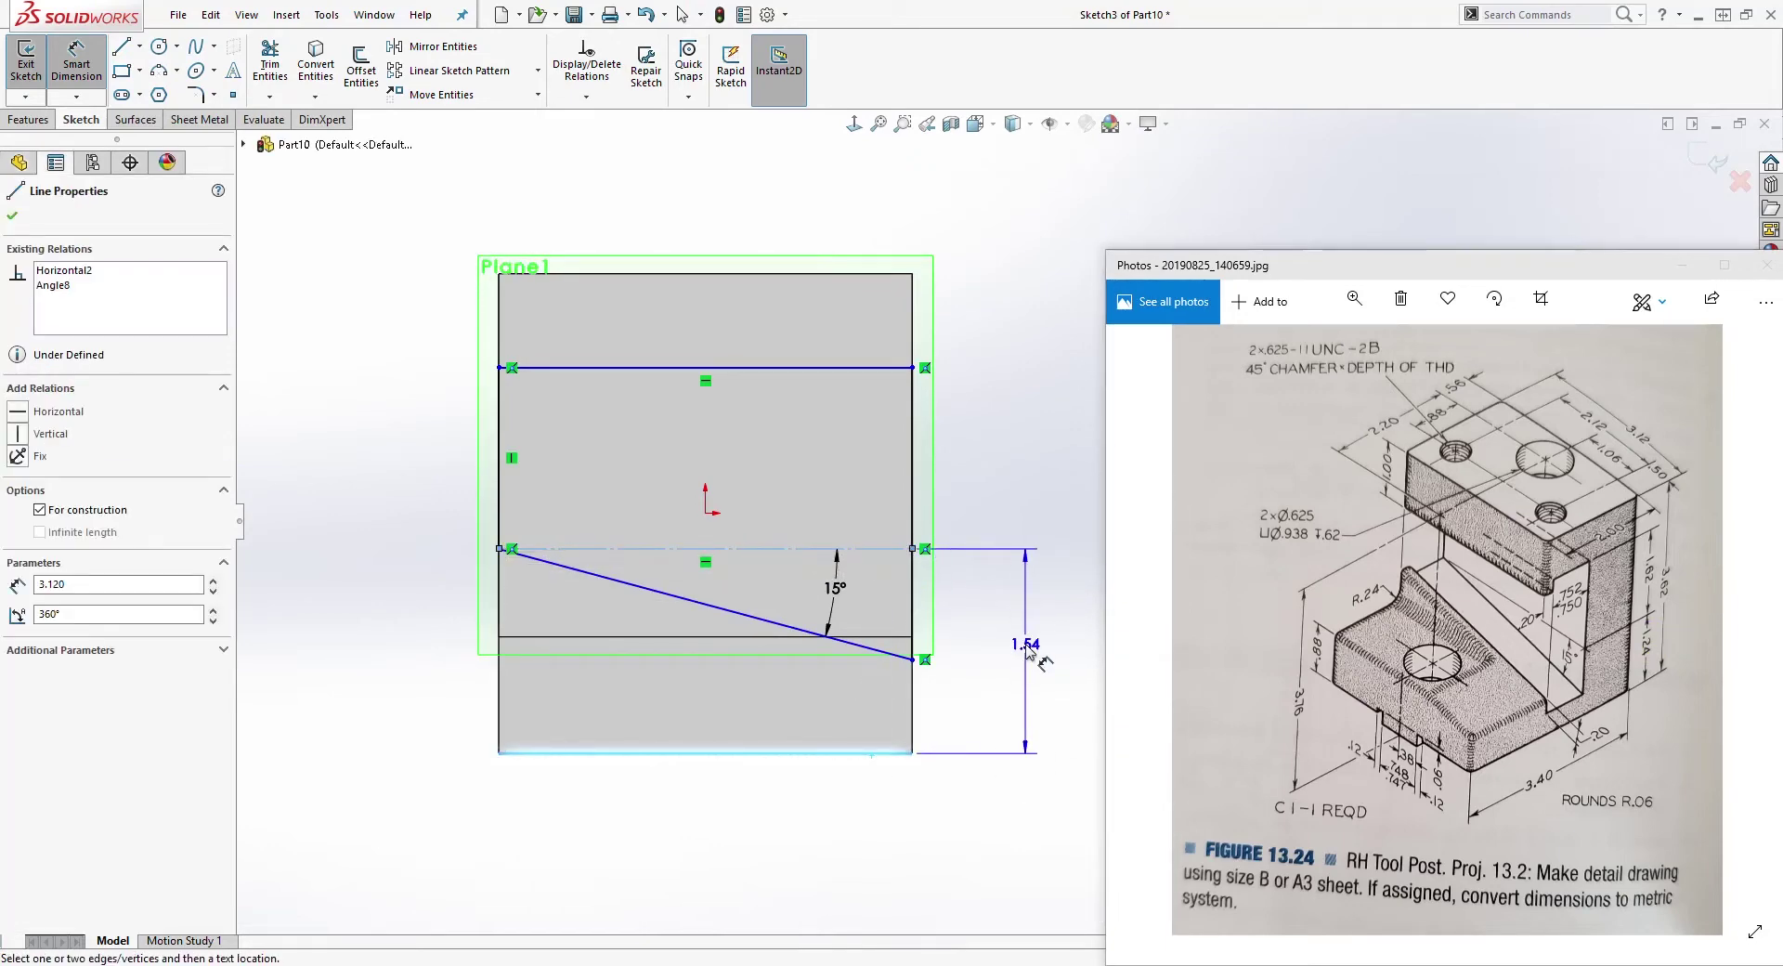
{"action": "left_click", "coordinate": [1029, 650]}
{"action": "type", "text": "1.5"}
{"action": "key", "text": "Return"}
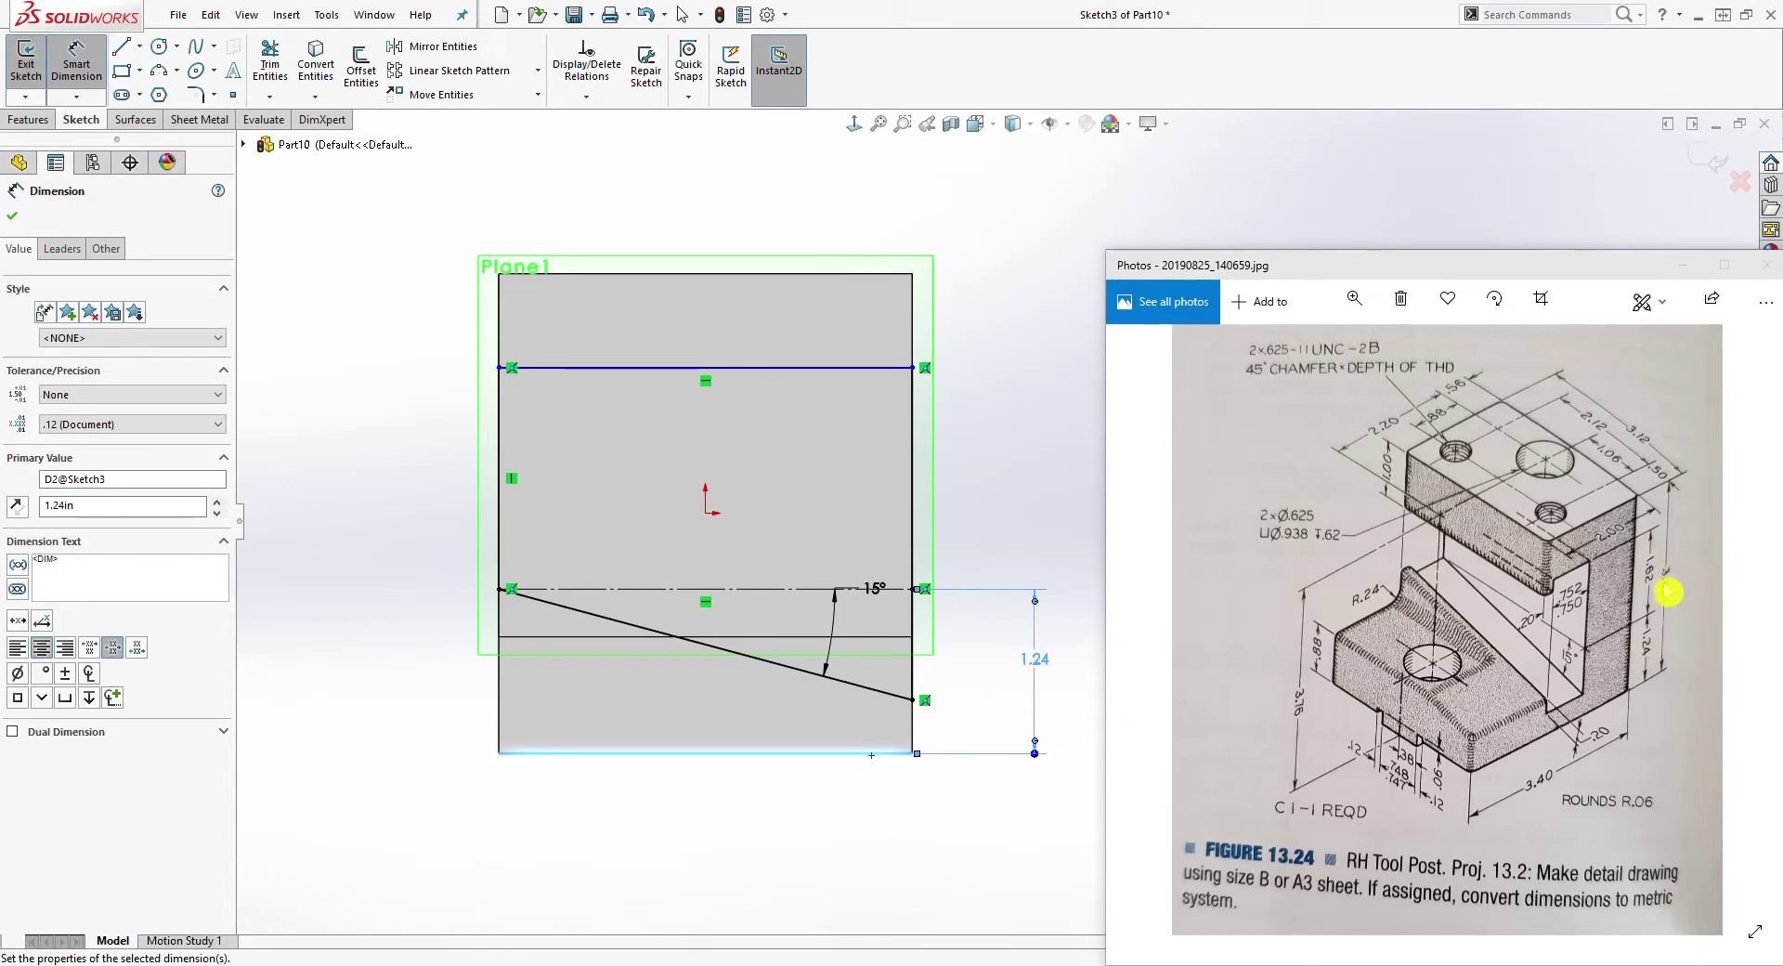
Step: Set the distance from the centerline up to the top line to 1.62
{"action": "left_click", "coordinate": [795, 589]}
{"action": "left_click", "coordinate": [883, 369]}
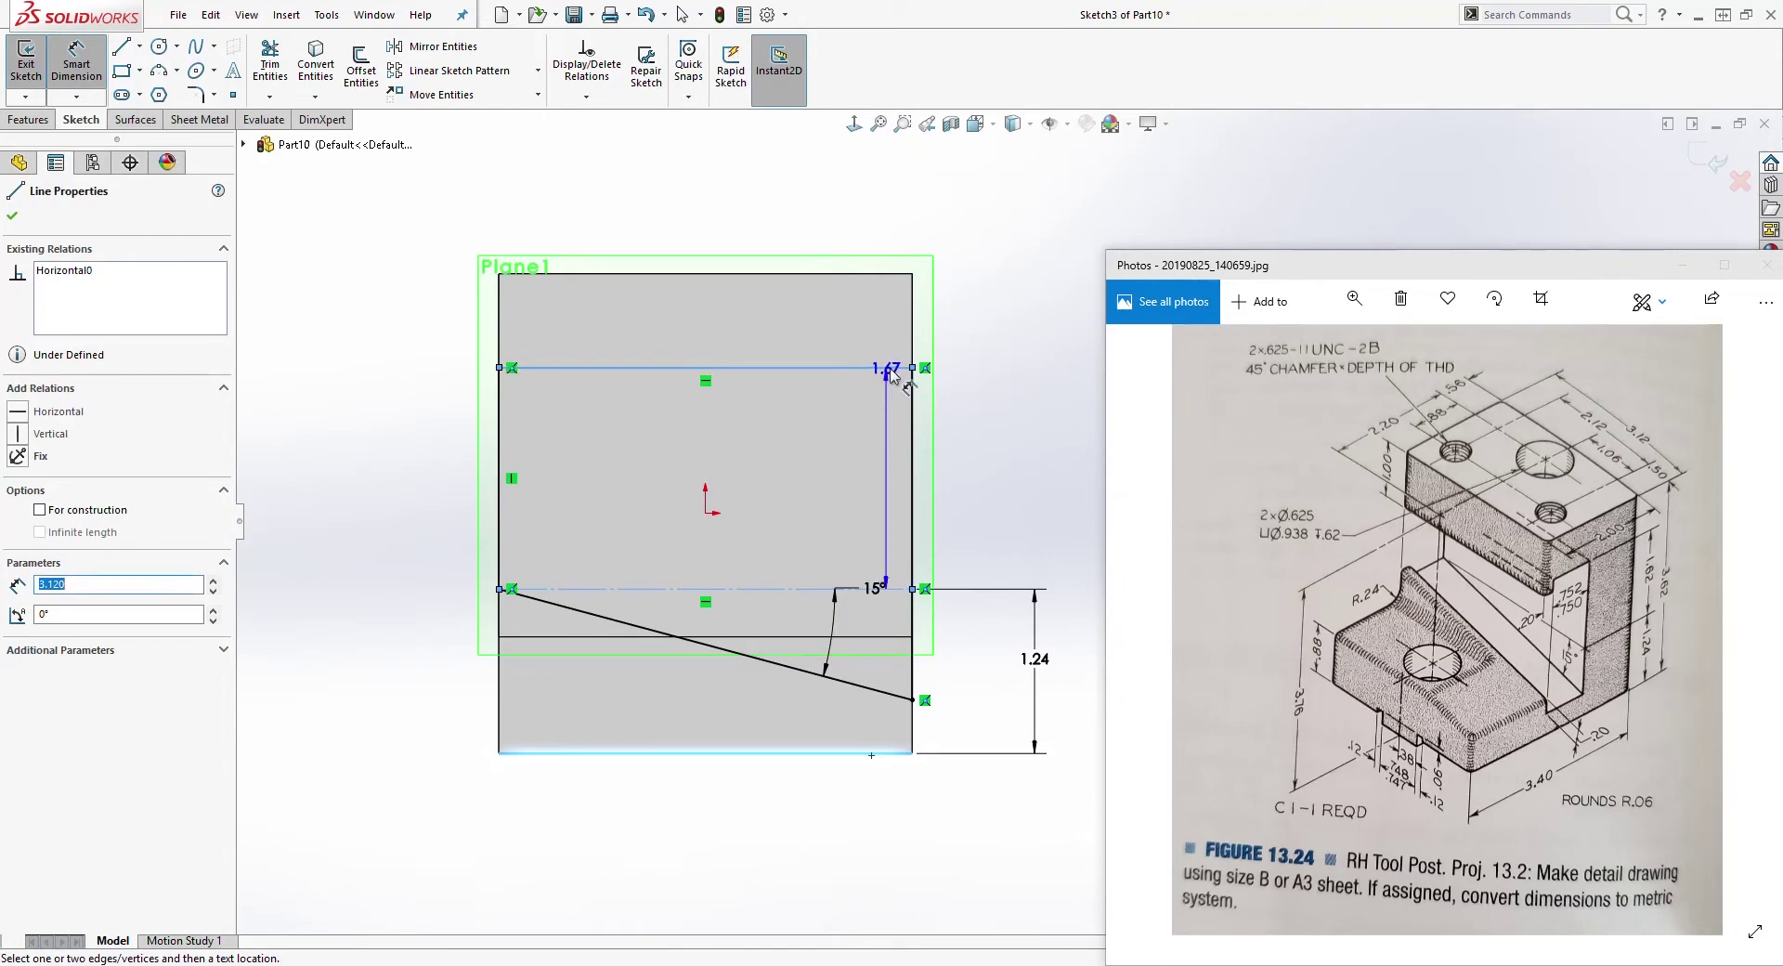
{"action": "left_click", "coordinate": [1022, 432]}
{"action": "type", "text": "1.62"}
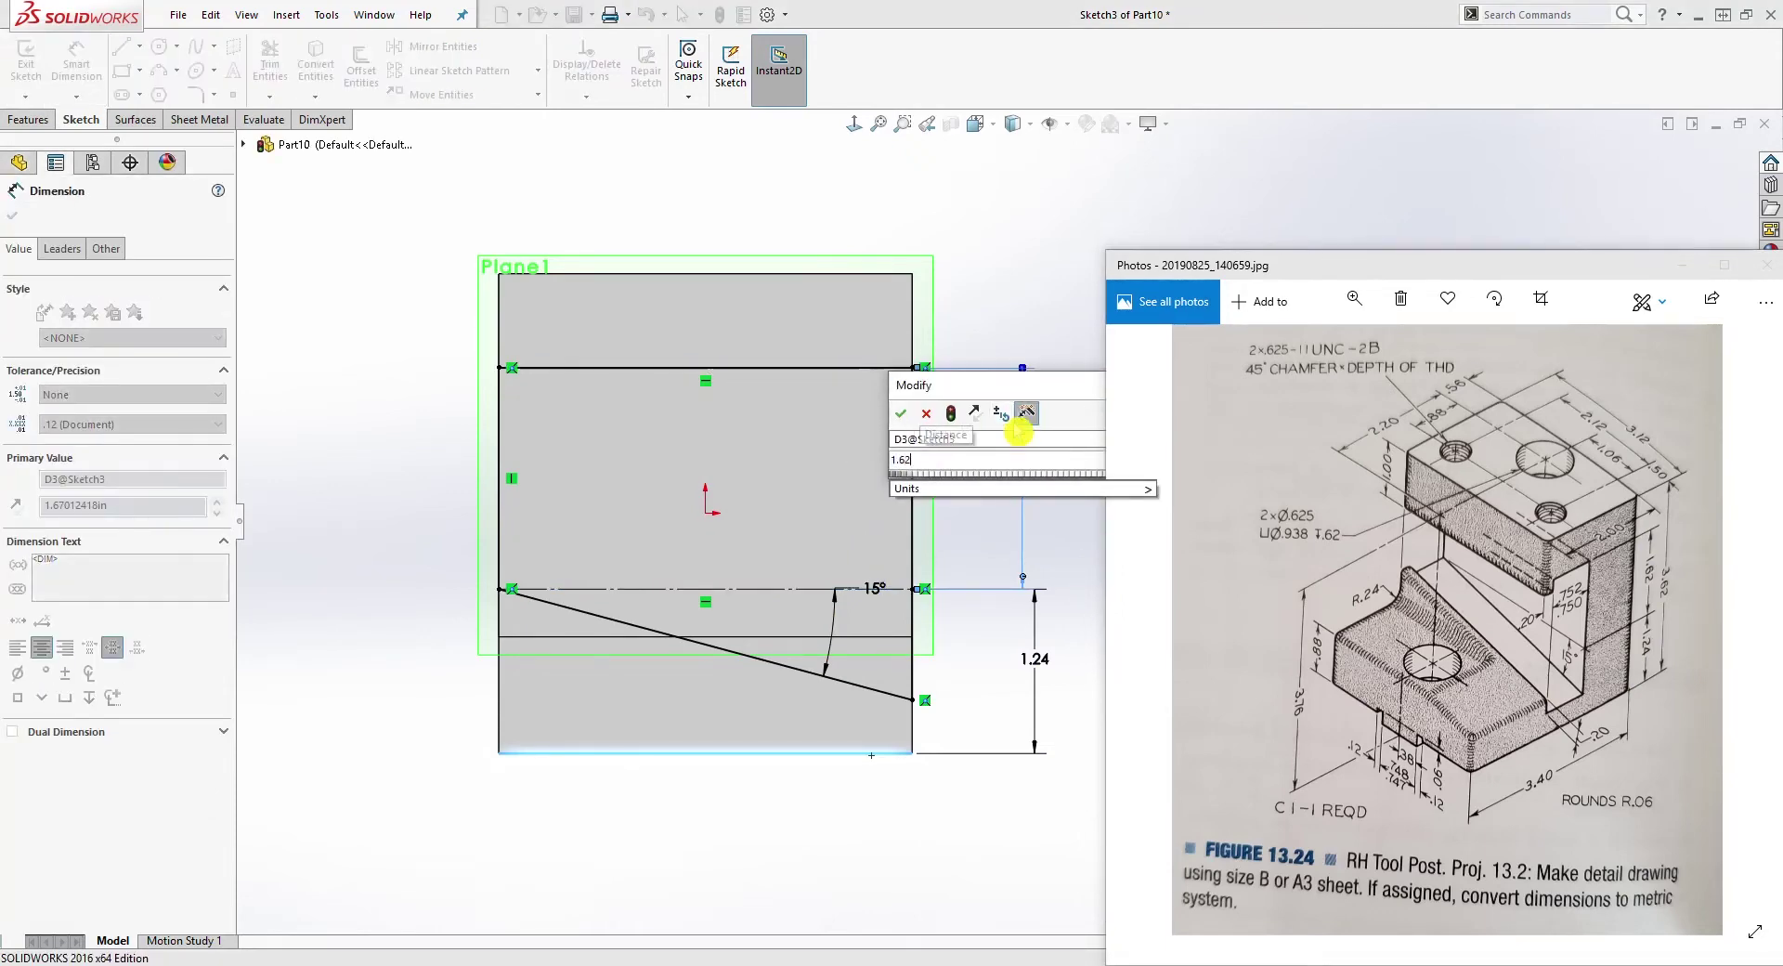
{"action": "key", "text": "Return"}
{"action": "left_click", "coordinate": [871, 592]}
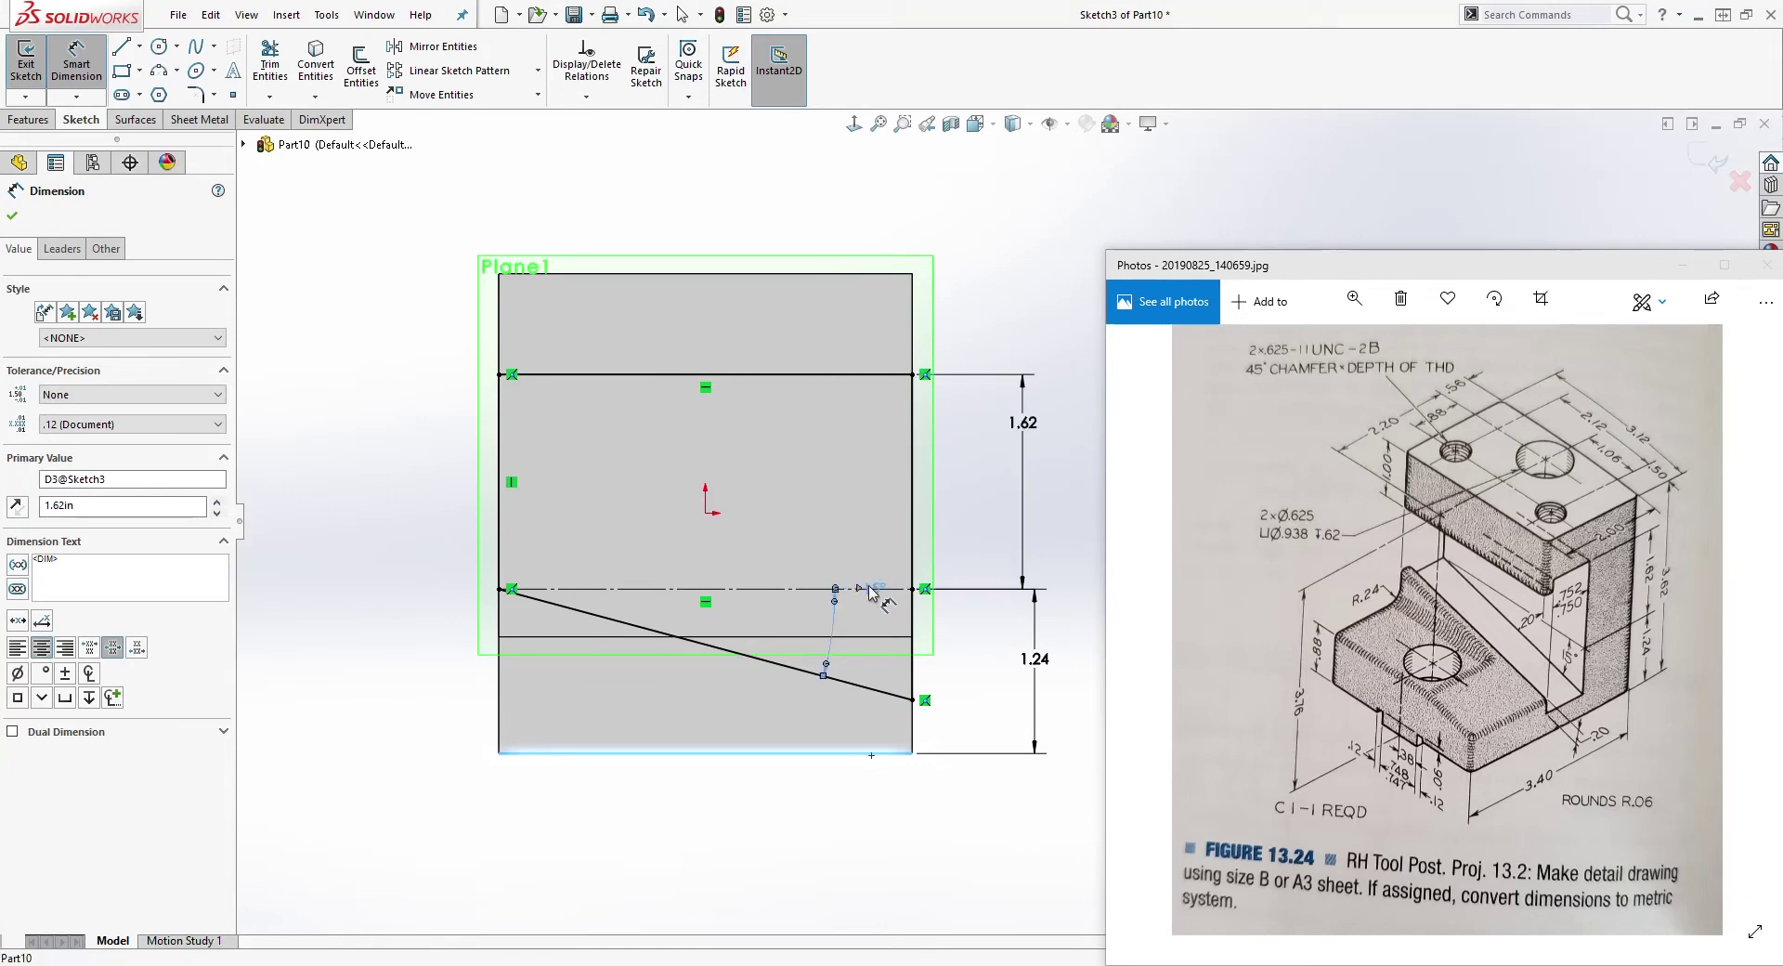
{"action": "key", "text": "Escape"}
{"action": "middle_click_drag", "start_coordinate": [892, 635], "coordinate": [860, 748]}
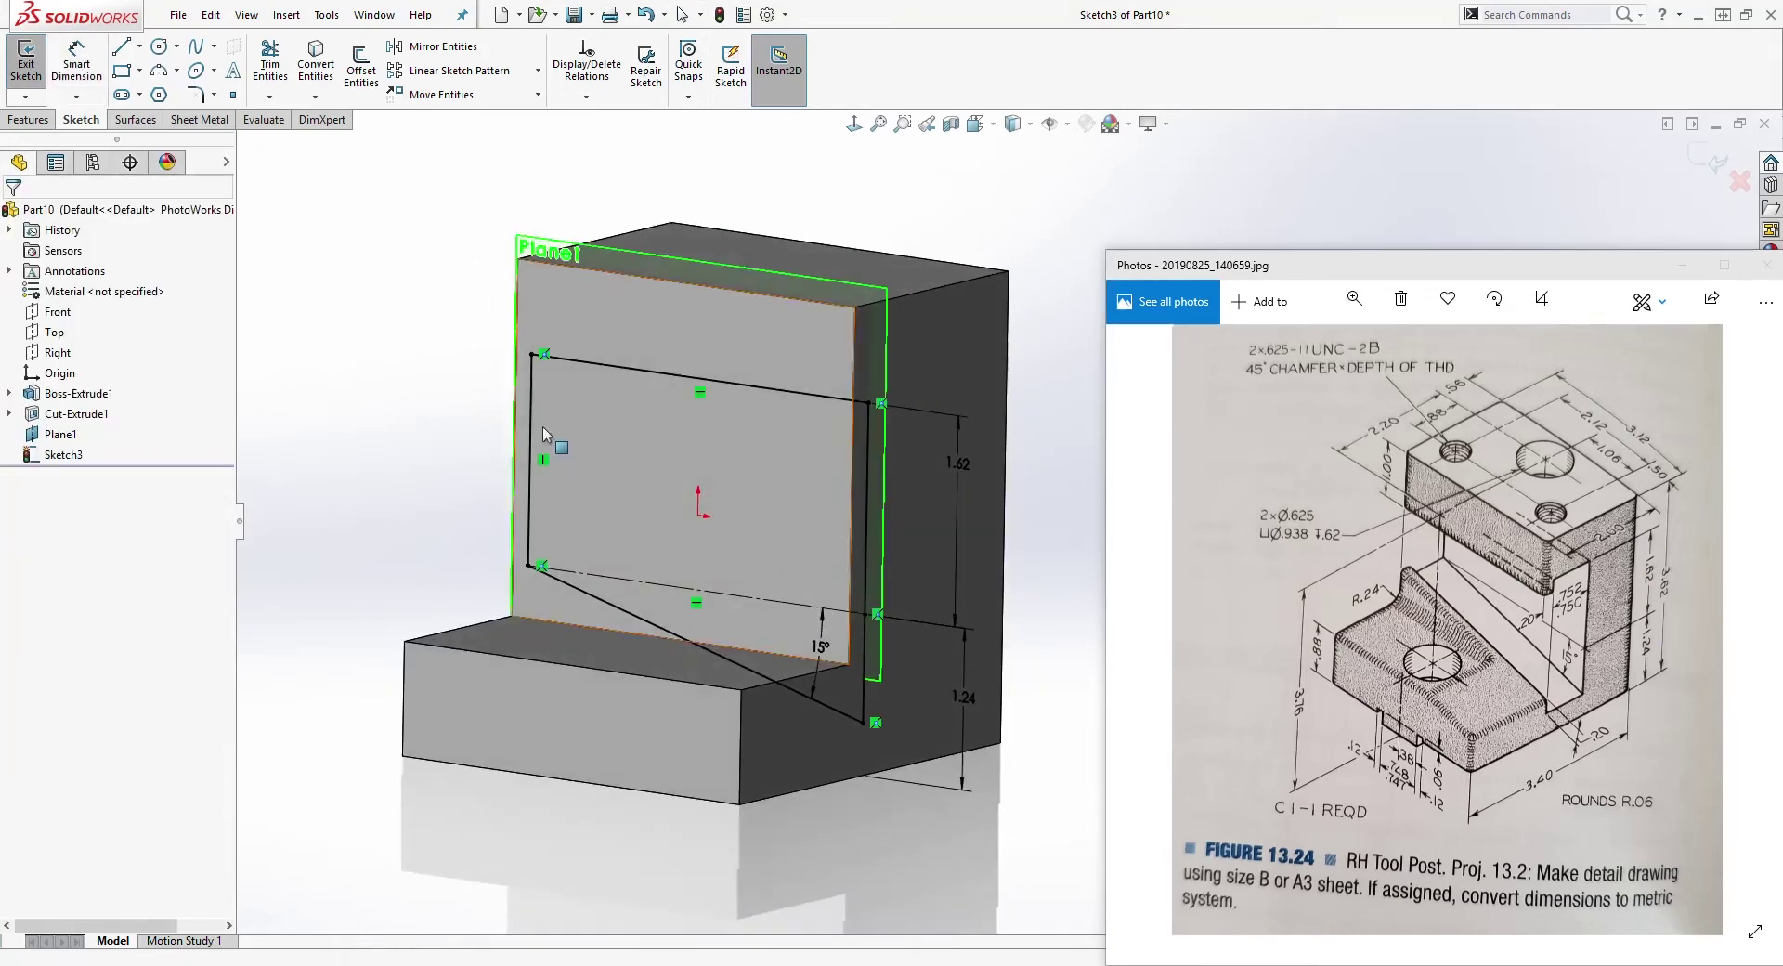
Step: Cut the Sketch3 profile blind 0.751 in deep into the upright
{"action": "left_click", "coordinate": [30, 119]}
{"action": "left_click", "coordinate": [283, 65]}
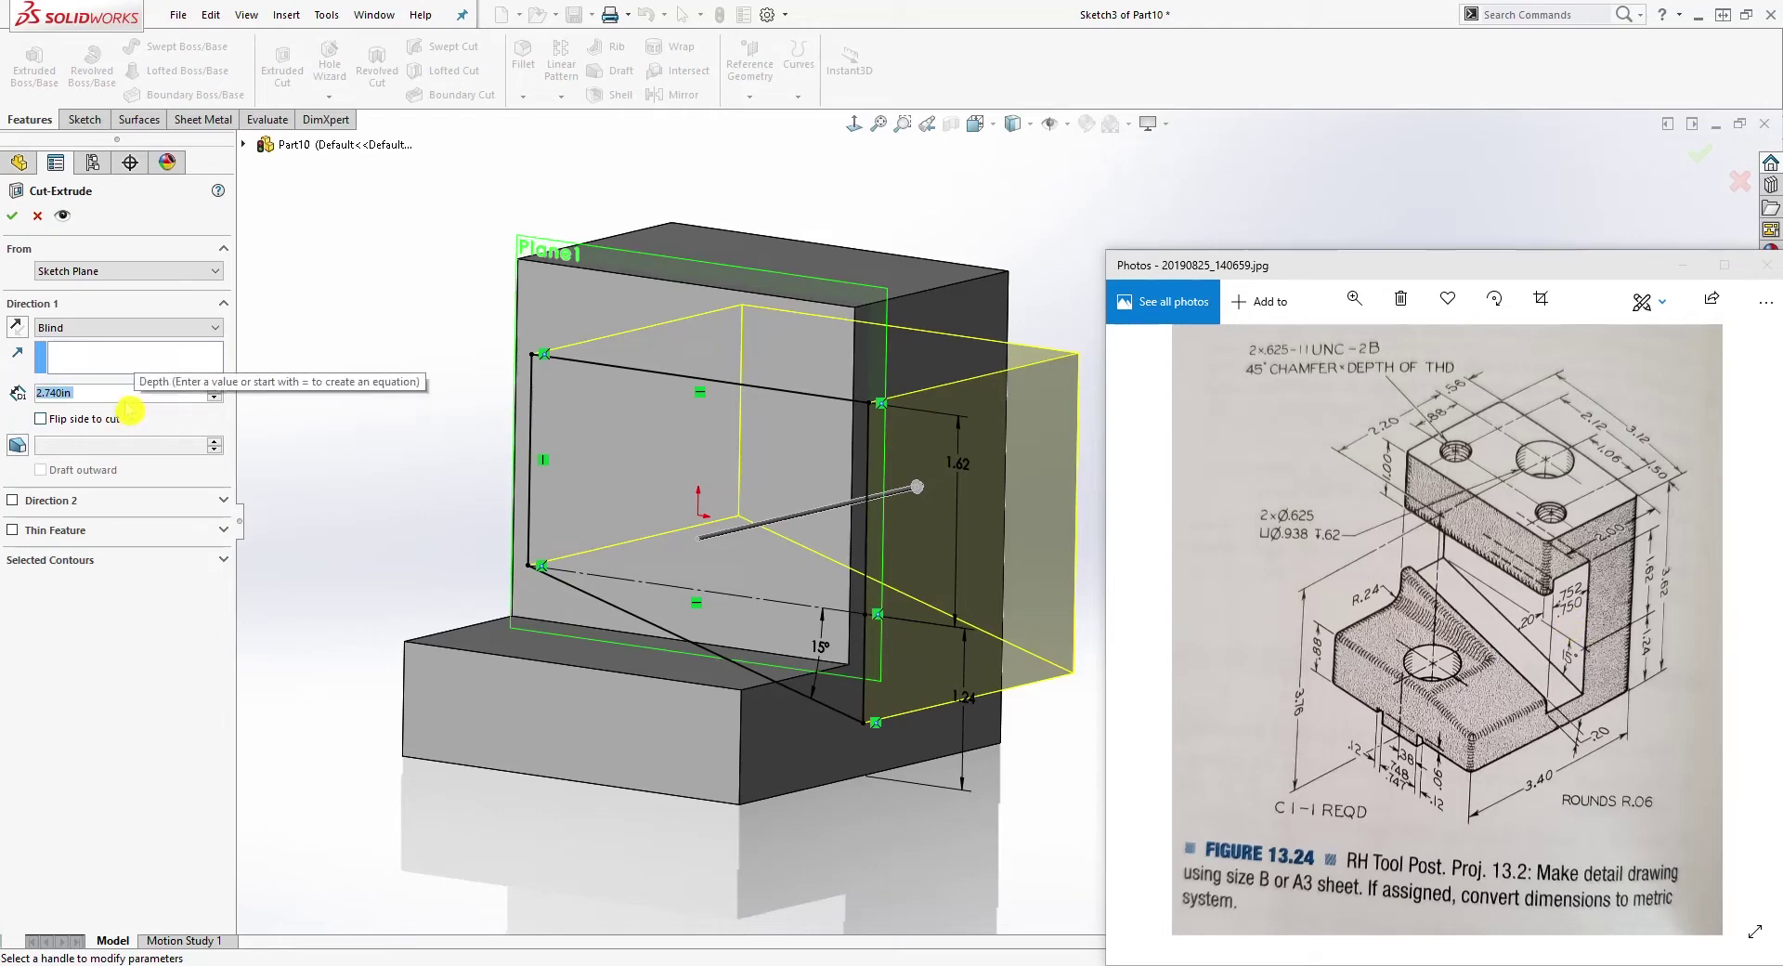
{"action": "key", "text": "BackSpace"}
{"action": "type", "text": ".7"}
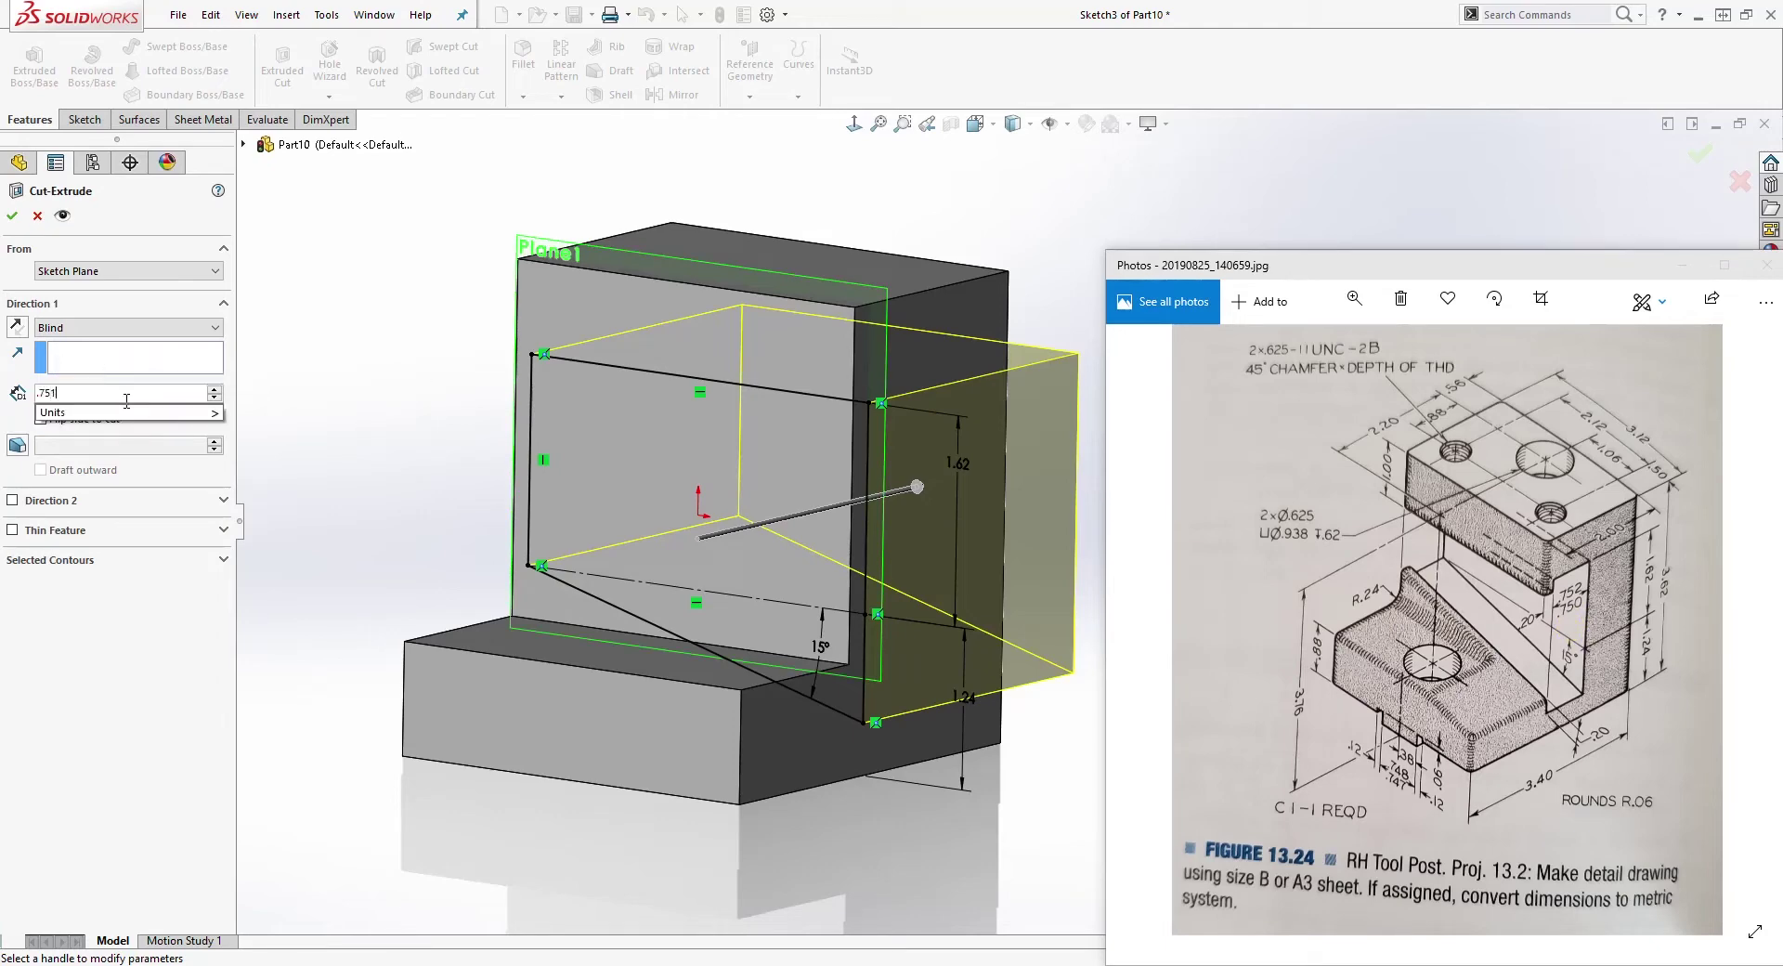
{"action": "type", "text": "51"}
{"action": "key", "text": "Down"}
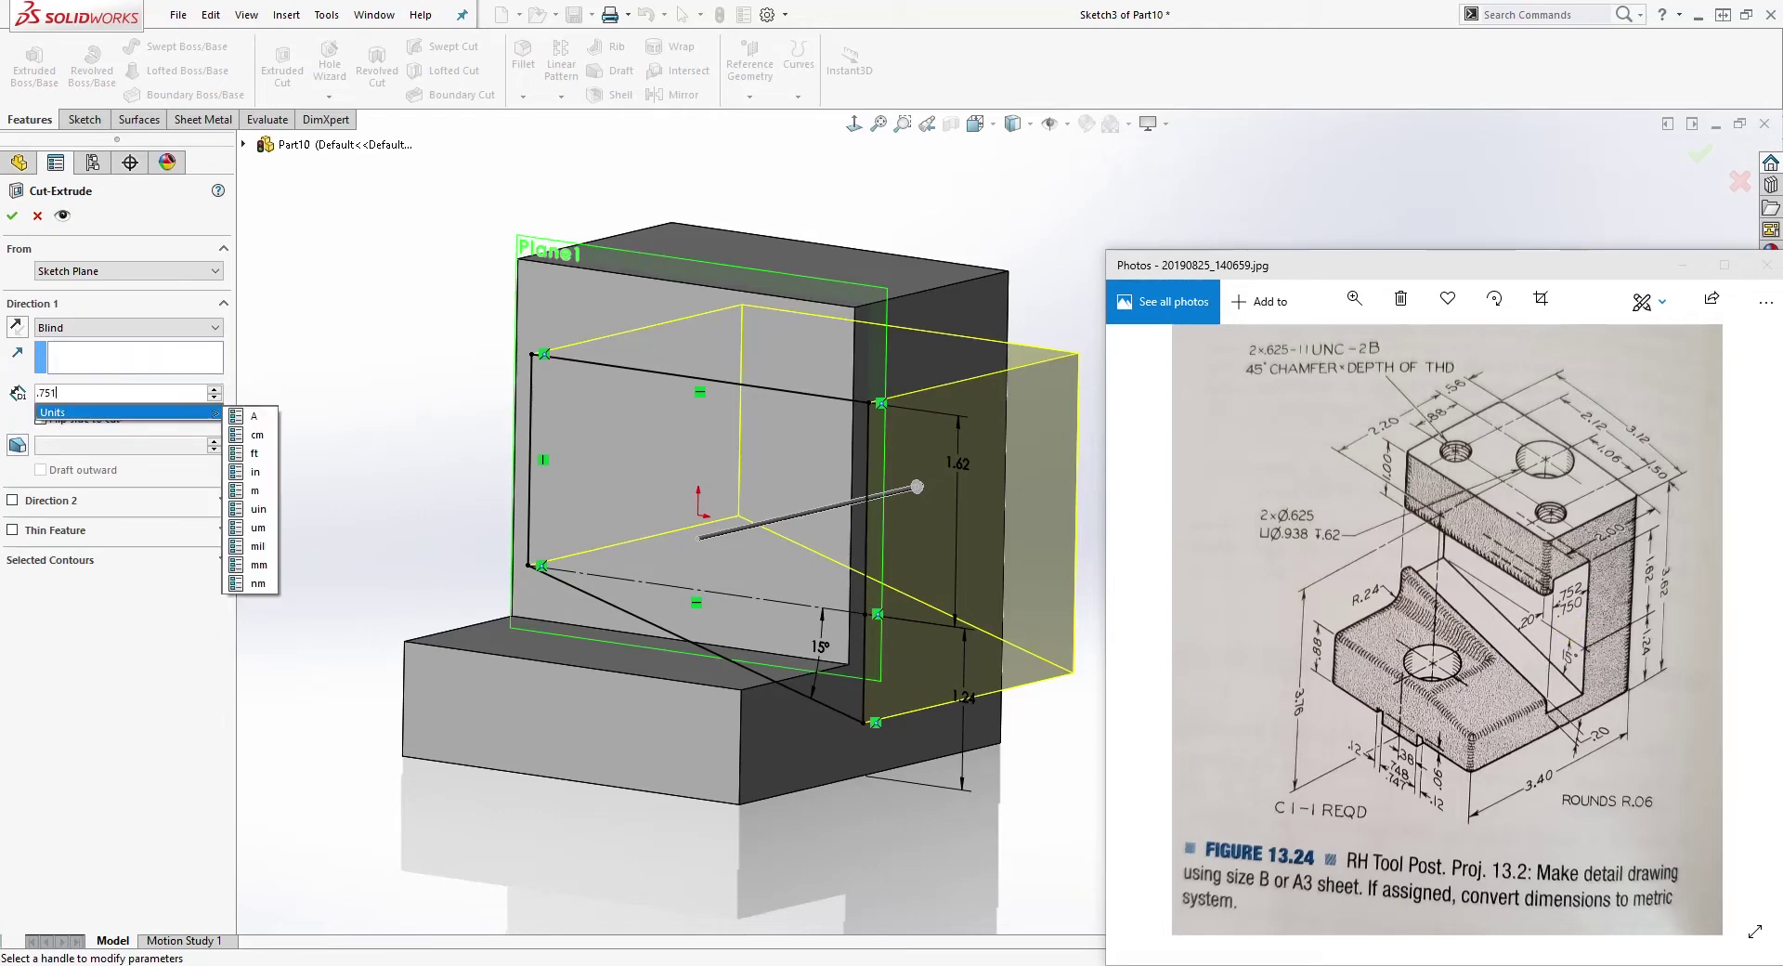
{"action": "key", "text": "Return"}
{"action": "left_click", "coordinate": [15, 218]}
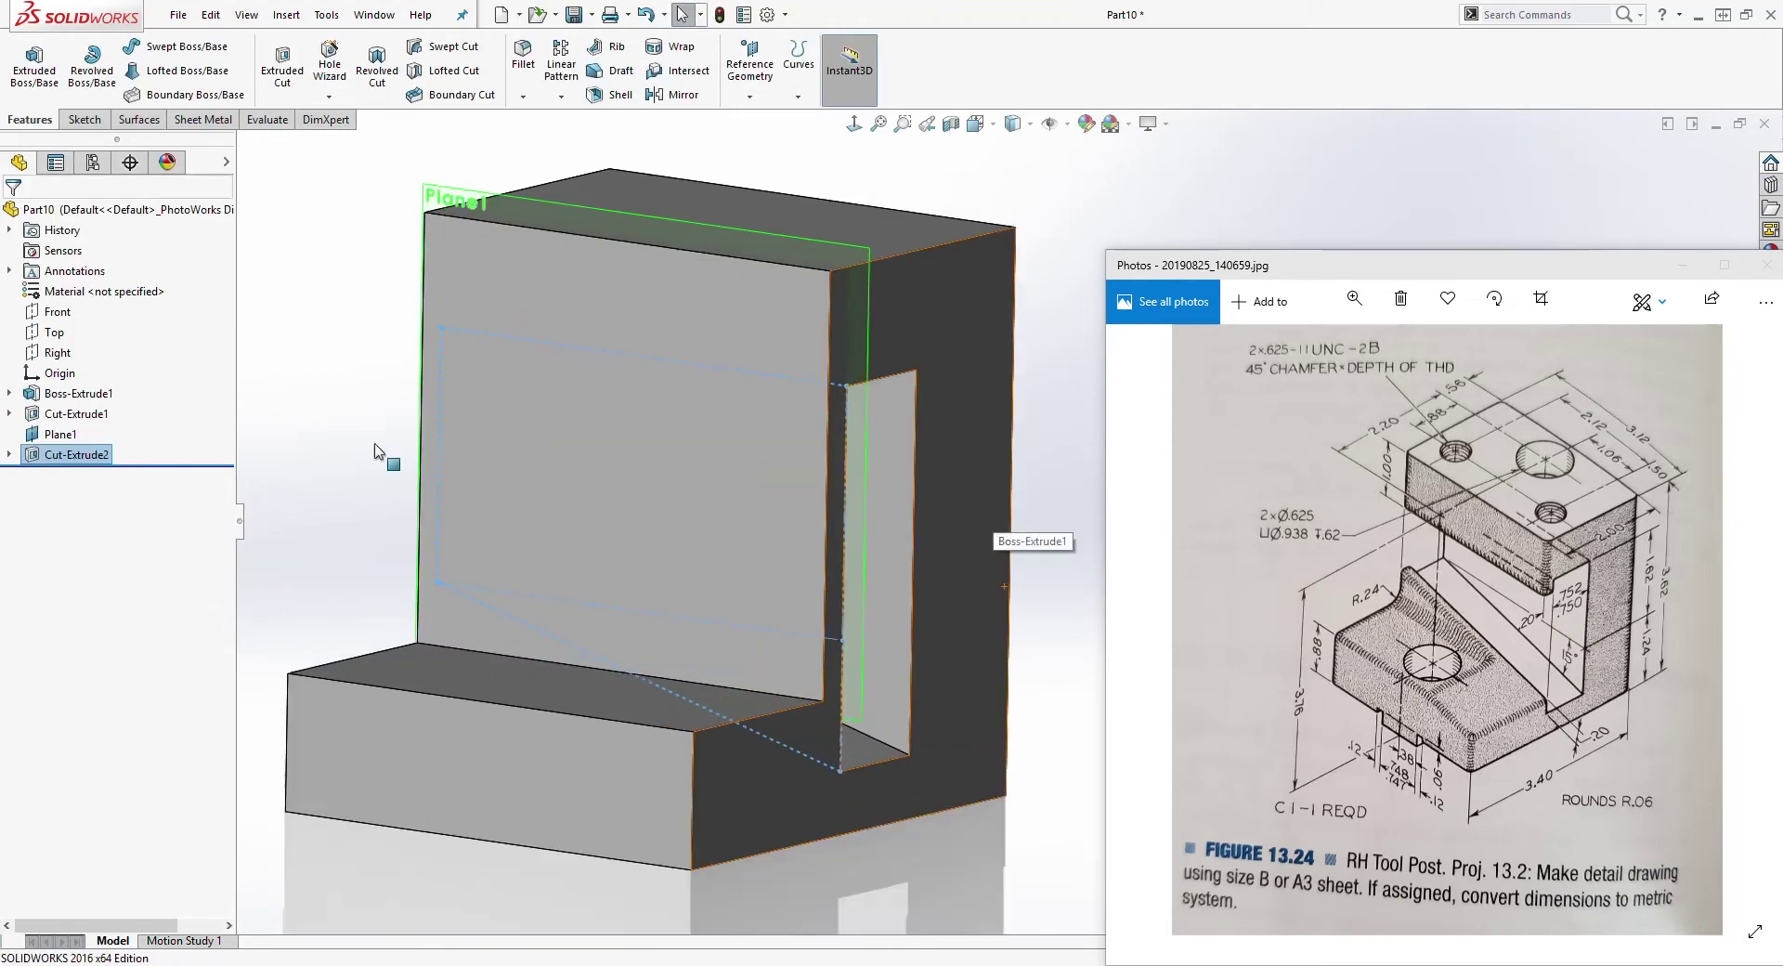
Step: Hide Plane1 and orbit the part to inspect the slanted slot through the upright
{"action": "middle_click_drag", "start_coordinate": [832, 525], "coordinate": [918, 496]}
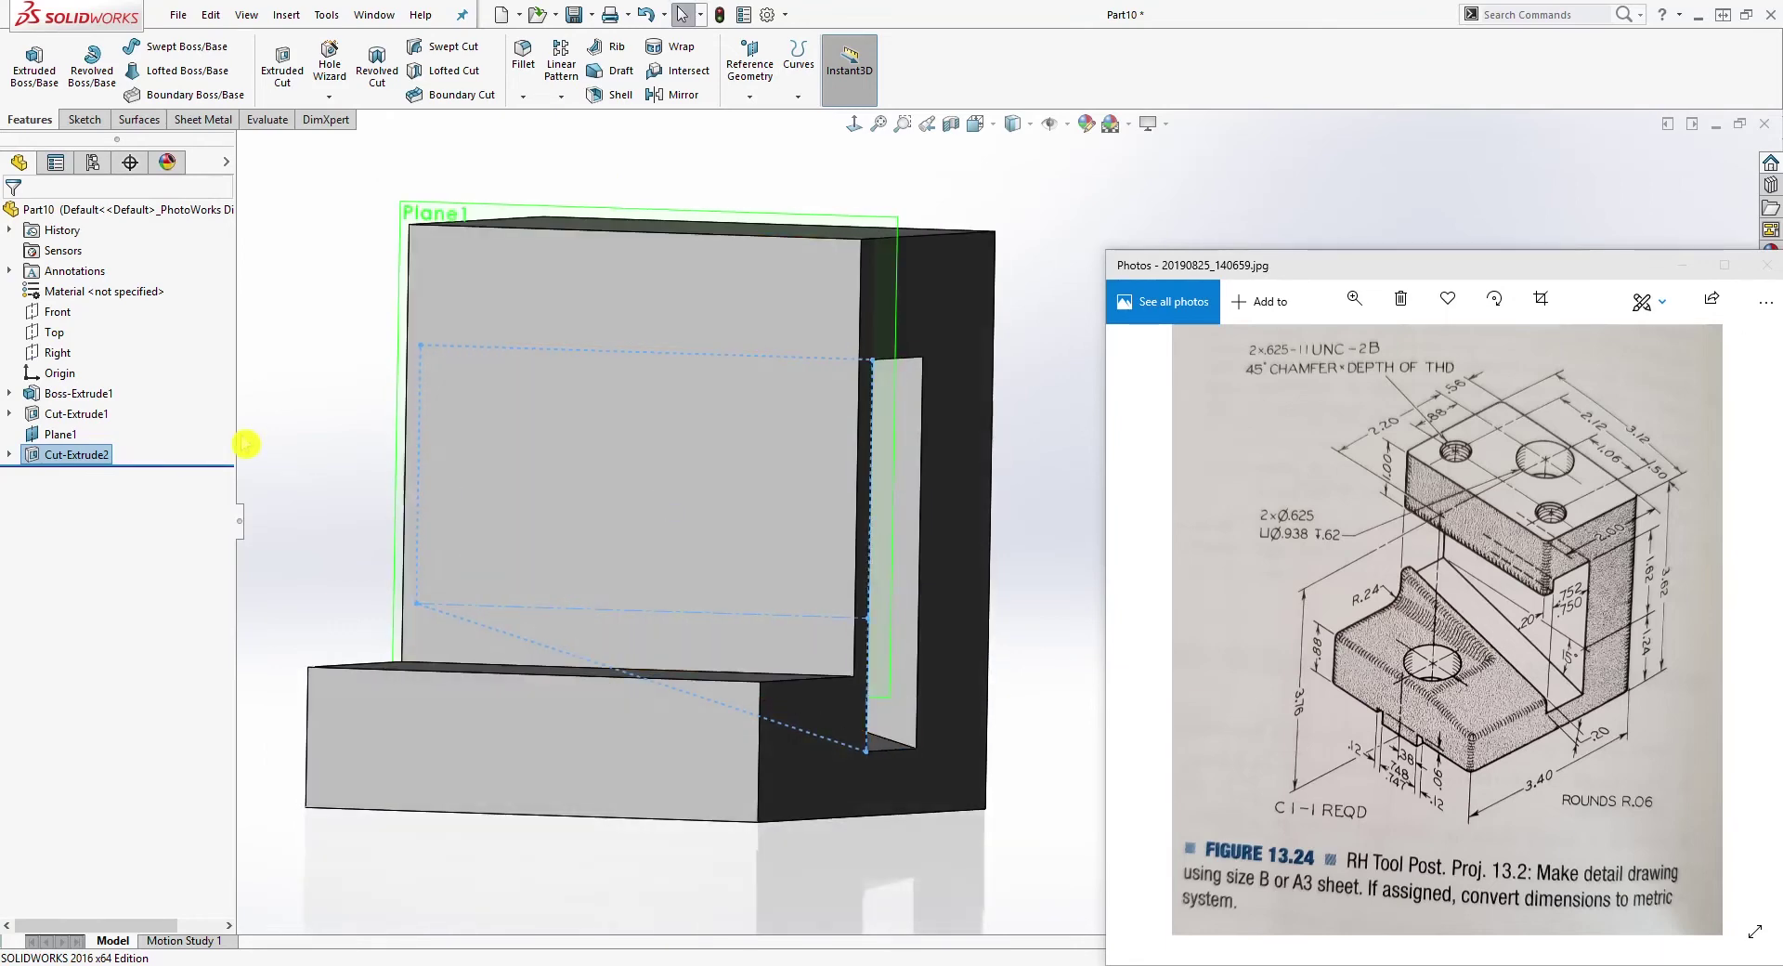
{"action": "right_click", "coordinate": [69, 456]}
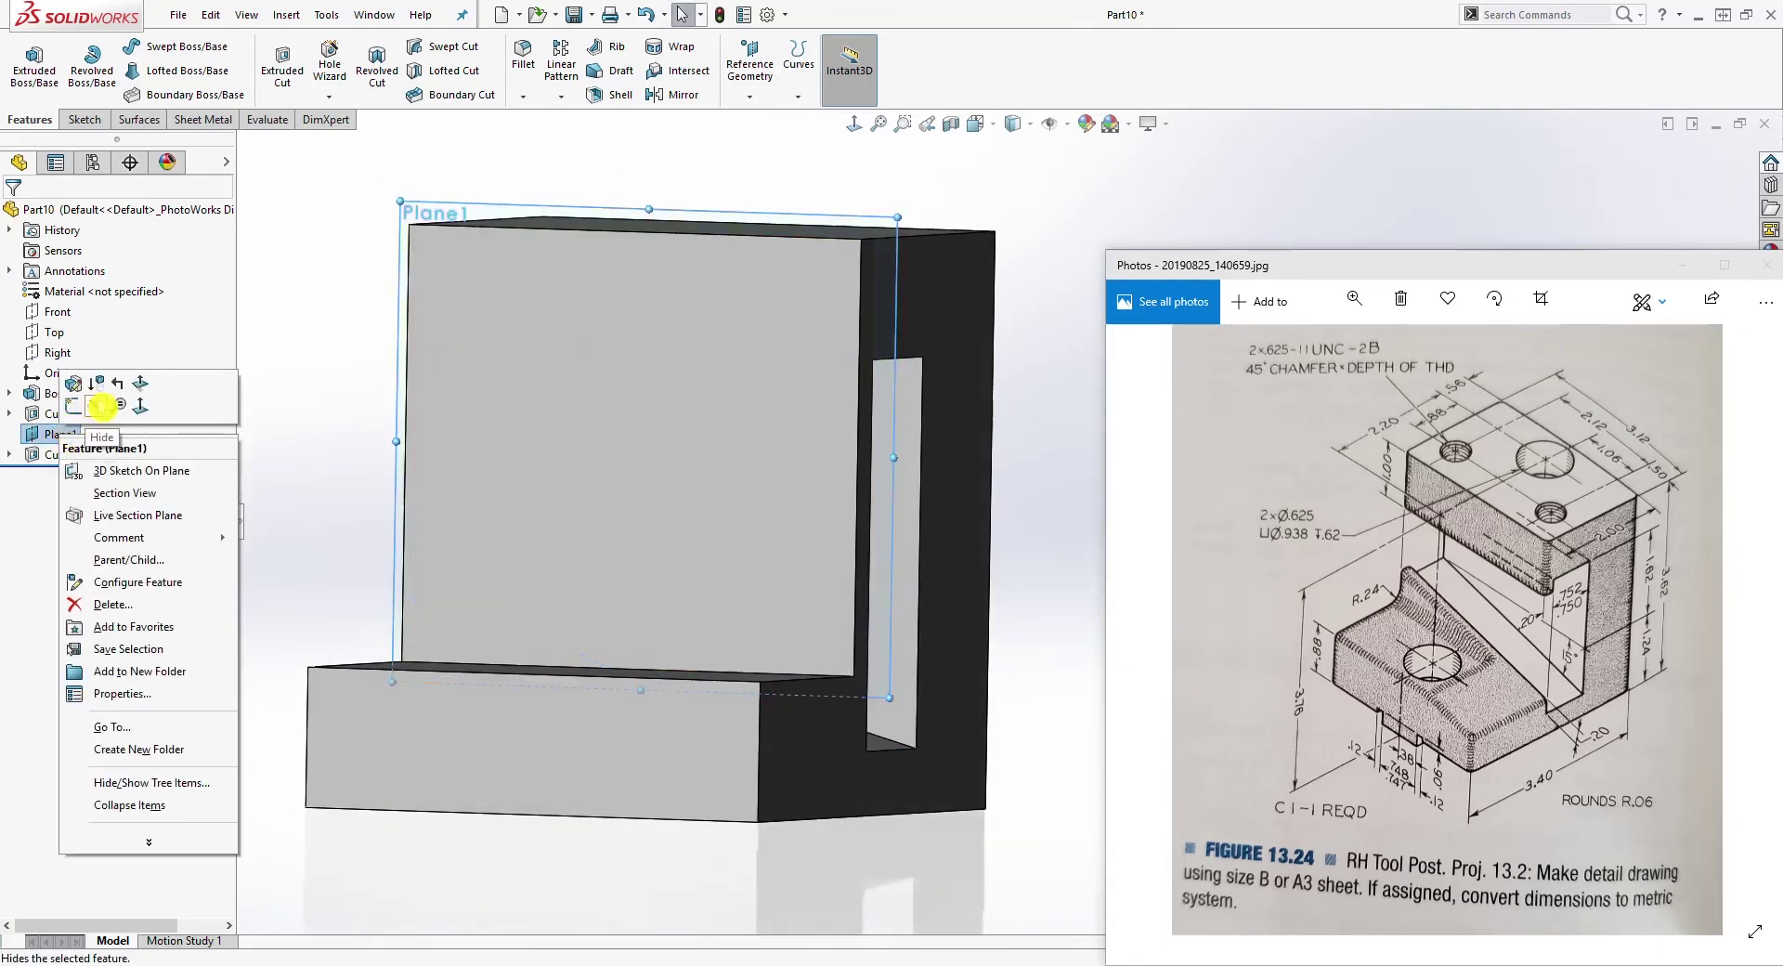
{"action": "left_click", "coordinate": [108, 402]}
{"action": "middle_click_drag", "start_coordinate": [606, 445], "coordinate": [956, 628]}
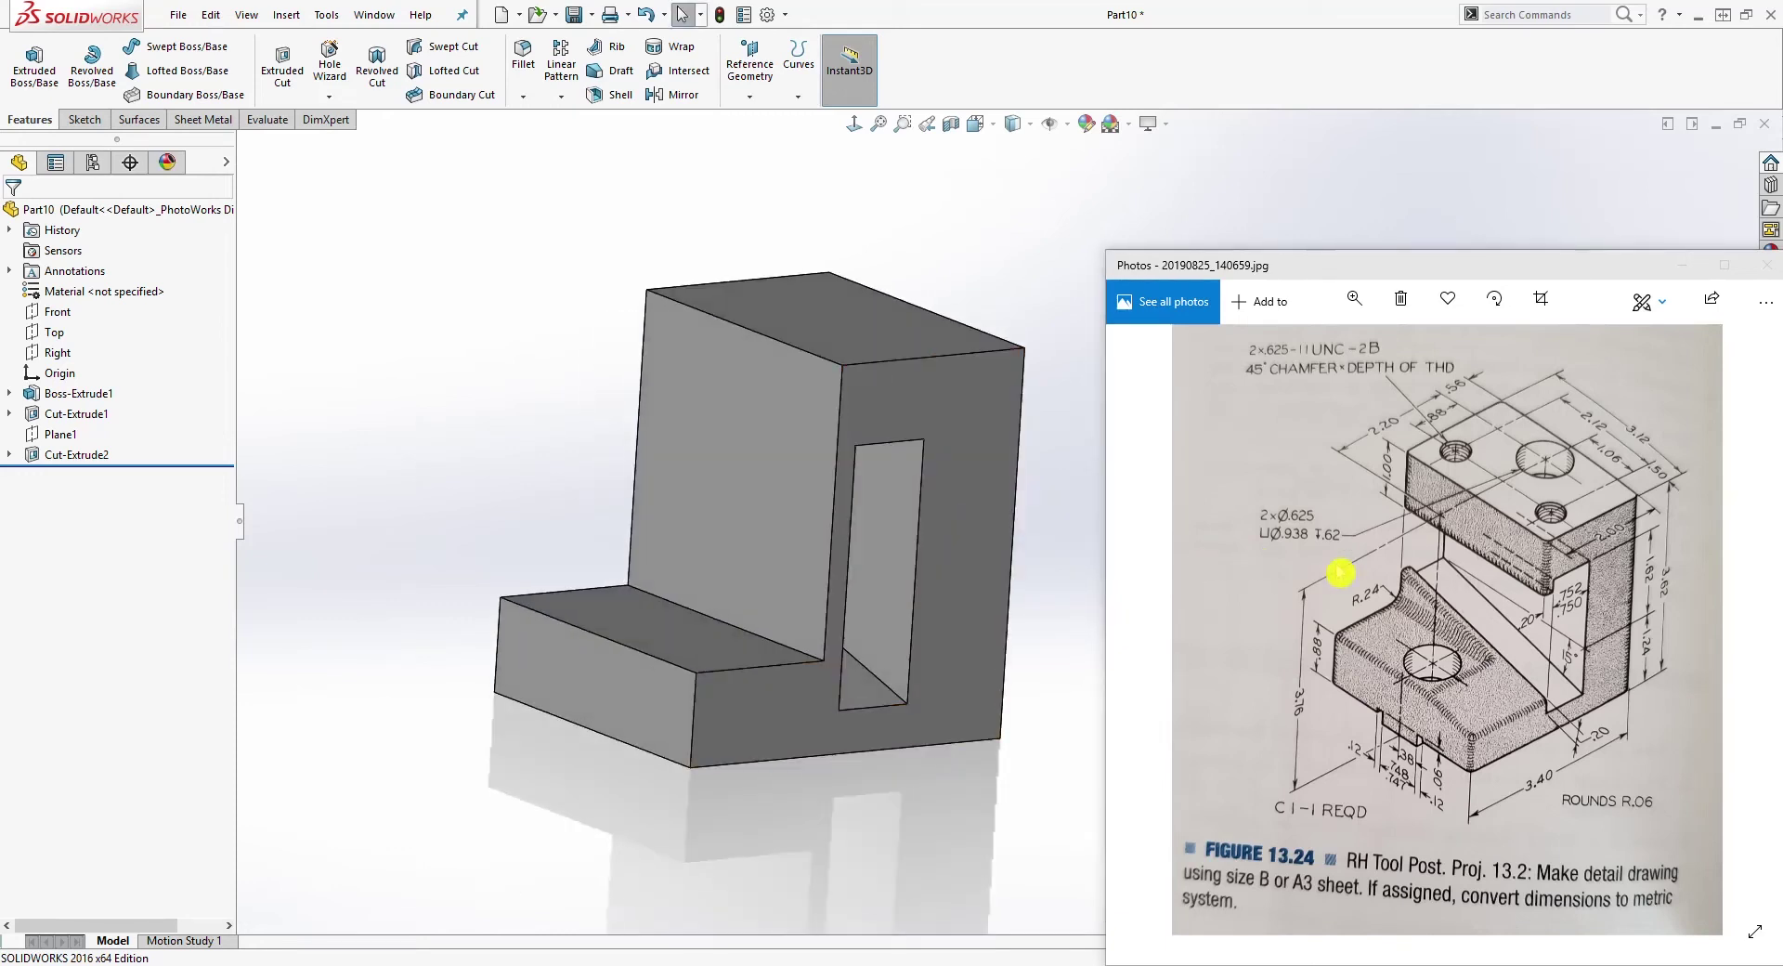
{"action": "middle_click_drag", "start_coordinate": [875, 459], "coordinate": [716, 496]}
{"action": "middle_click_drag", "start_coordinate": [837, 537], "coordinate": [740, 589]}
Step: Start a new sketch, Sketch4, on the slot's side face
{"action": "left_click", "coordinate": [738, 530]}
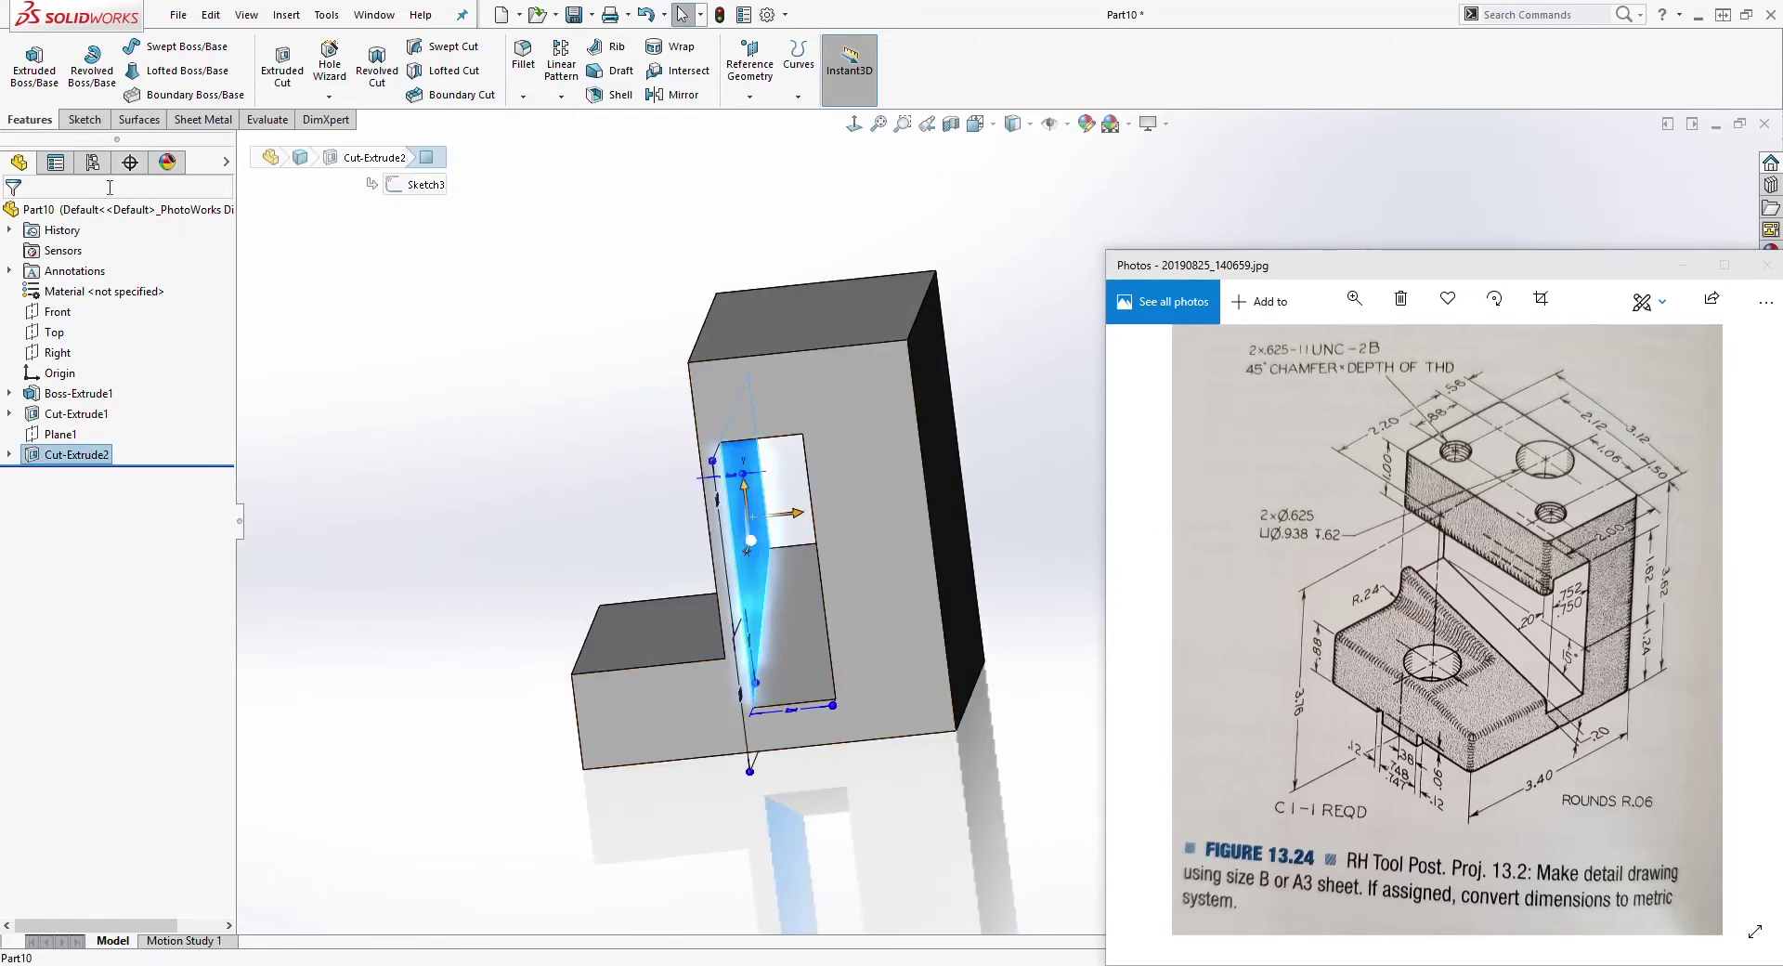
{"action": "left_click", "coordinate": [82, 120]}
{"action": "left_click", "coordinate": [27, 60]}
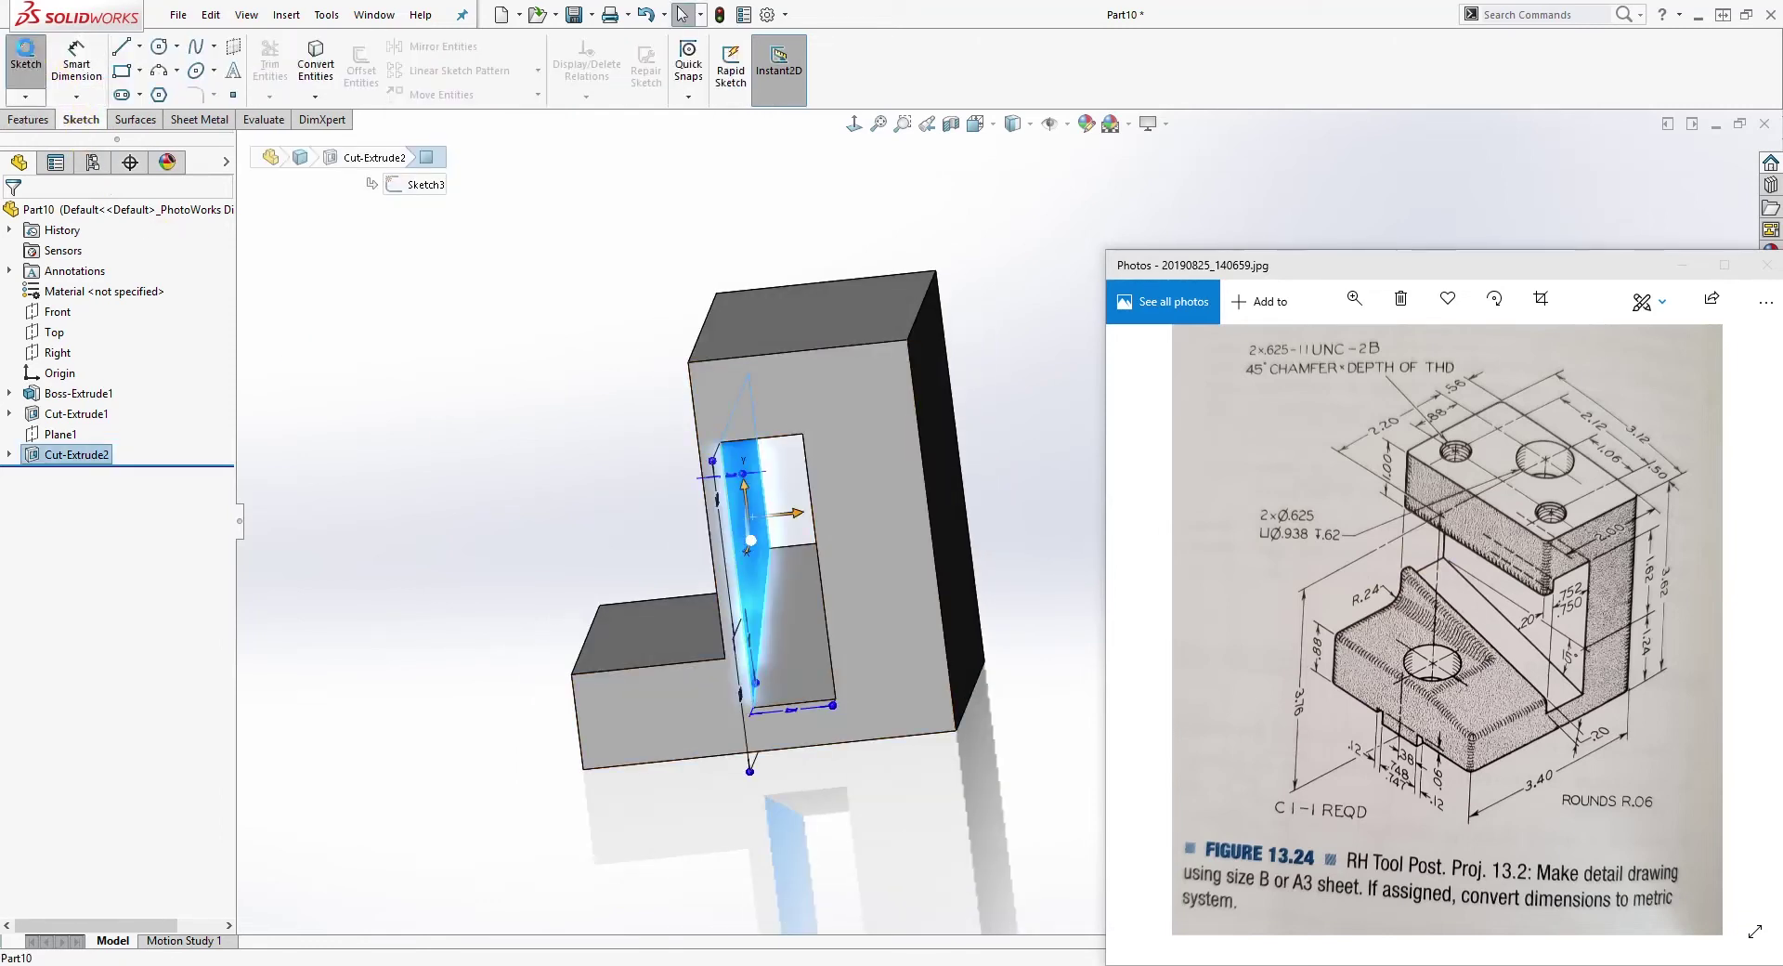
Step: View the sketch face straight on with Normal To and zoom it to fit
{"action": "left_click", "coordinate": [854, 125]}
{"action": "left_click", "coordinate": [854, 124]}
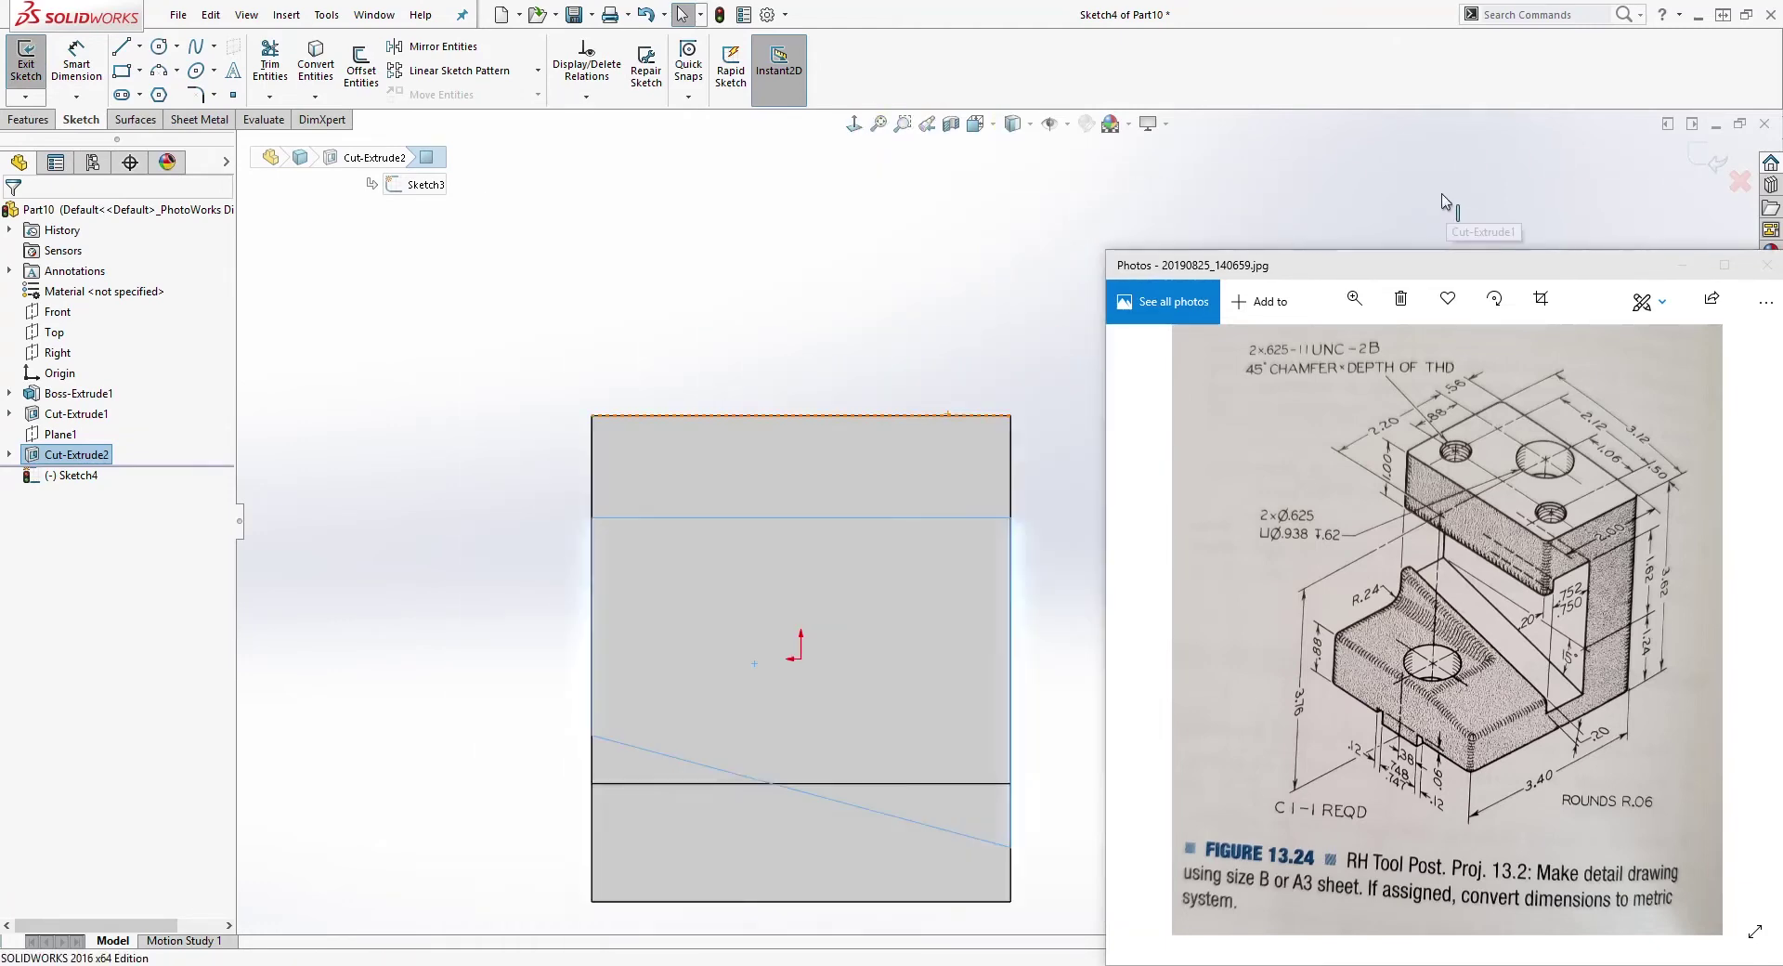
{"action": "scroll", "coordinate": [987, 748], "scroll_direction": "down", "scroll_amount": 2}
{"action": "scroll", "coordinate": [838, 782], "scroll_direction": "down", "scroll_amount": 1}
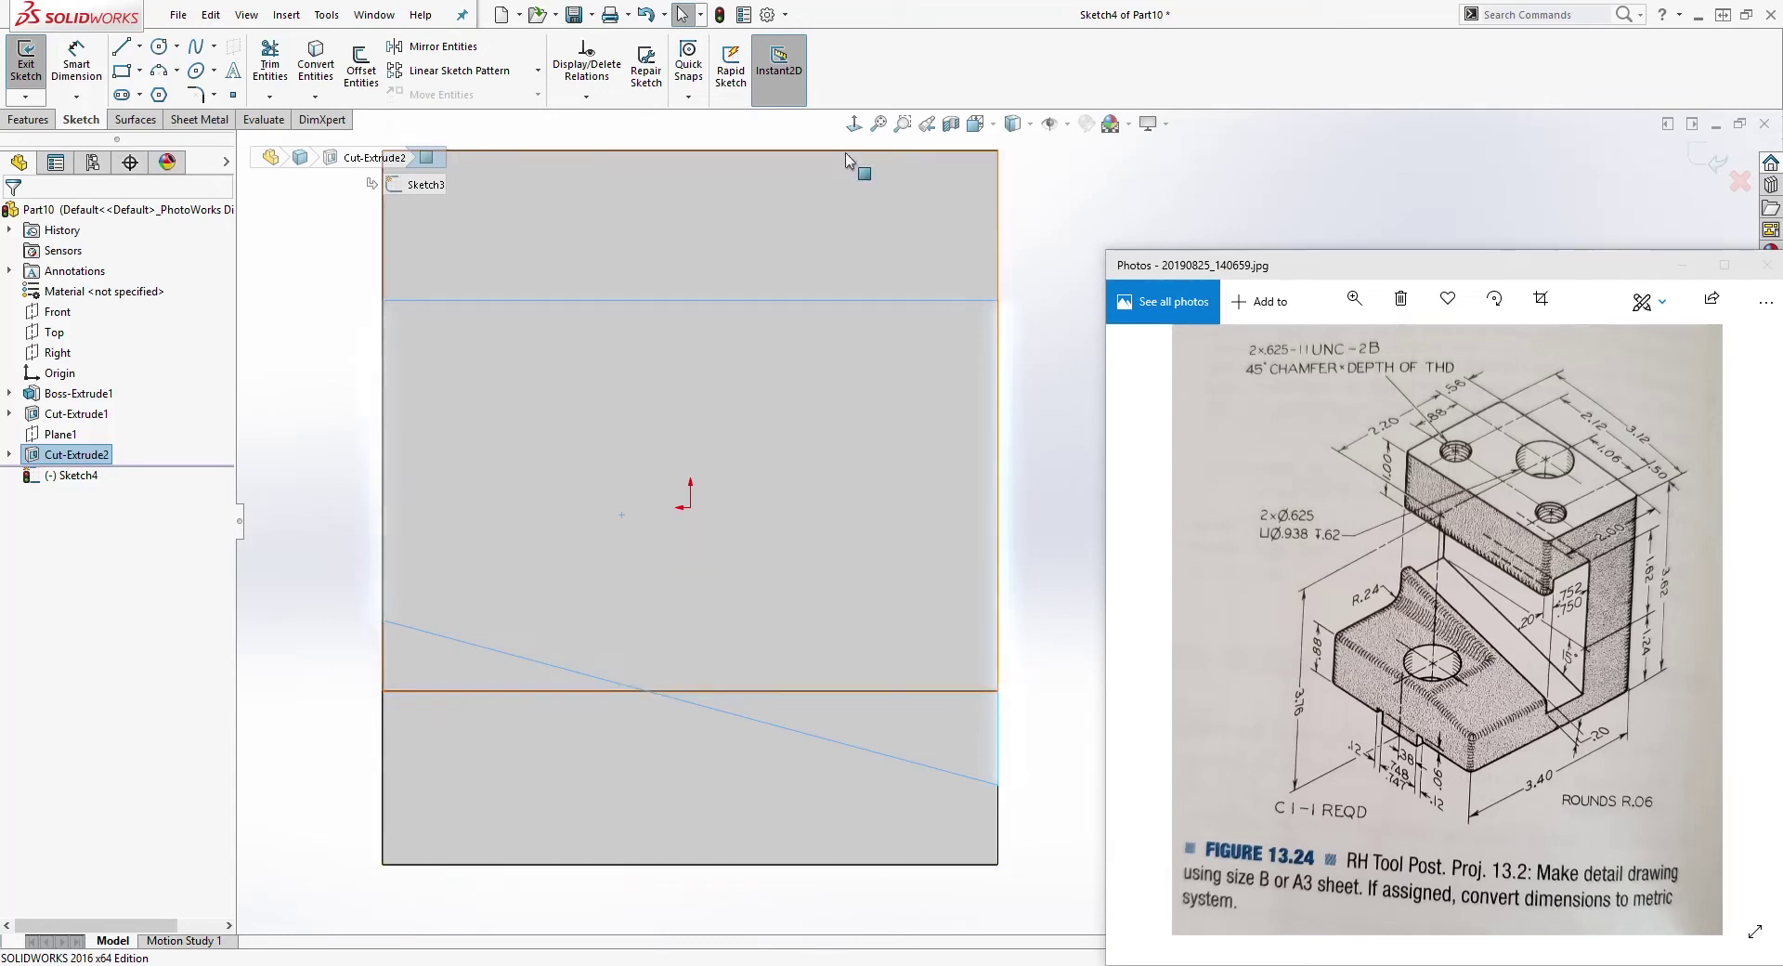
{"action": "left_click", "coordinate": [854, 126]}
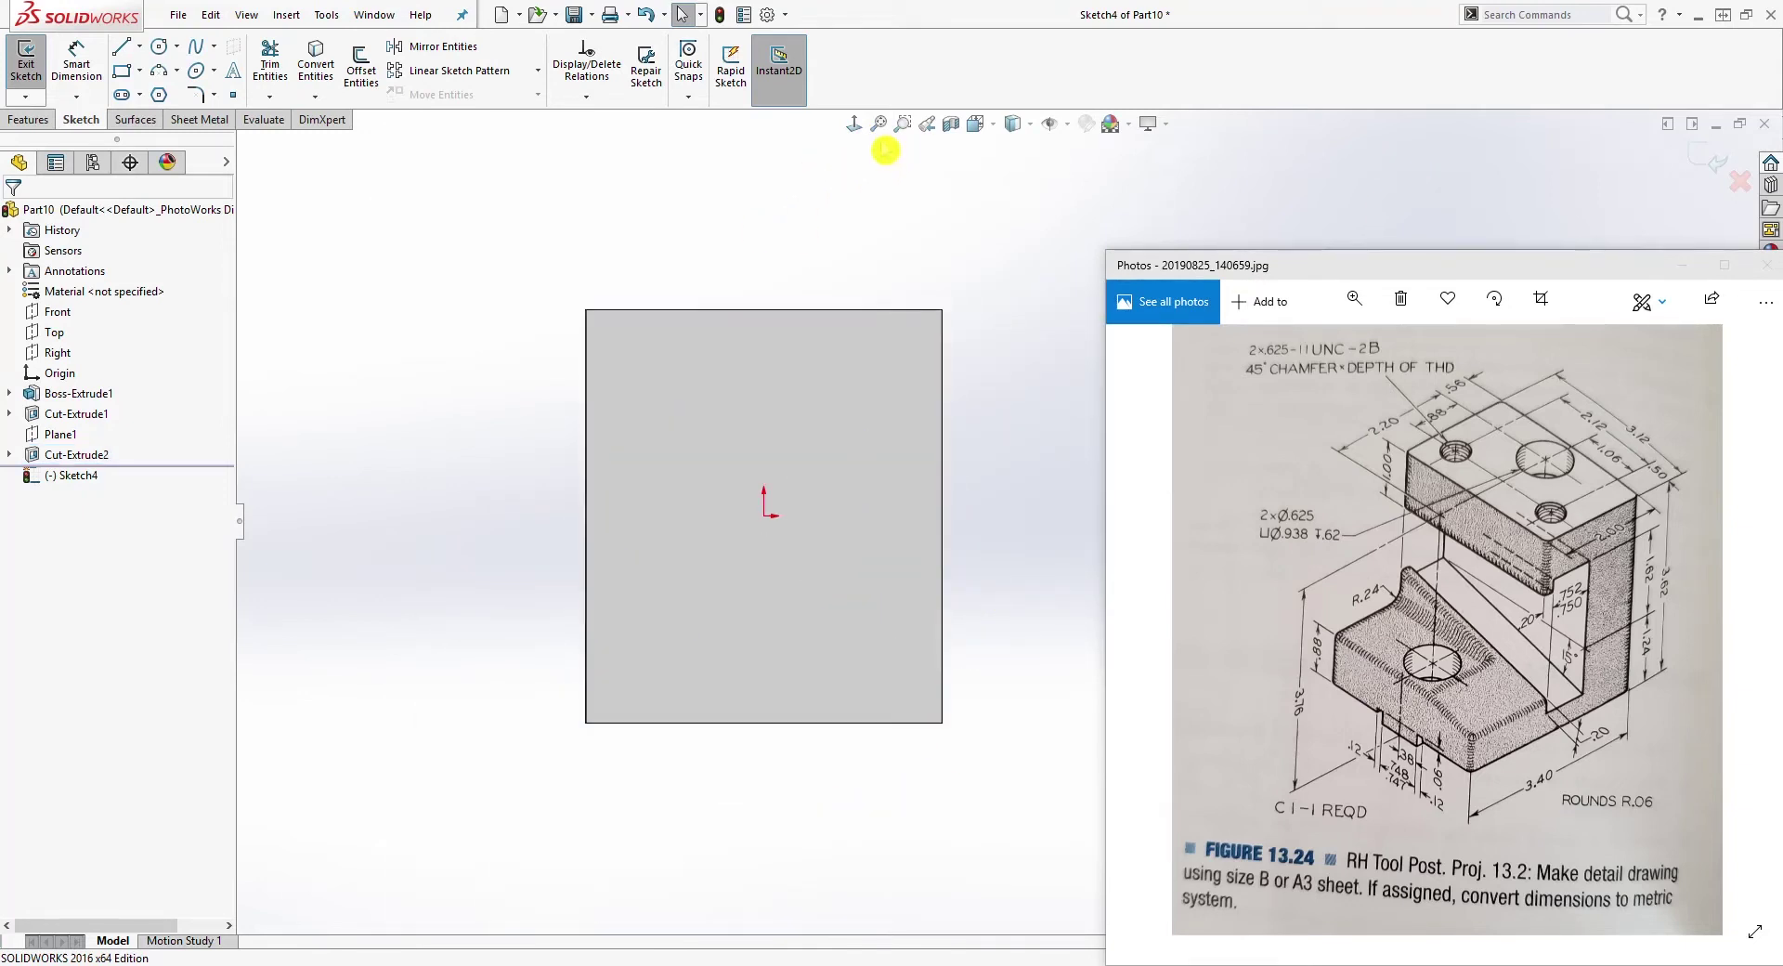
{"action": "left_click", "coordinate": [854, 124]}
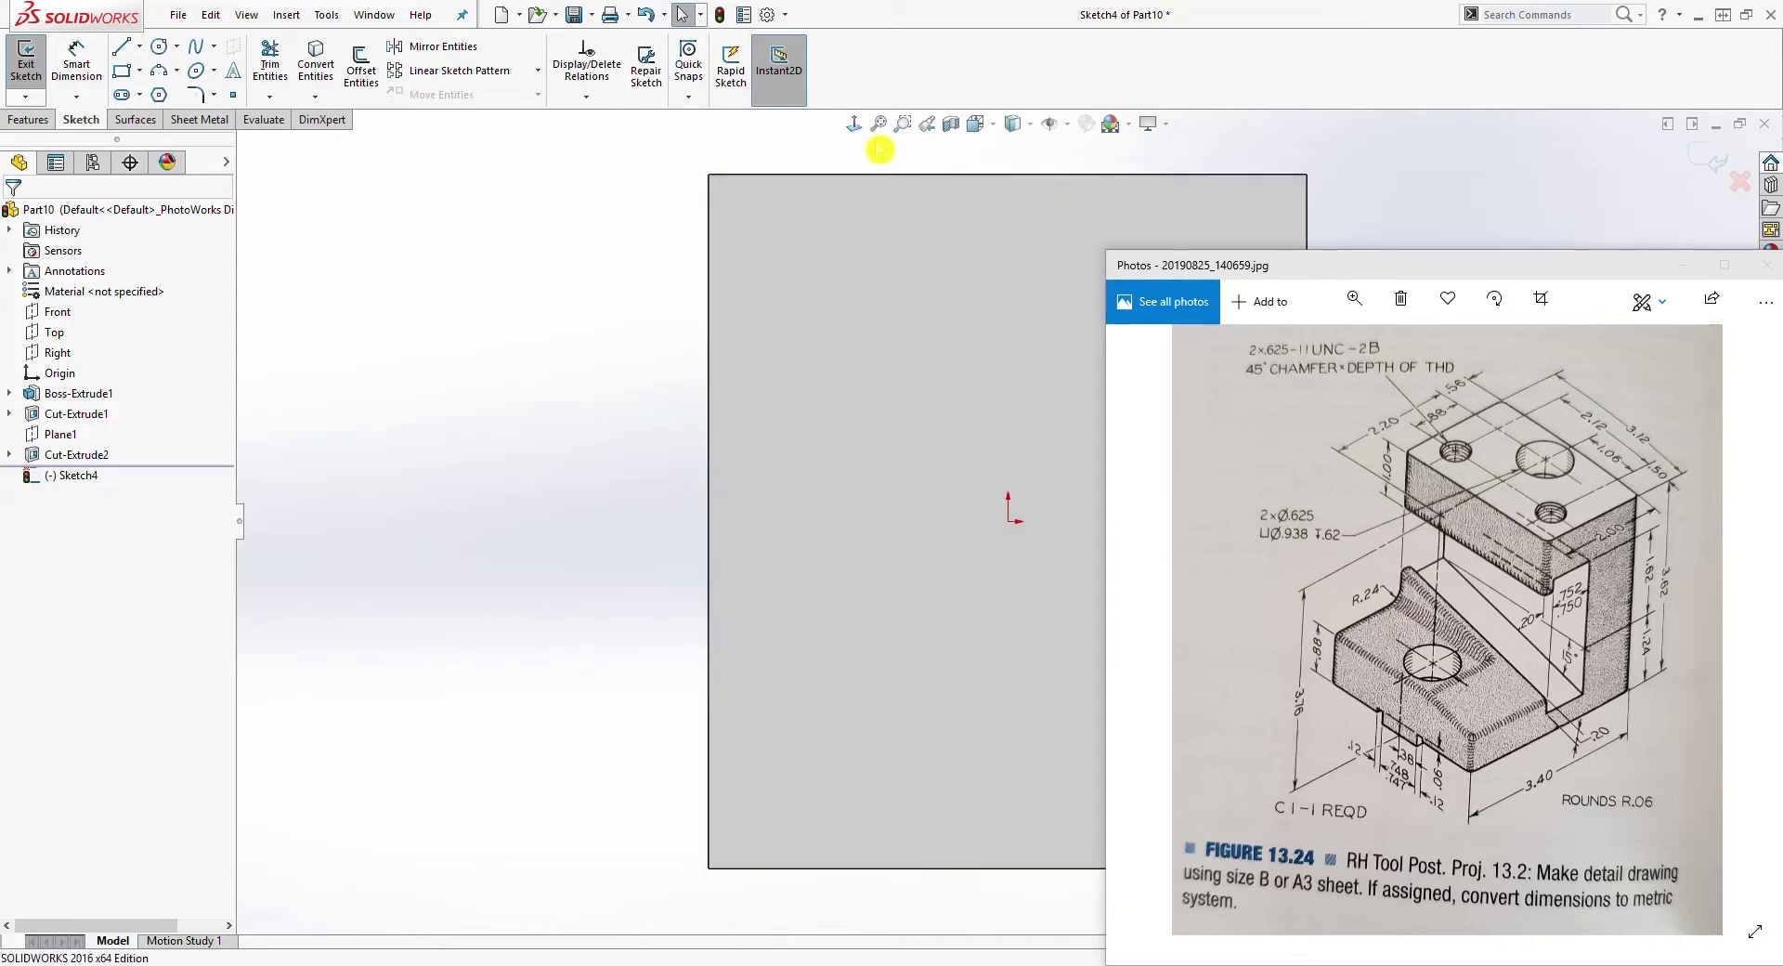
{"action": "left_click", "coordinate": [853, 124]}
{"action": "scroll", "coordinate": [793, 461], "scroll_direction": "down", "scroll_amount": 5}
{"action": "scroll", "coordinate": [1003, 617], "scroll_direction": "up", "scroll_amount": 5}
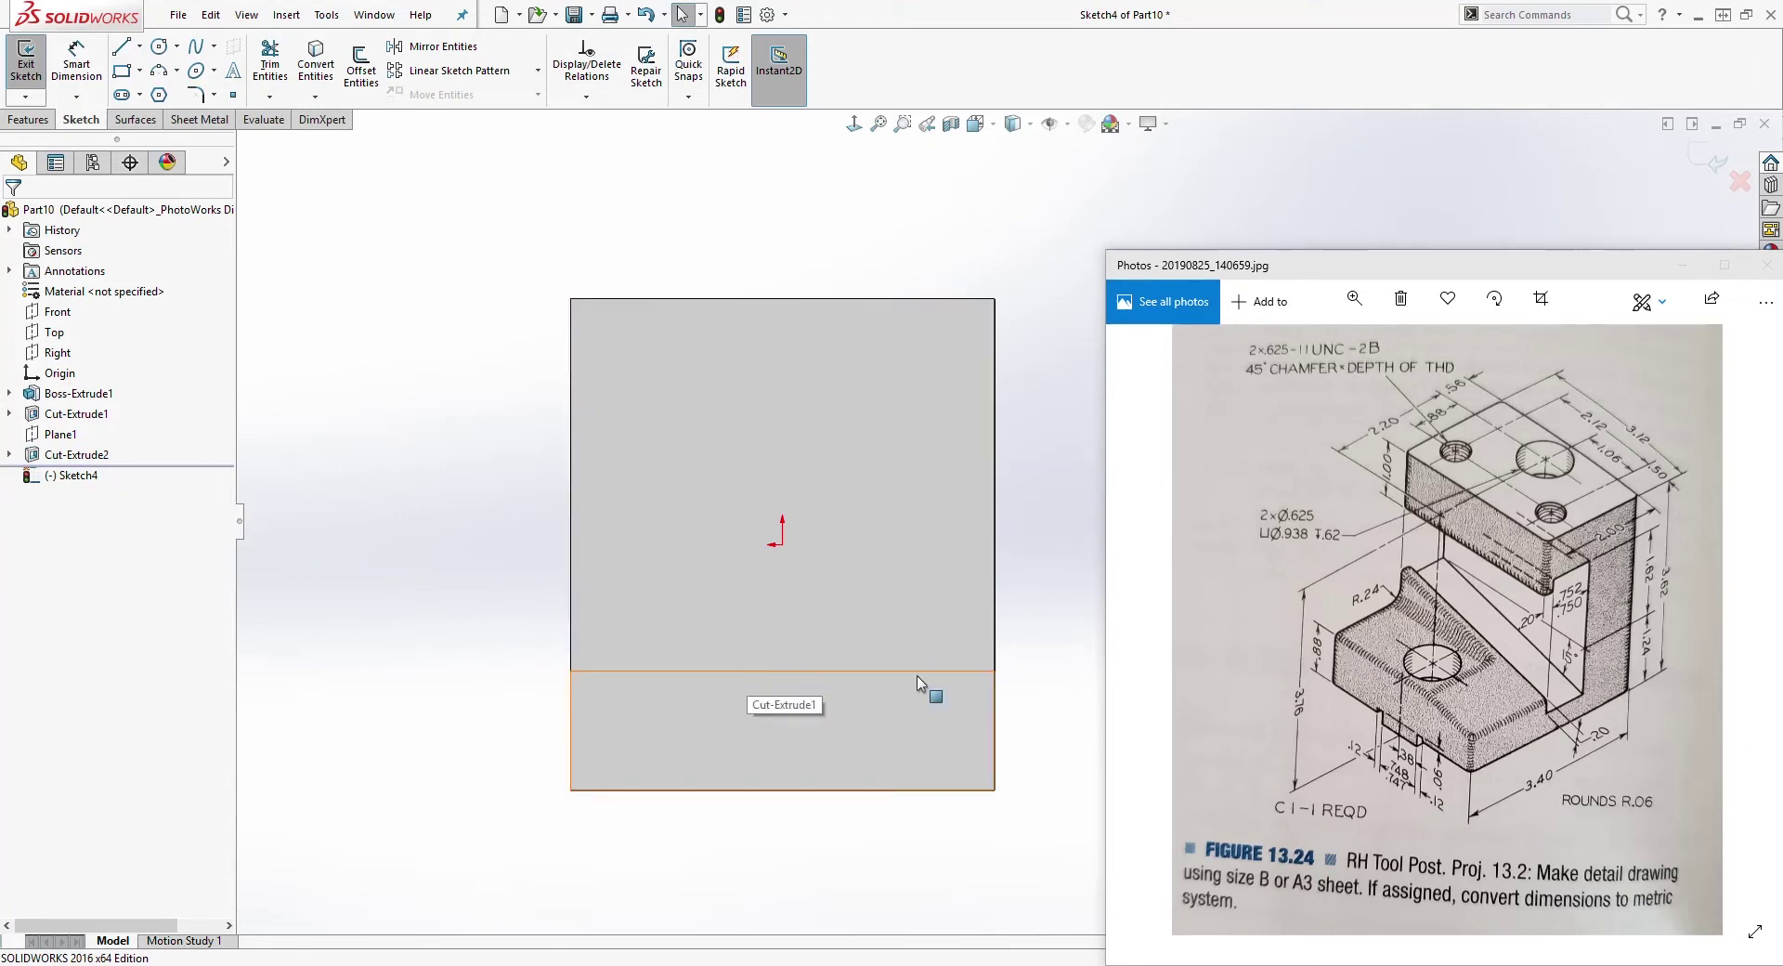
{"action": "scroll", "coordinate": [1055, 592], "scroll_direction": "down", "scroll_amount": 2}
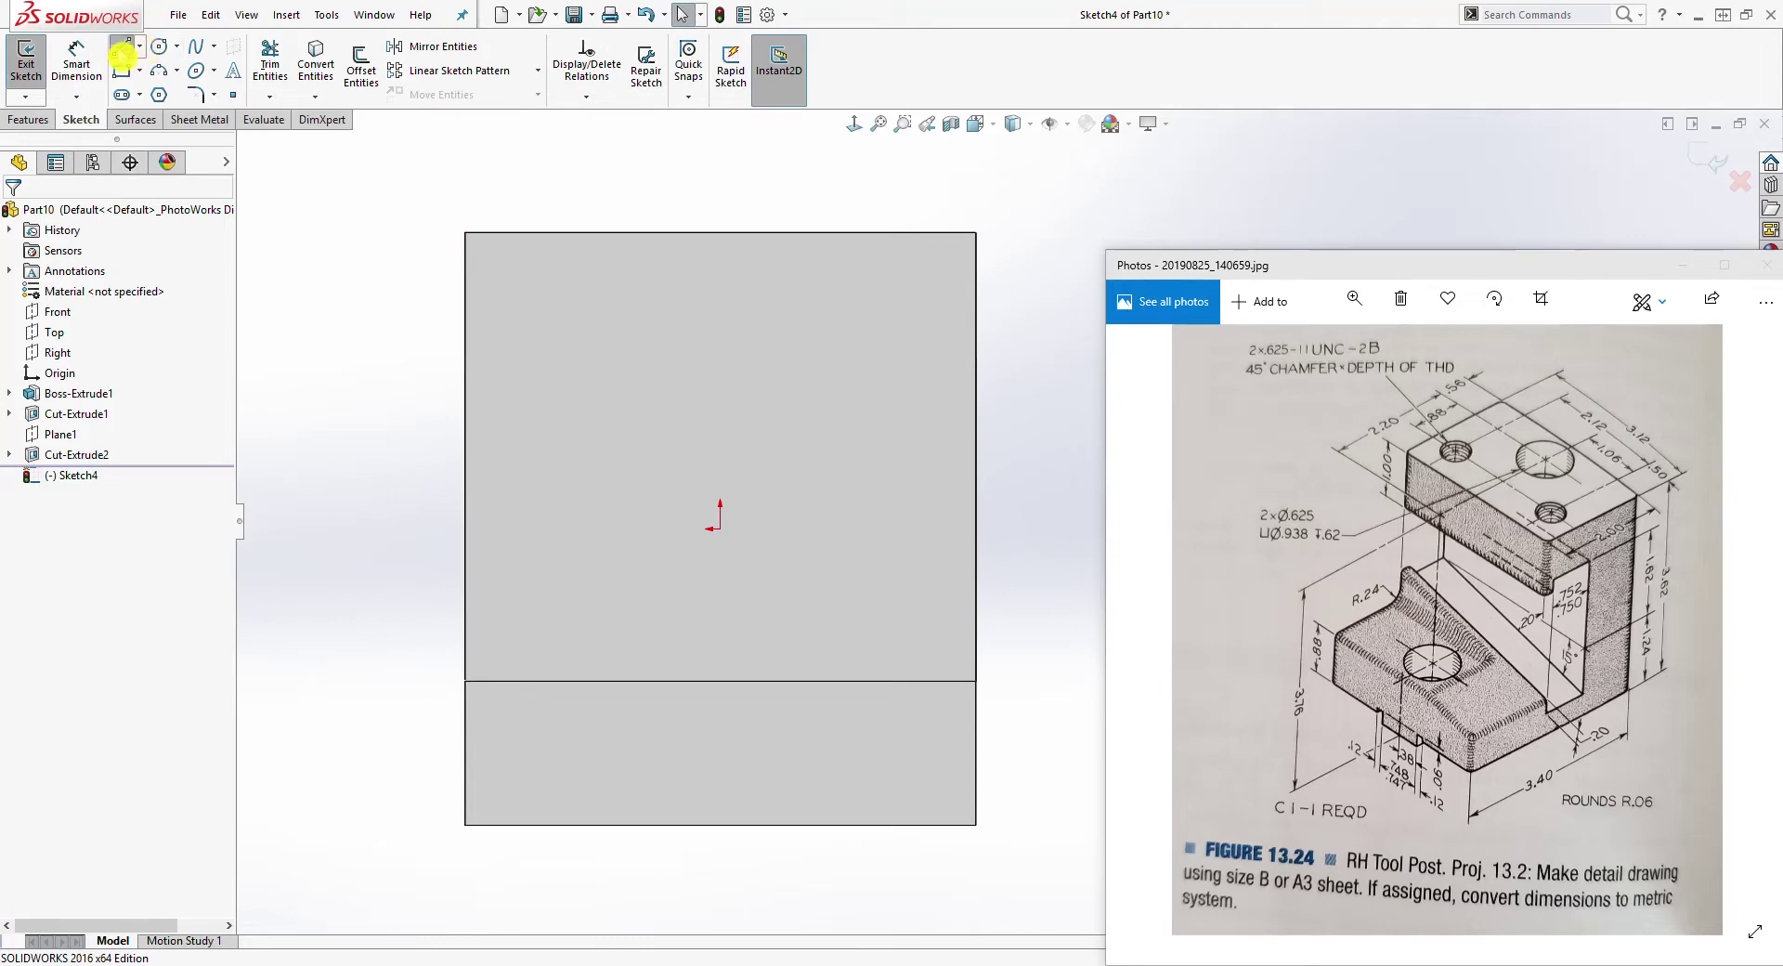
Step: Draw a closed four-line profile with a horizontal top and sloped bottom, then raise the slope's right end
{"action": "left_click", "coordinate": [122, 46]}
{"action": "left_click", "coordinate": [465, 338]}
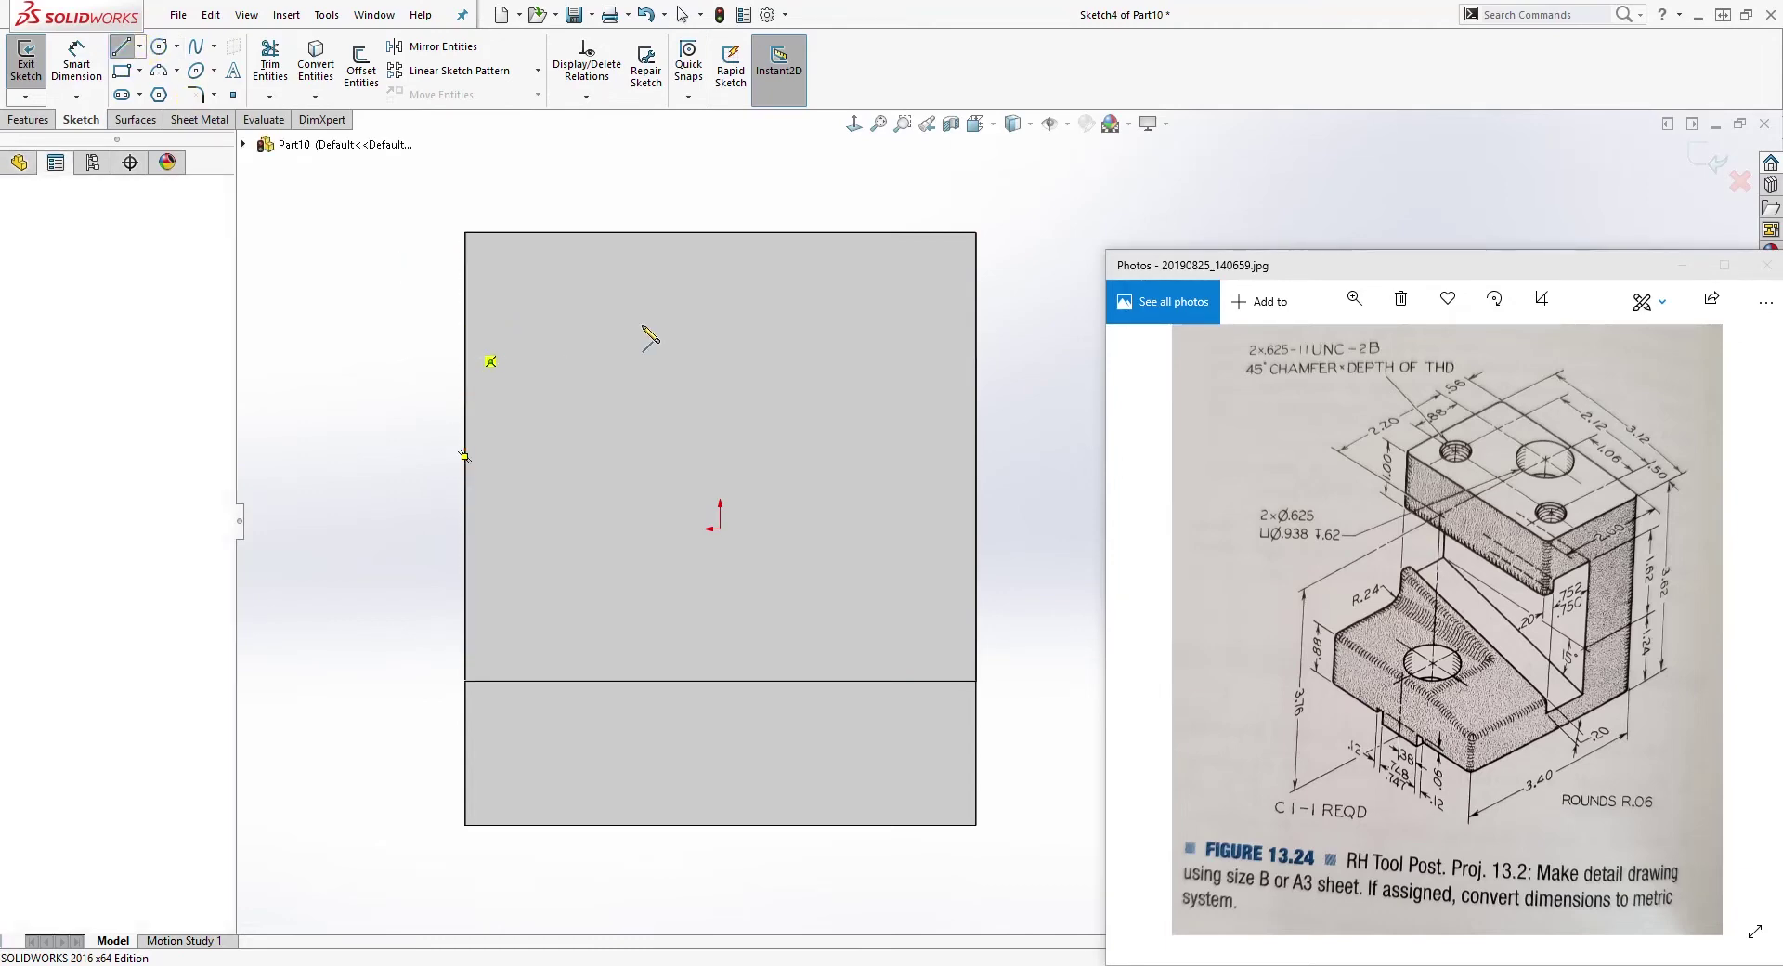
{"action": "left_click", "coordinate": [976, 338]}
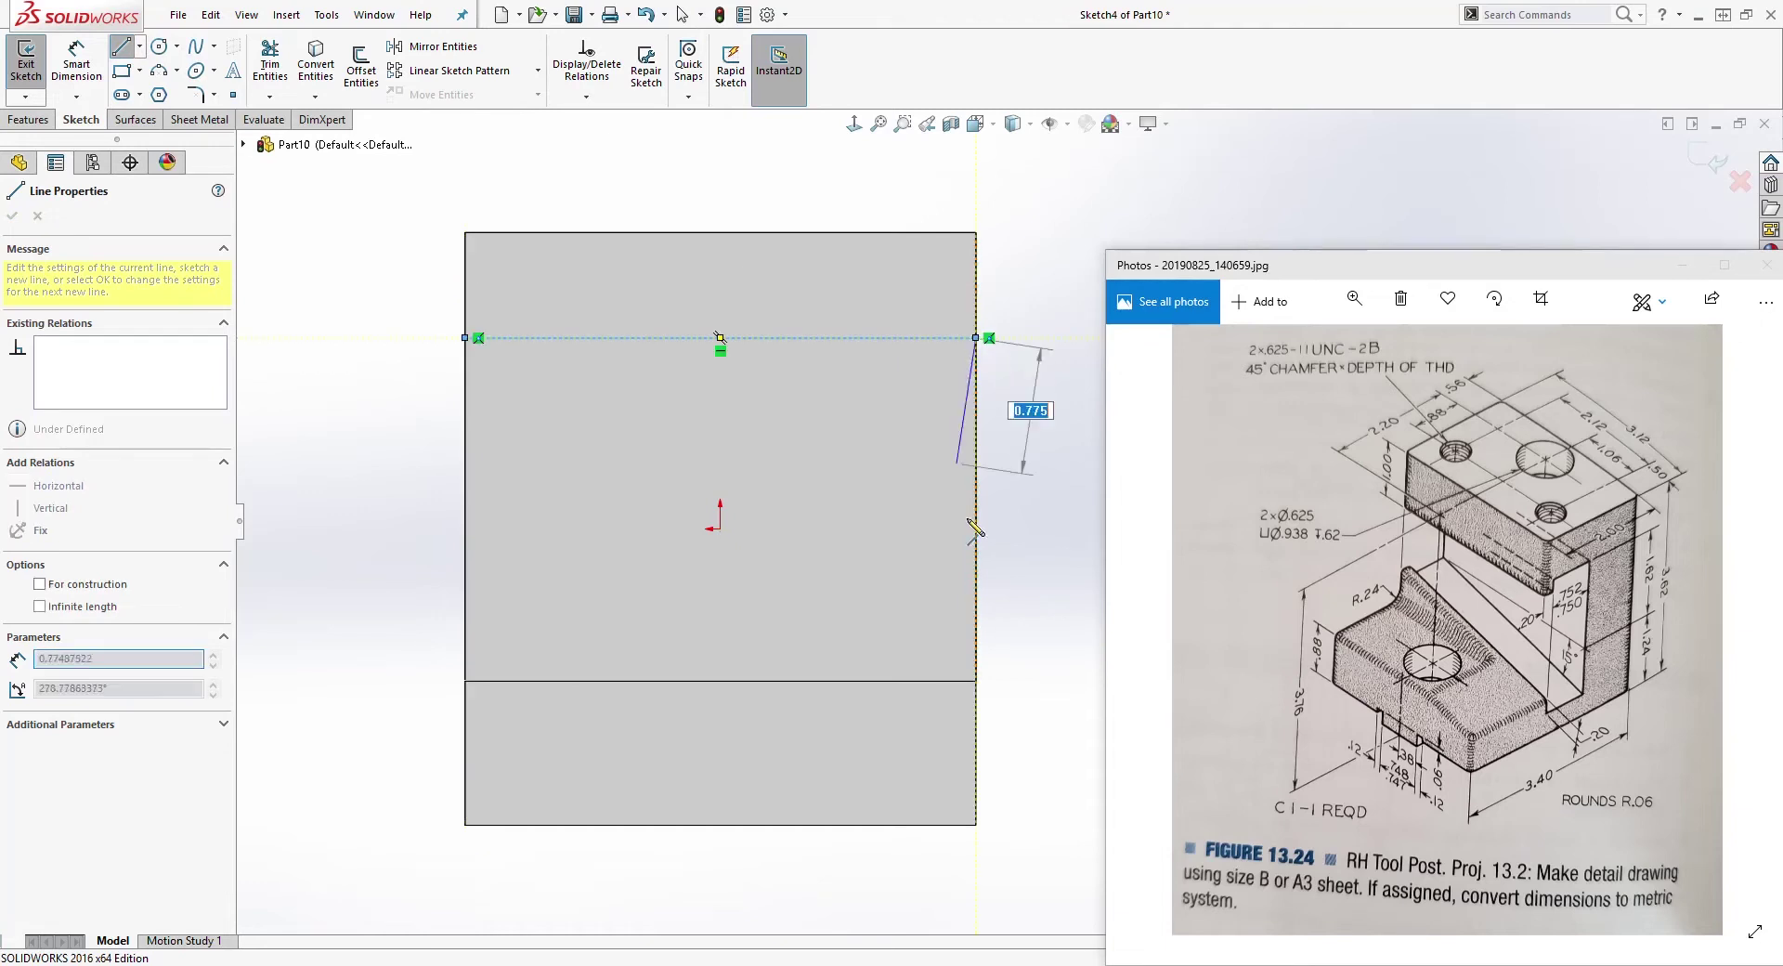
{"action": "left_click", "coordinate": [975, 725]}
{"action": "left_click", "coordinate": [466, 530]}
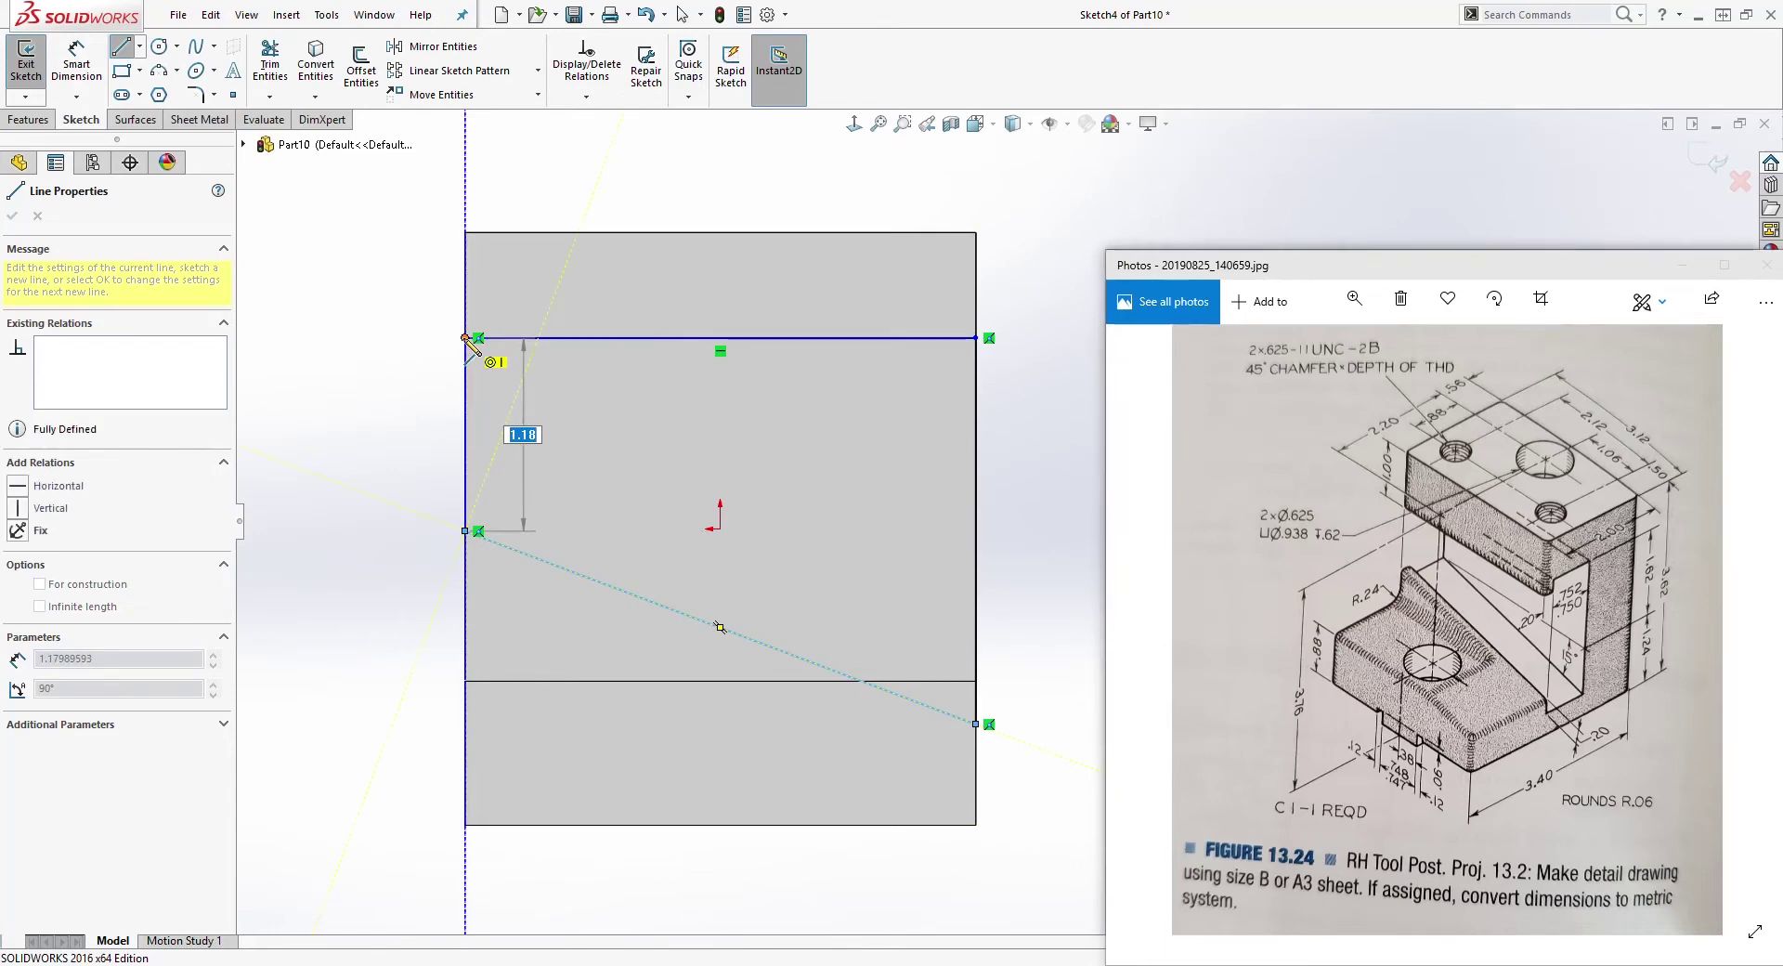
{"action": "left_click", "coordinate": [466, 339]}
{"action": "key", "text": "Escape"}
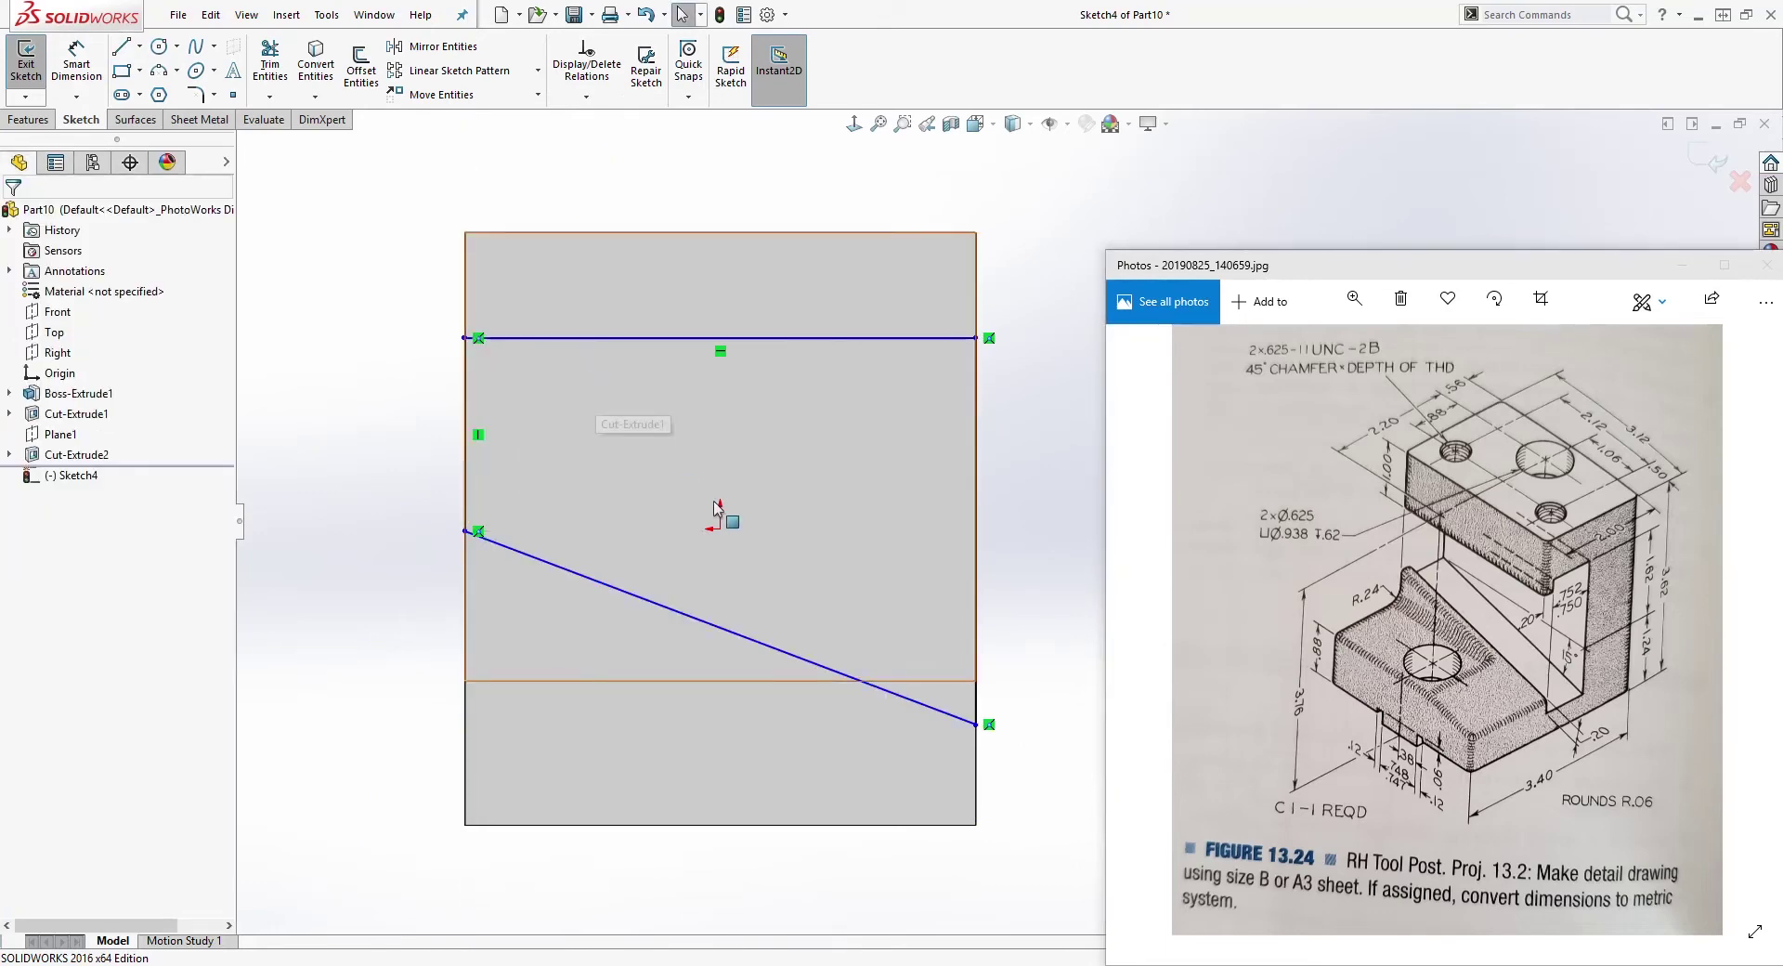
{"action": "middle_click_drag", "start_coordinate": [1011, 735], "coordinate": [1015, 715], "text": "ctrl"}
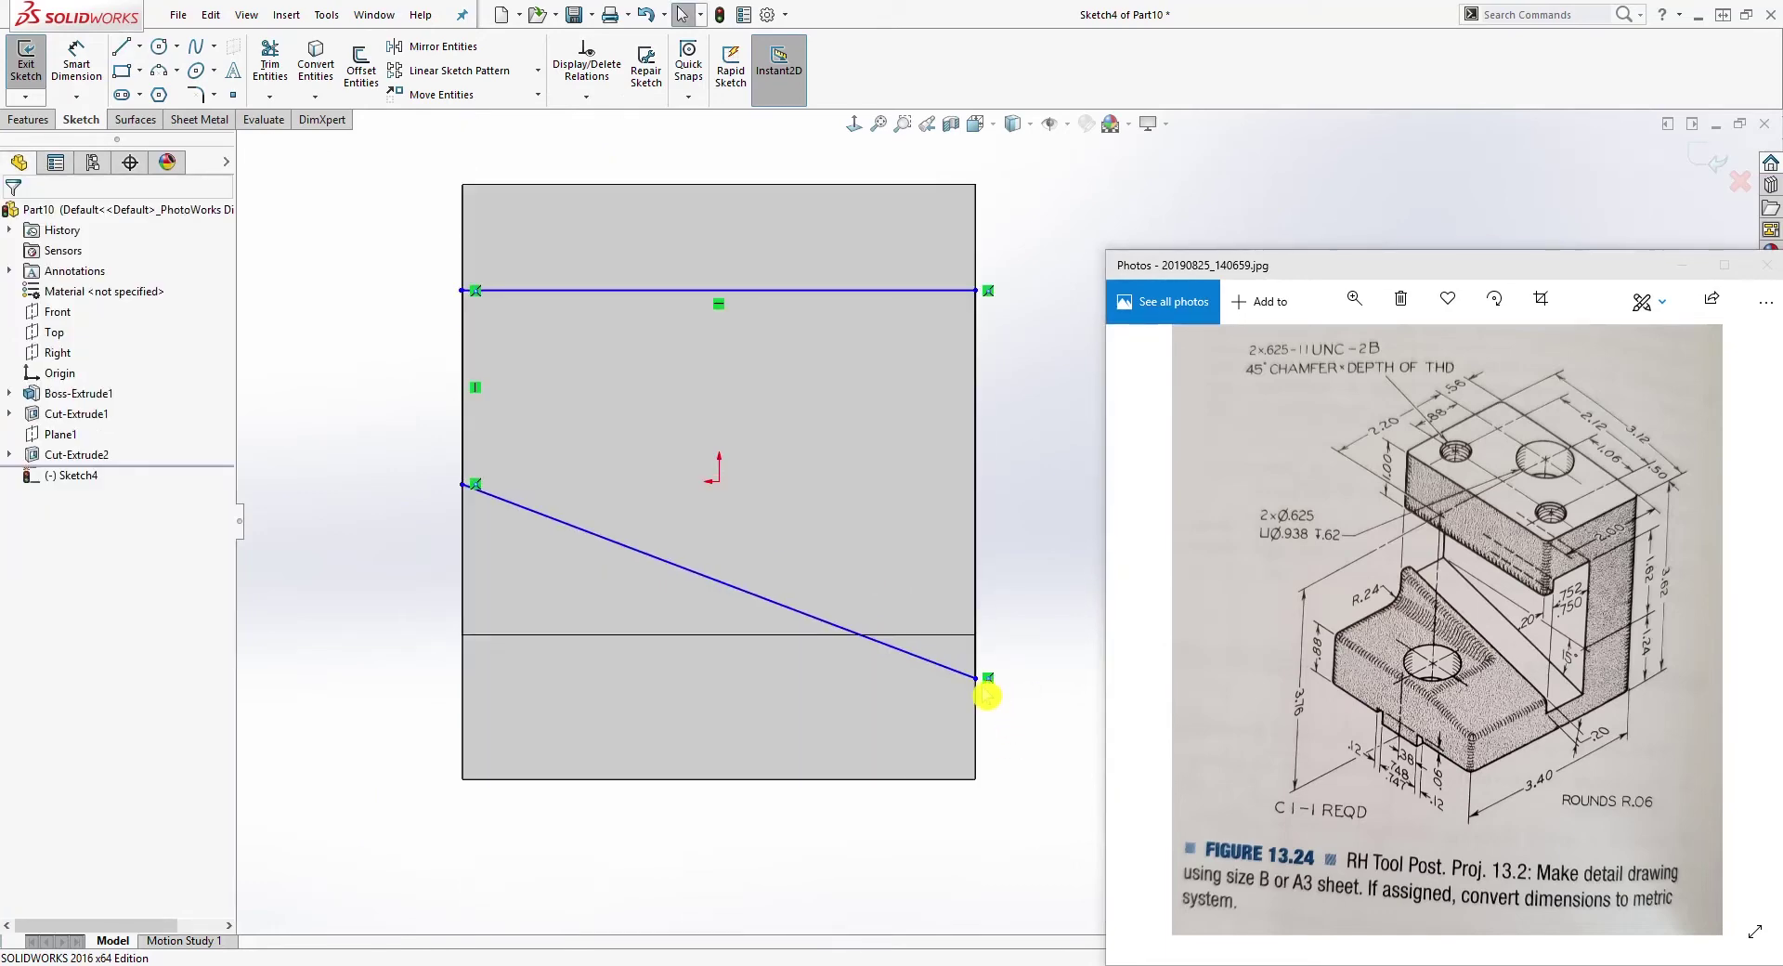
{"action": "left_click_drag", "start_coordinate": [980, 685], "coordinate": [989, 620]}
{"action": "left_click", "coordinate": [998, 658]}
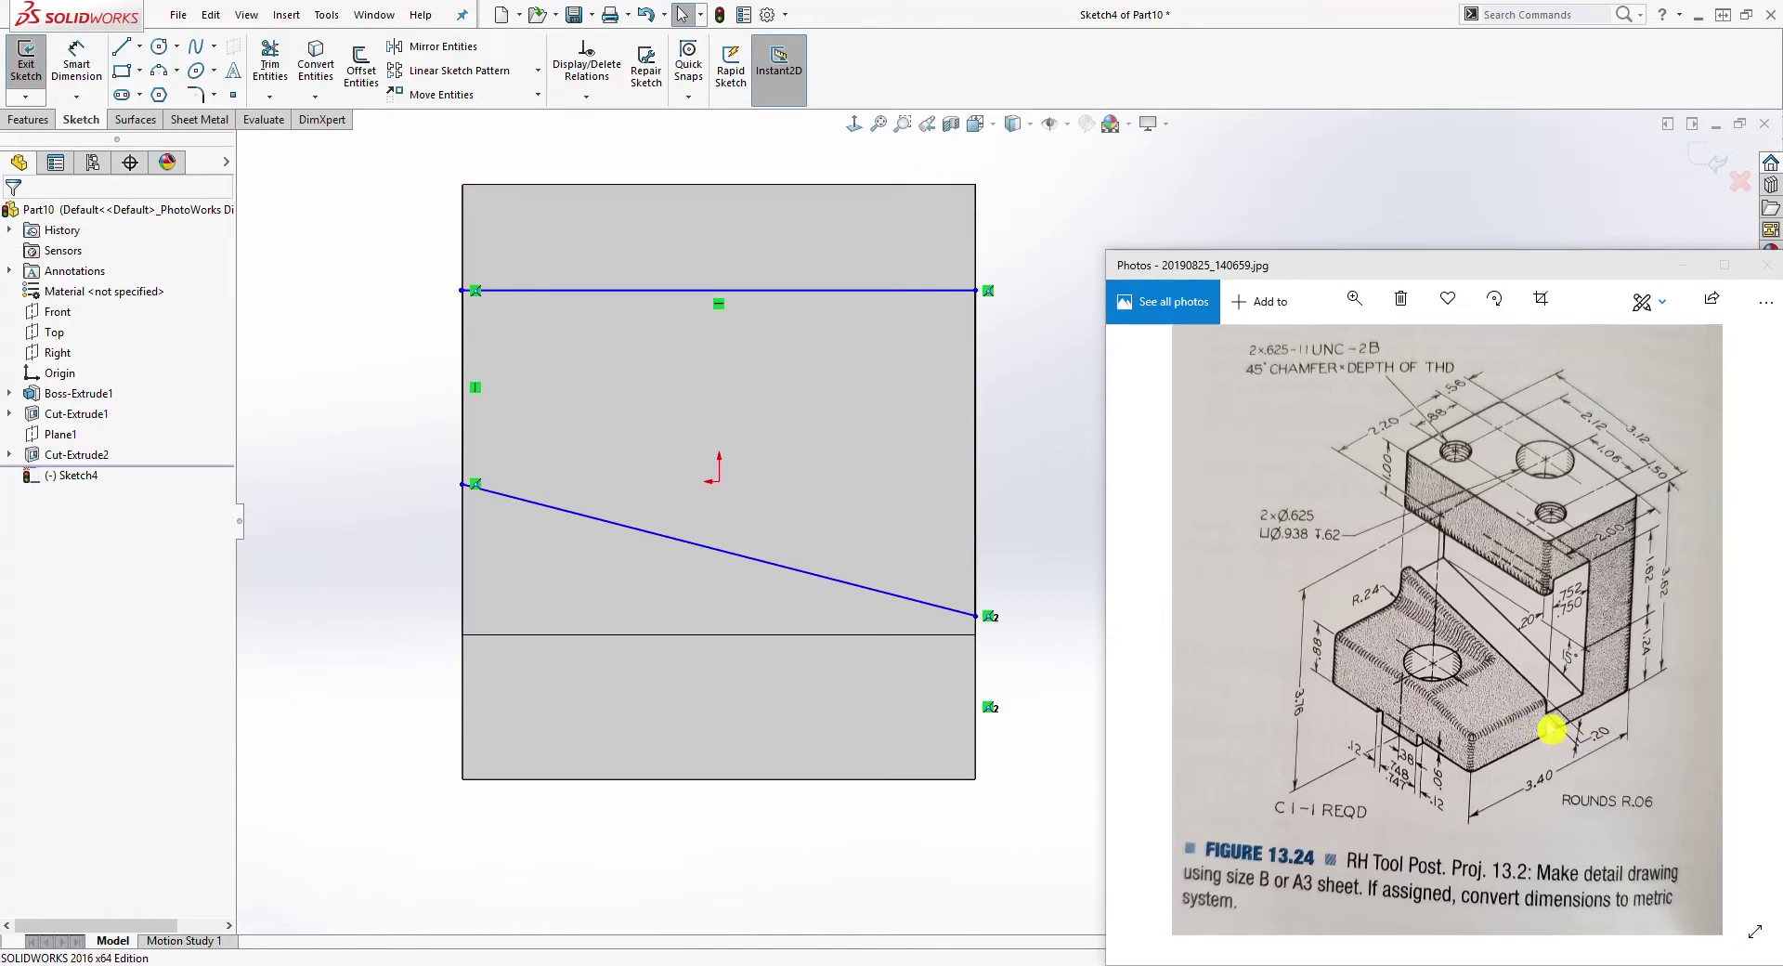
Step: Dimension the sloped line's right endpoint 0.20 in above the slot bottom
{"action": "middle_click_drag", "start_coordinate": [956, 684], "coordinate": [838, 655]}
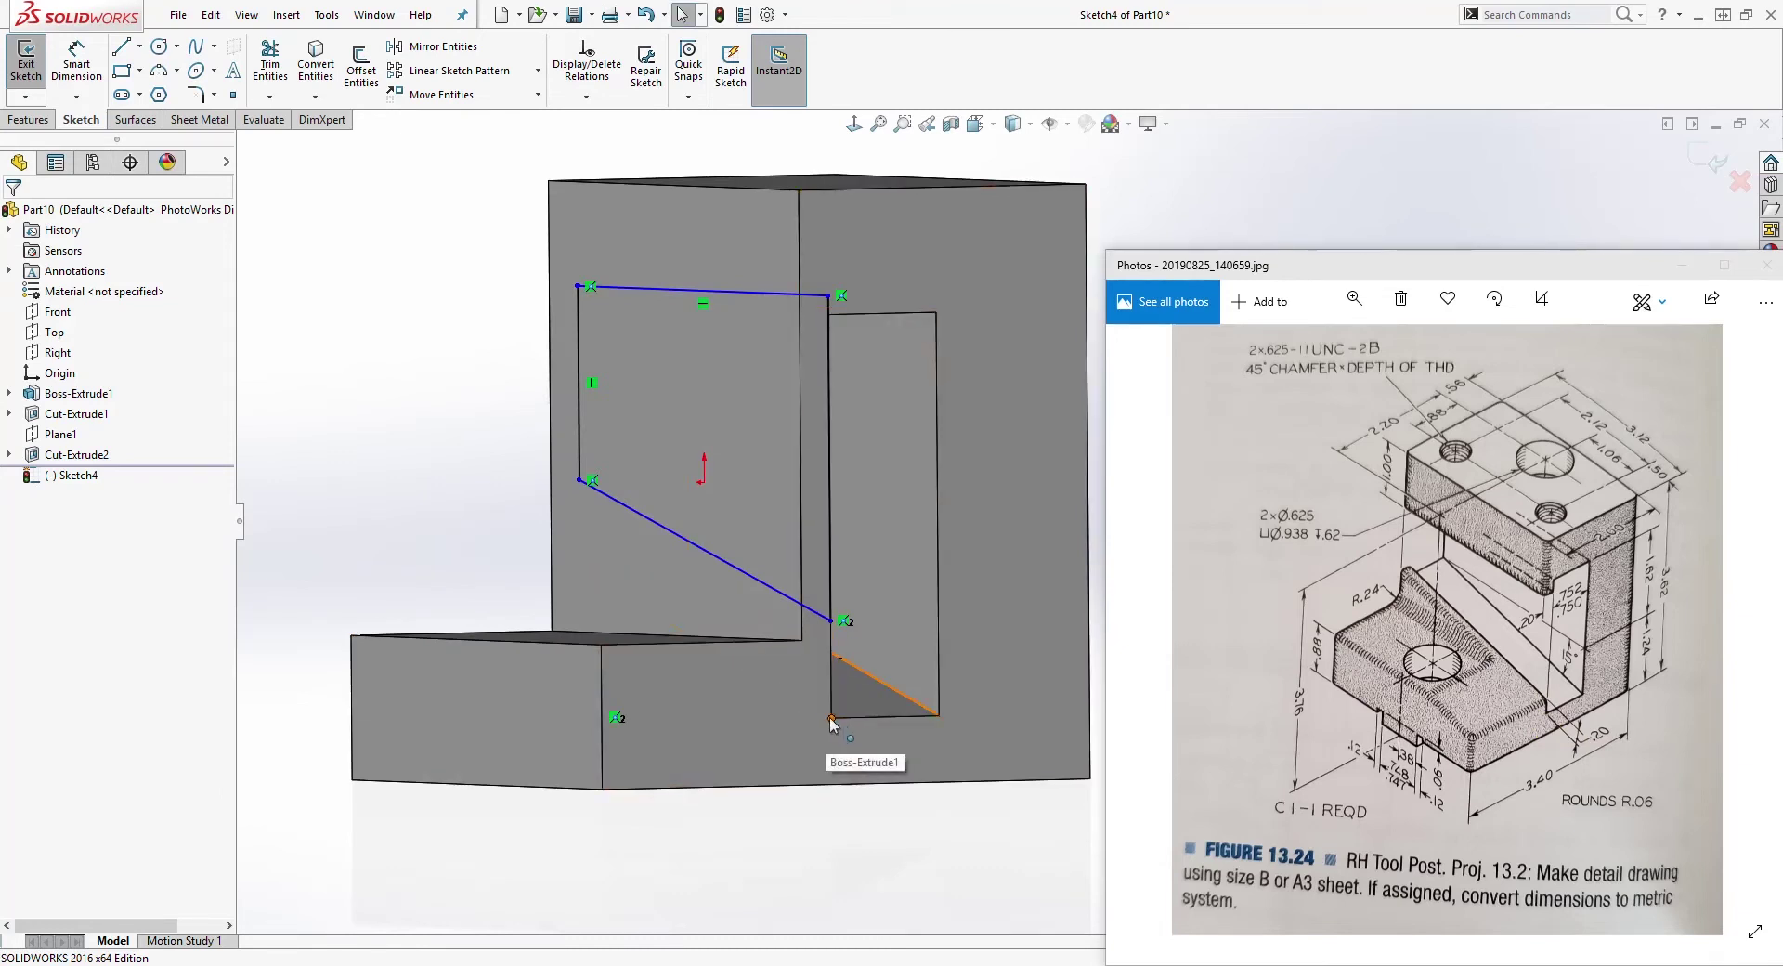
{"action": "left_click", "coordinate": [77, 63]}
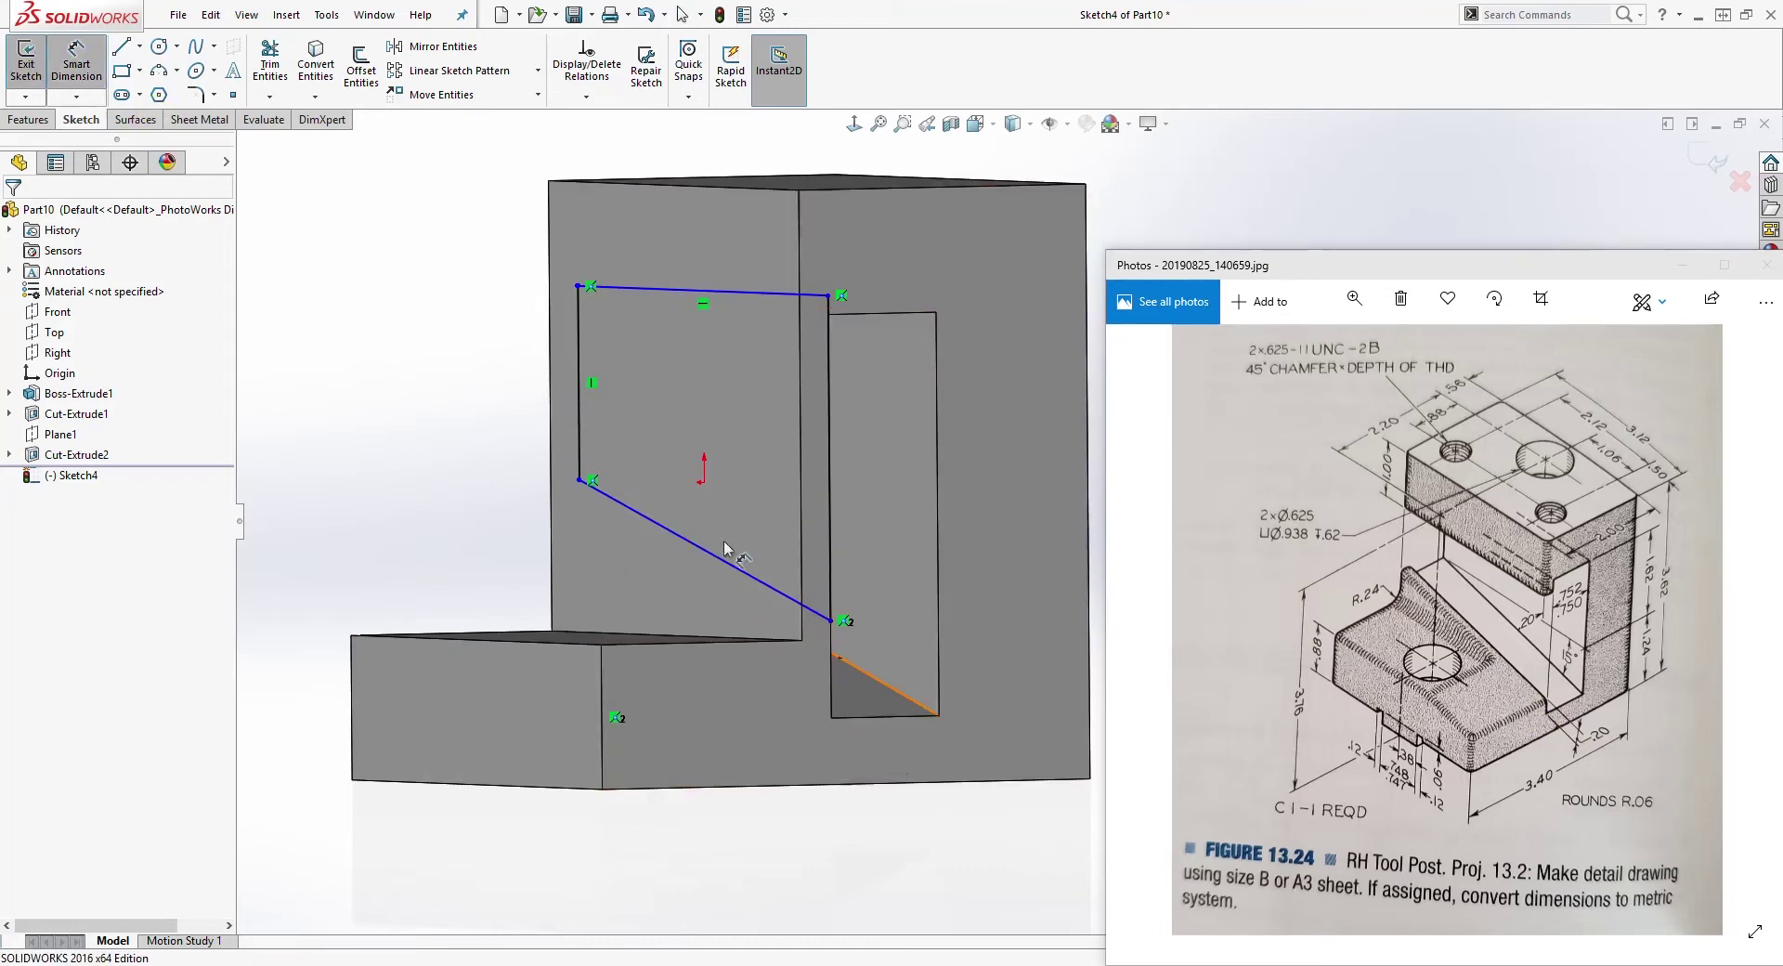
{"action": "left_click", "coordinate": [831, 620]}
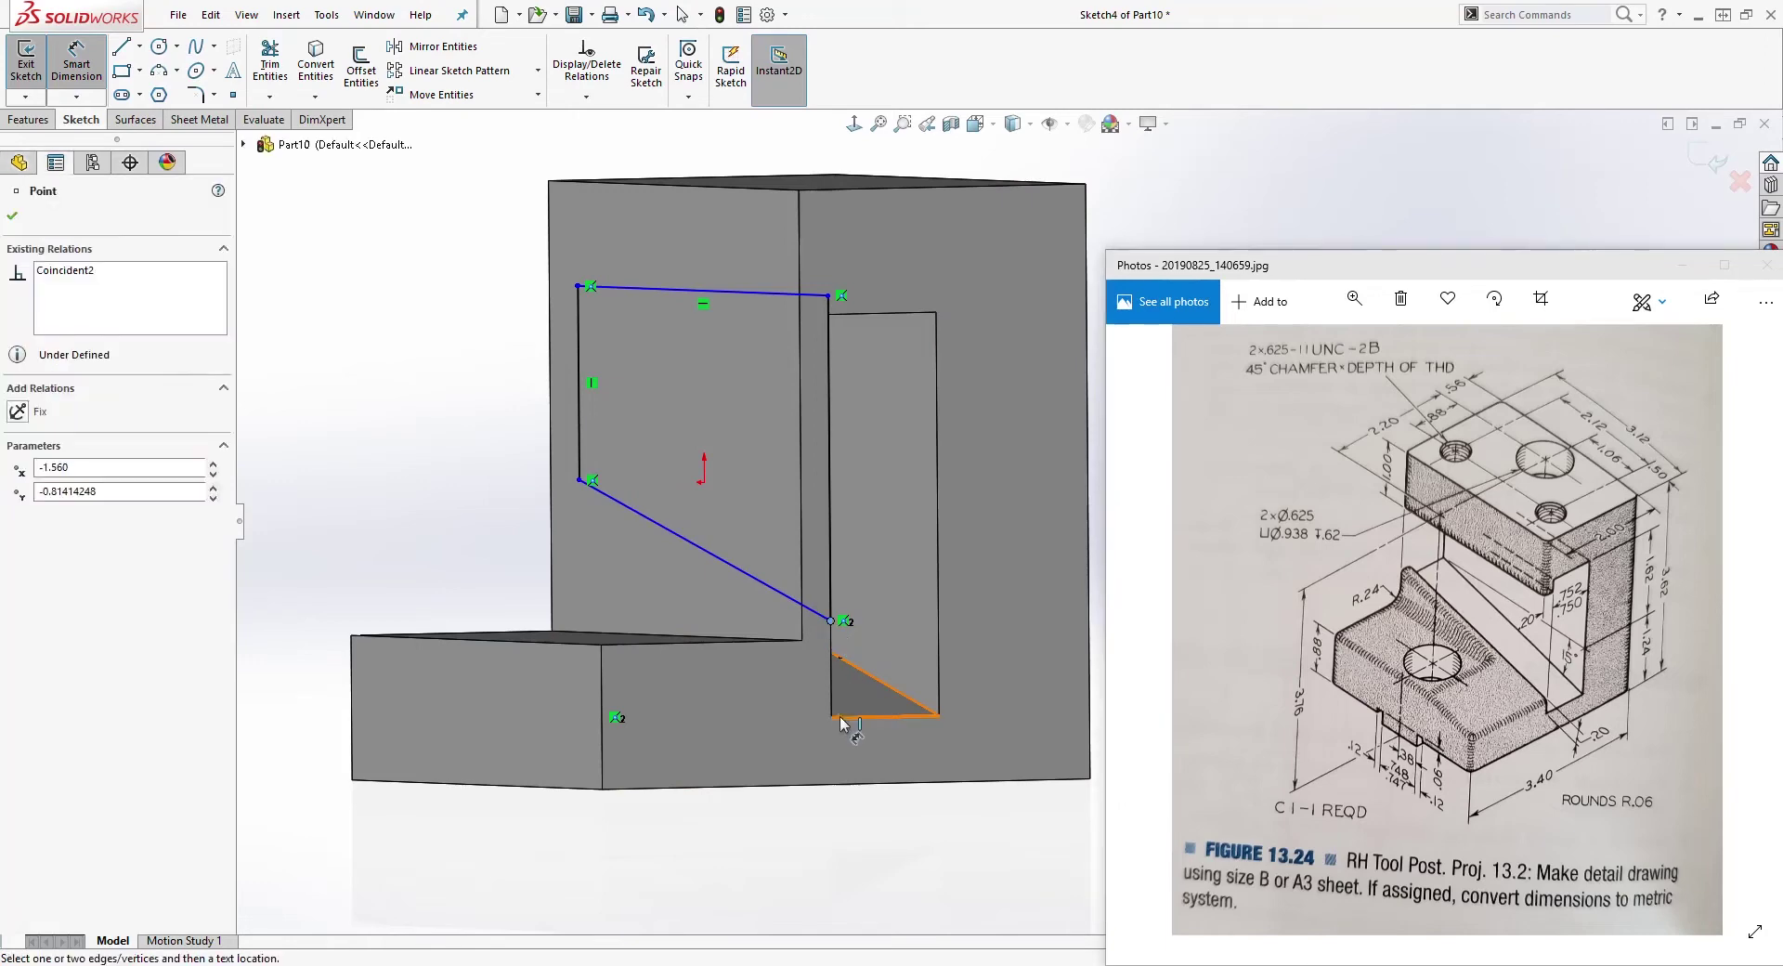
{"action": "left_click", "coordinate": [886, 685]}
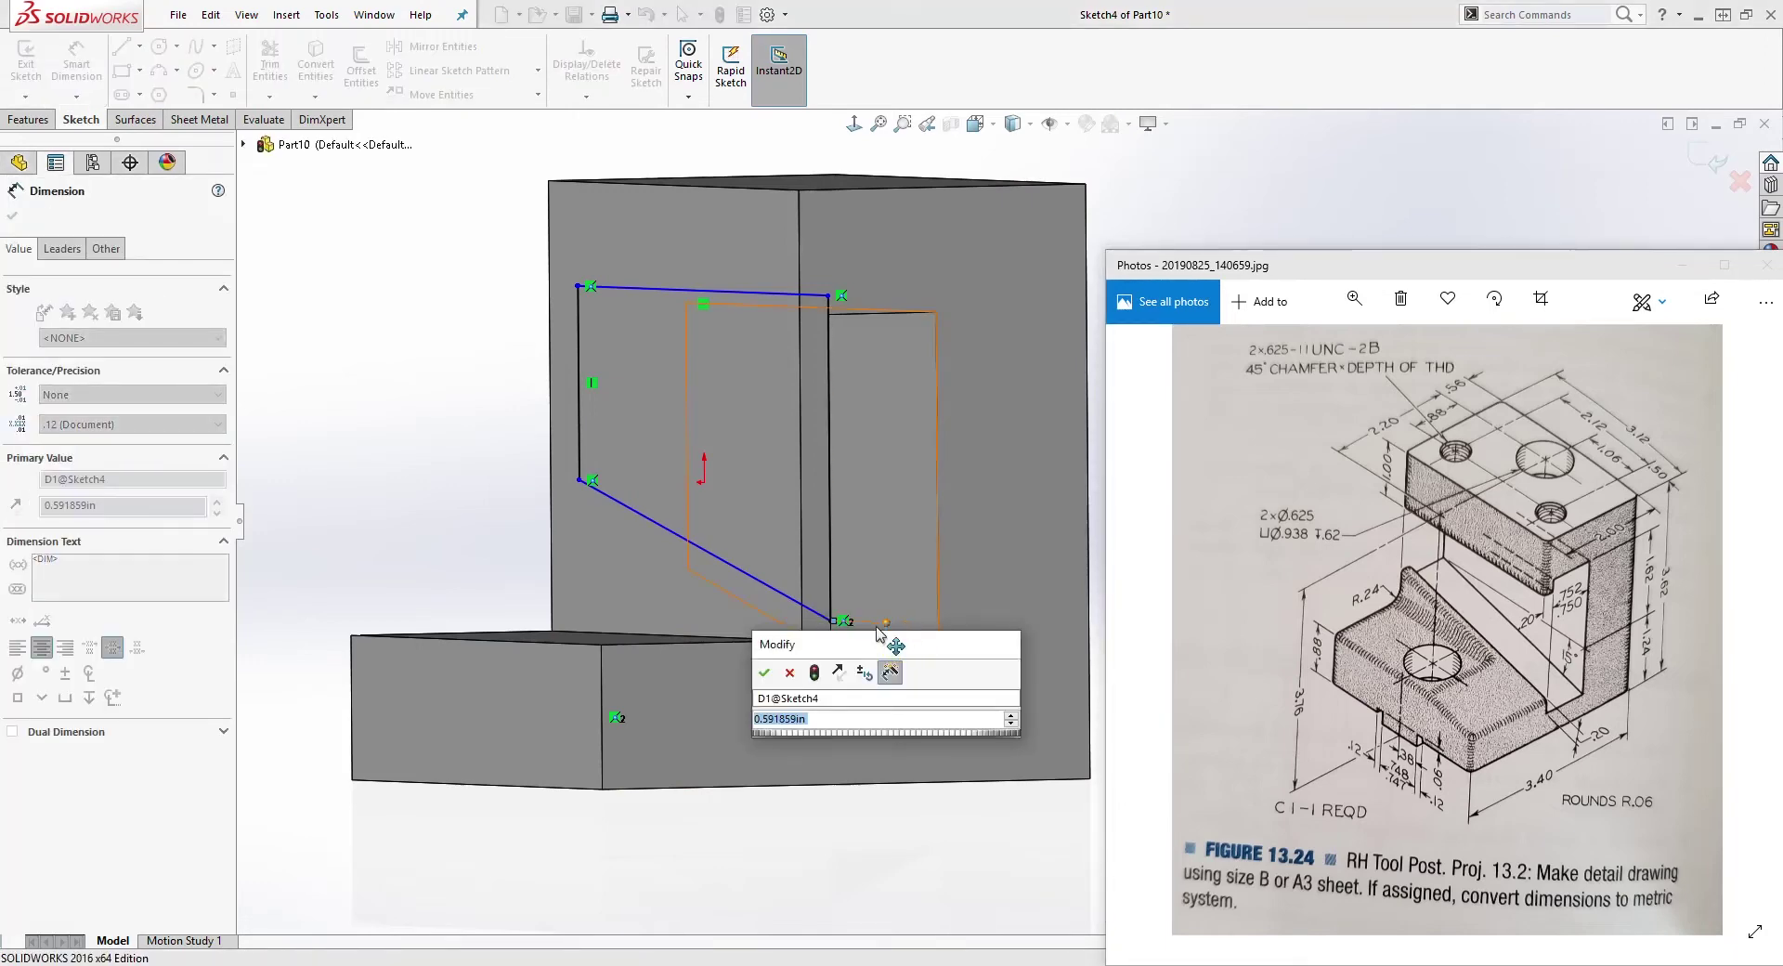
{"action": "type", "text": ".2"}
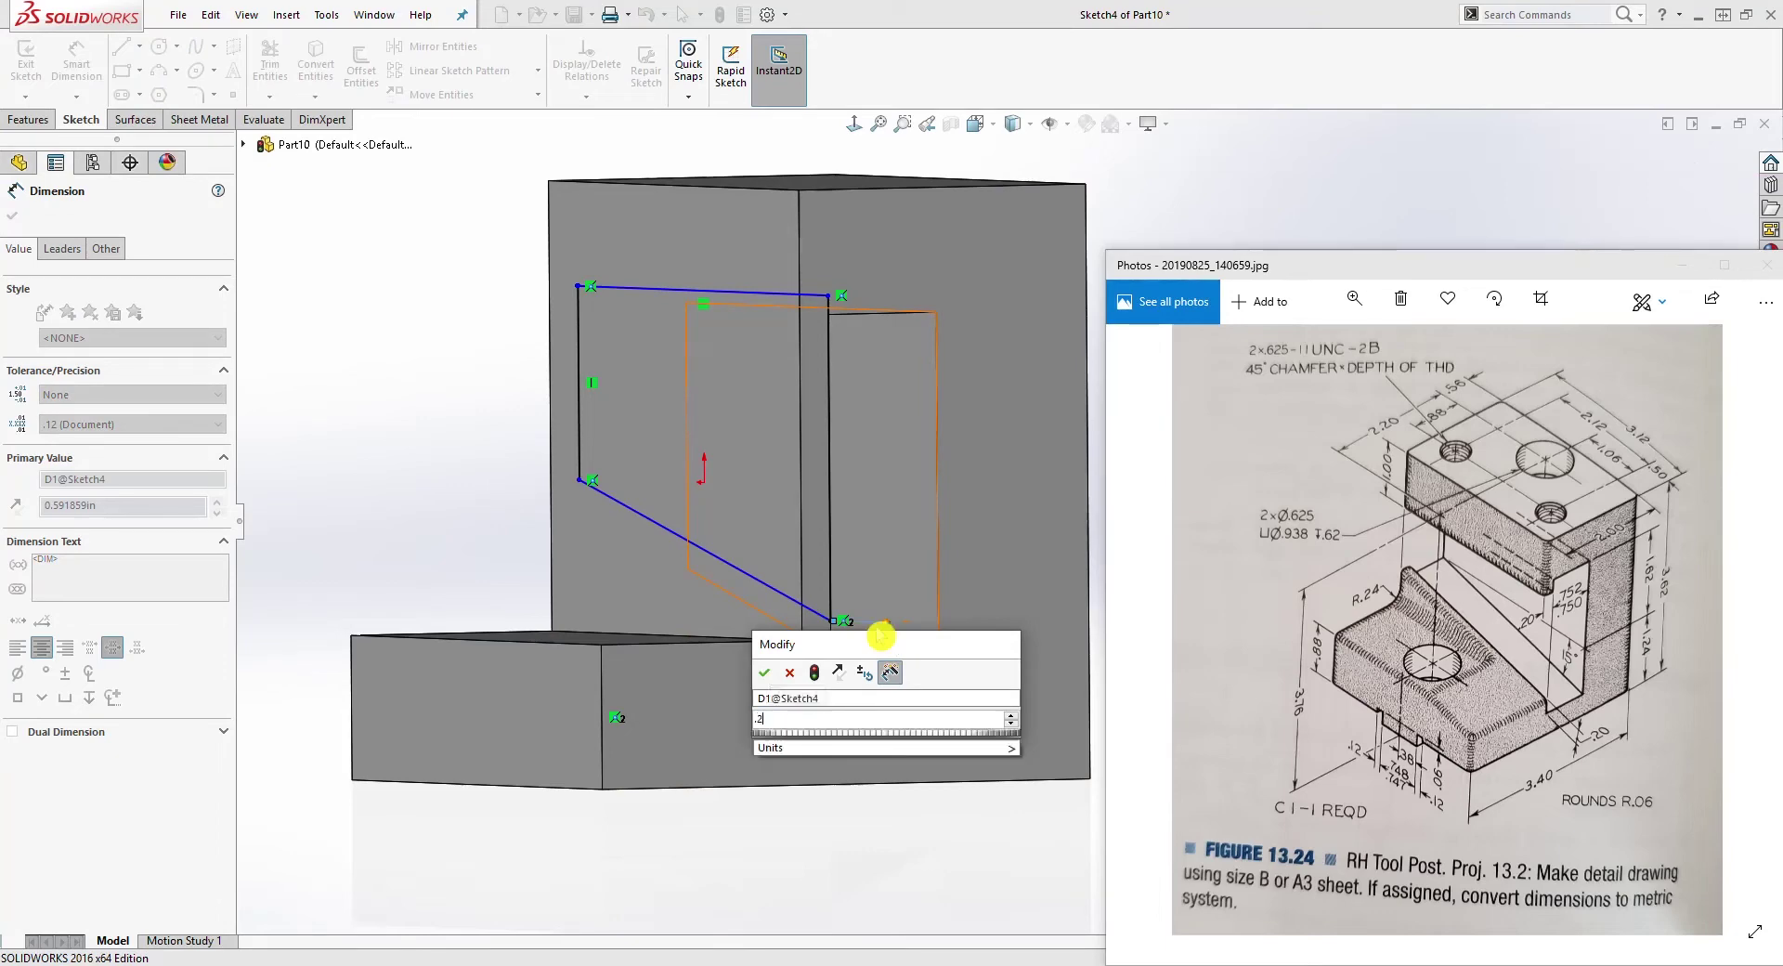
{"action": "key", "text": "Return"}
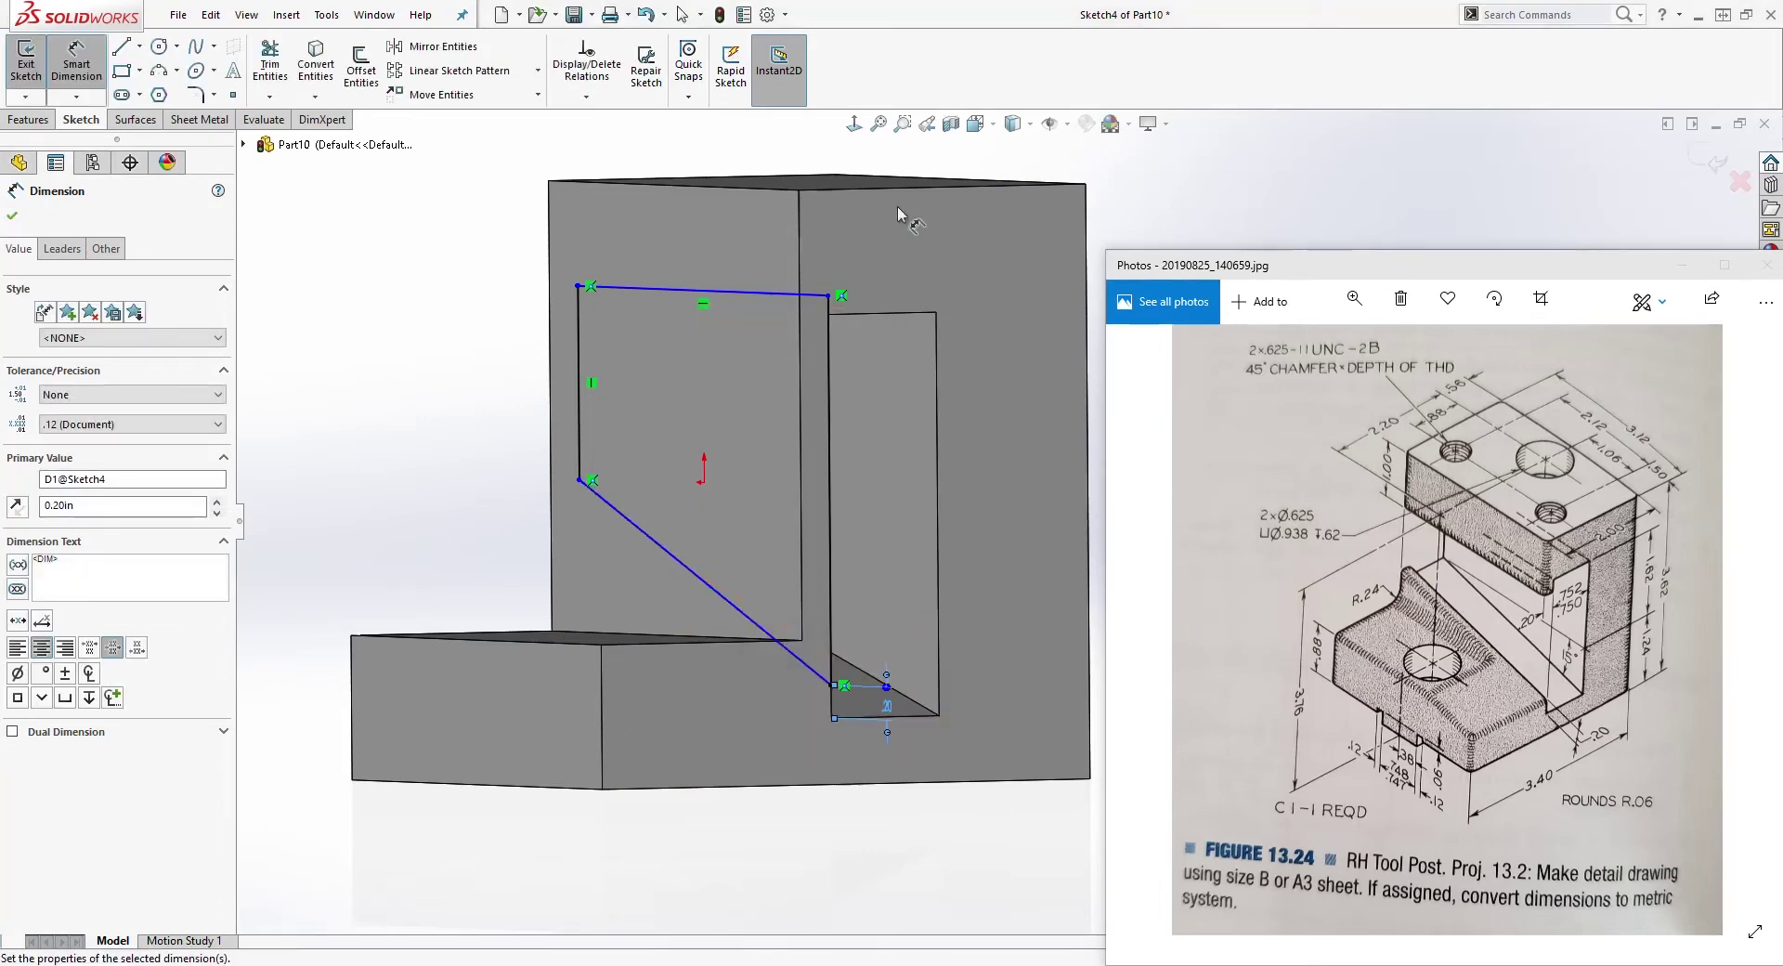
{"action": "left_click", "coordinate": [855, 125]}
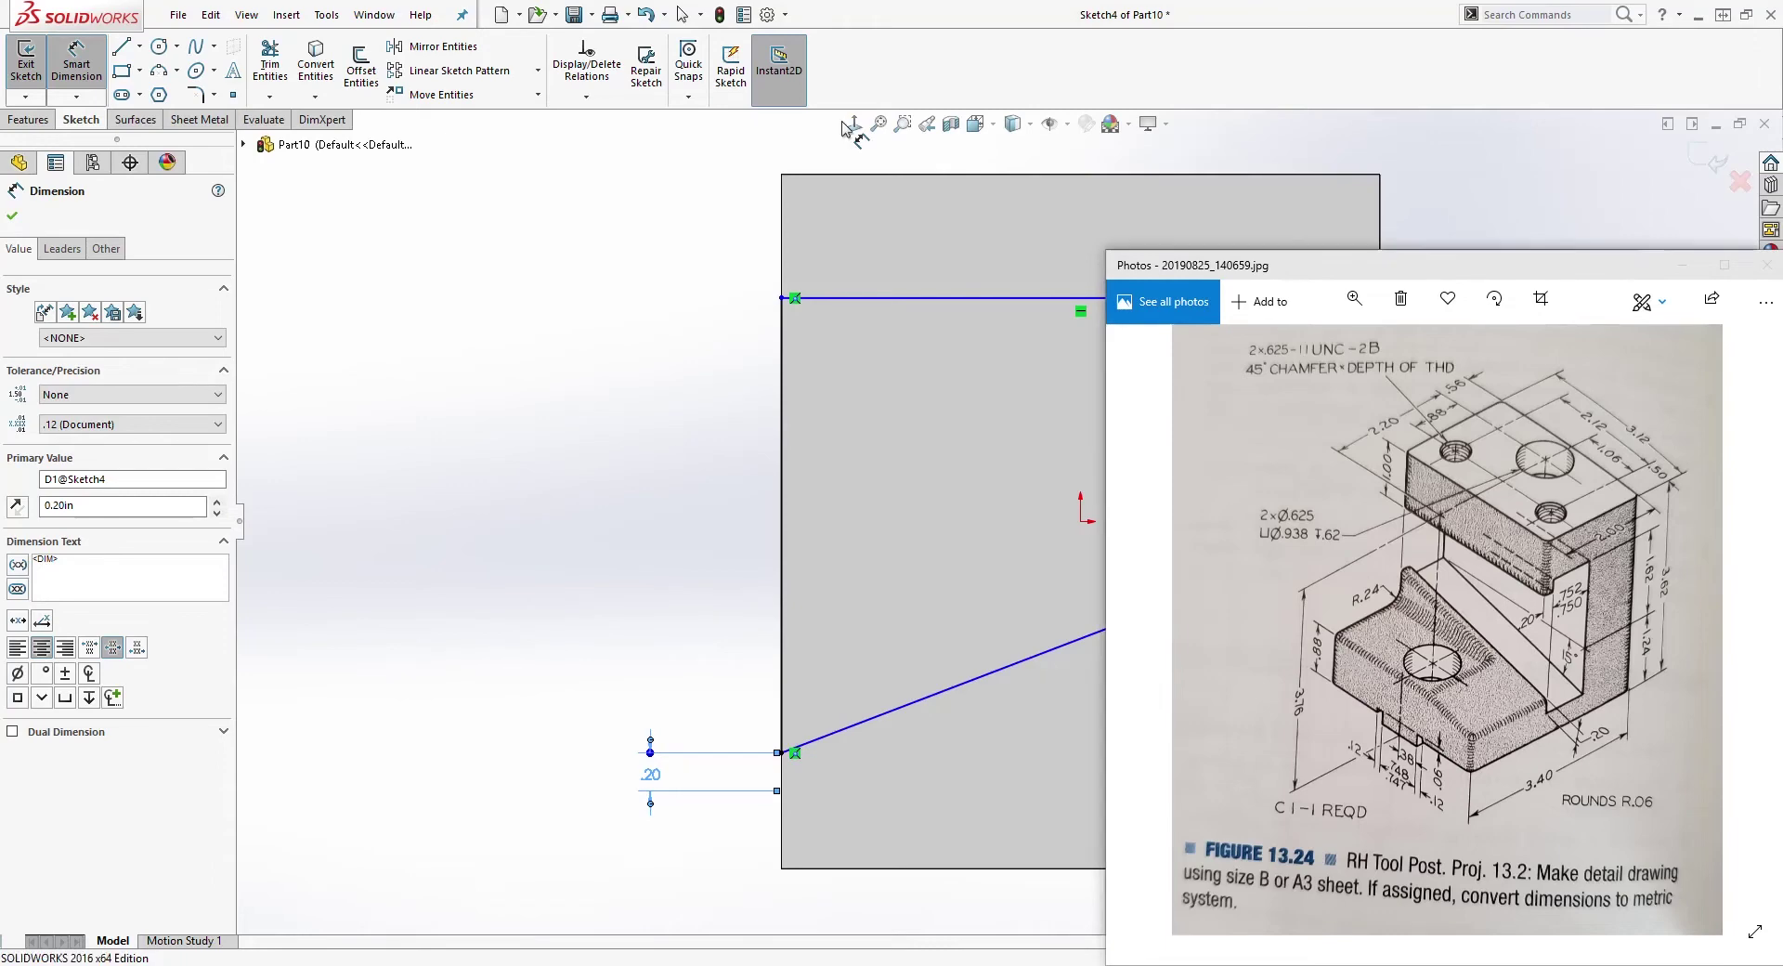
{"action": "left_click", "coordinate": [857, 130]}
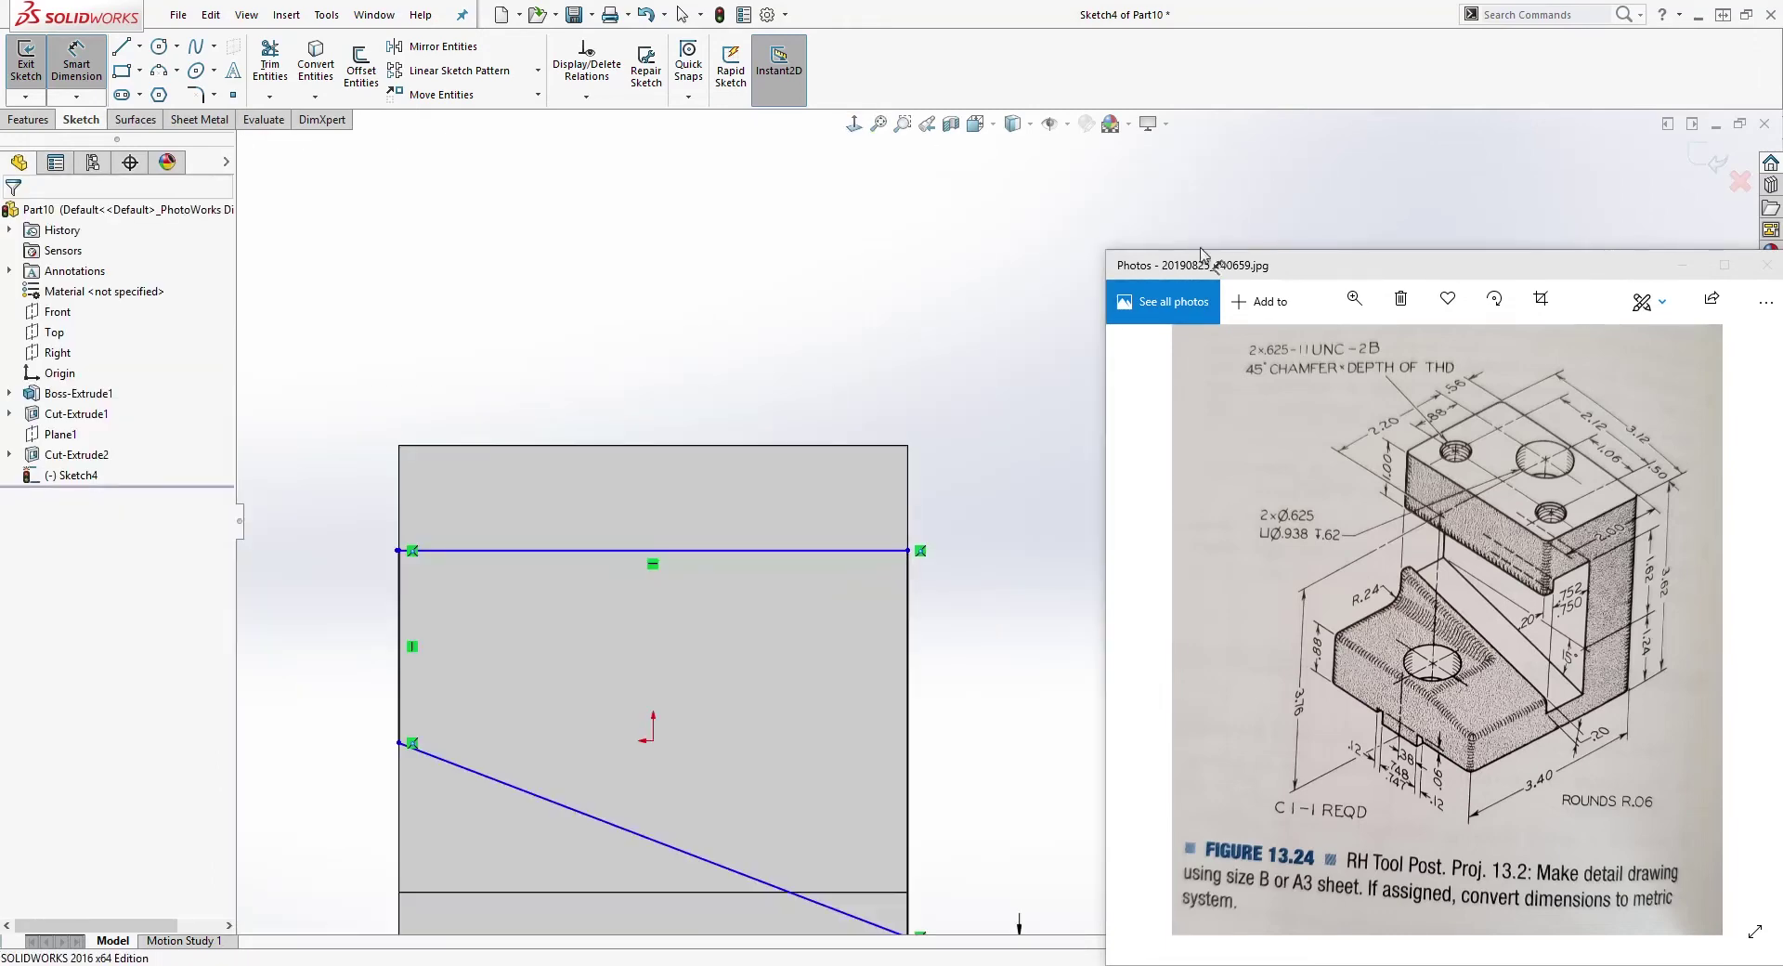
{"action": "scroll", "coordinate": [1010, 830], "scroll_direction": "up", "scroll_amount": 2}
{"action": "key", "text": "Escape"}
{"action": "left_click", "coordinate": [936, 868]}
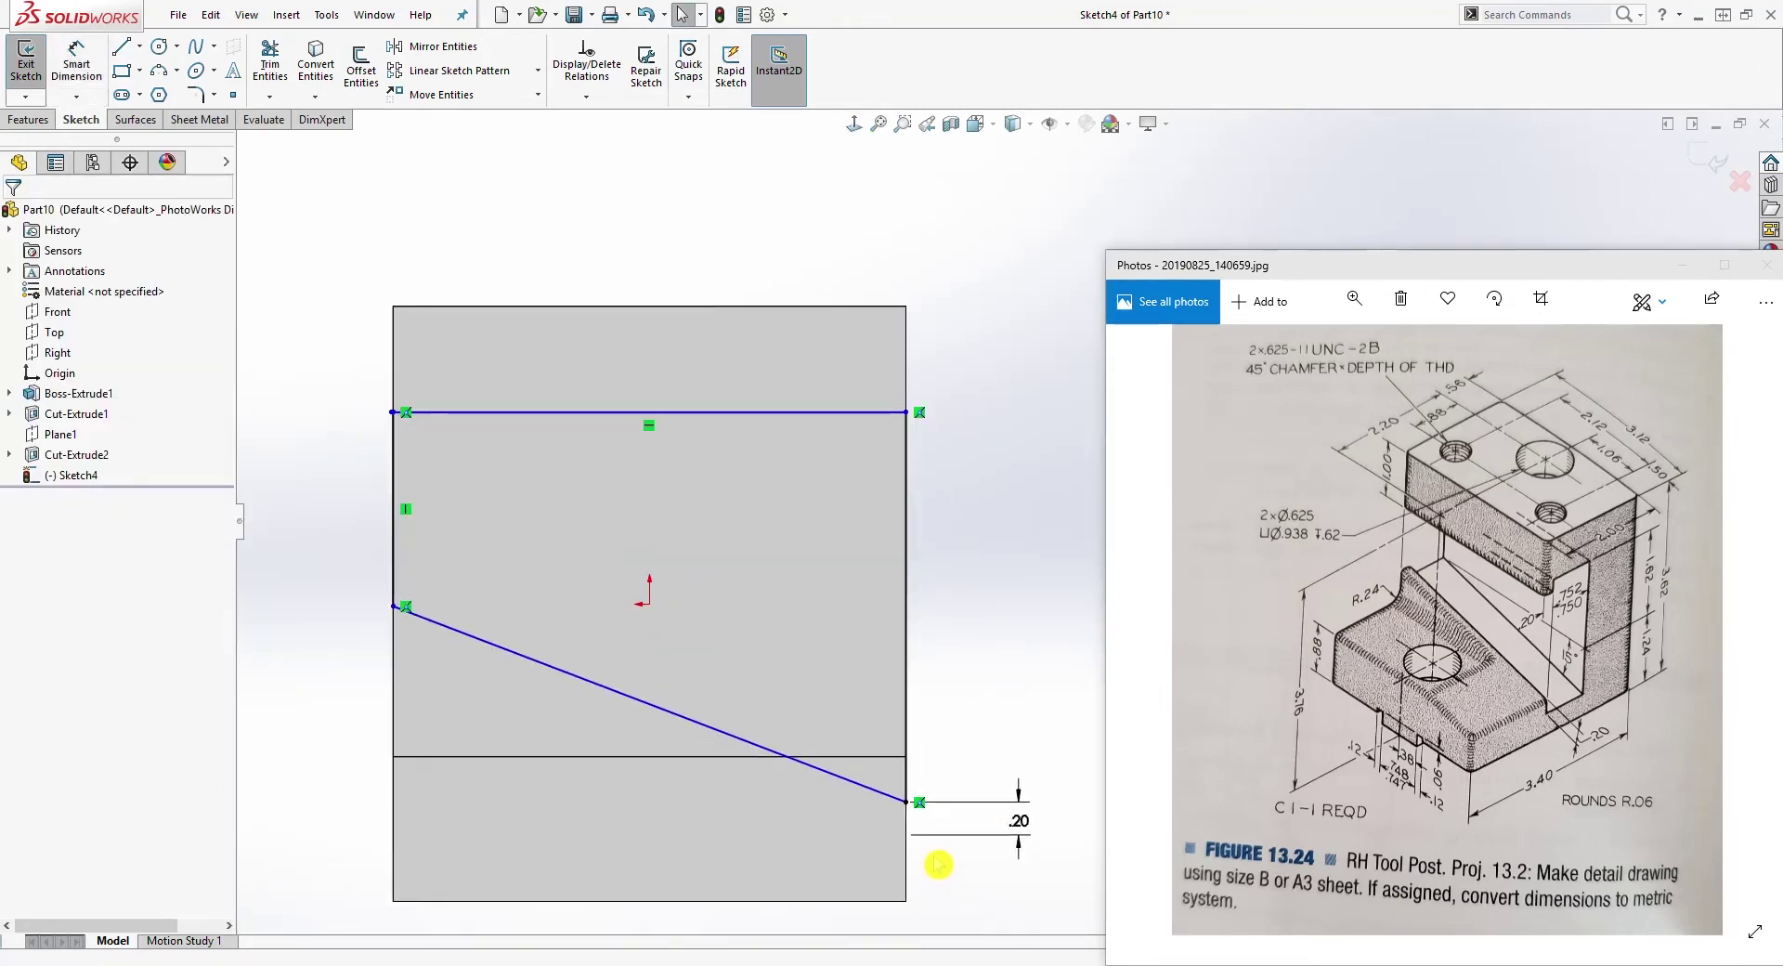
{"action": "left_click_drag", "start_coordinate": [1037, 754], "coordinate": [1005, 754]}
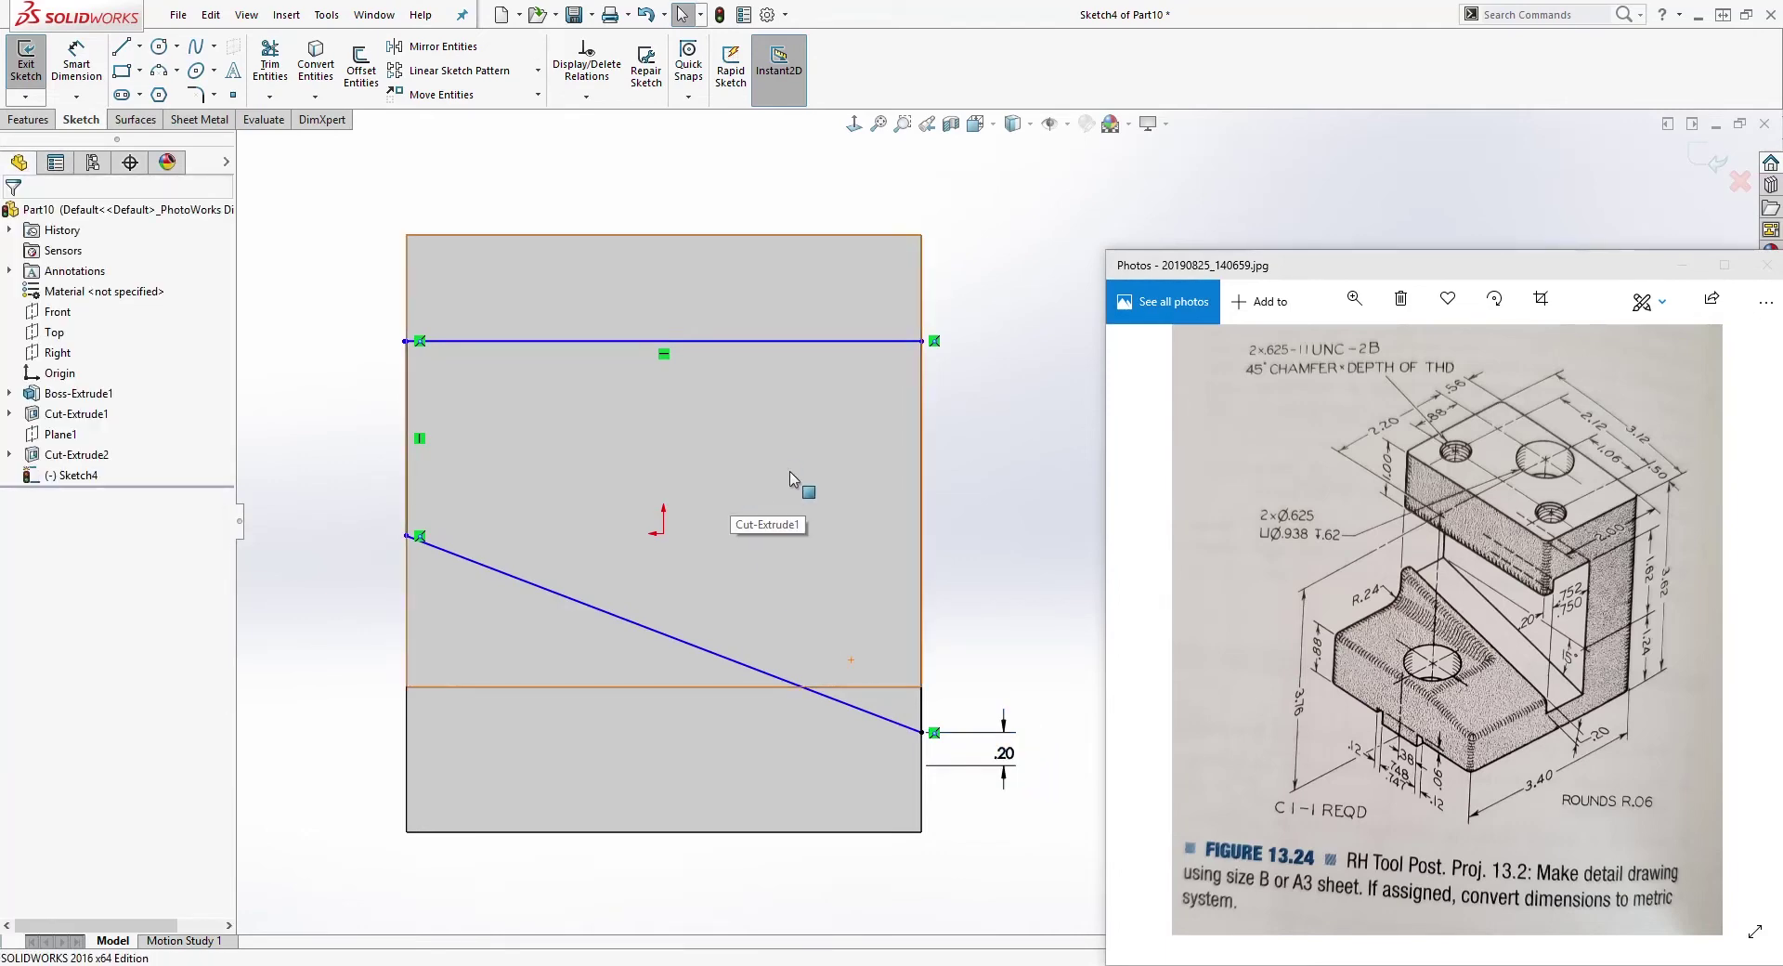
Step: Make the sloped sketch line parallel to the slot's slanted edge
{"action": "left_click", "coordinate": [591, 615]}
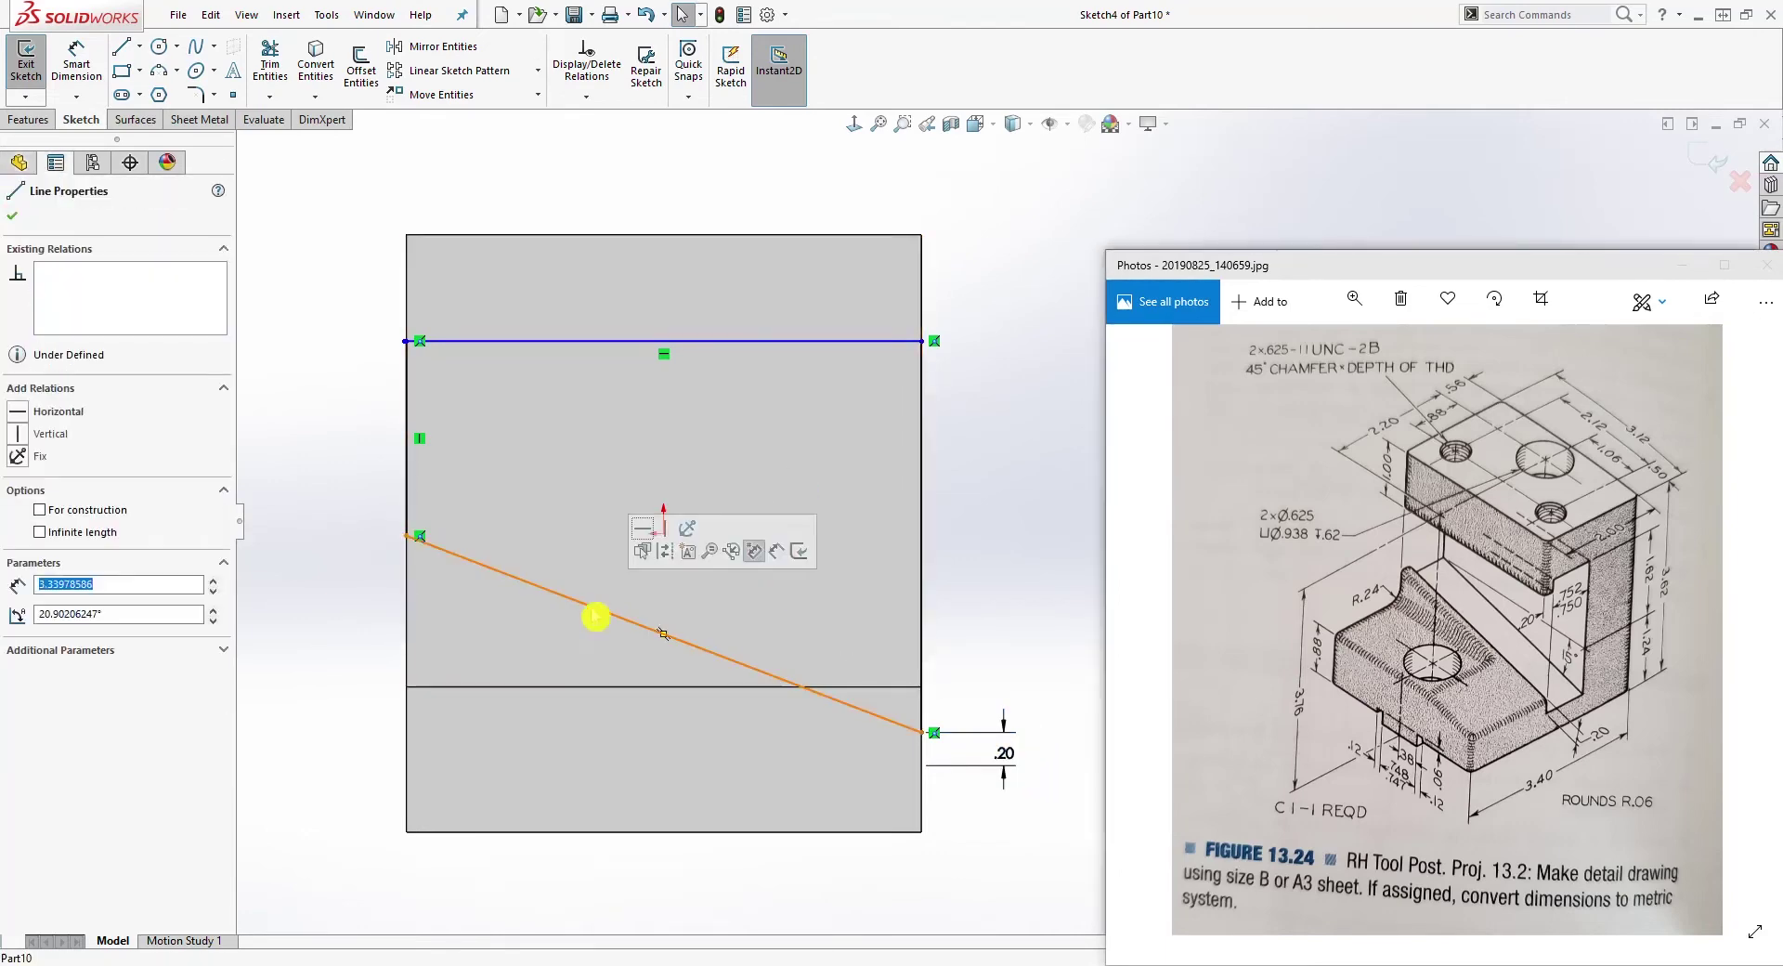
{"action": "mouse_move", "coordinate": [1048, 622]}
{"action": "middle_mouse_down"}
{"action": "mouse_move", "coordinate": [812, 661]}
{"action": "mouse_move", "coordinate": [698, 715]}
{"action": "middle_mouse_up"}
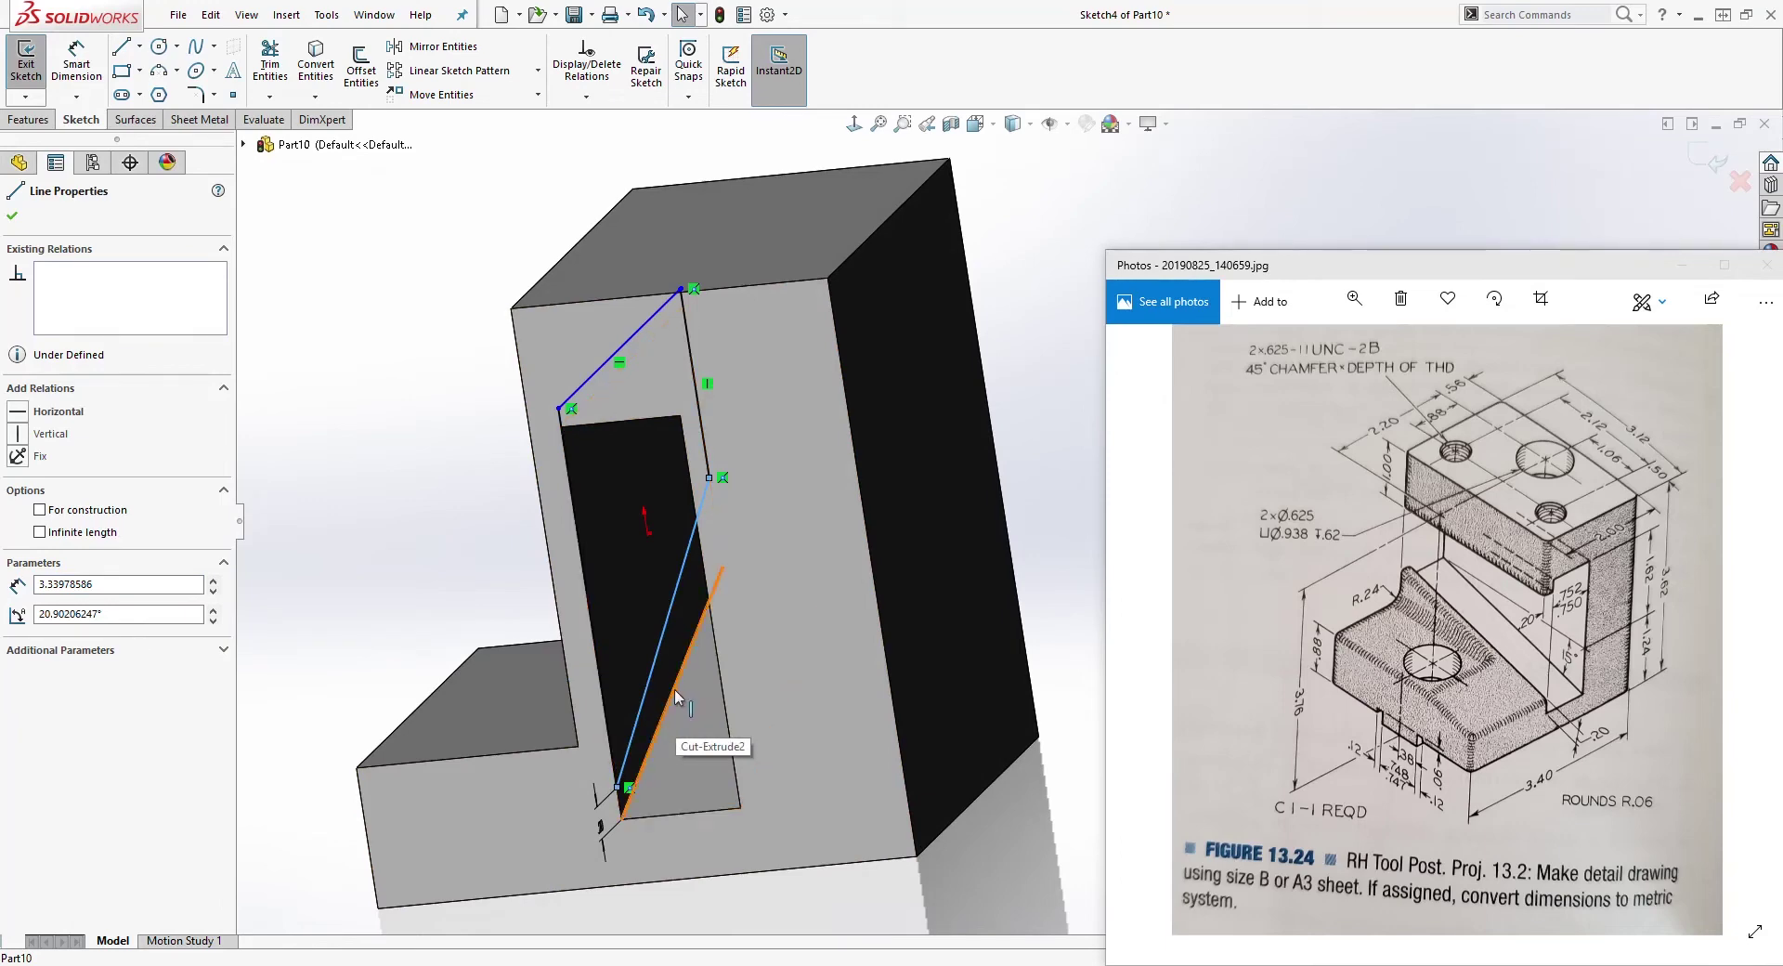
{"action": "left_click", "coordinate": [674, 689], "text": "ctrl"}
{"action": "middle_click_drag", "start_coordinate": [672, 689], "coordinate": [817, 763]}
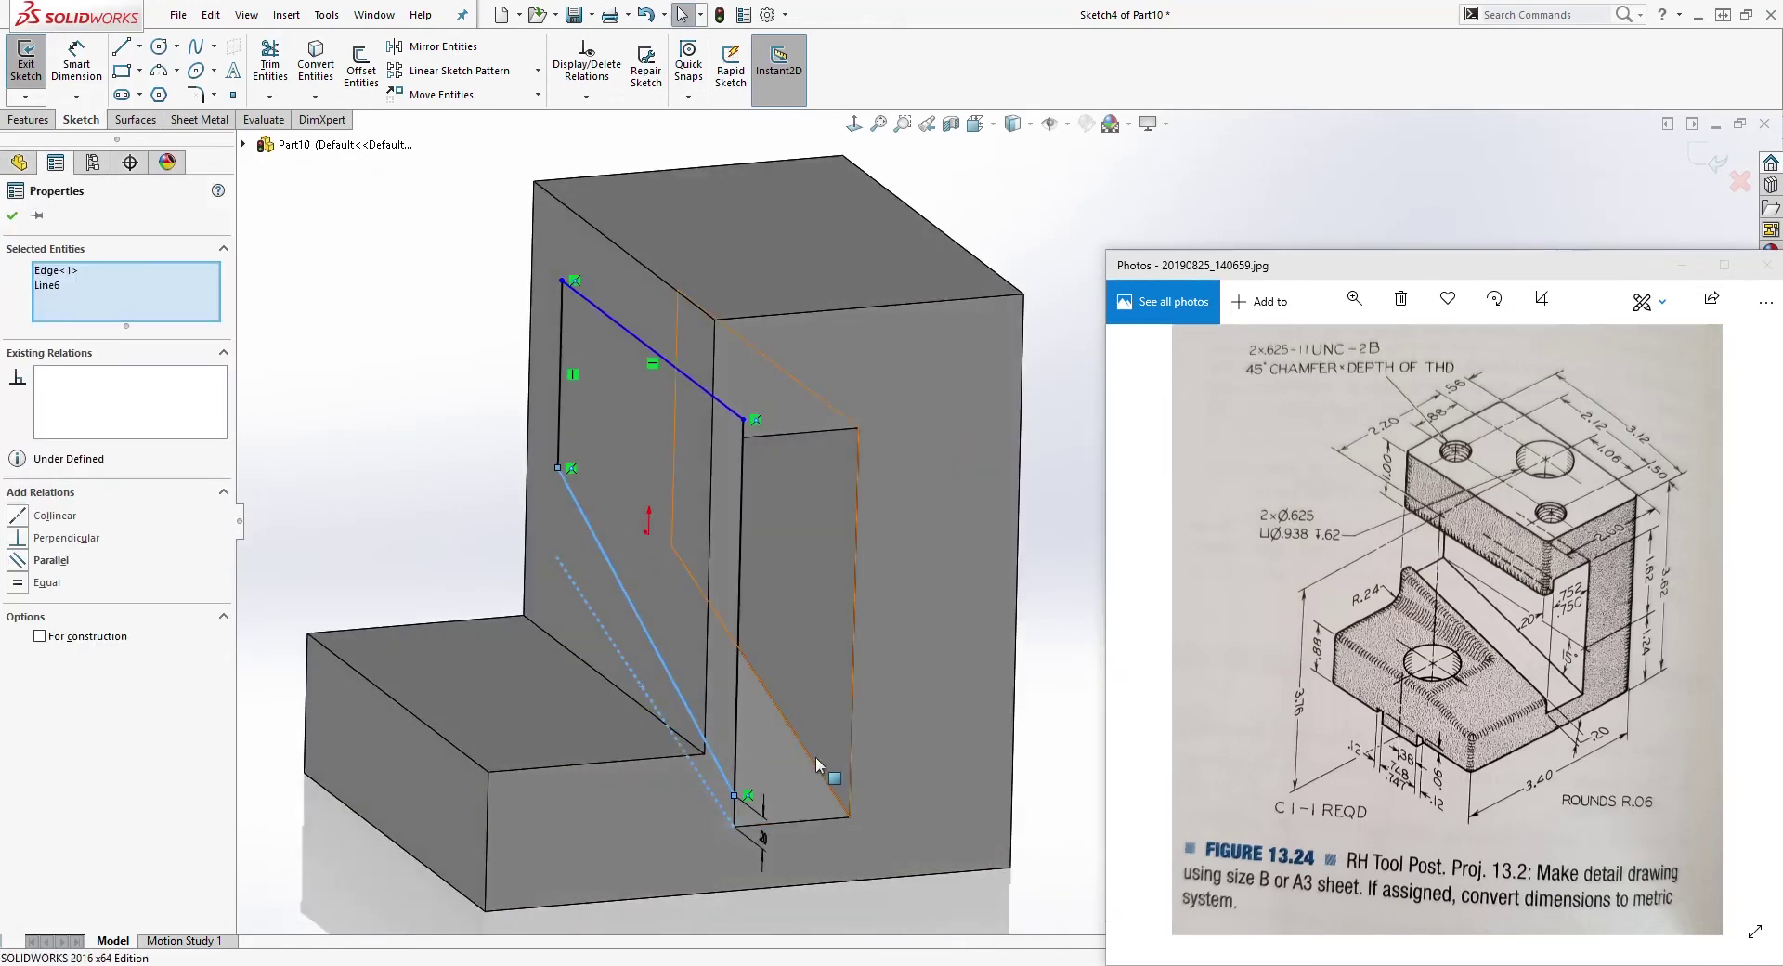
{"action": "middle_click_drag", "start_coordinate": [1053, 701], "coordinate": [251, 676]}
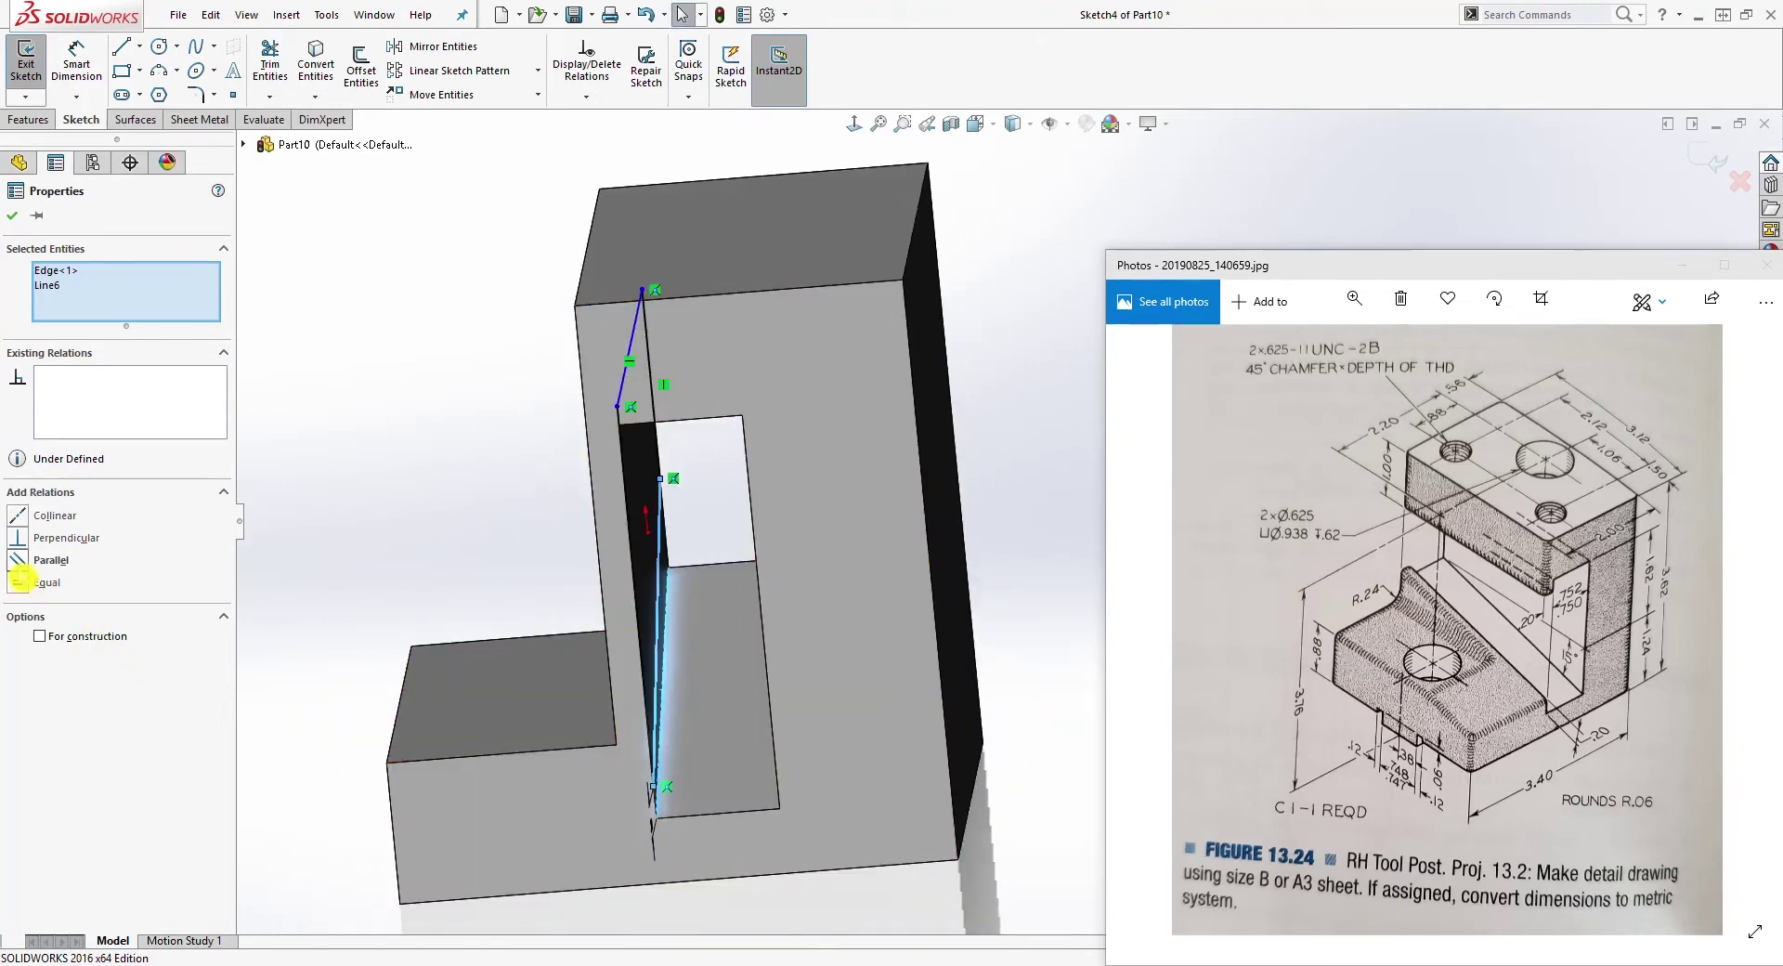
{"action": "left_click", "coordinate": [20, 566]}
{"action": "left_click", "coordinate": [415, 578]}
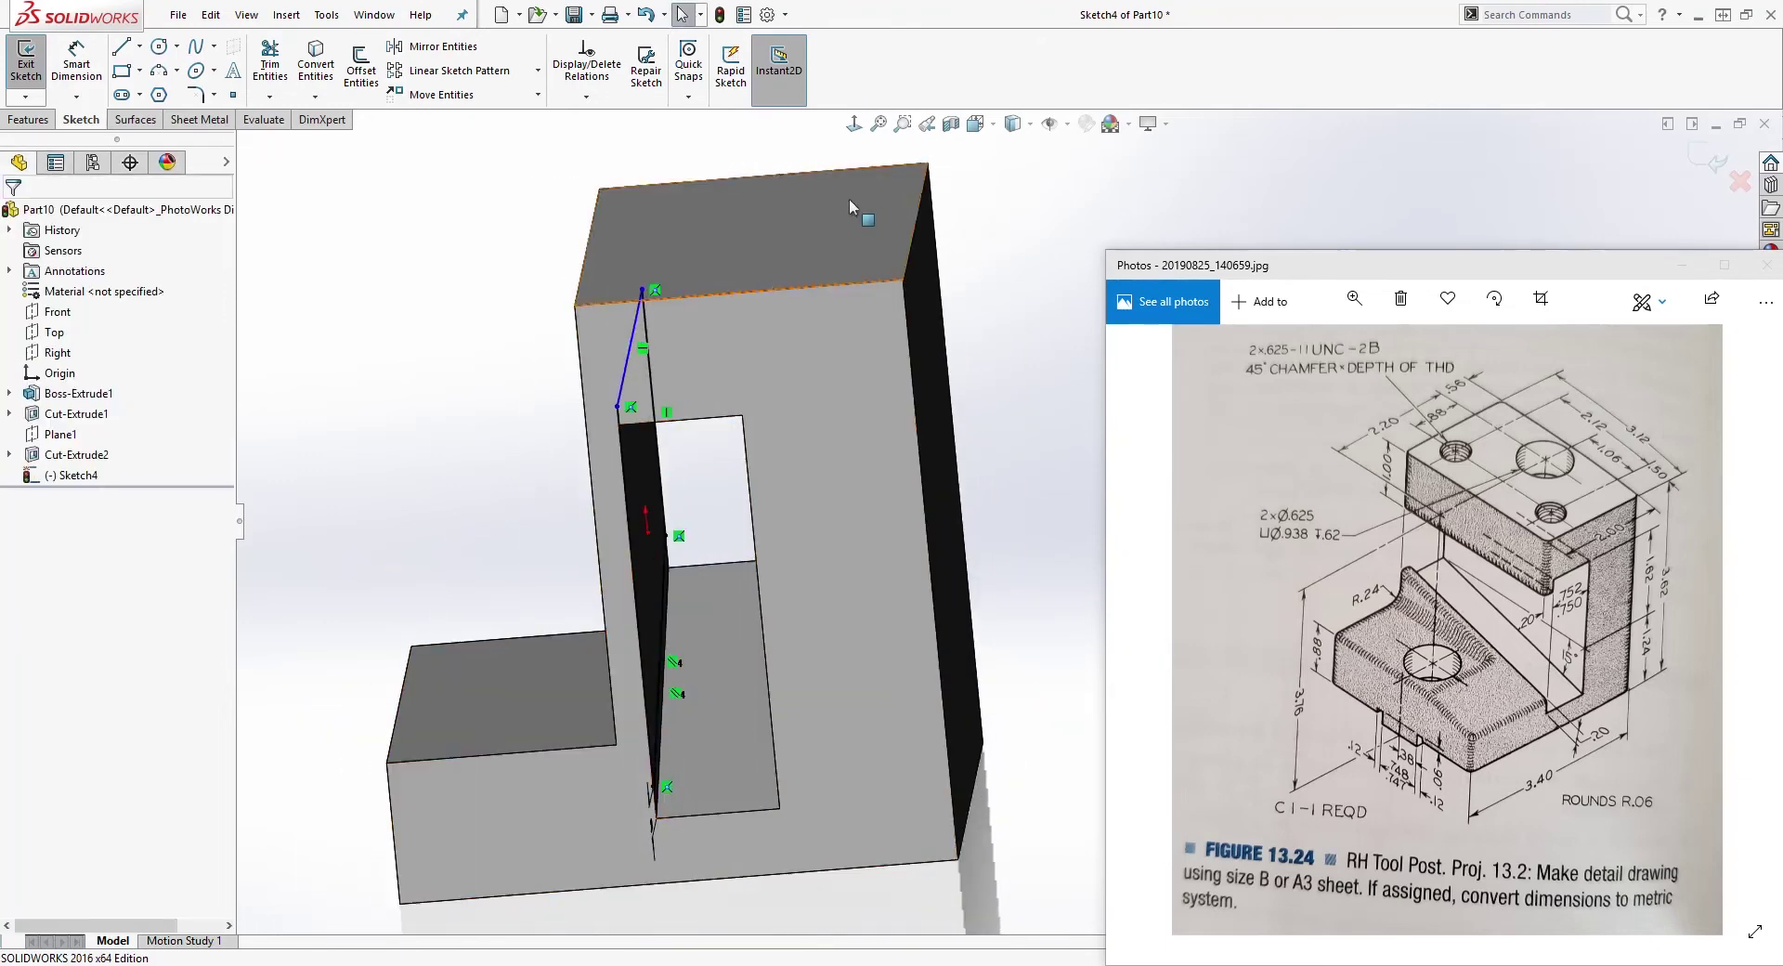
{"action": "key", "text": "ctrl+8"}
{"action": "left_click", "coordinate": [853, 125]}
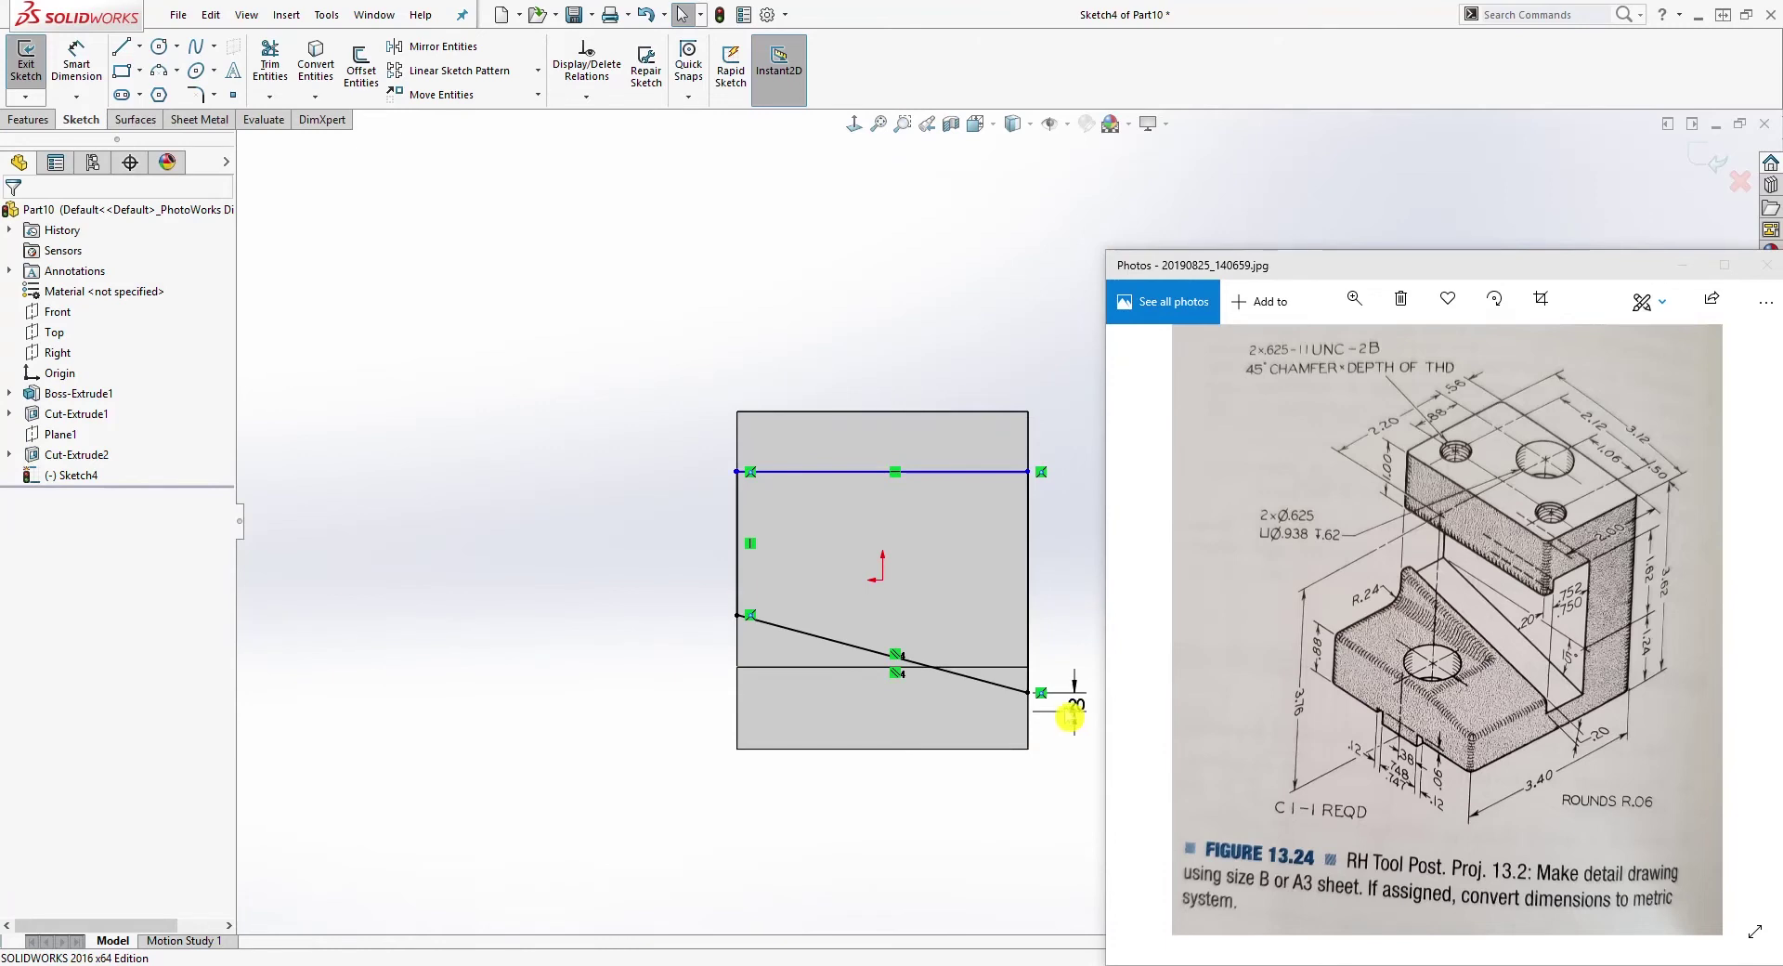
Step: Dimension the horizontal line 1.00 in below the face's top edge
{"action": "scroll", "coordinate": [1057, 730], "scroll_direction": "down", "scroll_amount": 4}
{"action": "scroll", "coordinate": [360, 539], "scroll_direction": "up", "scroll_amount": 5}
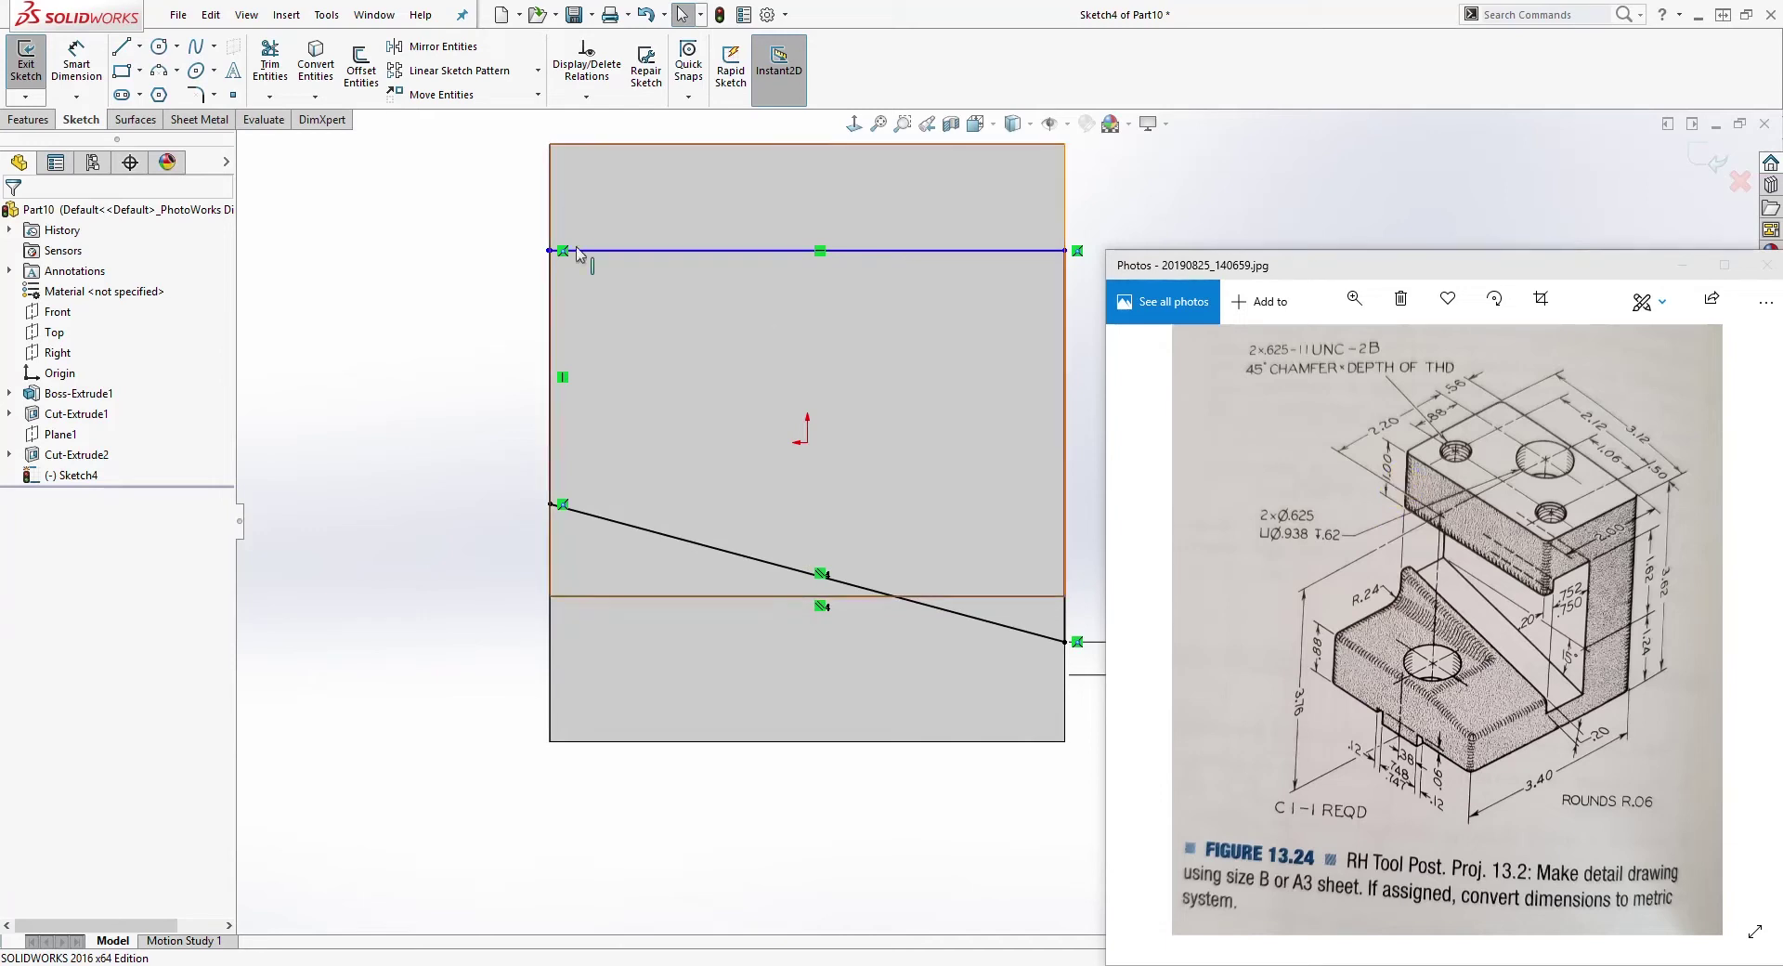
{"action": "left_click", "coordinate": [84, 69]}
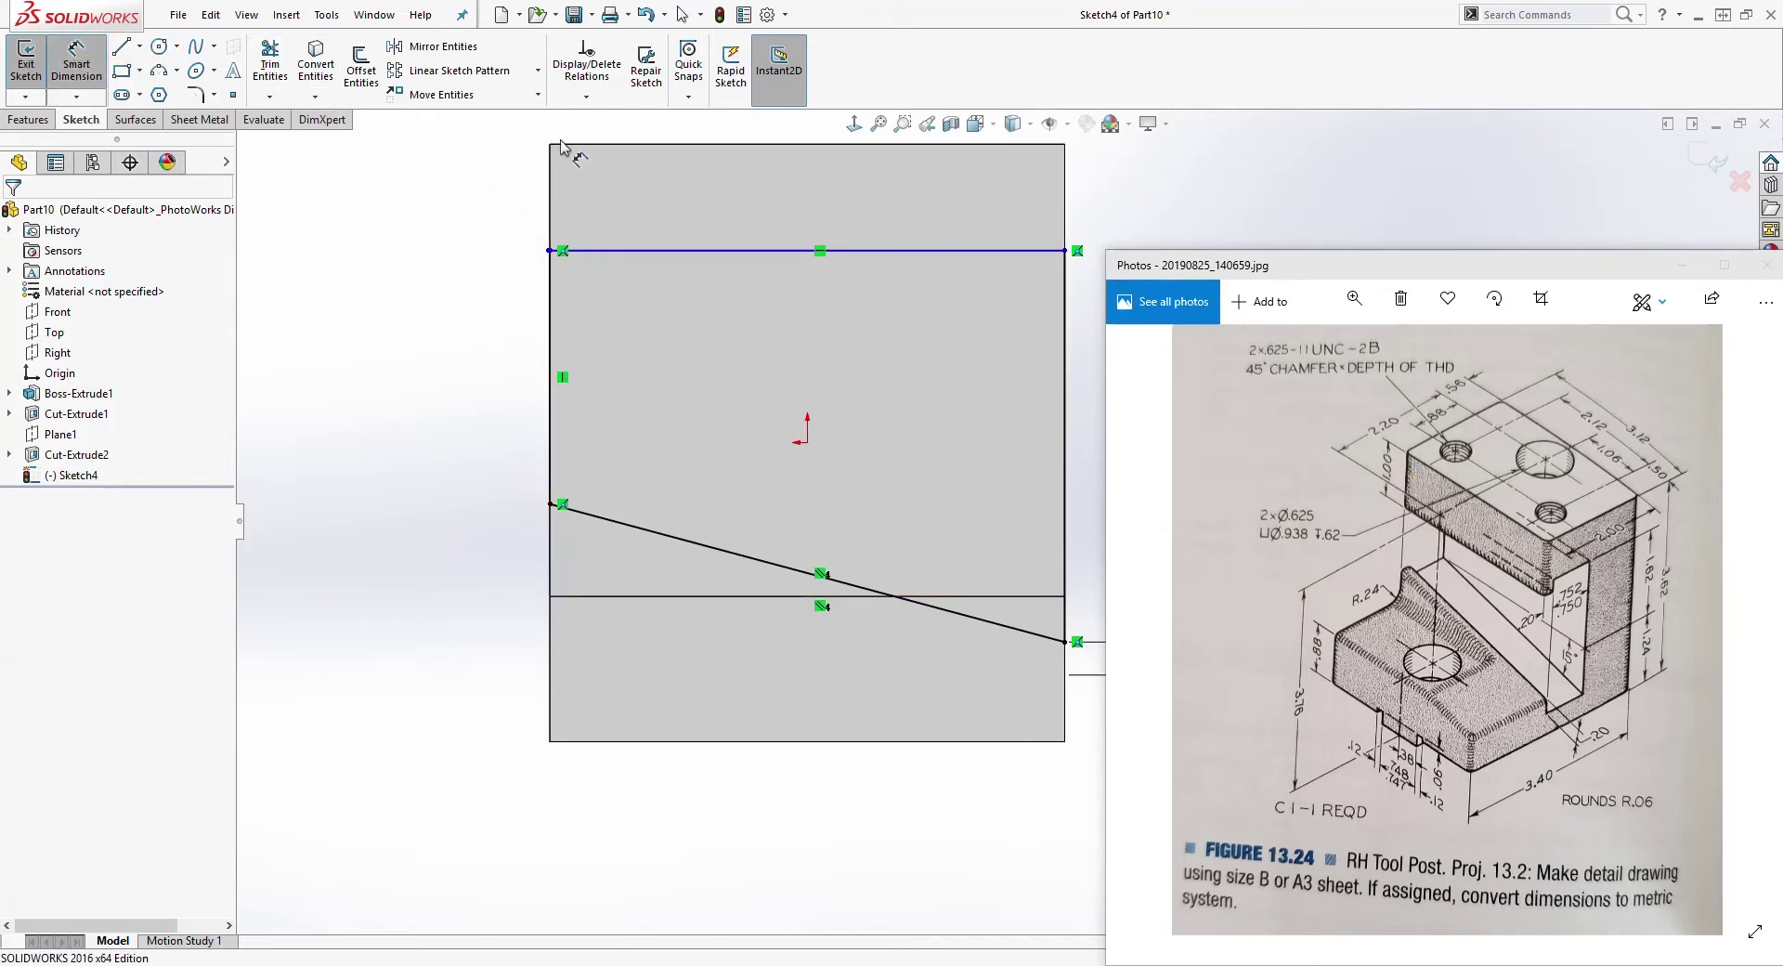
{"action": "left_click", "coordinate": [588, 146]}
{"action": "left_click", "coordinate": [625, 250]}
{"action": "left_click", "coordinate": [504, 223]}
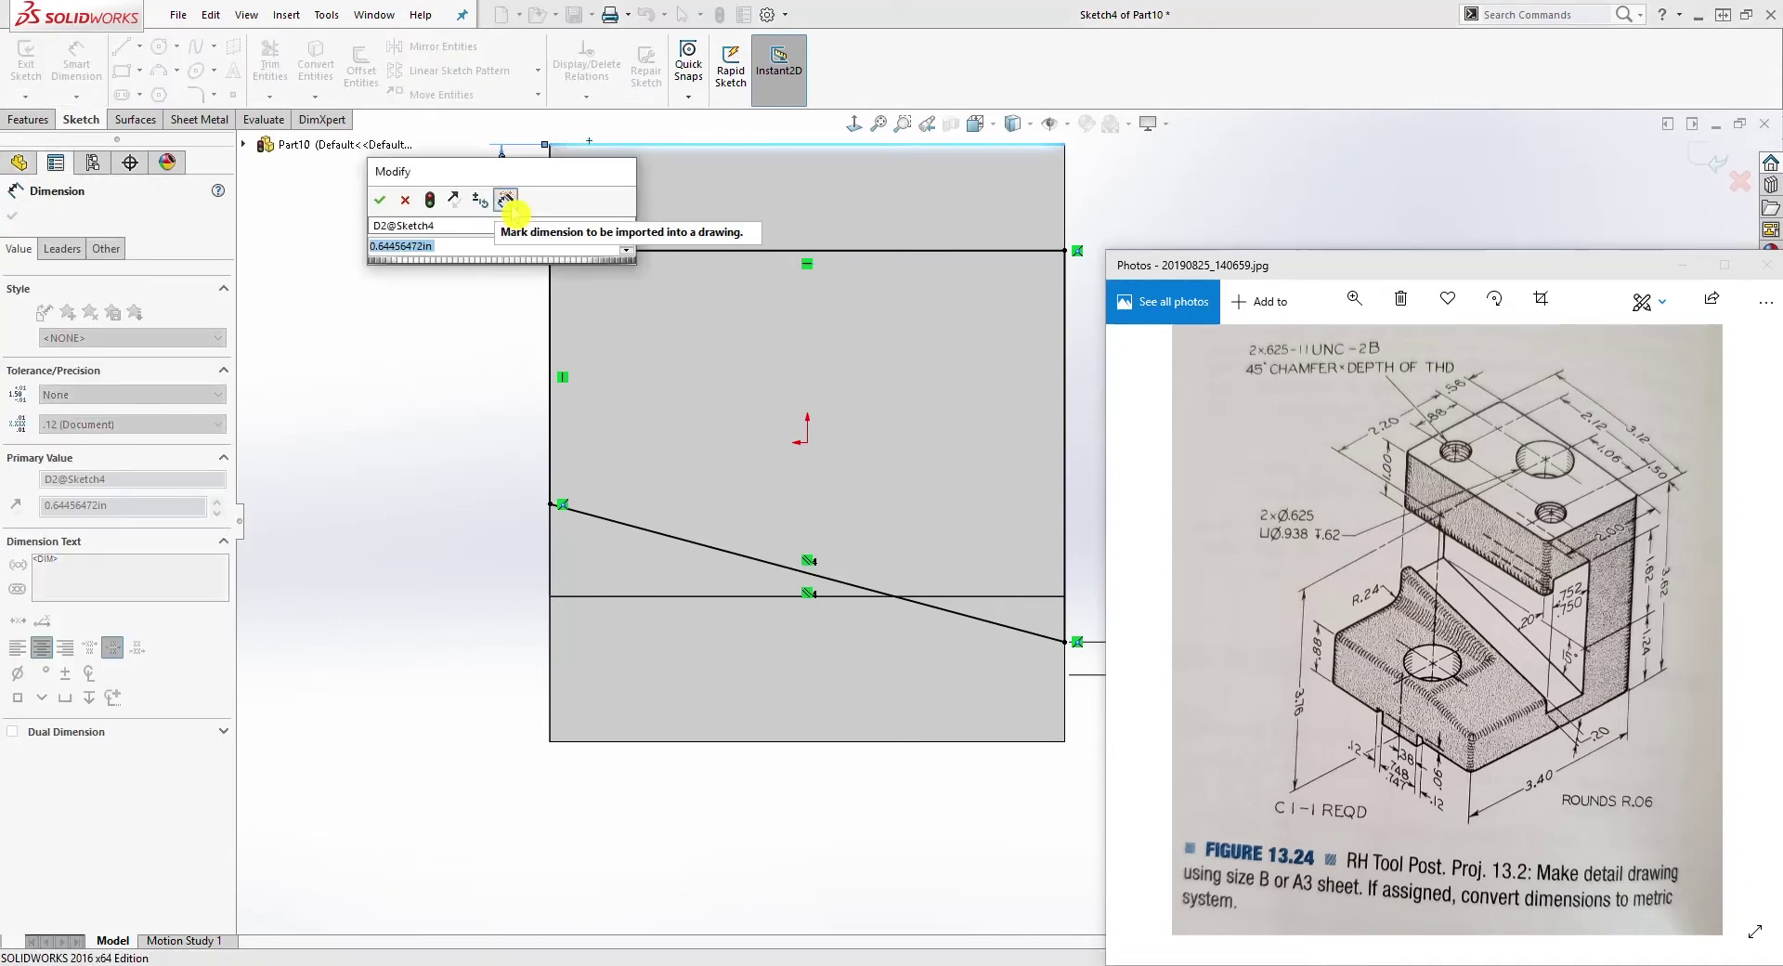
{"action": "type", "text": "1"}
{"action": "key", "text": "Return"}
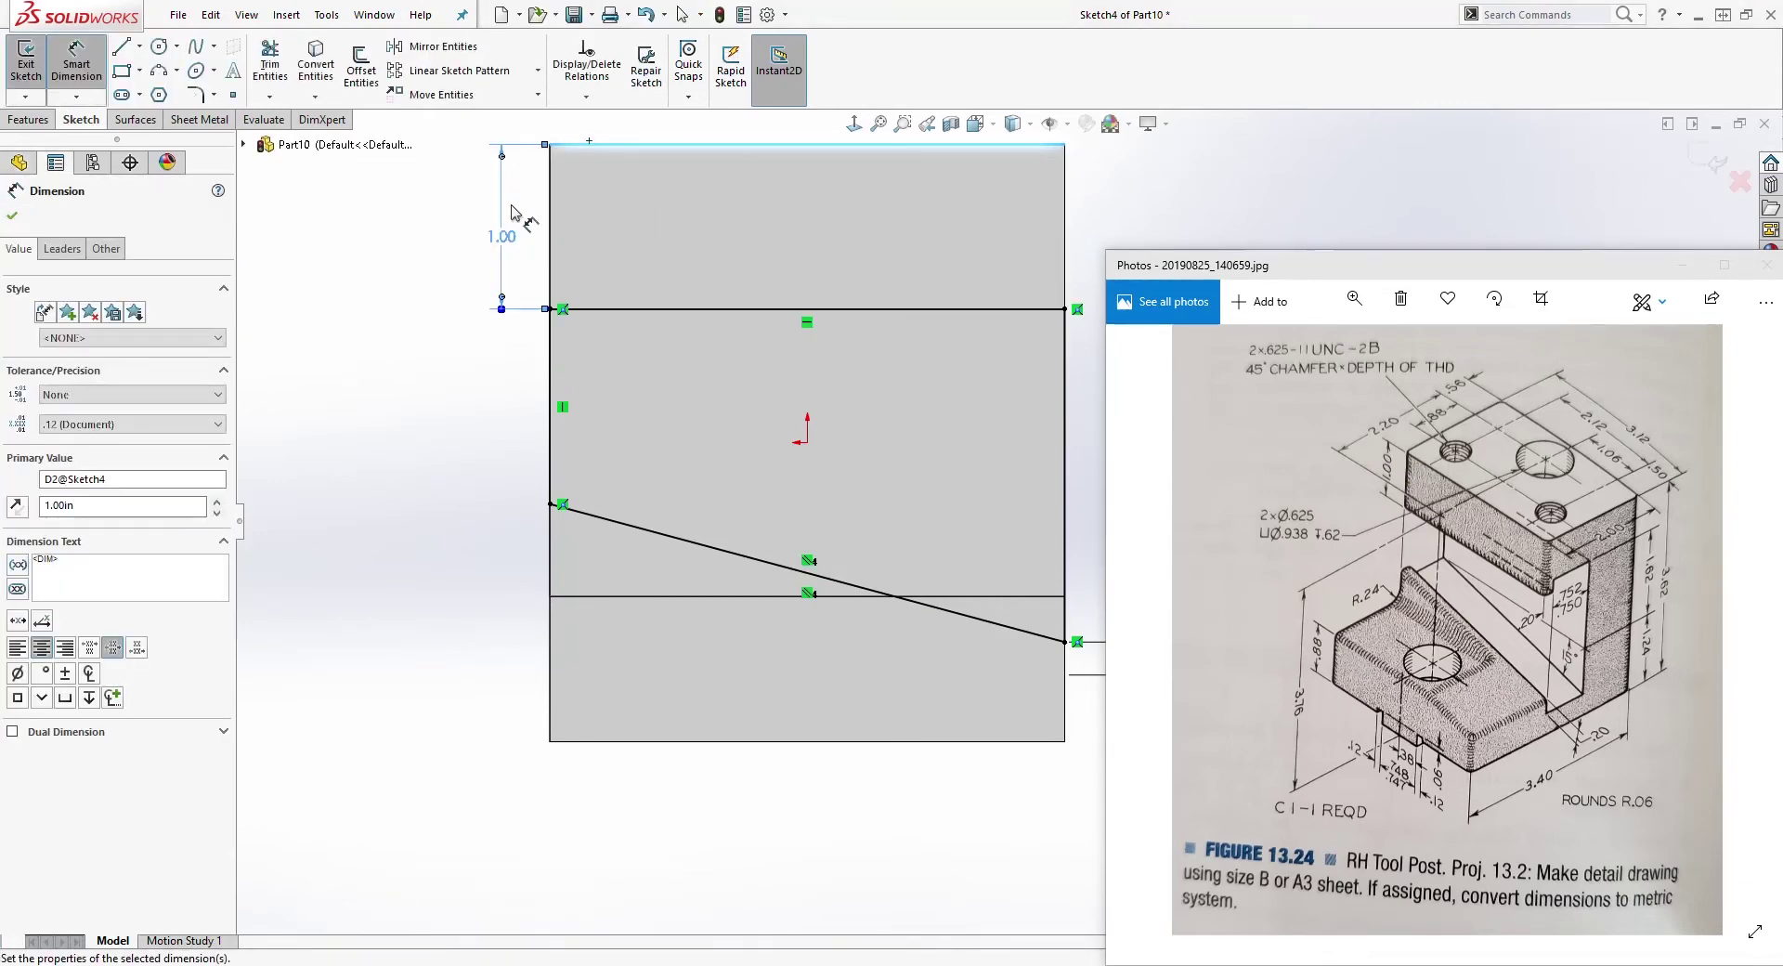
Step: Select the horizontal line to confirm it is fully defined, then zoom to fit
{"action": "key", "text": "Escape"}
{"action": "scroll", "coordinate": [1007, 520], "scroll_direction": "up", "scroll_amount": 2}
{"action": "scroll", "coordinate": [955, 510], "scroll_direction": "down", "scroll_amount": 2}
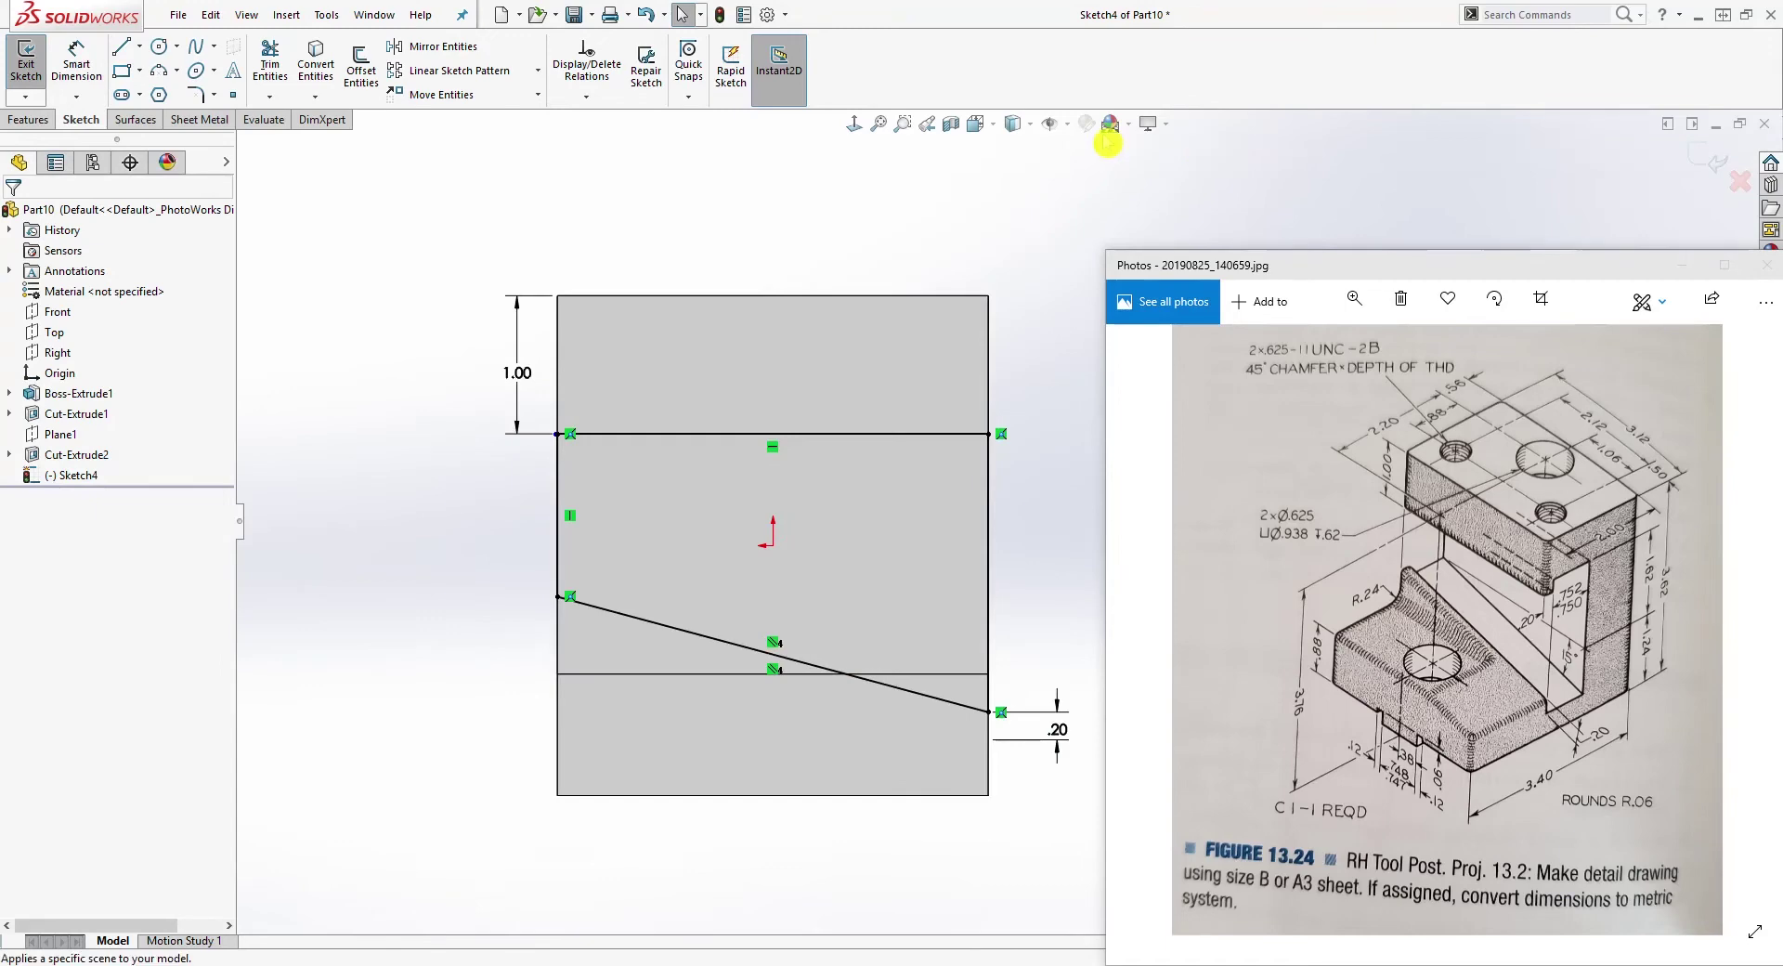
{"action": "left_click", "coordinate": [402, 488]}
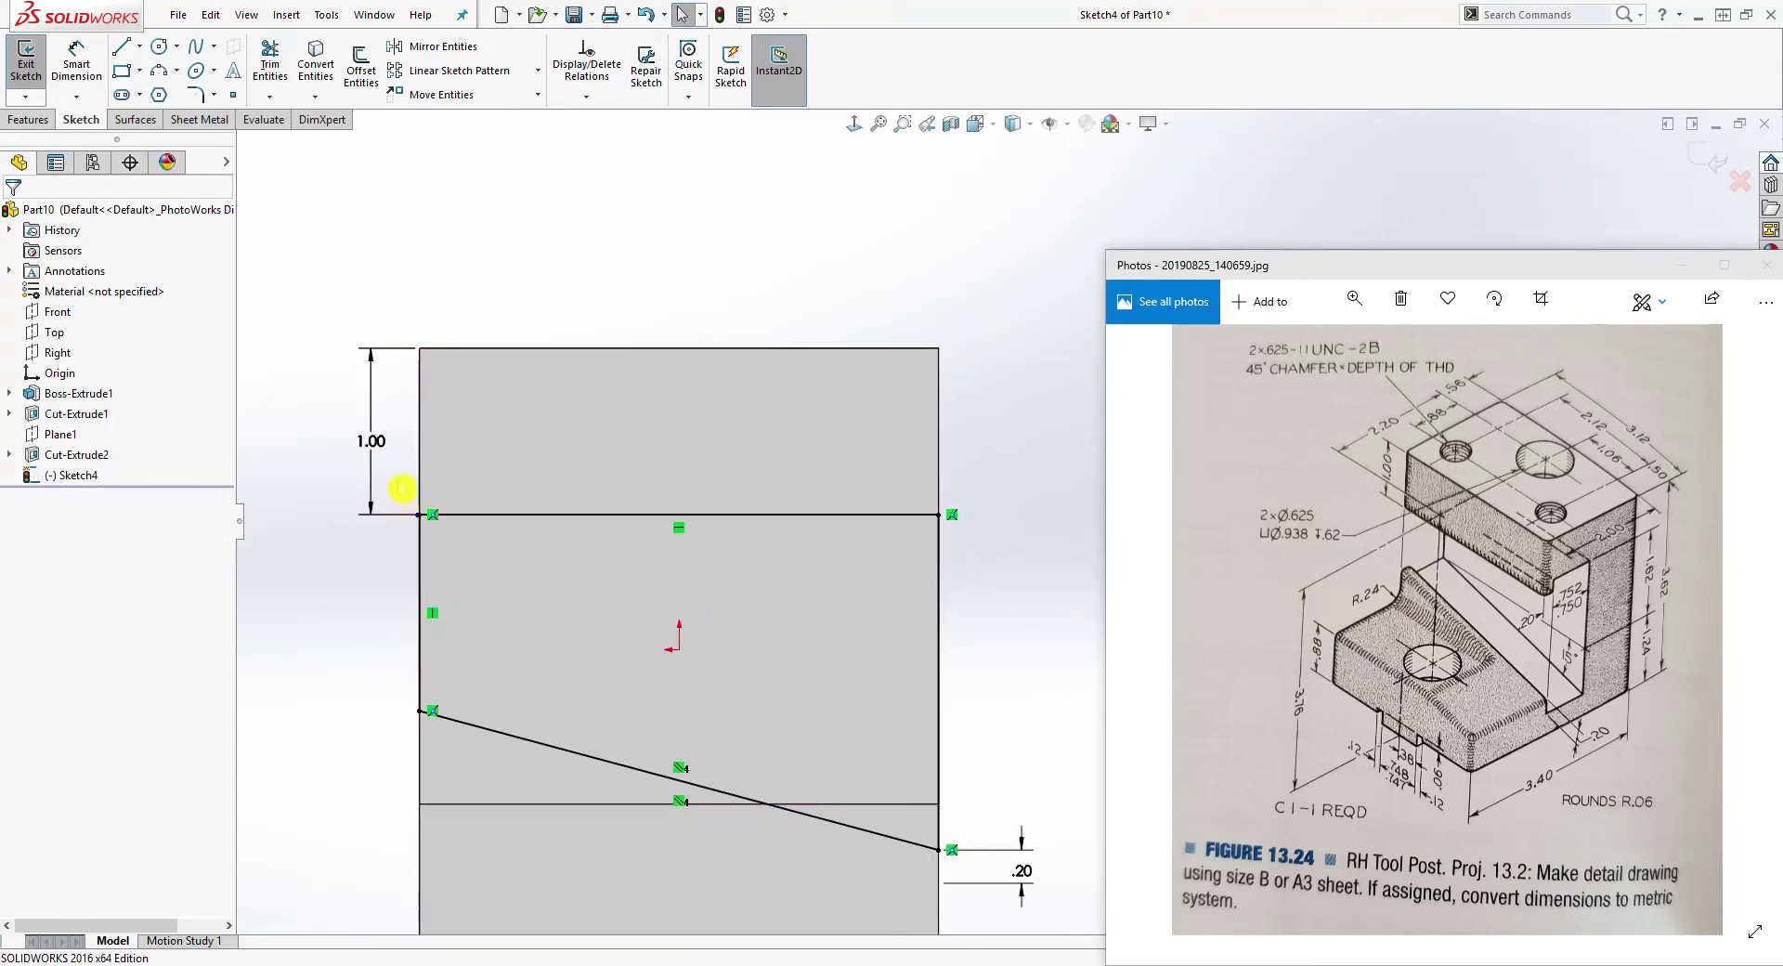
{"action": "left_click_drag", "start_coordinate": [465, 550], "coordinate": [474, 533]}
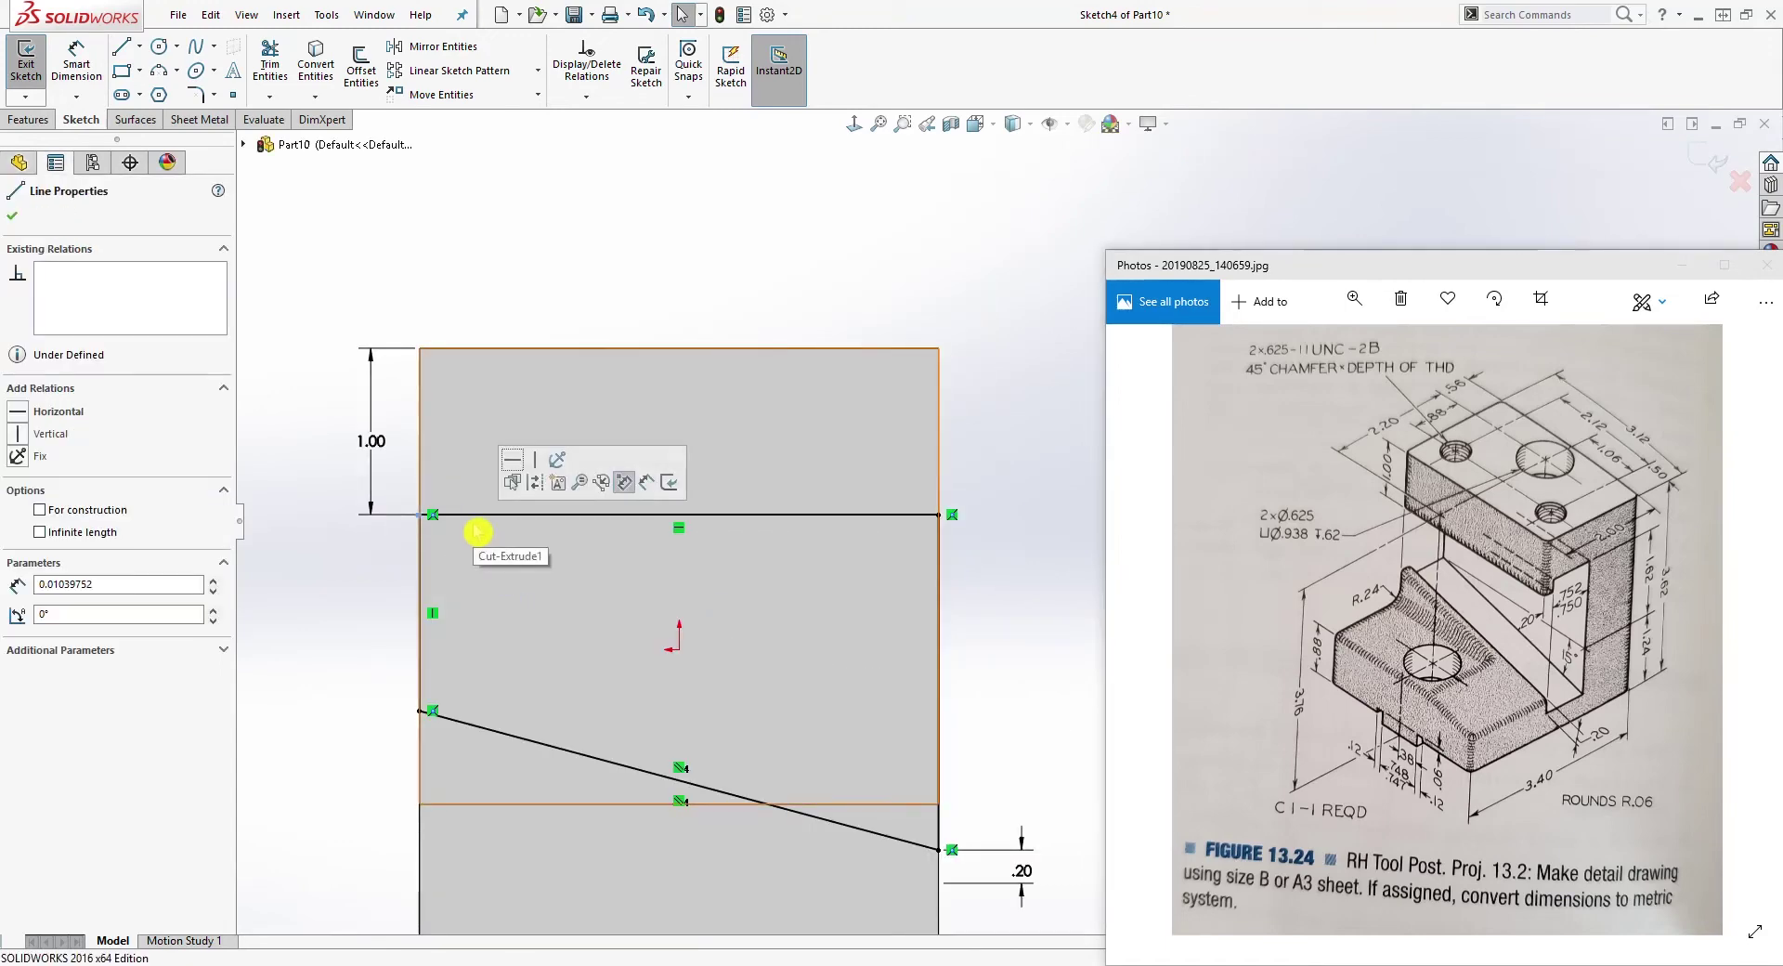
{"action": "key", "text": "Escape"}
{"action": "key", "text": "z"}
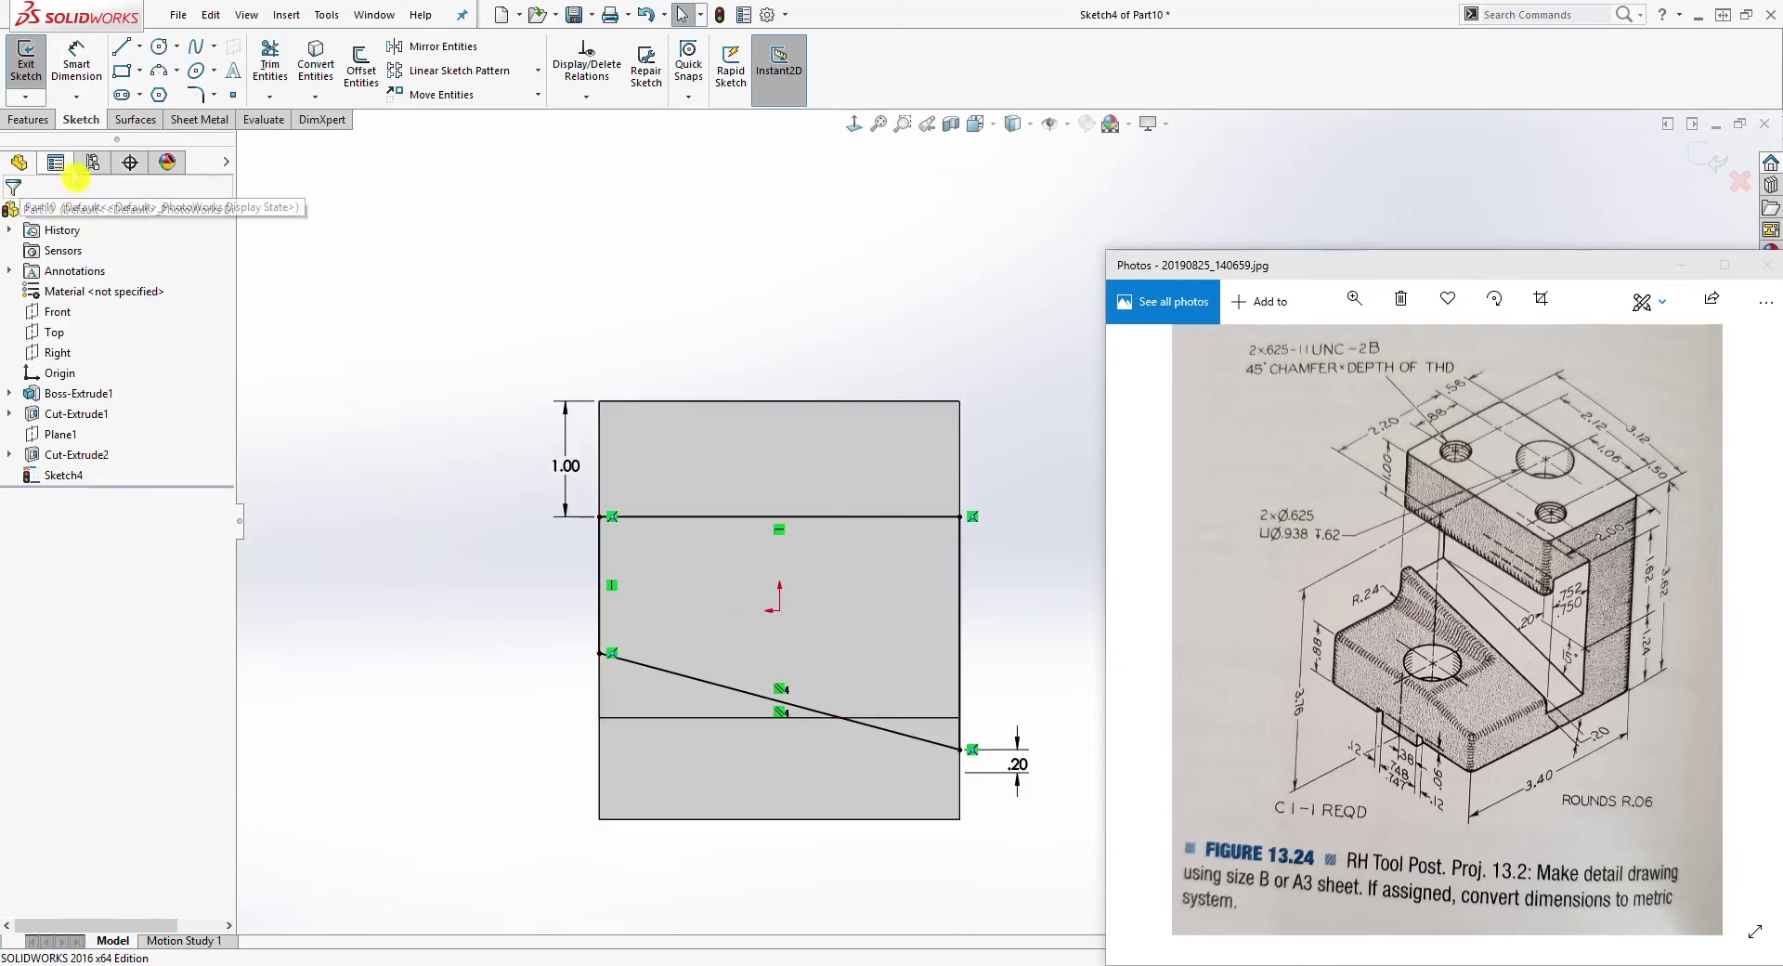
{"action": "left_click", "coordinate": [28, 119]}
Step: Cut-extrude Sketch4 Through All, creating Cut-Extrude3
{"action": "left_click", "coordinate": [284, 69]}
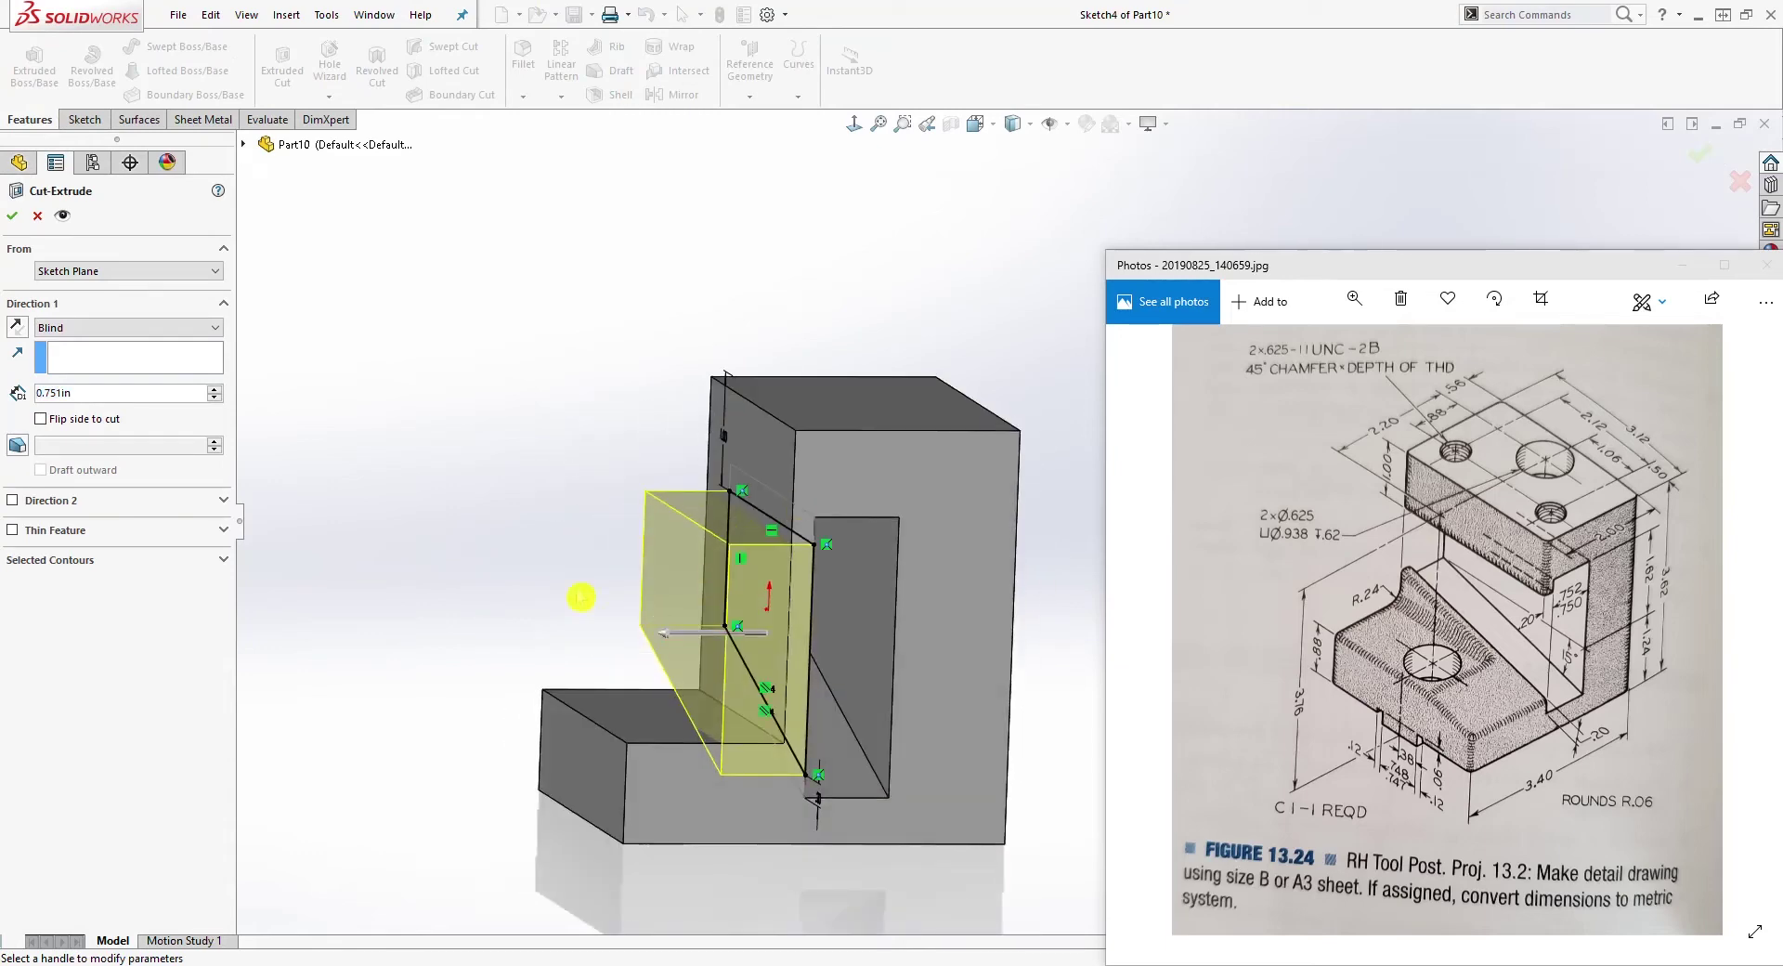
{"action": "left_click", "coordinate": [130, 327]}
{"action": "left_click", "coordinate": [93, 357]}
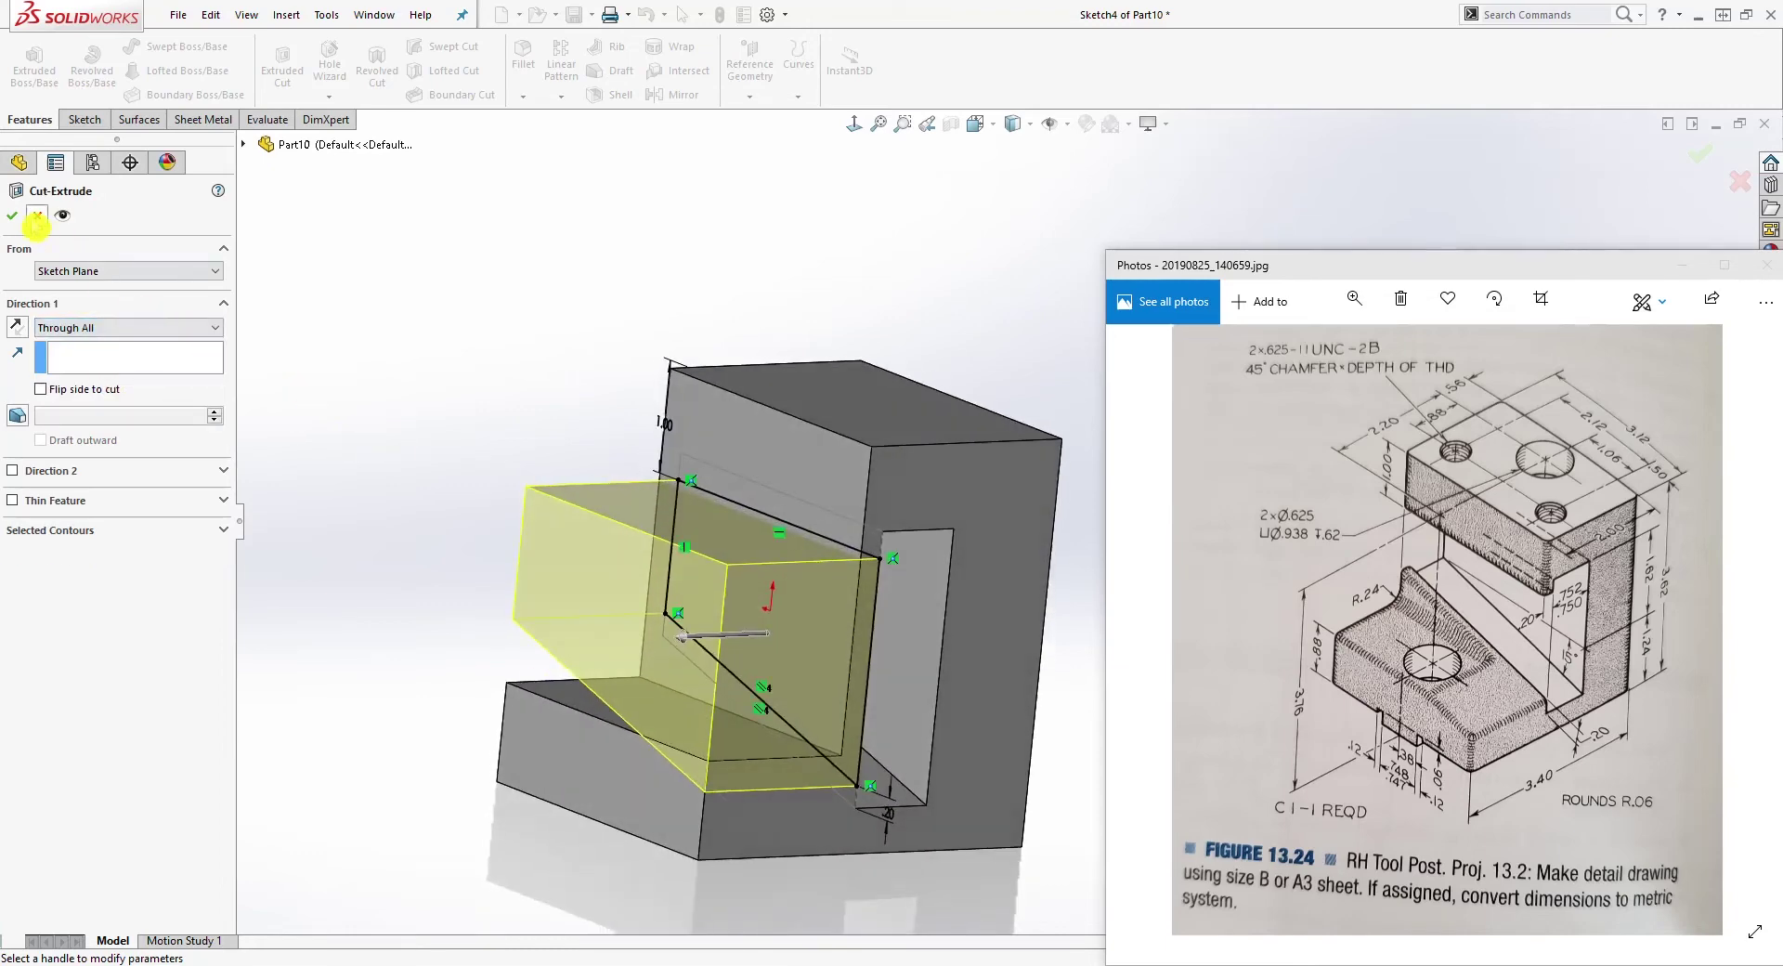
{"action": "left_click", "coordinate": [13, 217]}
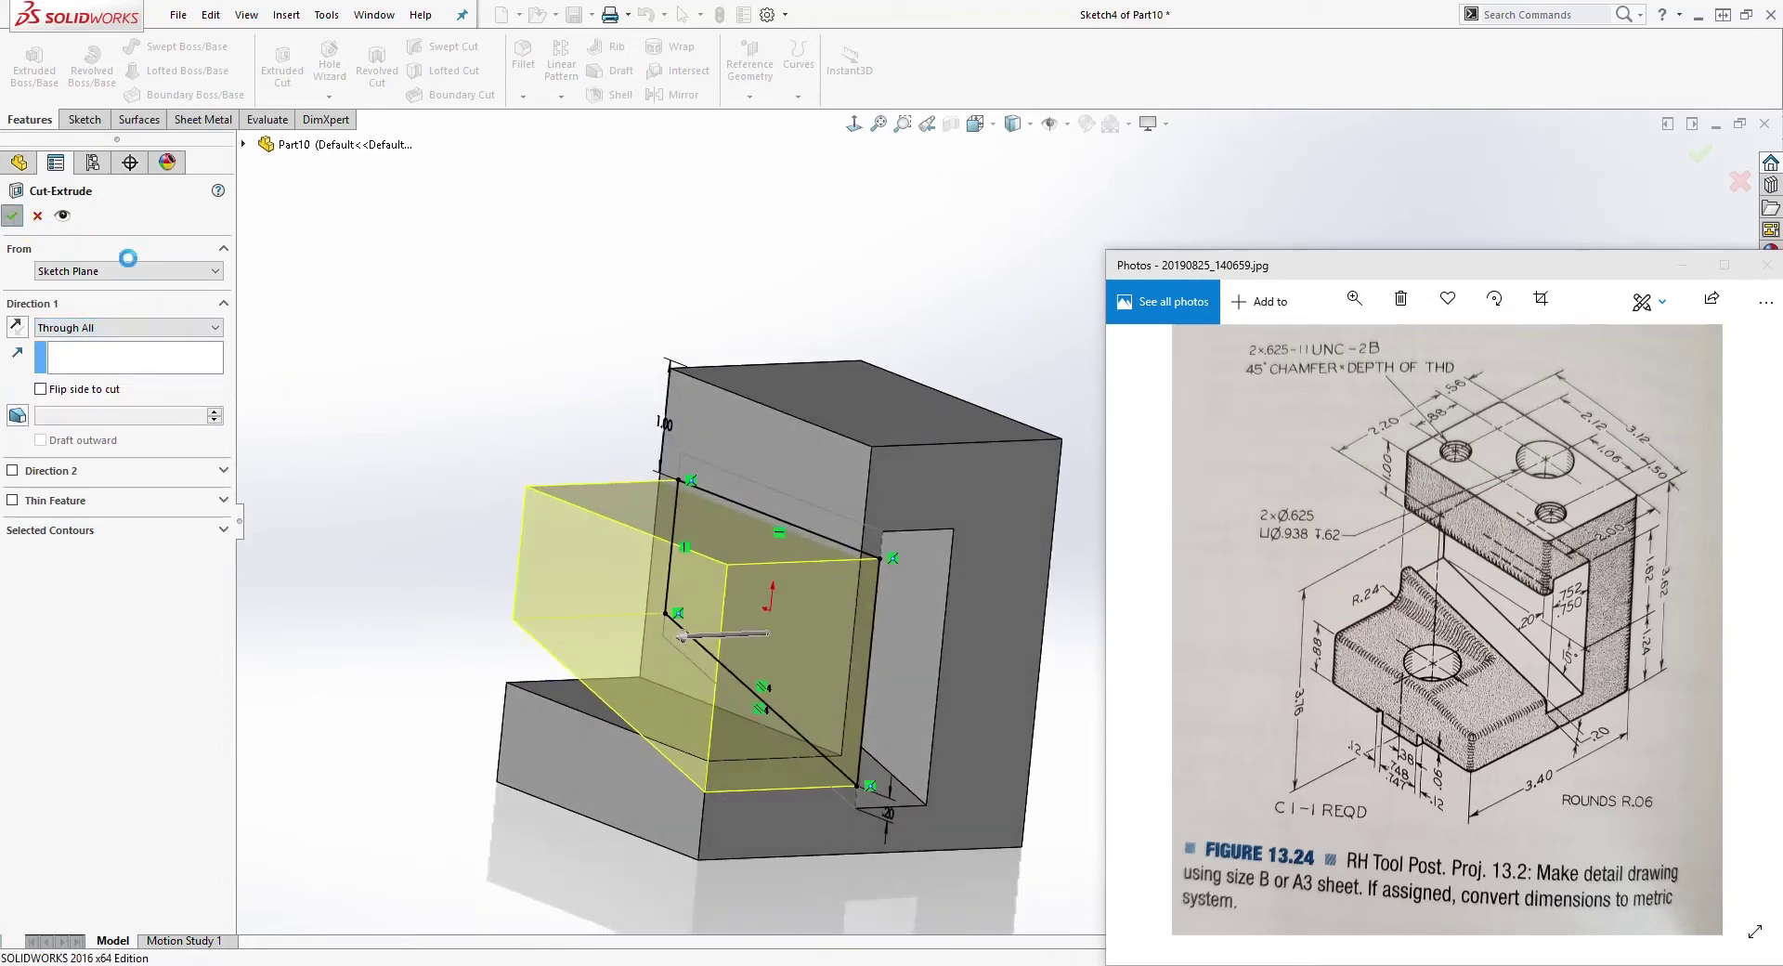
Step: Switch to isometric view, check the reference drawing, and select the base's front face
{"action": "left_click", "coordinate": [990, 125]}
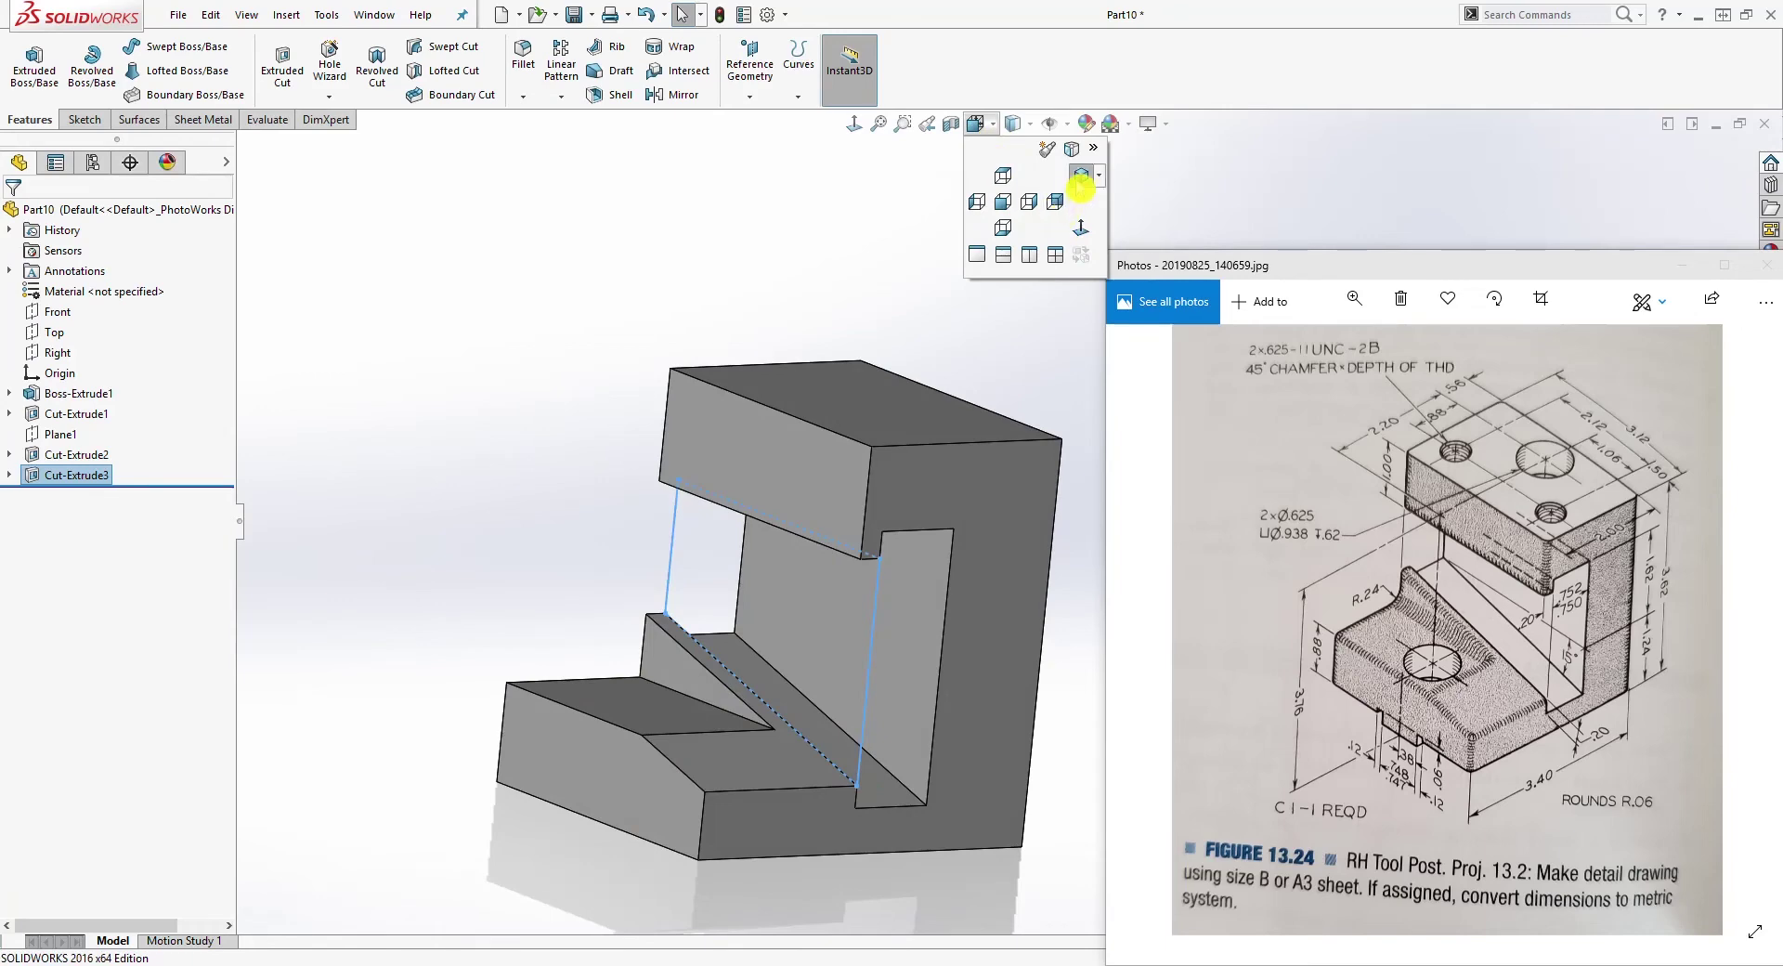
{"action": "left_click", "coordinate": [1056, 203]}
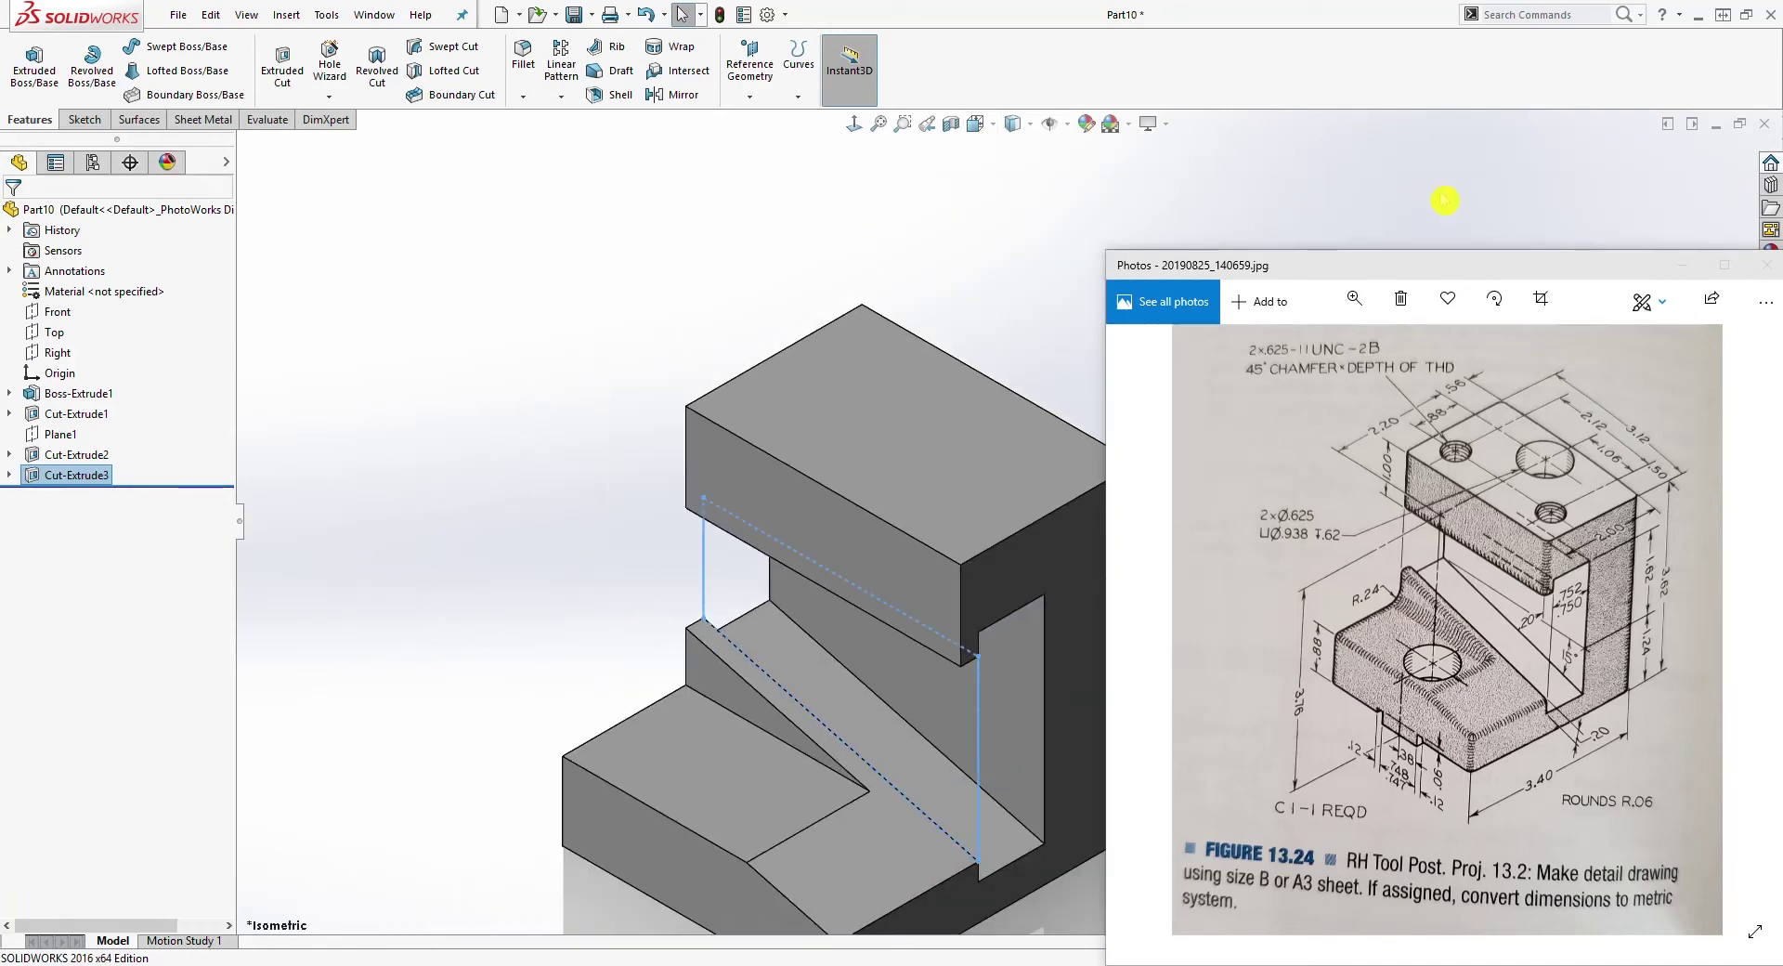
{"action": "left_click", "coordinate": [1007, 687]}
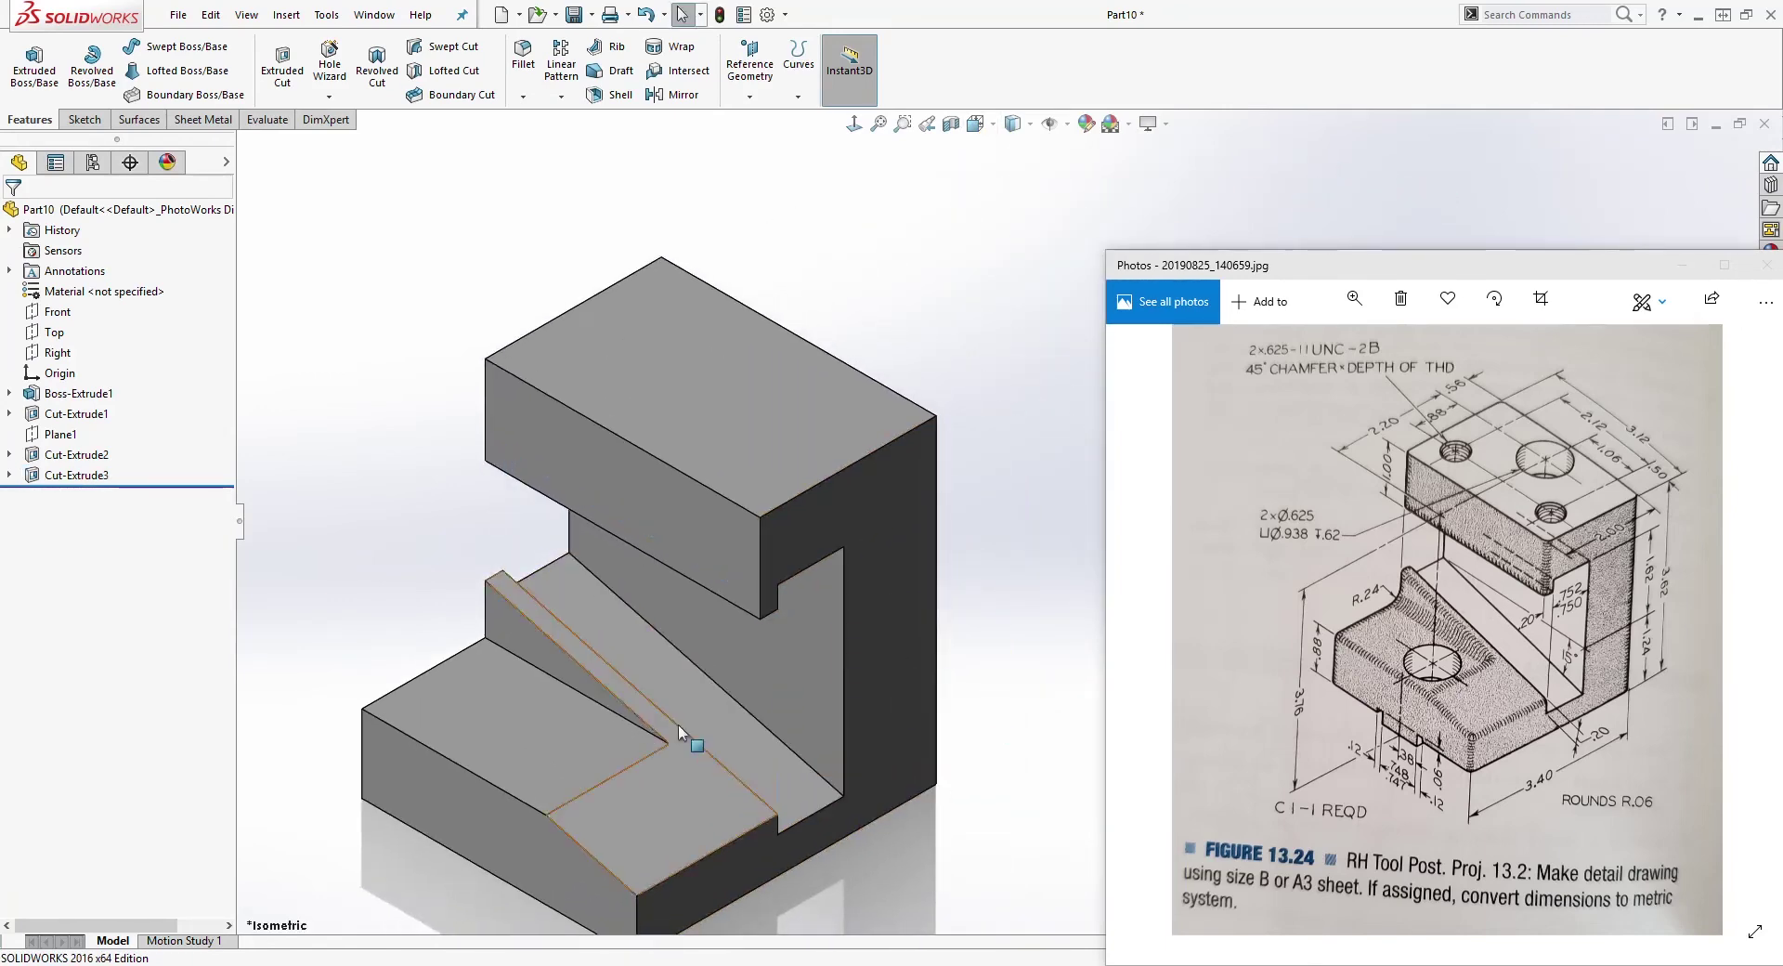
{"action": "left_click", "coordinate": [1414, 797]}
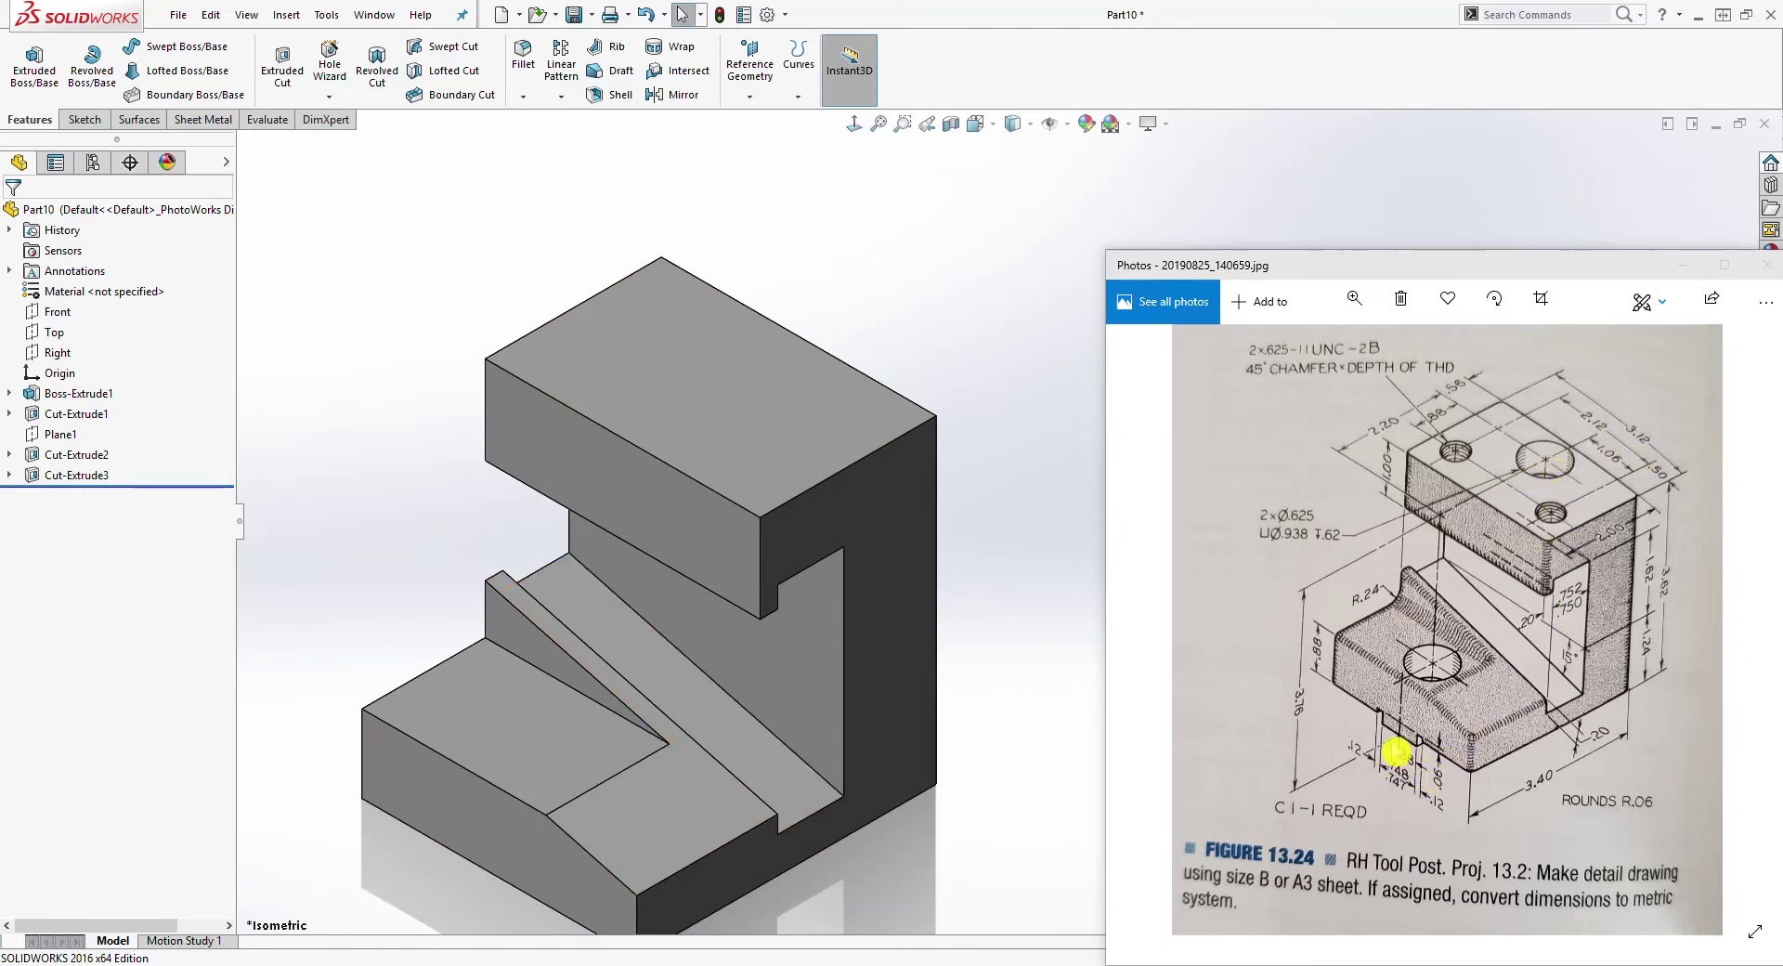
{"action": "scroll", "coordinate": [978, 727], "scroll_direction": "up", "scroll_amount": 1}
{"action": "scroll", "coordinate": [438, 743], "scroll_direction": "down", "scroll_amount": 1}
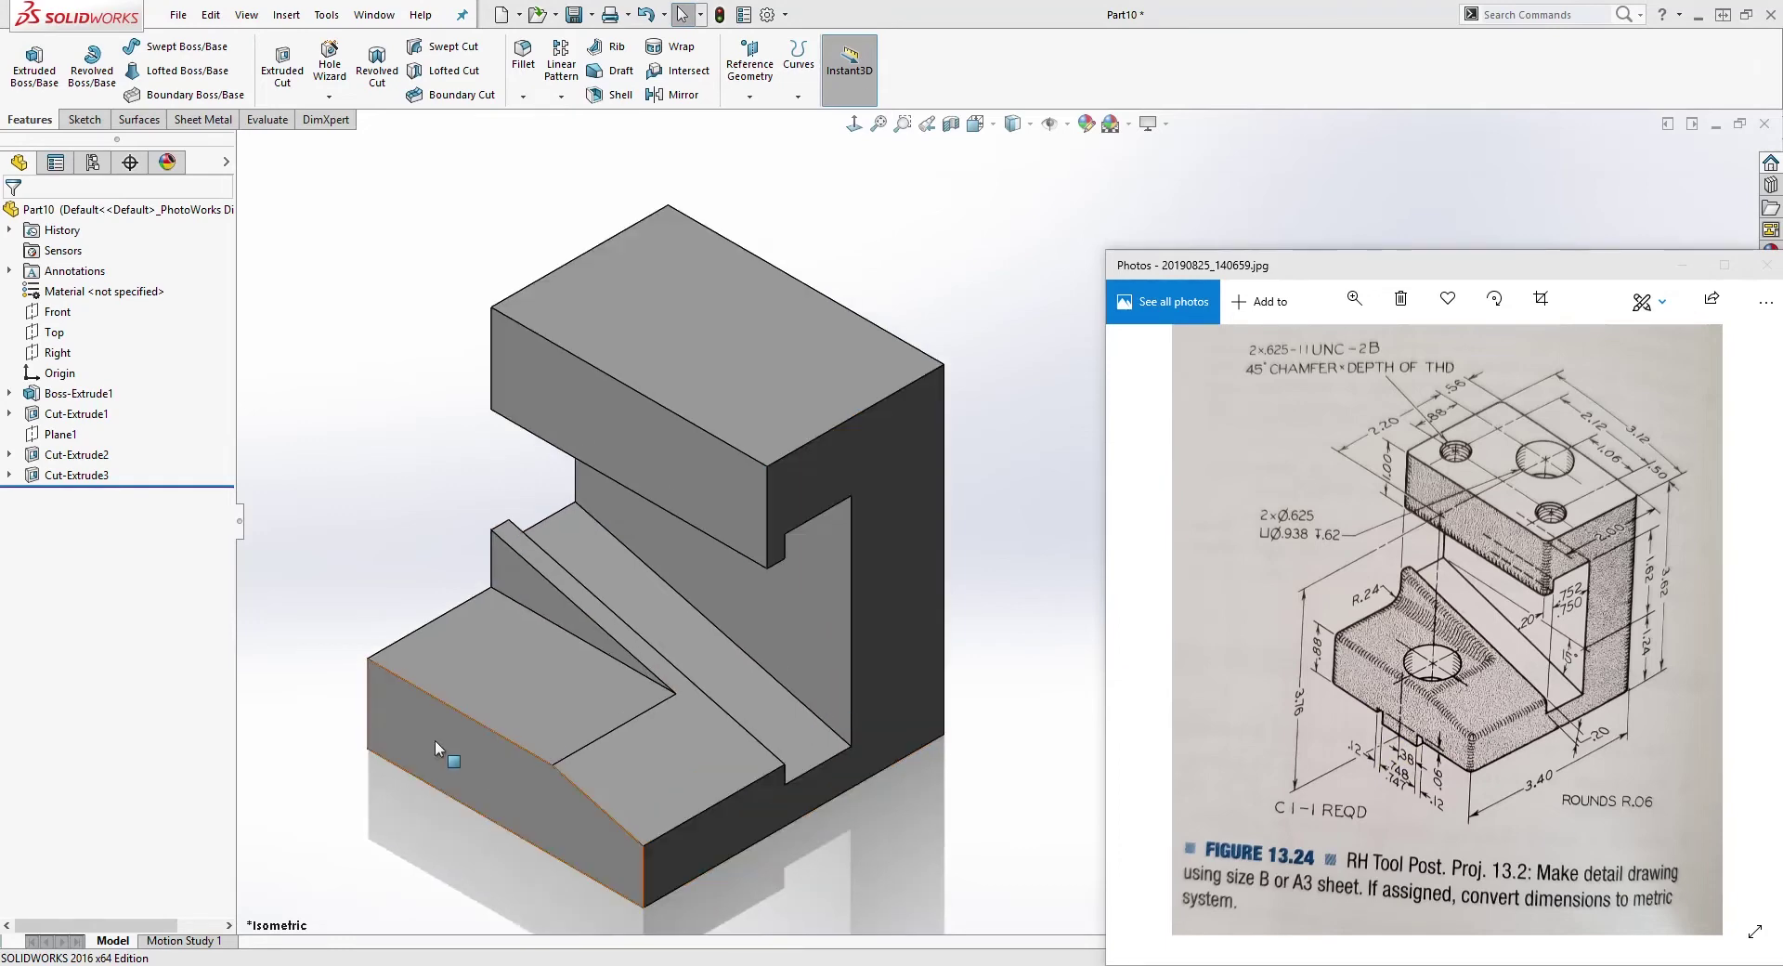
{"action": "left_click", "coordinate": [446, 750]}
{"action": "left_click", "coordinate": [82, 119]}
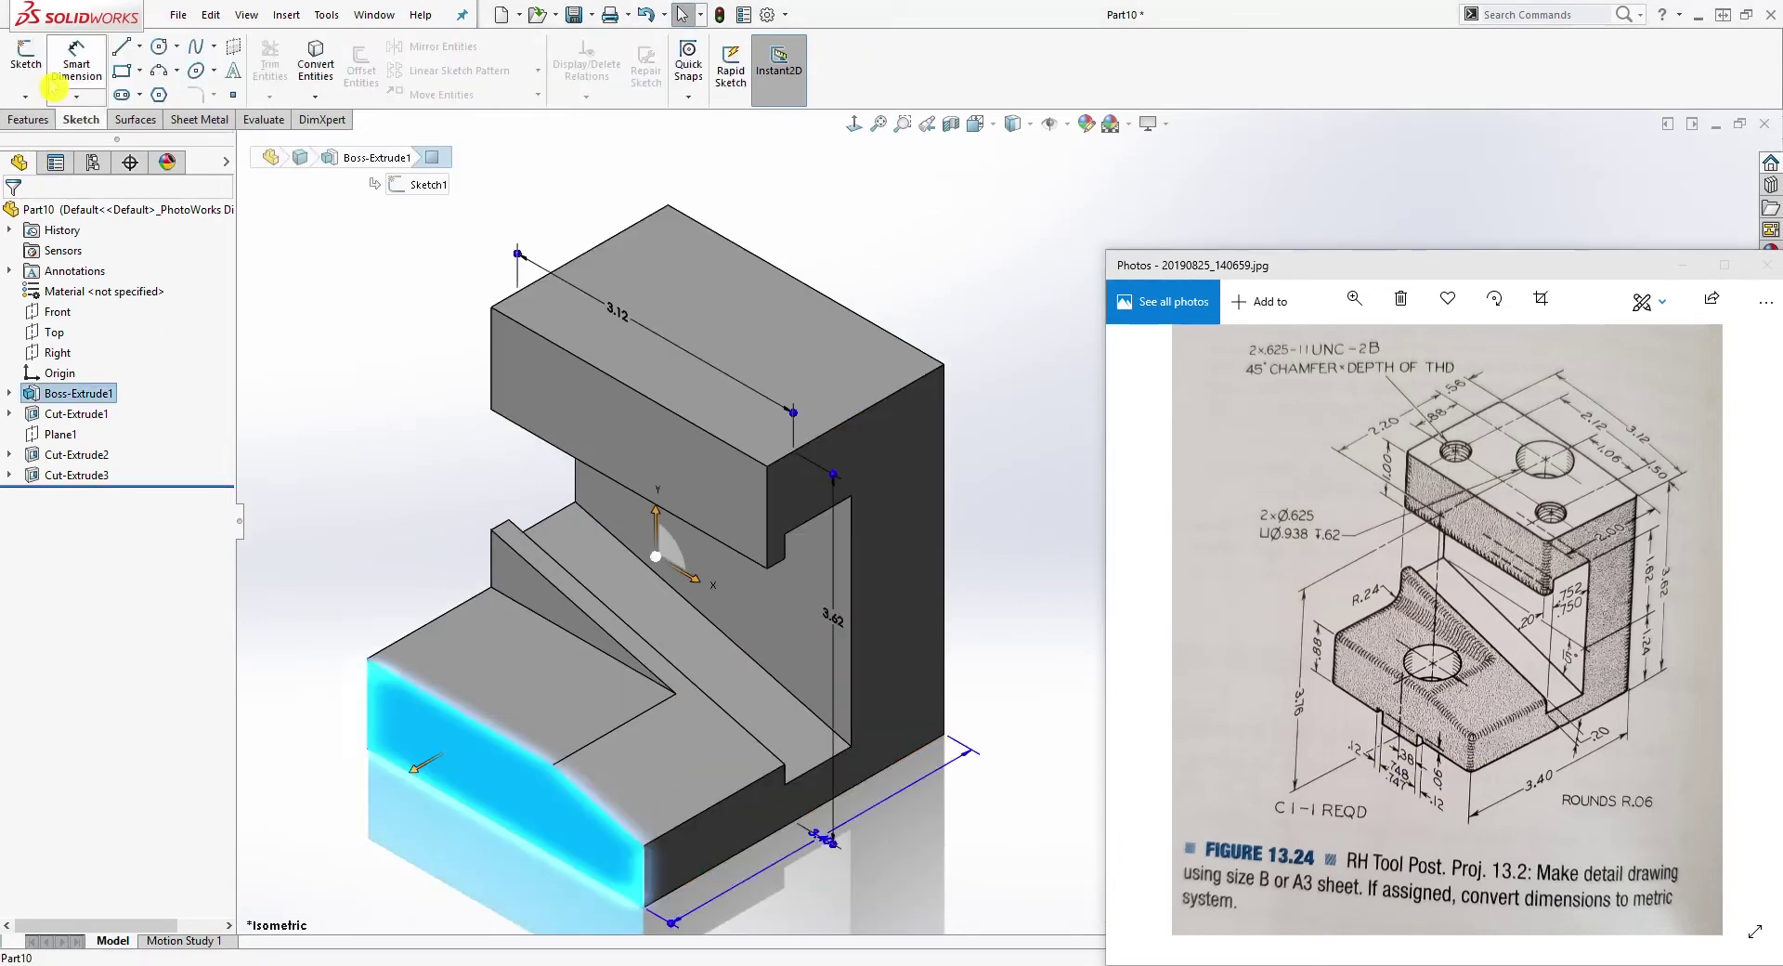
Step: Start Sketch5 on the front face and view it straight on
{"action": "left_click", "coordinate": [26, 56]}
{"action": "left_click", "coordinate": [854, 123]}
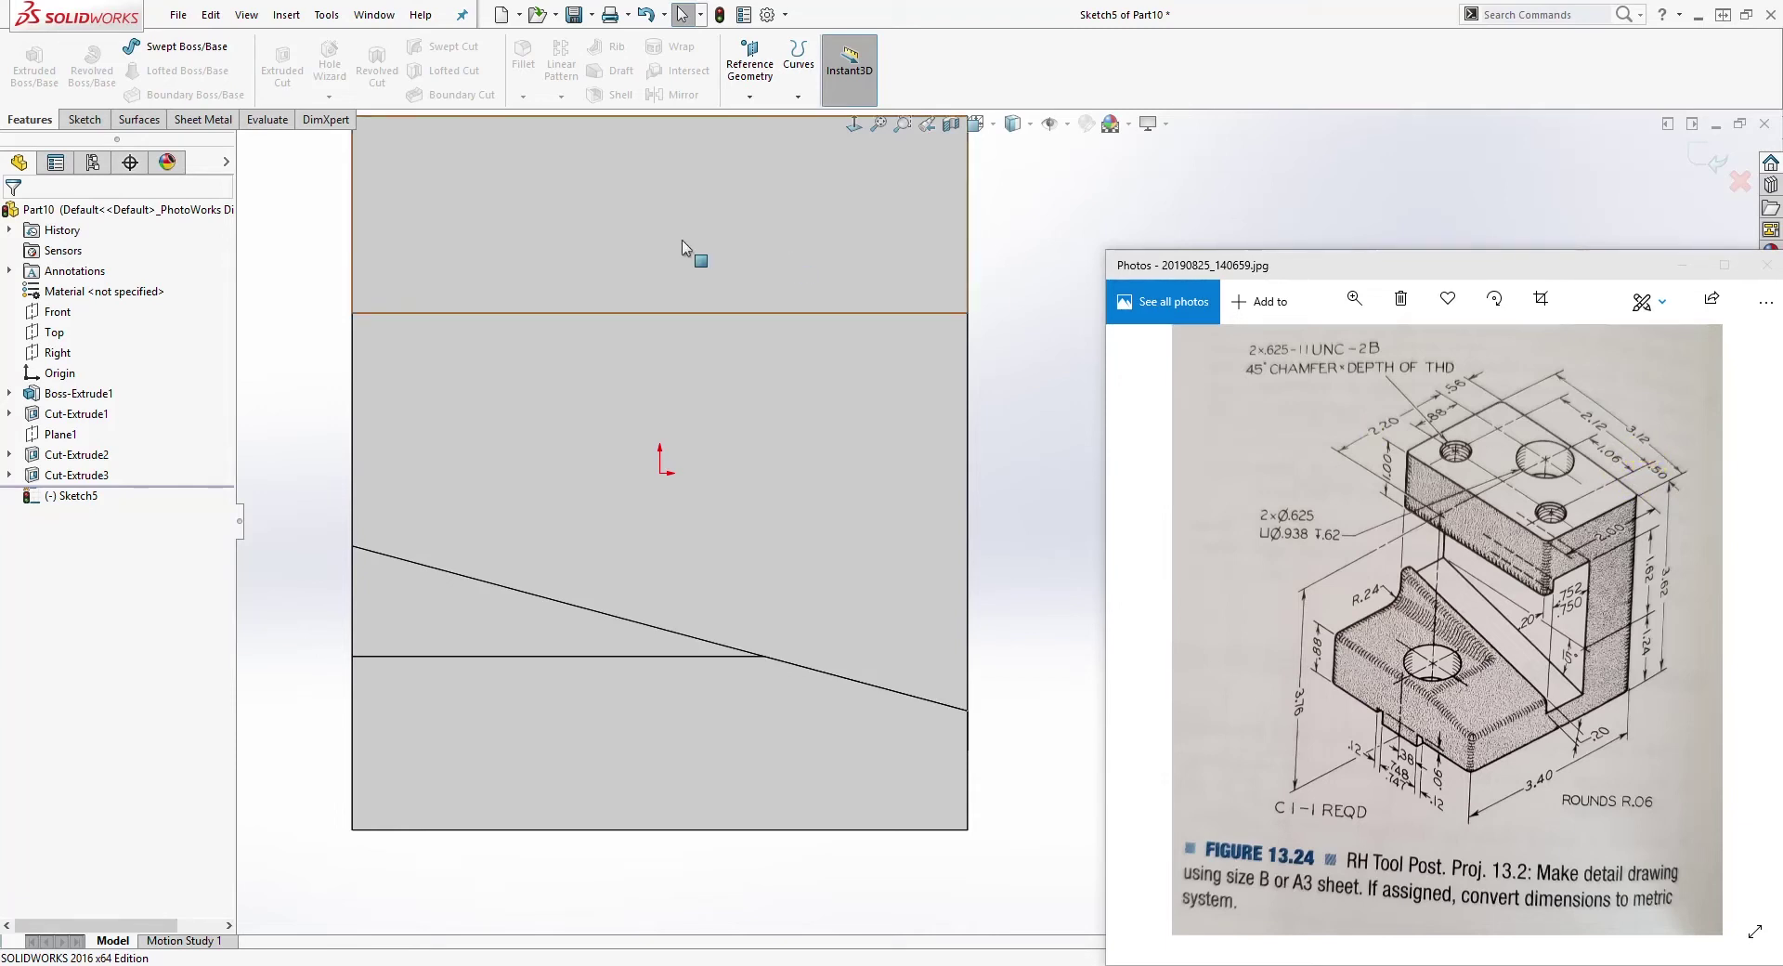
{"action": "scroll", "coordinate": [743, 306], "scroll_direction": "up", "scroll_amount": 1}
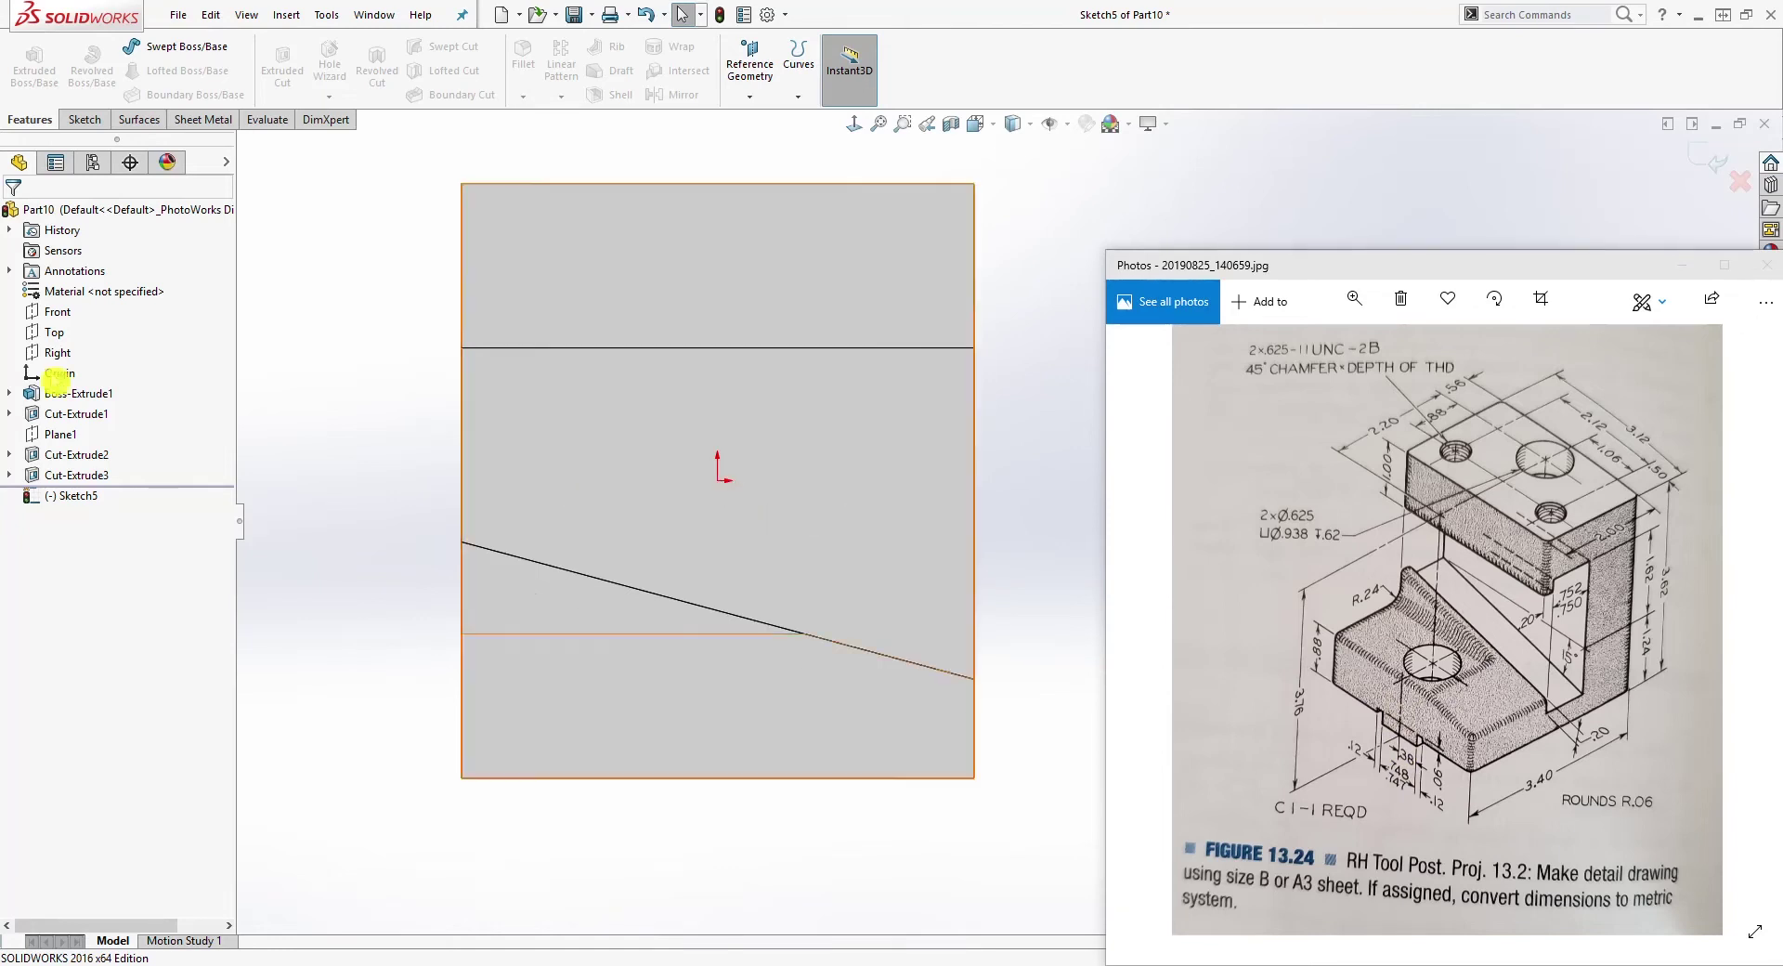
{"action": "scroll", "coordinate": [1056, 670], "scroll_direction": "down", "scroll_amount": 1}
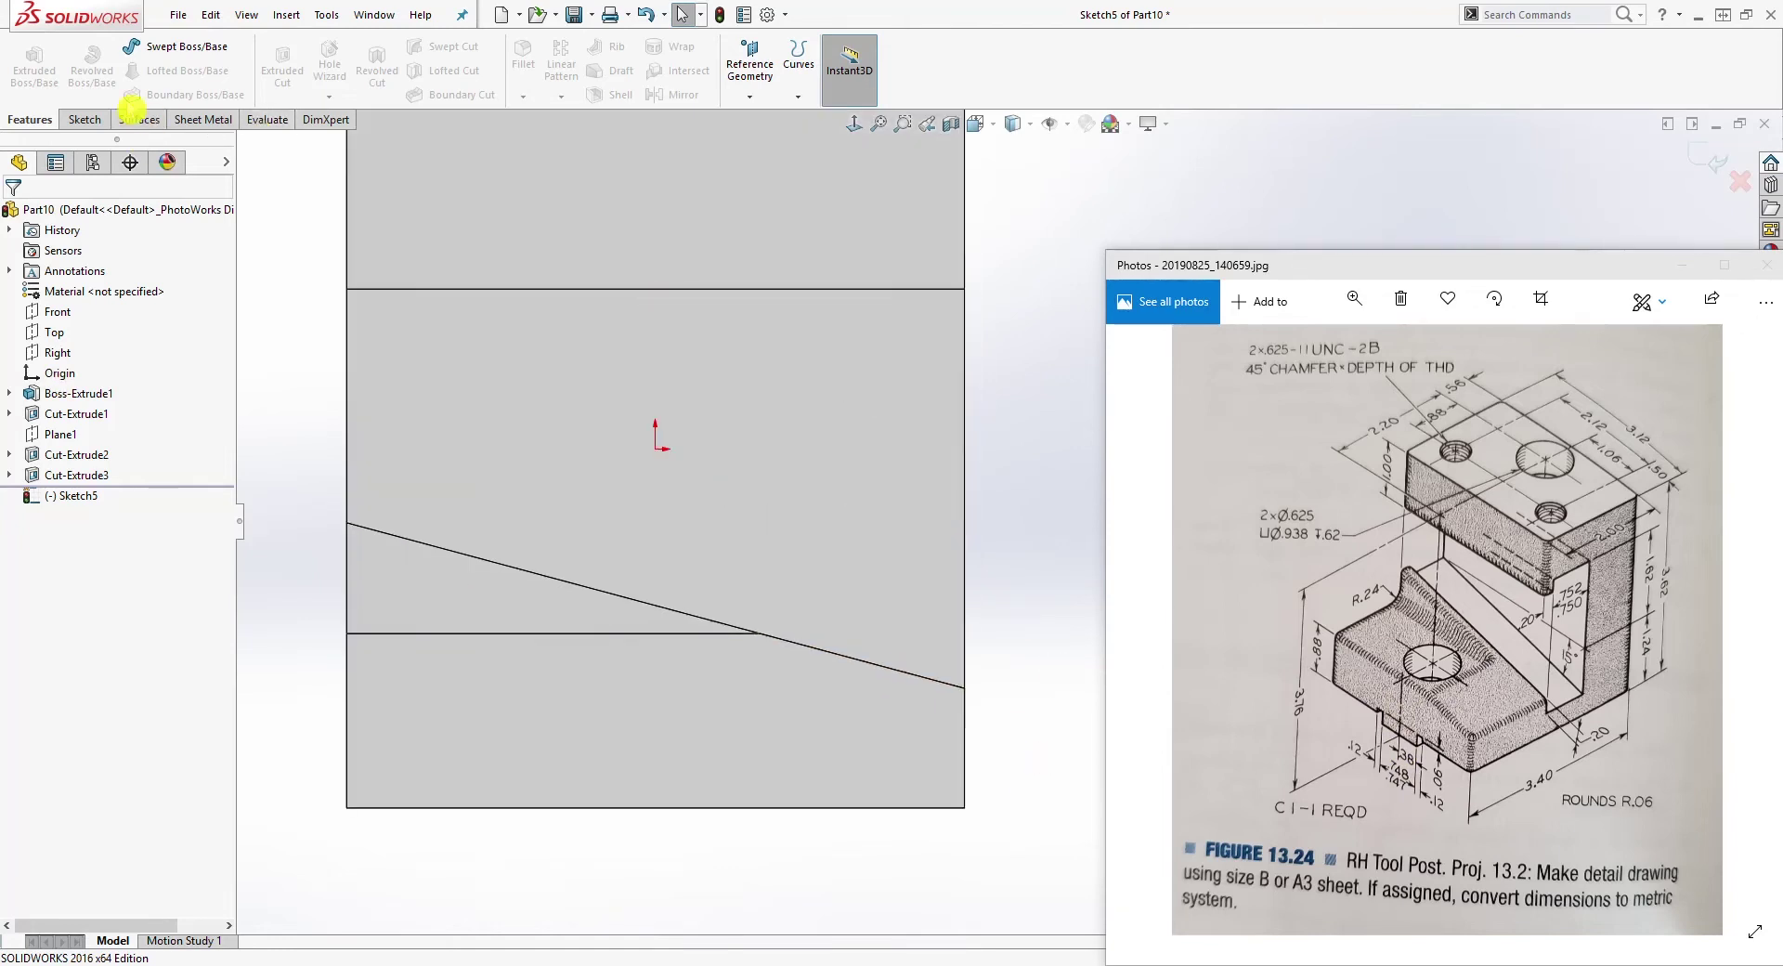
Step: Draw a small rectangle below the bottom edge and a vertical line rising from it
{"action": "left_click", "coordinate": [81, 121]}
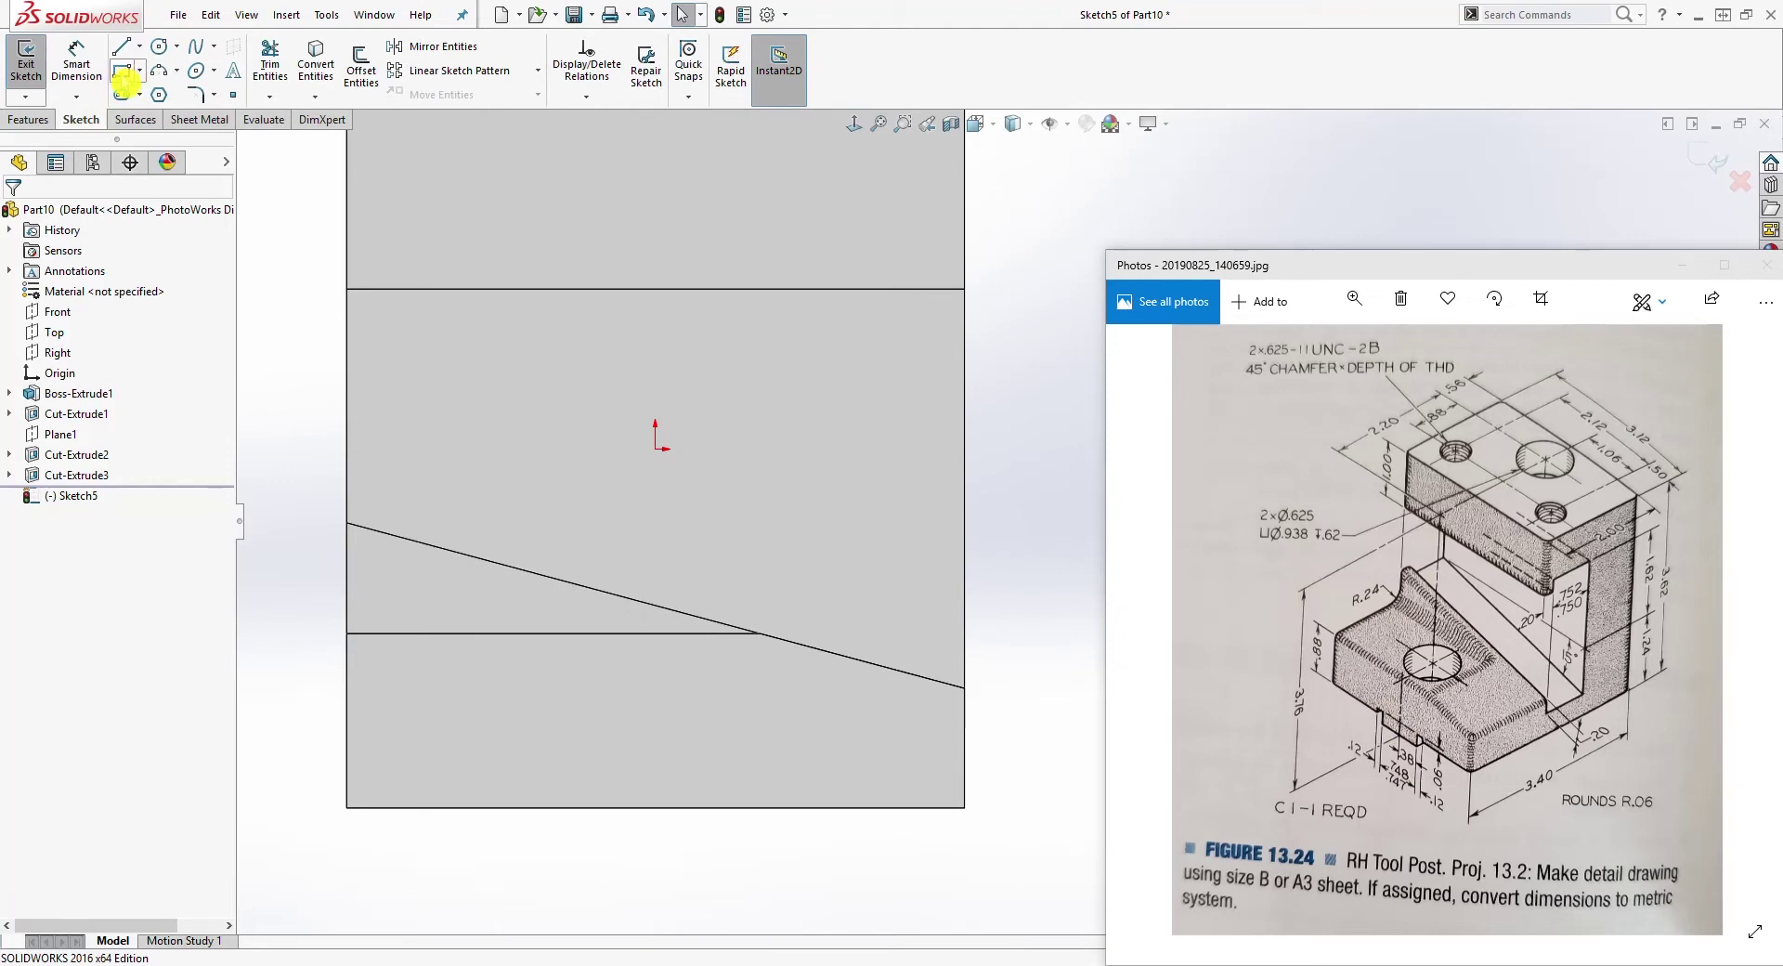
{"action": "left_click", "coordinate": [122, 70]}
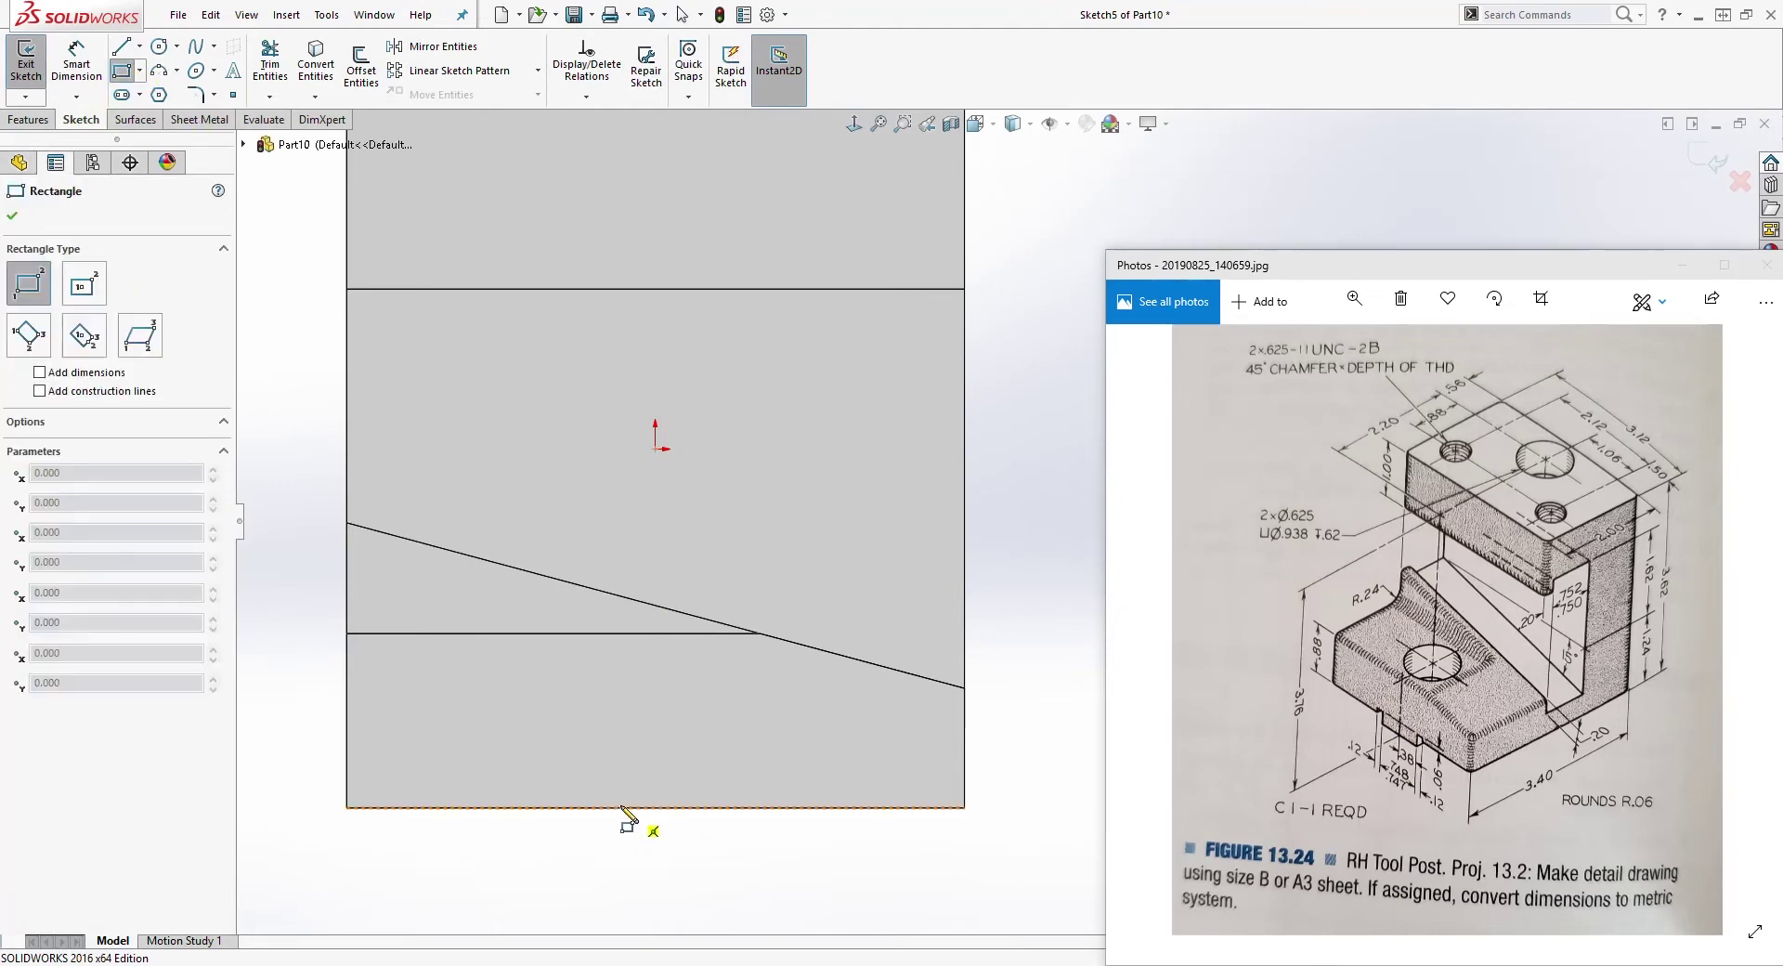
{"action": "mouse_move", "coordinate": [607, 808]}
{"action": "left_mouse_down"}
{"action": "mouse_move", "coordinate": [728, 851]}
{"action": "mouse_move", "coordinate": [804, 846]}
{"action": "left_mouse_up"}
{"action": "key", "text": "Escape"}
{"action": "left_click", "coordinate": [129, 52]}
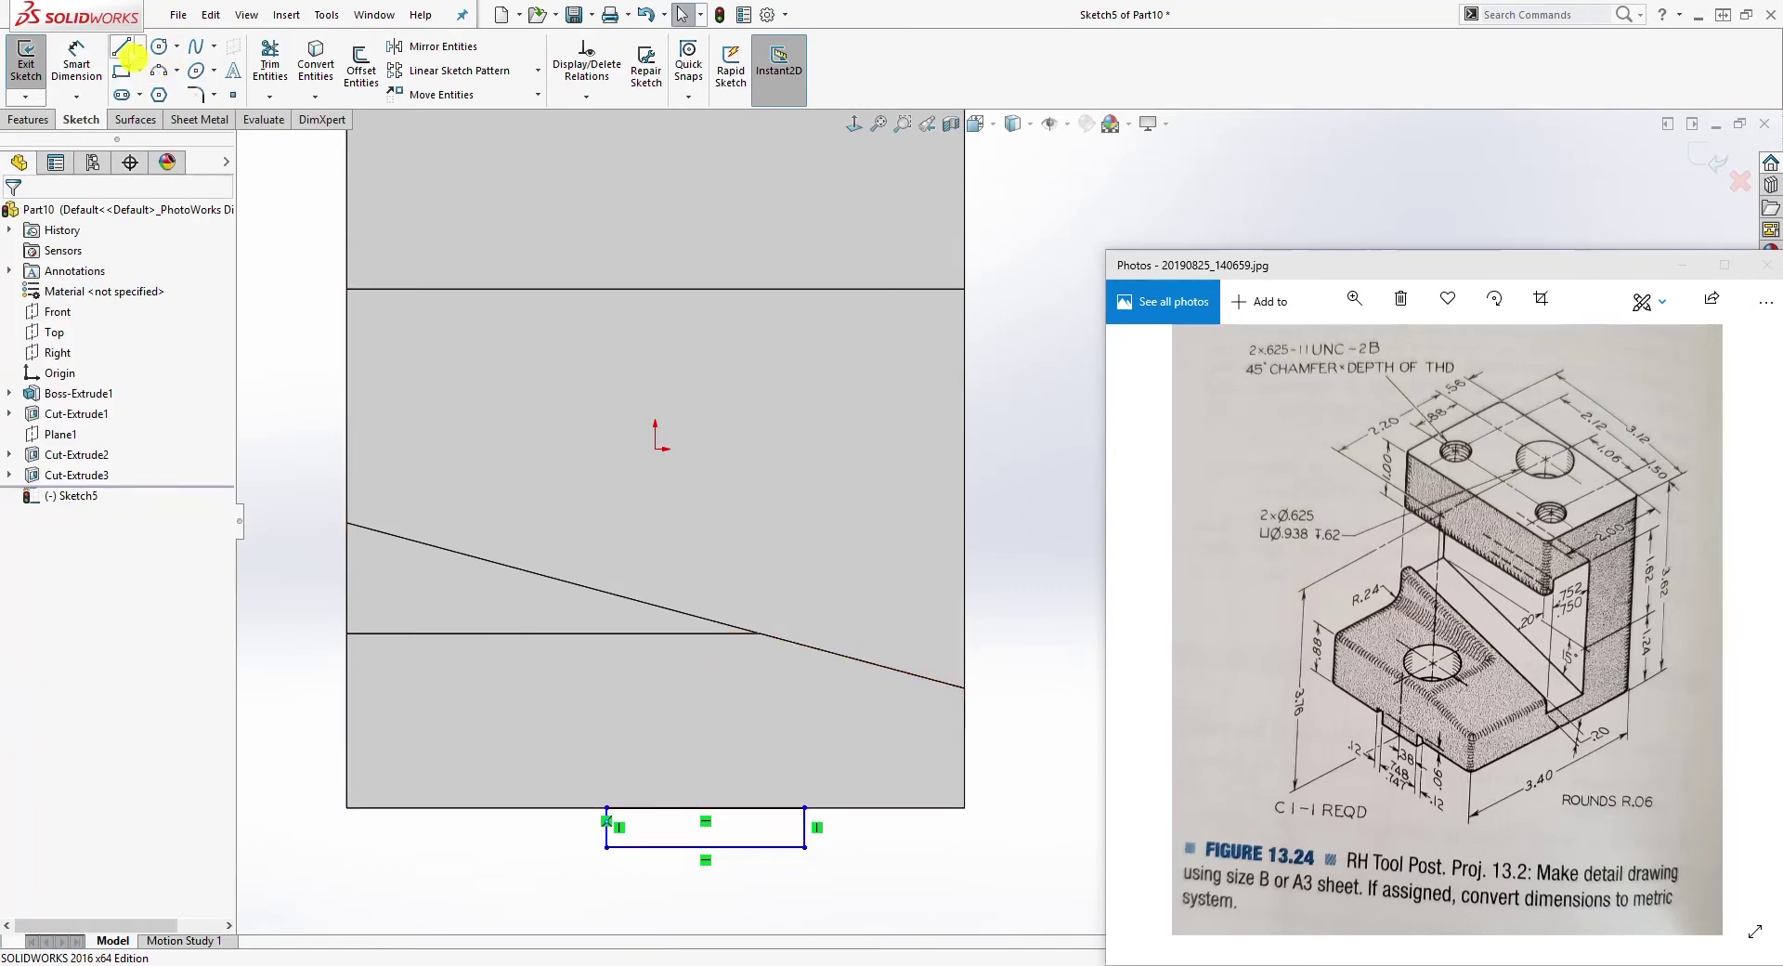
{"action": "left_click", "coordinate": [741, 807]}
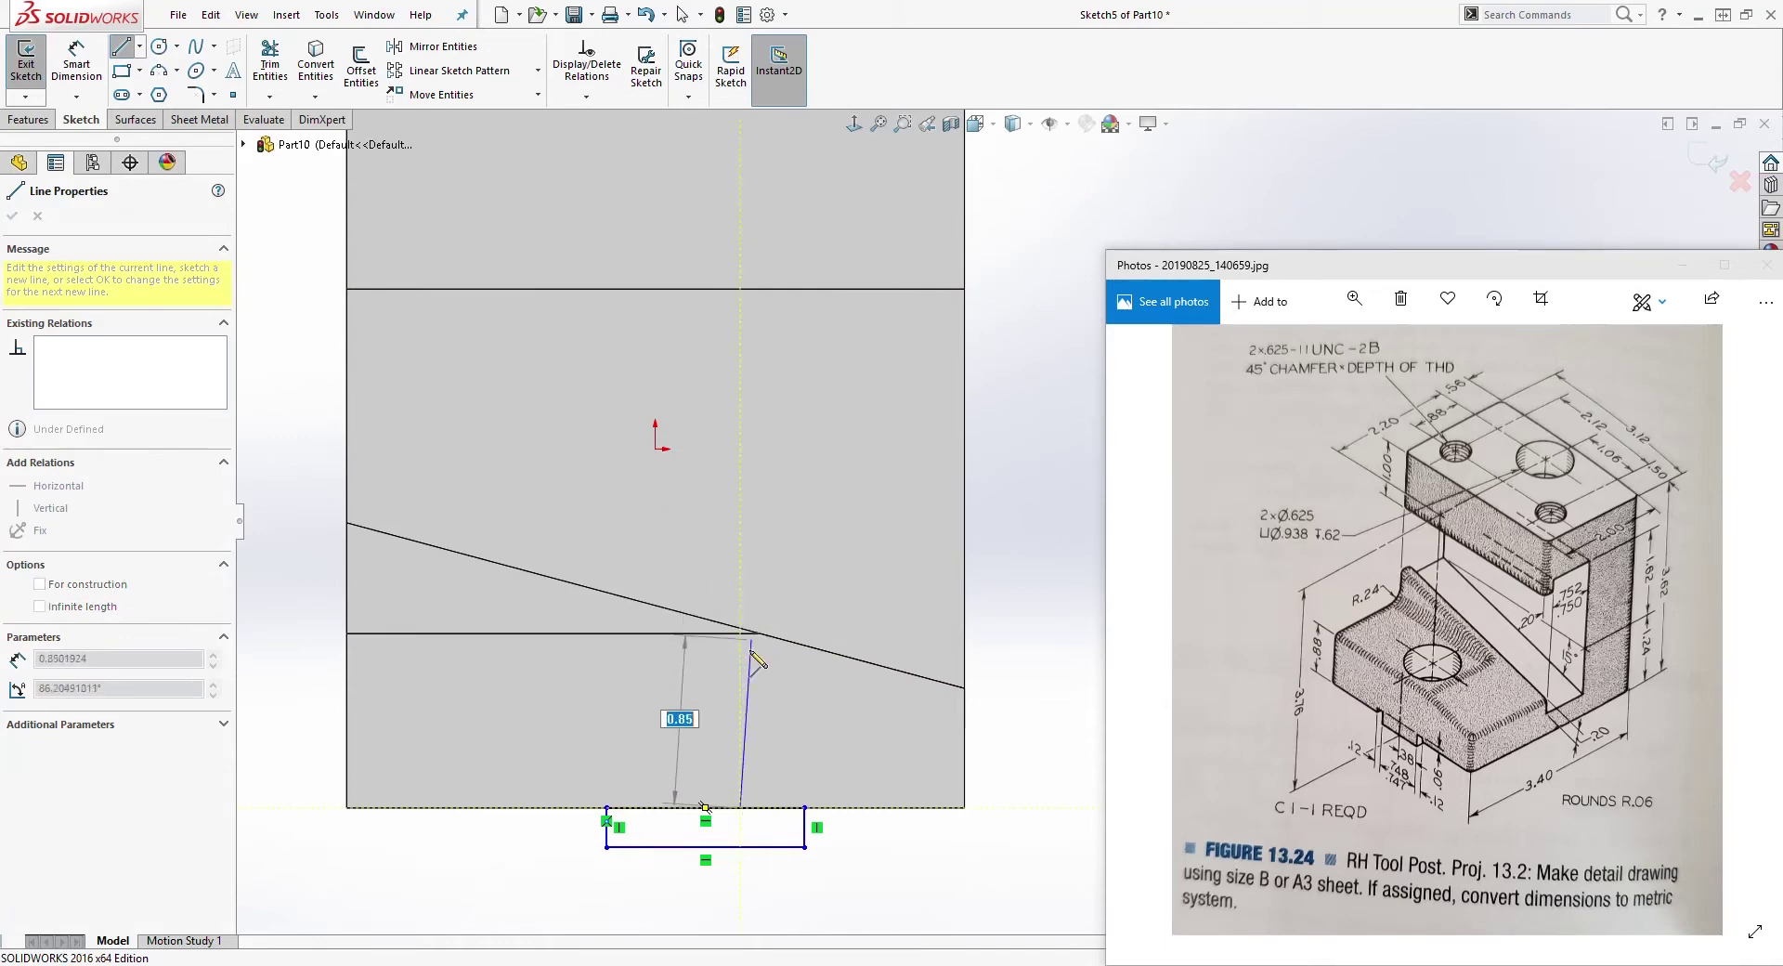
{"action": "left_click", "coordinate": [742, 508]}
{"action": "key", "text": "Escape"}
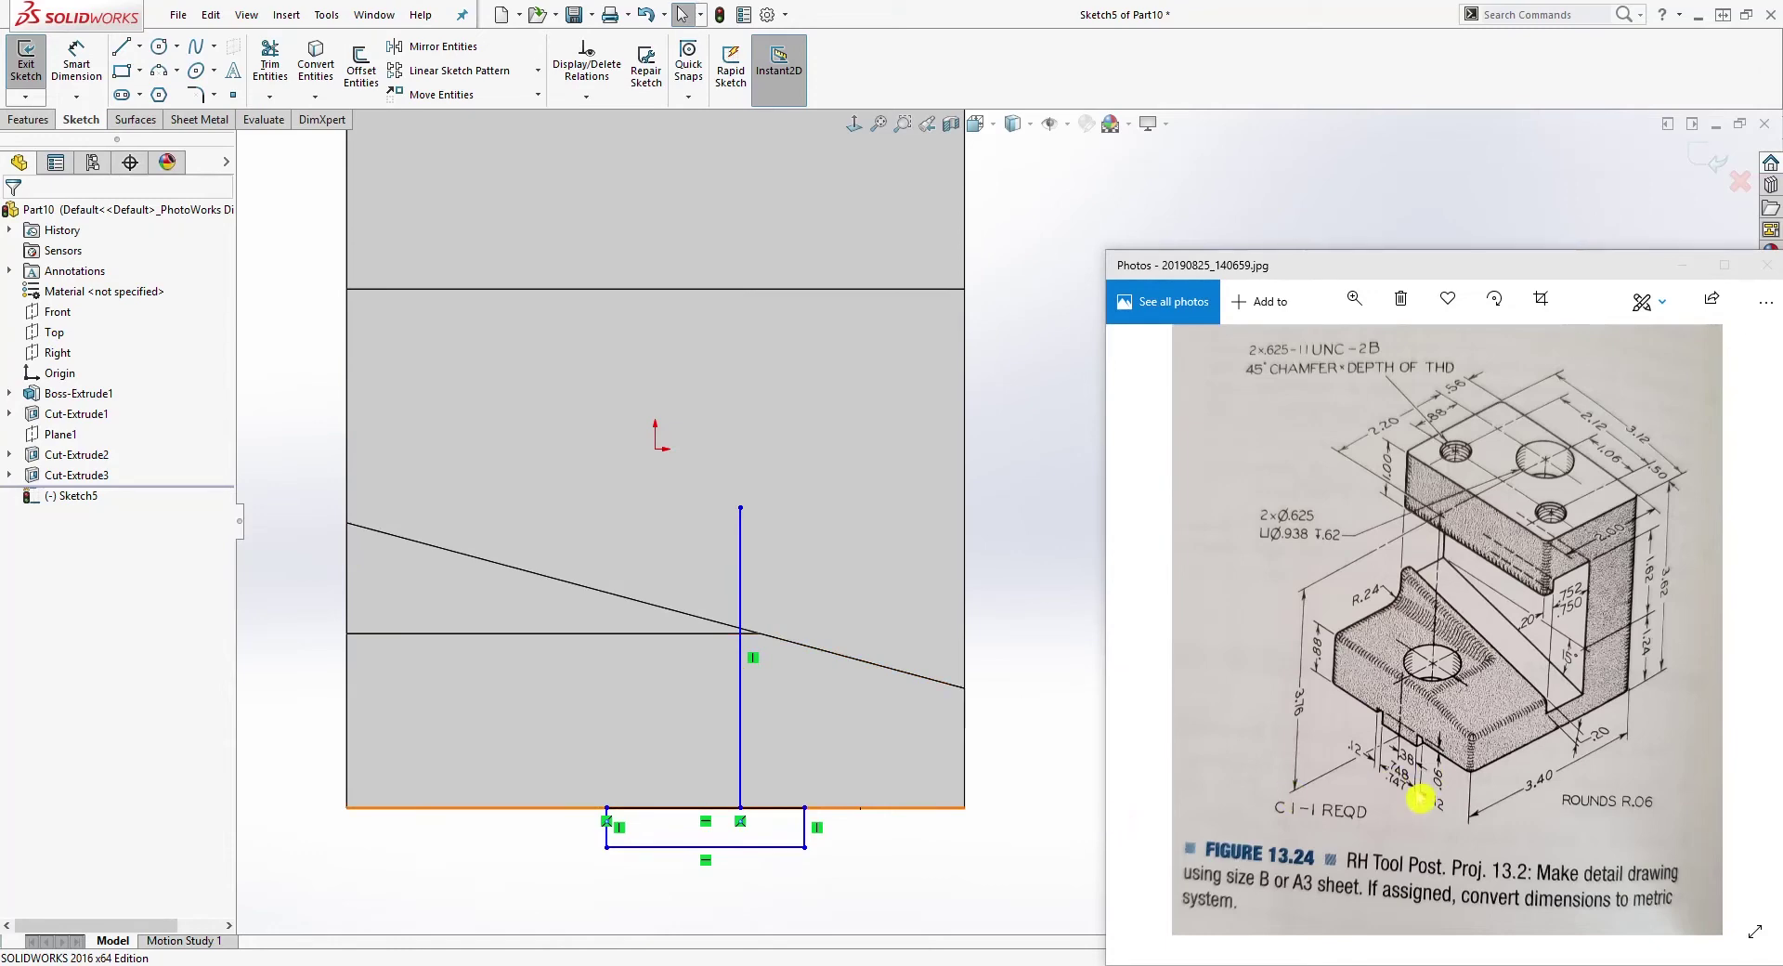
Step: Dimension the vertical line .38 from the rectangle's right edge
{"action": "right_click_drag", "start_coordinate": [856, 868], "coordinate": [862, 771]}
{"action": "left_click", "coordinate": [804, 831]}
{"action": "left_click", "coordinate": [740, 747]}
{"action": "left_click", "coordinate": [774, 714]}
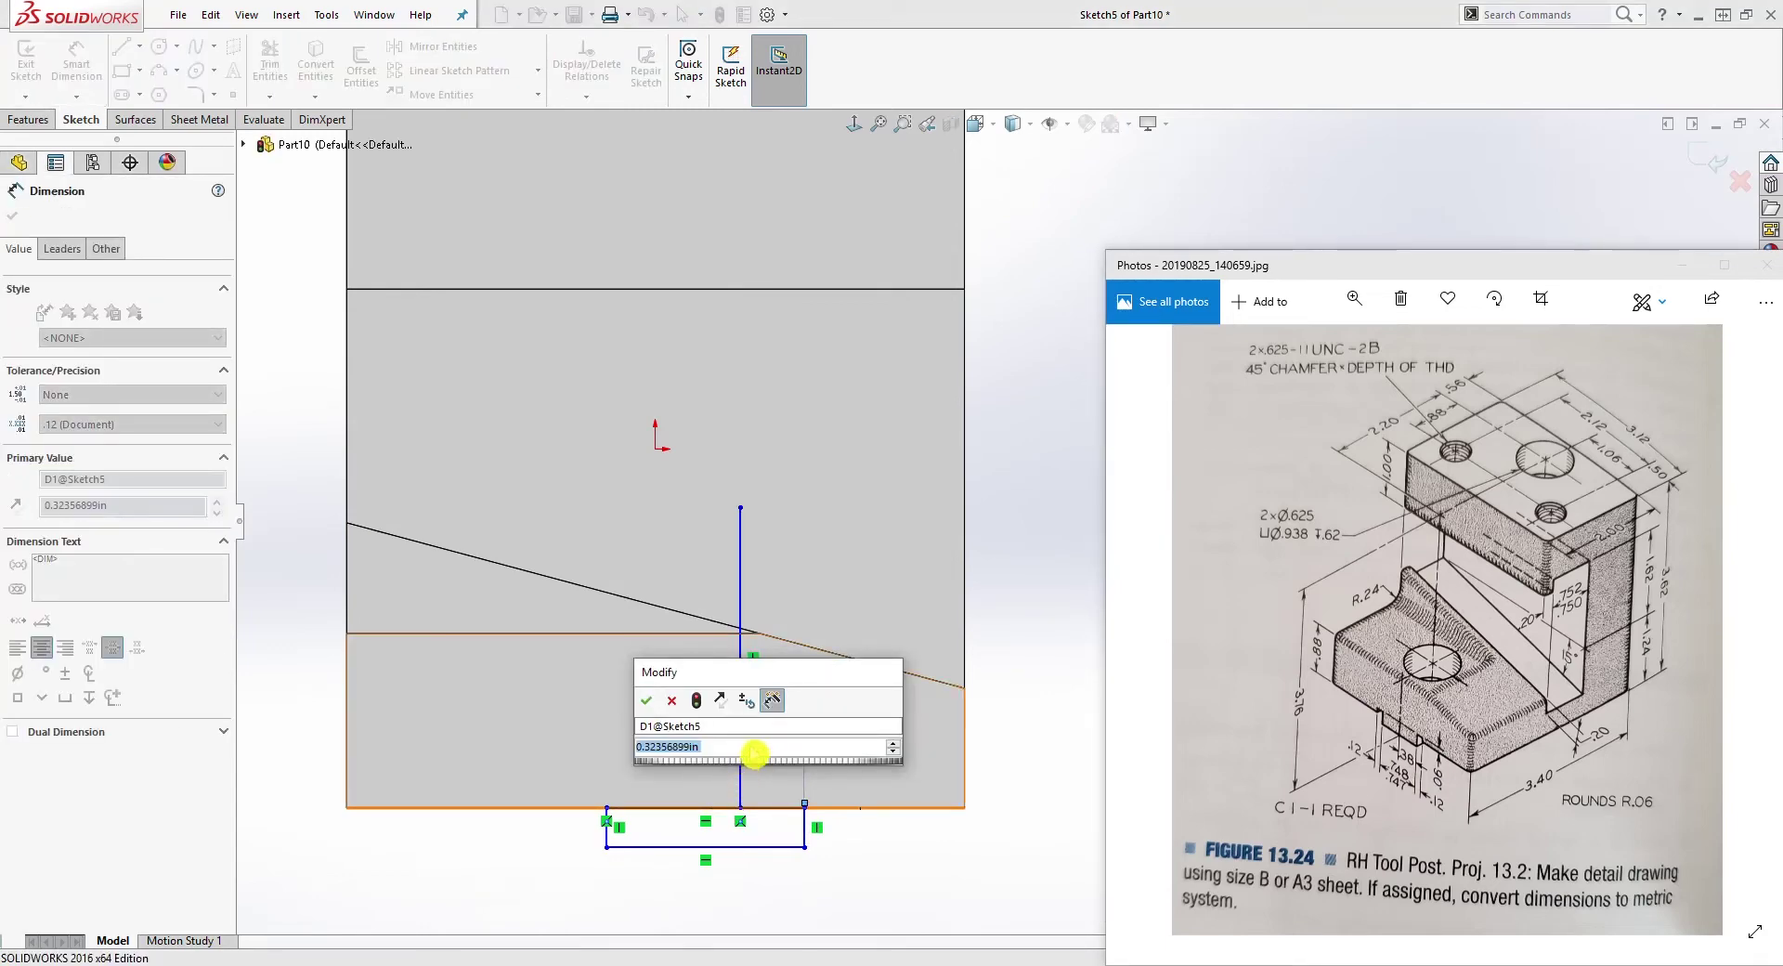
{"action": "type", "text": ".38"}
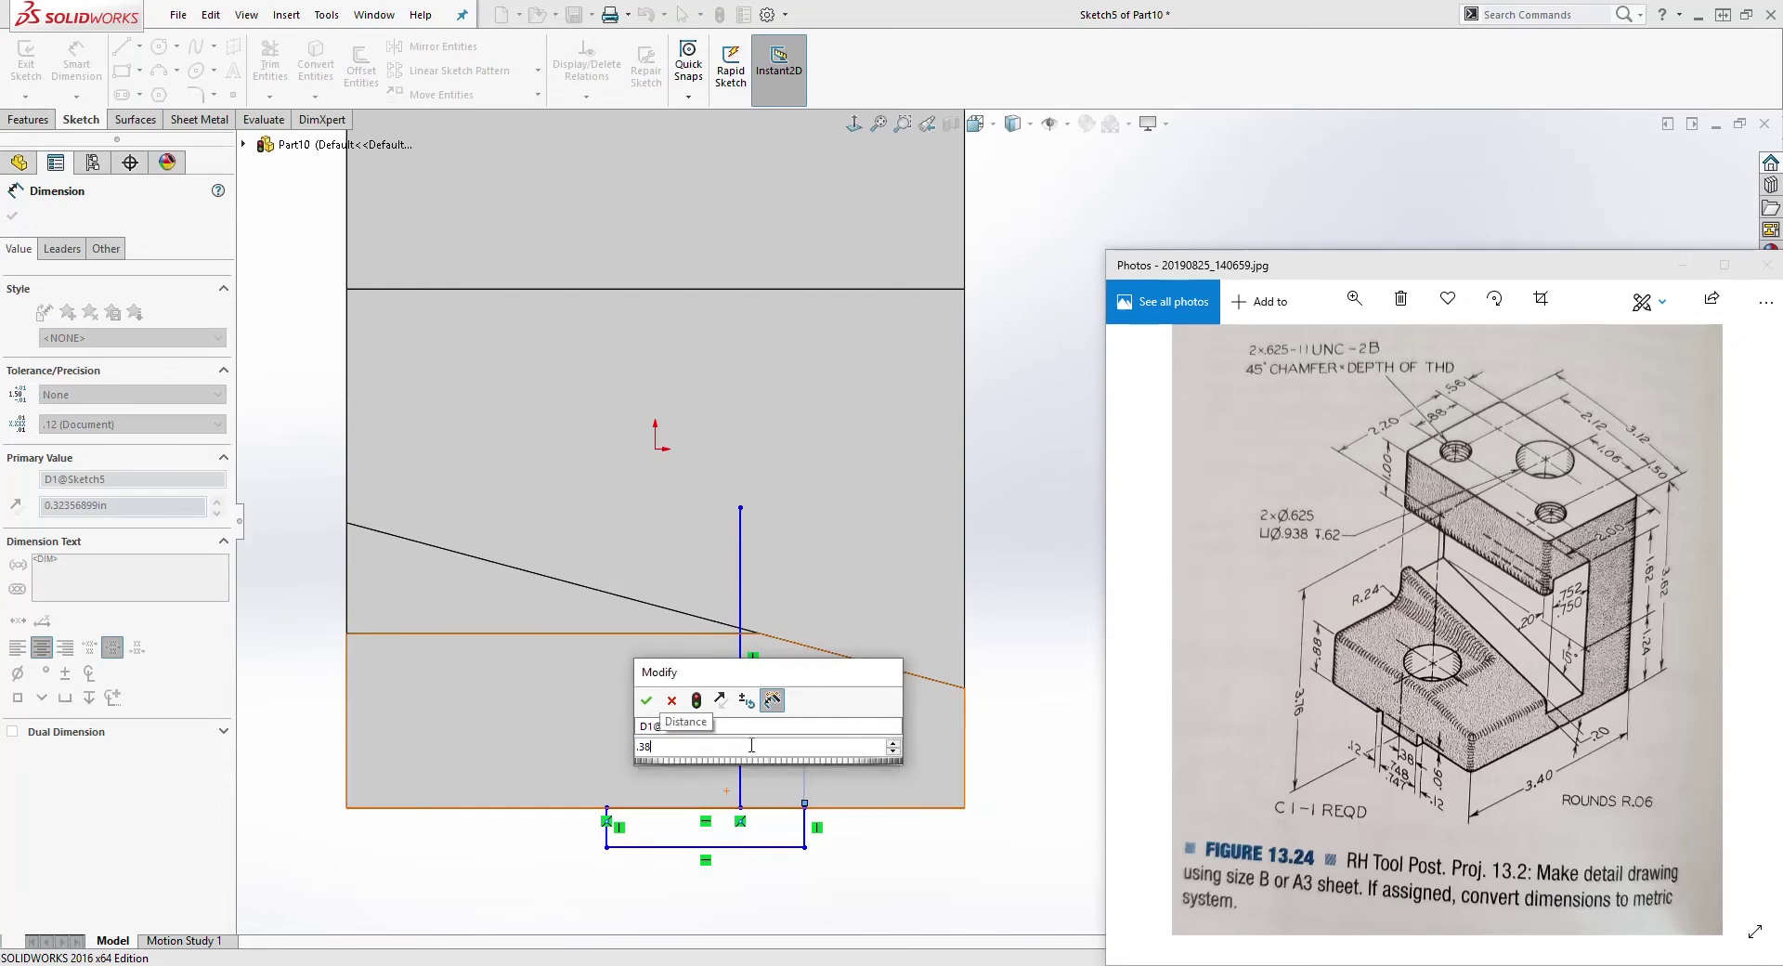
{"action": "key", "text": "Return"}
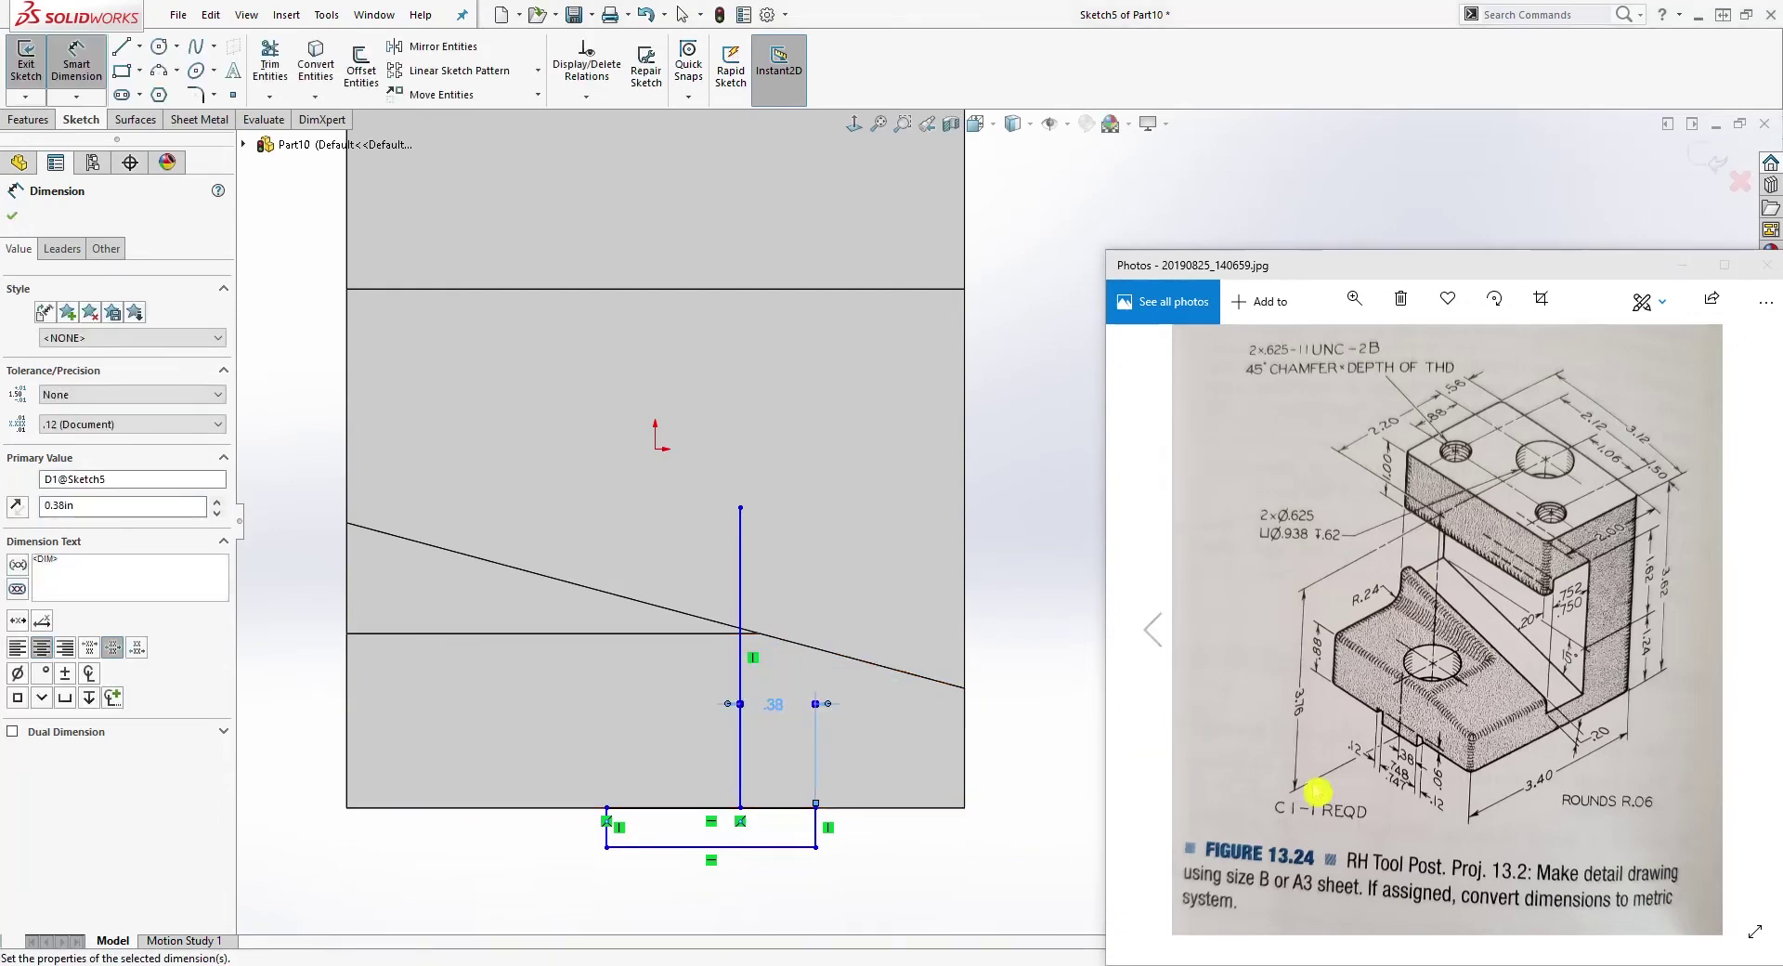
{"action": "key", "text": "Escape"}
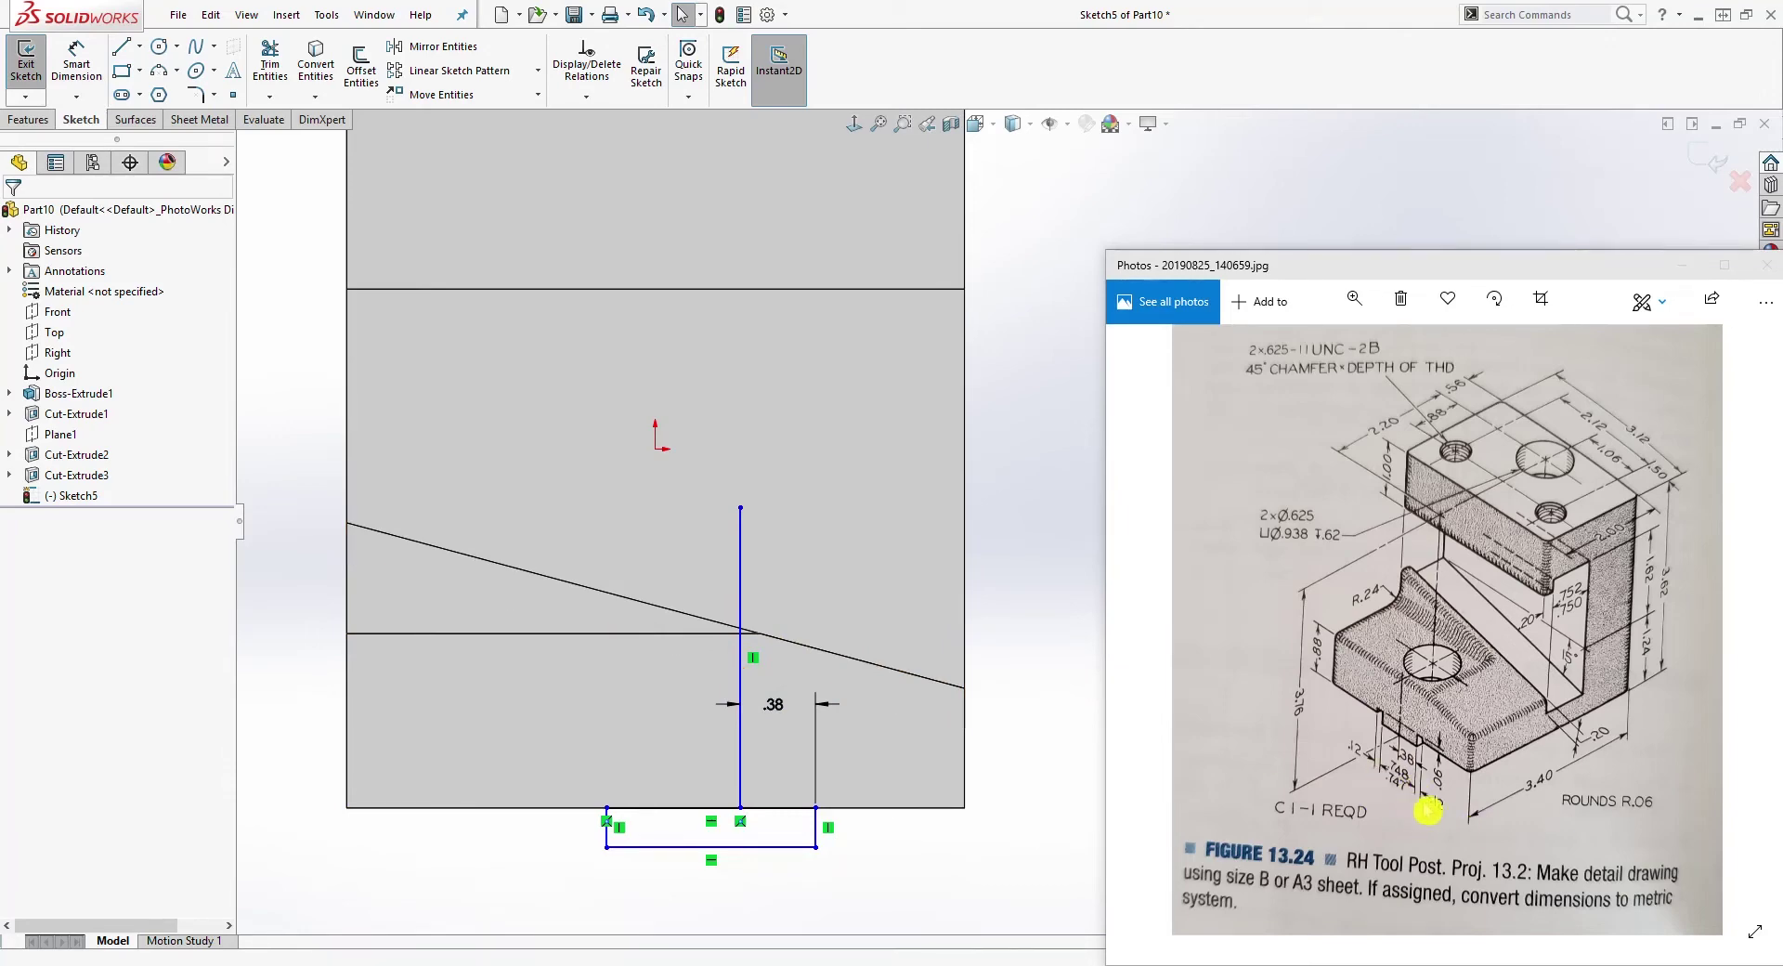
Step: Set the rectangle's bottom width to (.748+.747)/2, i.e. .75
{"action": "left_click", "coordinate": [417, 289]}
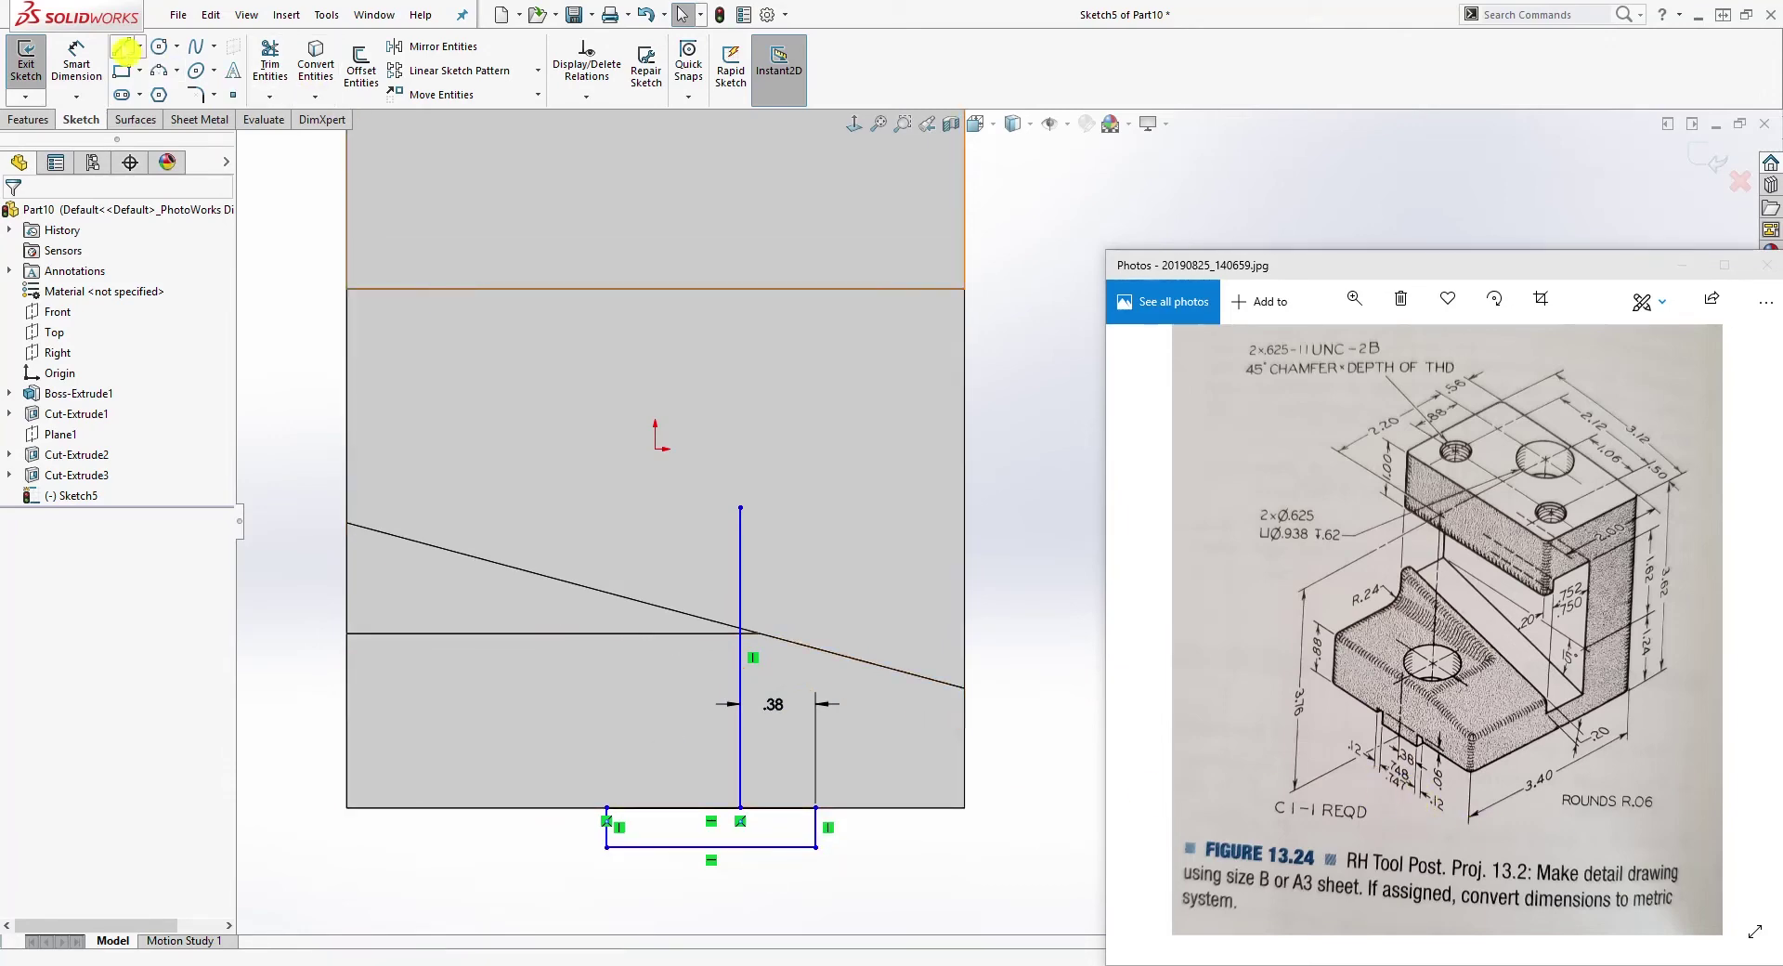
{"action": "left_click", "coordinate": [76, 64]}
{"action": "left_click", "coordinate": [785, 846]}
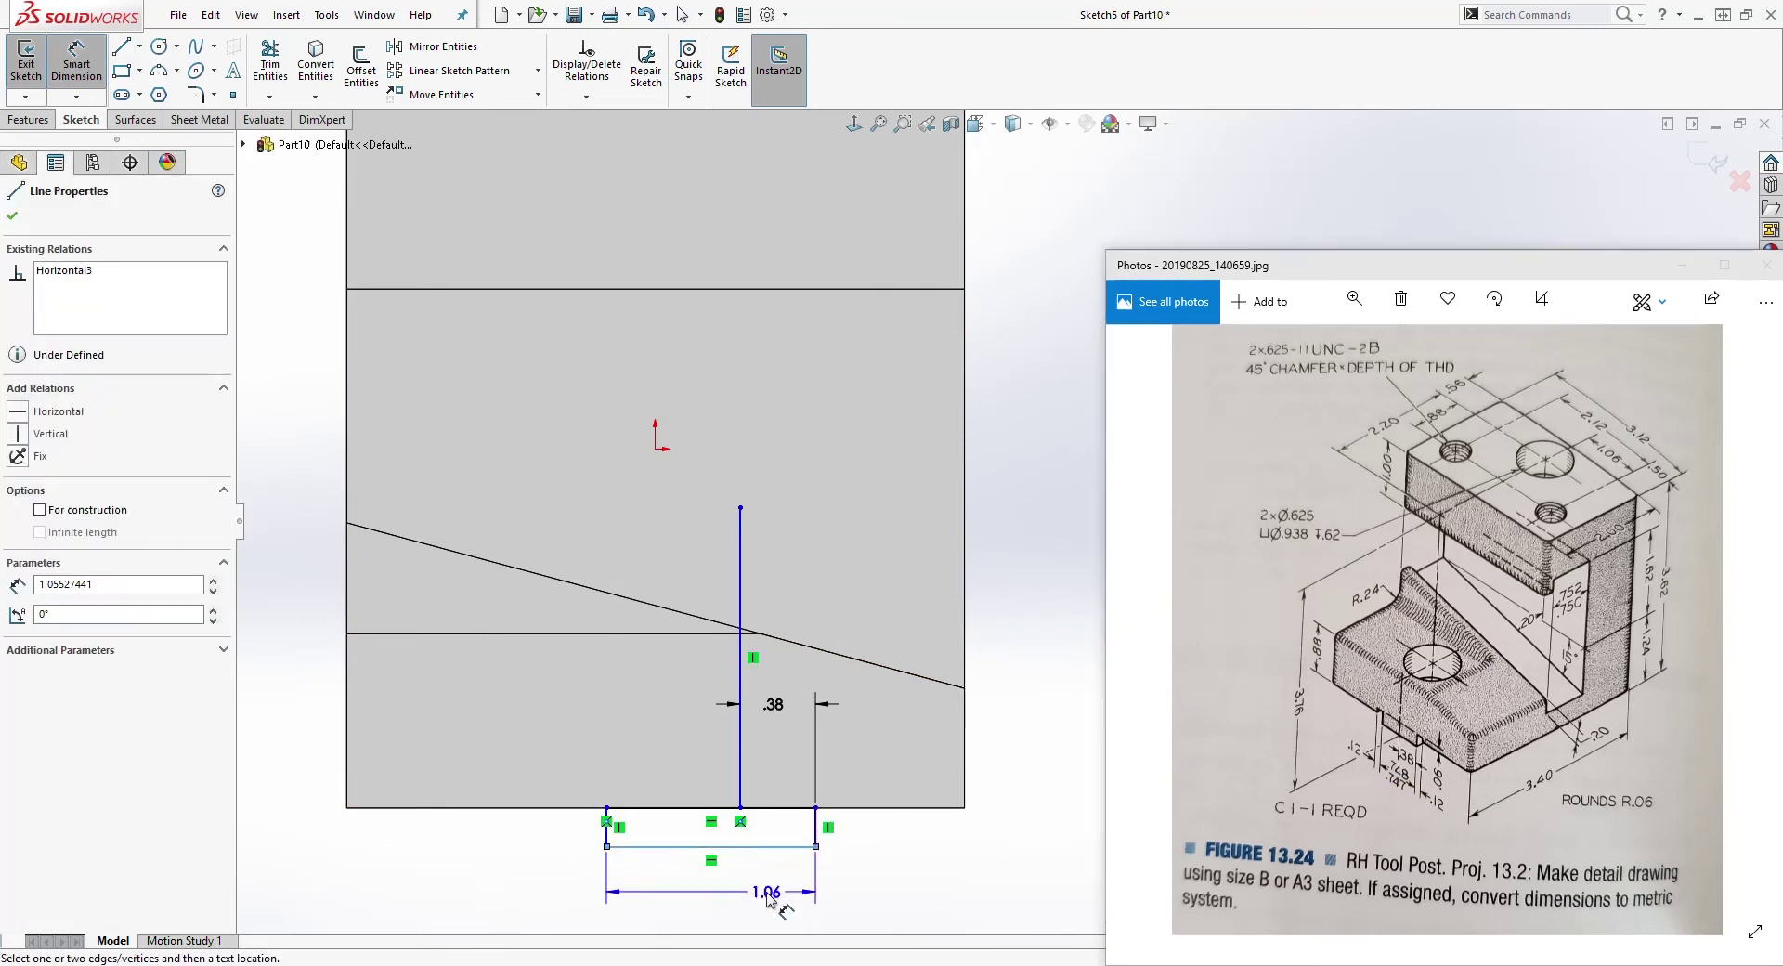
{"action": "left_click", "coordinate": [767, 893]}
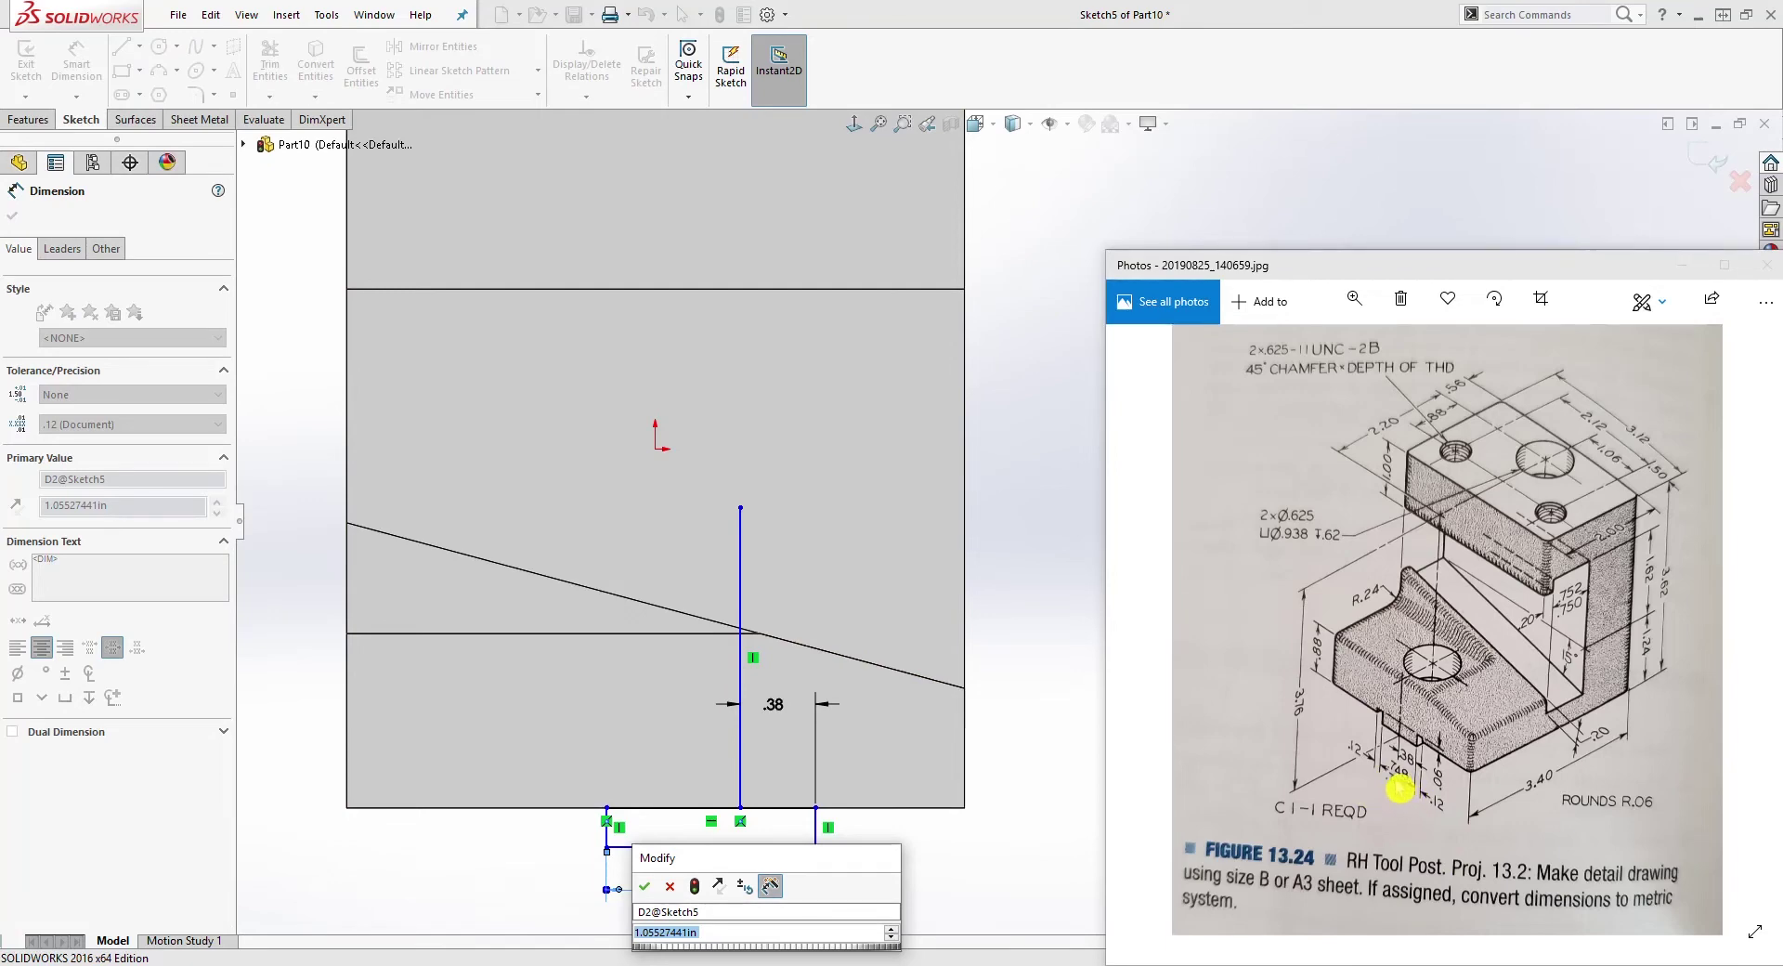
{"action": "type", "text": "(.748+.747)/2"}
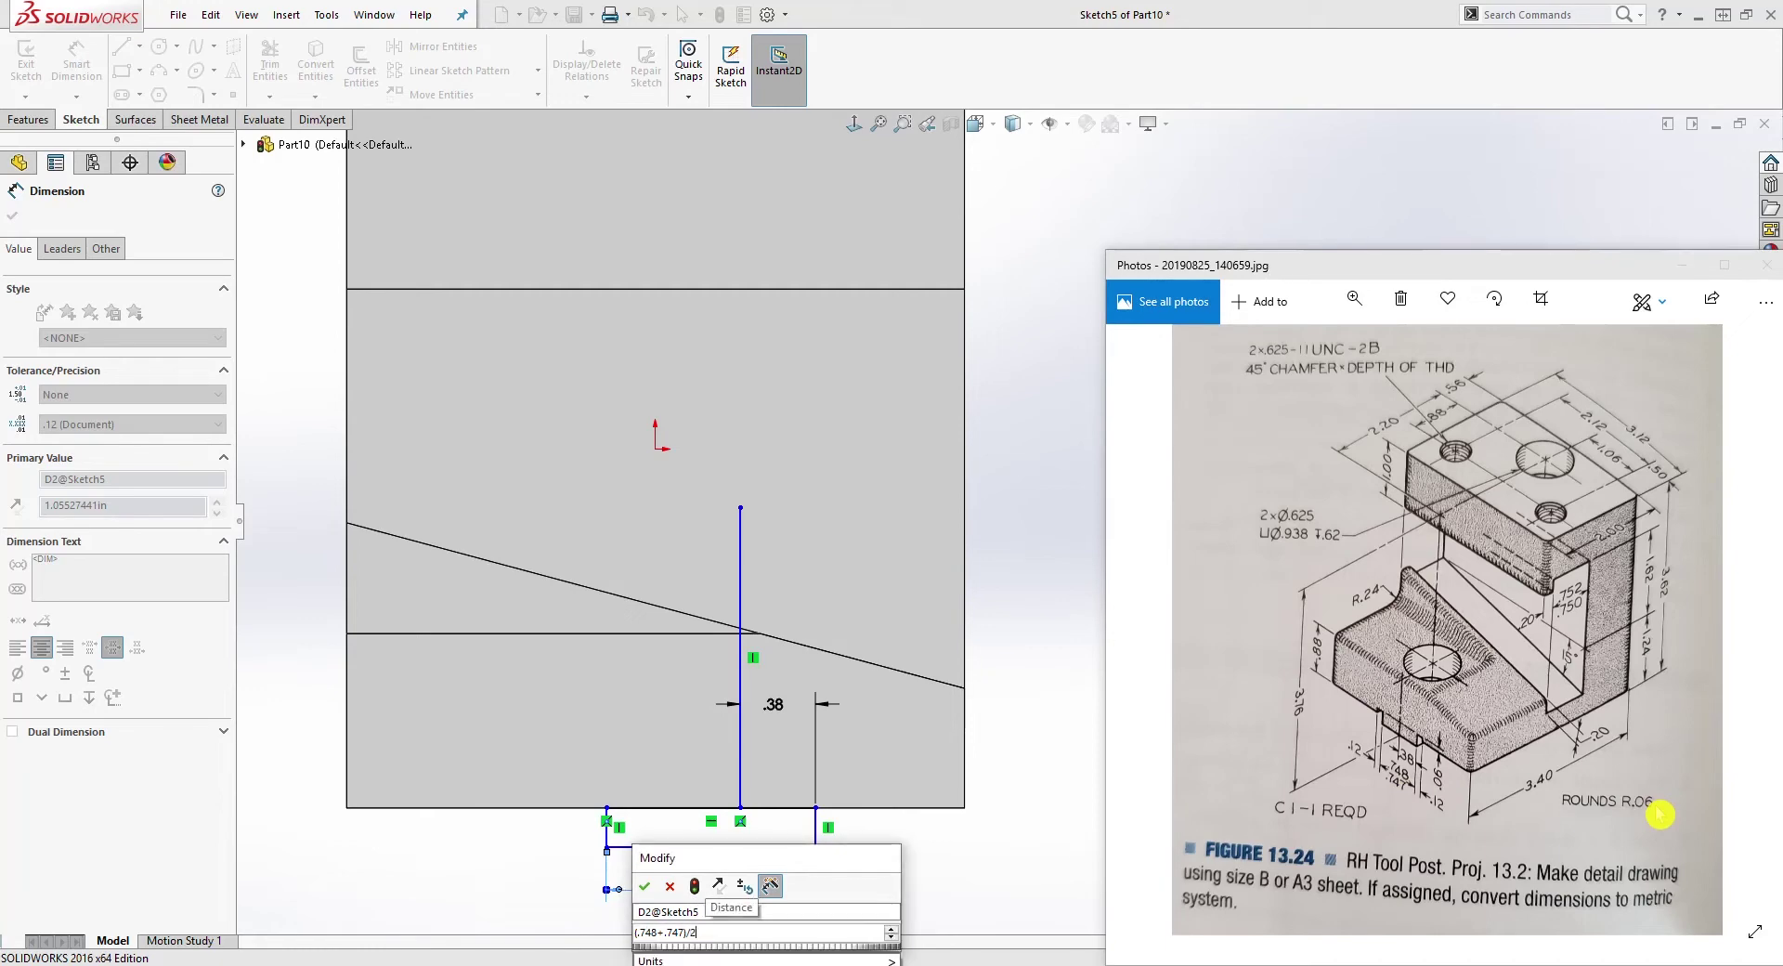
{"action": "key", "text": "Return"}
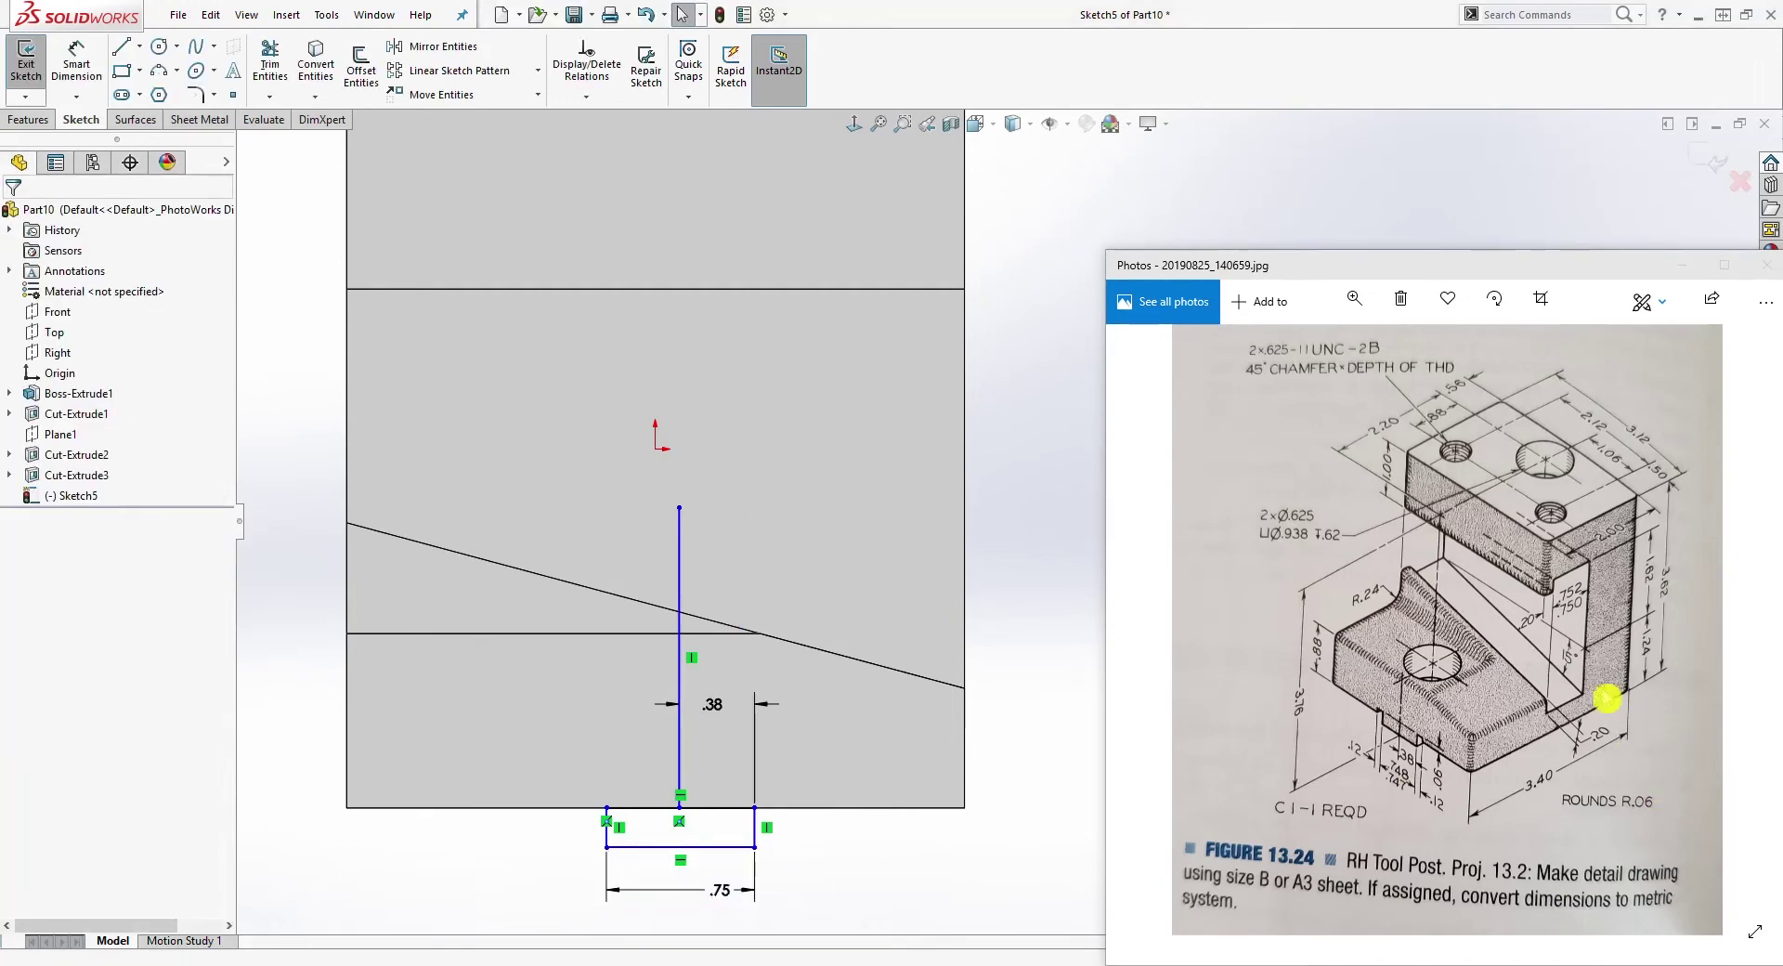
Step: Make the vertical line's top endpoint coincident with the origin
{"action": "left_click", "coordinate": [680, 508]}
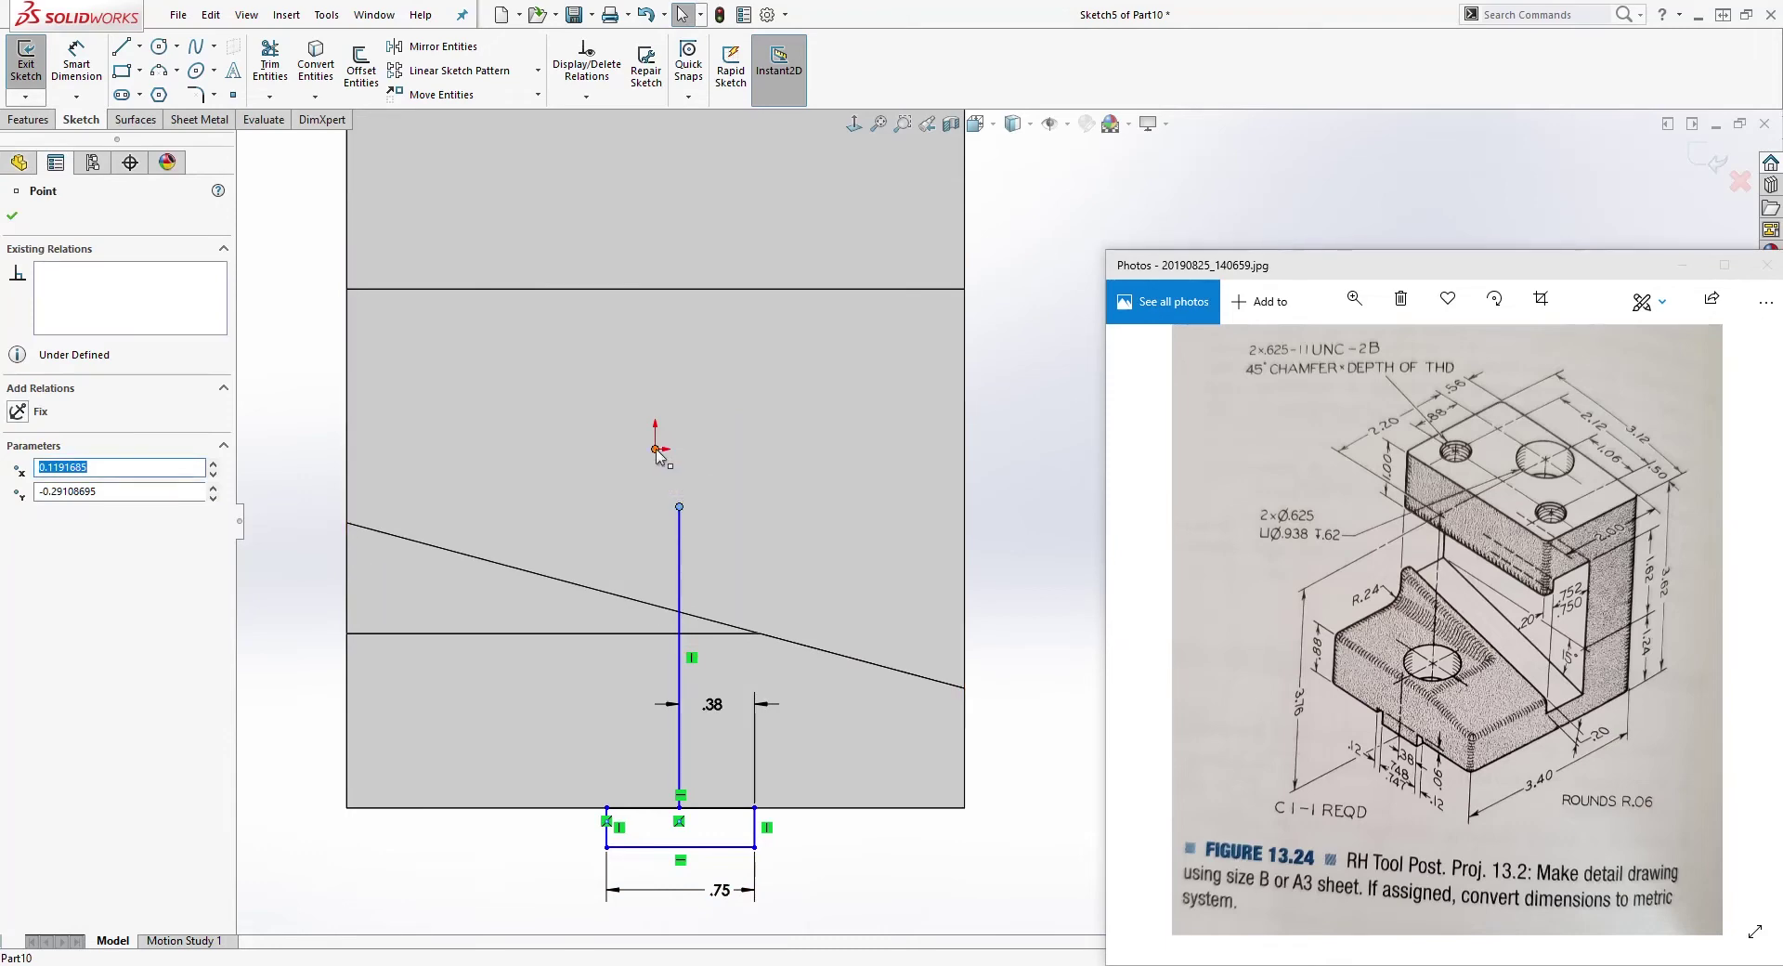
{"action": "left_click", "coordinate": [657, 451], "text": "ctrl"}
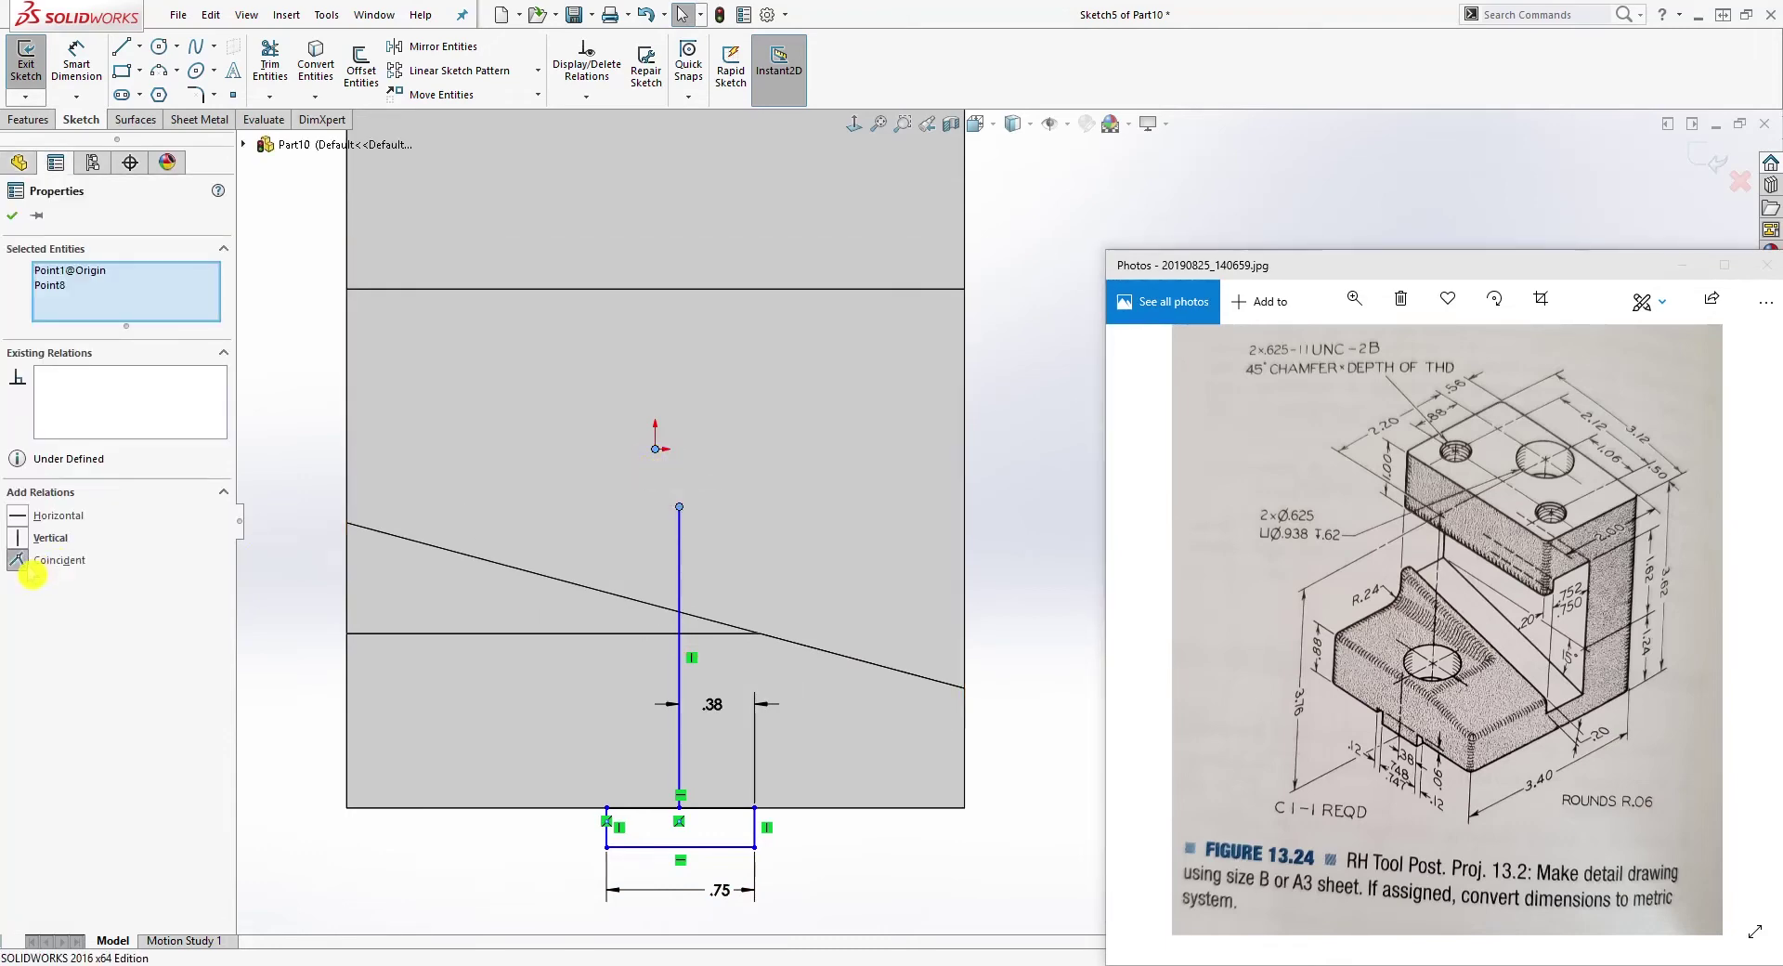
{"action": "left_click", "coordinate": [31, 568]}
{"action": "left_click", "coordinate": [728, 584]}
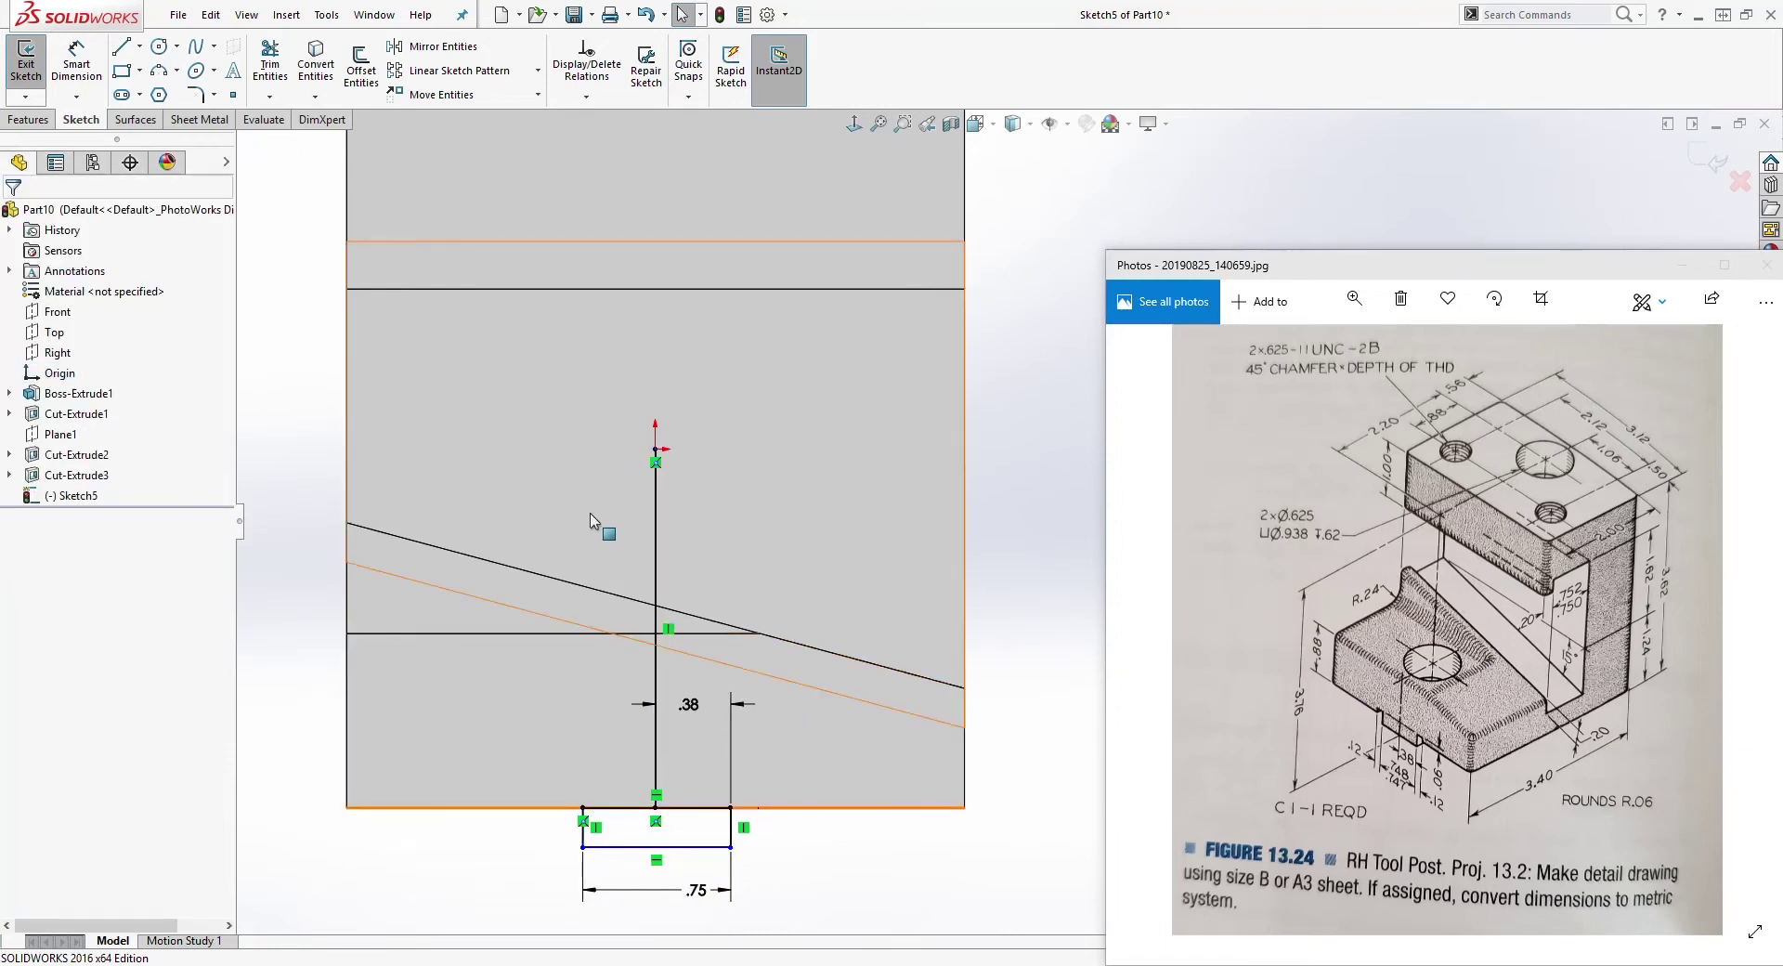
{"action": "left_click", "coordinate": [656, 502]}
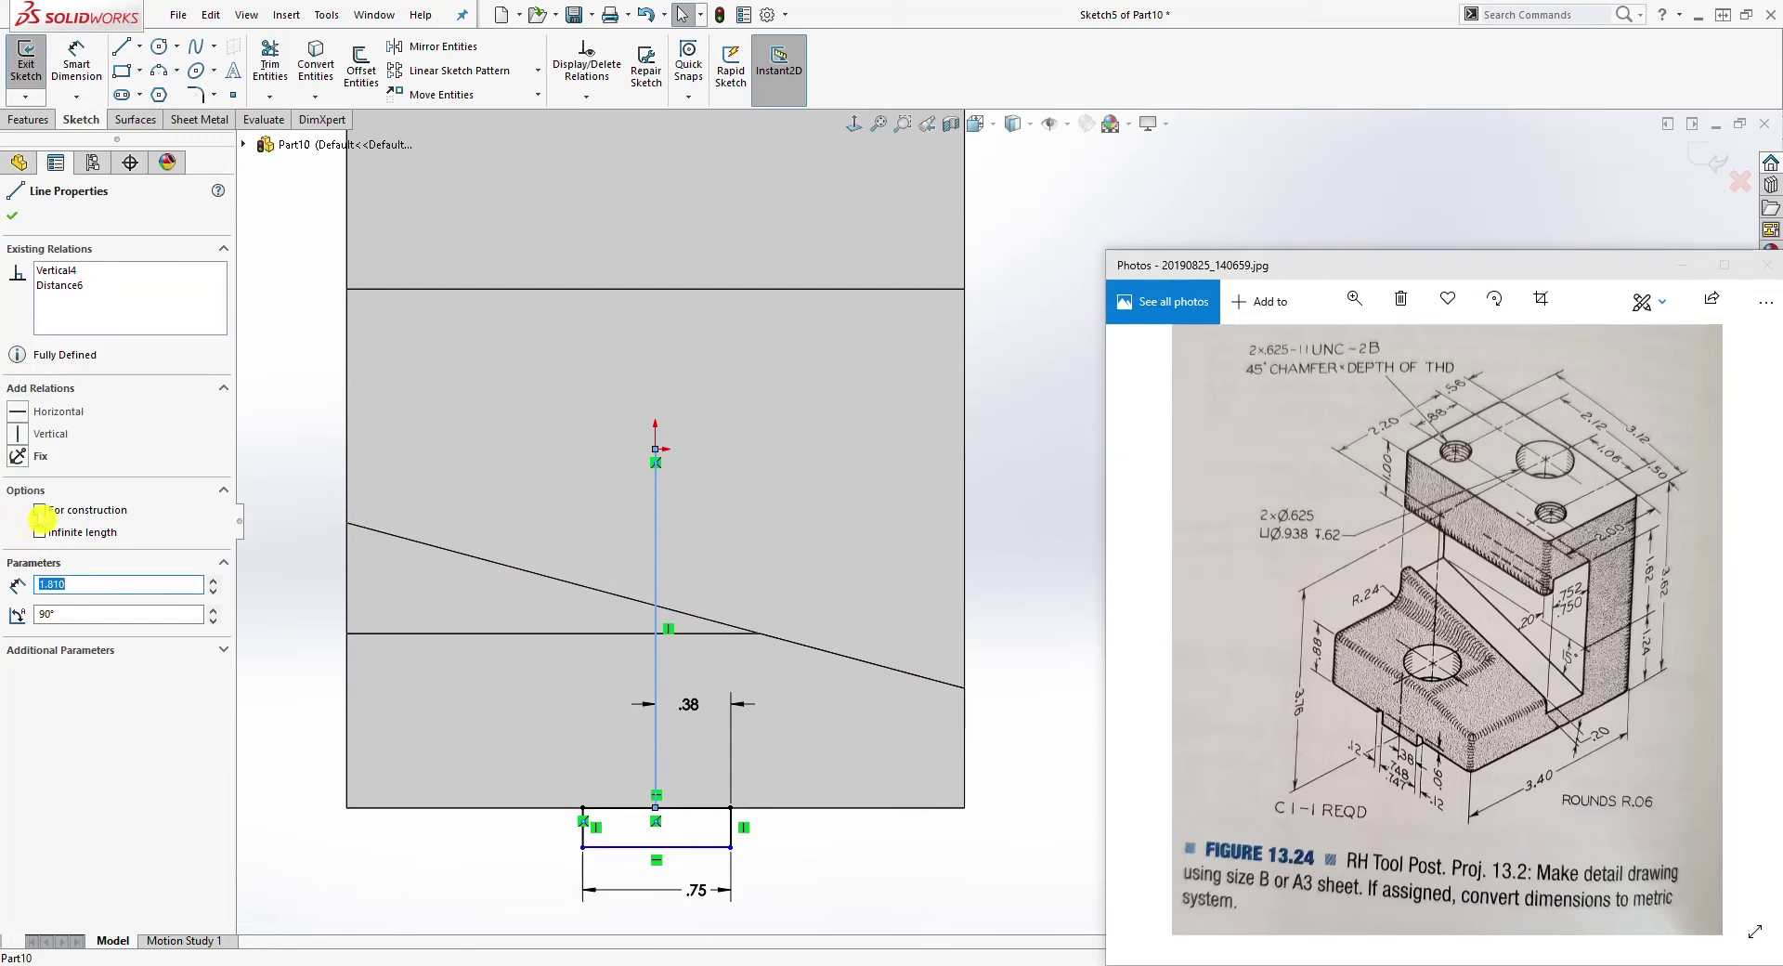
Step: Convert the vertical line into a construction centreline
{"action": "left_click", "coordinate": [40, 510]}
{"action": "key", "text": "Escape"}
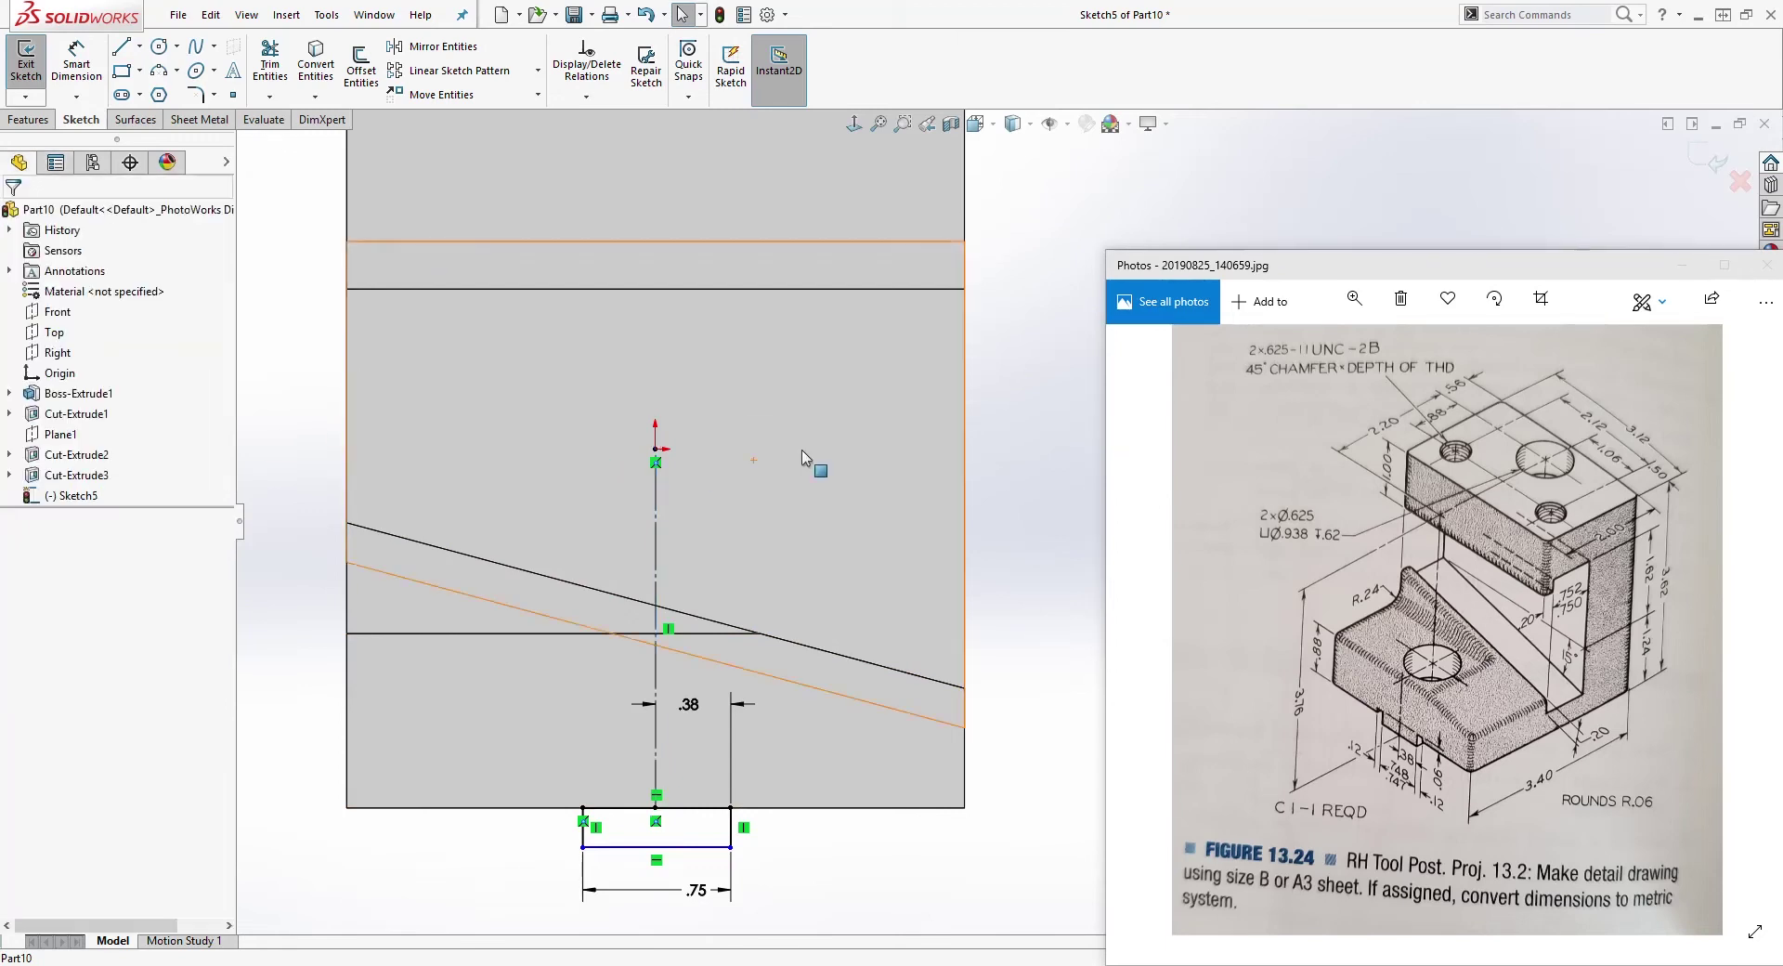
{"action": "left_click", "coordinate": [966, 503]}
{"action": "key", "text": "d"}
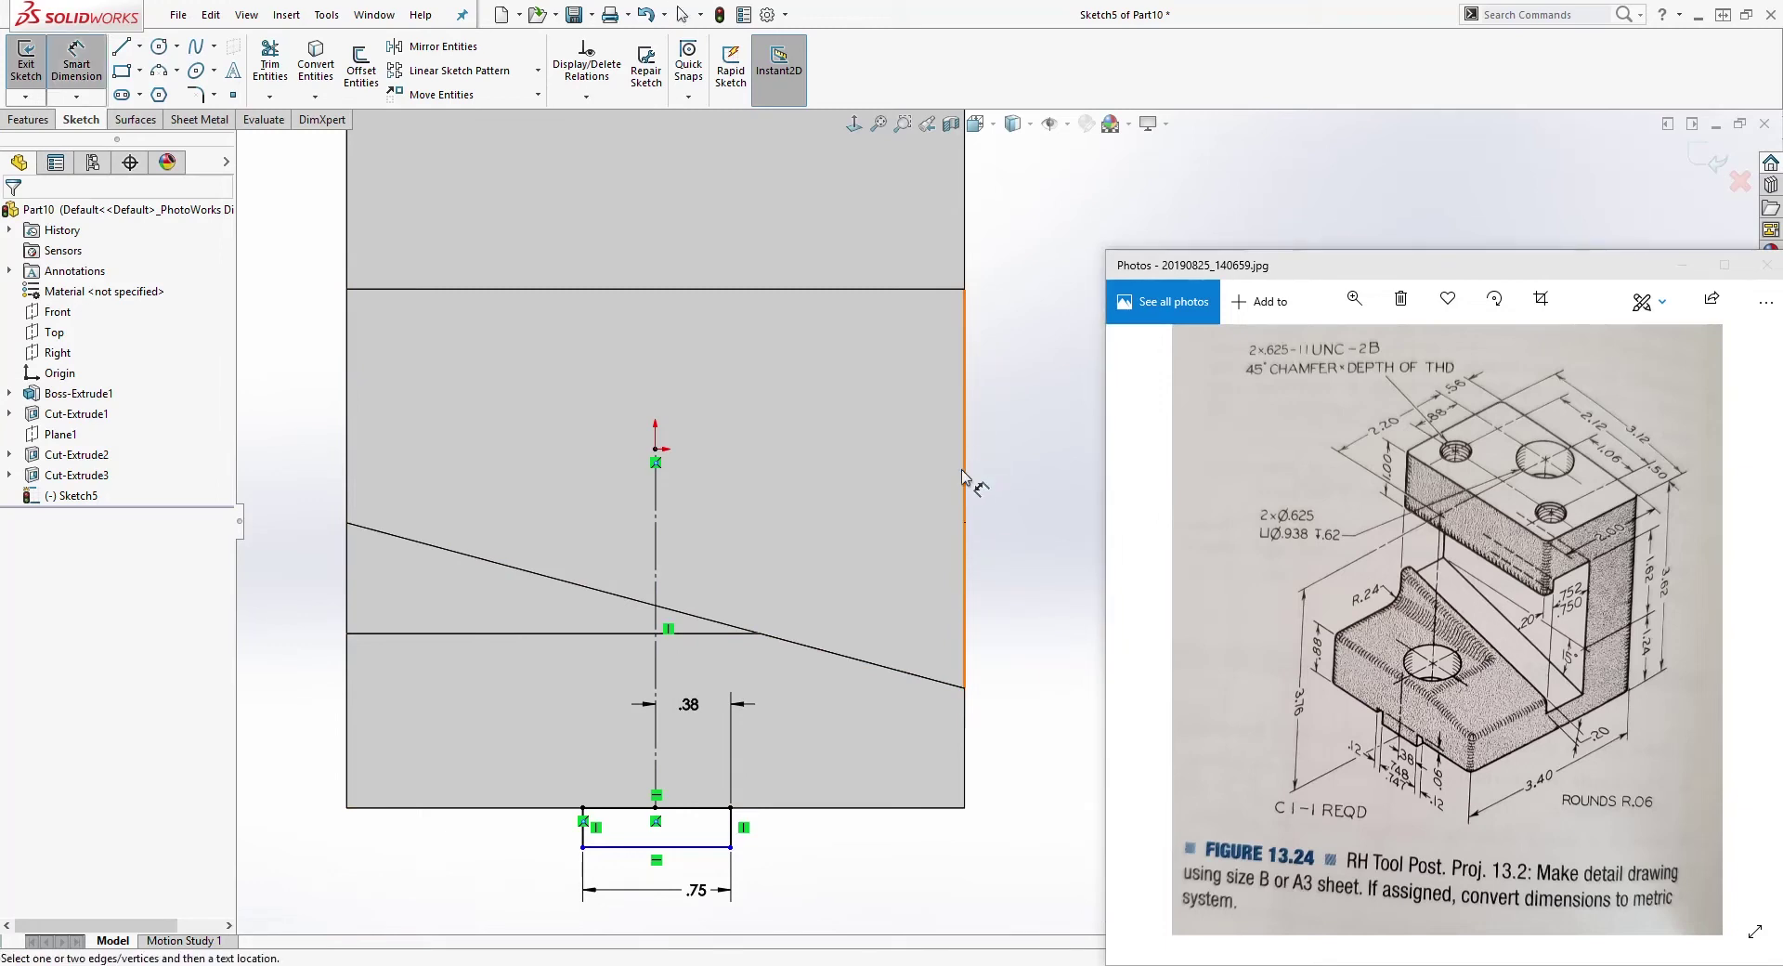
{"action": "left_click", "coordinate": [962, 477]}
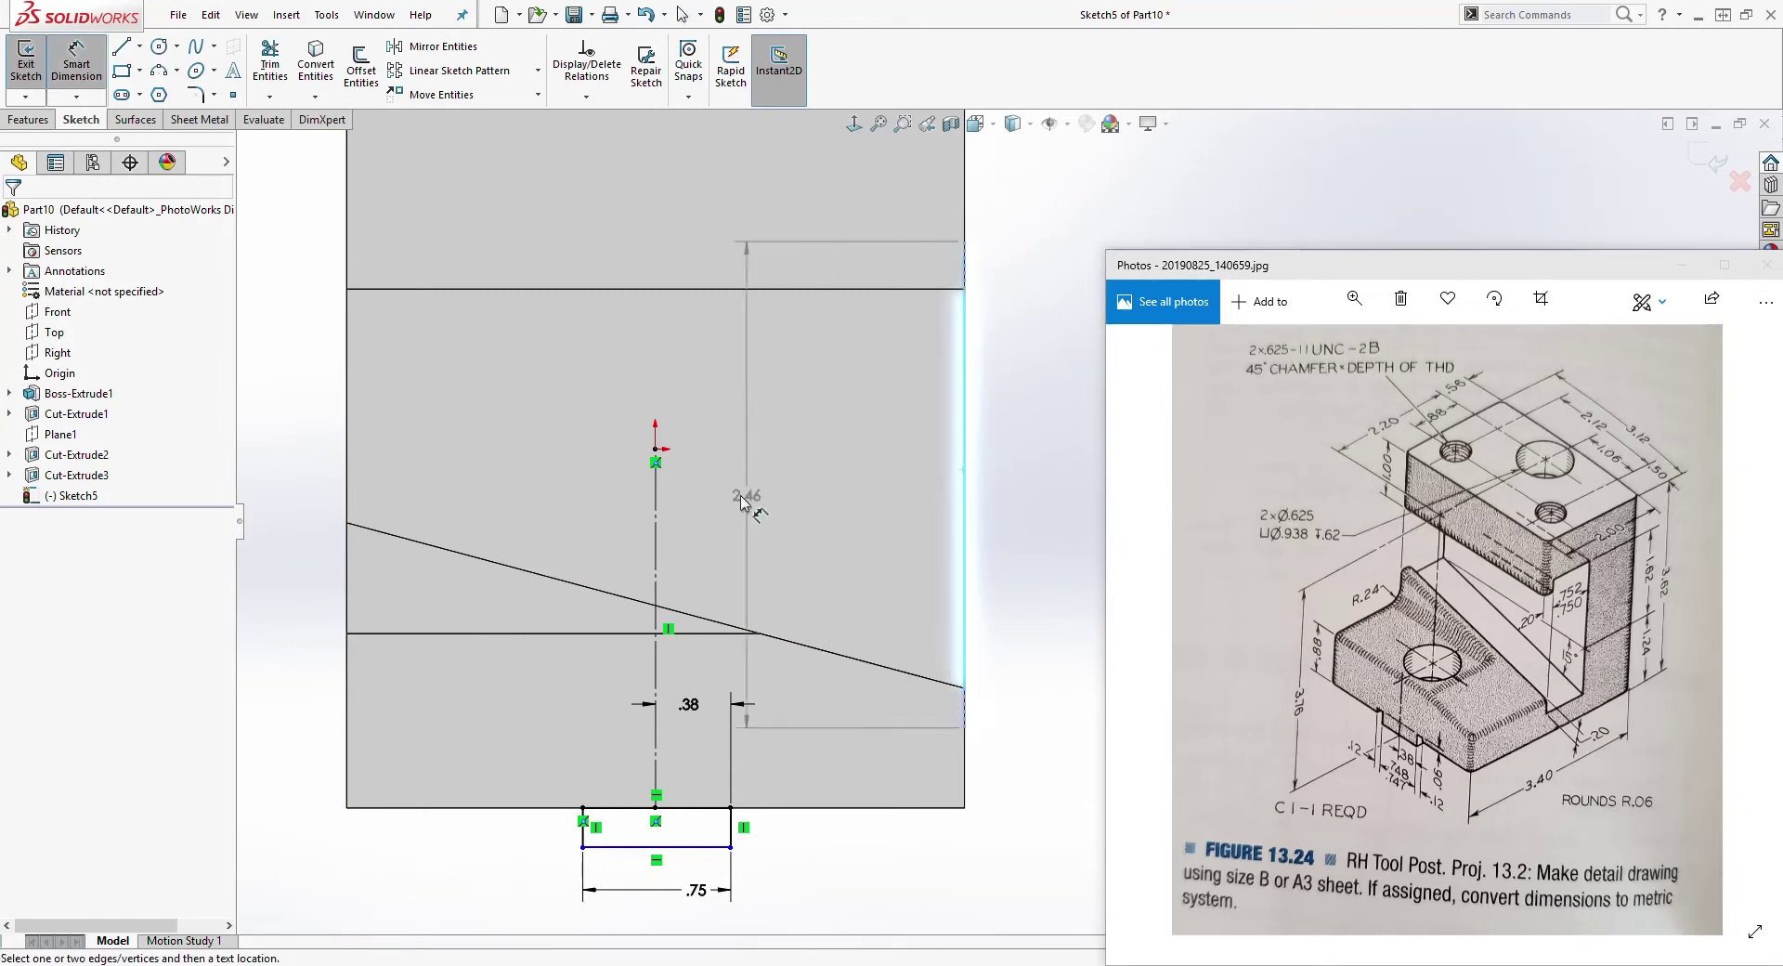
{"action": "left_click", "coordinate": [656, 505]}
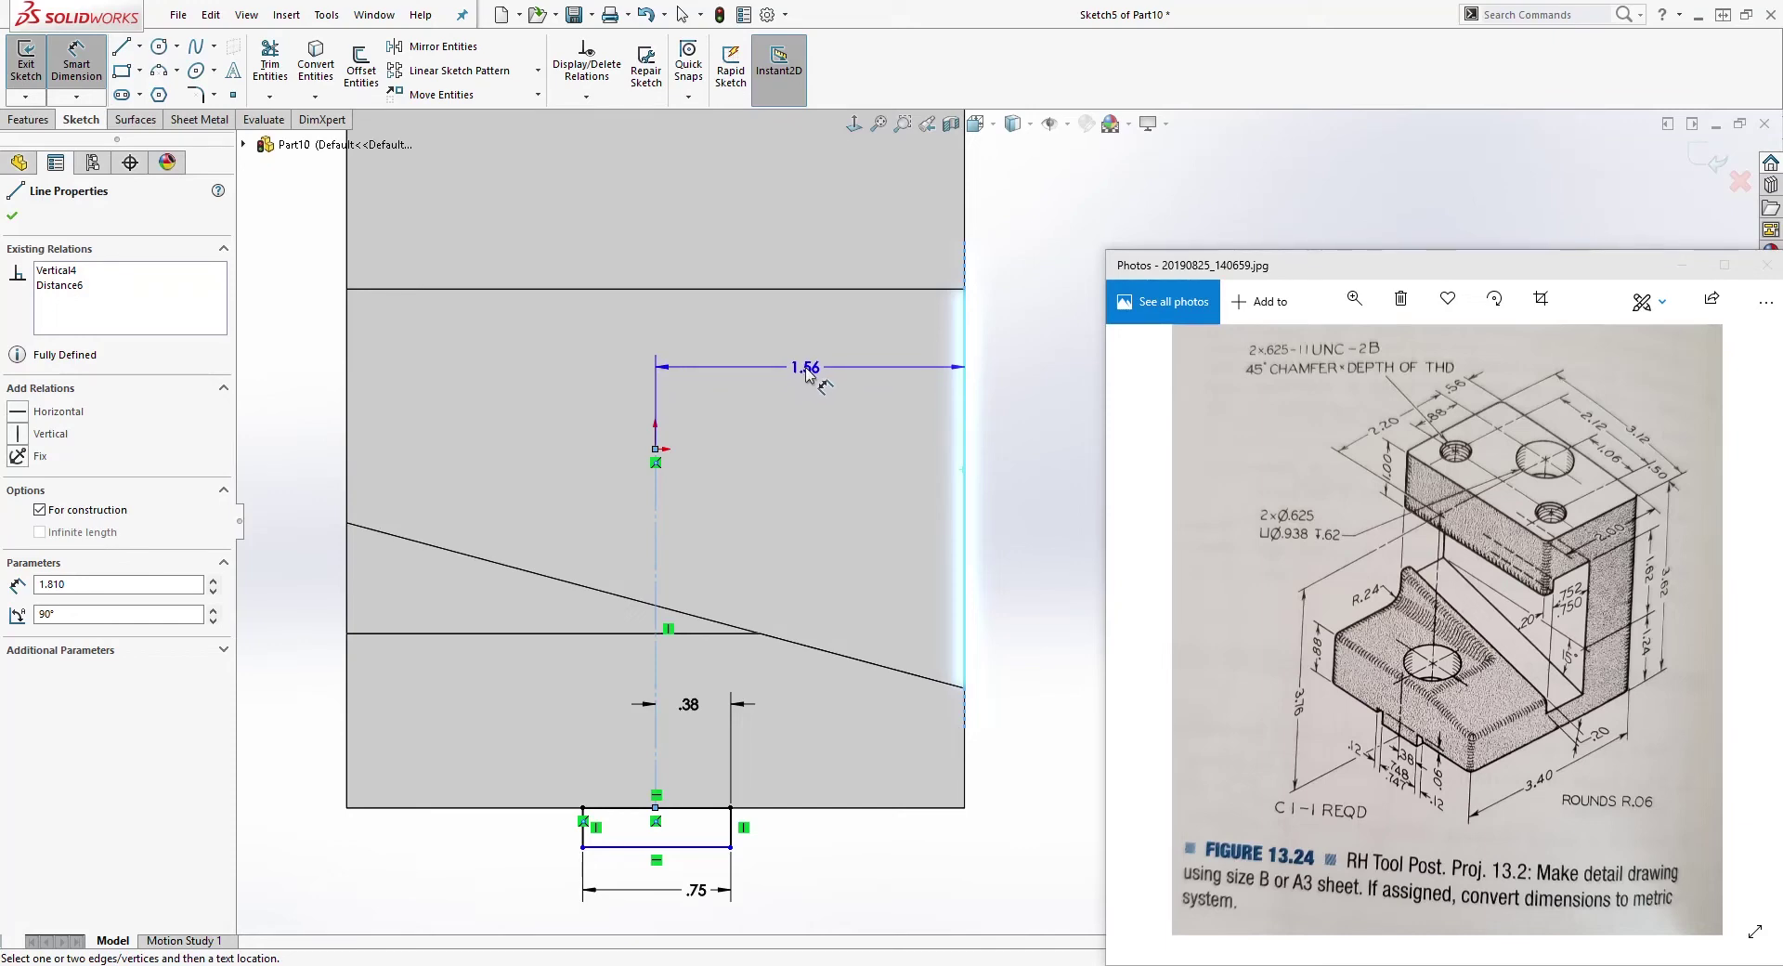
{"action": "key", "text": "Escape"}
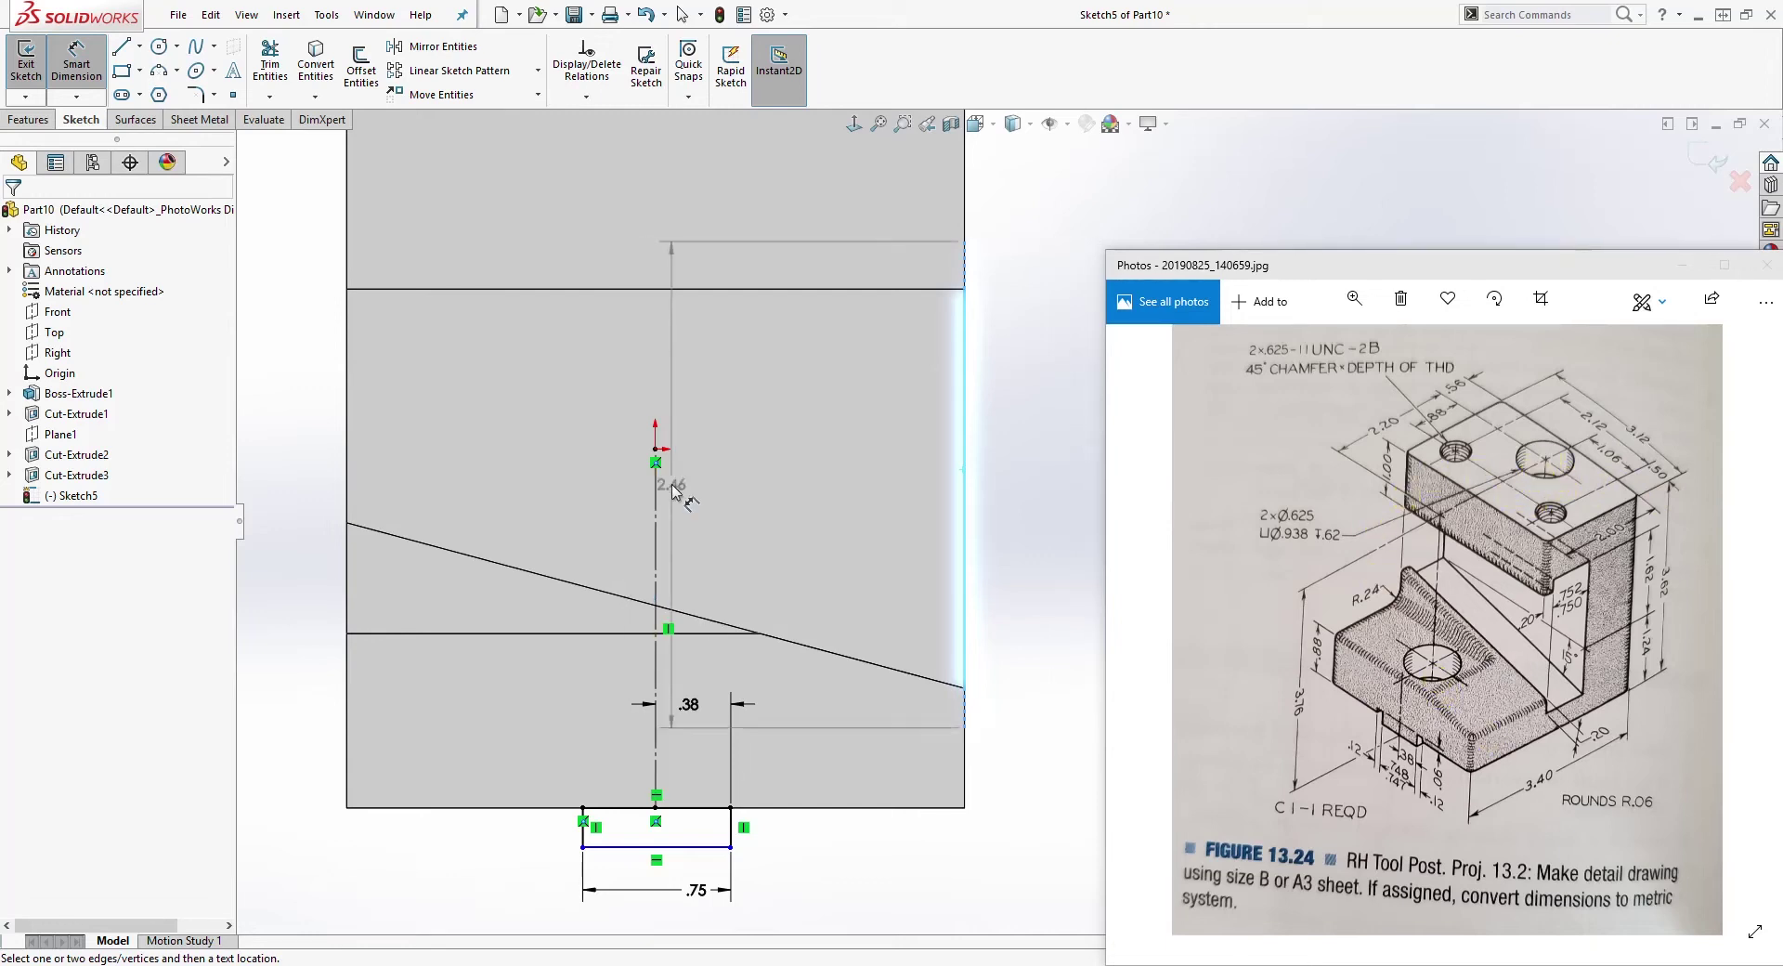
{"action": "key", "text": "Escape"}
{"action": "middle_click_drag", "start_coordinate": [694, 881], "coordinate": [756, 808], "text": "ctrl"}
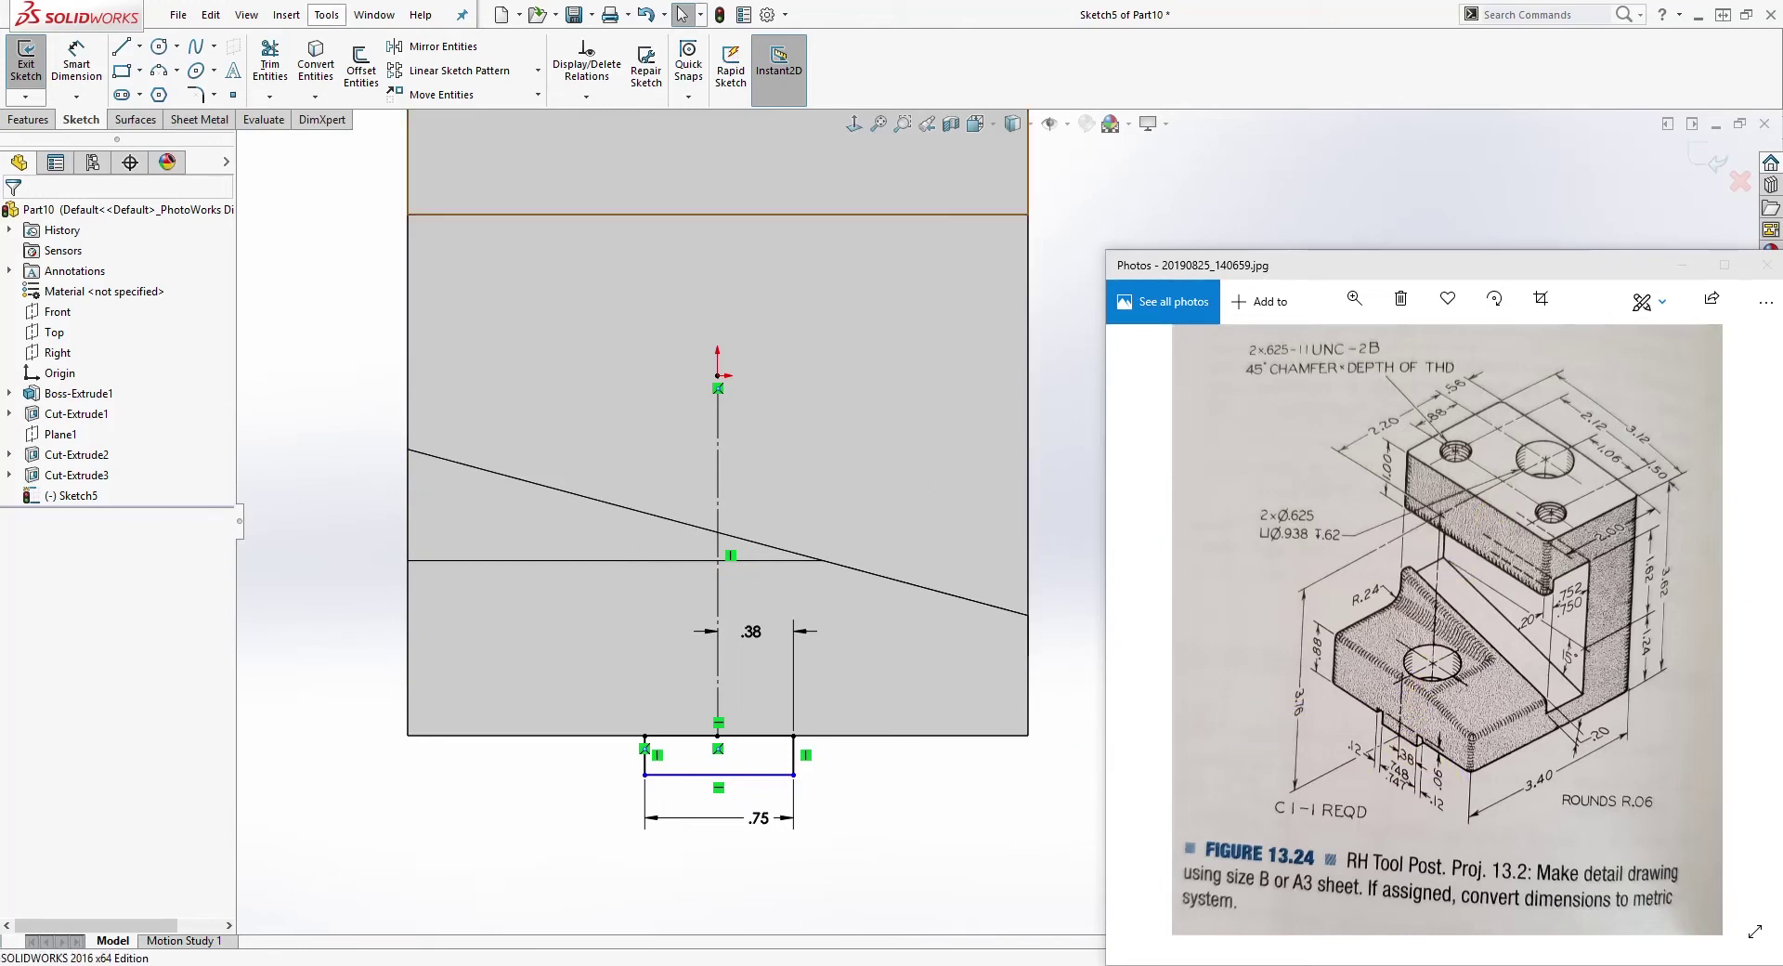
{"action": "key", "text": "z"}
Step: Dimension the rectangle's bottom line 3.76 below the part's top edge
{"action": "left_click", "coordinate": [76, 59]}
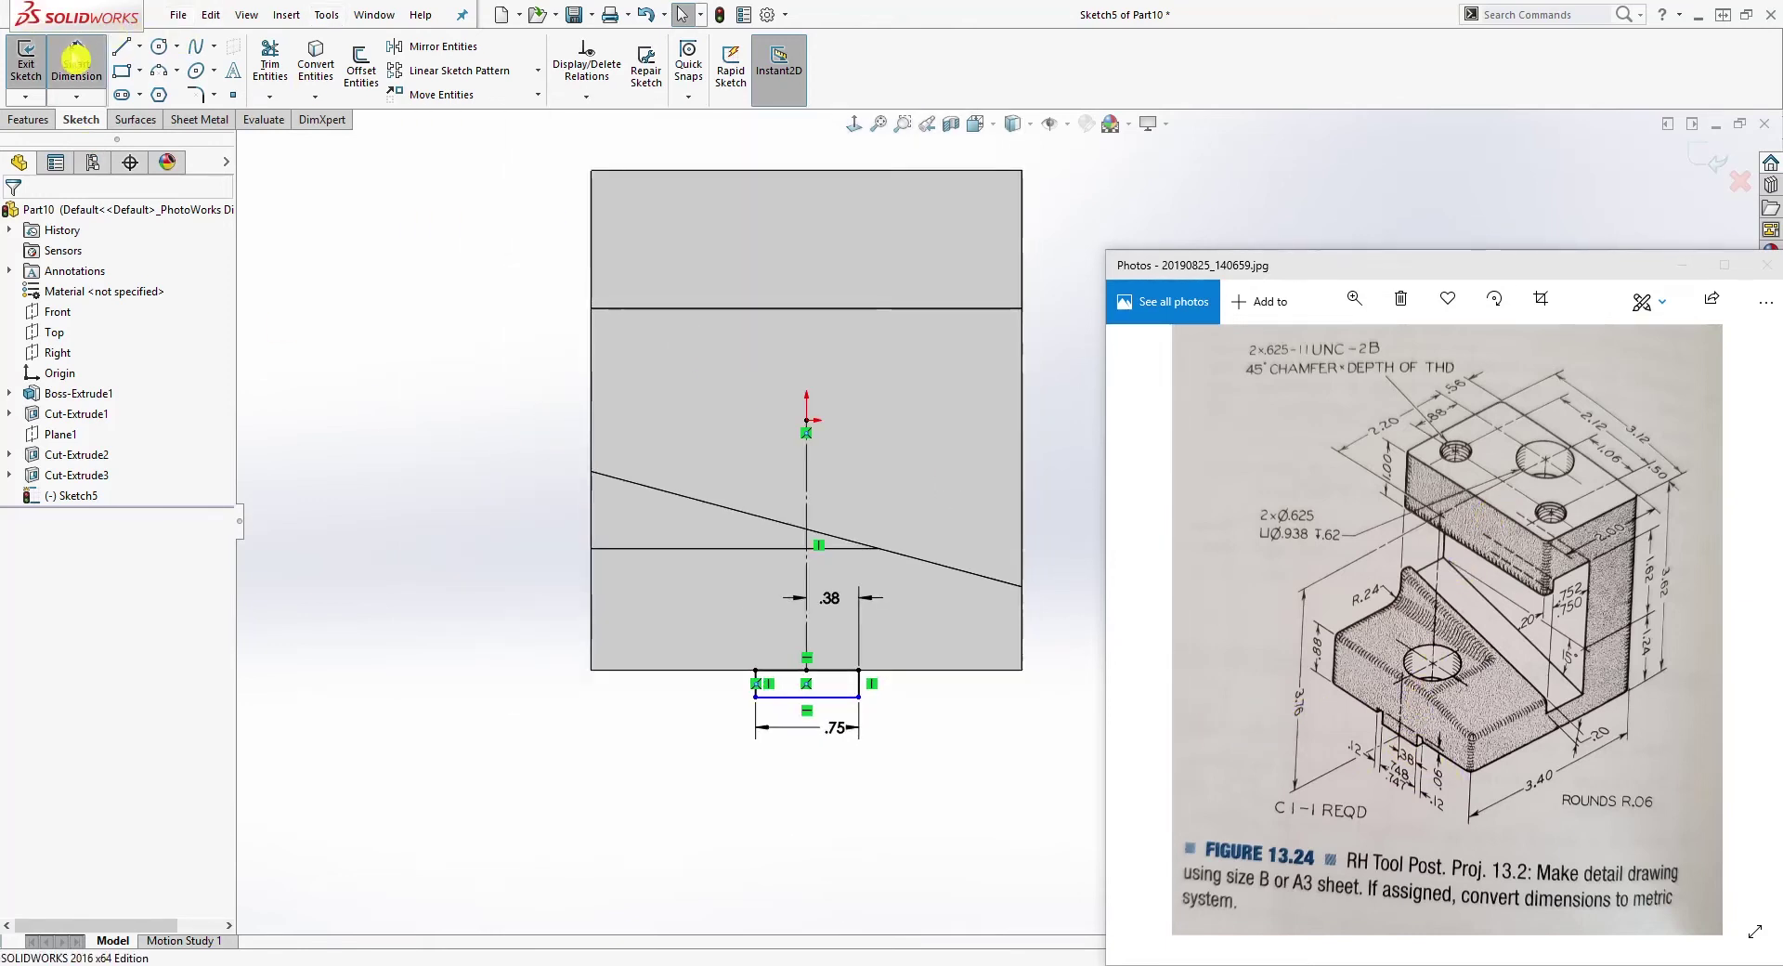
{"action": "left_click", "coordinate": [717, 171]}
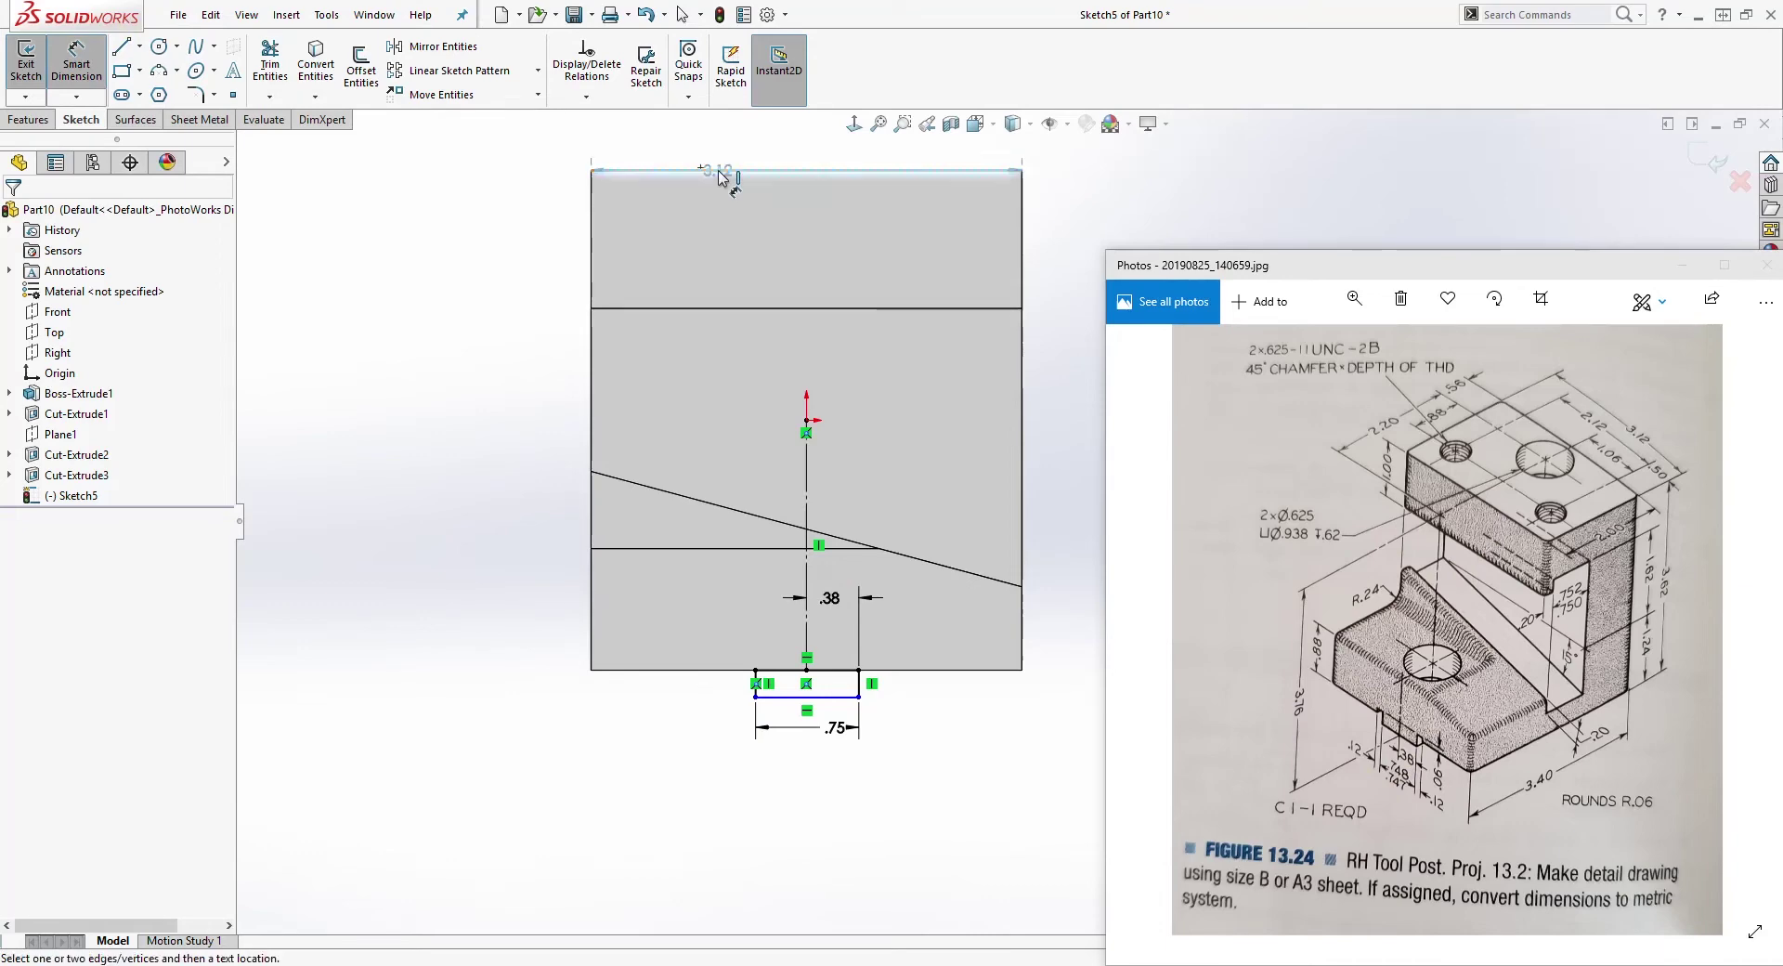
{"action": "left_click", "coordinate": [801, 697]}
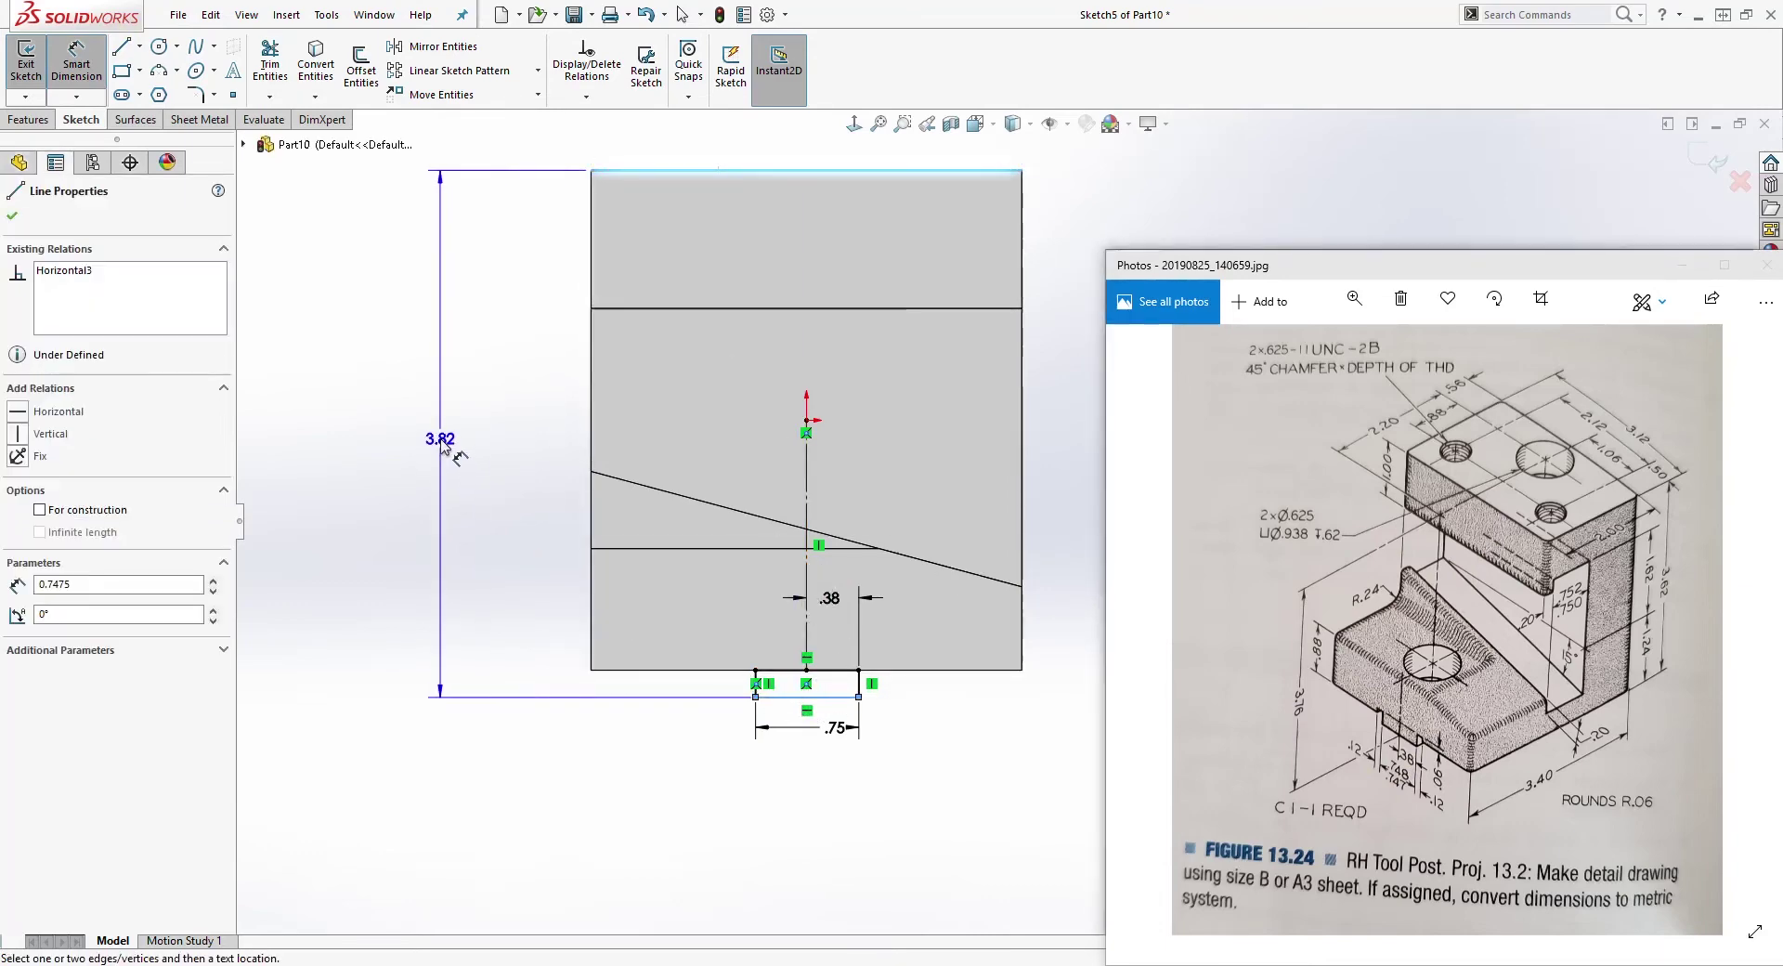
{"action": "left_click", "coordinate": [444, 447]}
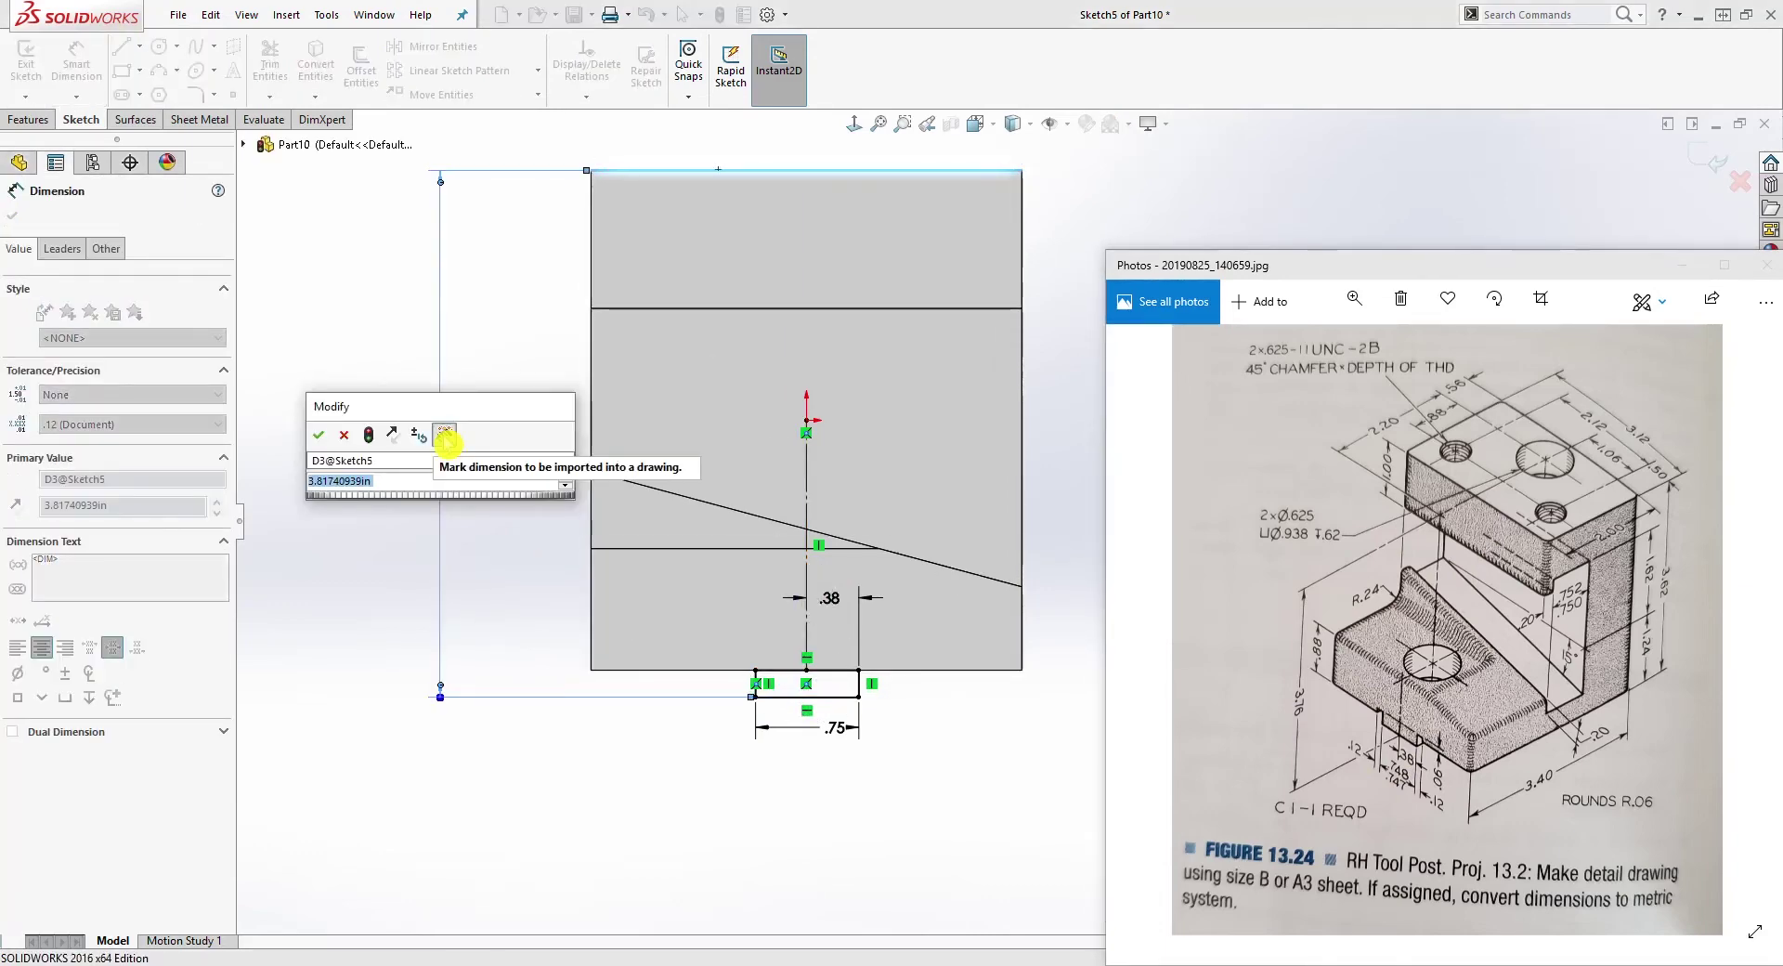
{"action": "type", "text": "3.76"}
{"action": "key", "text": "Return"}
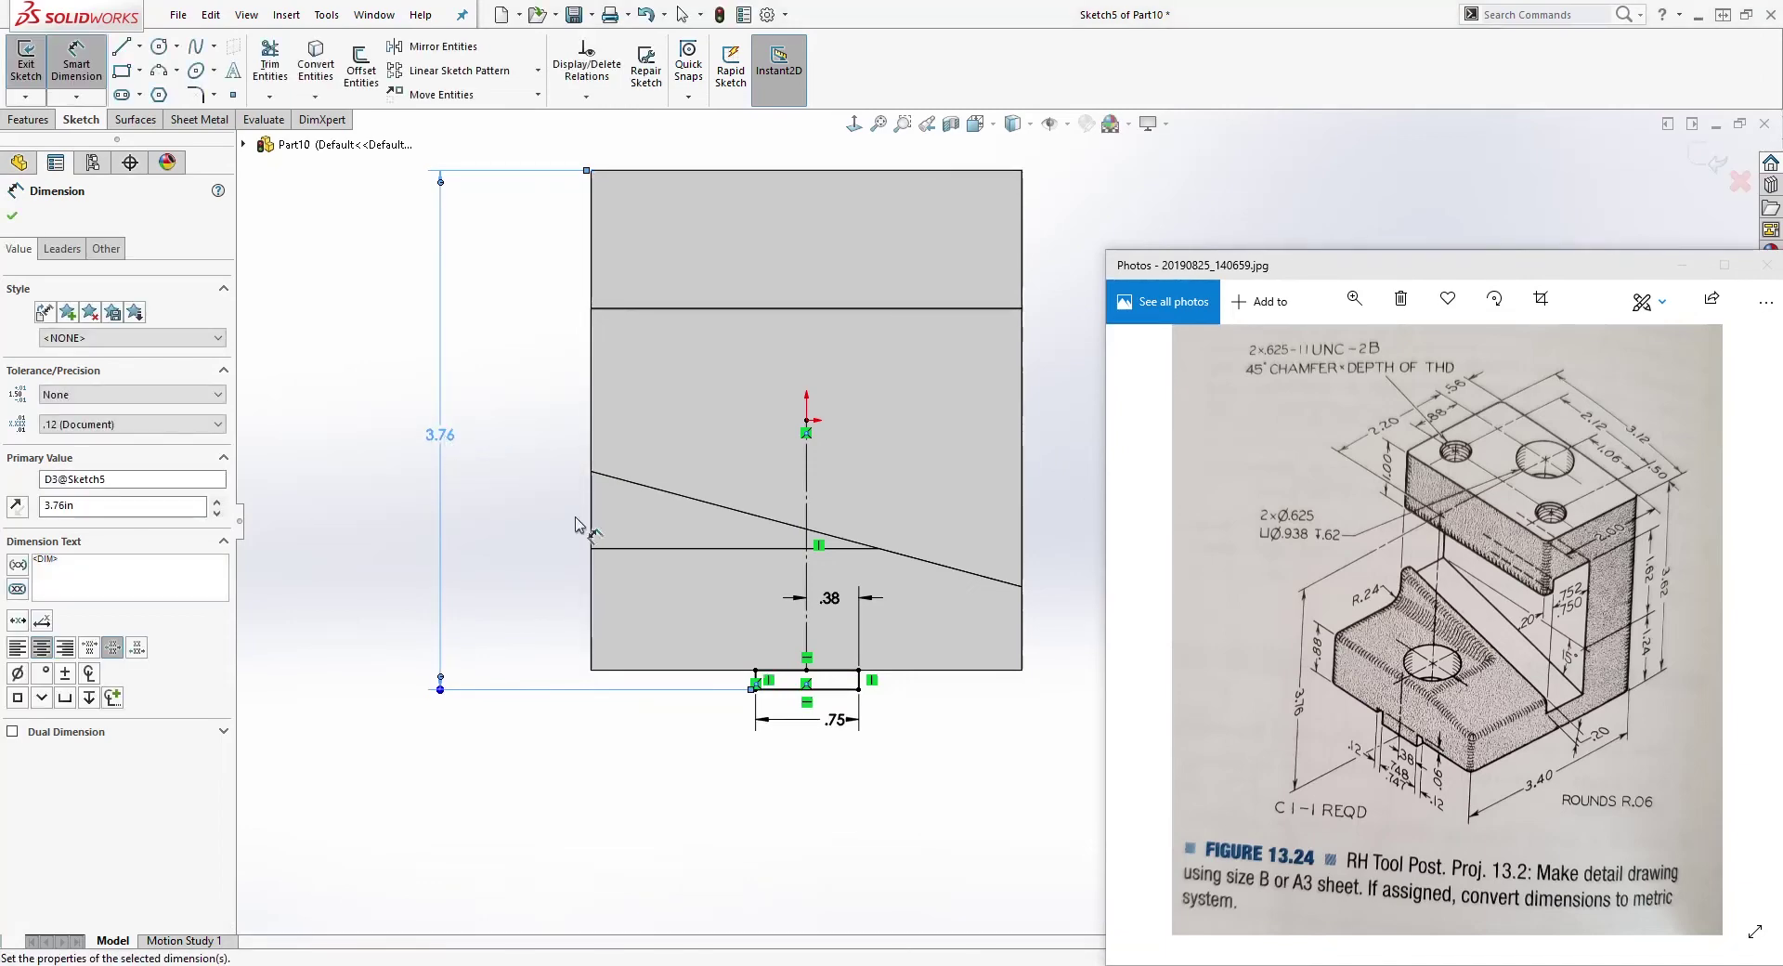
{"action": "key", "text": "Escape"}
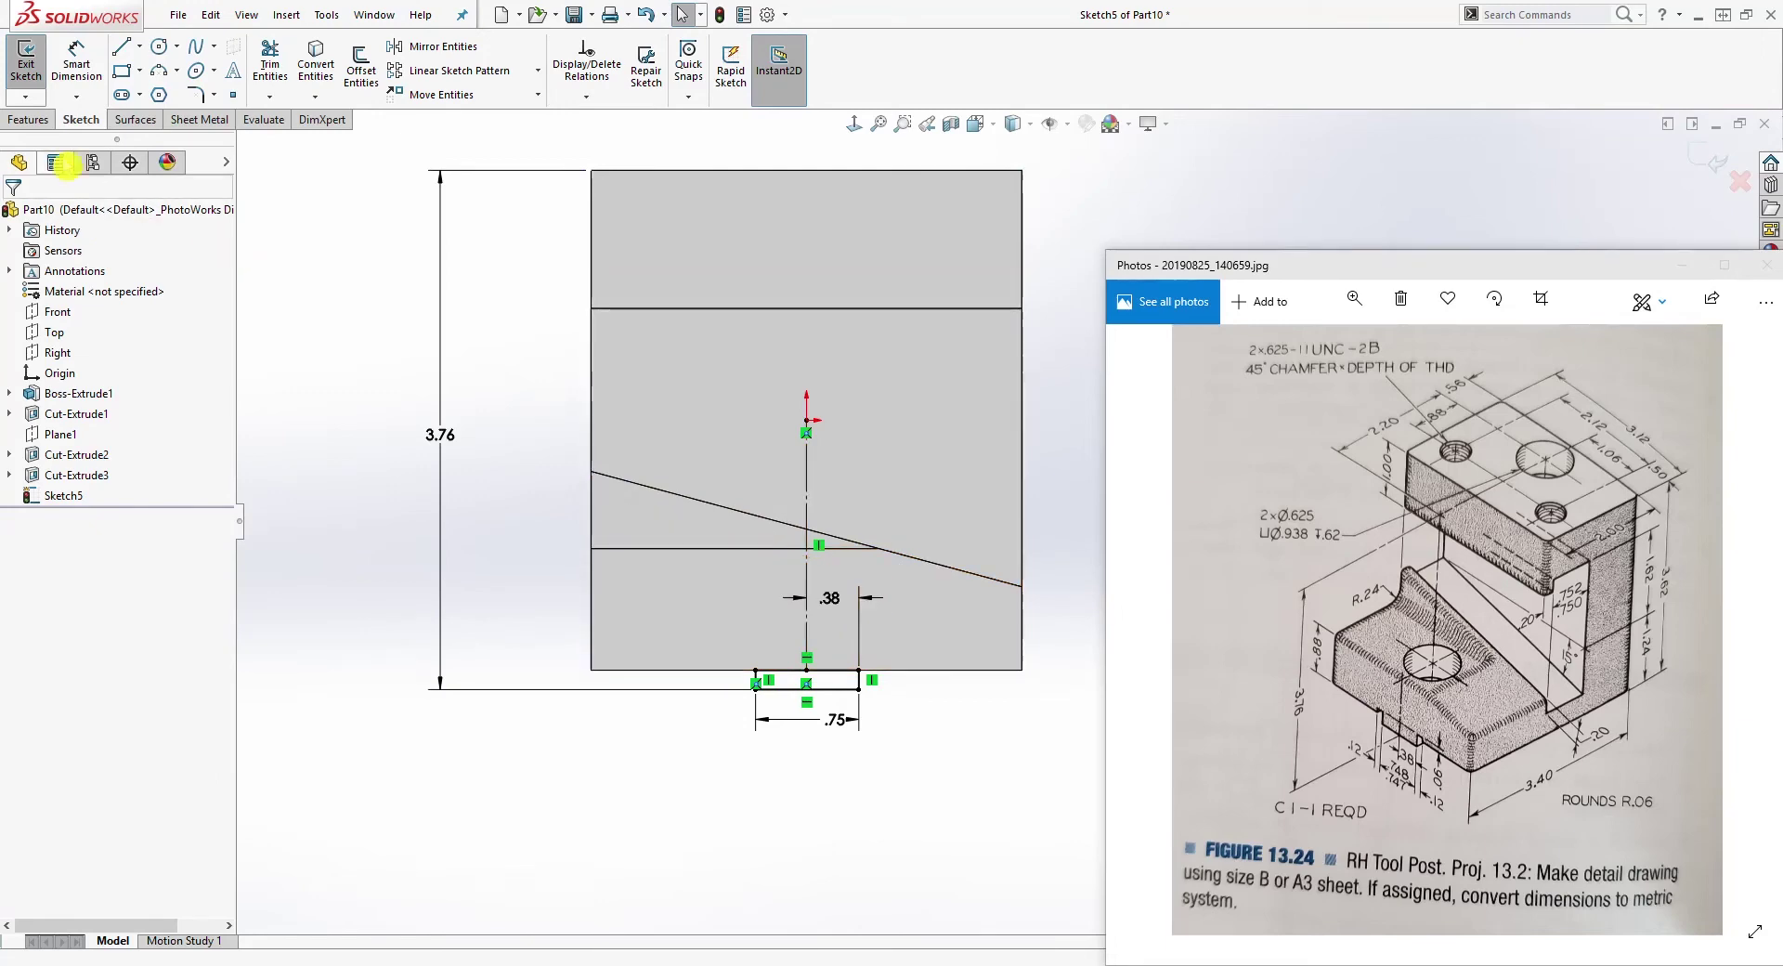
Step: Boss-extrude the small rectangle in the reversed direction Through All as Boss-Extrude2
{"action": "left_click", "coordinate": [29, 118]}
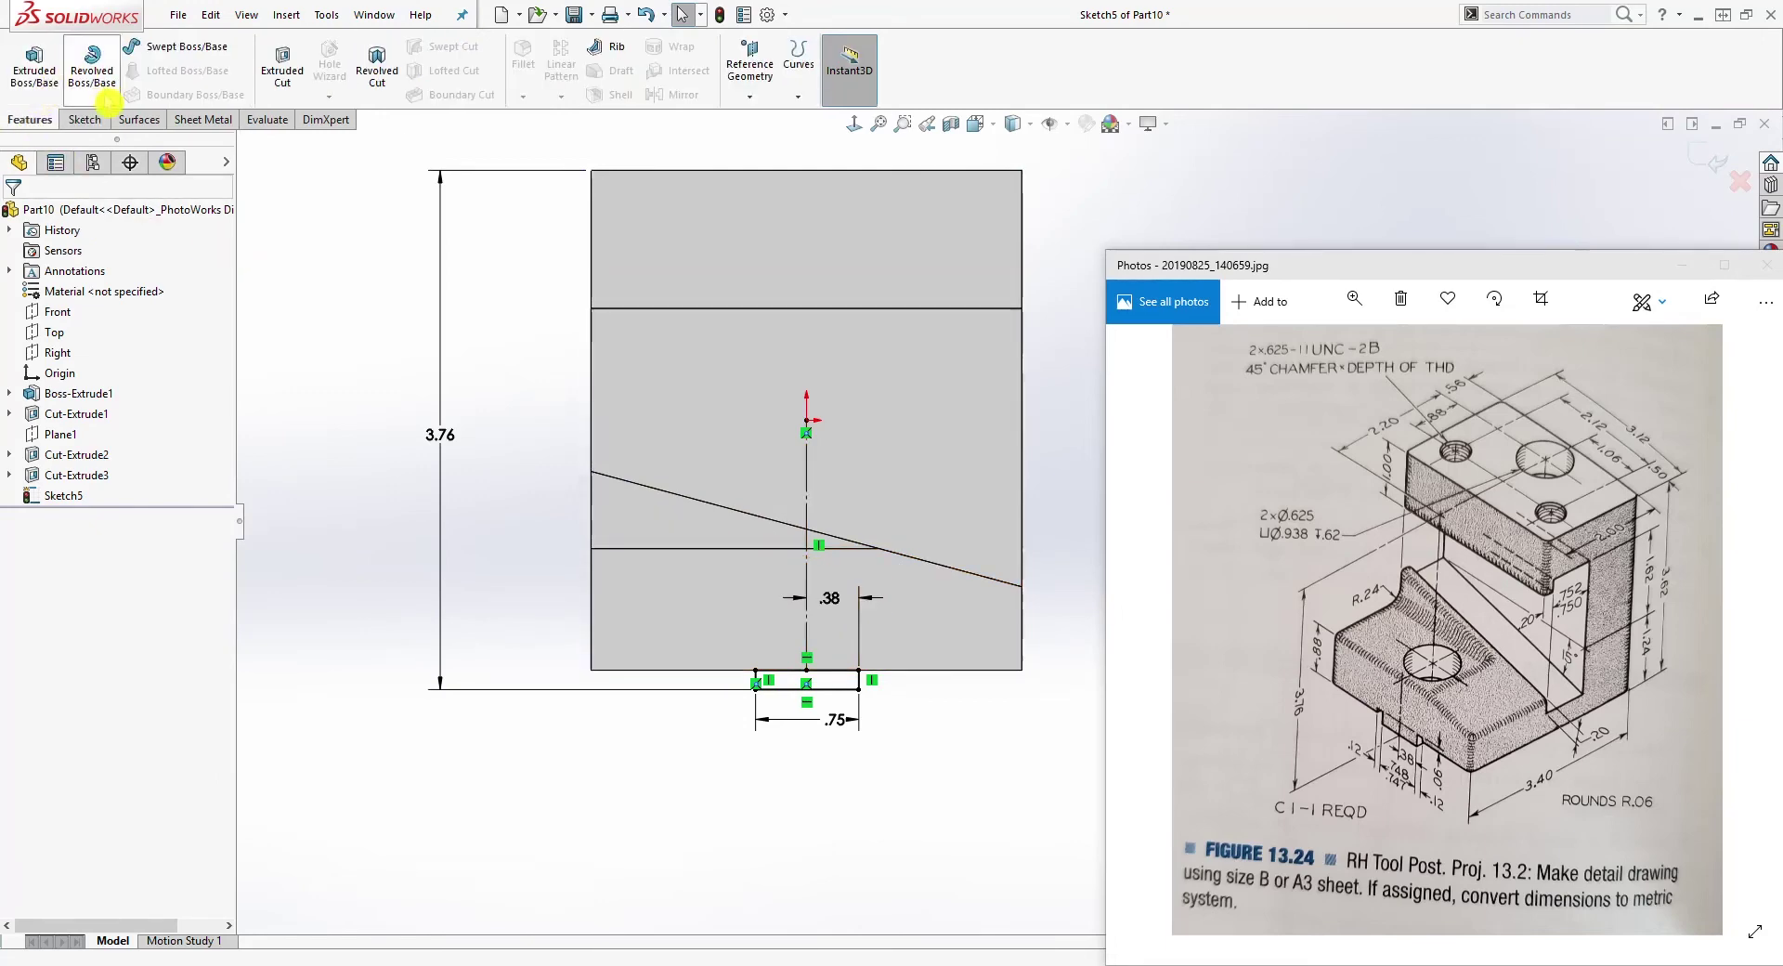
{"action": "left_click", "coordinate": [35, 65]}
{"action": "middle_click_drag", "start_coordinate": [807, 586], "coordinate": [478, 555]}
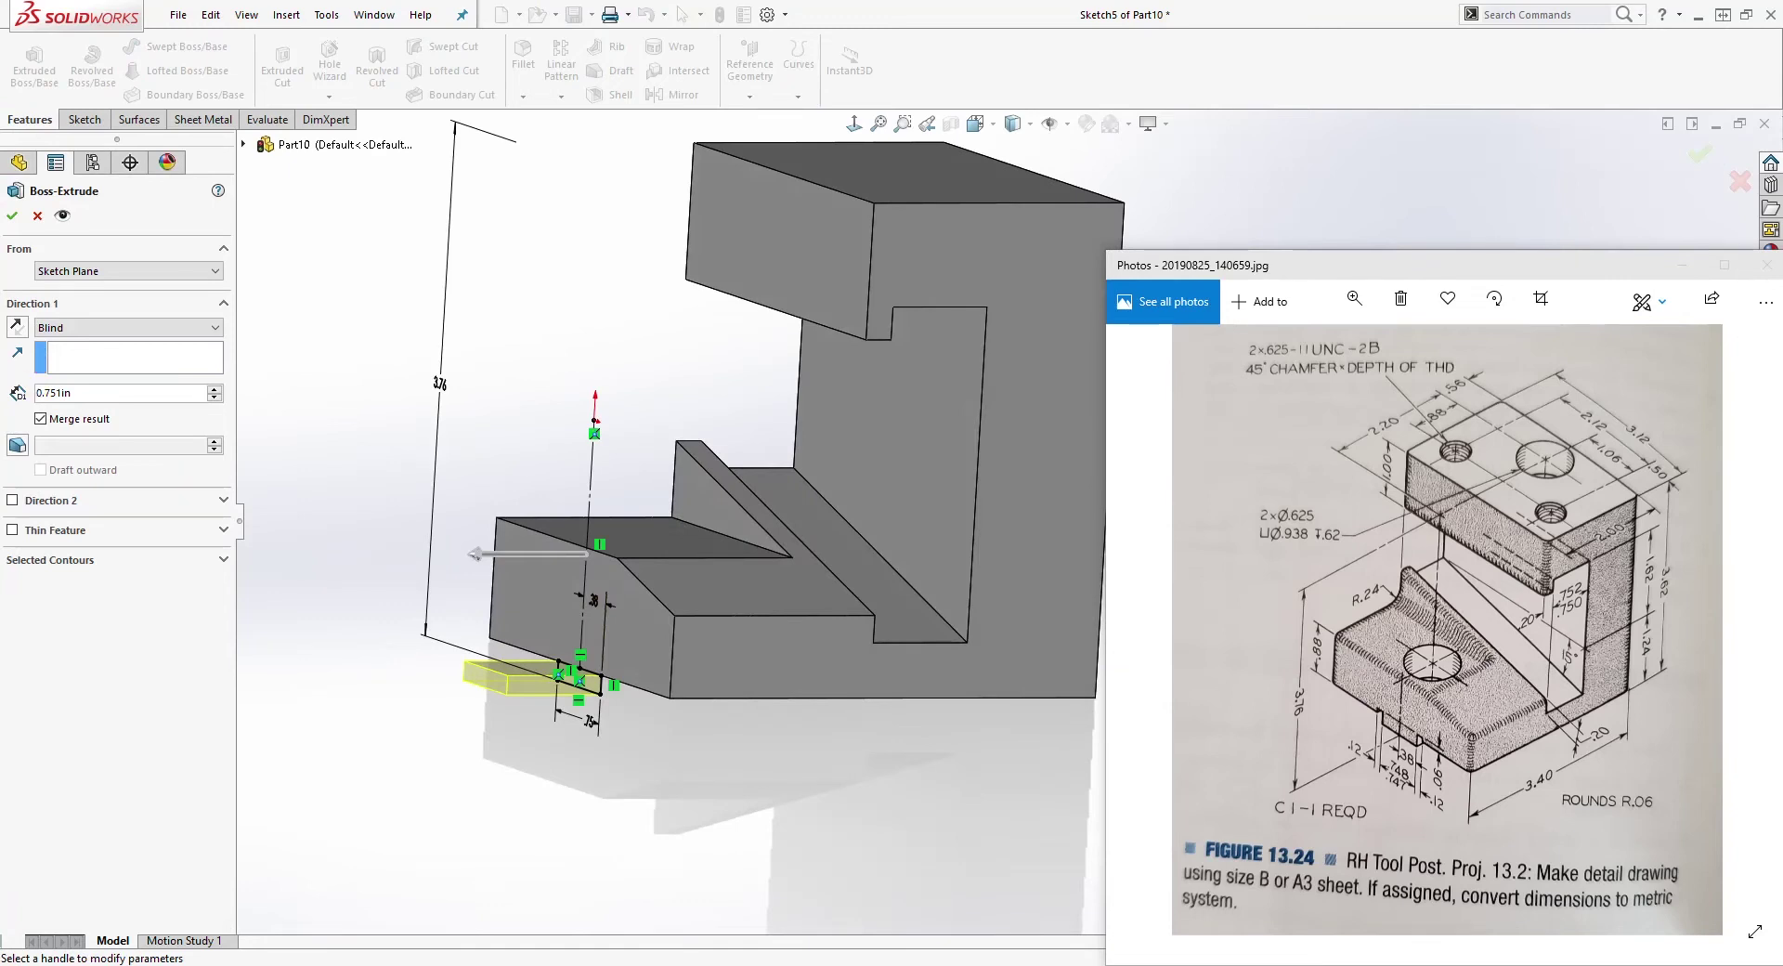
{"action": "left_click", "coordinate": [17, 327]}
{"action": "left_click", "coordinate": [157, 335]}
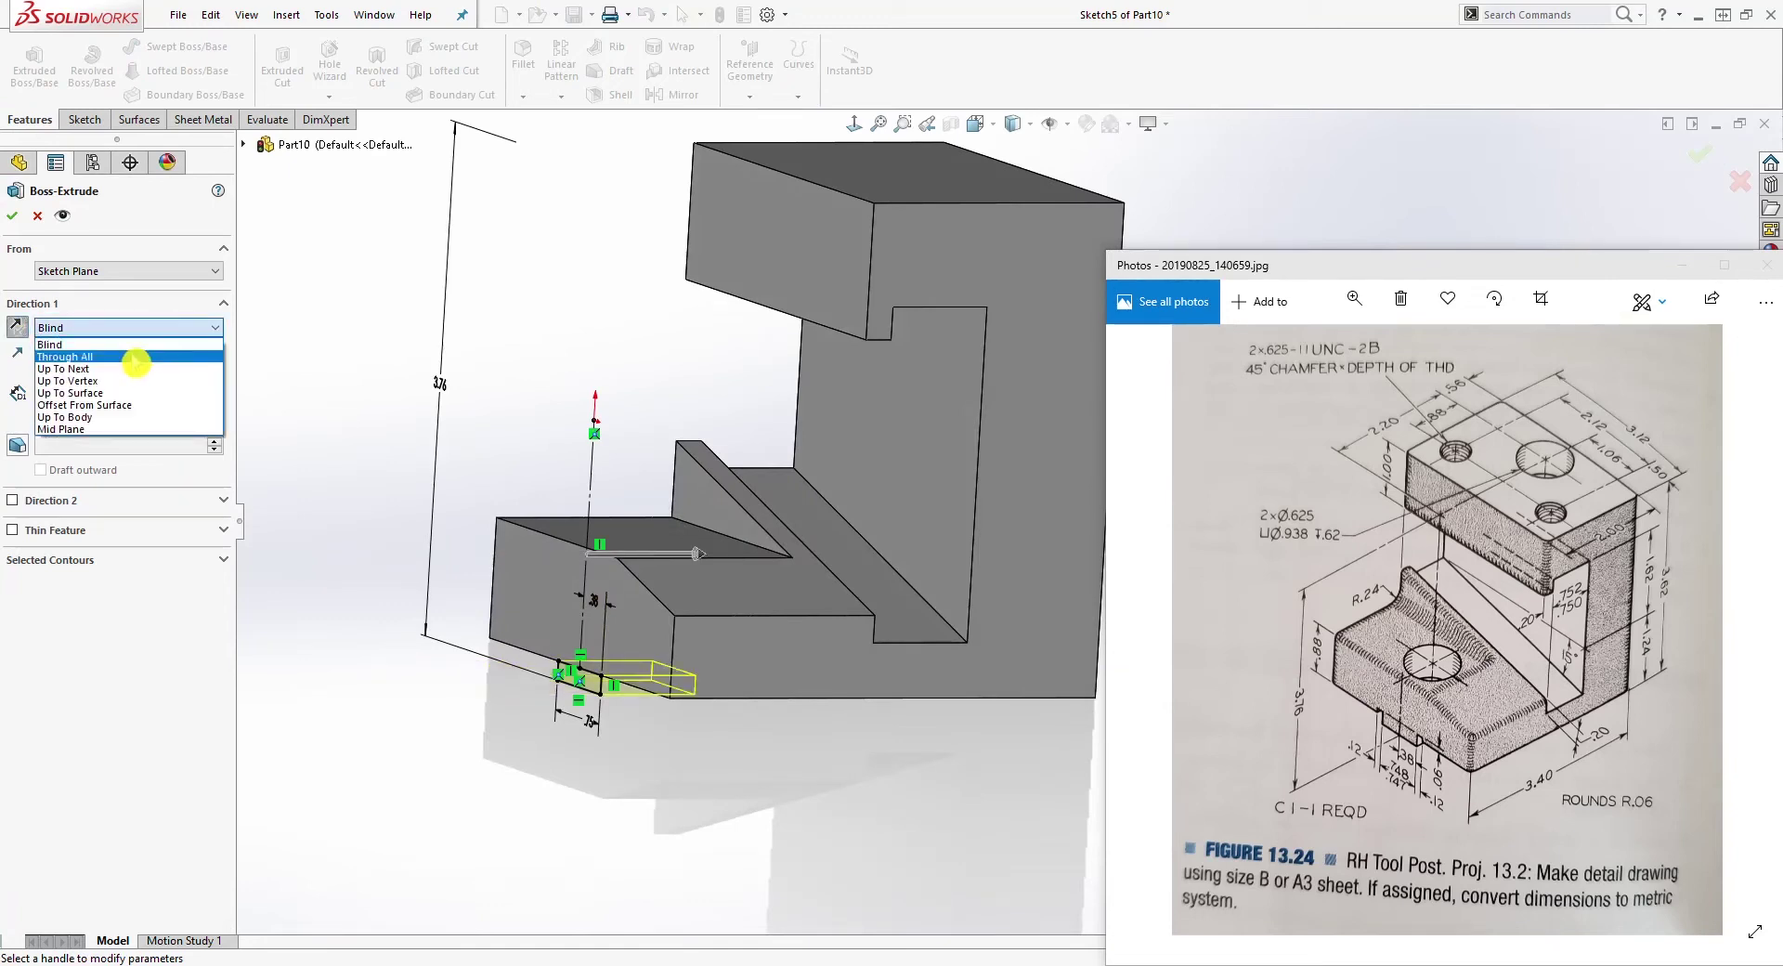
{"action": "left_click", "coordinate": [121, 355]}
{"action": "key", "text": "f"}
{"action": "mouse_move", "coordinate": [329, 537]}
{"action": "middle_mouse_down"}
{"action": "mouse_move", "coordinate": [366, 465]}
{"action": "mouse_move", "coordinate": [304, 415]}
{"action": "mouse_move", "coordinate": [458, 489]}
{"action": "mouse_move", "coordinate": [464, 529]}
{"action": "middle_mouse_up"}
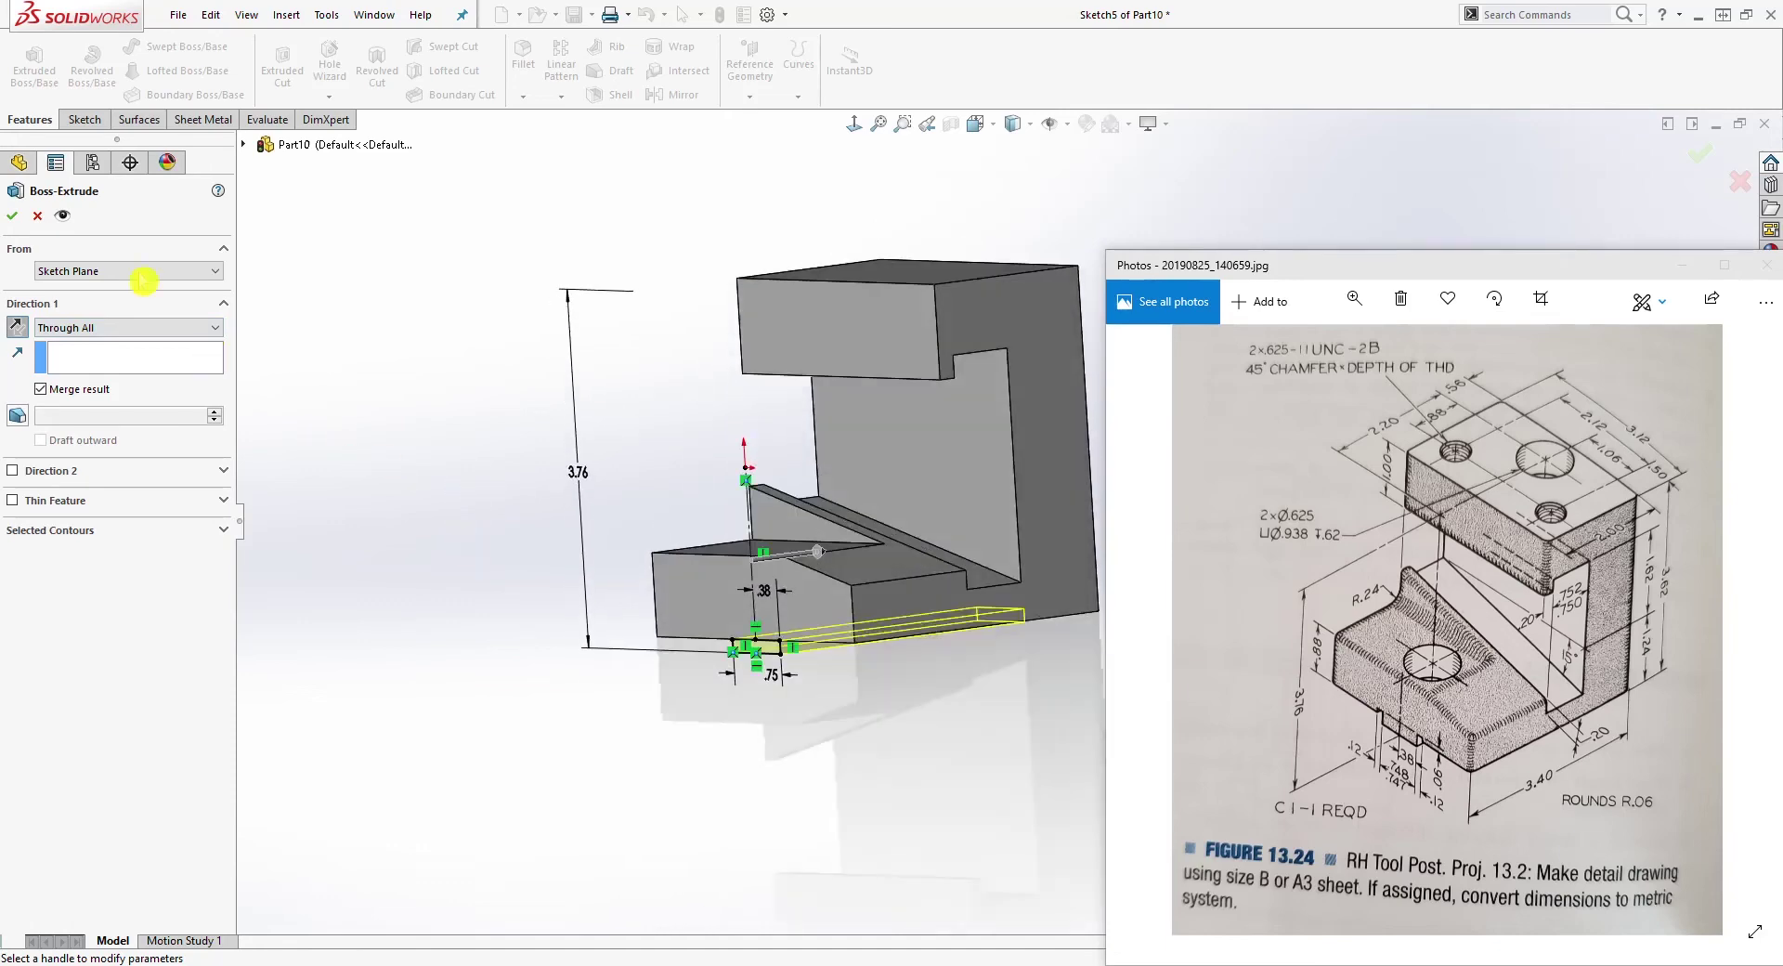
{"action": "left_click", "coordinate": [12, 214]}
{"action": "scroll", "coordinate": [1036, 473], "scroll_direction": "up", "scroll_amount": 5}
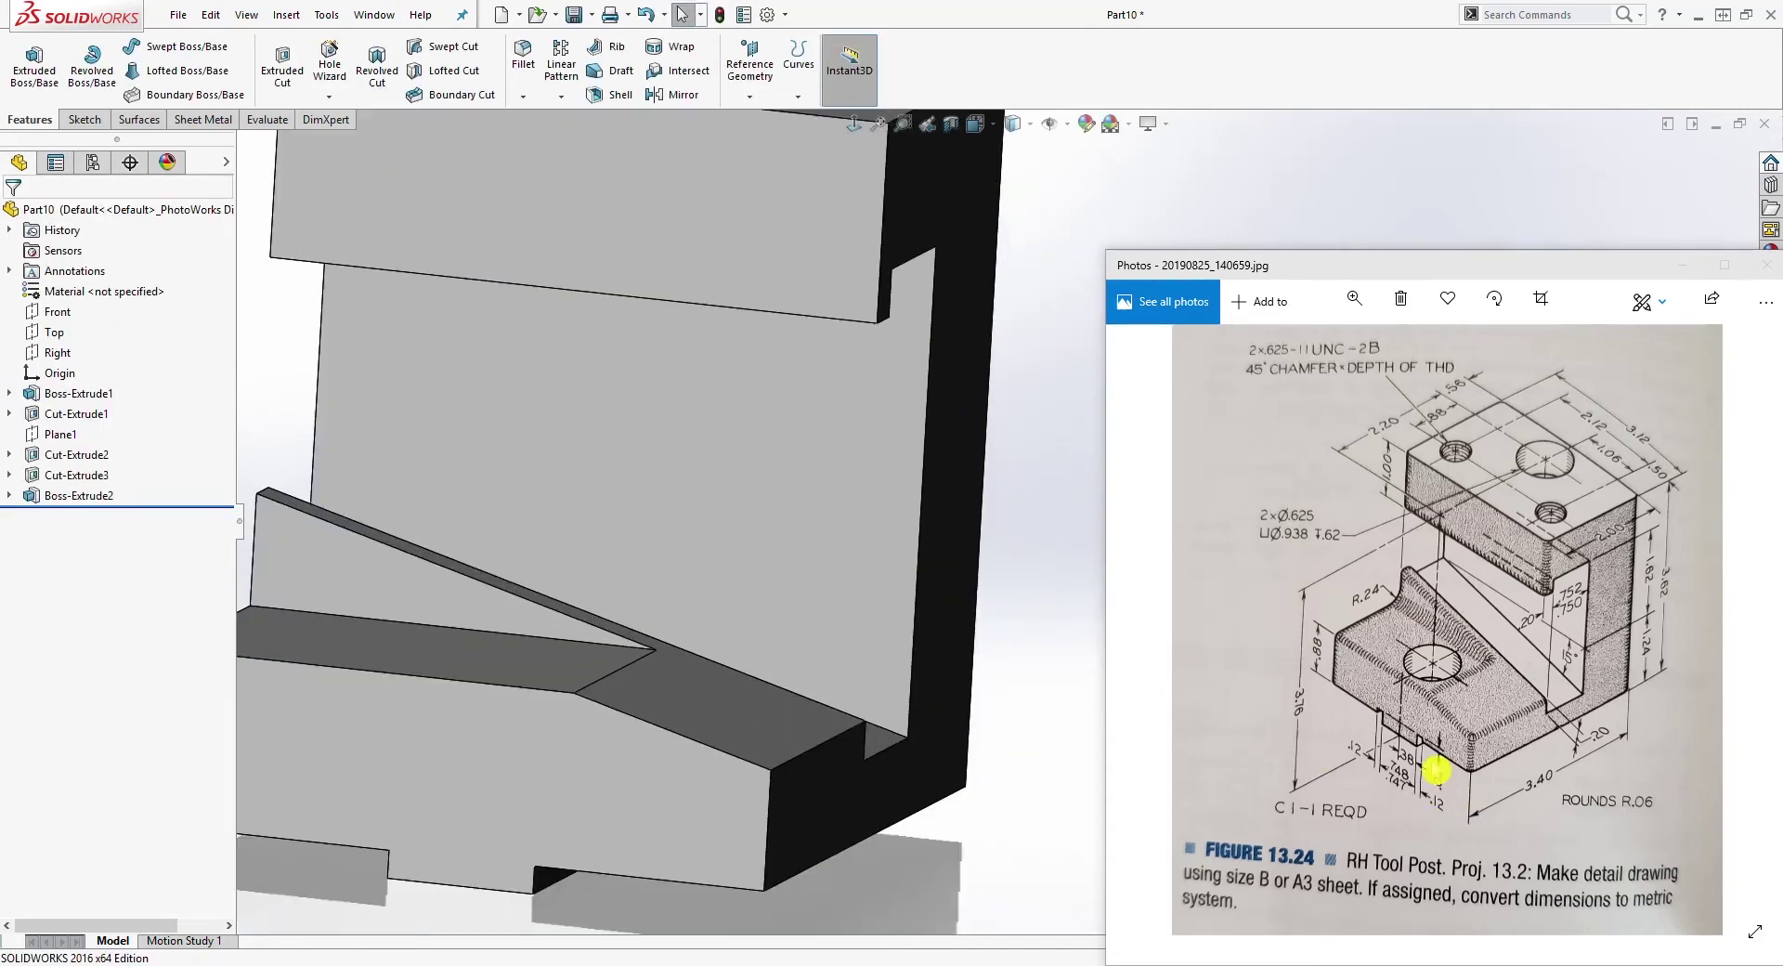
{"action": "scroll", "coordinate": [677, 629], "scroll_direction": "down", "scroll_amount": 4}
{"action": "scroll", "coordinate": [736, 734], "scroll_direction": "up", "scroll_amount": 3}
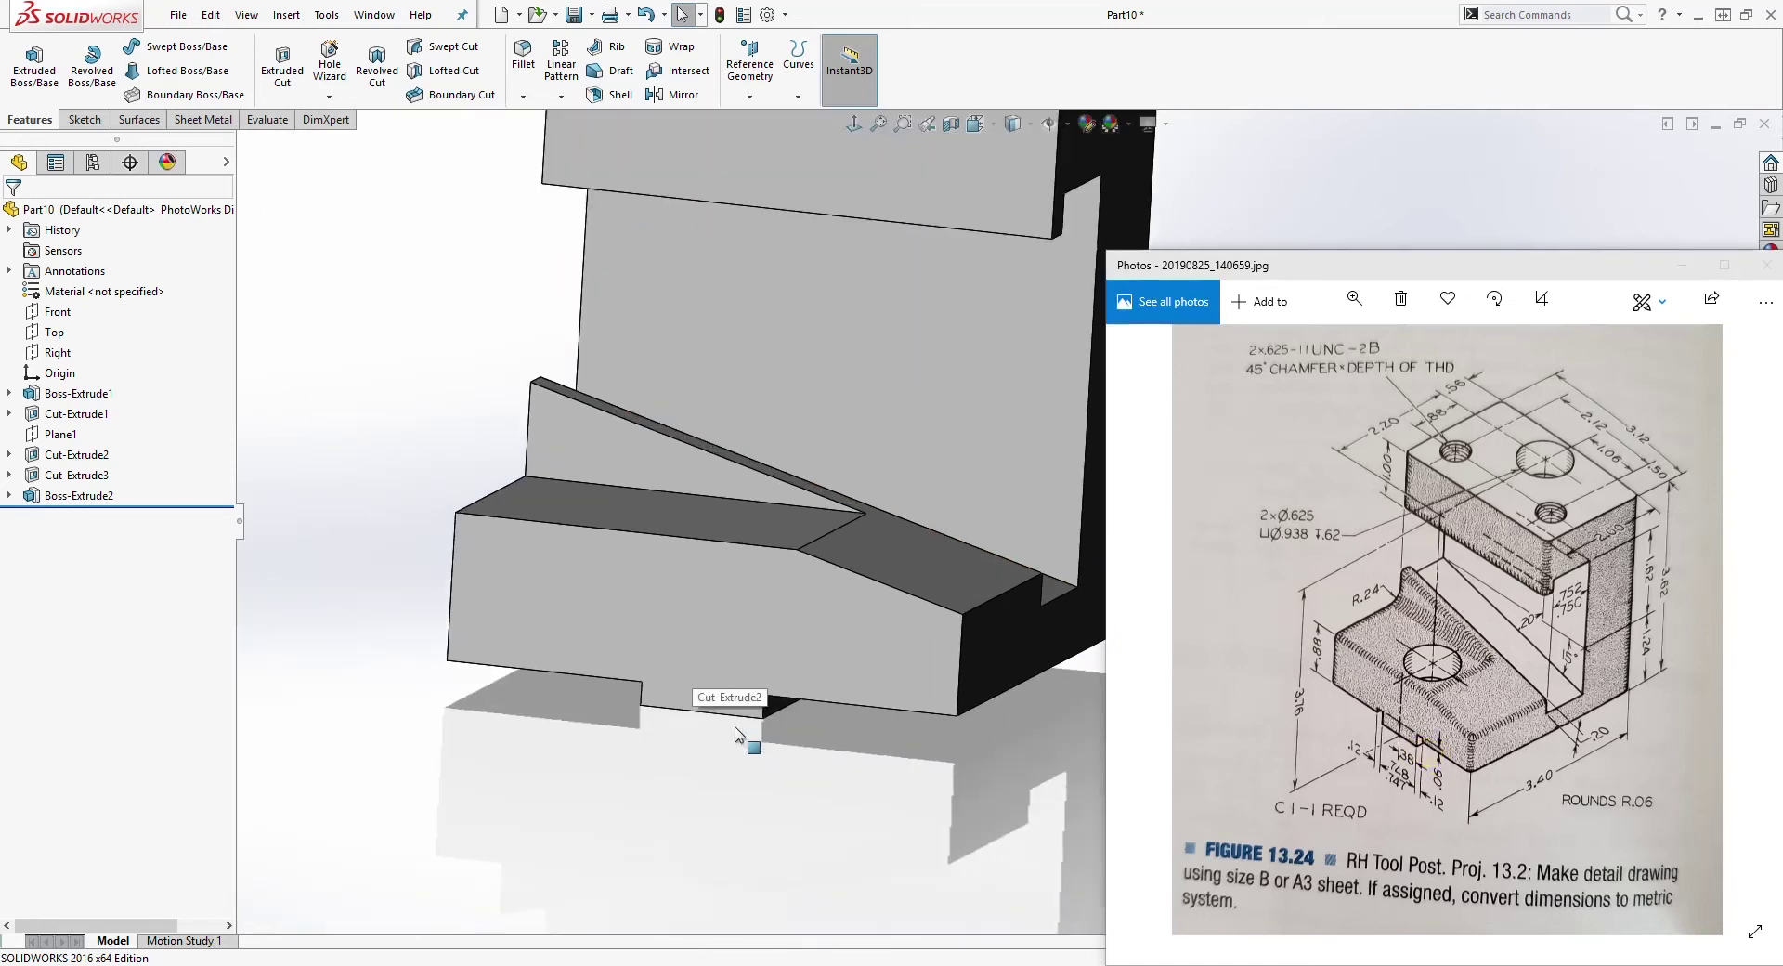
Step: Start a new sketch on the base's front face and view it normal to the screen
{"action": "left_click", "coordinate": [810, 657]}
{"action": "left_click", "coordinate": [76, 118]}
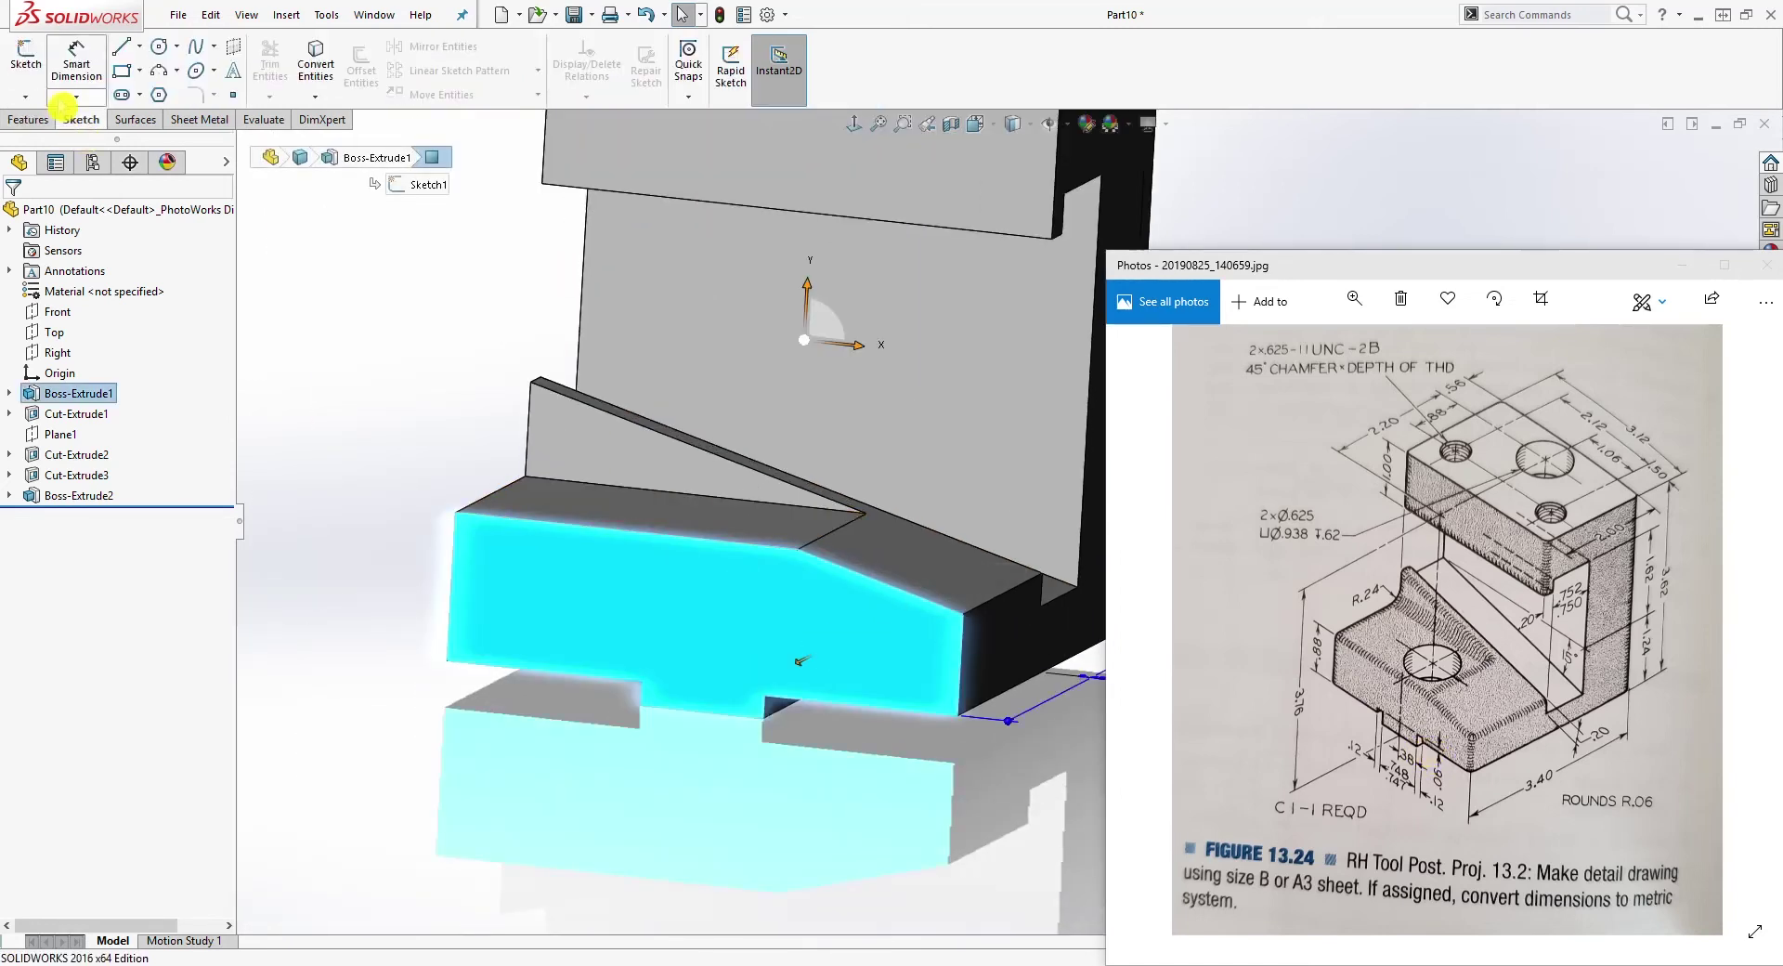
{"action": "left_click", "coordinate": [45, 63]}
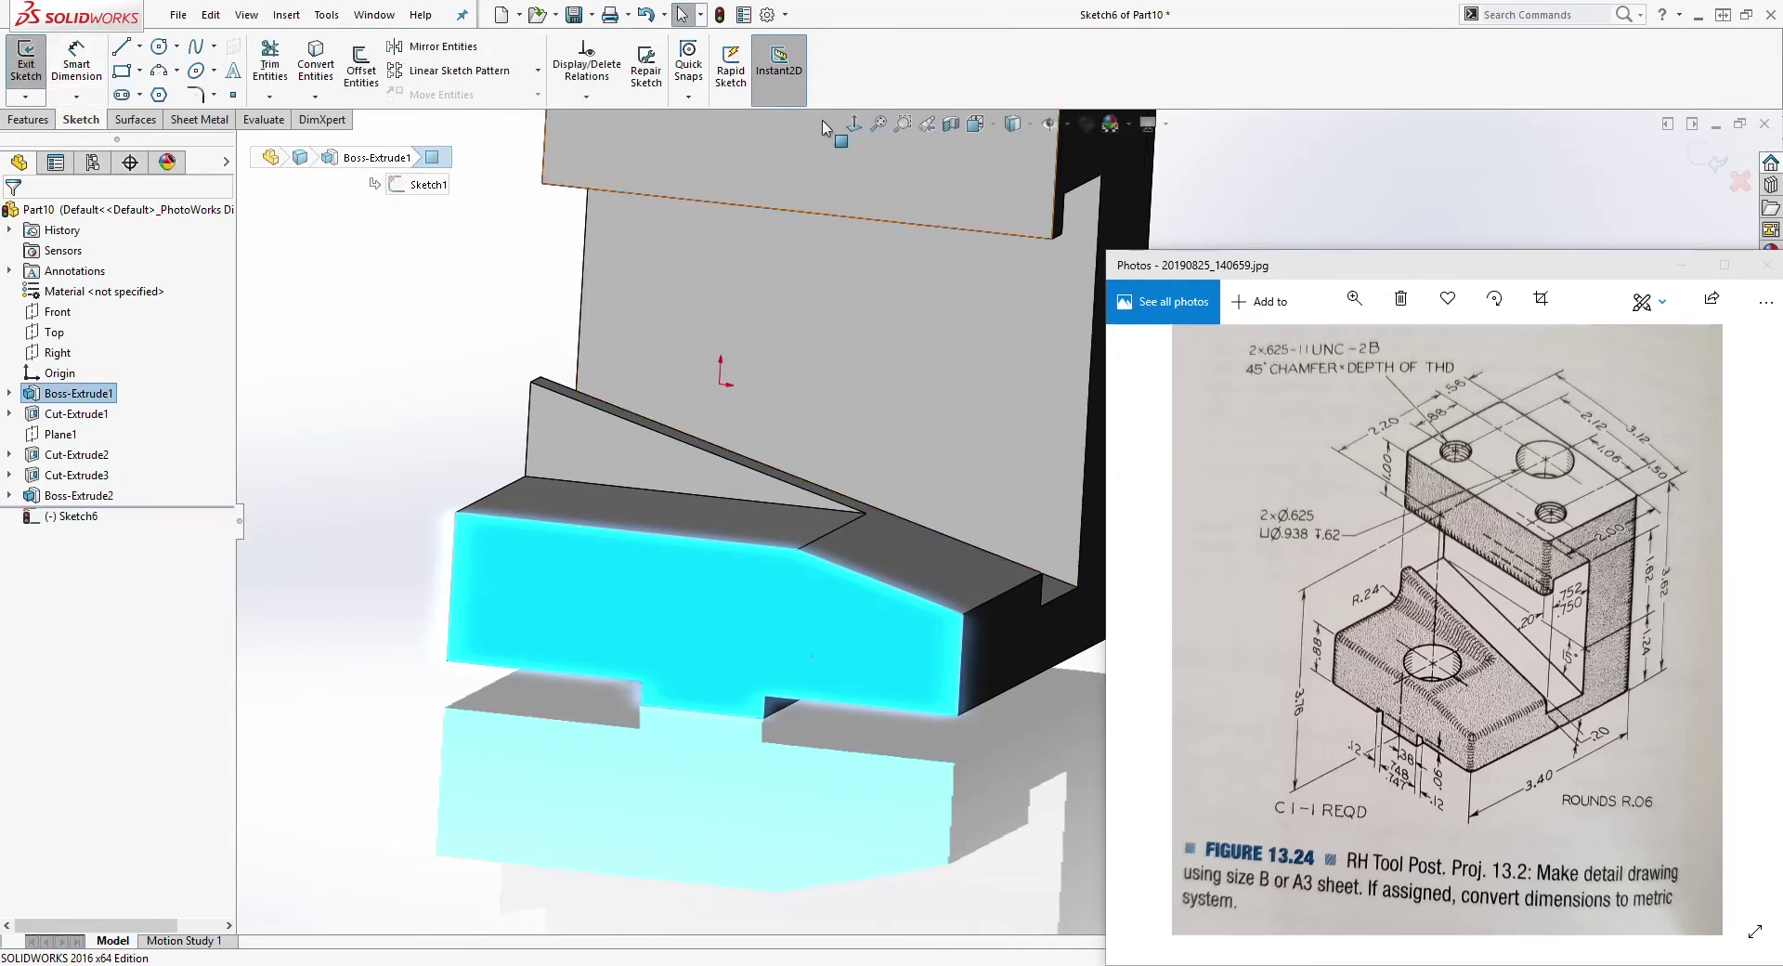
{"action": "left_click", "coordinate": [853, 123]}
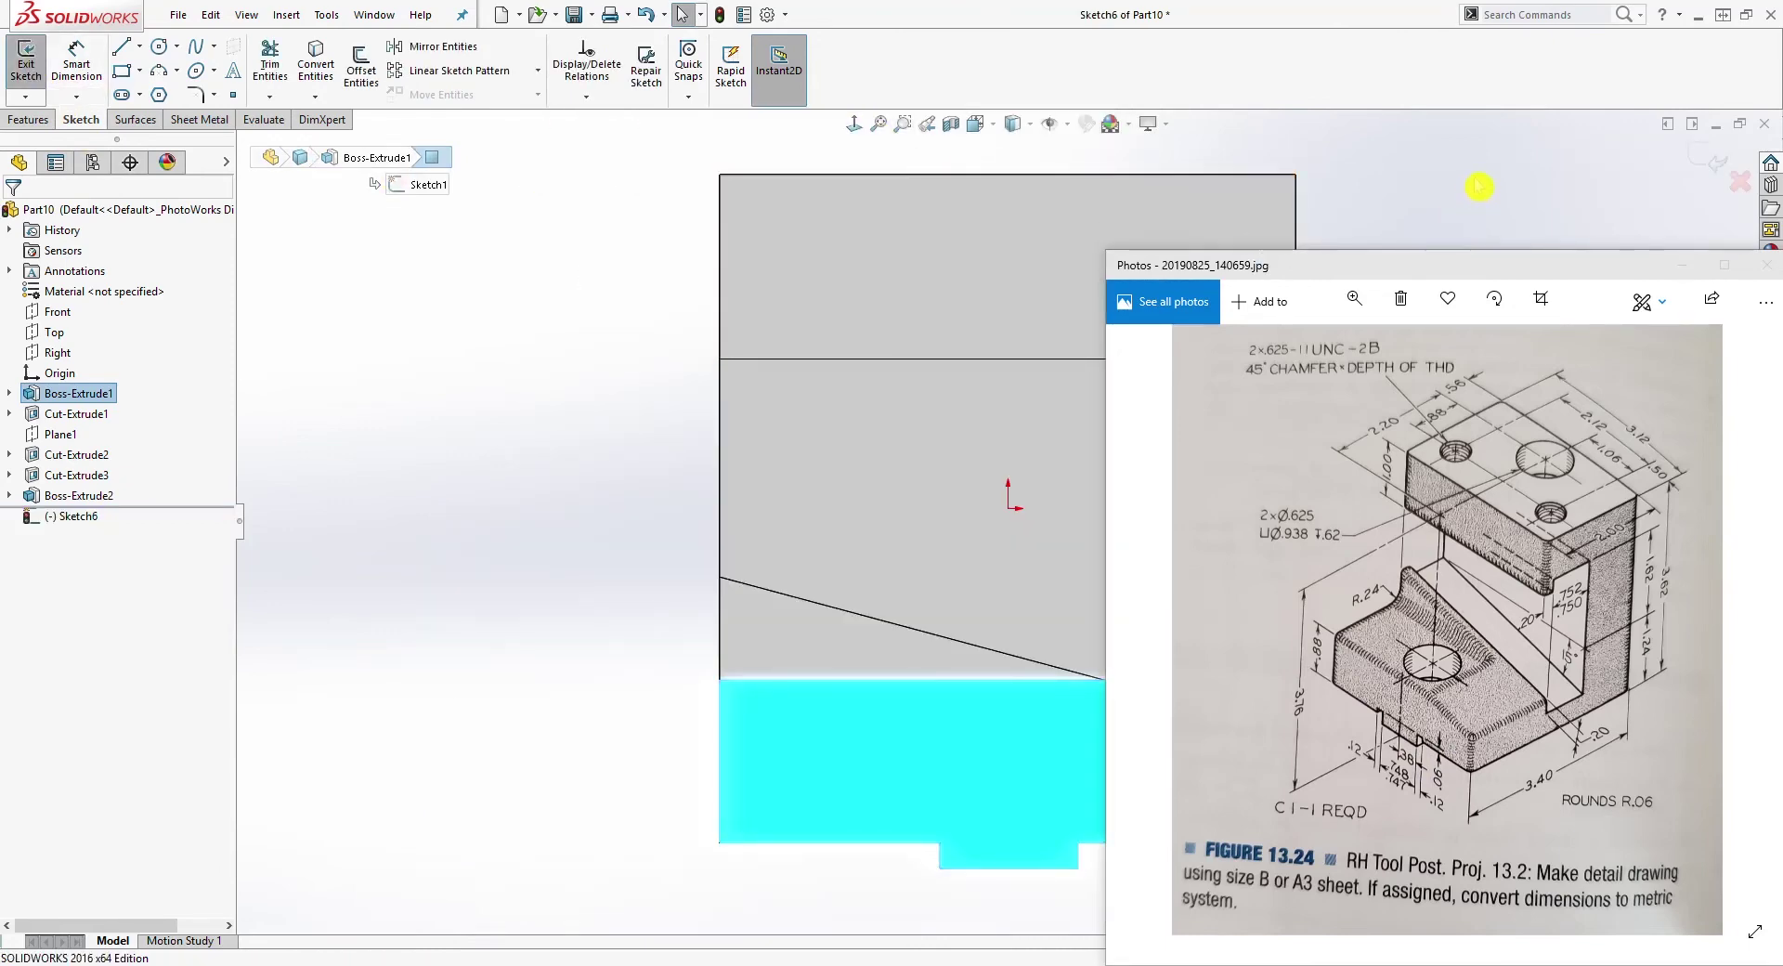
{"action": "scroll", "coordinate": [872, 605], "scroll_direction": "up", "scroll_amount": 3}
{"action": "left_click", "coordinate": [806, 785]}
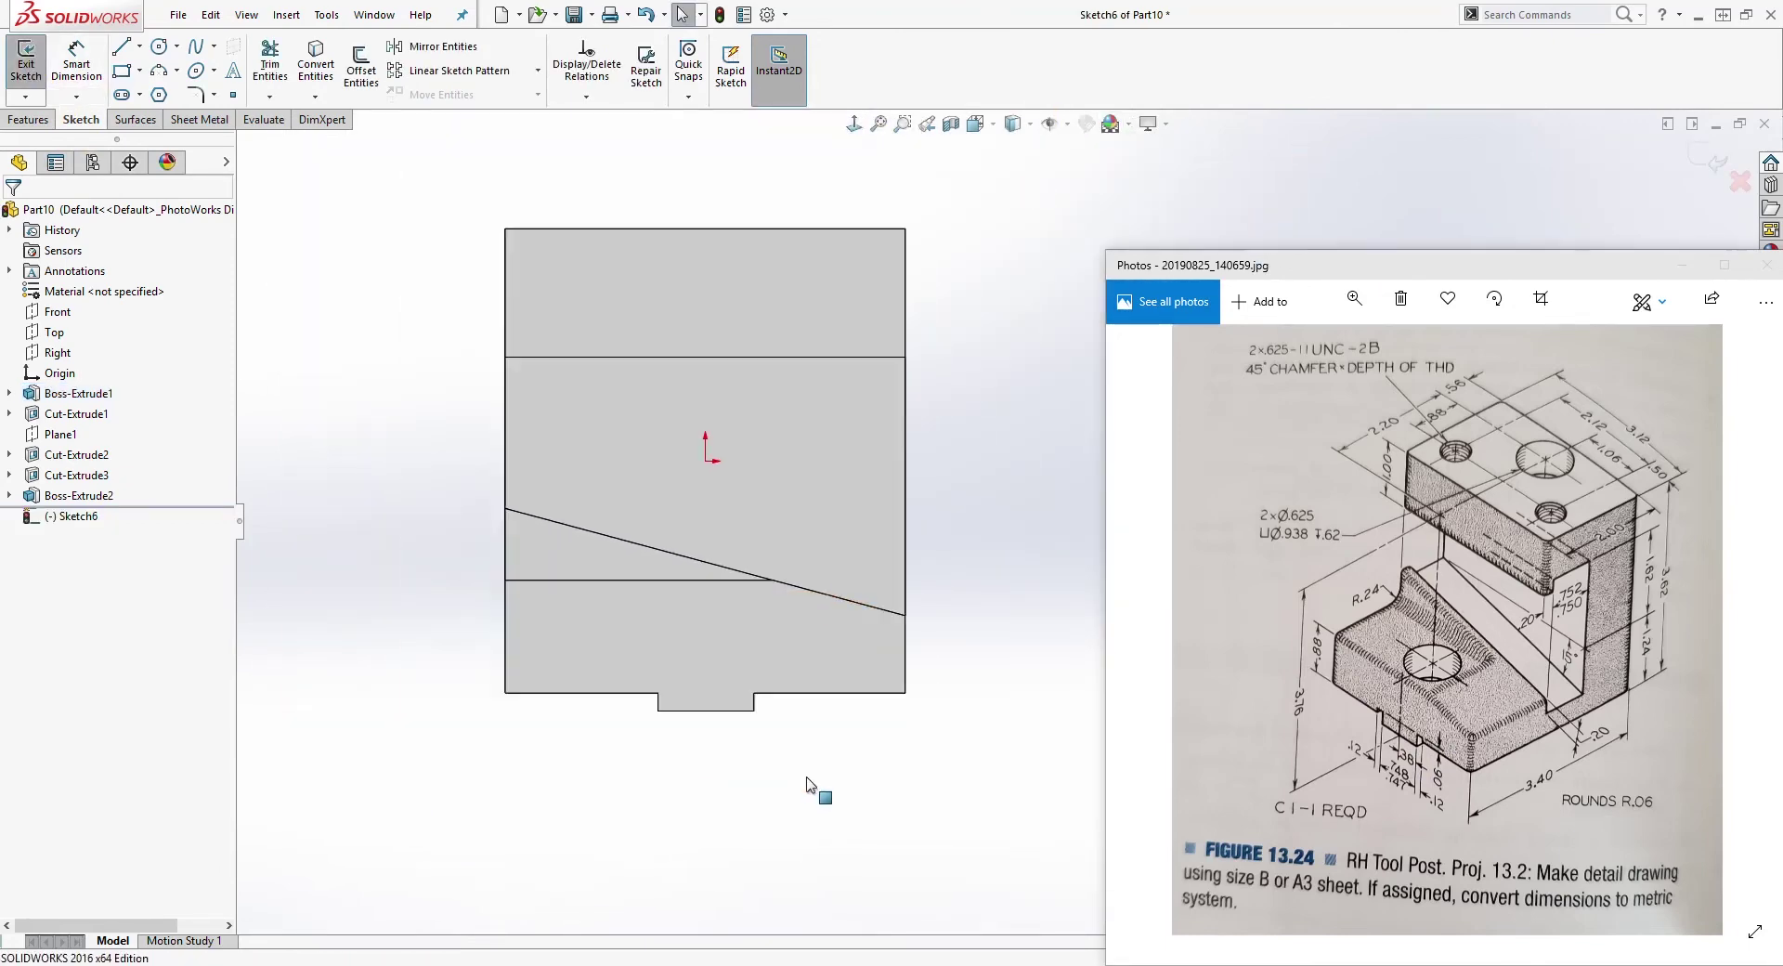
{"action": "scroll", "coordinate": [792, 743], "scroll_direction": "down", "scroll_amount": 2}
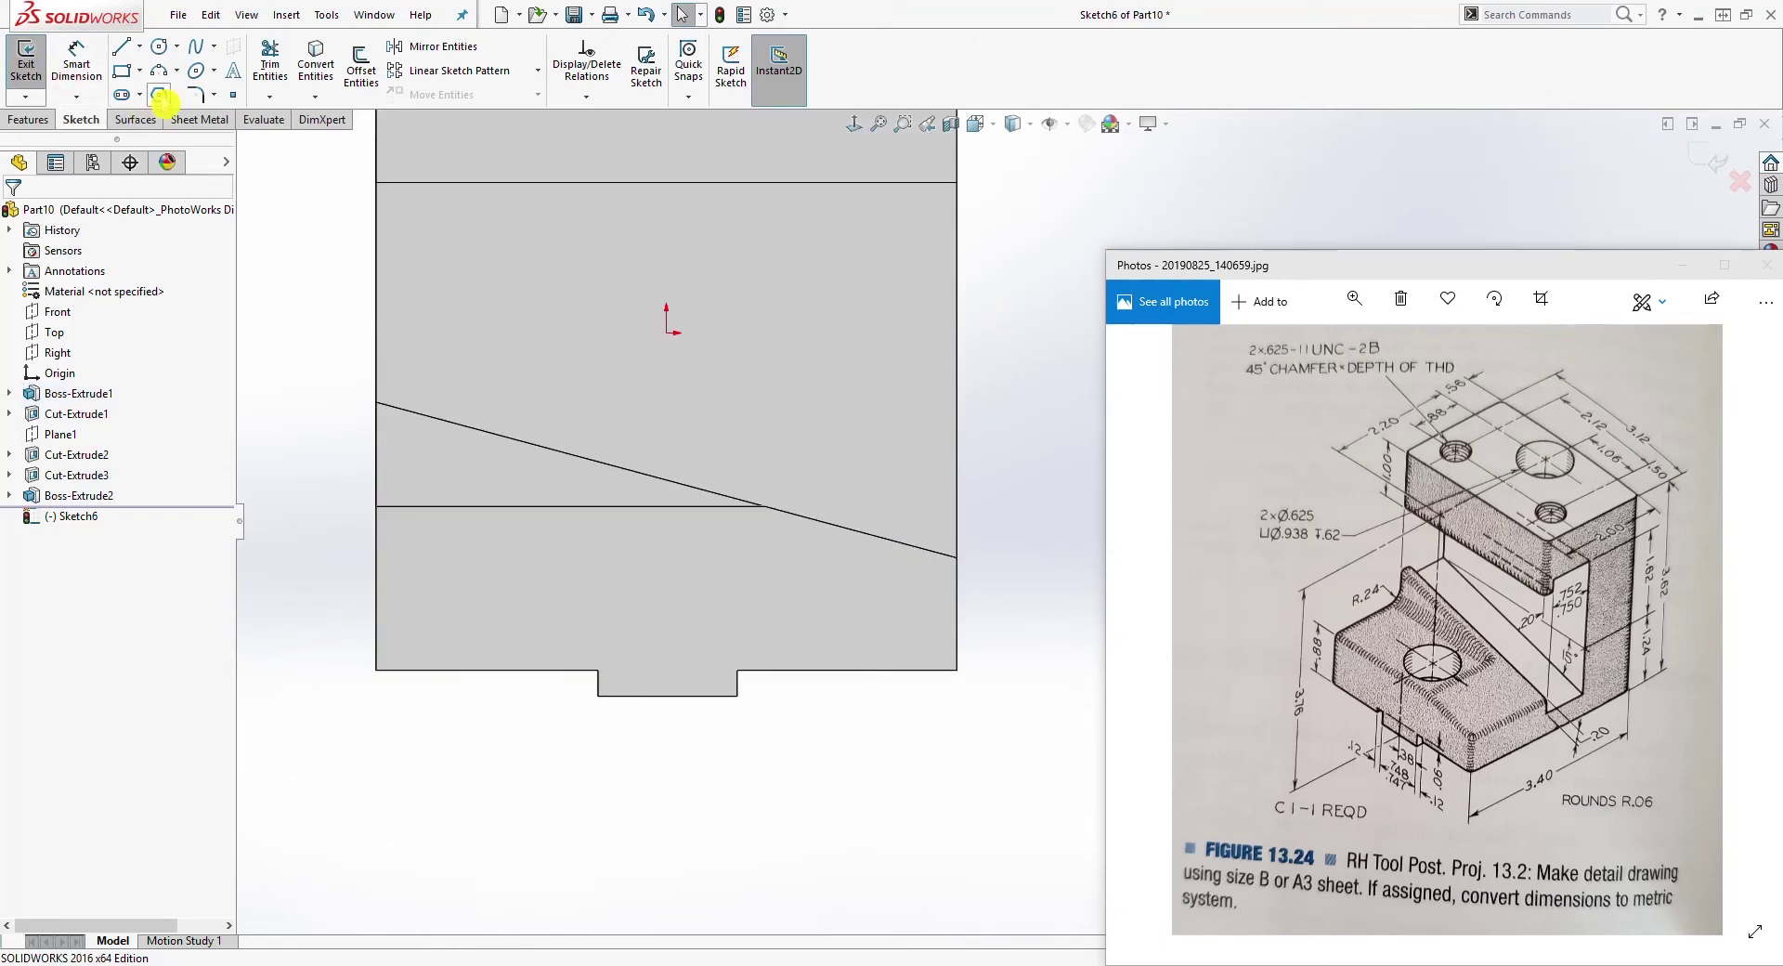
Step: Draw two corner rectangles on the part's bottom edge at the notch corners
{"action": "left_click", "coordinate": [122, 71]}
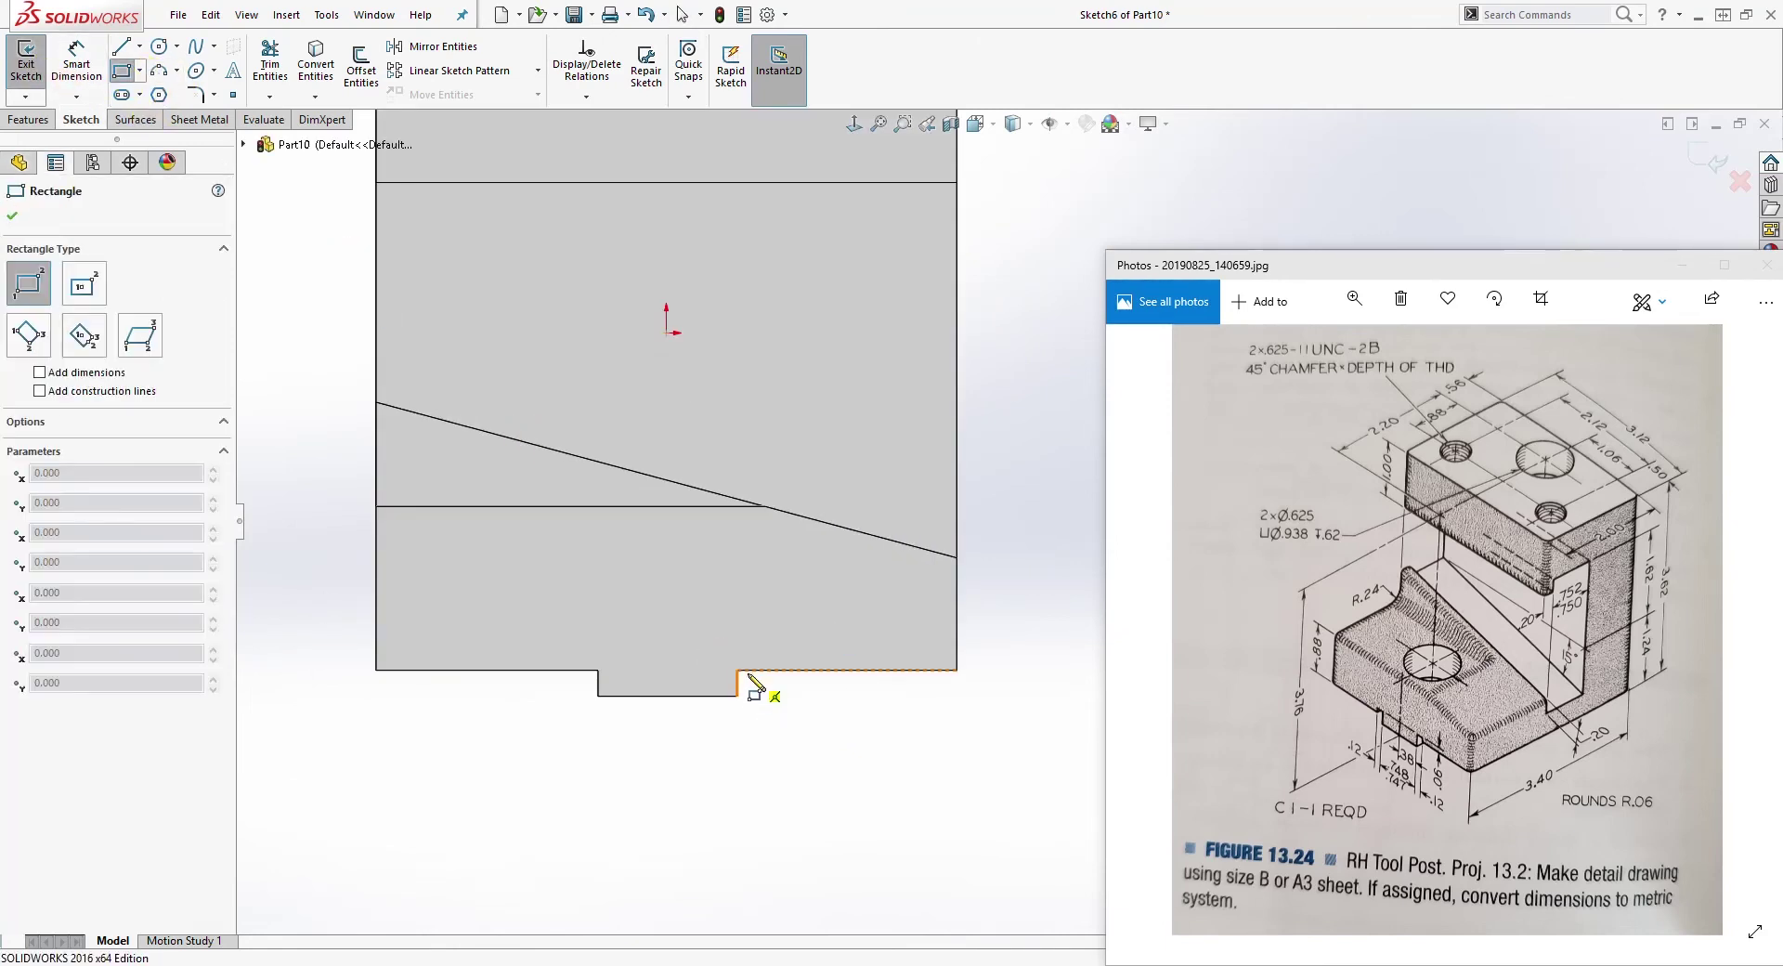
{"action": "left_click", "coordinate": [737, 669]}
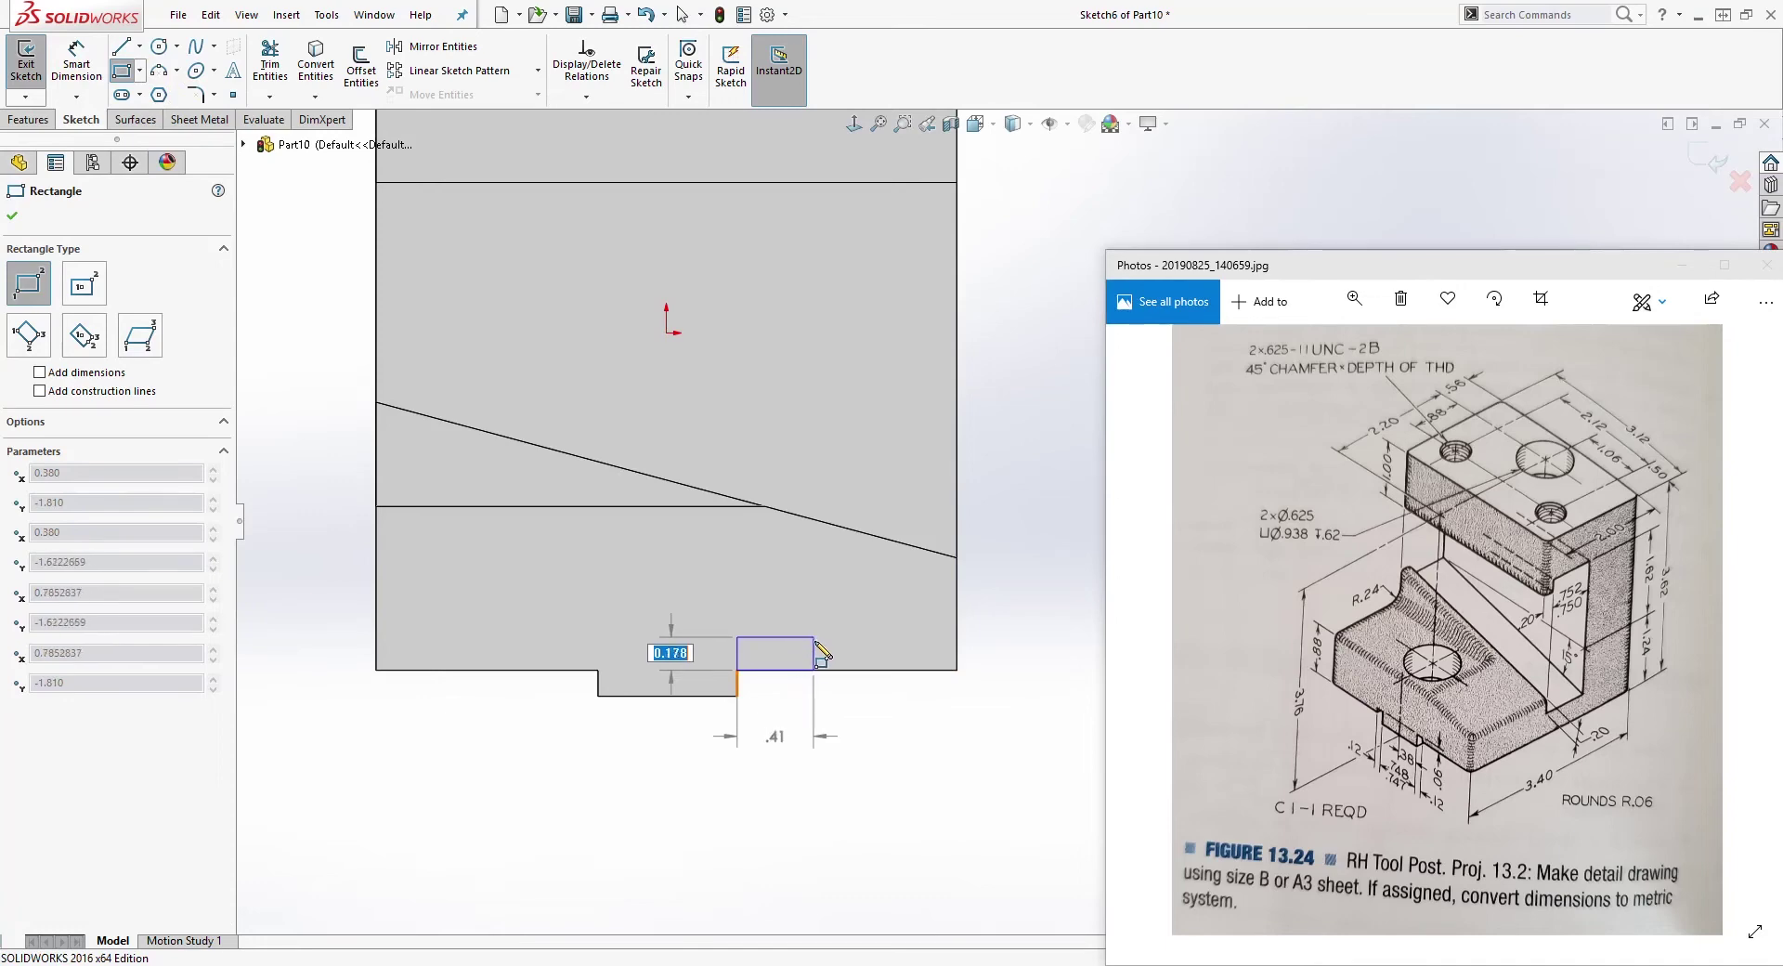
{"action": "left_click", "coordinate": [817, 642]}
{"action": "left_click", "coordinate": [598, 669]}
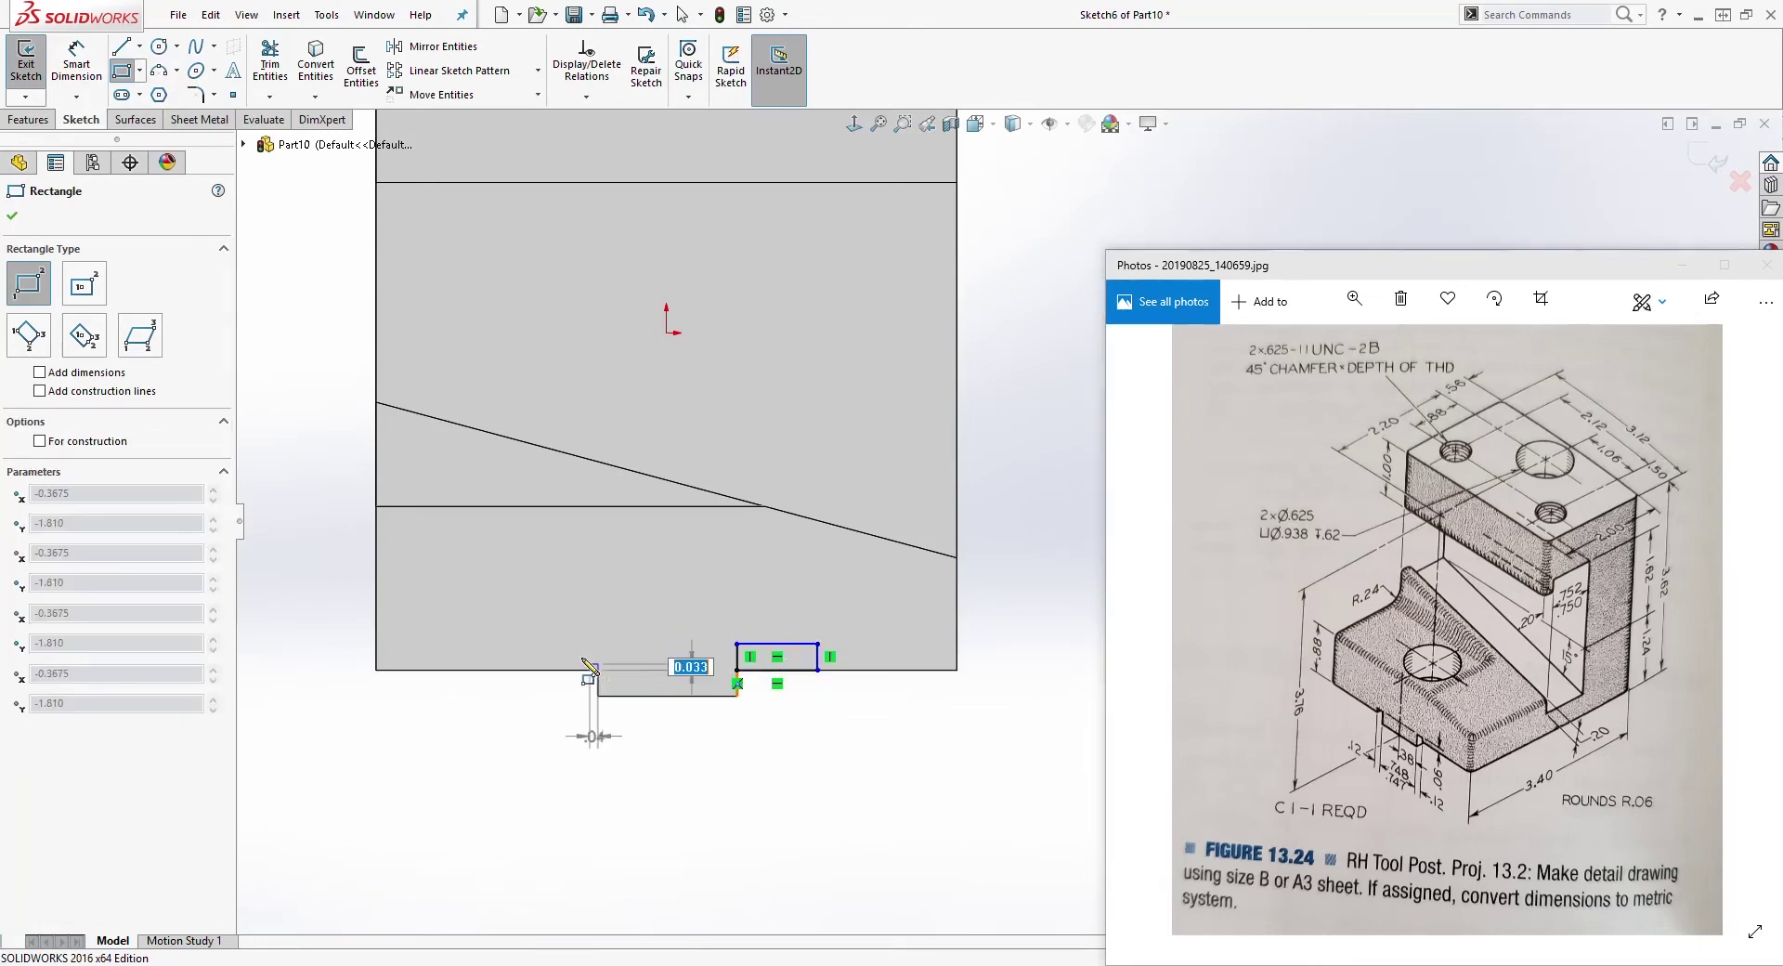
{"action": "left_click", "coordinate": [507, 622]}
{"action": "key", "text": "Escape"}
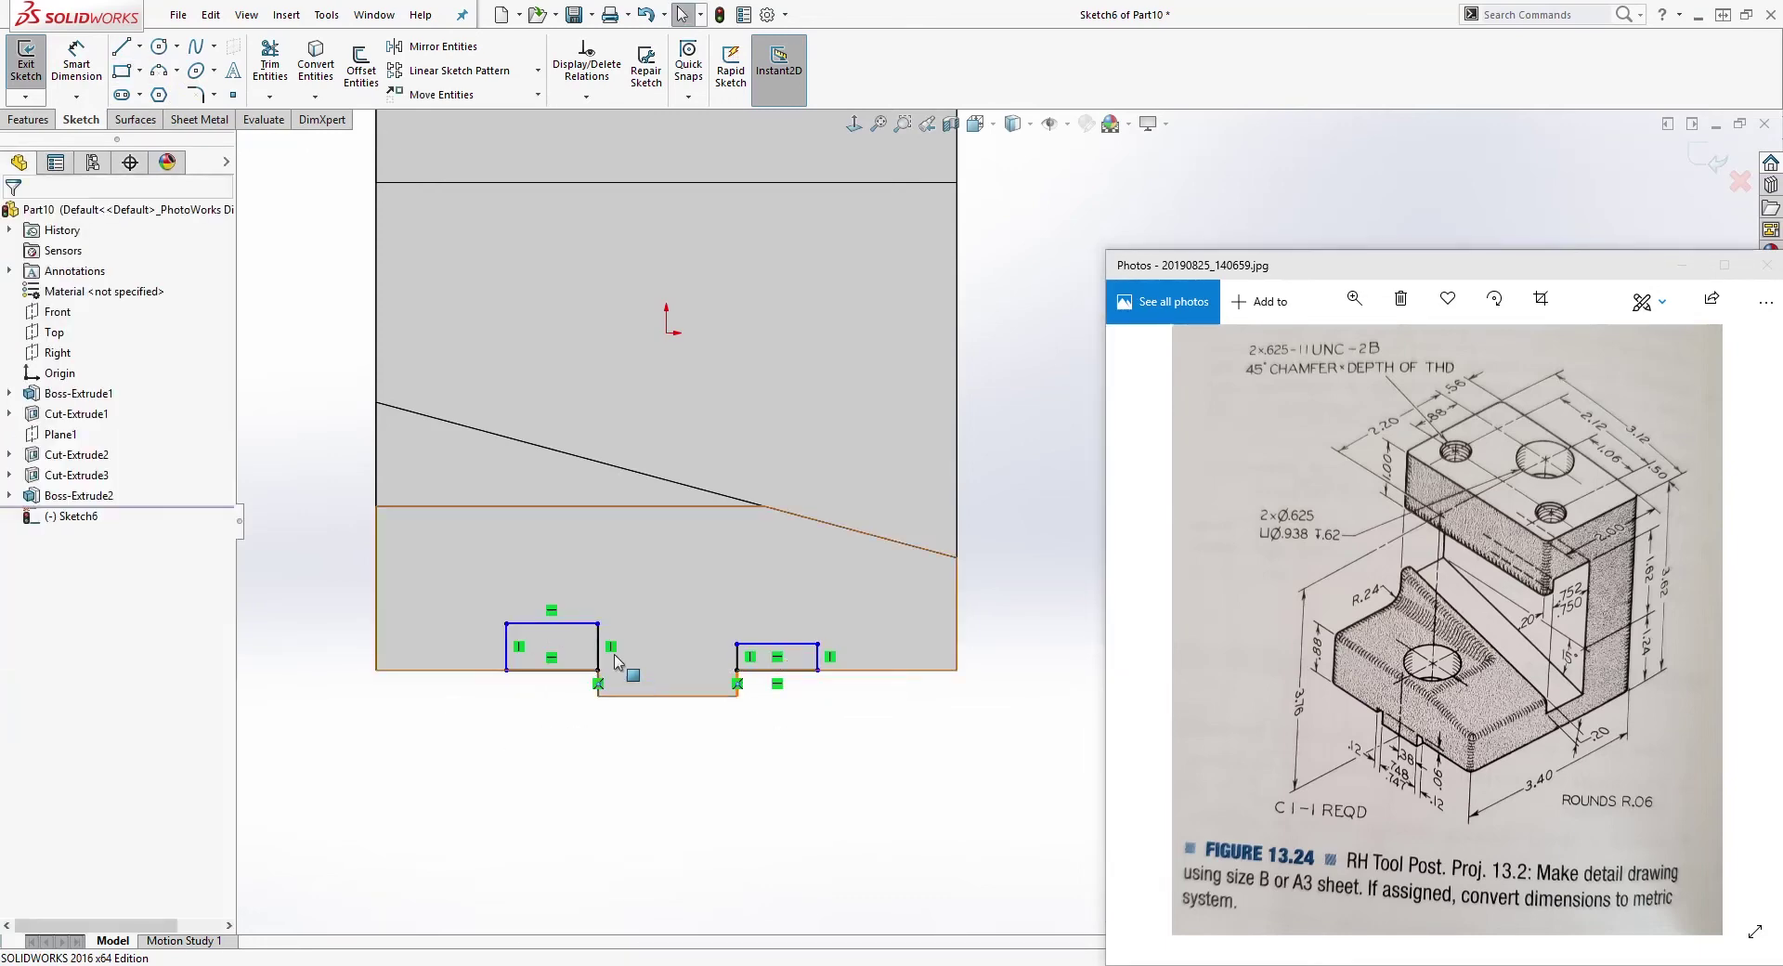
Step: Make the rectangles' top corners Horizontal and dimension the right rectangle .12 wide
{"action": "left_click", "coordinate": [738, 643]}
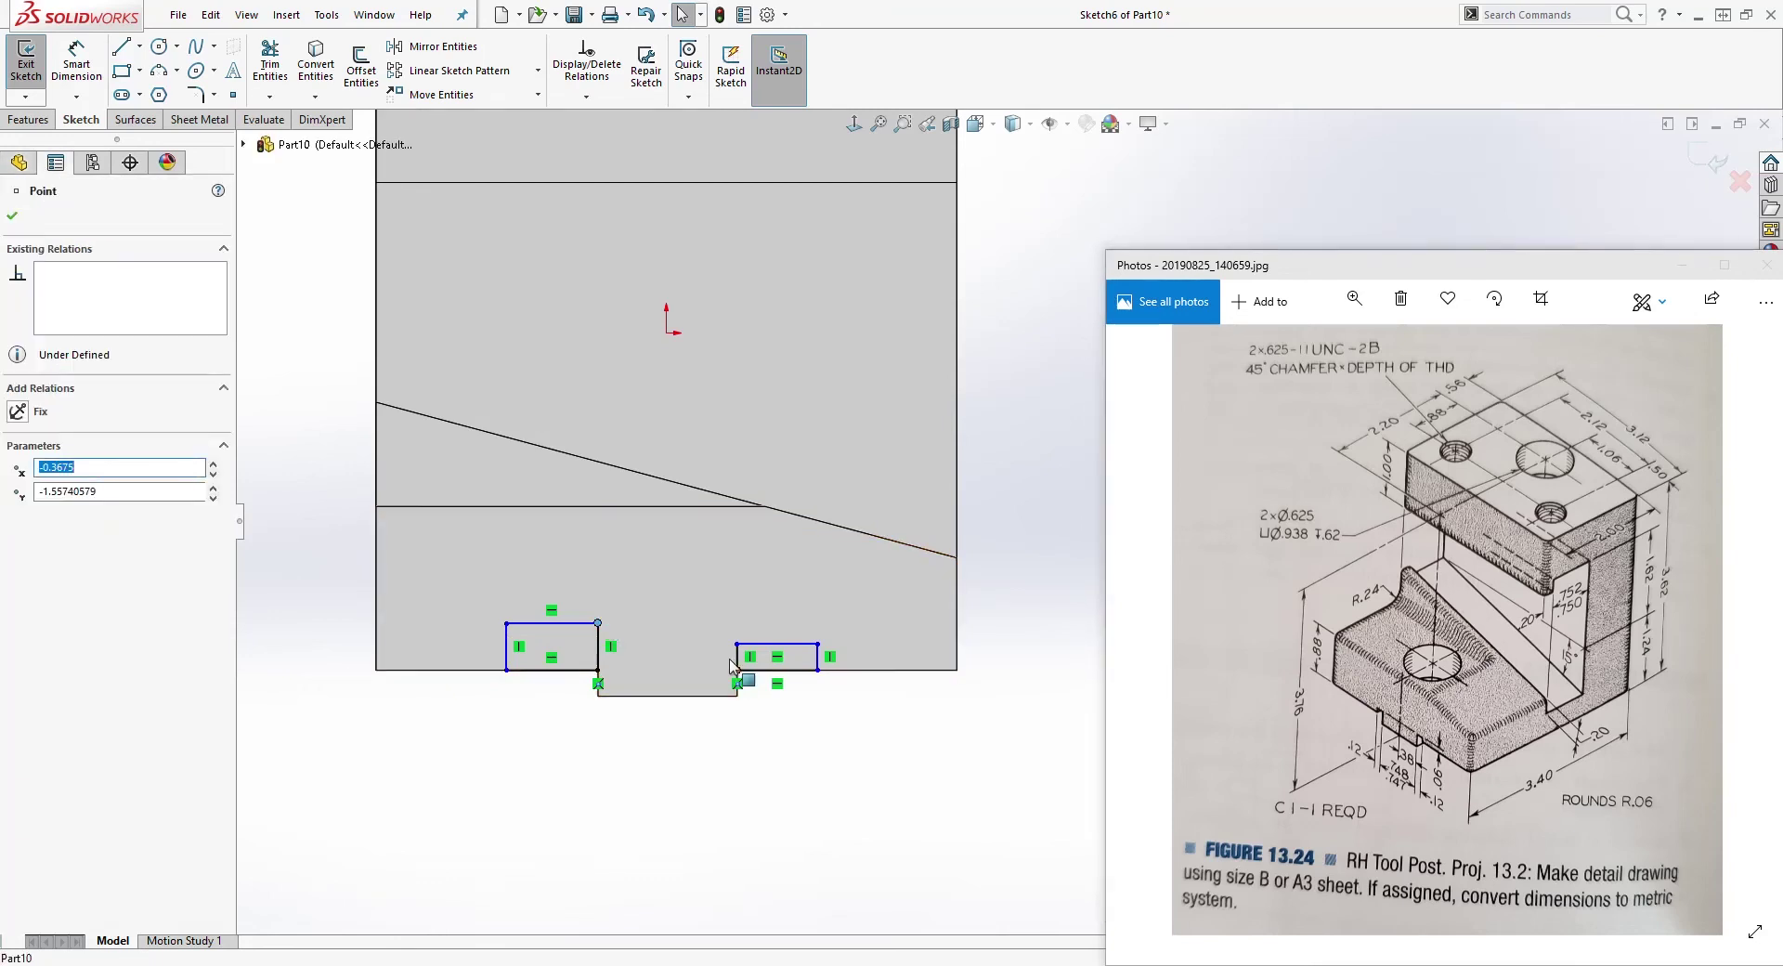
{"action": "left_click", "coordinate": [597, 622], "text": "ctrl"}
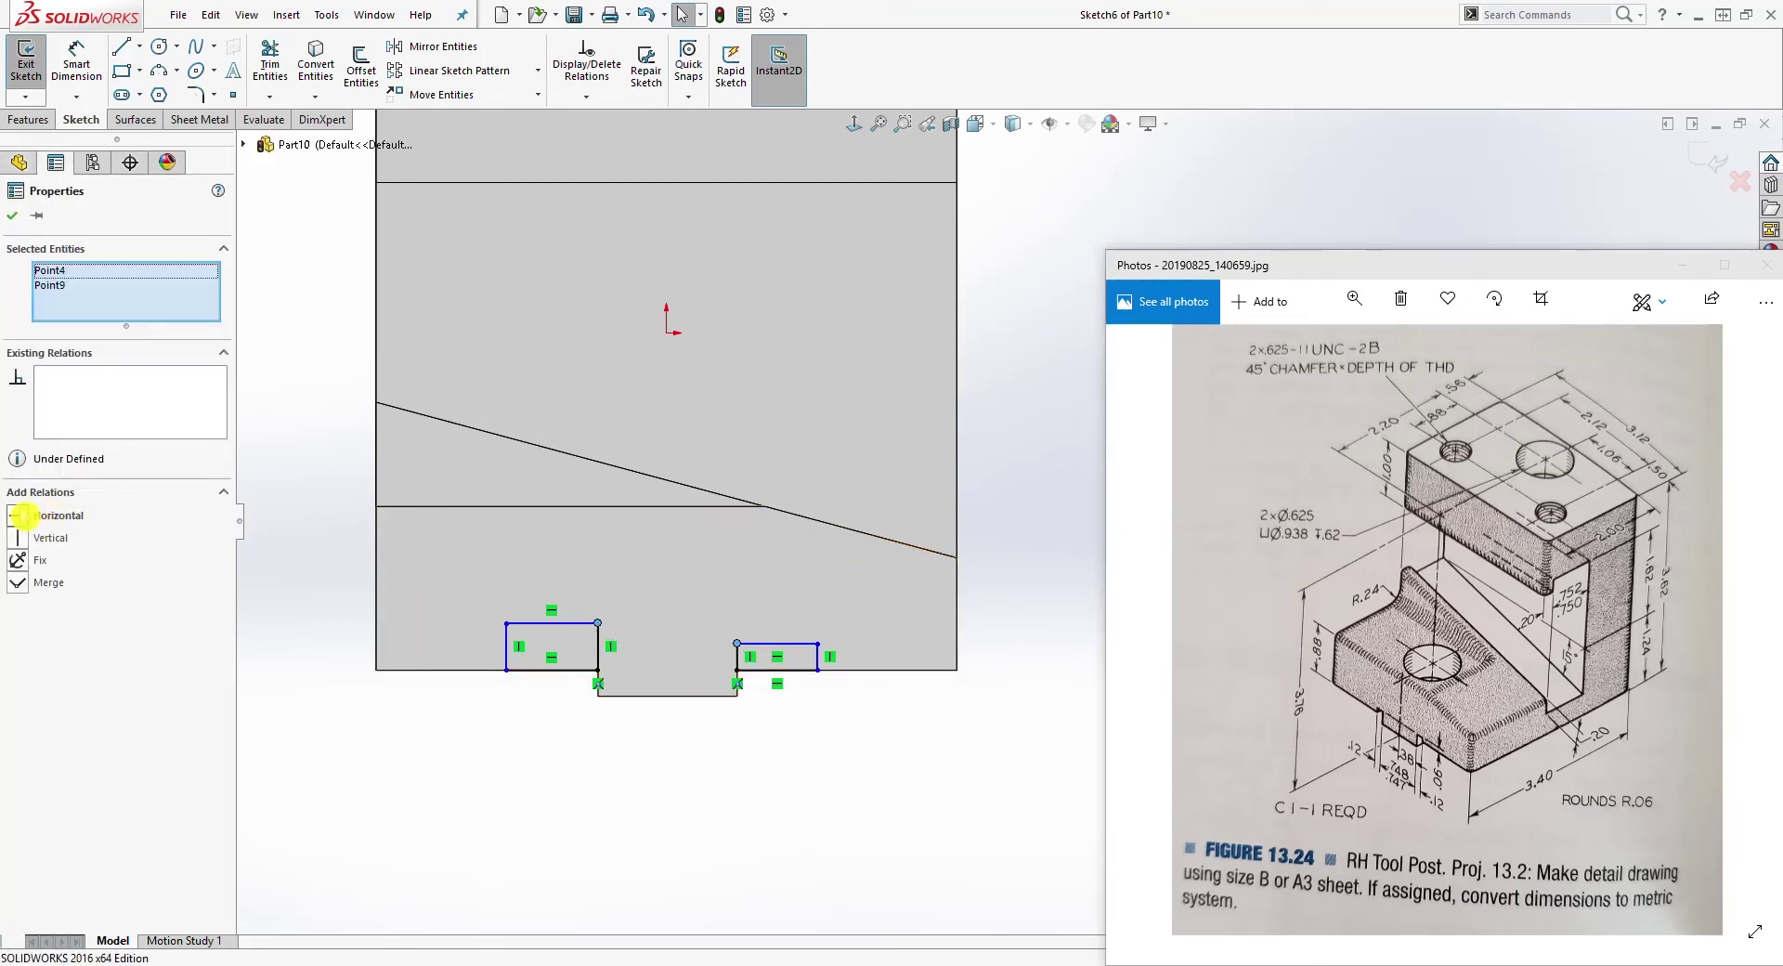
{"action": "left_click", "coordinate": [25, 516]}
{"action": "left_click", "coordinate": [829, 710]}
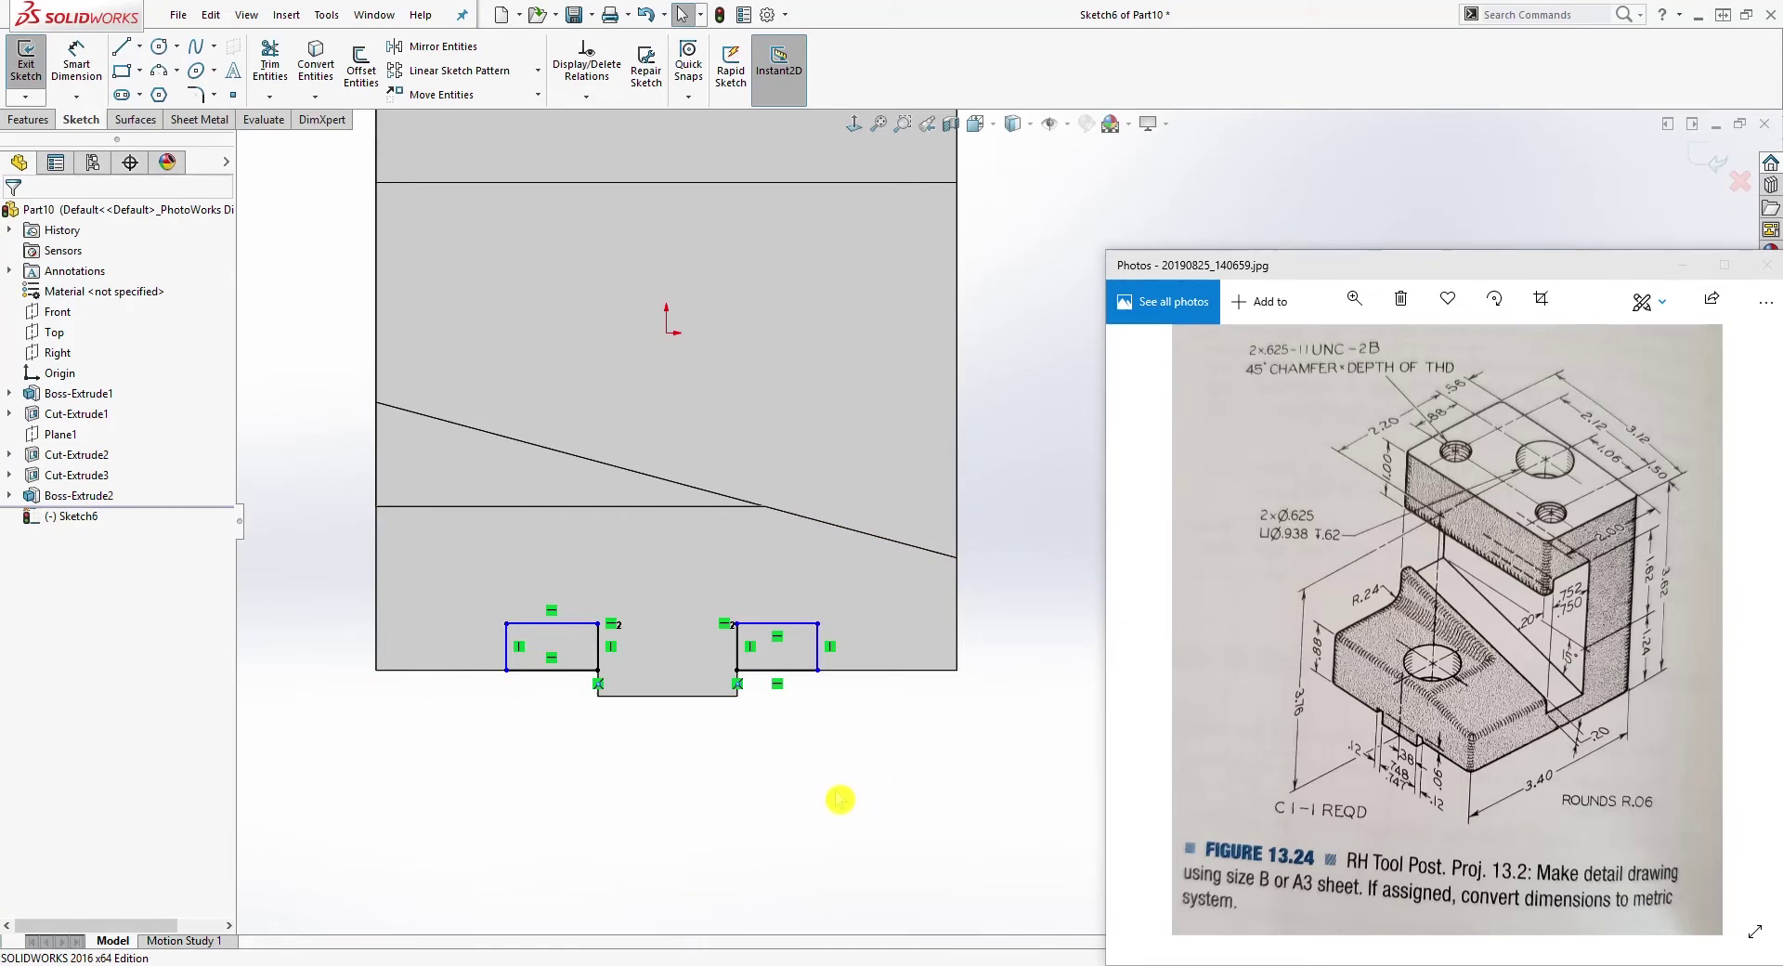
{"action": "right_click_drag", "start_coordinate": [796, 720], "coordinate": [804, 684]}
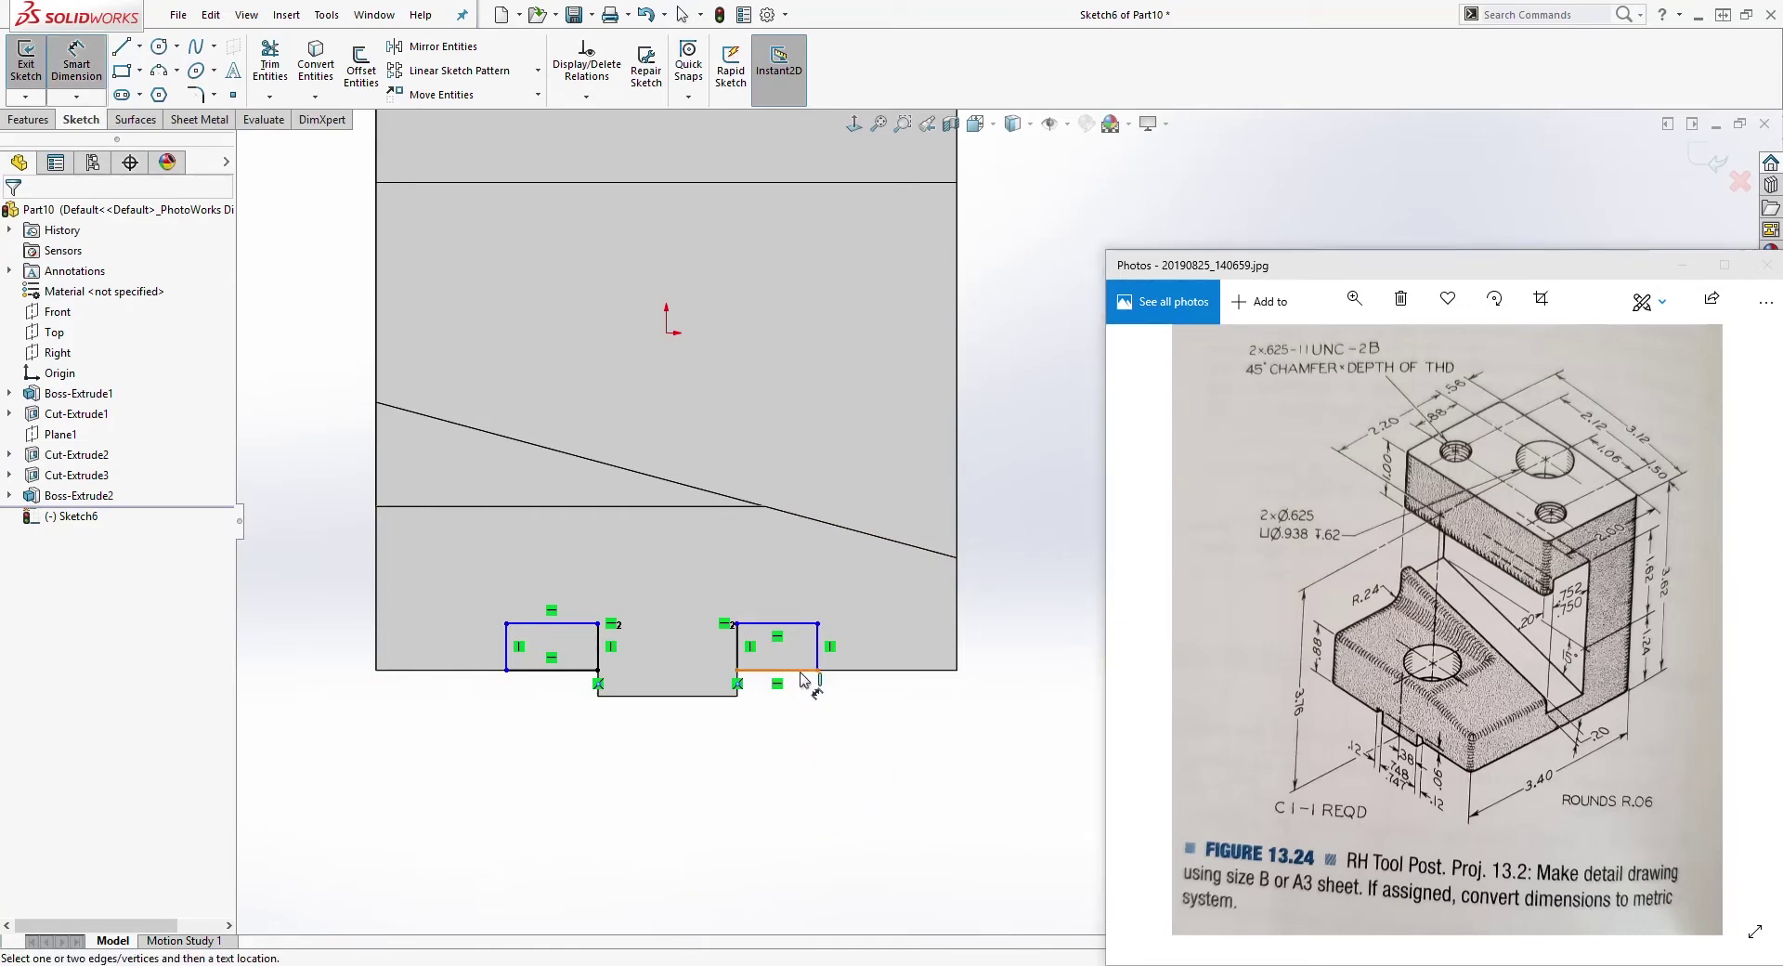
{"action": "left_click", "coordinate": [804, 679]}
{"action": "left_click", "coordinate": [796, 760]}
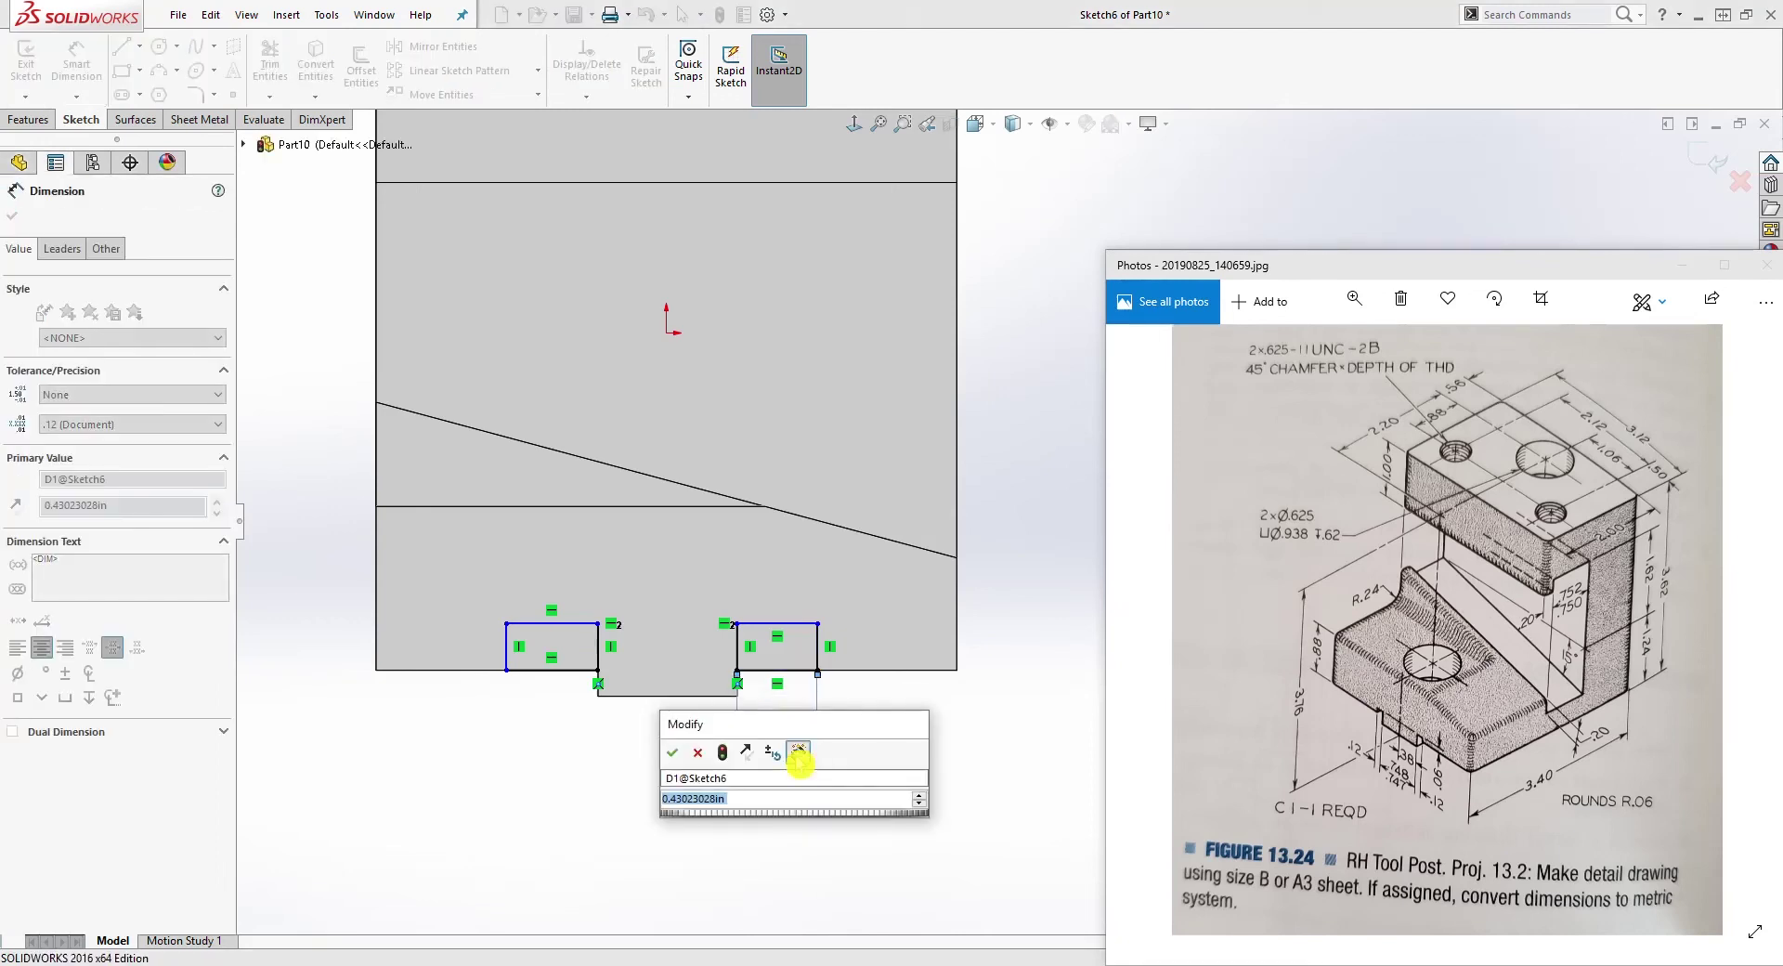
{"action": "type", "text": ".12"}
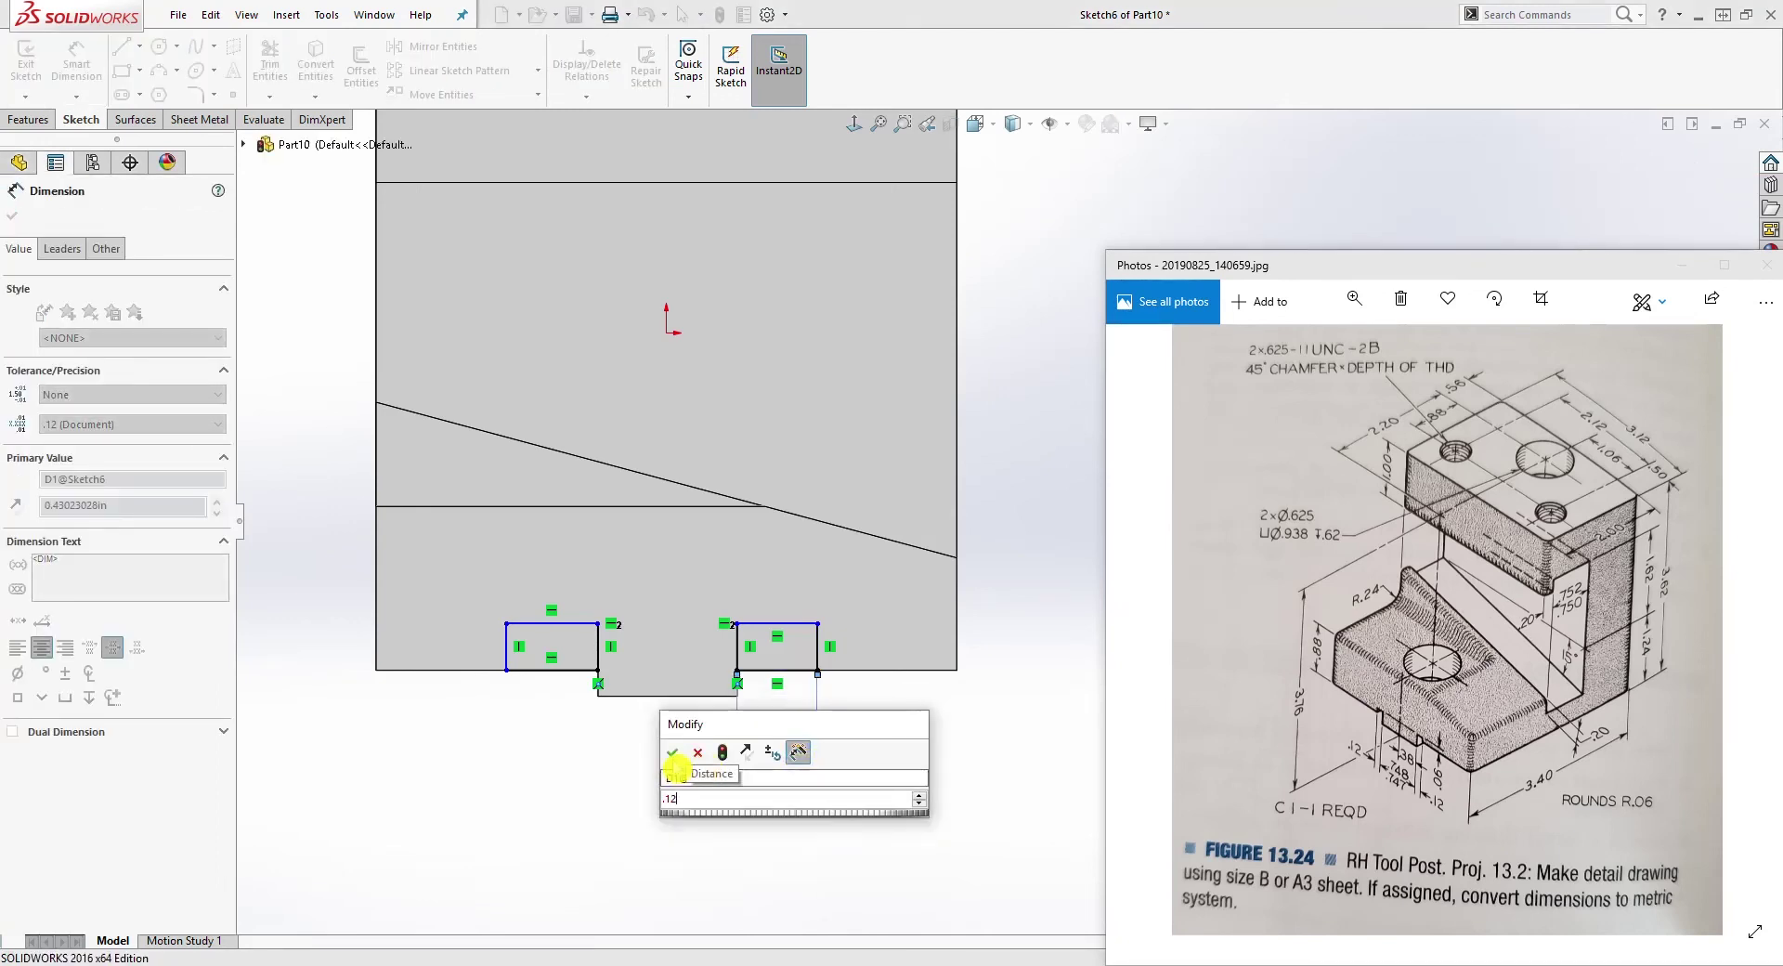
{"action": "left_click", "coordinate": [672, 753]}
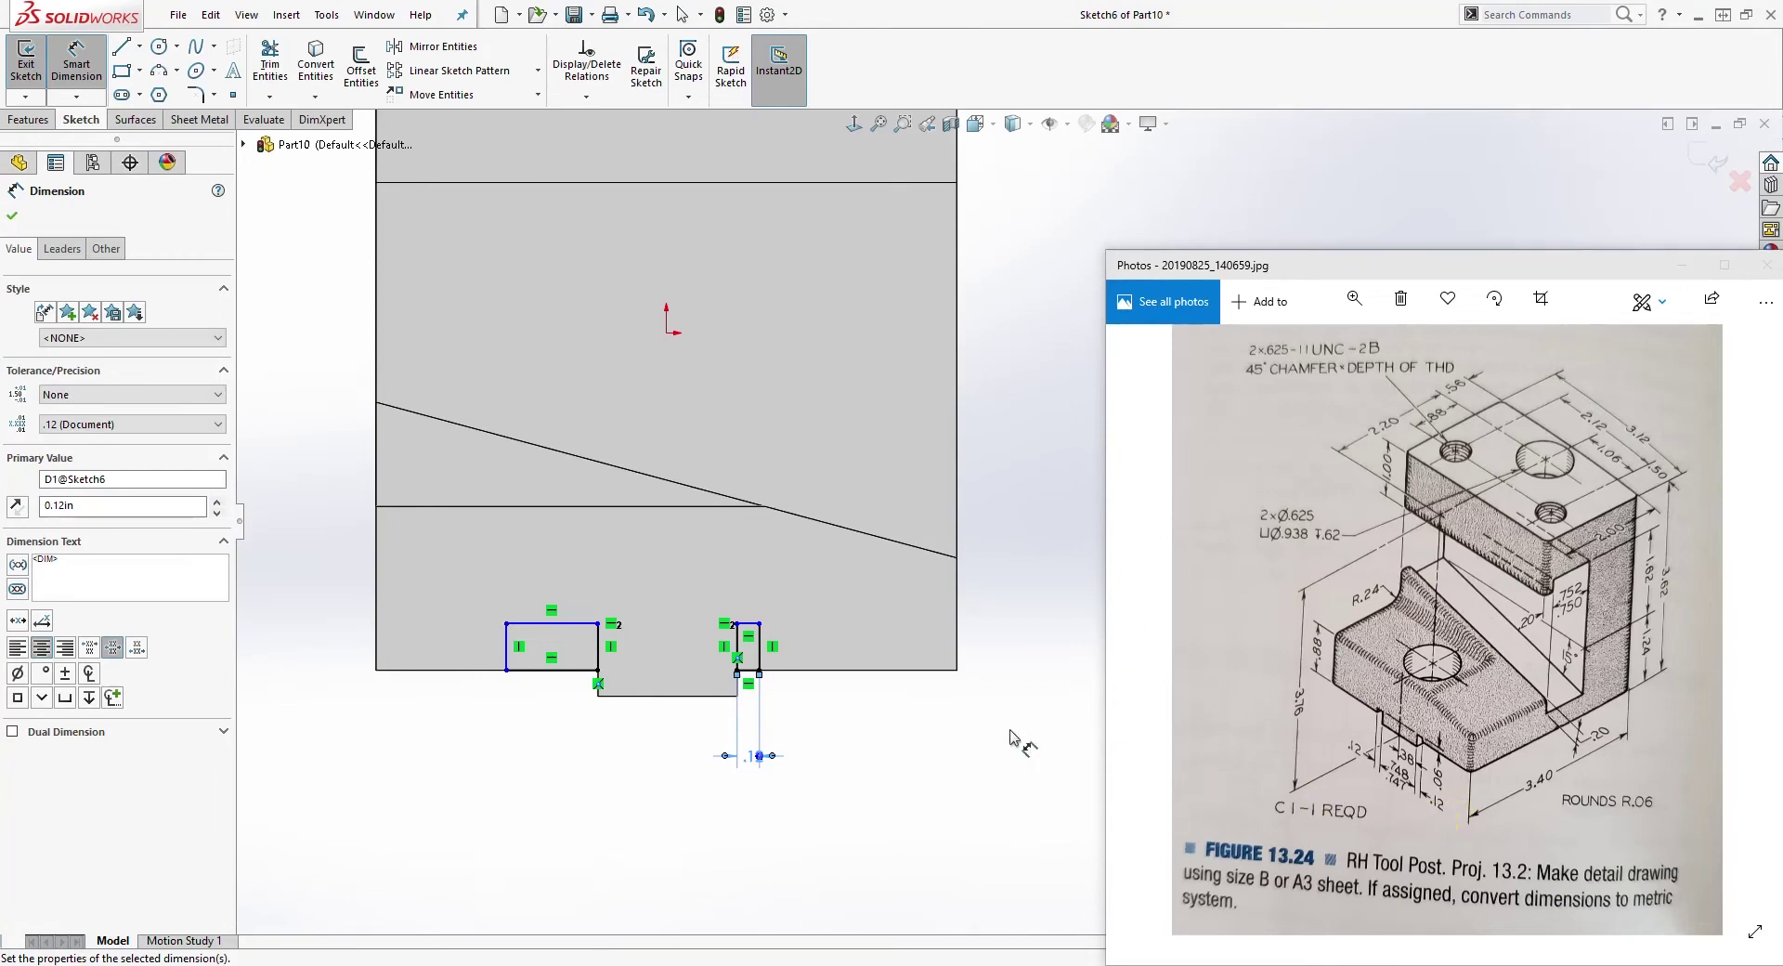
{"action": "key", "text": "Escape"}
Step: Add an Equal relation between the two rectangles' bottom lines
{"action": "scroll", "coordinate": [762, 664], "scroll_direction": "down", "scroll_amount": 3}
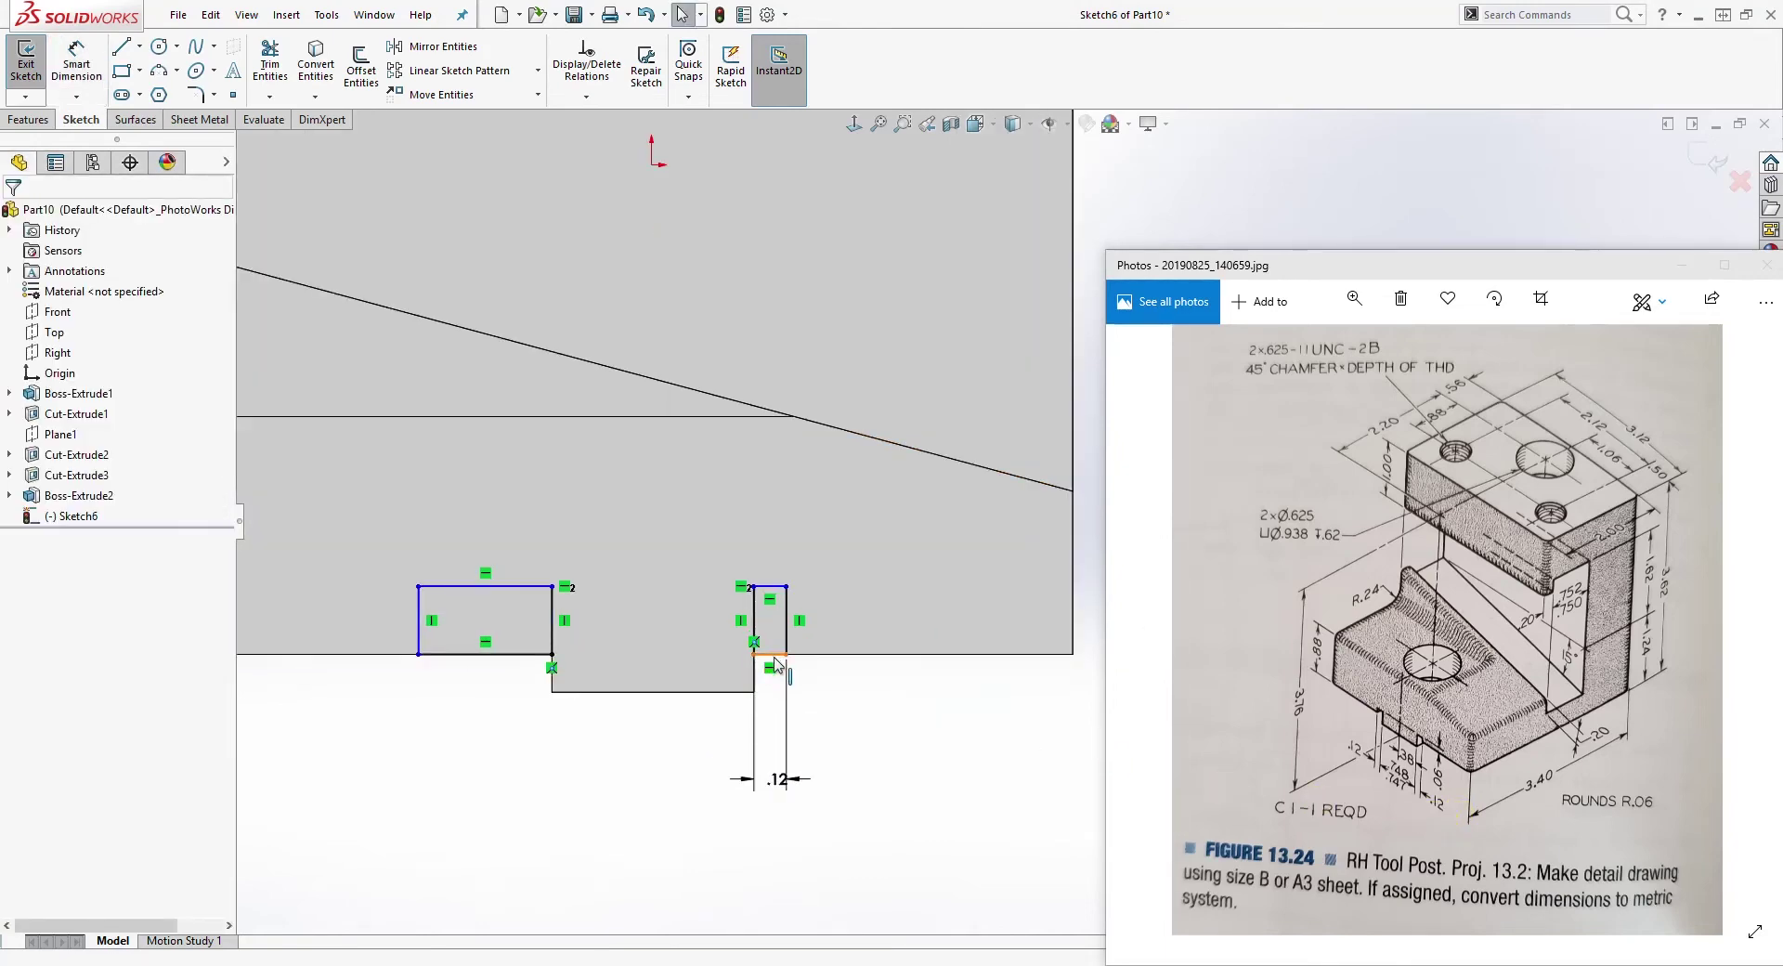
{"action": "left_click", "coordinate": [775, 656]}
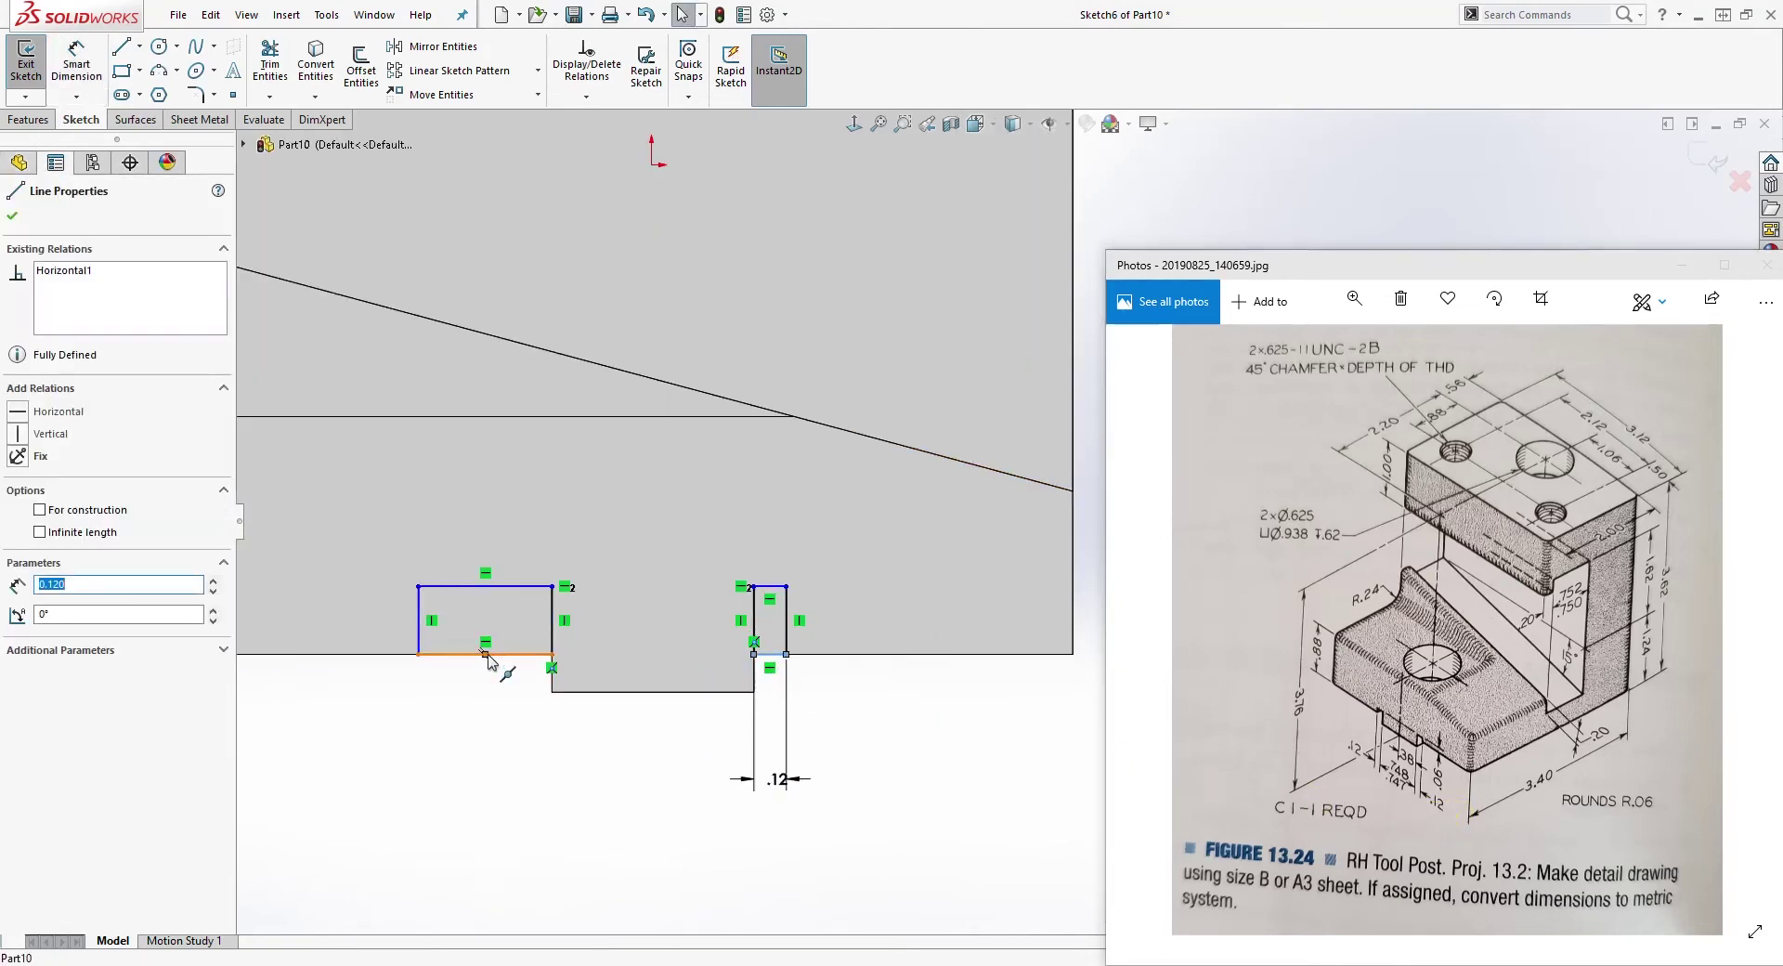
{"action": "left_click", "coordinate": [509, 657], "text": "ctrl"}
{"action": "left_click", "coordinate": [28, 630]}
{"action": "key", "text": "Escape"}
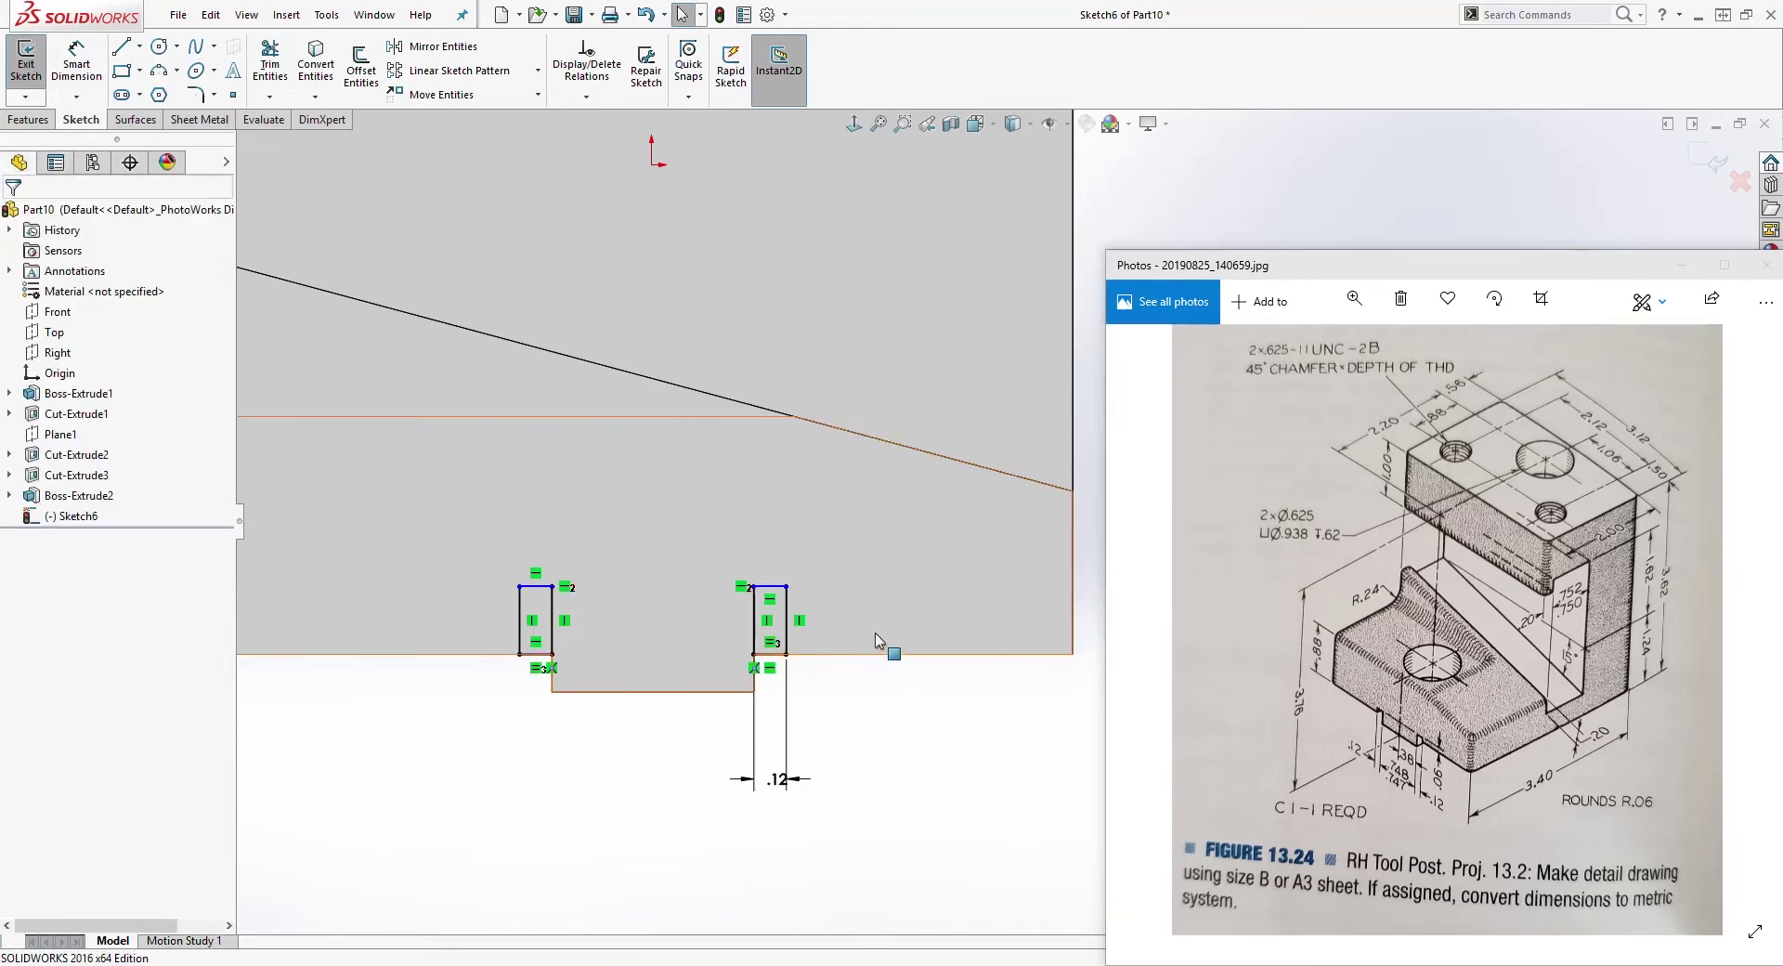
{"action": "left_click", "coordinate": [1612, 841]}
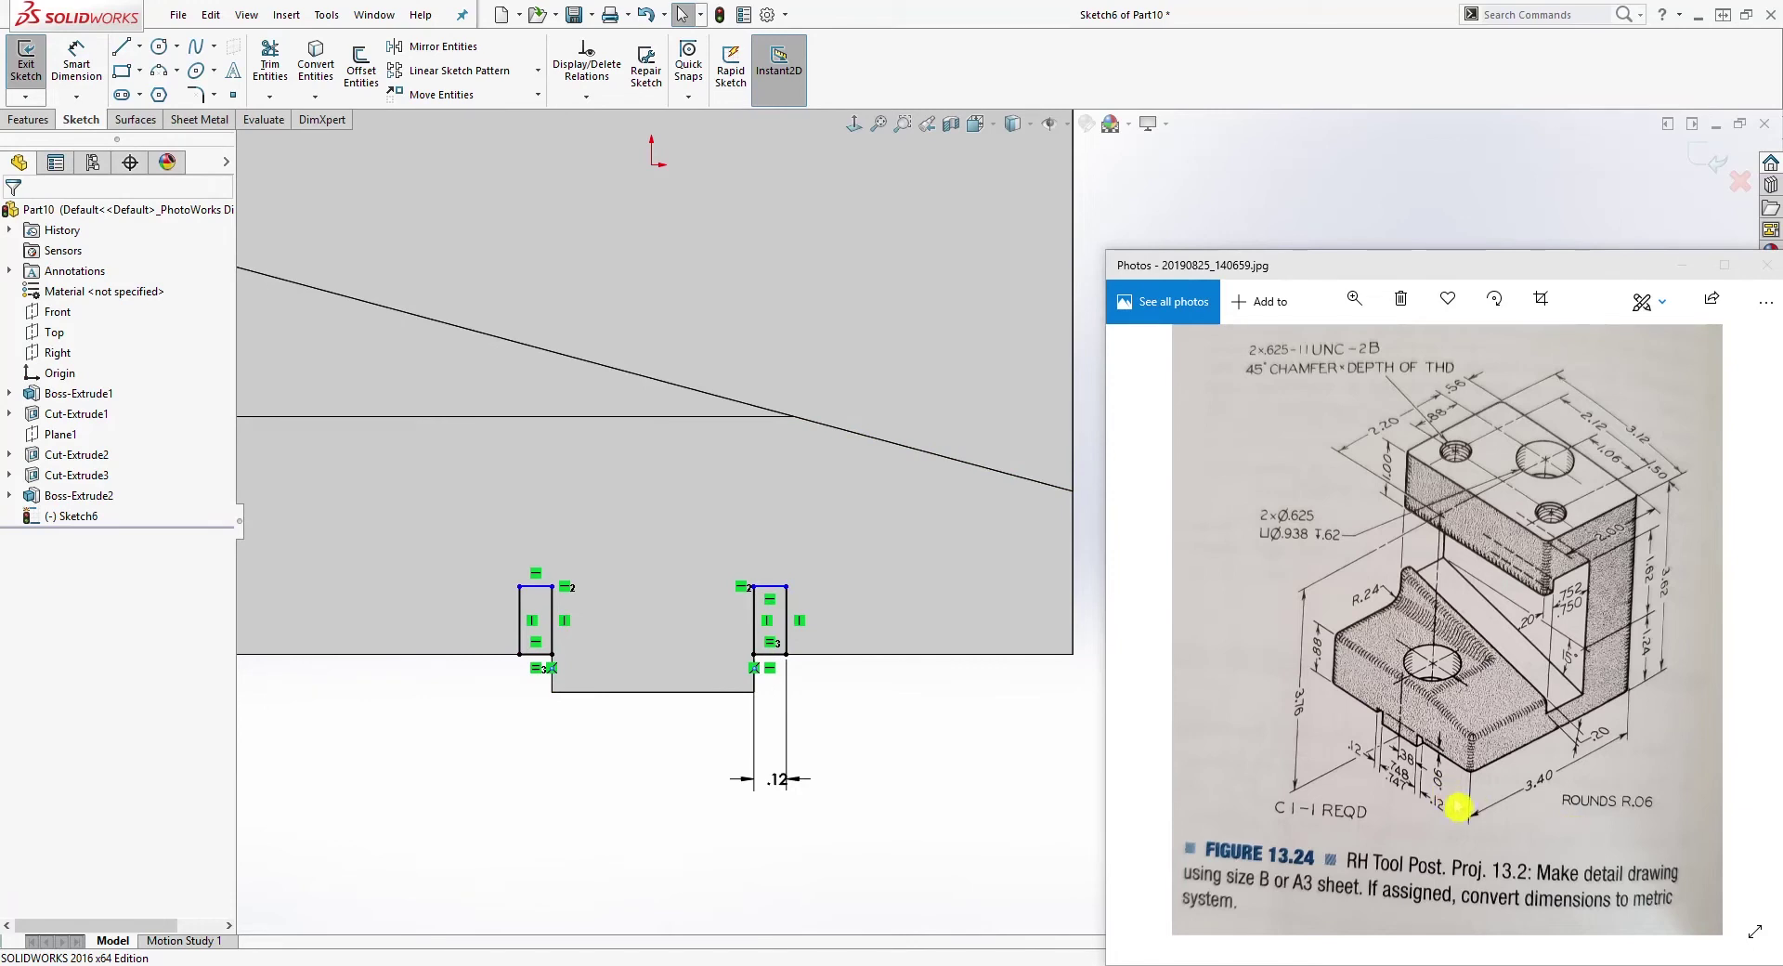
Step: Dimension the right rectangle's vertical edge for the slot height, entering .25
{"action": "right_click_drag", "start_coordinate": [1045, 669], "coordinate": [936, 780]}
{"action": "left_click", "coordinate": [787, 614]}
{"action": "left_click", "coordinate": [860, 627]}
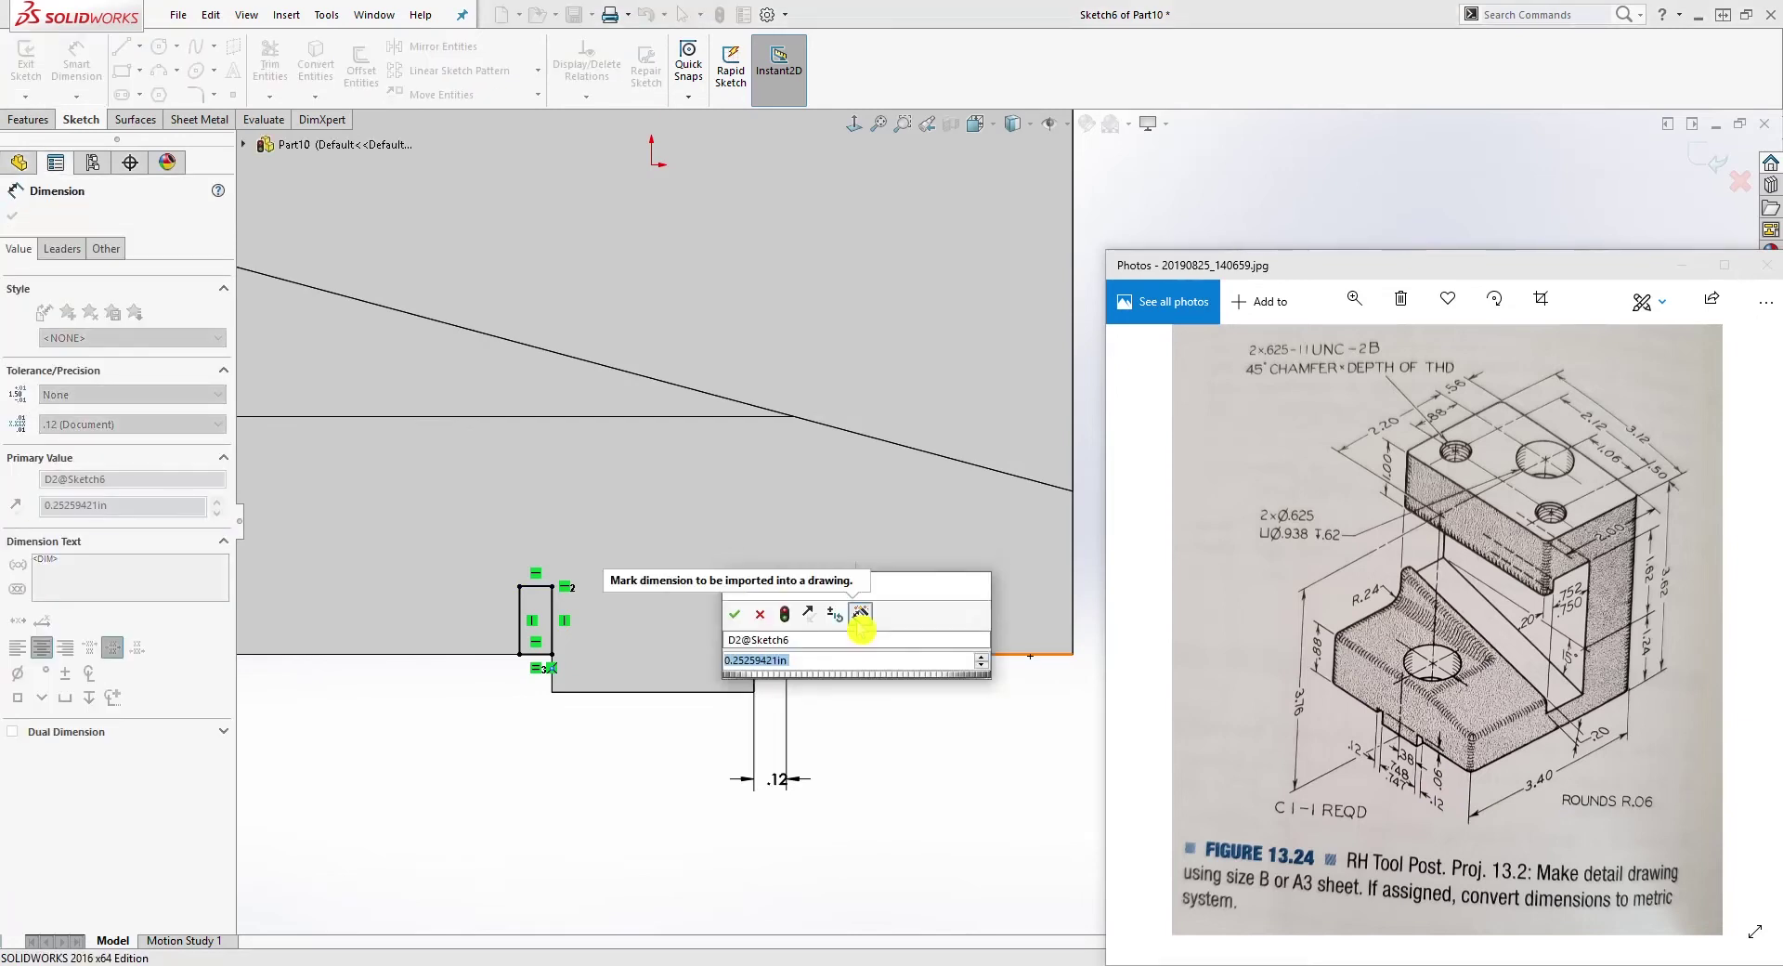
{"action": "type", "text": ".25"}
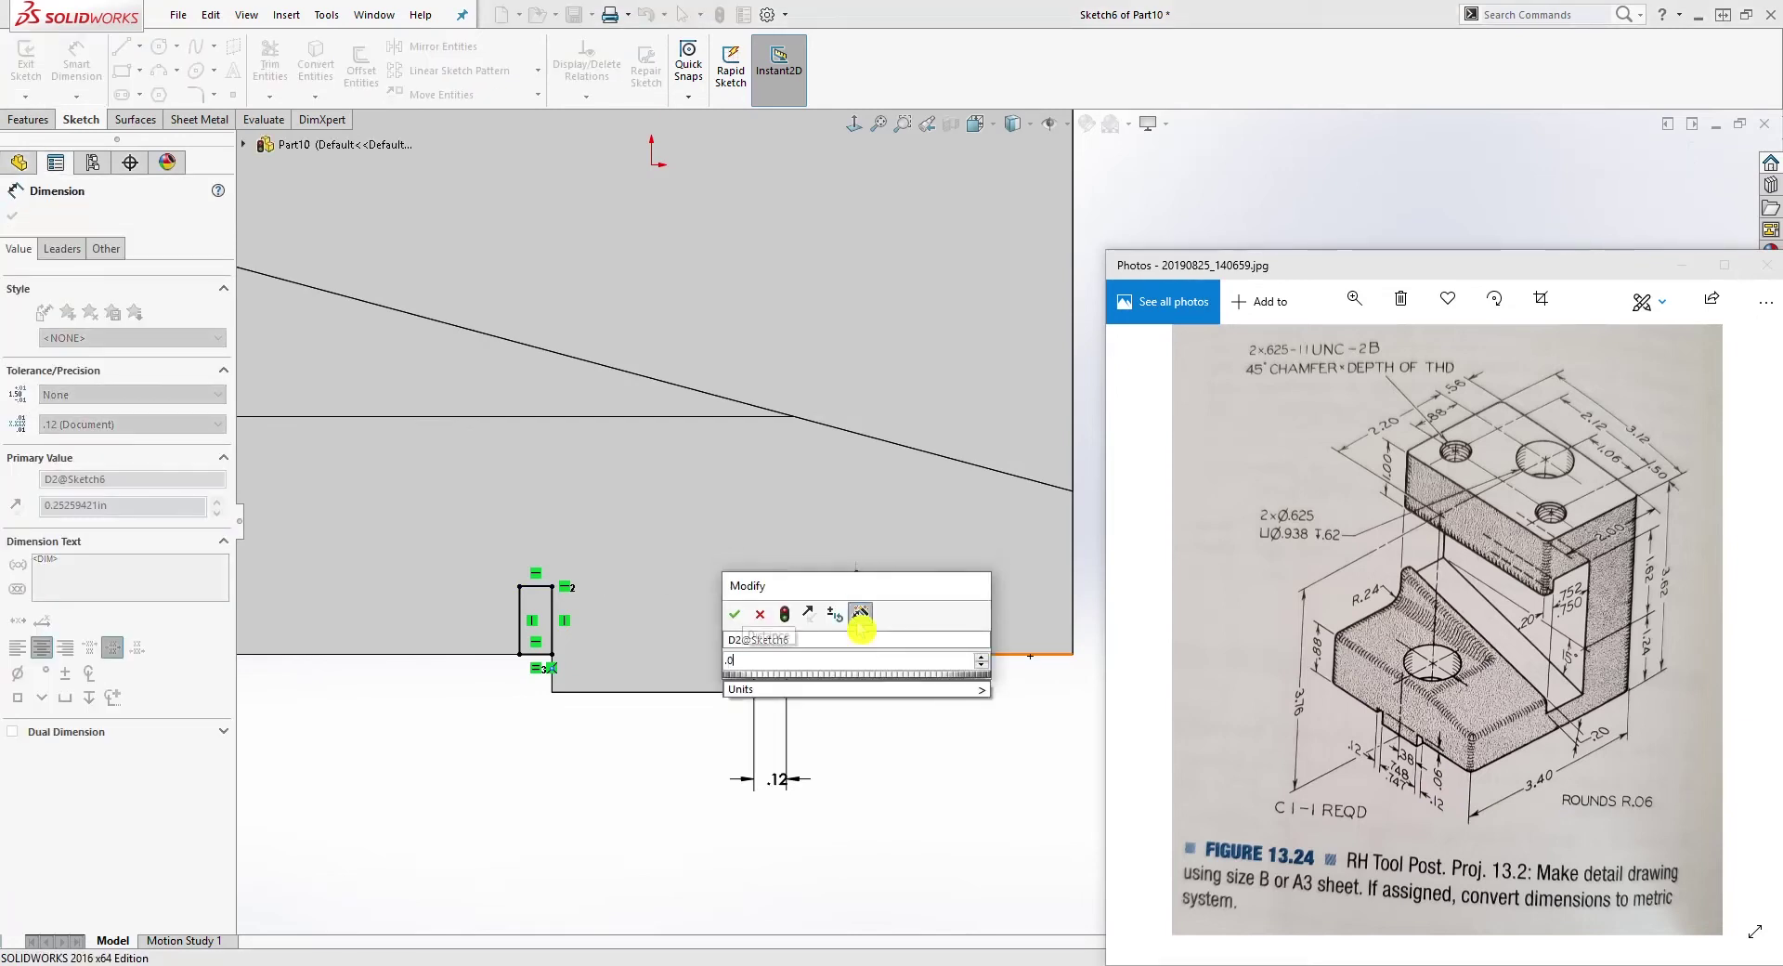
{"action": "key", "text": "Return"}
{"action": "key", "text": "Escape"}
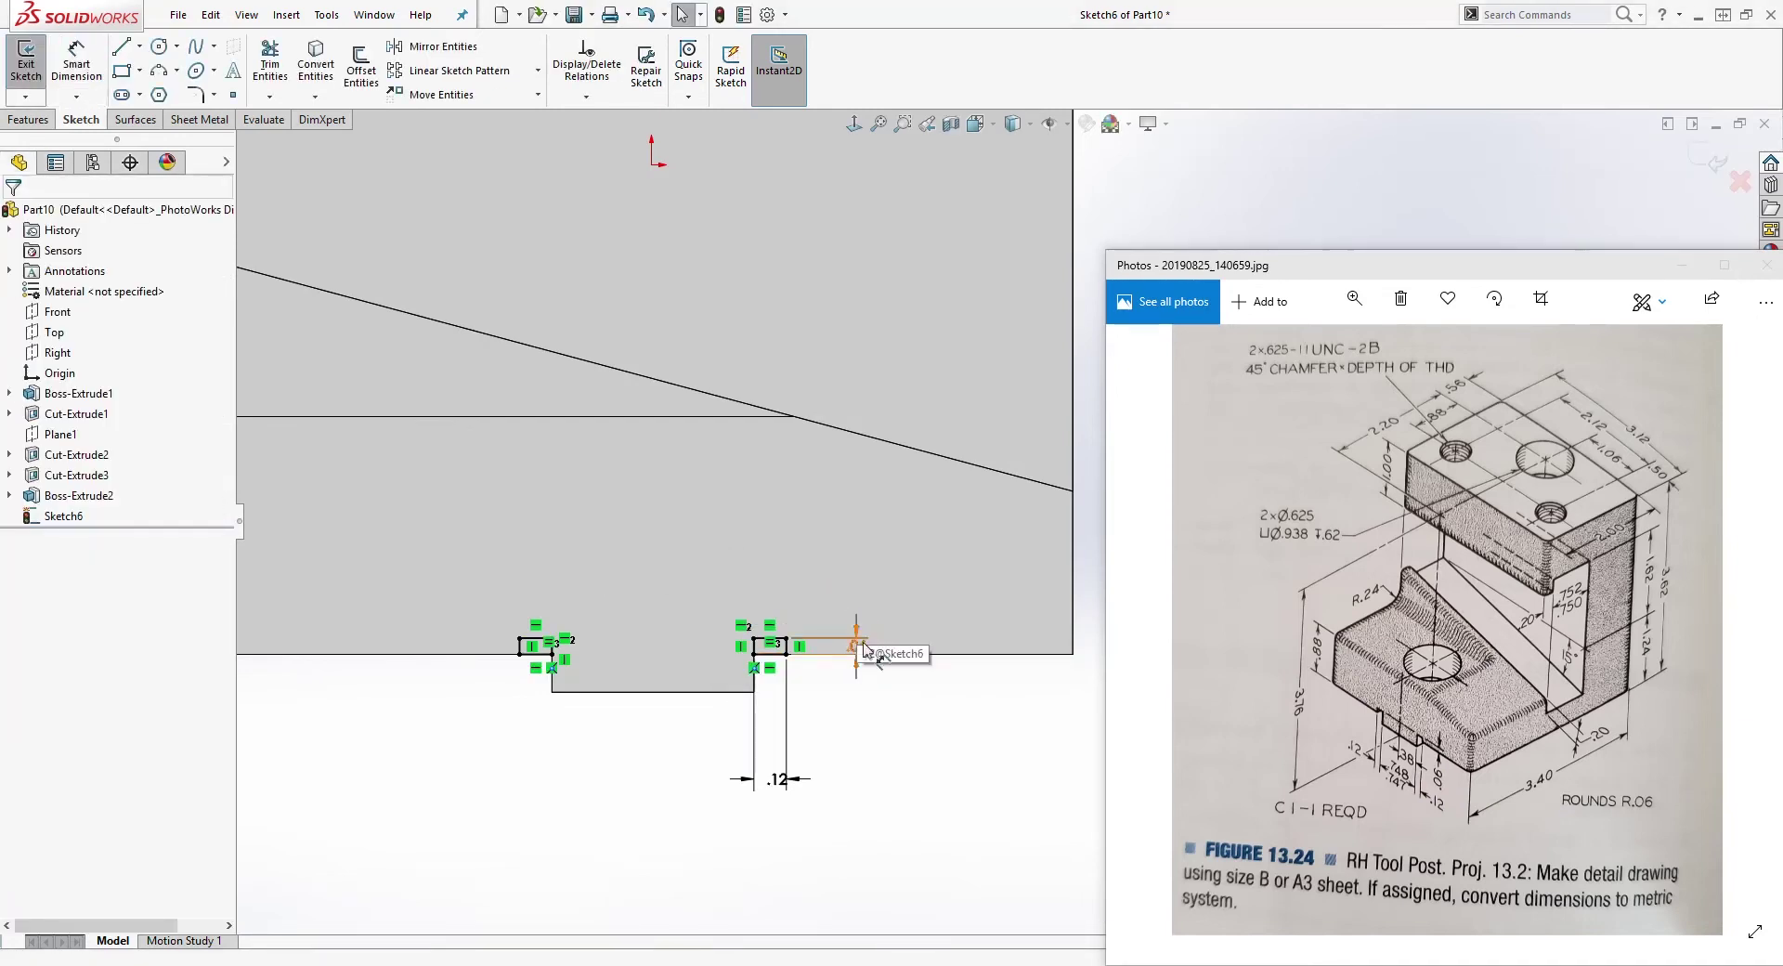
{"action": "left_click", "coordinate": [52, 119]}
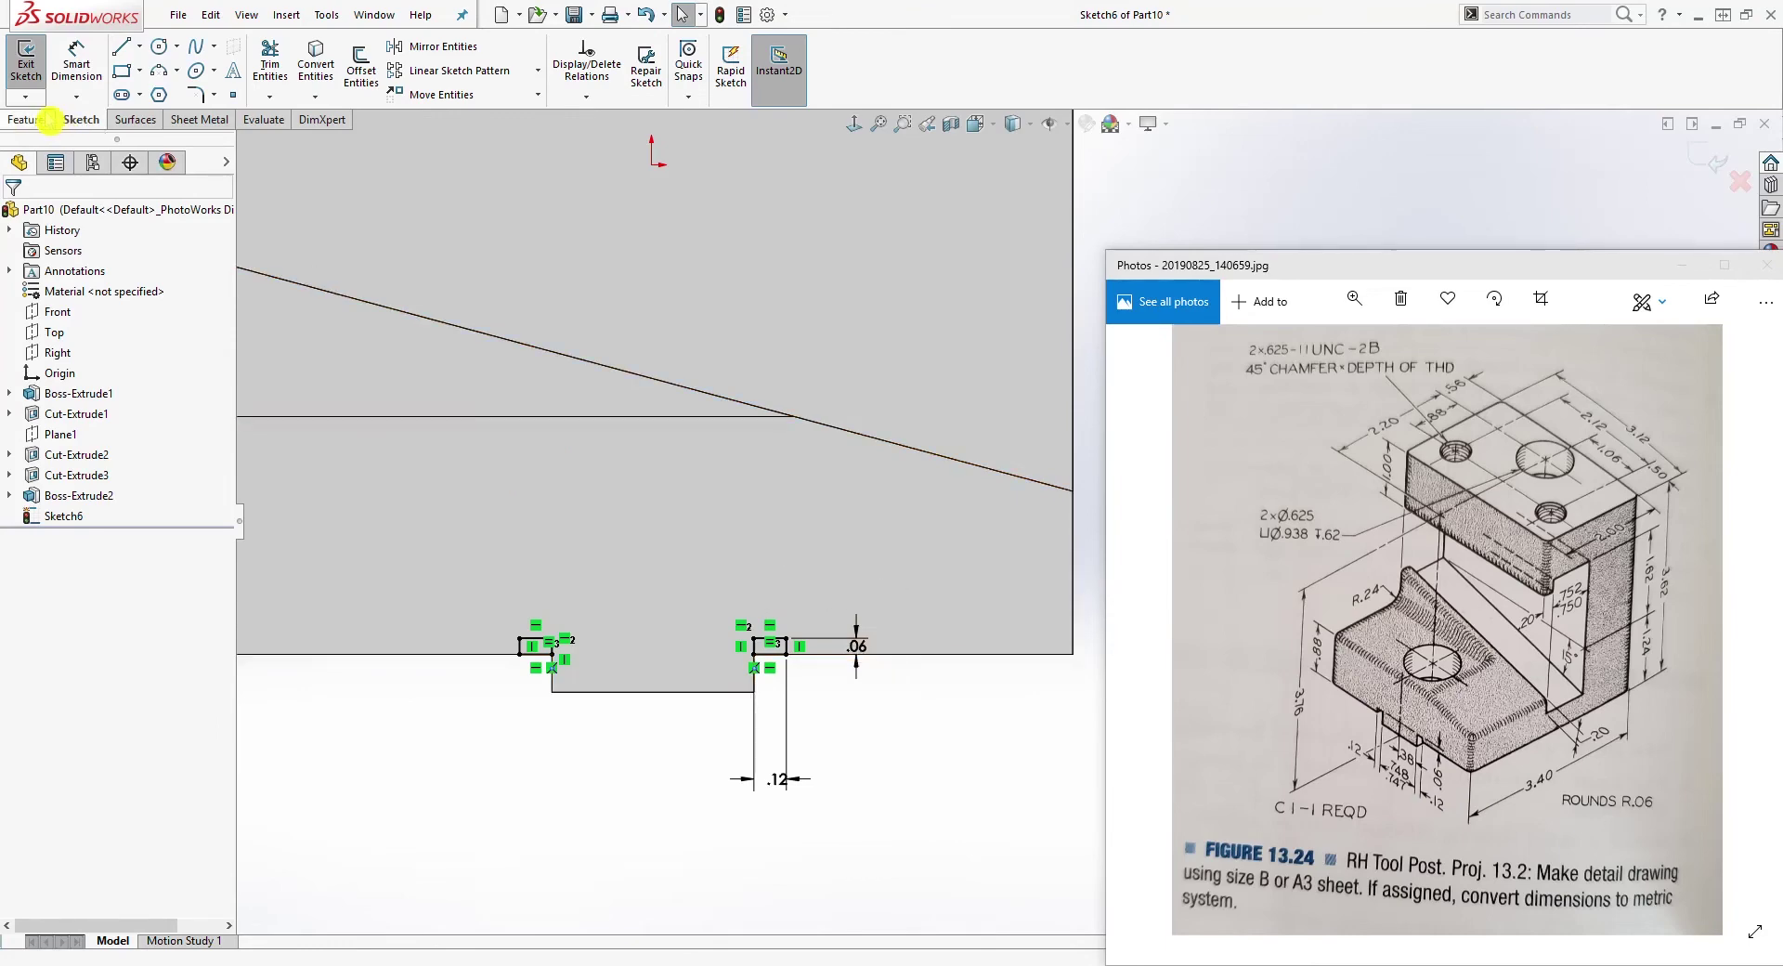
{"action": "left_click", "coordinate": [274, 71]}
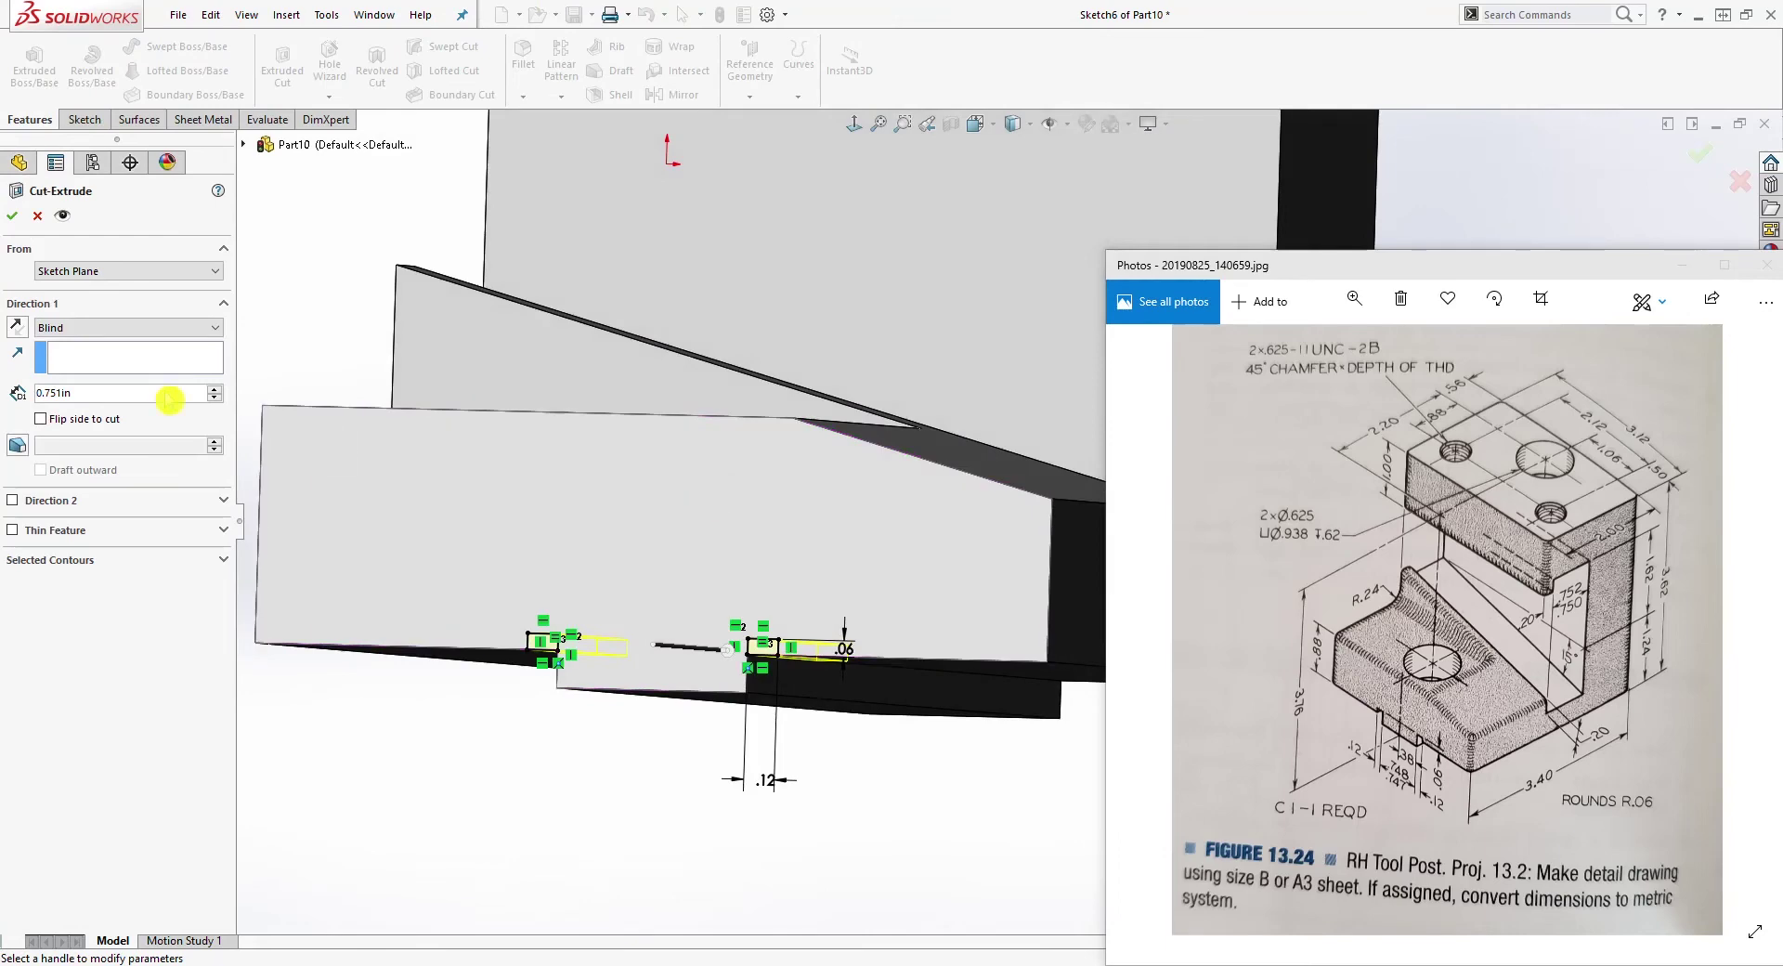
{"action": "left_click", "coordinate": [139, 329]}
{"action": "left_click", "coordinate": [131, 361]}
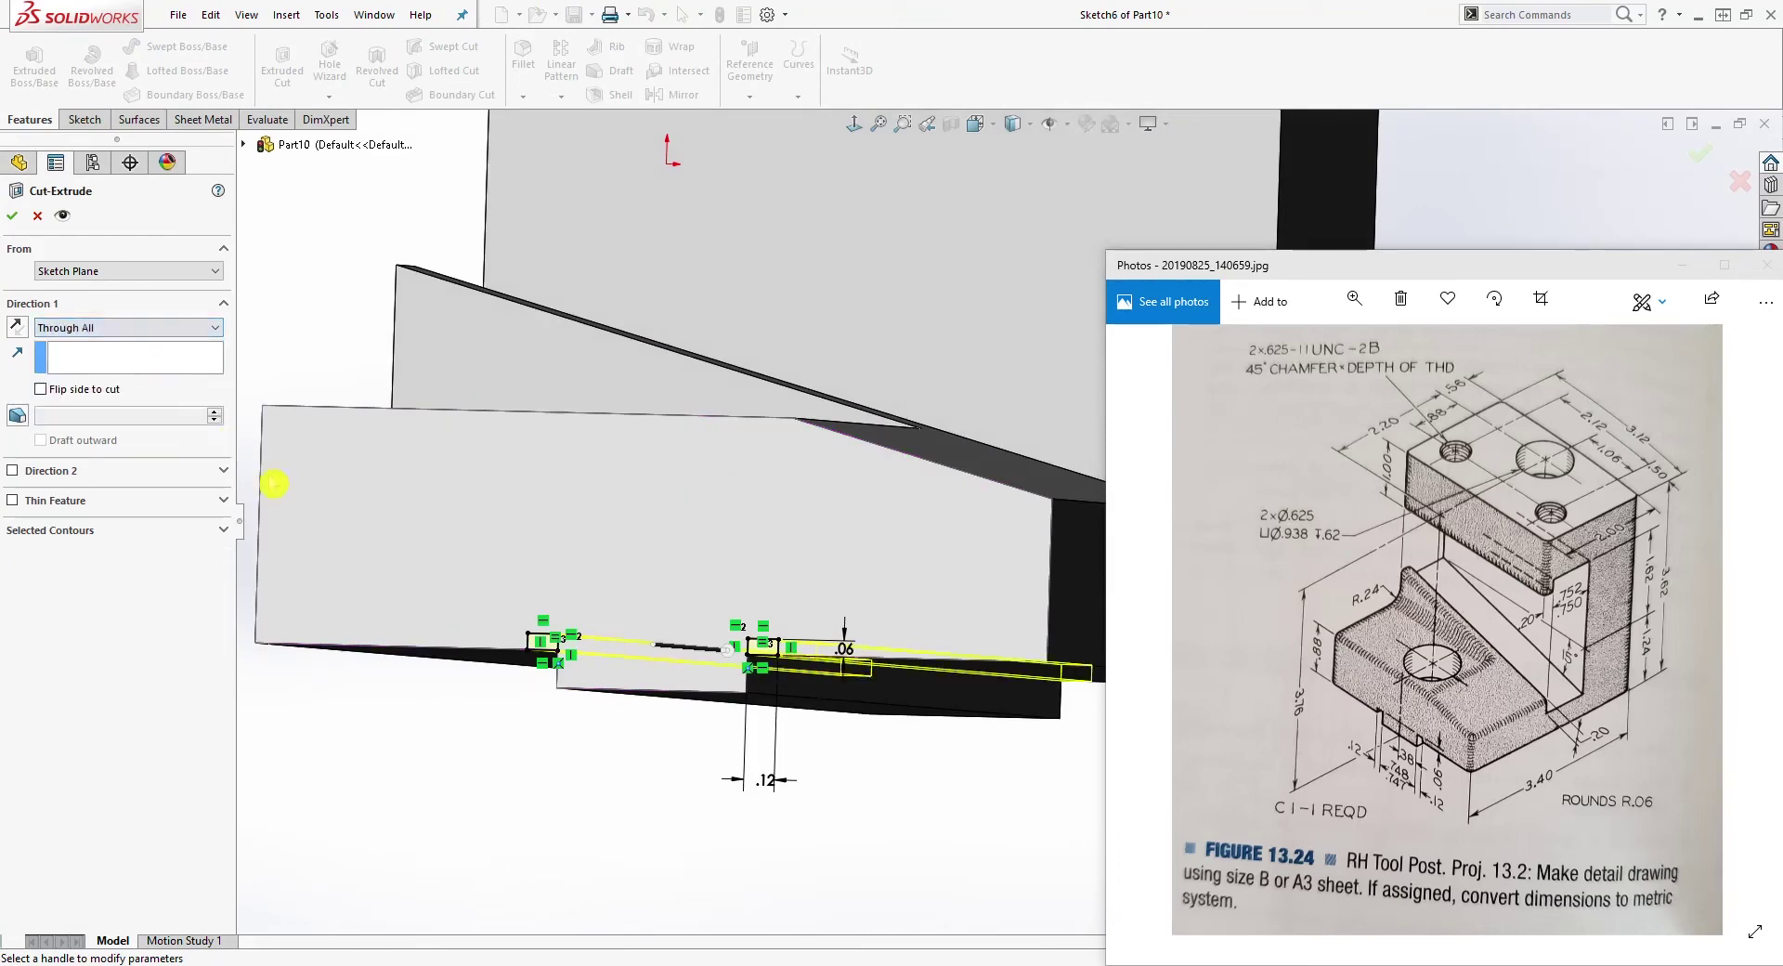
{"action": "middle_click_drag", "start_coordinate": [407, 570], "coordinate": [600, 780]}
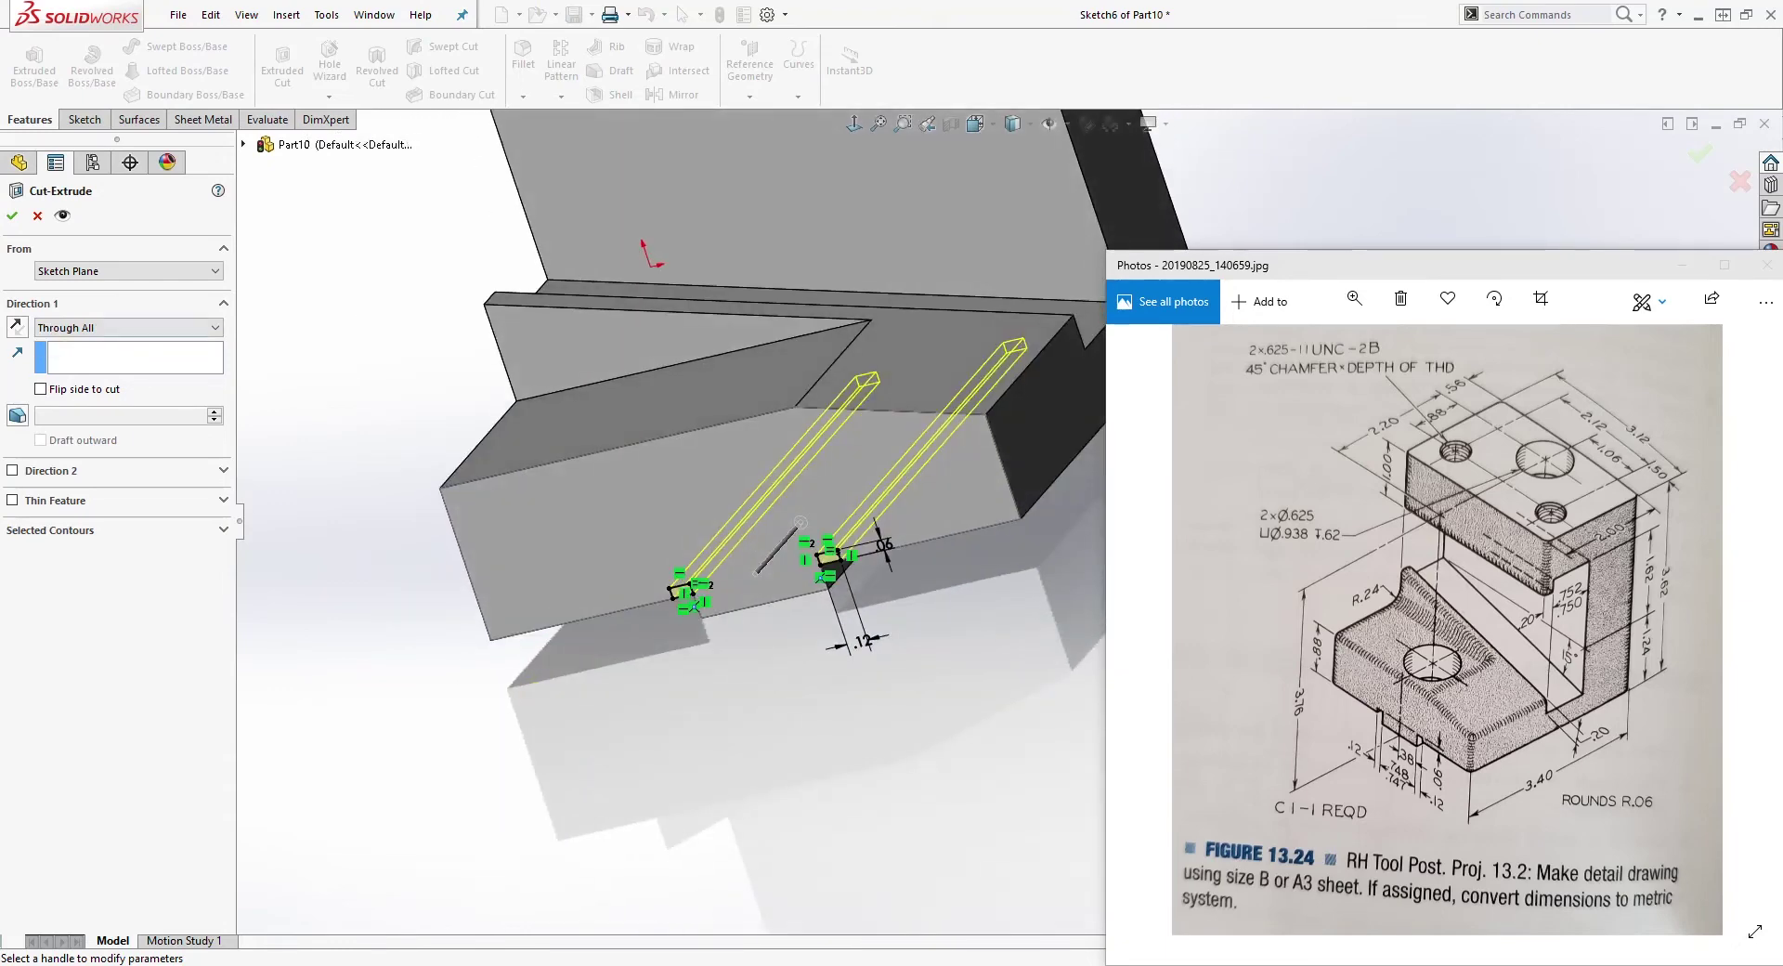
{"action": "left_click", "coordinate": [13, 216]}
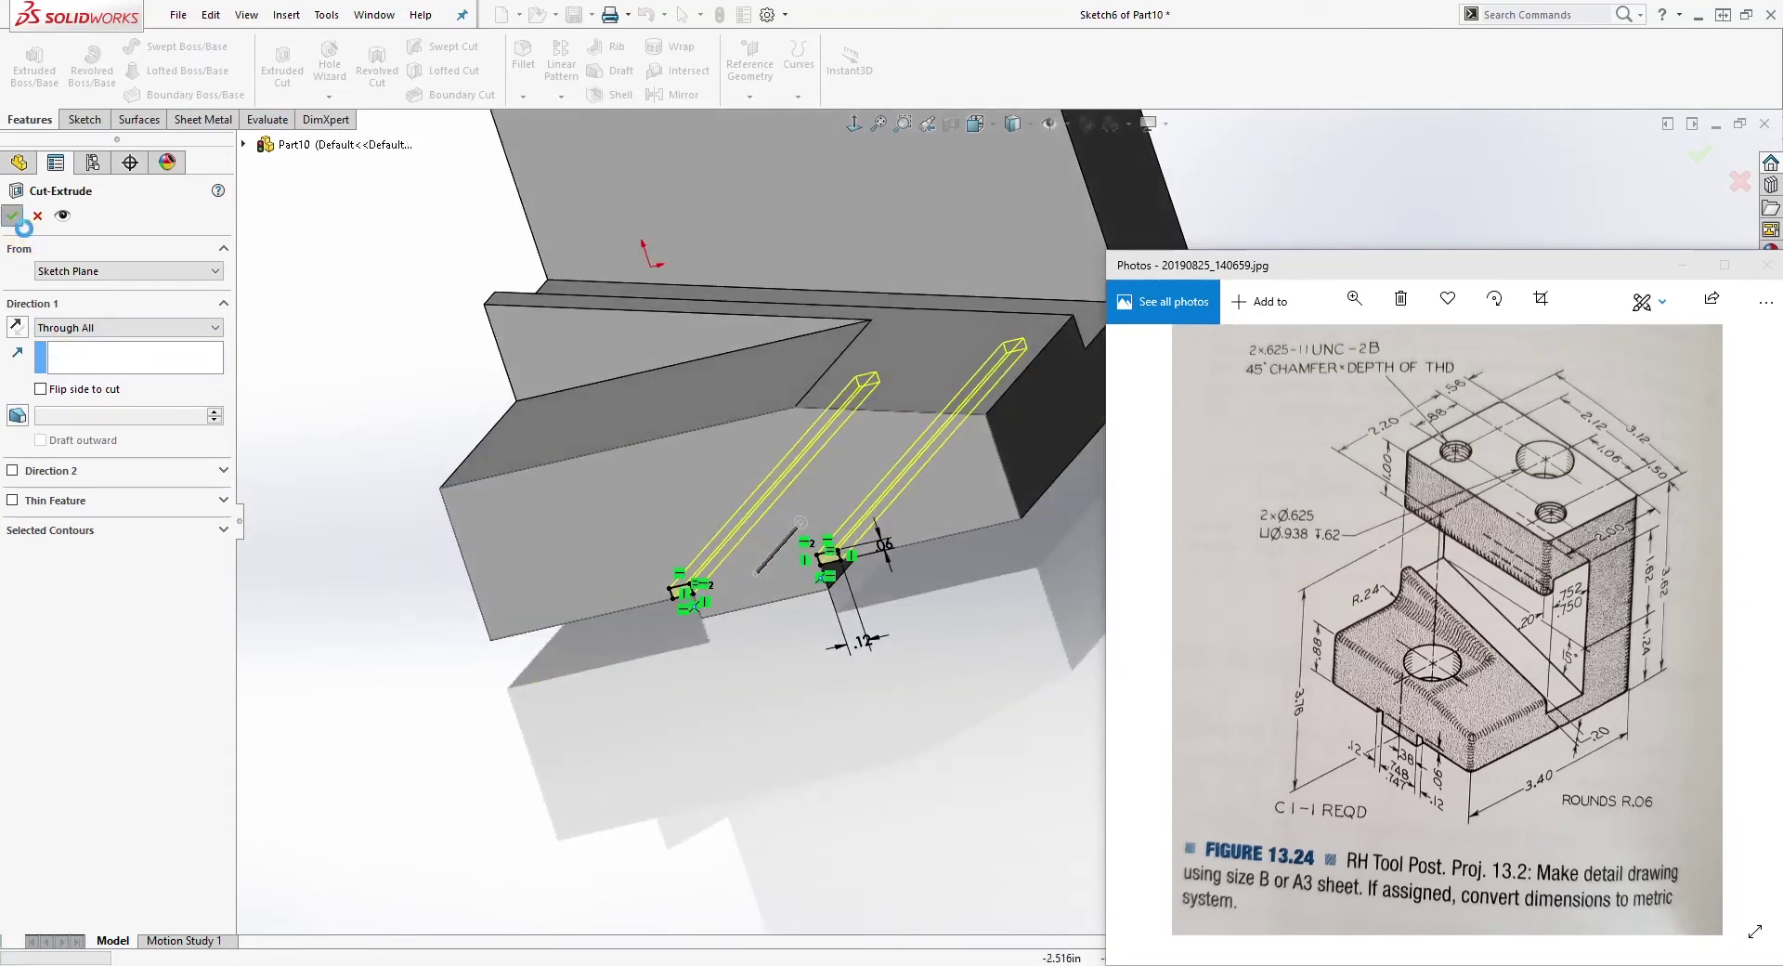
{"action": "middle_click_drag", "start_coordinate": [490, 574], "coordinate": [708, 445]}
{"action": "left_click", "coordinate": [979, 125]}
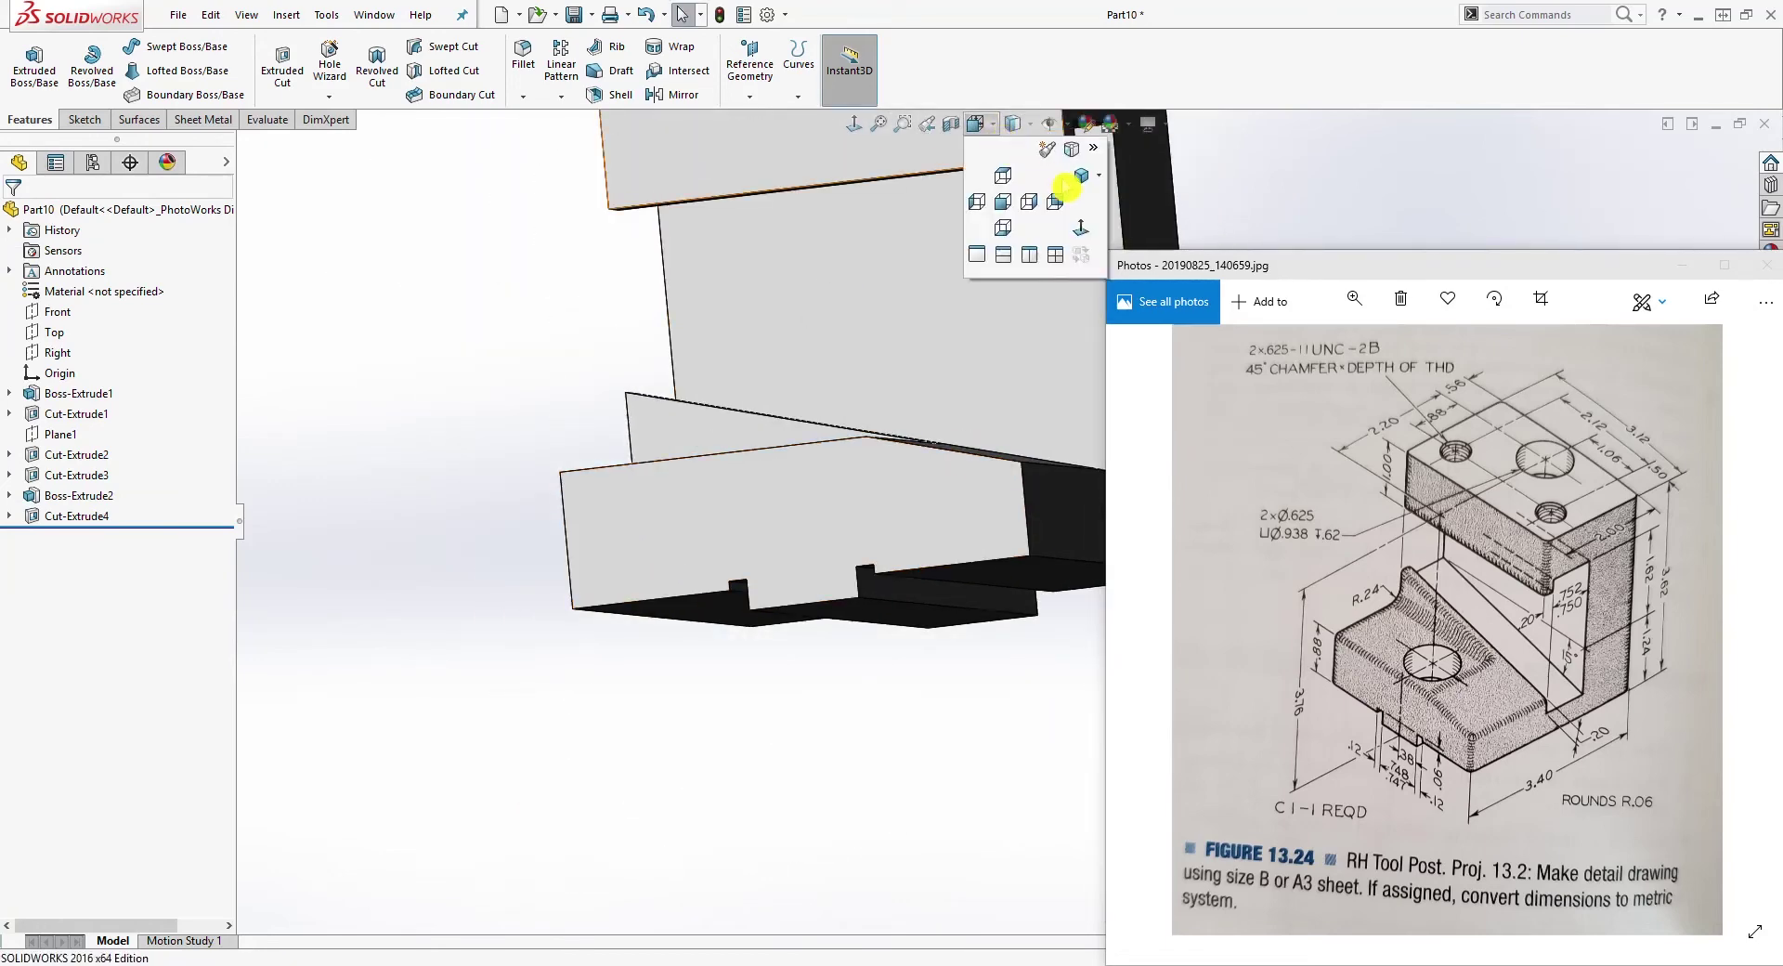
{"action": "left_click", "coordinate": [1080, 176]}
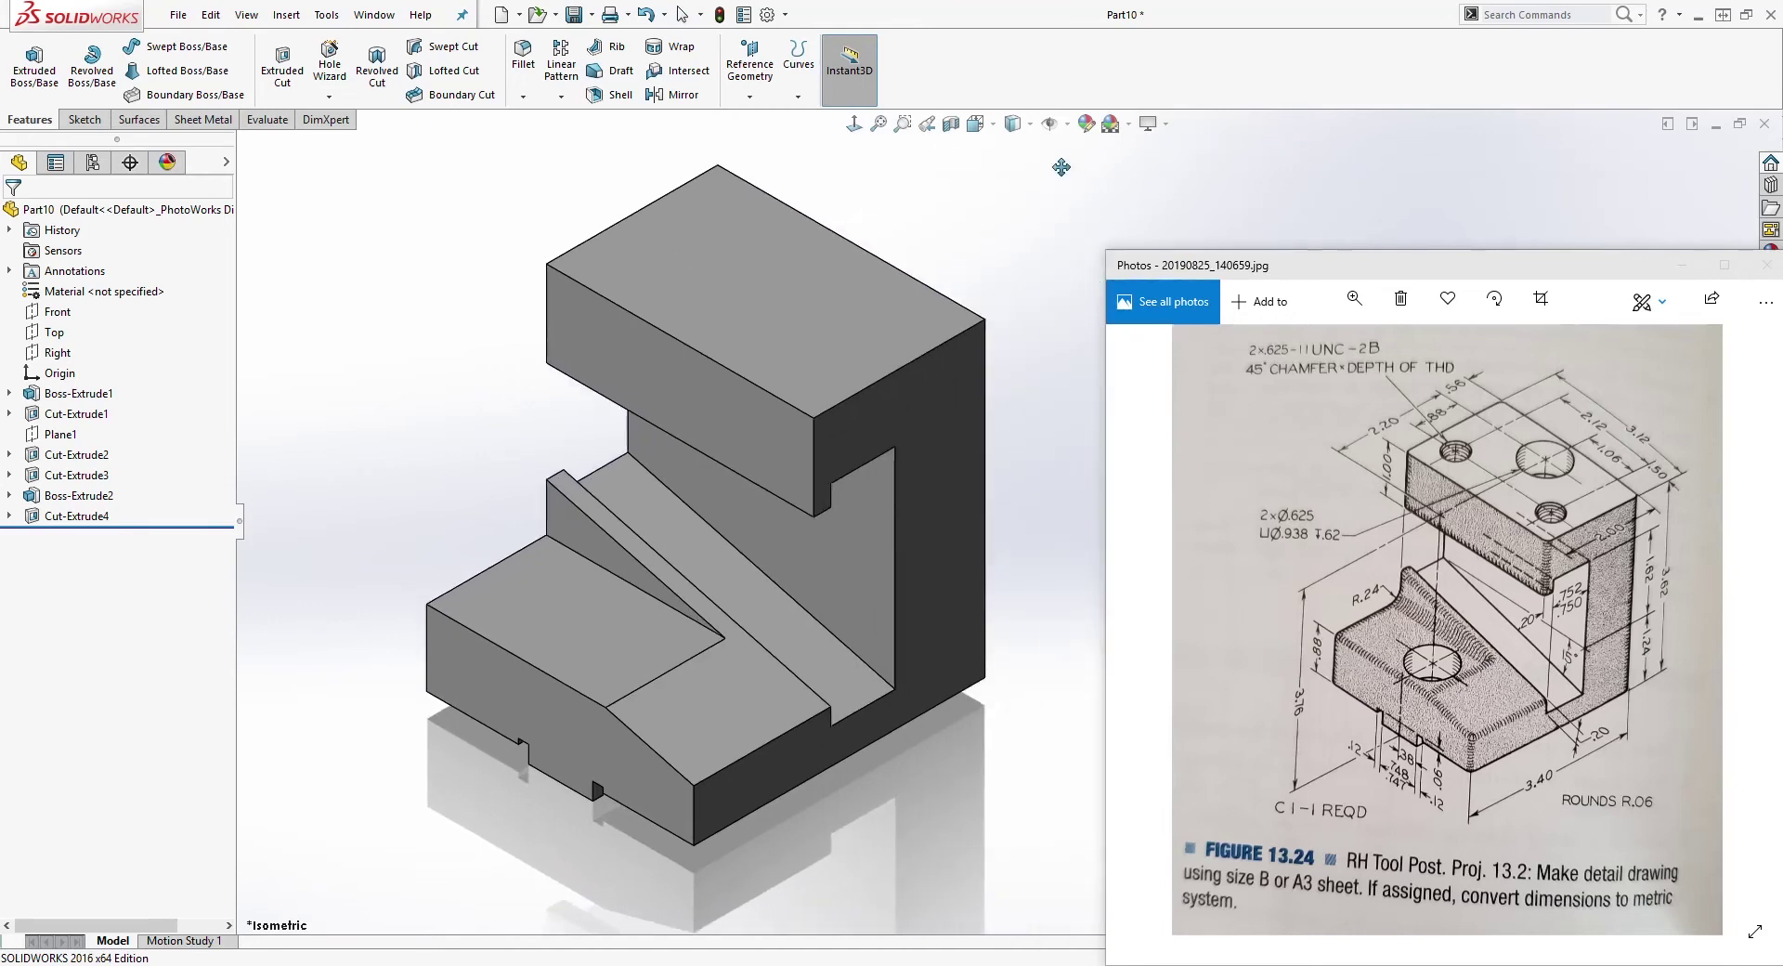
{"action": "left_click", "coordinate": [1050, 809]}
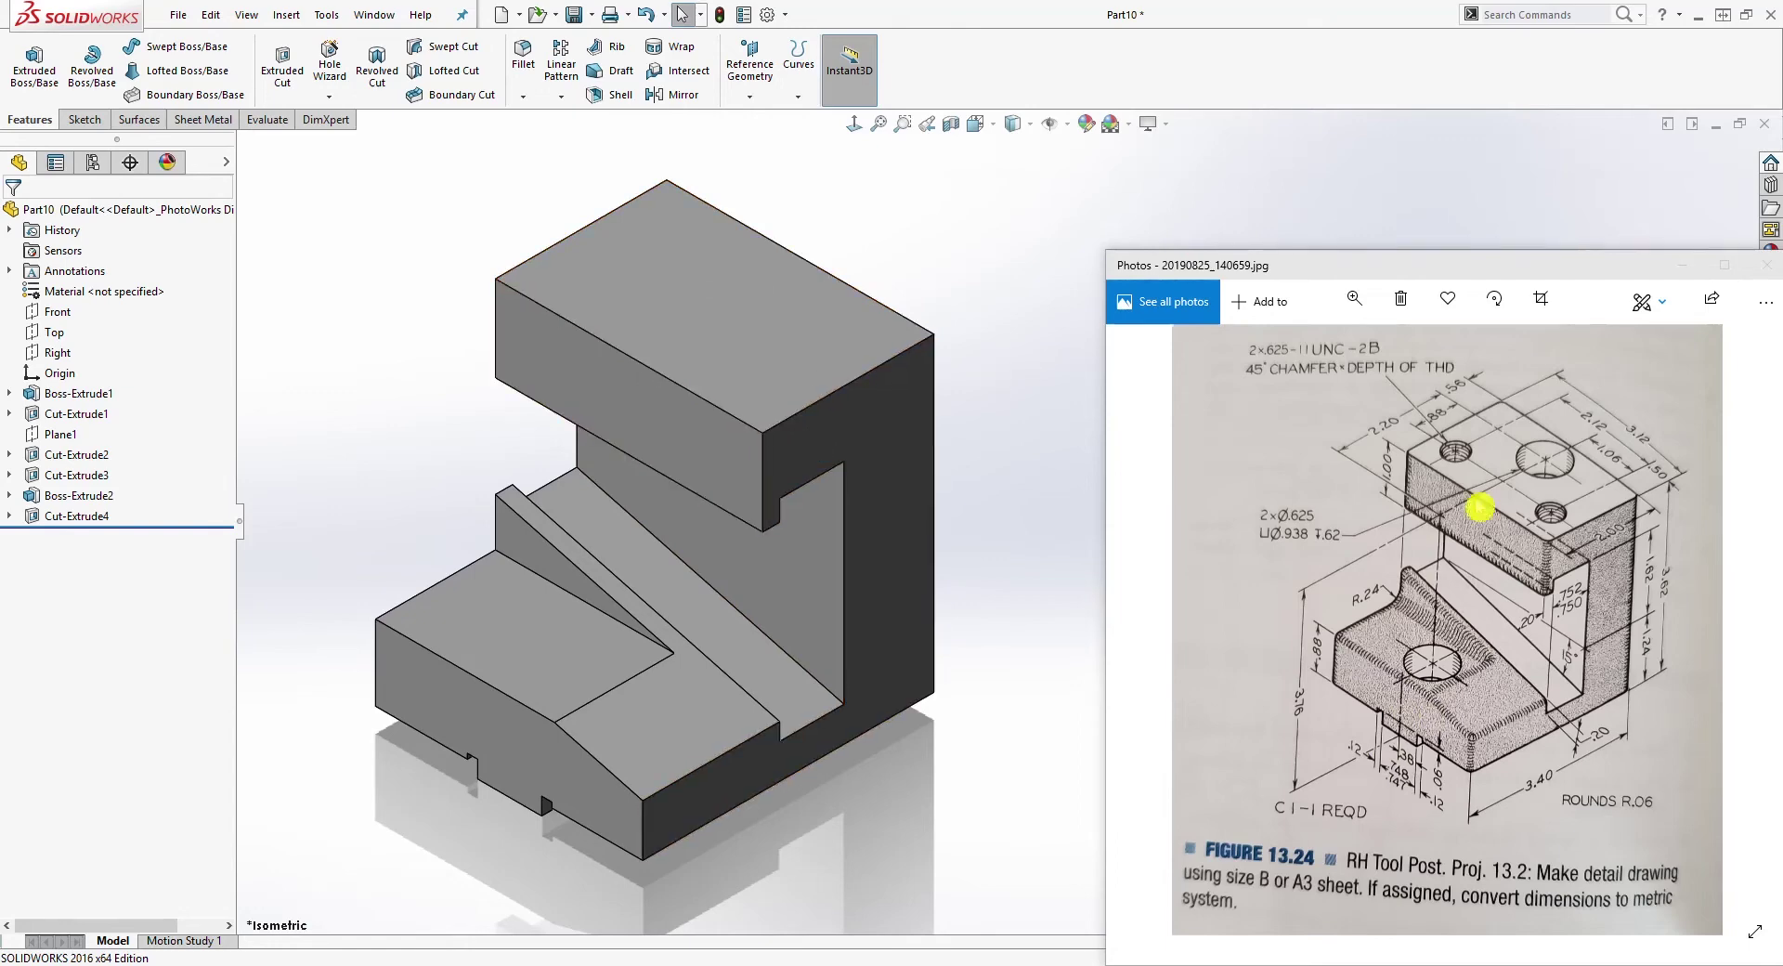
{"action": "left_click", "coordinate": [685, 281]}
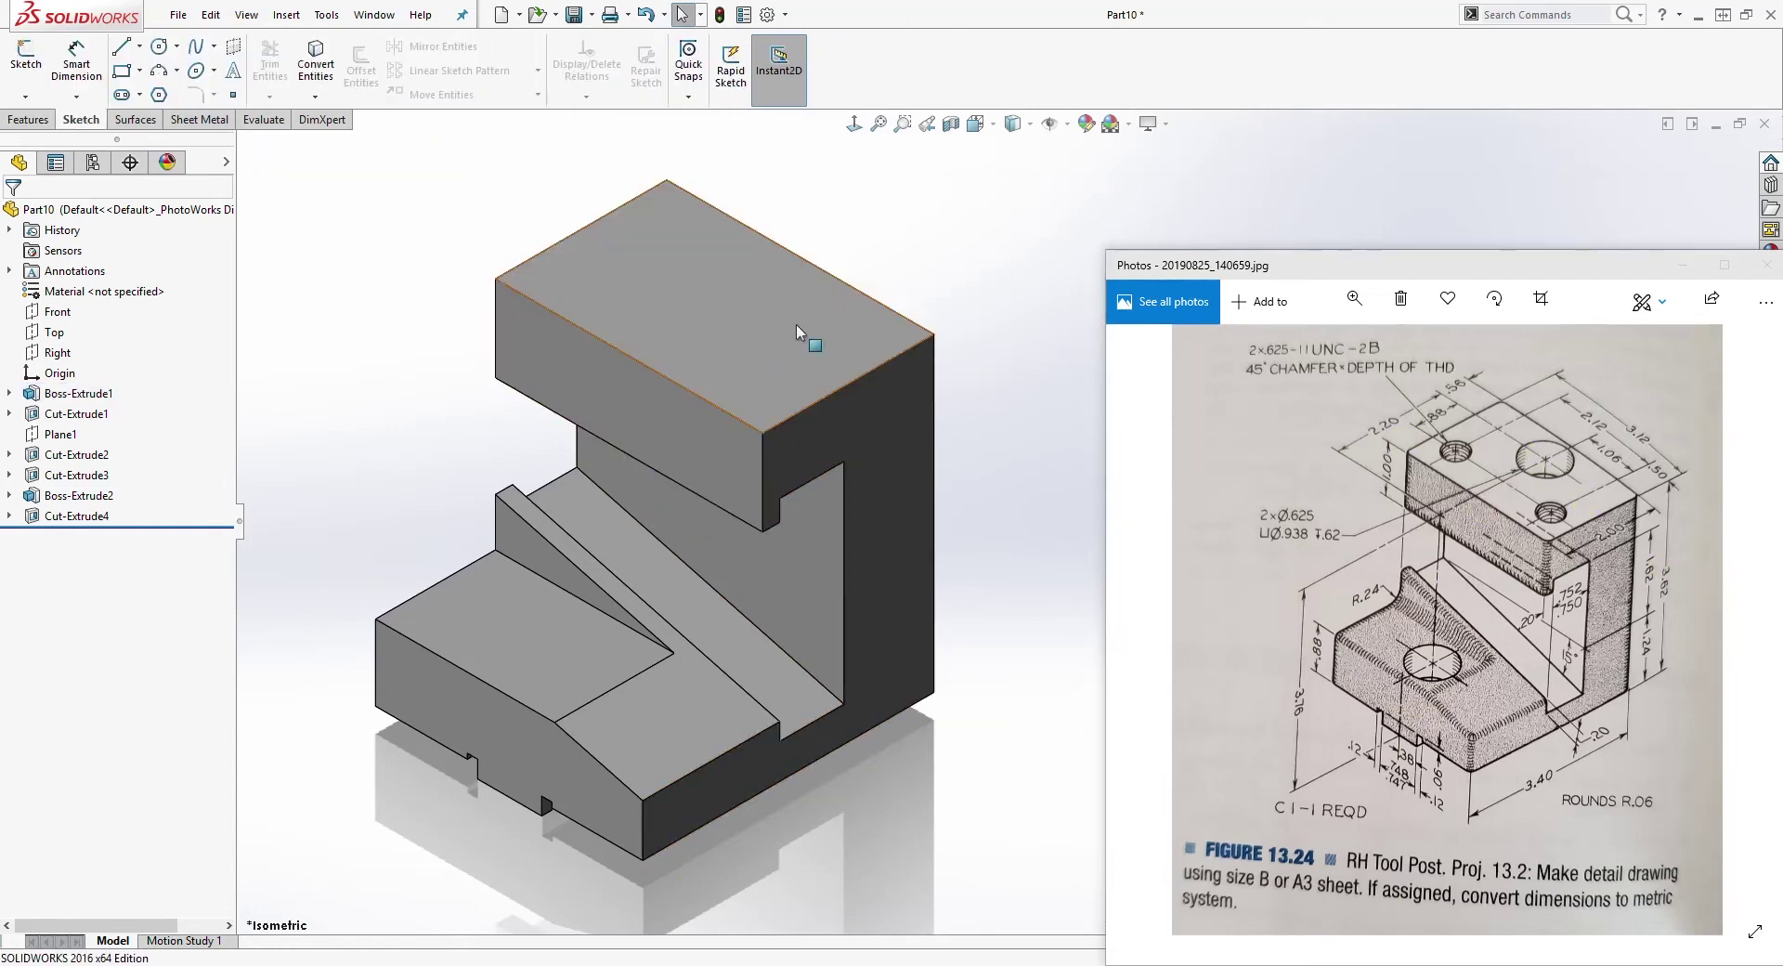
Step: Start a Hole Wizard hole and place its centre point on the upright's top face
{"action": "left_click", "coordinate": [28, 120]}
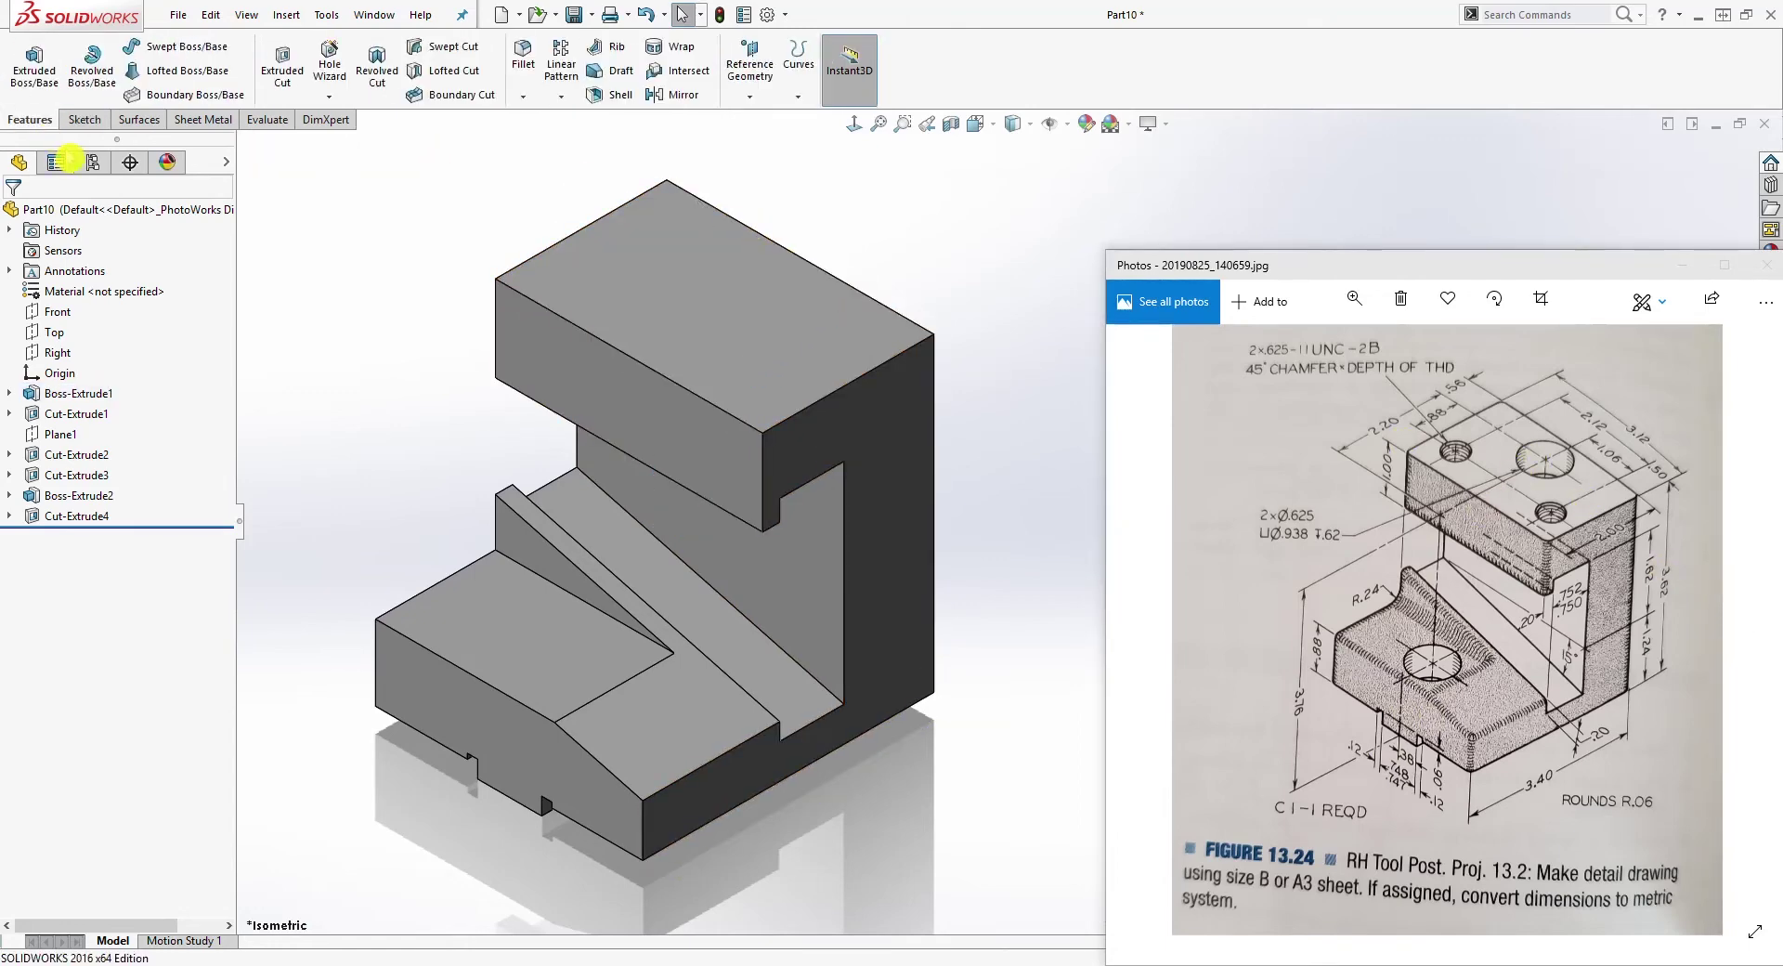
{"action": "left_click", "coordinate": [333, 65]}
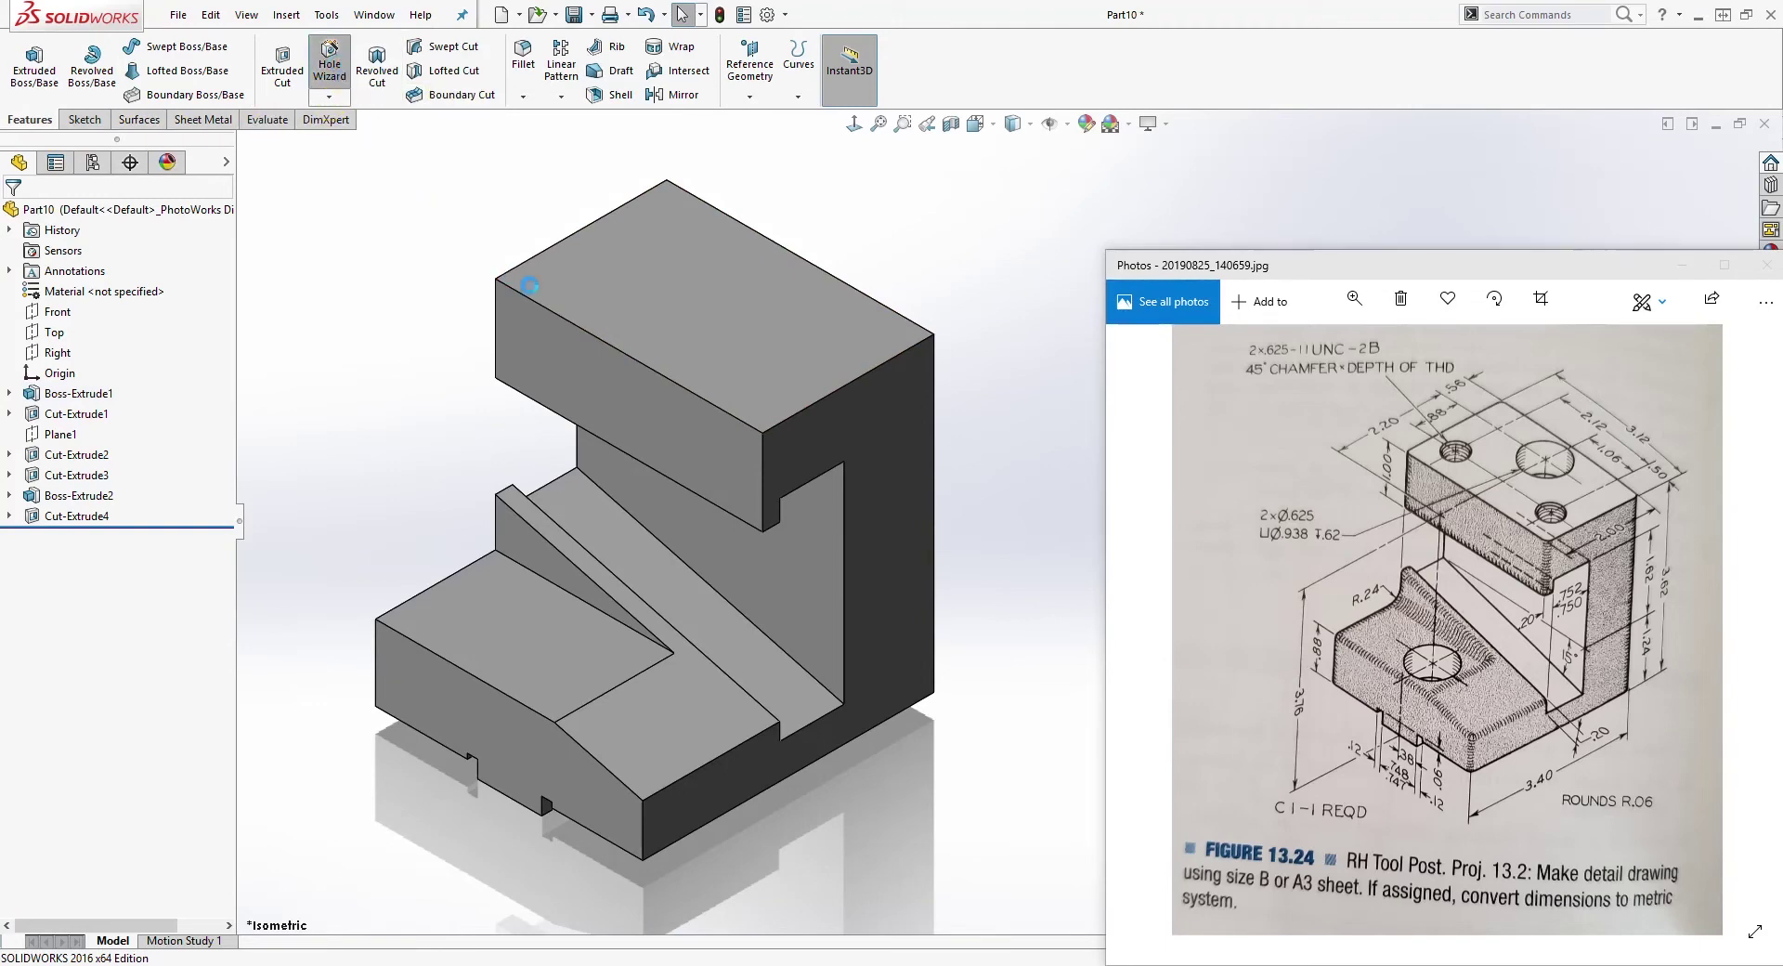
{"action": "left_click", "coordinate": [140, 249]}
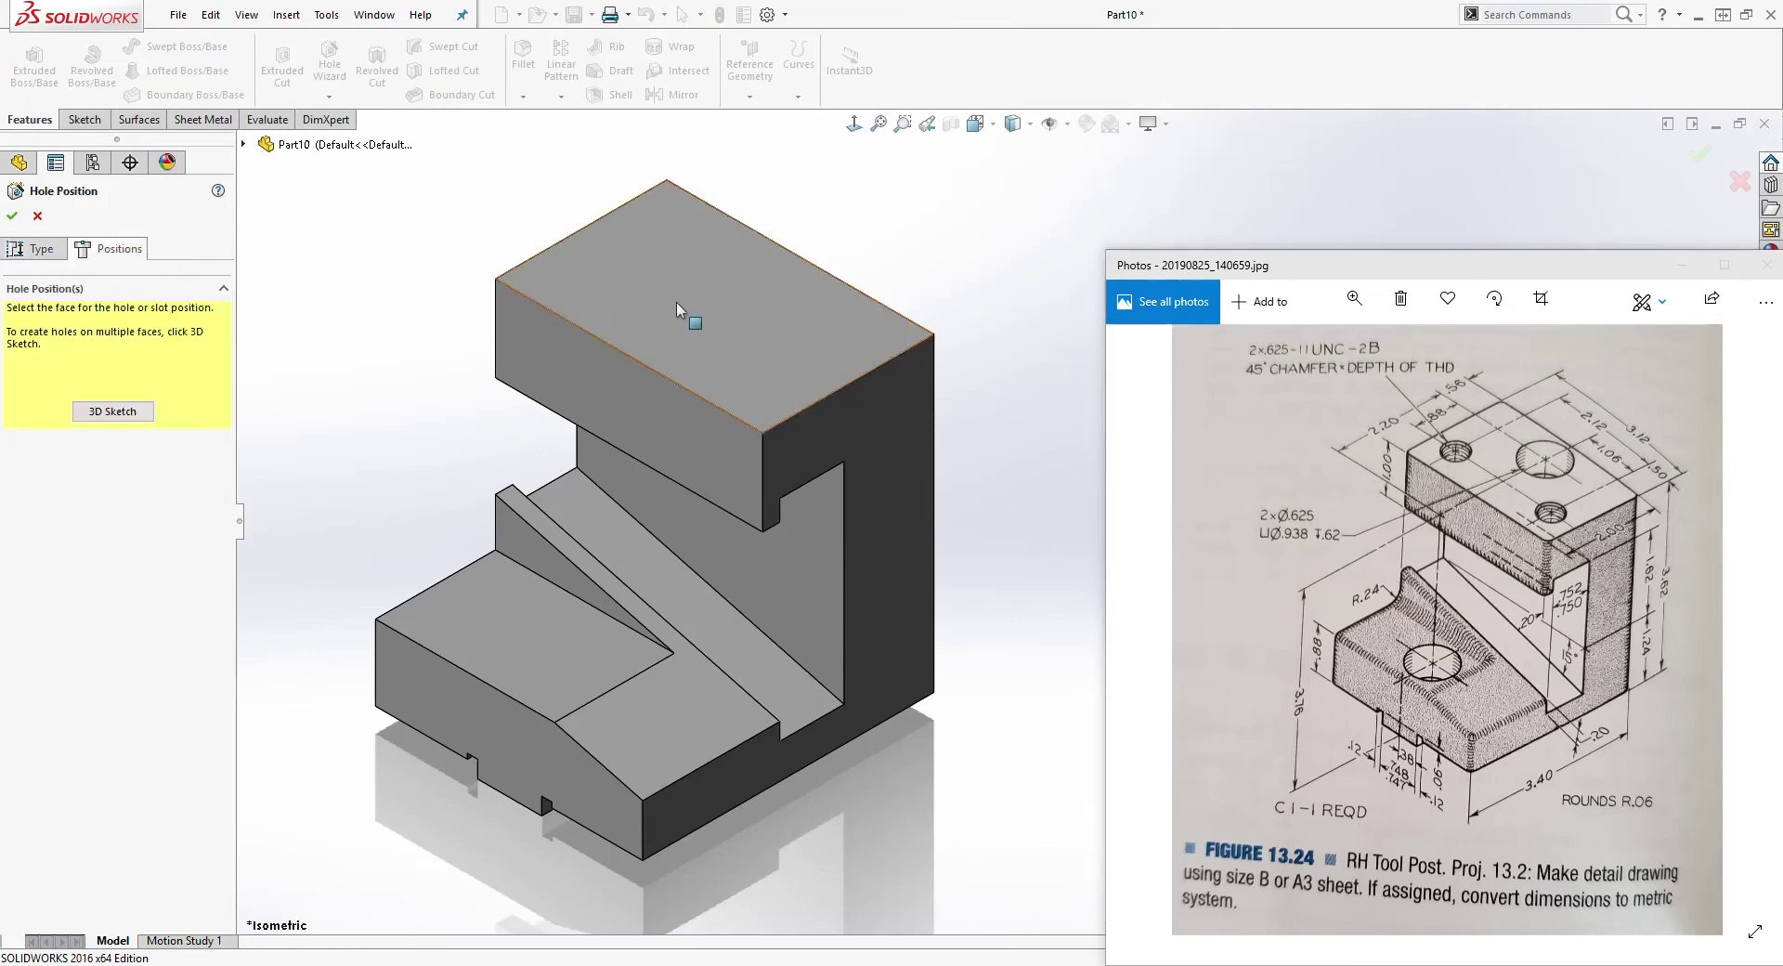
{"action": "left_click", "coordinate": [723, 277]}
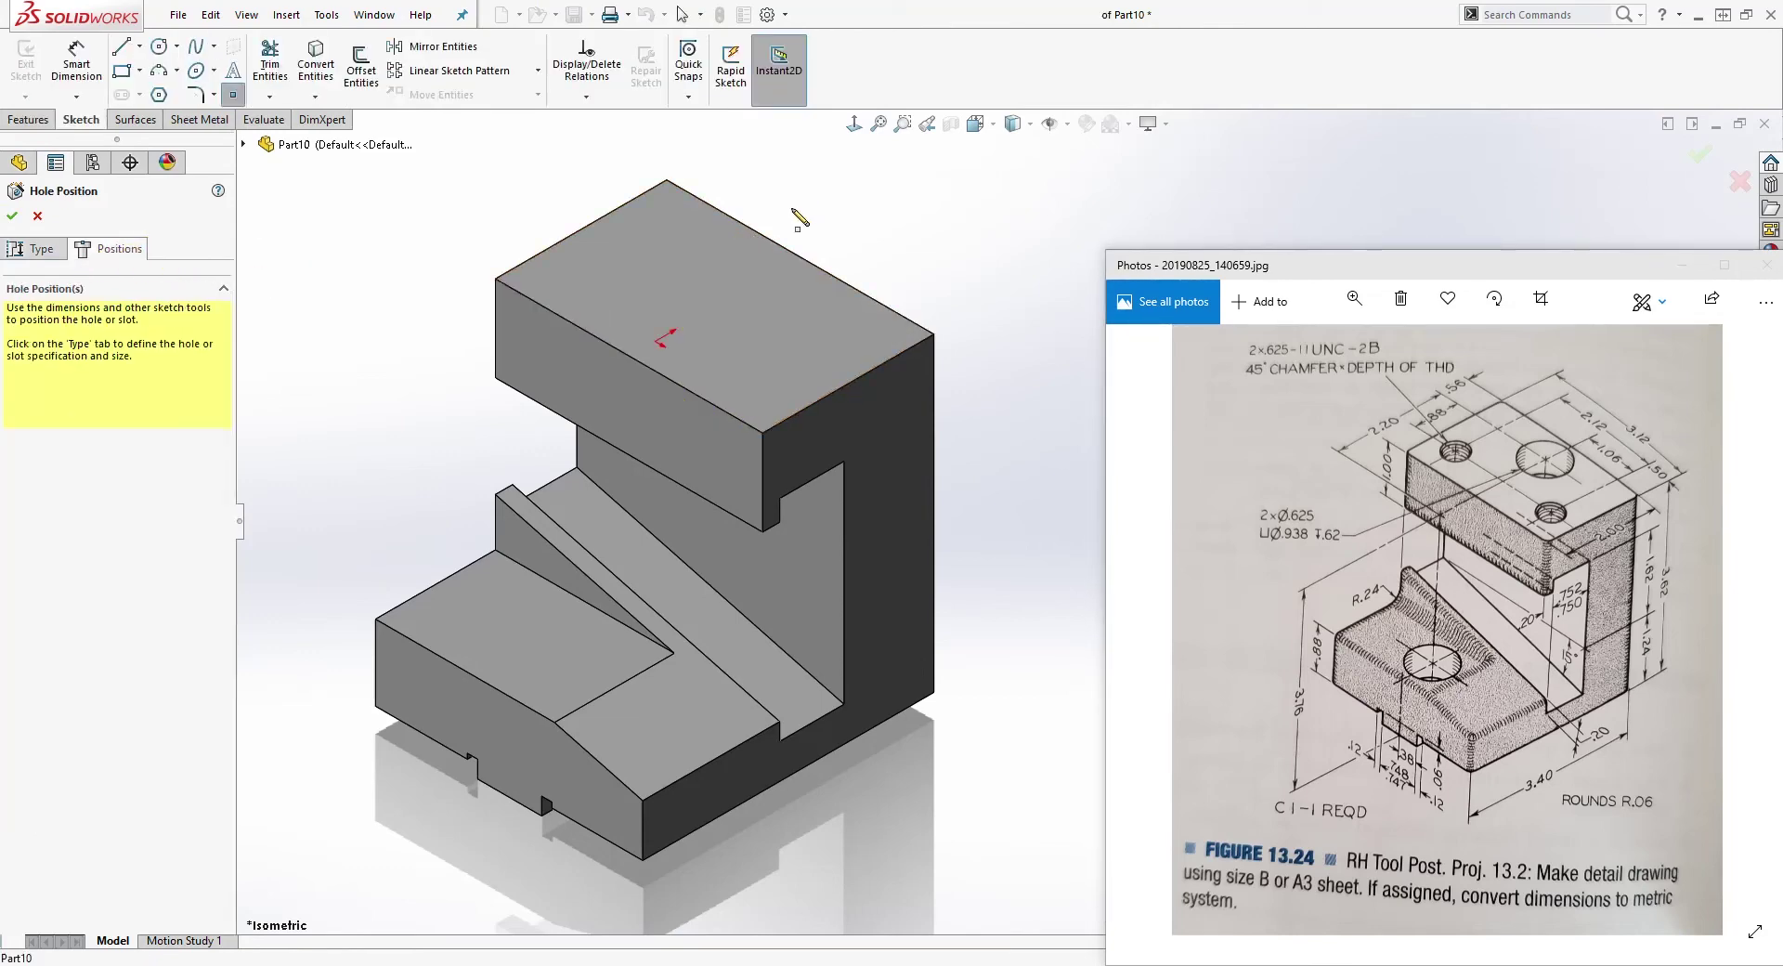
{"action": "left_click", "coordinate": [727, 289]}
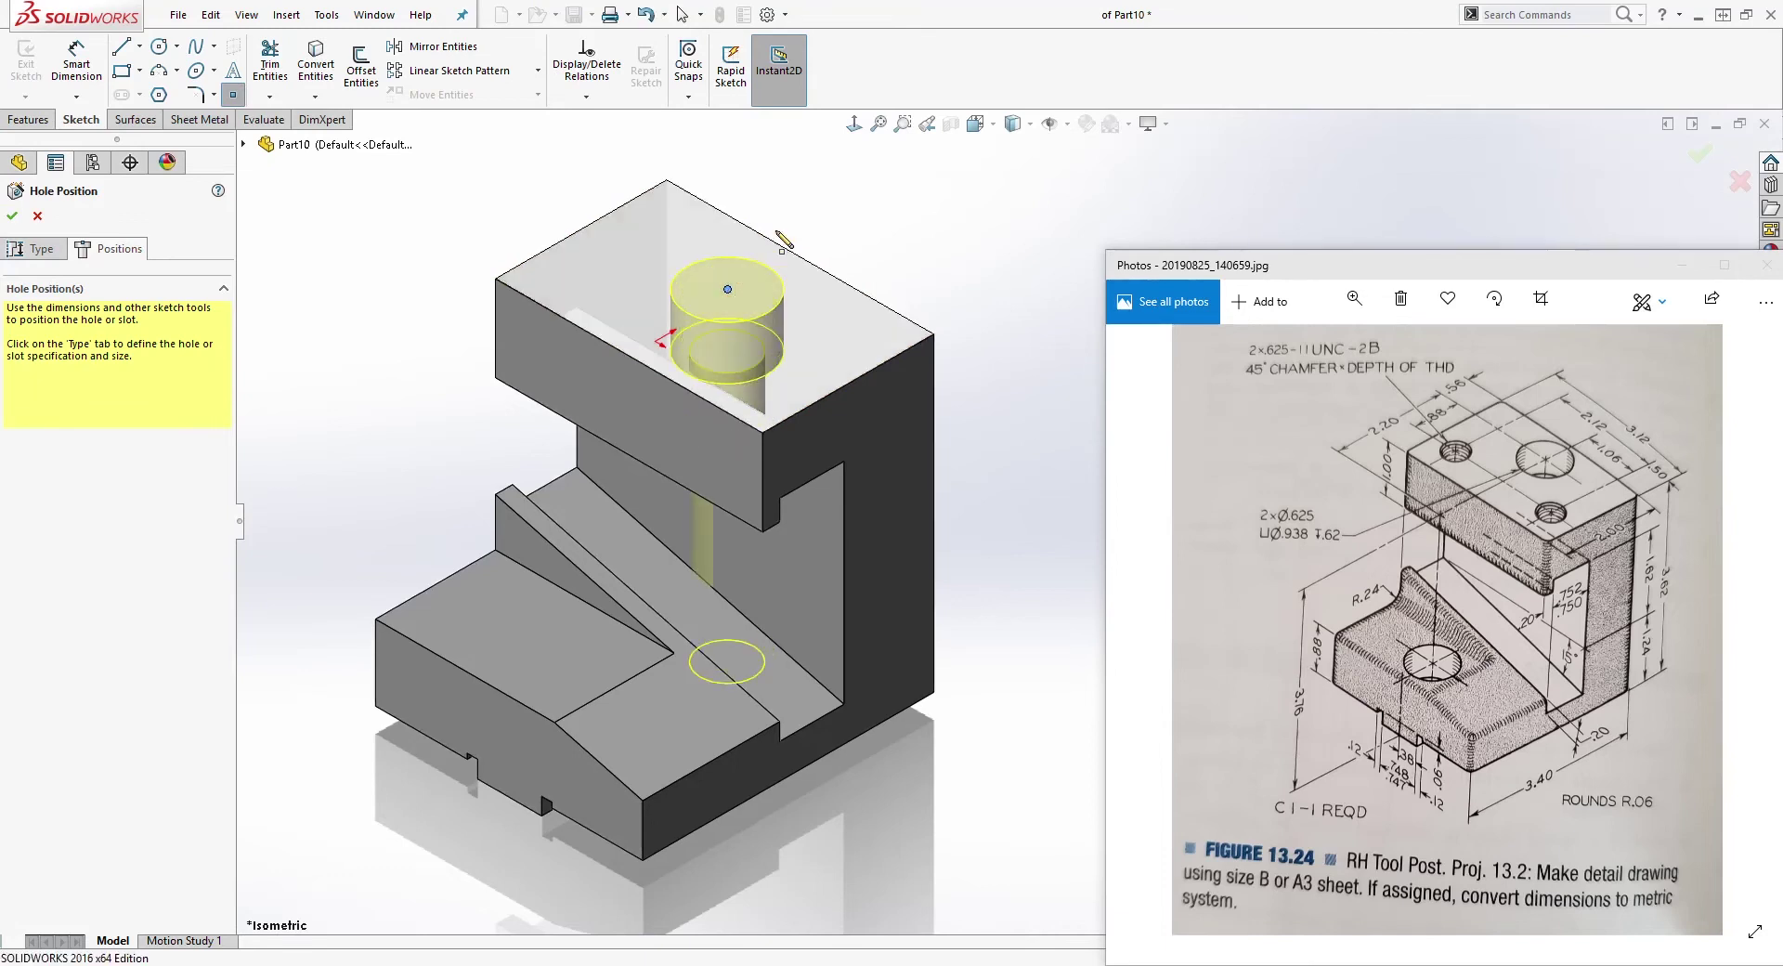
{"action": "left_click", "coordinate": [854, 124]}
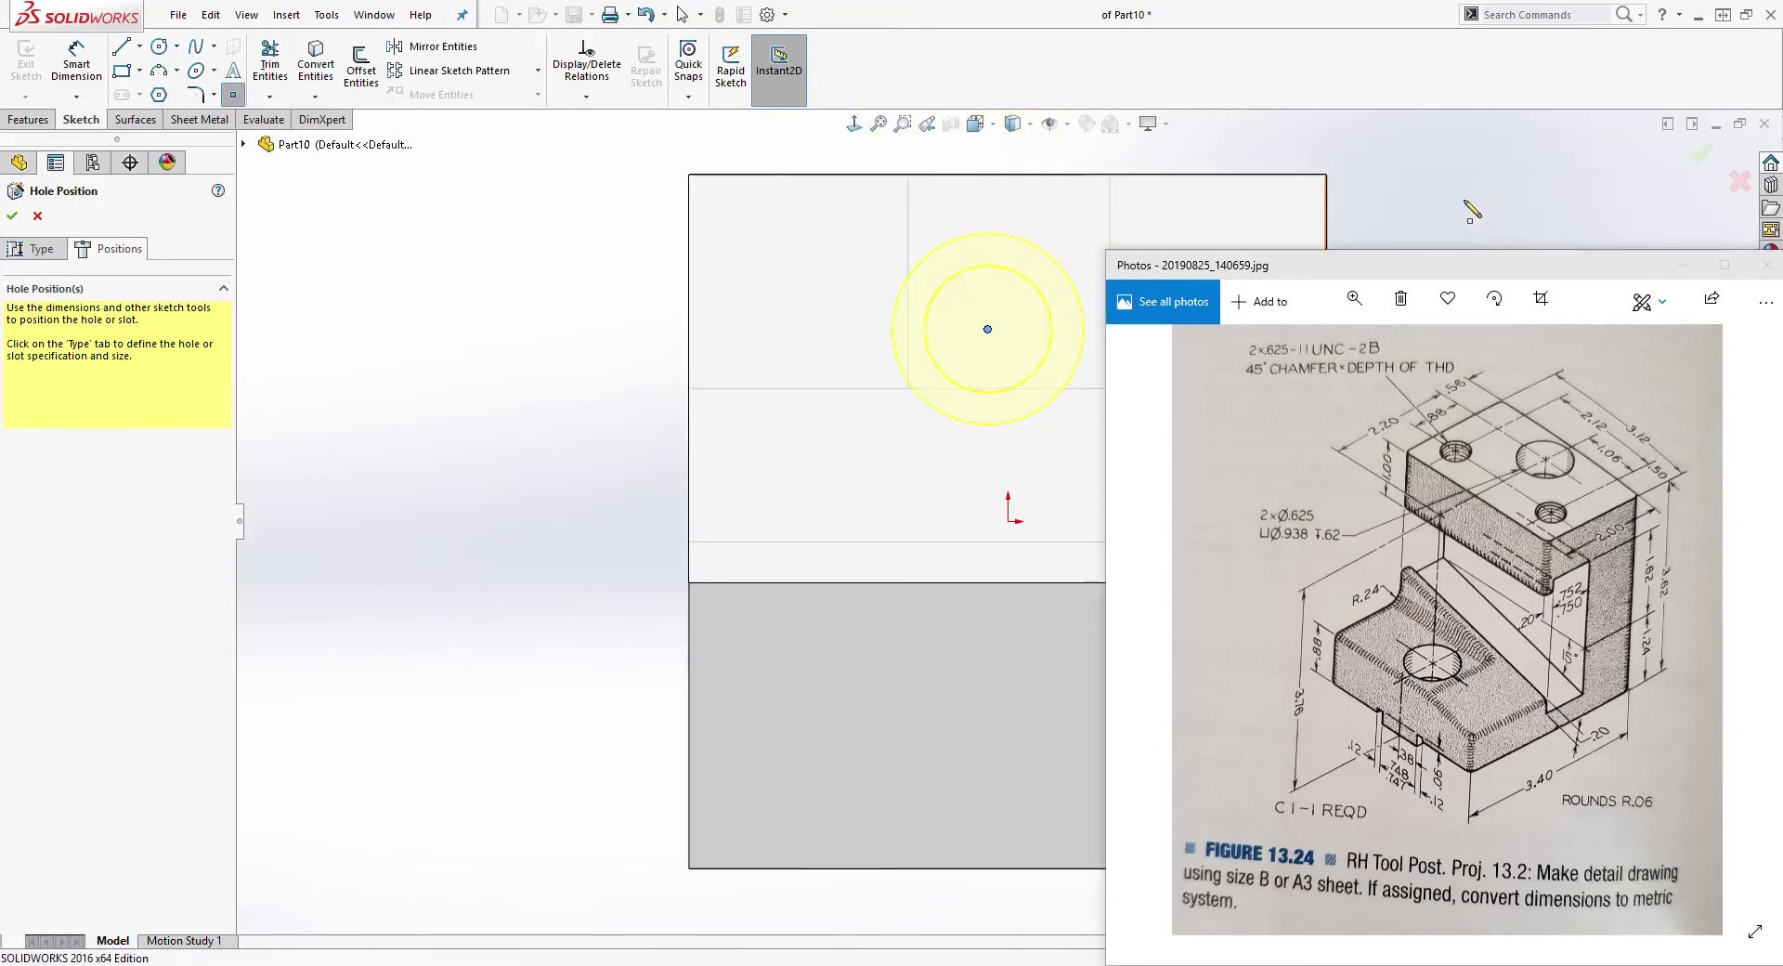
{"action": "scroll", "coordinate": [1068, 464], "scroll_direction": "up", "scroll_amount": 2}
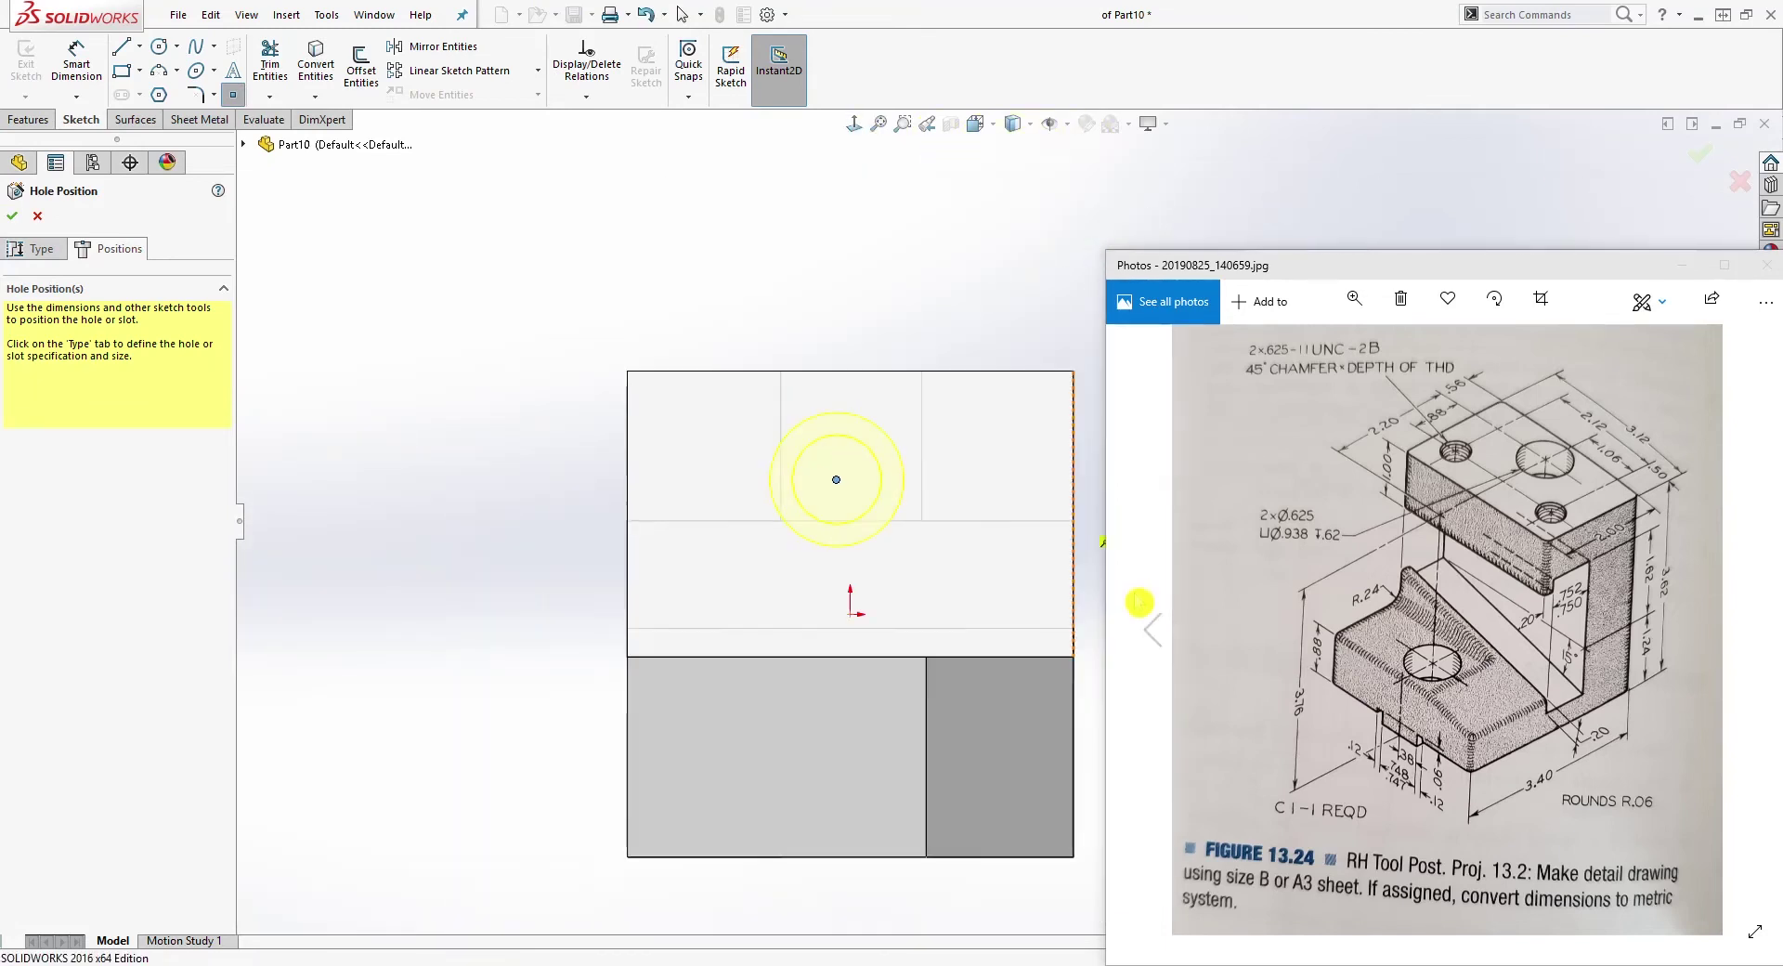
{"action": "scroll", "coordinate": [1068, 506], "scroll_direction": "down", "scroll_amount": 3}
{"action": "key", "text": "Escape"}
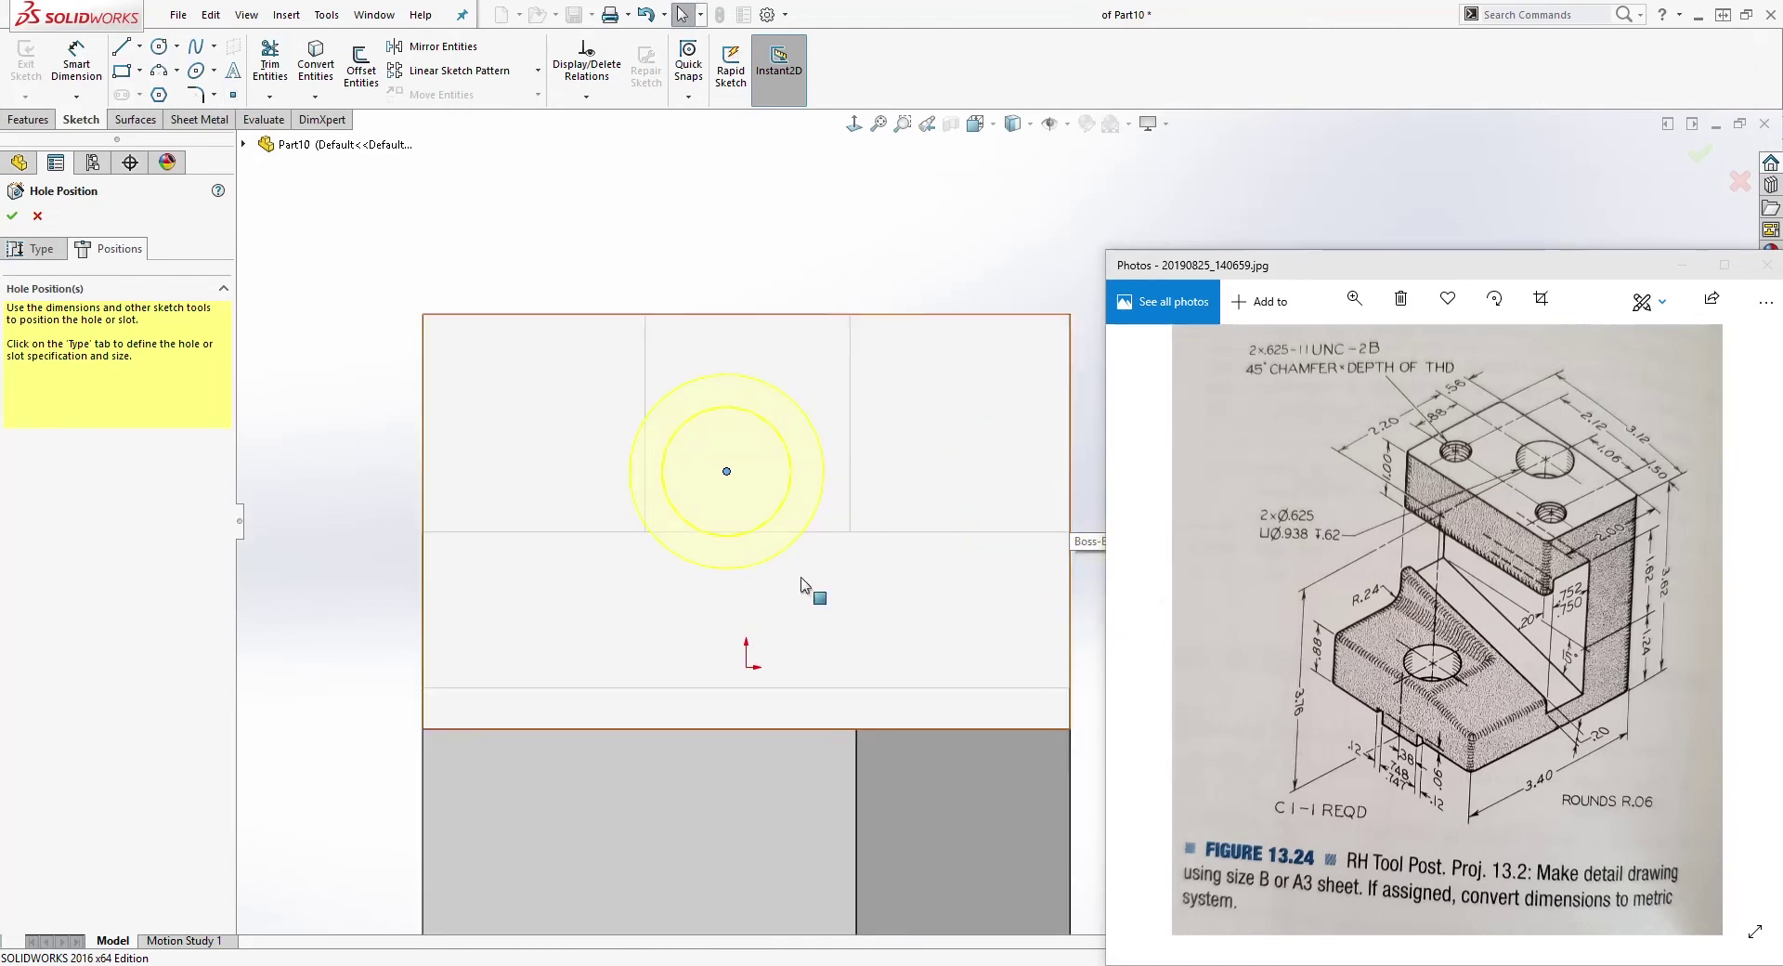
Step: Add a Vertical relation between the hole centre and the origin
{"action": "left_click", "coordinate": [727, 473]}
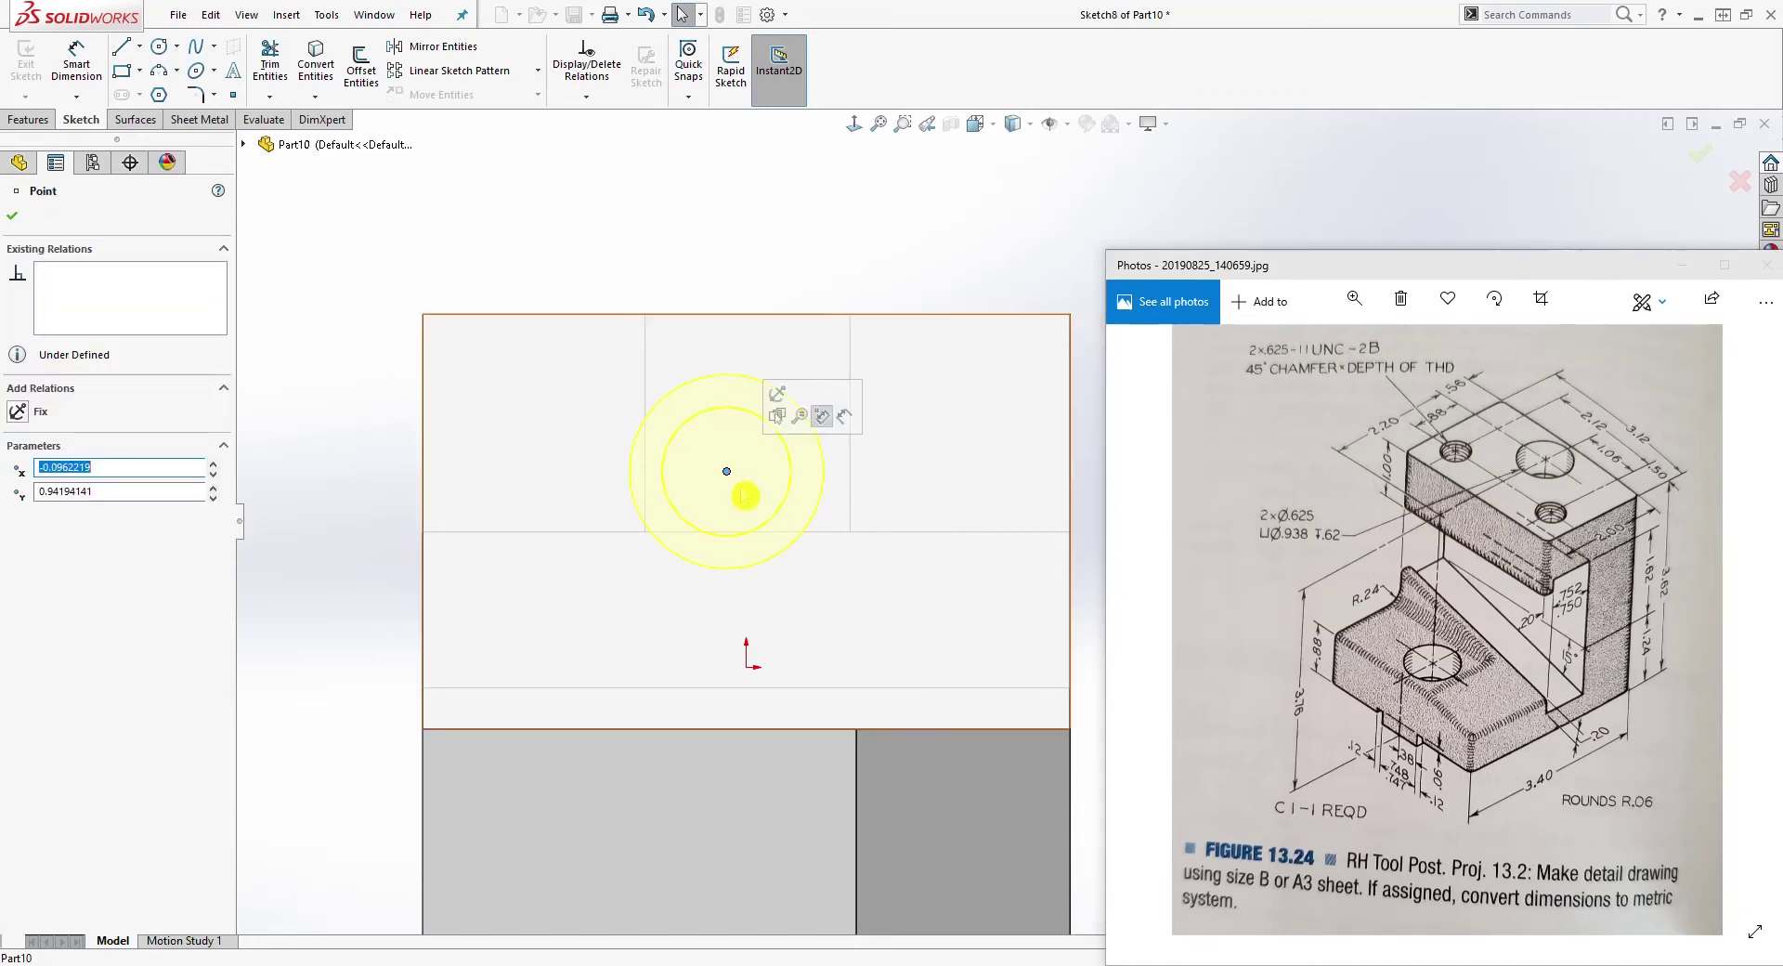
{"action": "left_click", "coordinate": [749, 666], "text": "ctrl"}
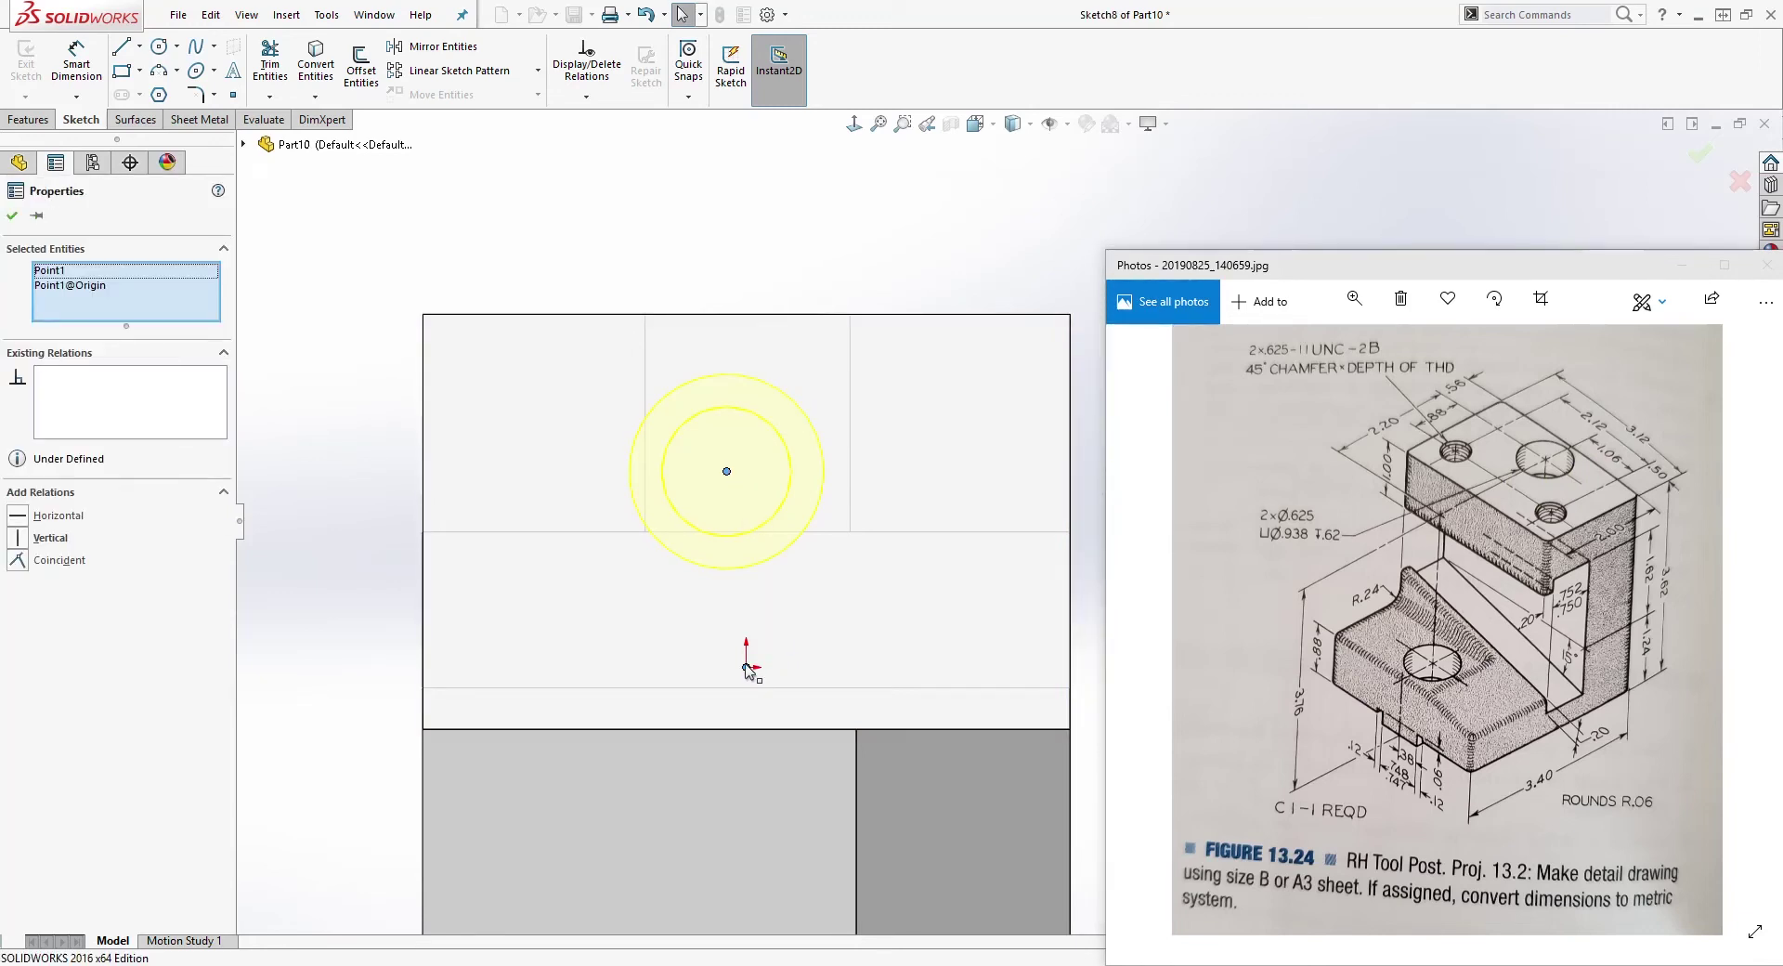
{"action": "left_click", "coordinate": [18, 538]}
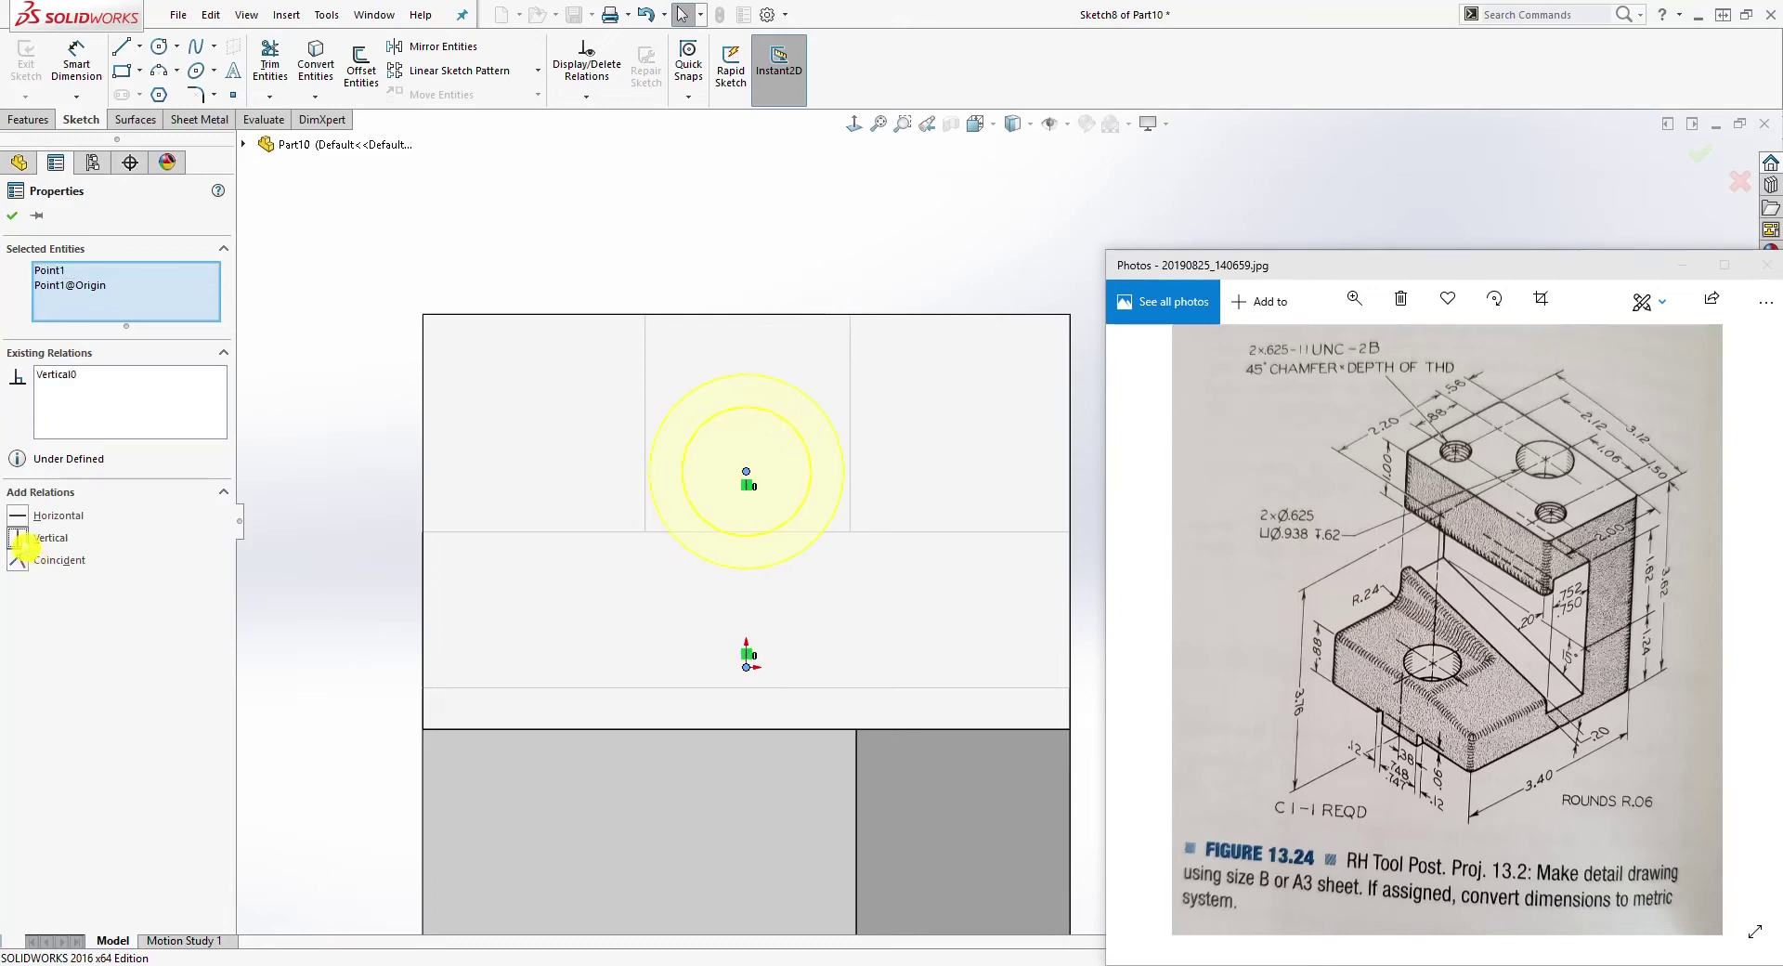
{"action": "key", "text": "Escape"}
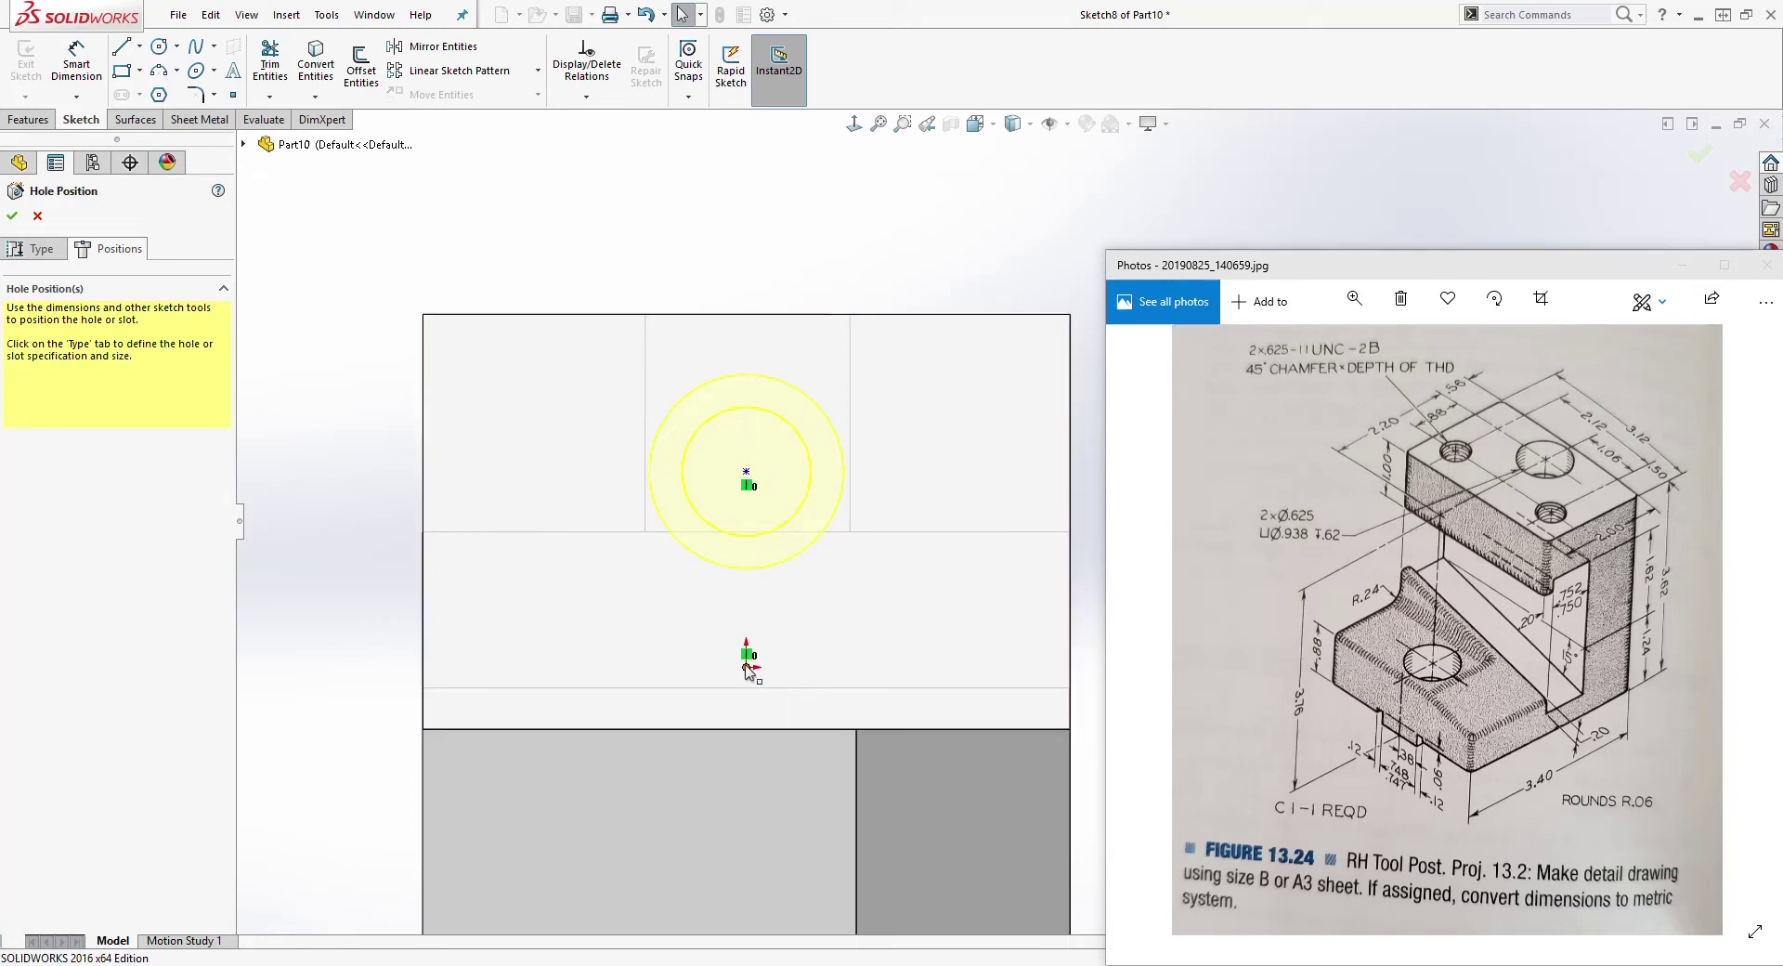
{"action": "left_click", "coordinate": [798, 235]}
Step: Dimension the hole centre .56 from the face's top edge
{"action": "left_click", "coordinate": [80, 63]}
{"action": "left_click", "coordinate": [745, 472]}
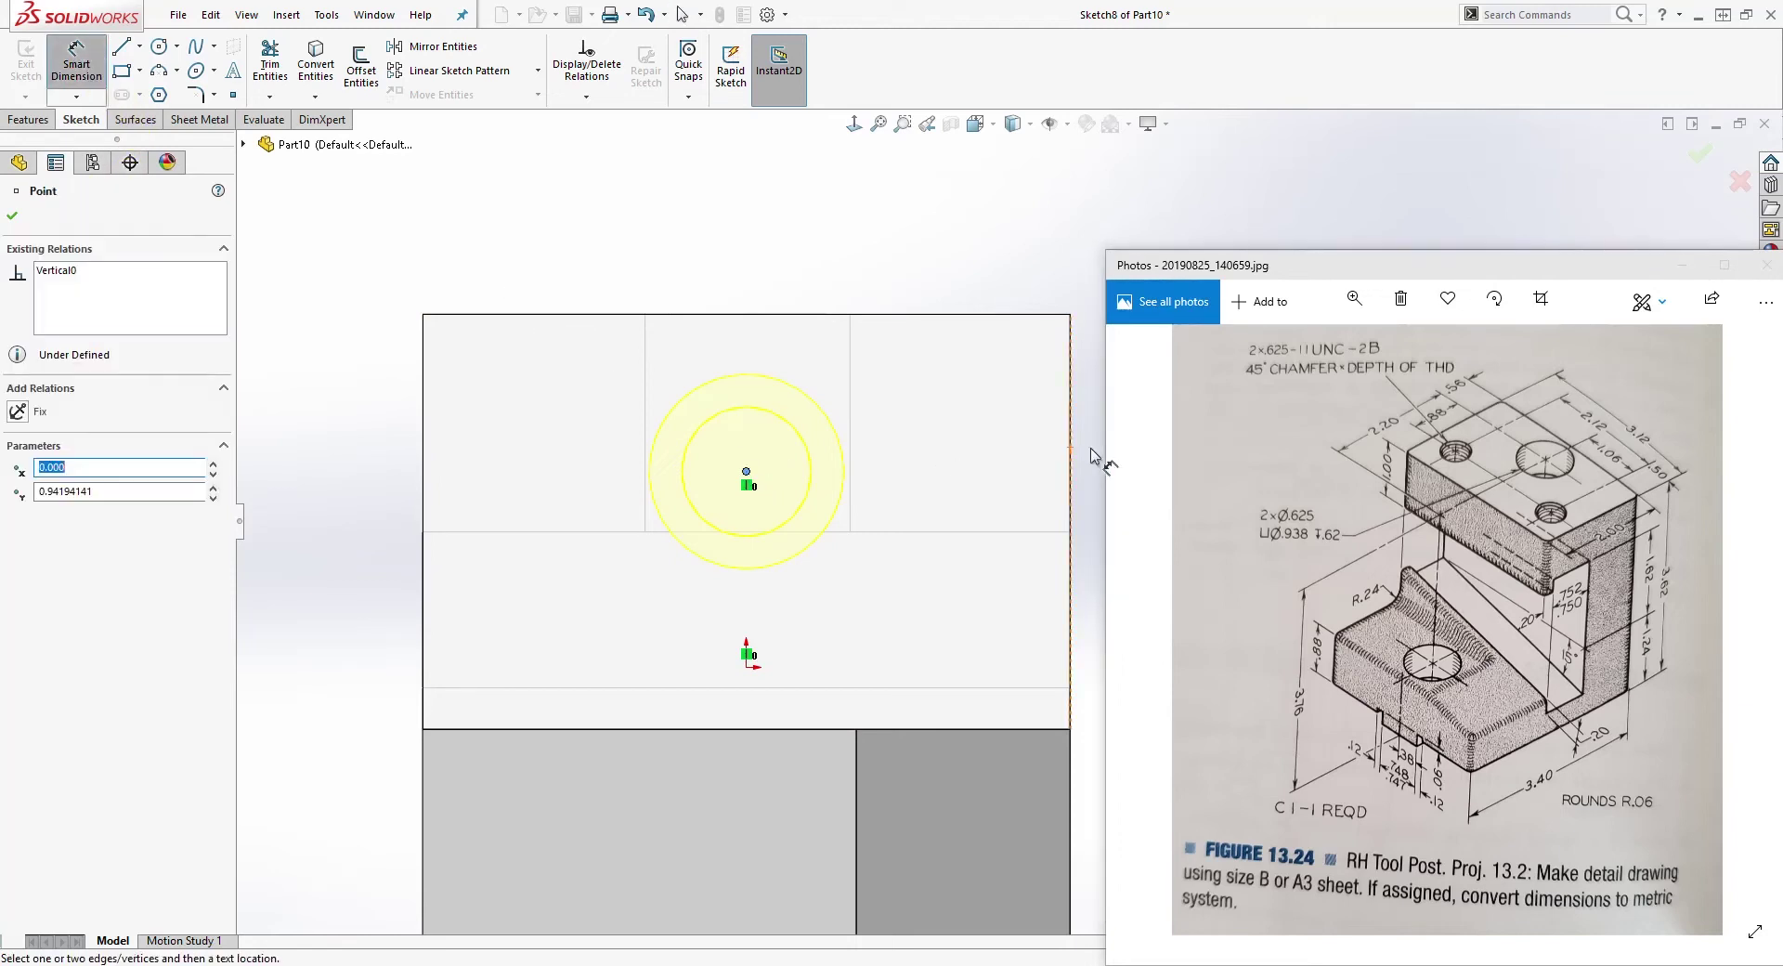
{"action": "left_click", "coordinate": [1070, 473]}
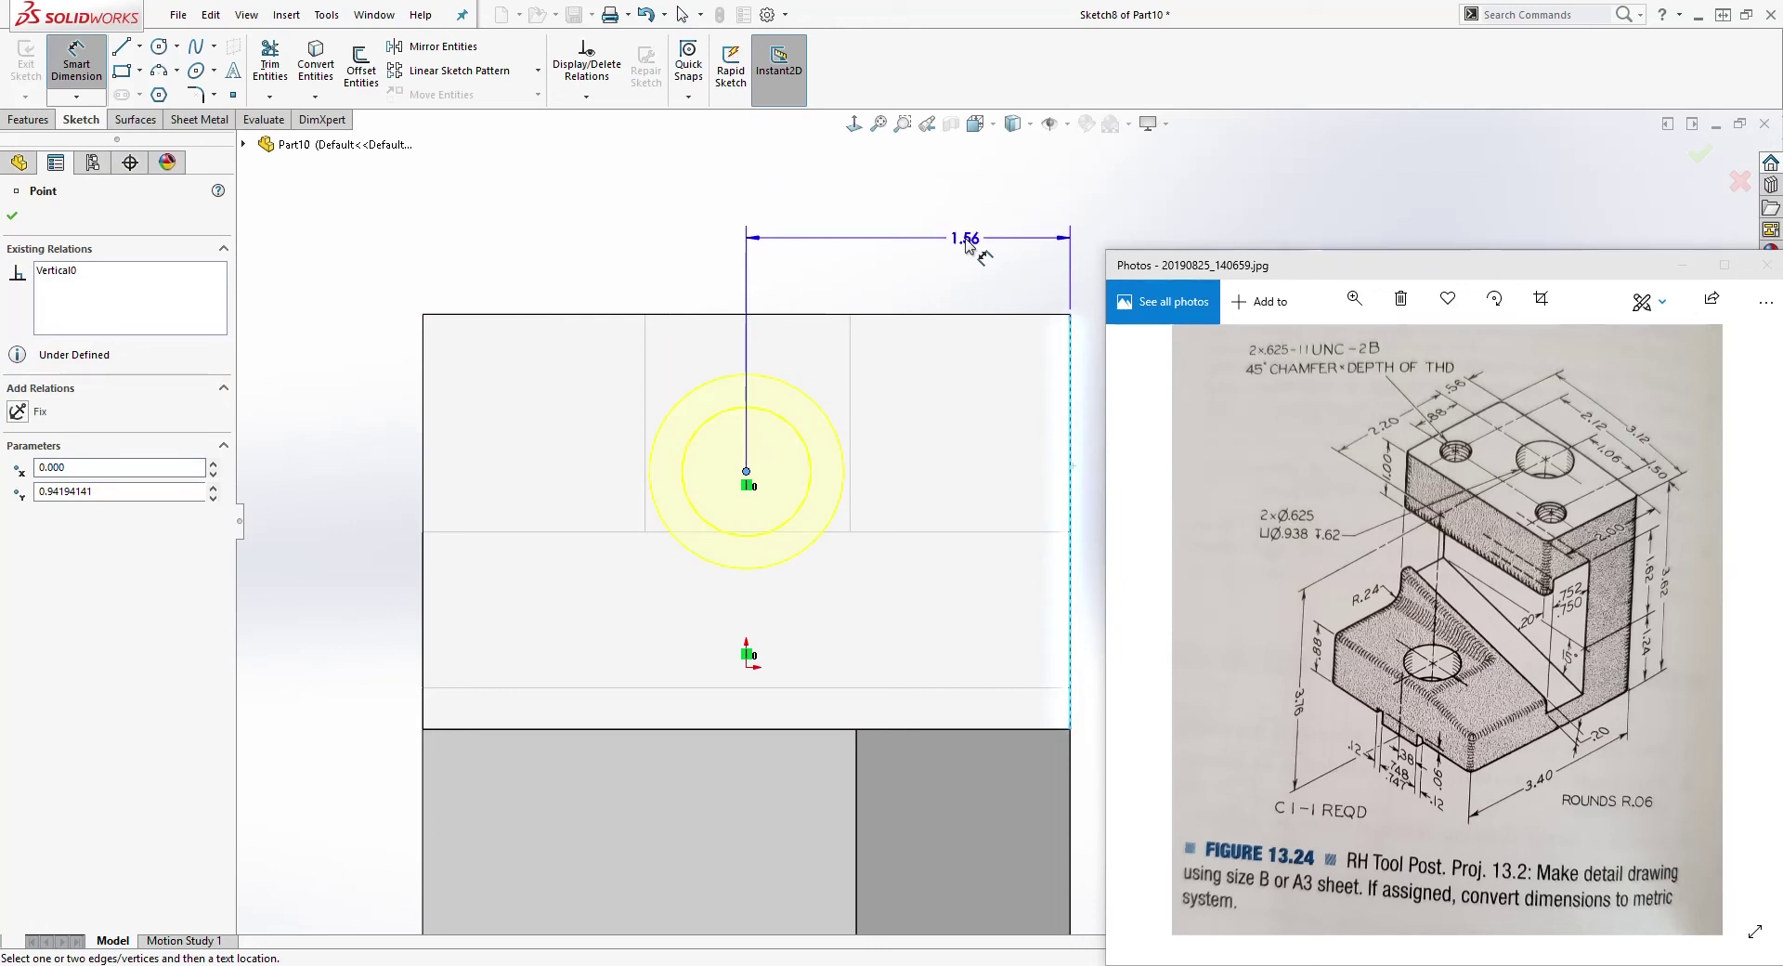
{"action": "key", "text": "Escape"}
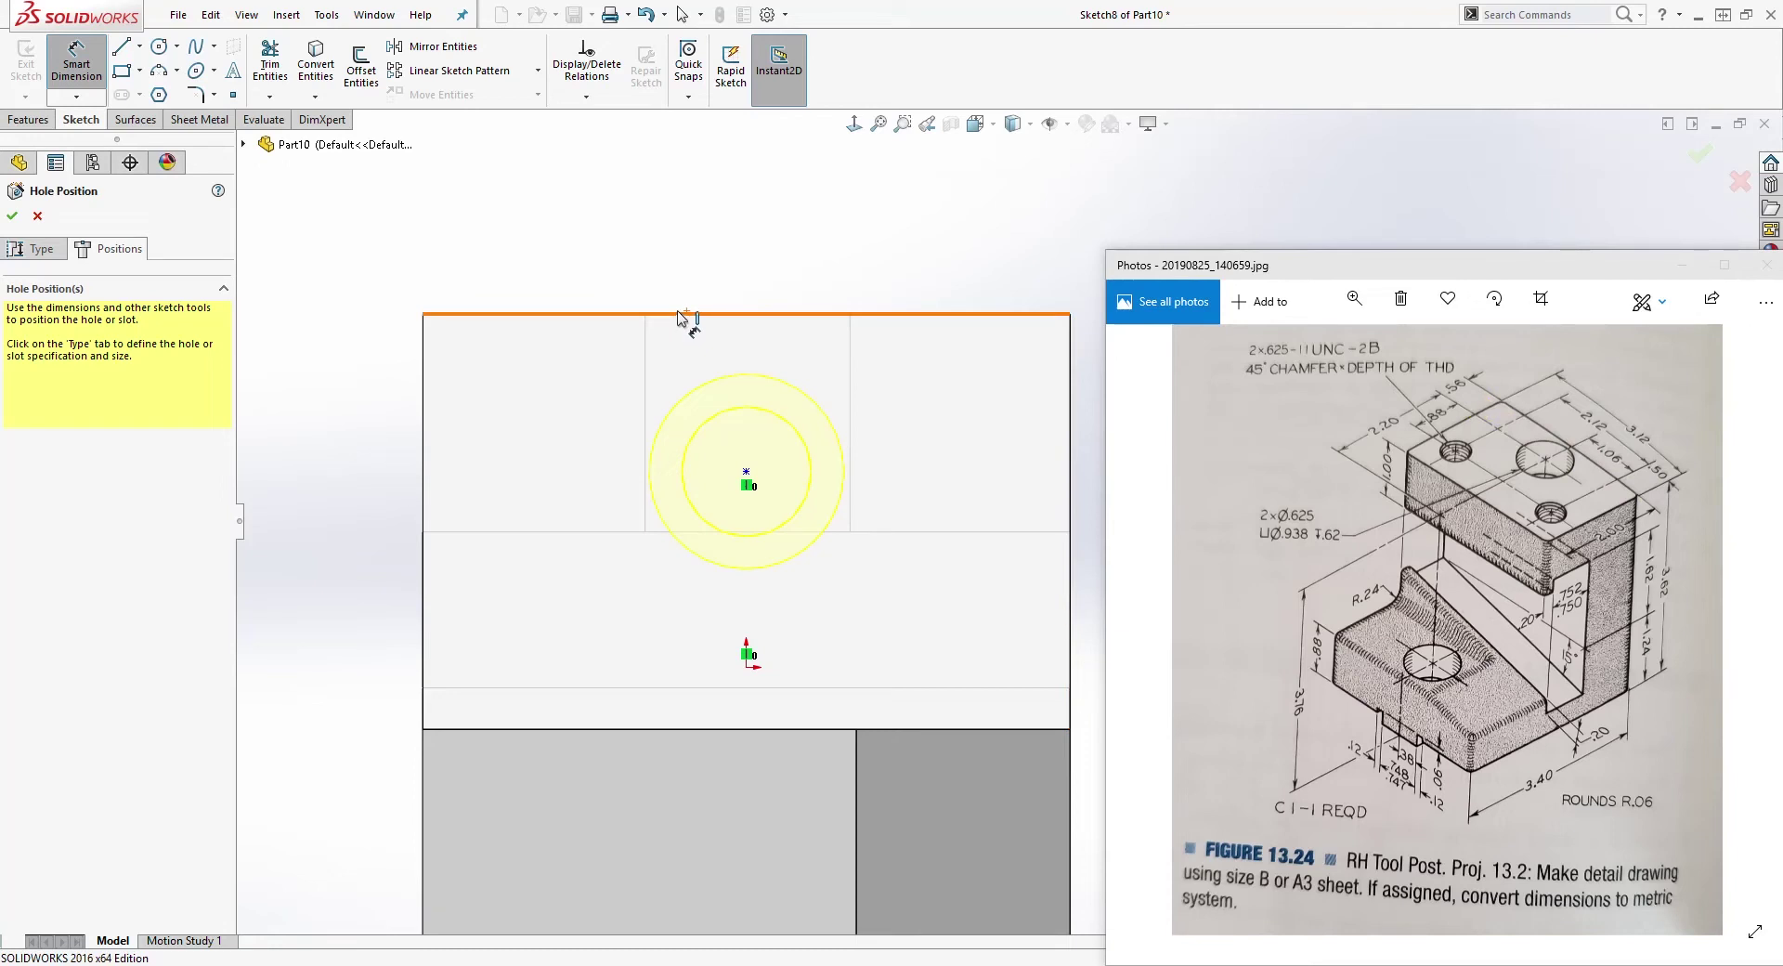
{"action": "left_click", "coordinate": [746, 473]}
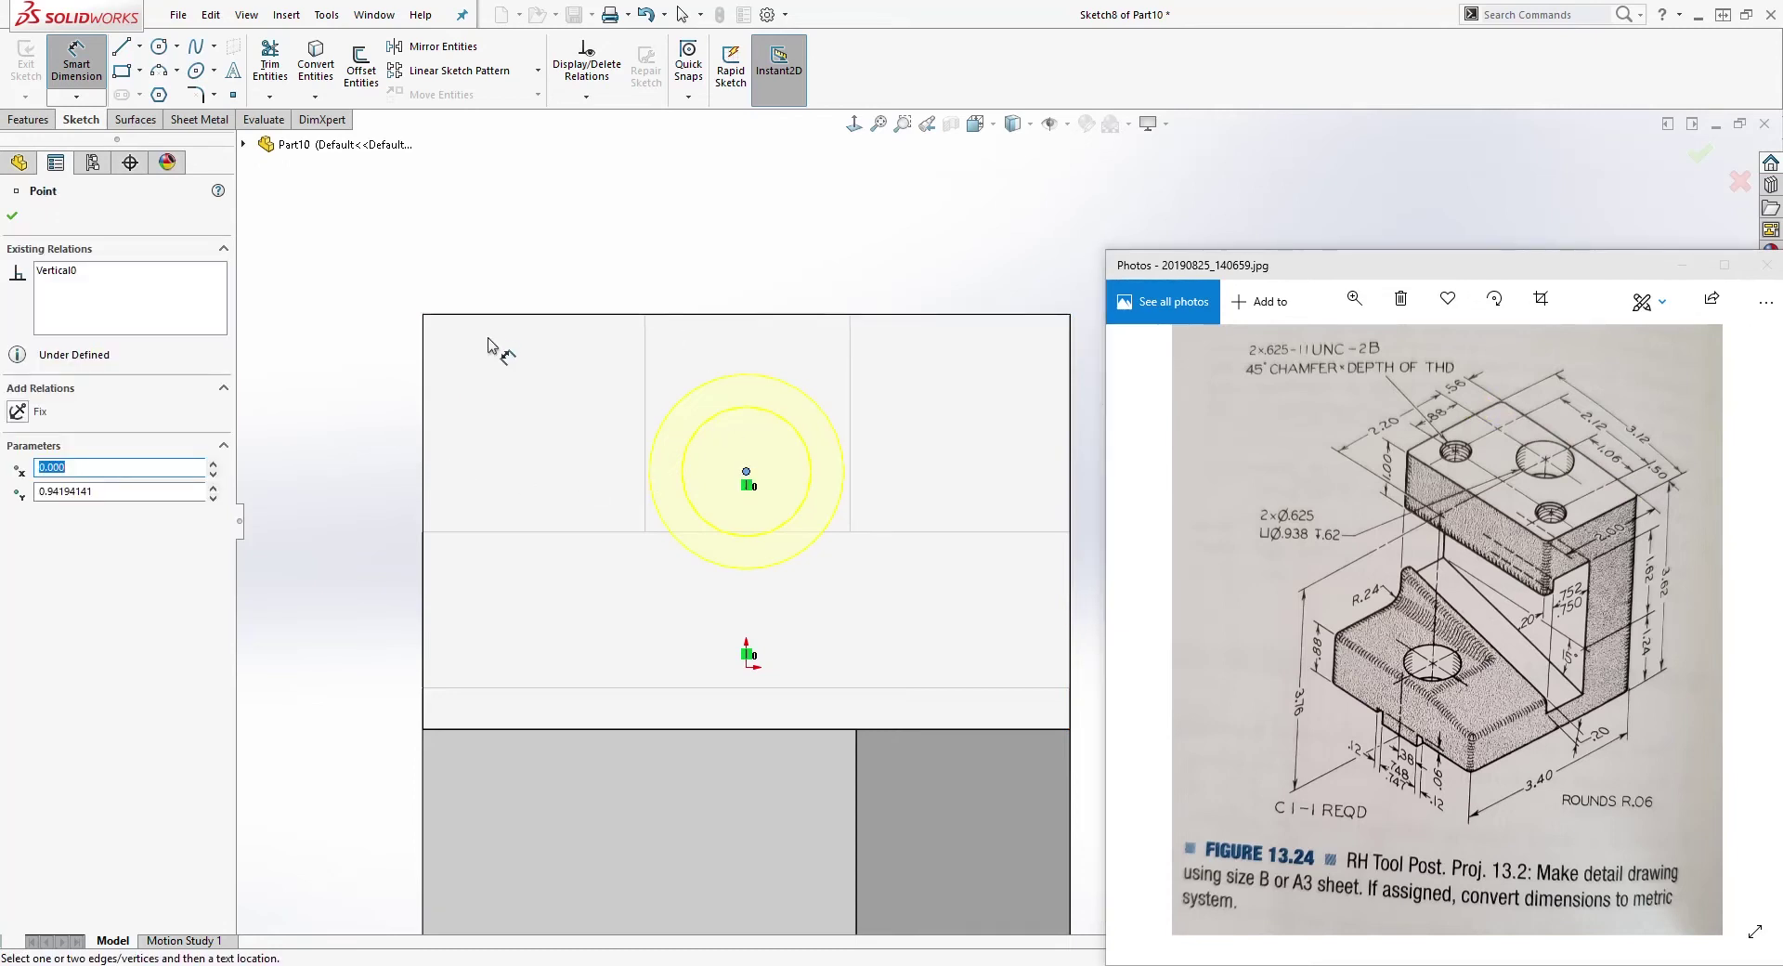
{"action": "left_click", "coordinate": [506, 315]}
{"action": "left_click", "coordinate": [371, 367]}
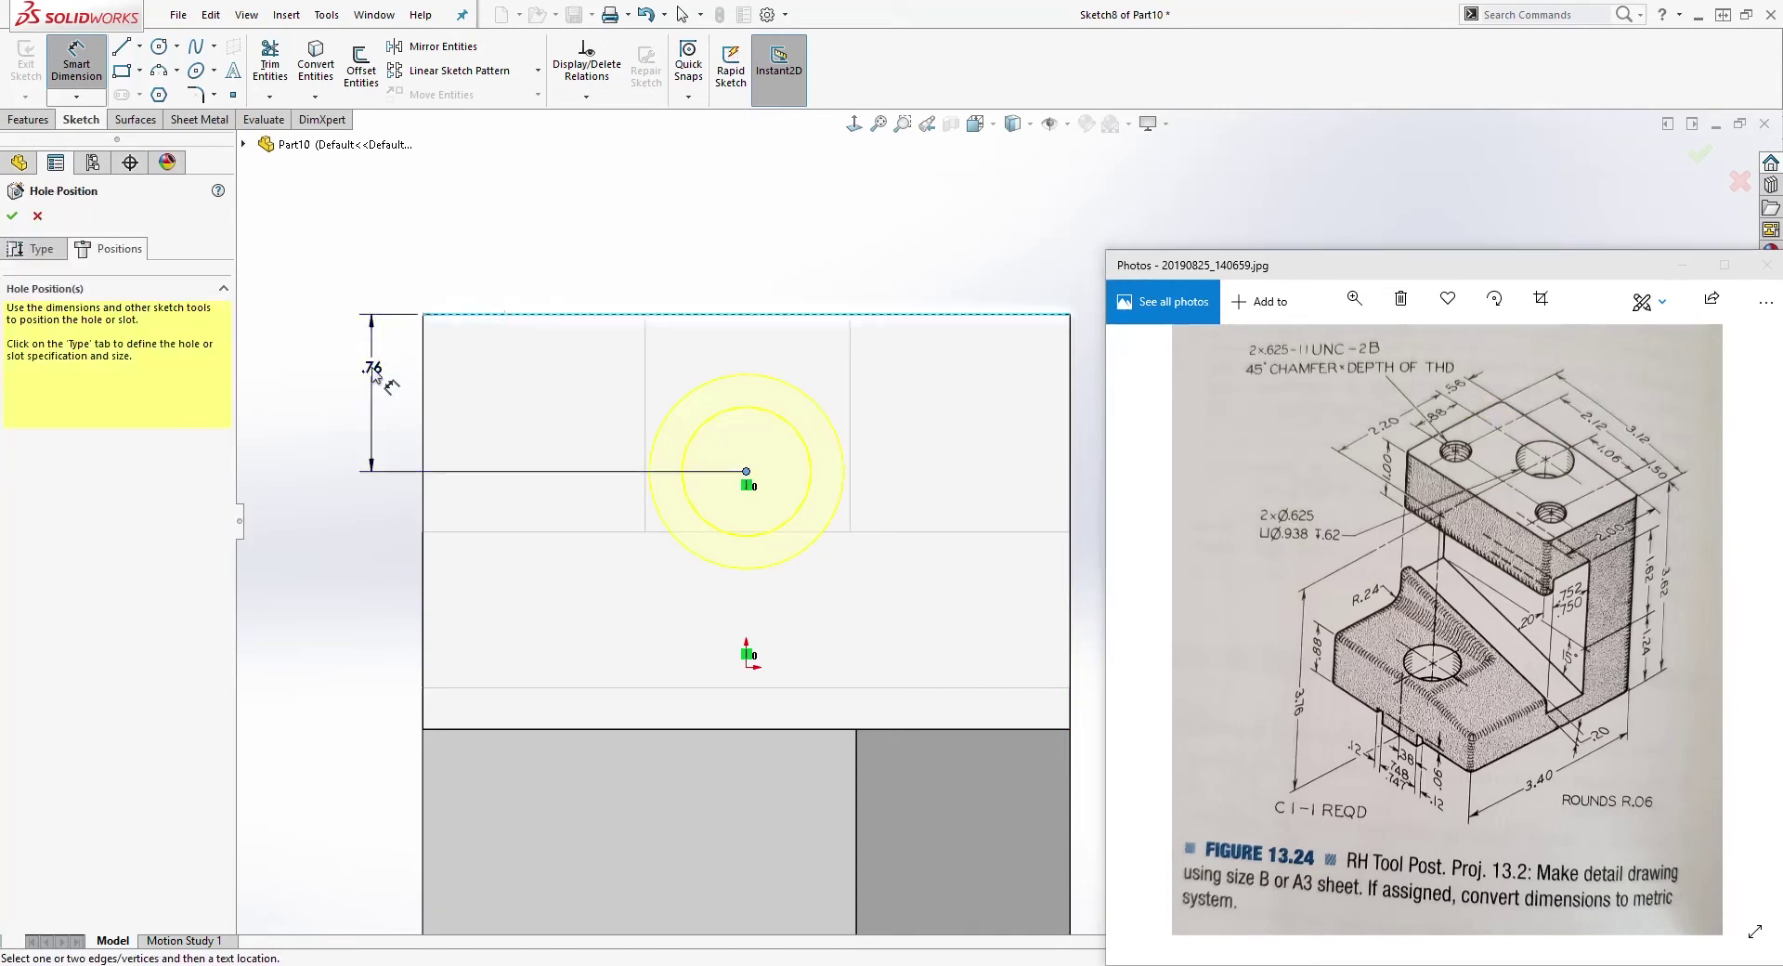
{"action": "type", "text": ".5"}
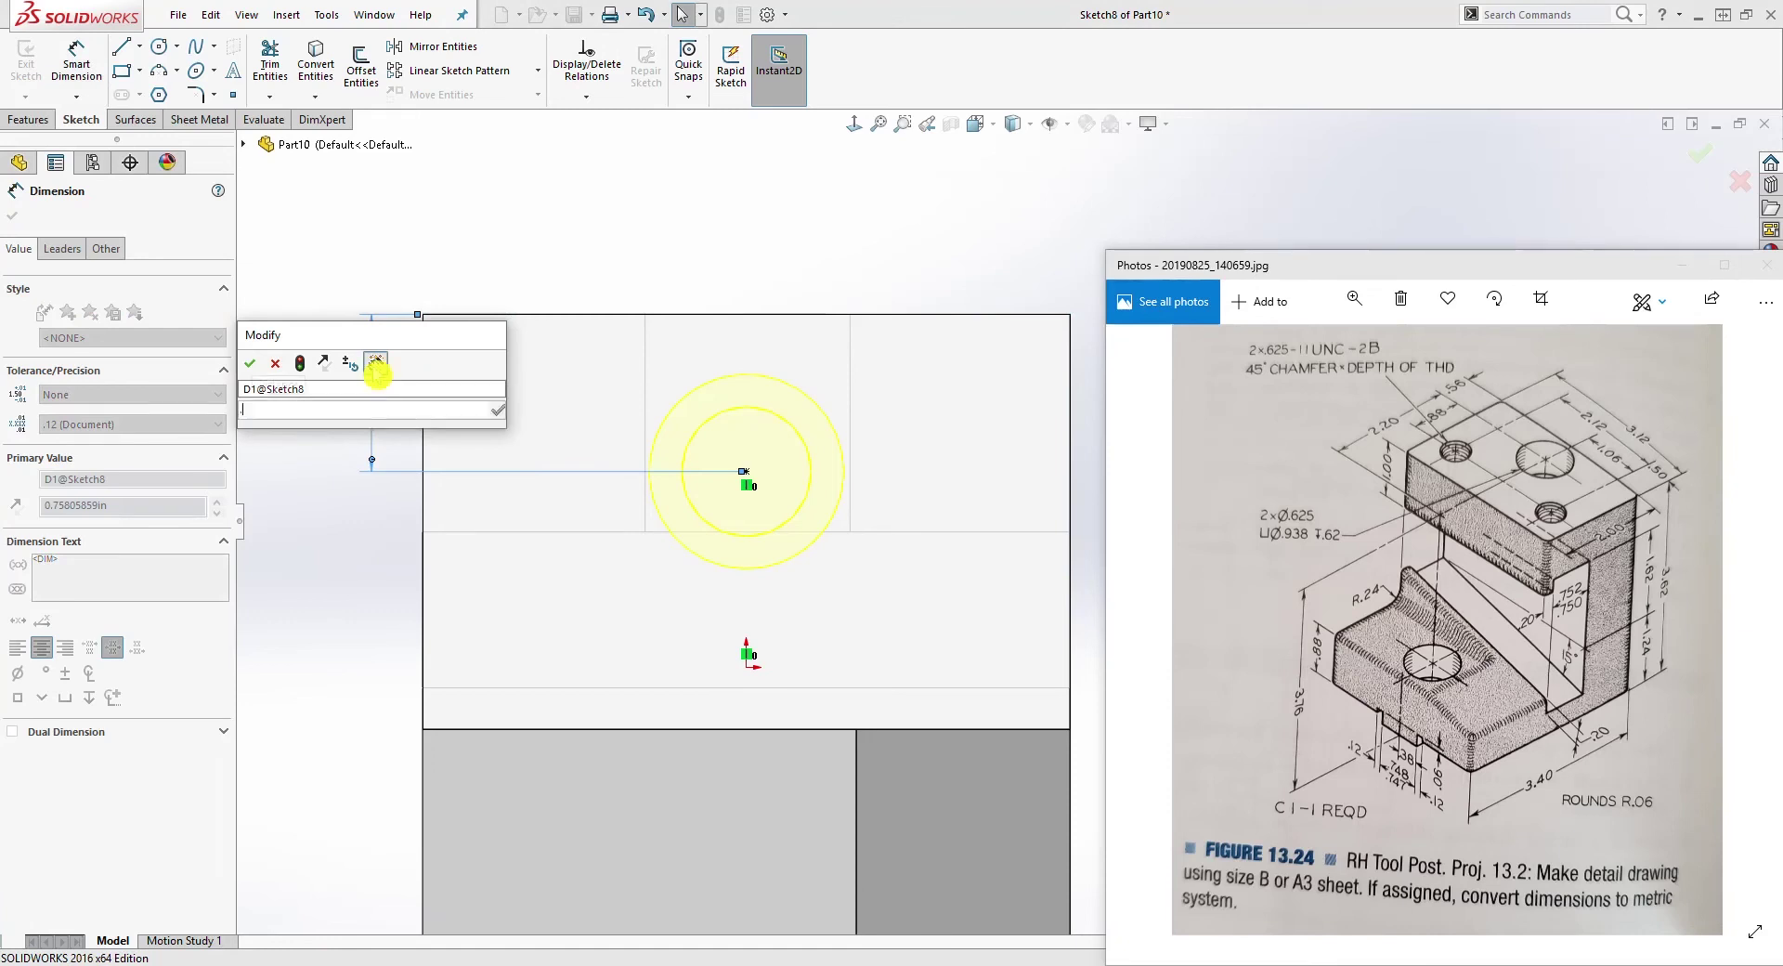
{"action": "type", "text": "6"}
{"action": "key", "text": "Return"}
{"action": "key", "text": "Escape"}
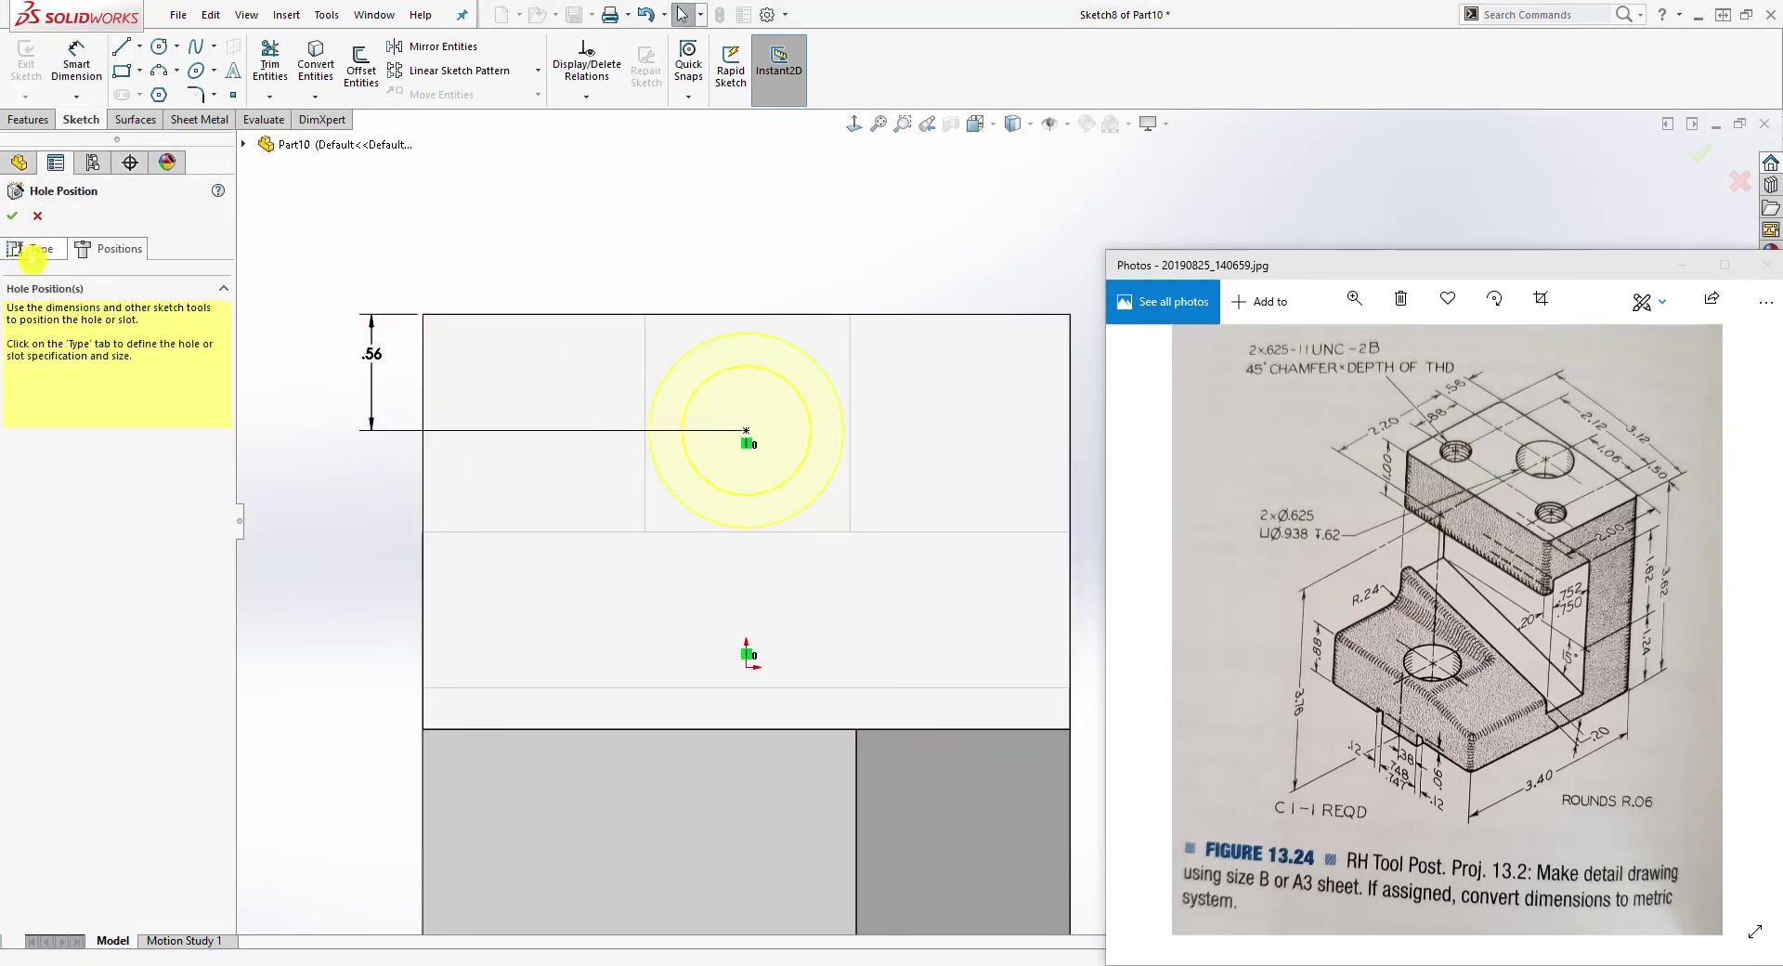
Step: Check the counterbore's custom sizes (0.6250, 0.9380, 0.6200 in) against the drawing's hole callout
{"action": "left_click", "coordinate": [28, 249]}
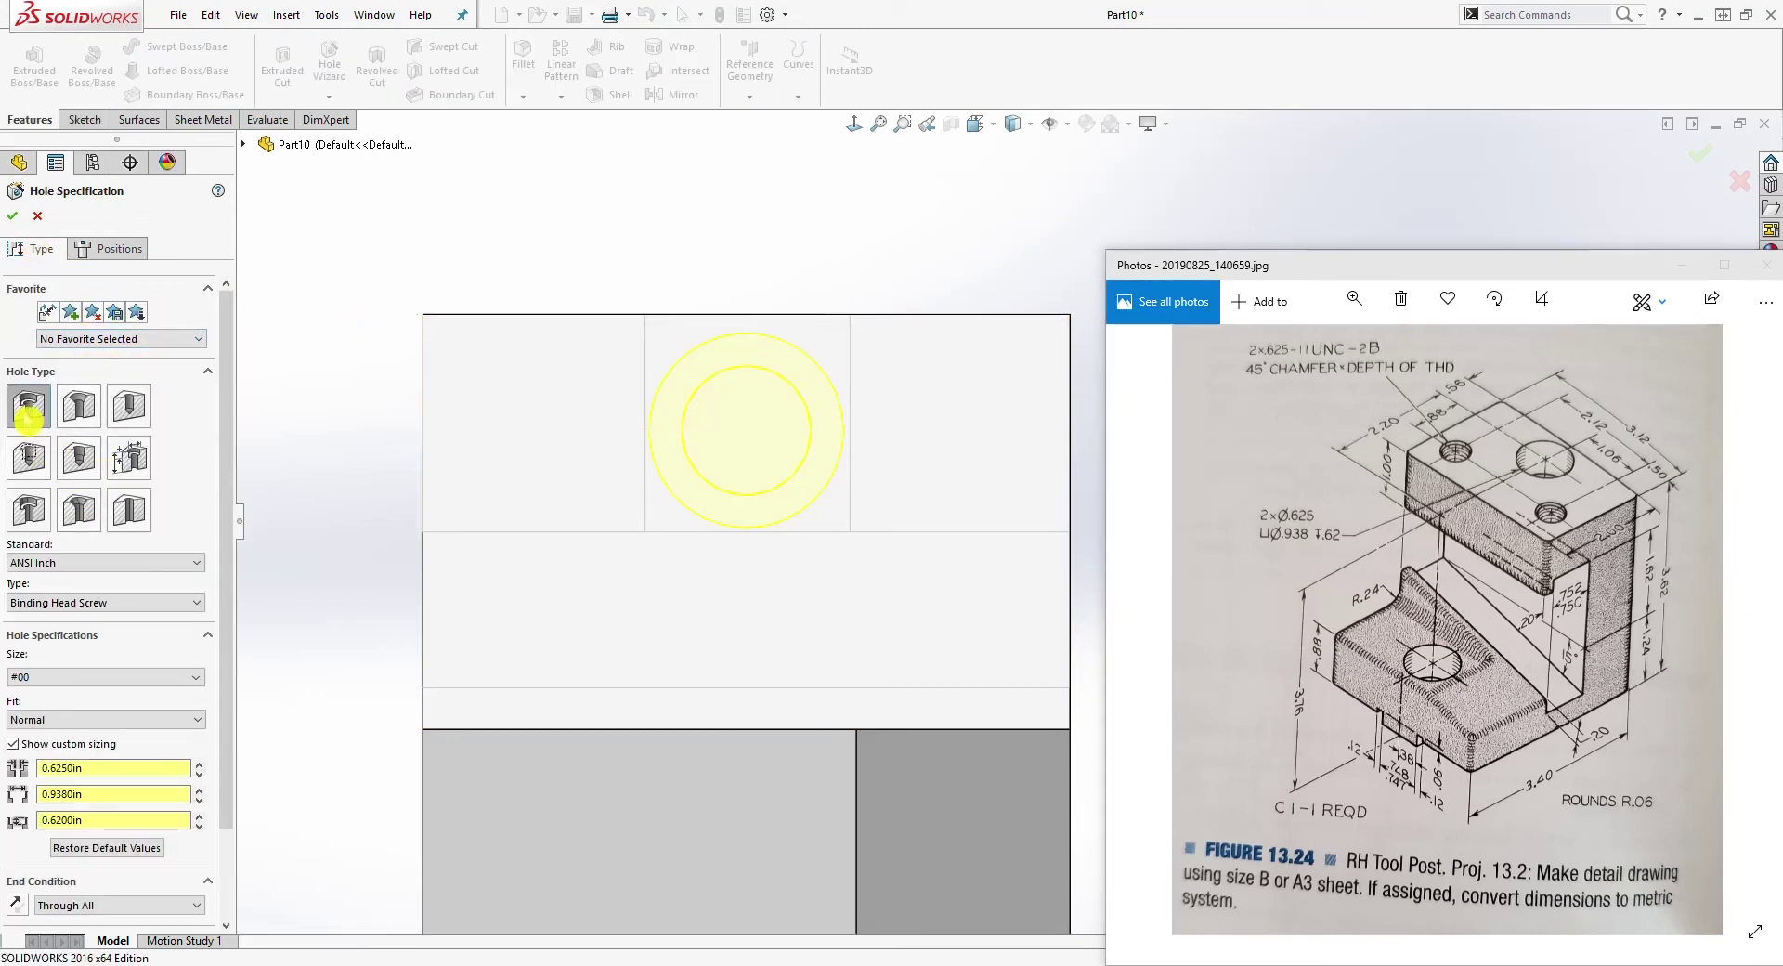
{"action": "left_click_drag", "start_coordinate": [228, 553], "coordinate": [209, 650]}
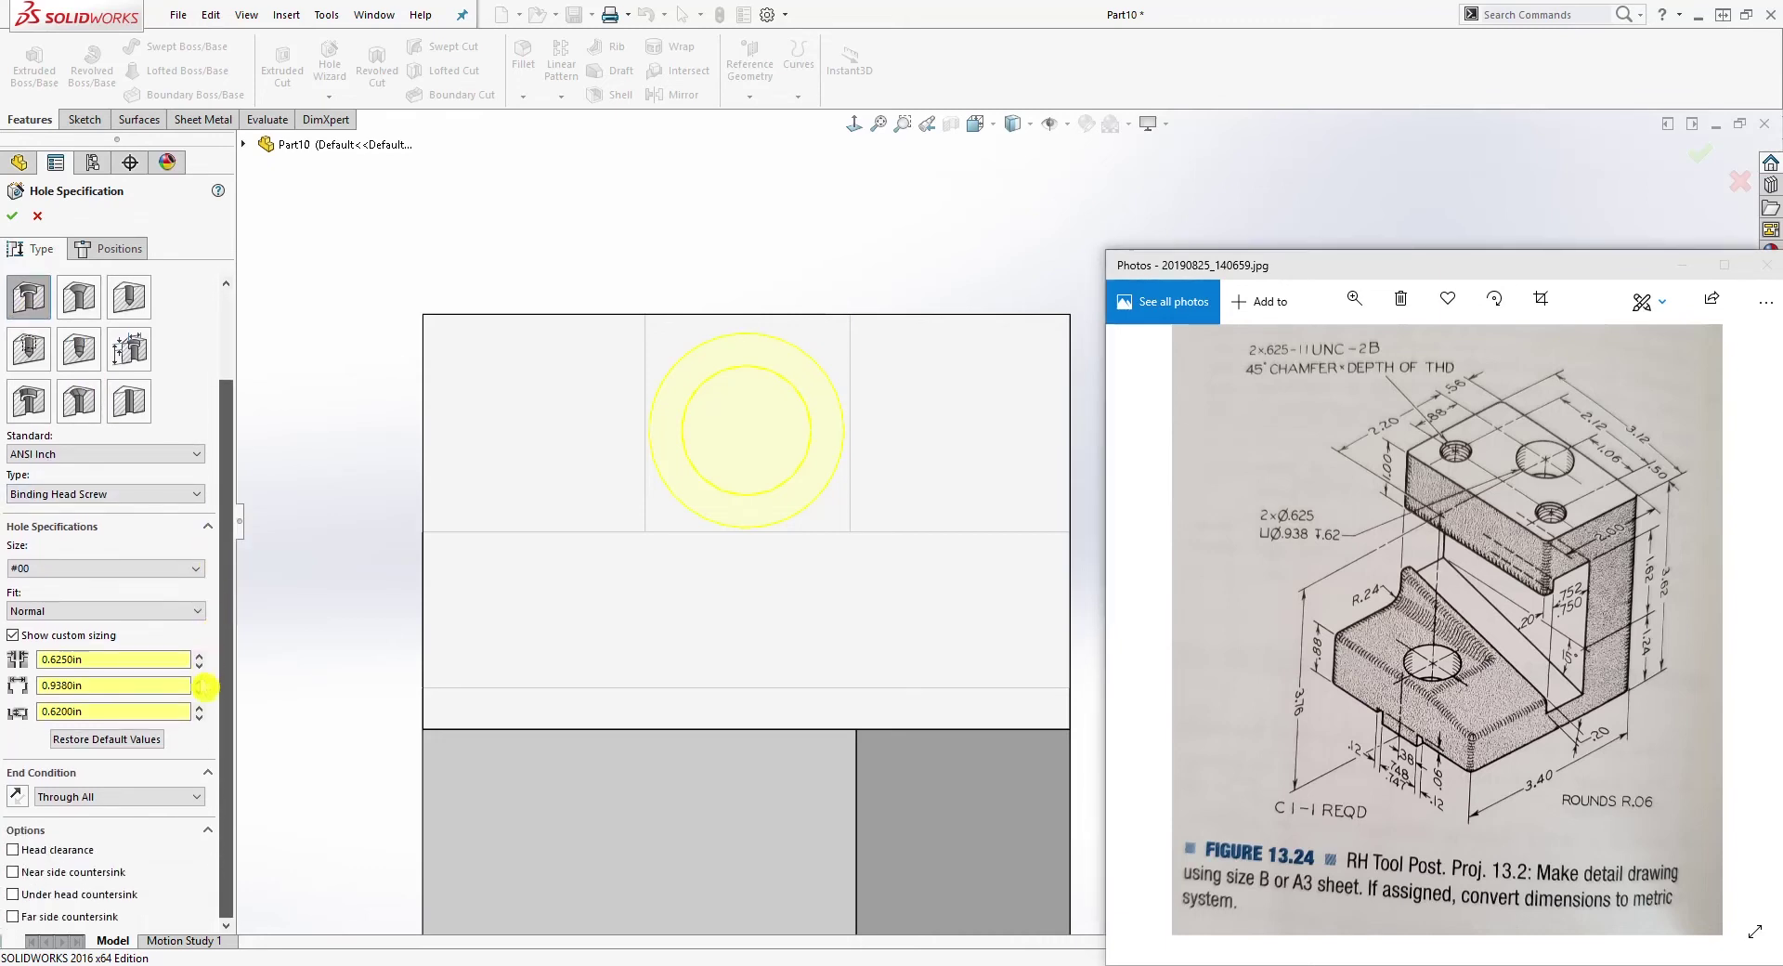
{"action": "left_click", "coordinate": [51, 682]}
{"action": "left_click", "coordinate": [1483, 410]}
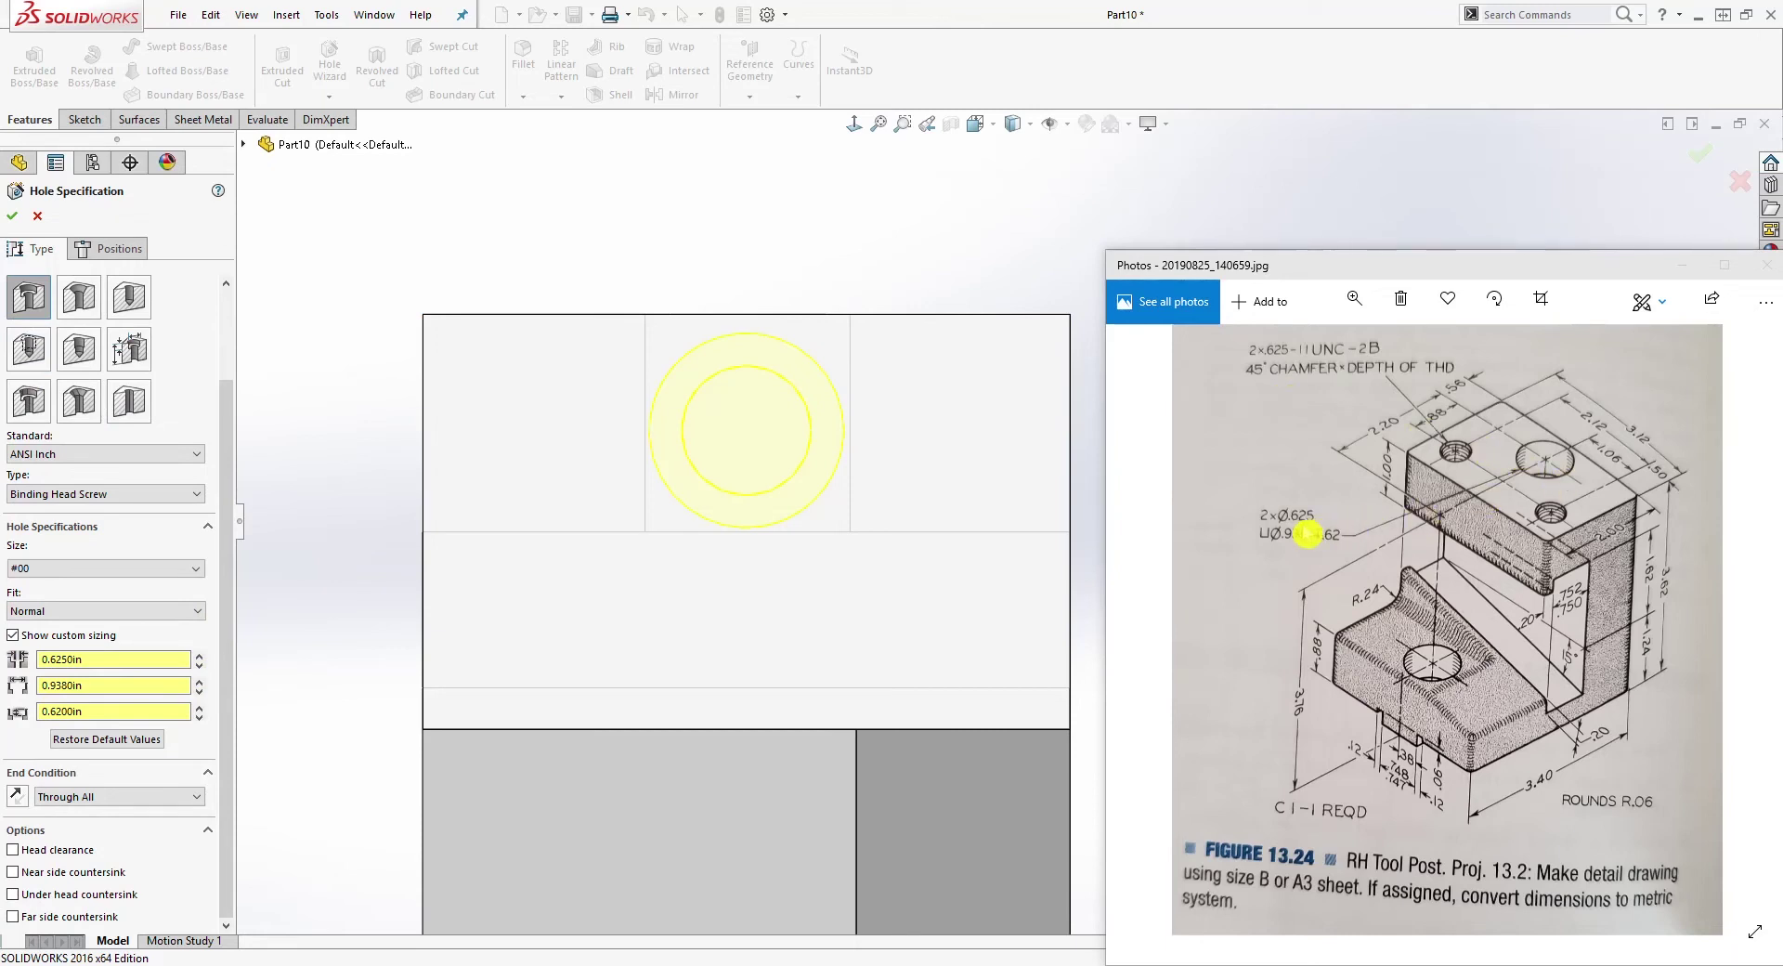
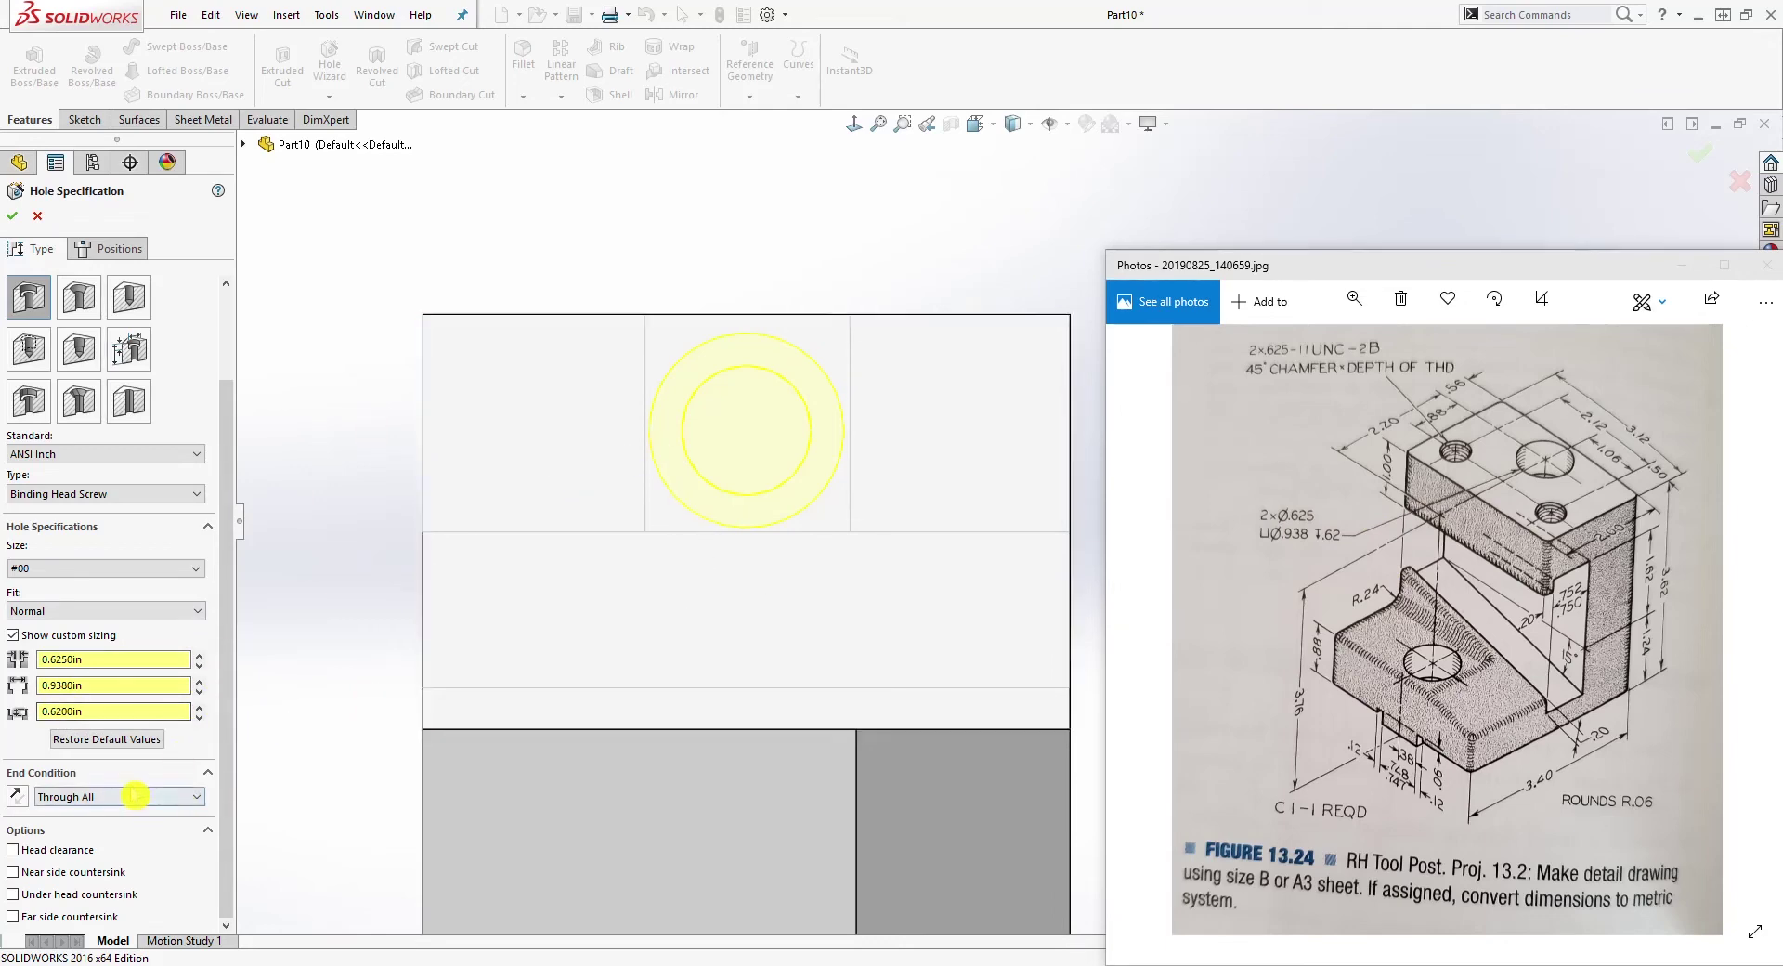
Step: Accept the 0.625 in through-all counterbore (0.938 in, 0.62 in deep) and inspect the result
{"action": "middle_click_drag", "start_coordinate": [703, 446], "coordinate": [803, 552]}
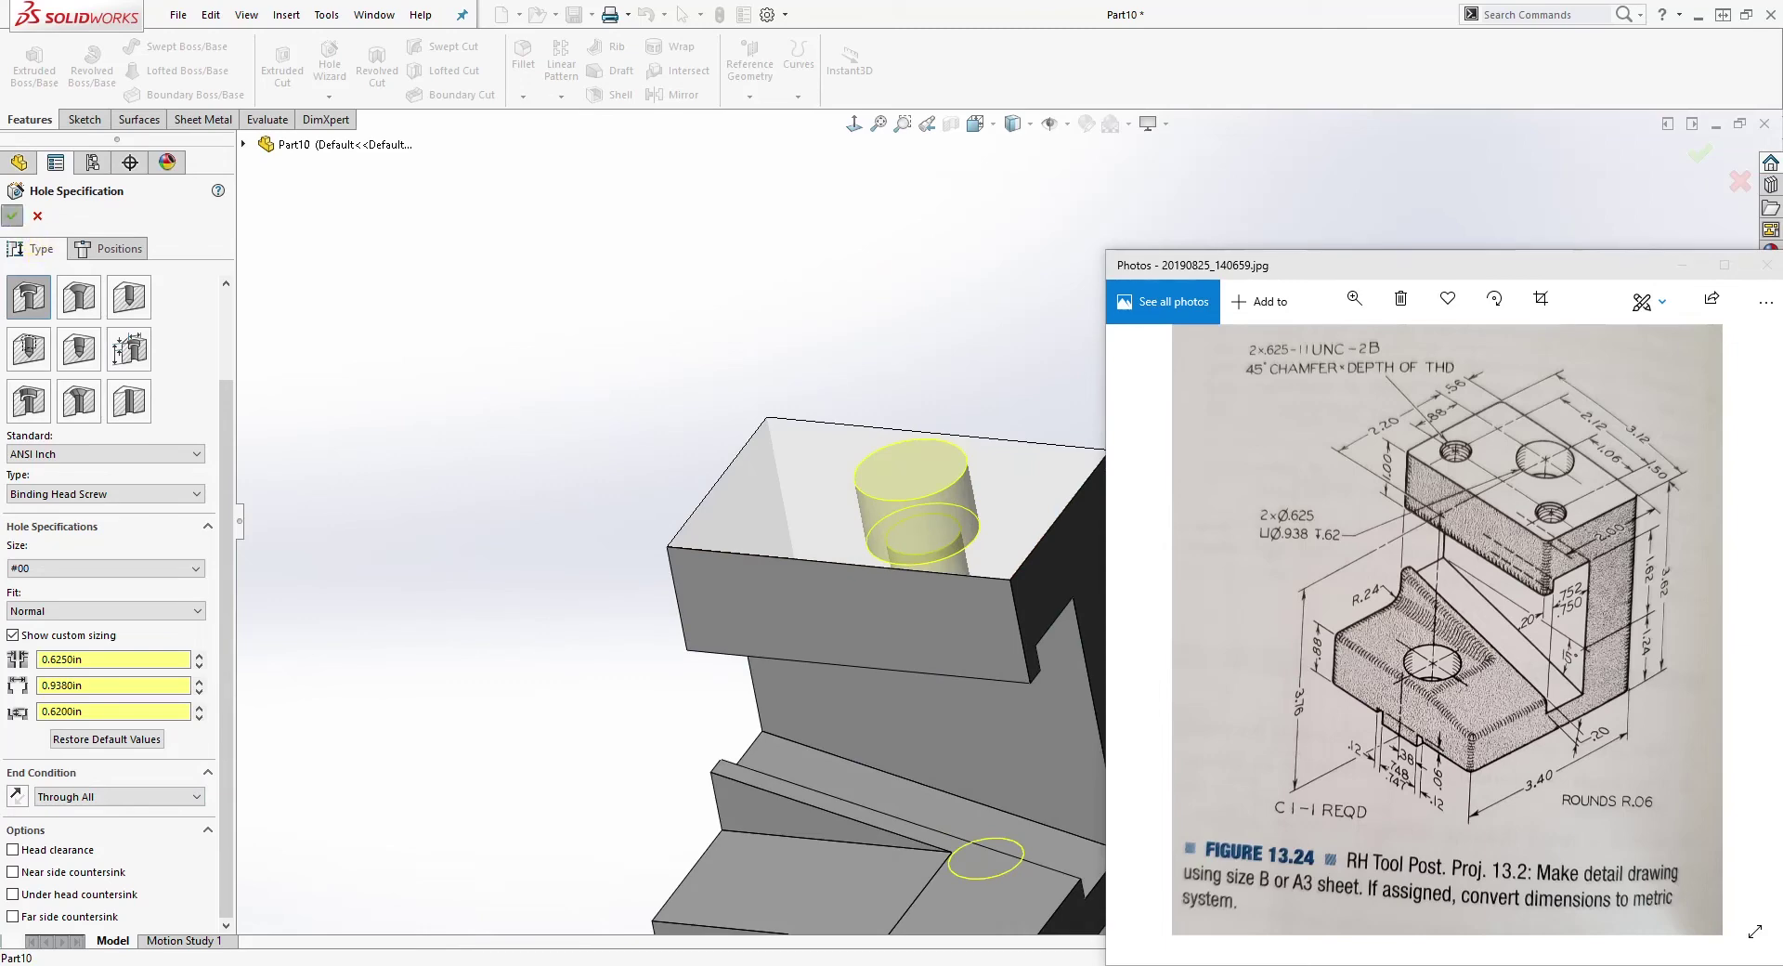
{"action": "key", "text": "Return"}
{"action": "middle_click_drag", "start_coordinate": [641, 462], "coordinate": [848, 604]}
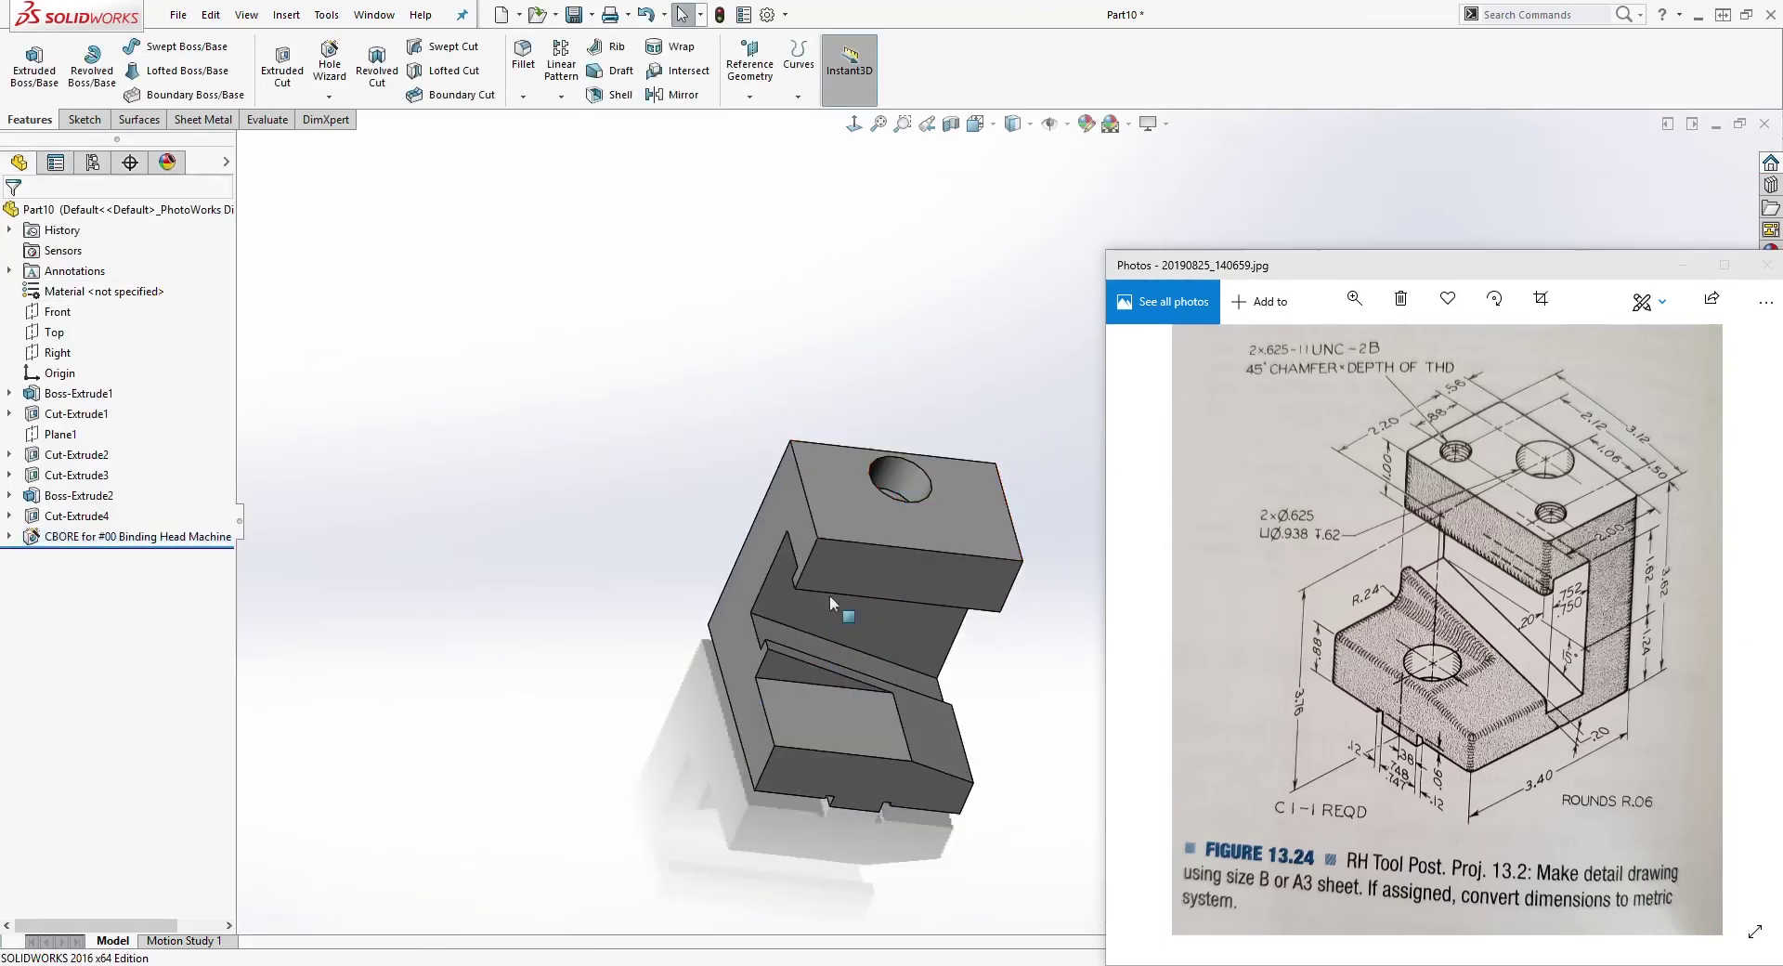
{"action": "scroll", "coordinate": [957, 681], "scroll_direction": "down", "scroll_amount": 3}
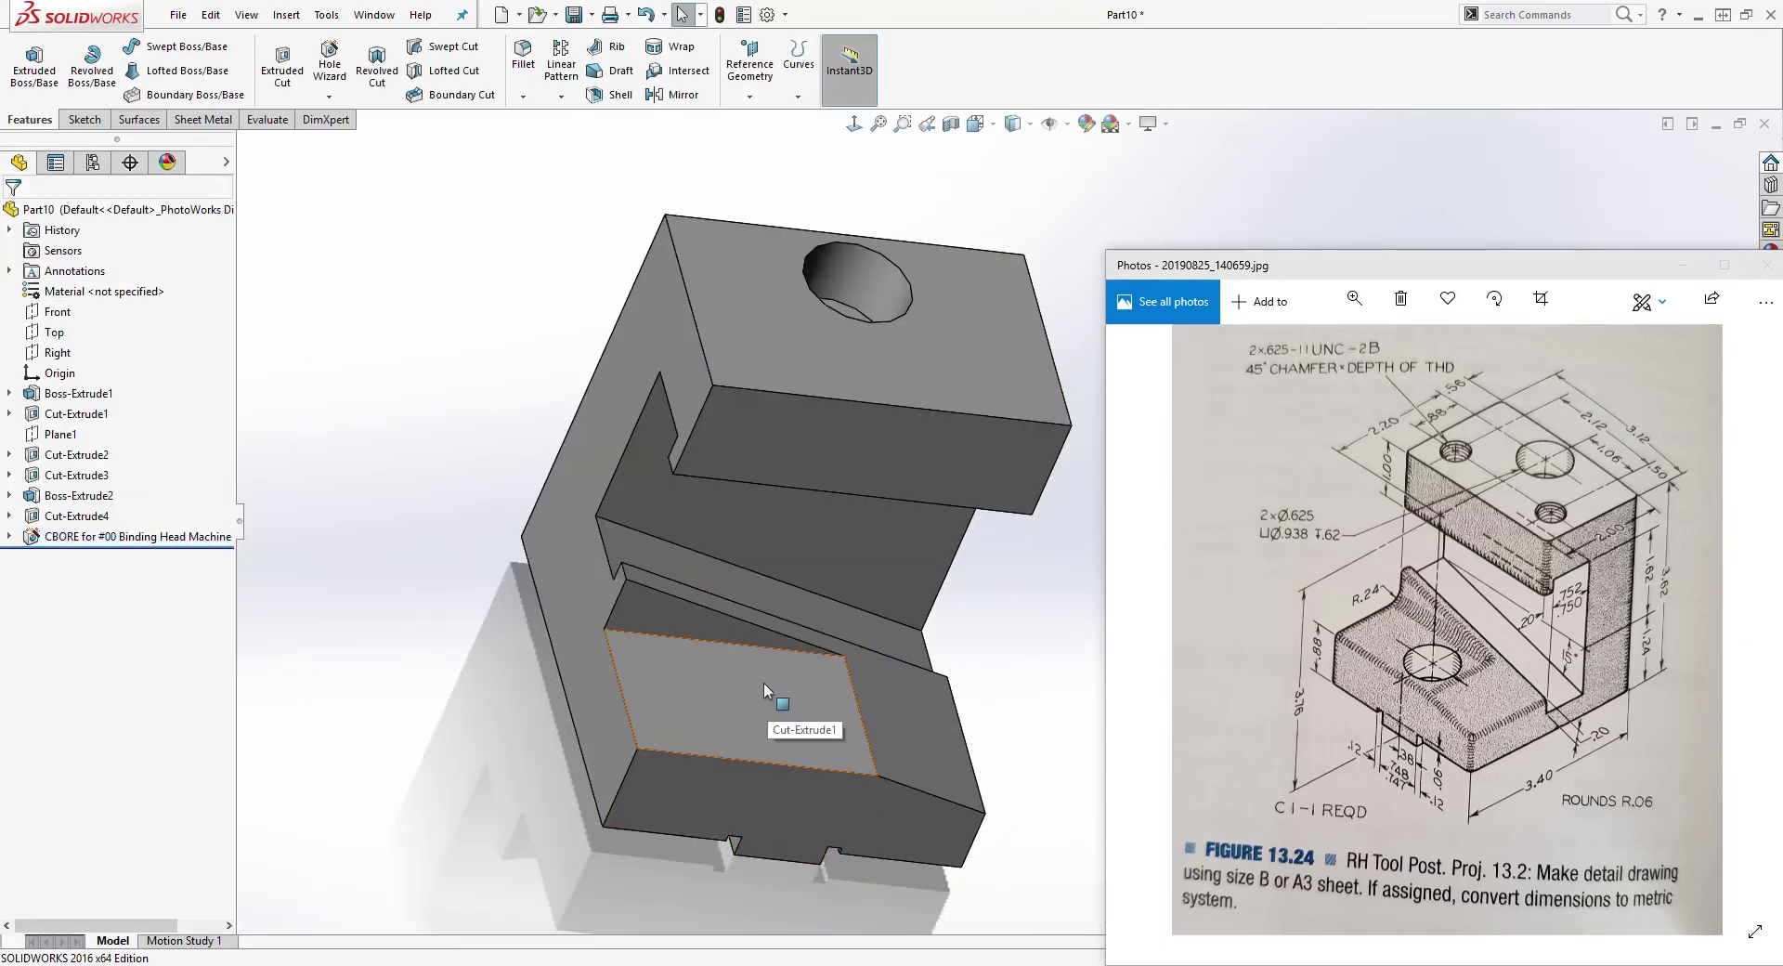
{"action": "middle_click_drag", "start_coordinate": [763, 682], "coordinate": [696, 709]}
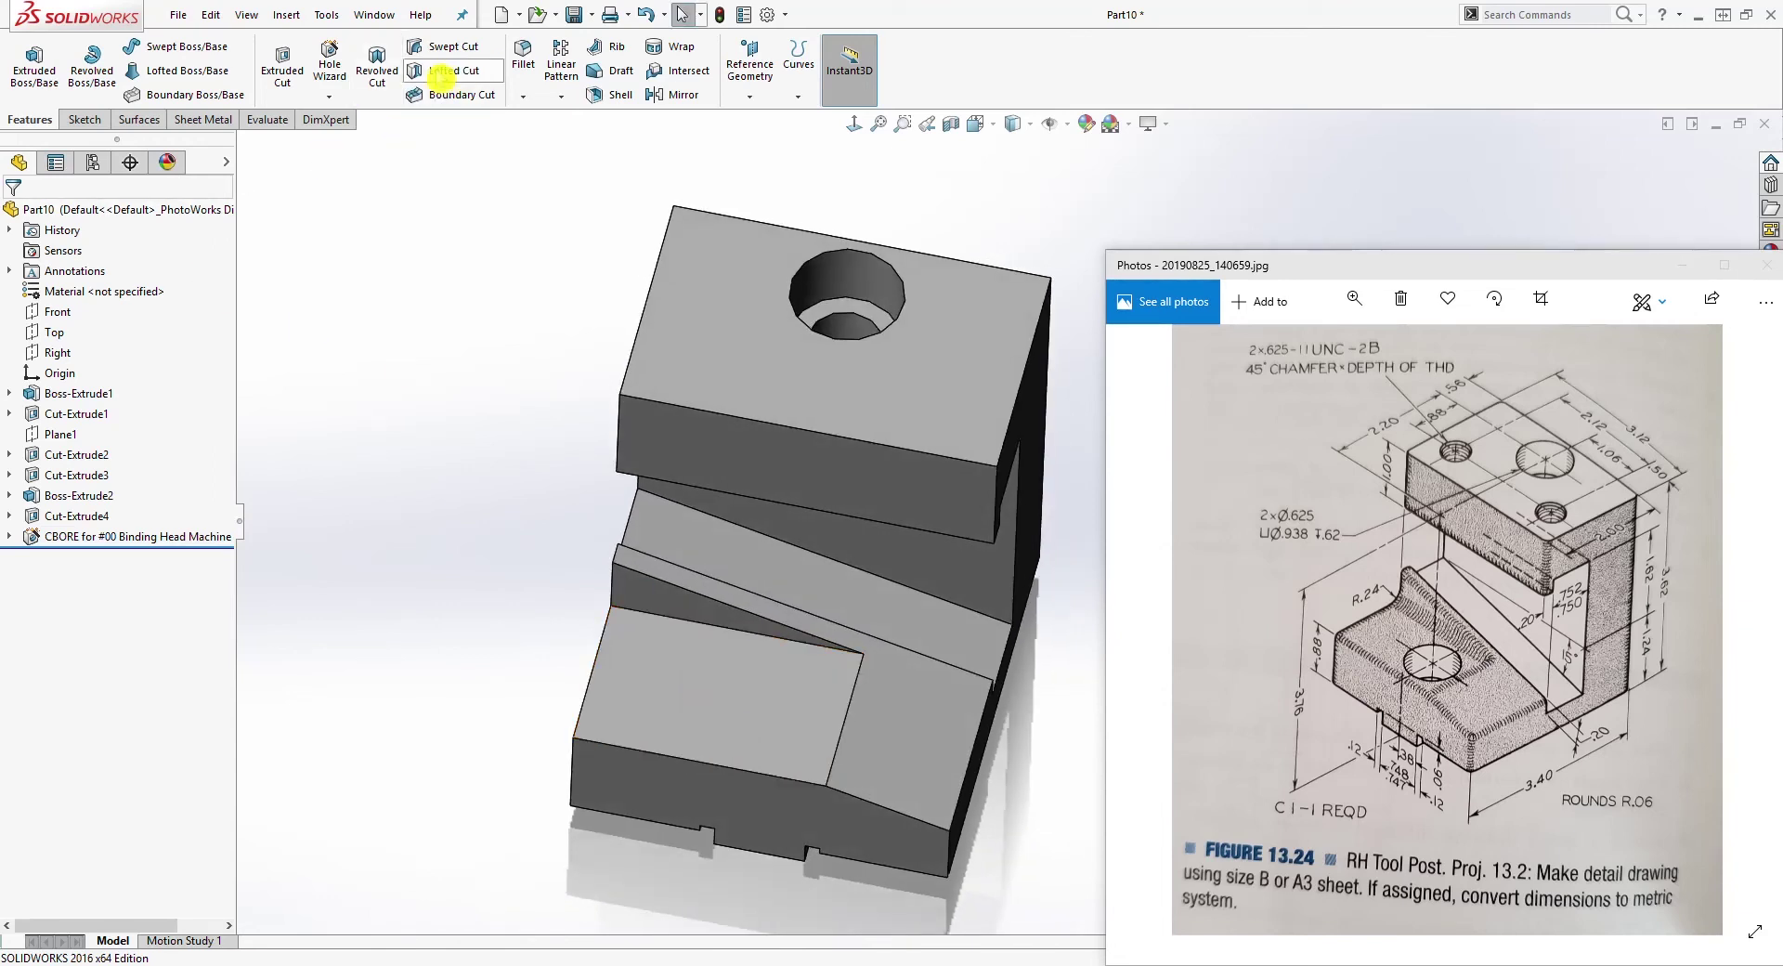
Step: Start a second Hole Wizard counterbore and place its centre point on the lower sloped face
{"action": "left_click", "coordinate": [329, 63]}
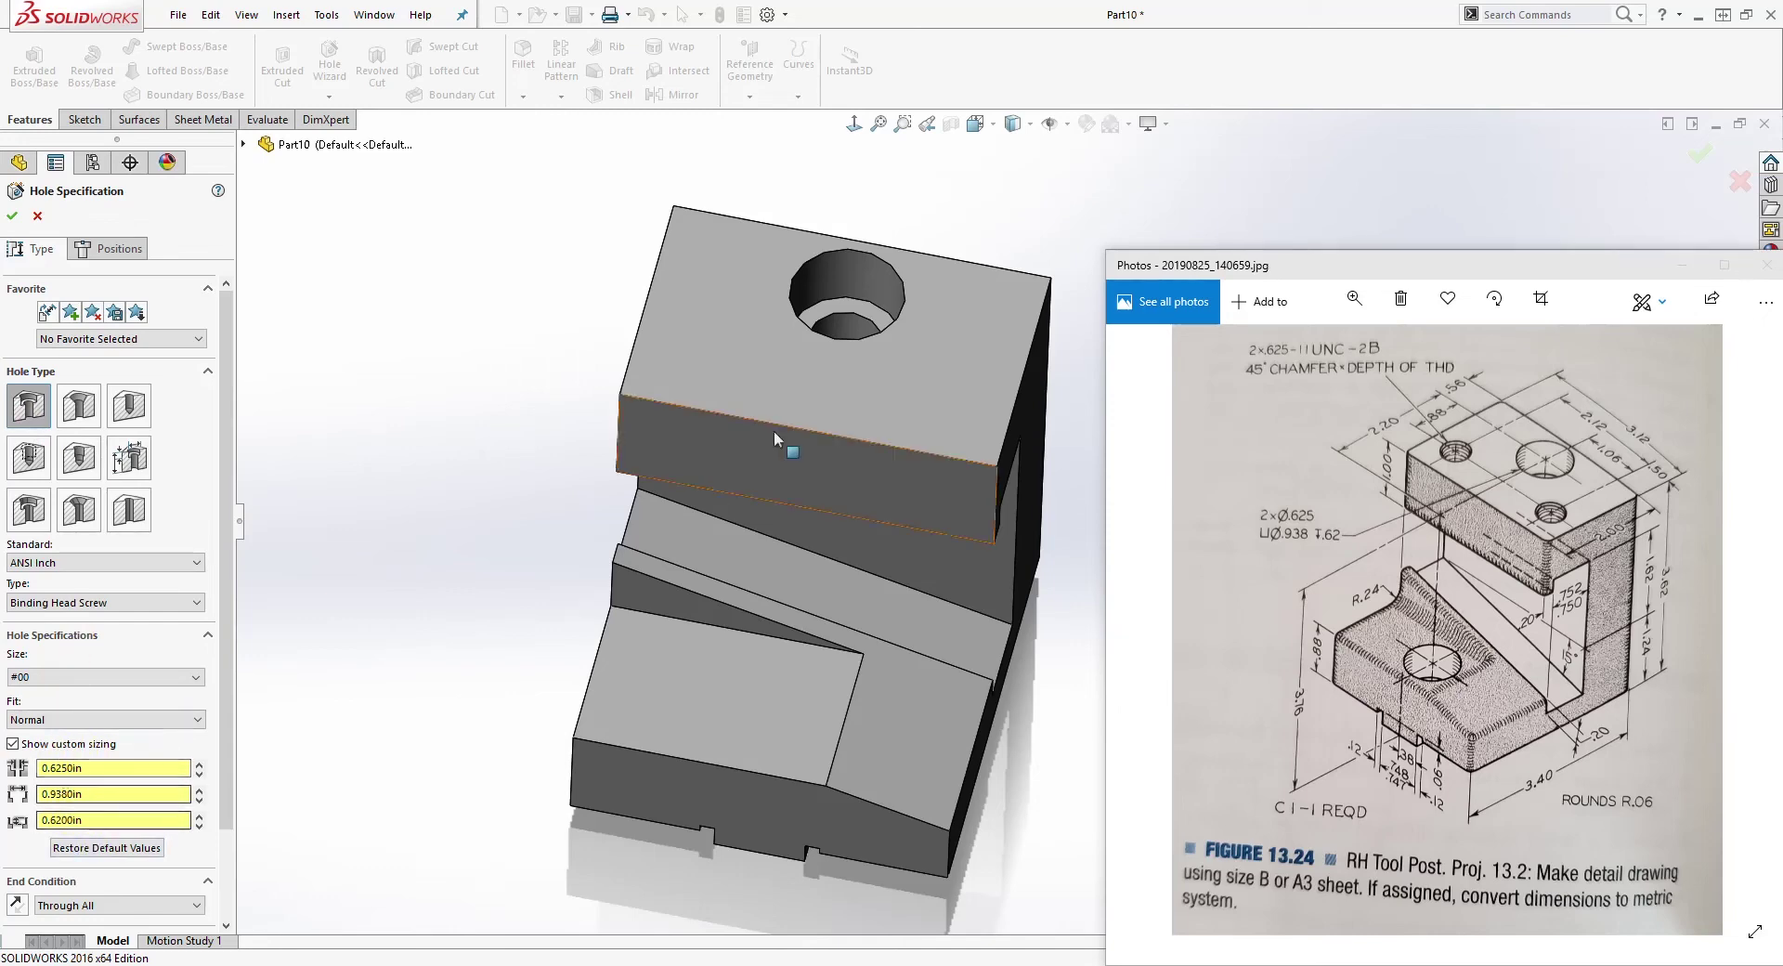
{"action": "left_click", "coordinate": [121, 249]}
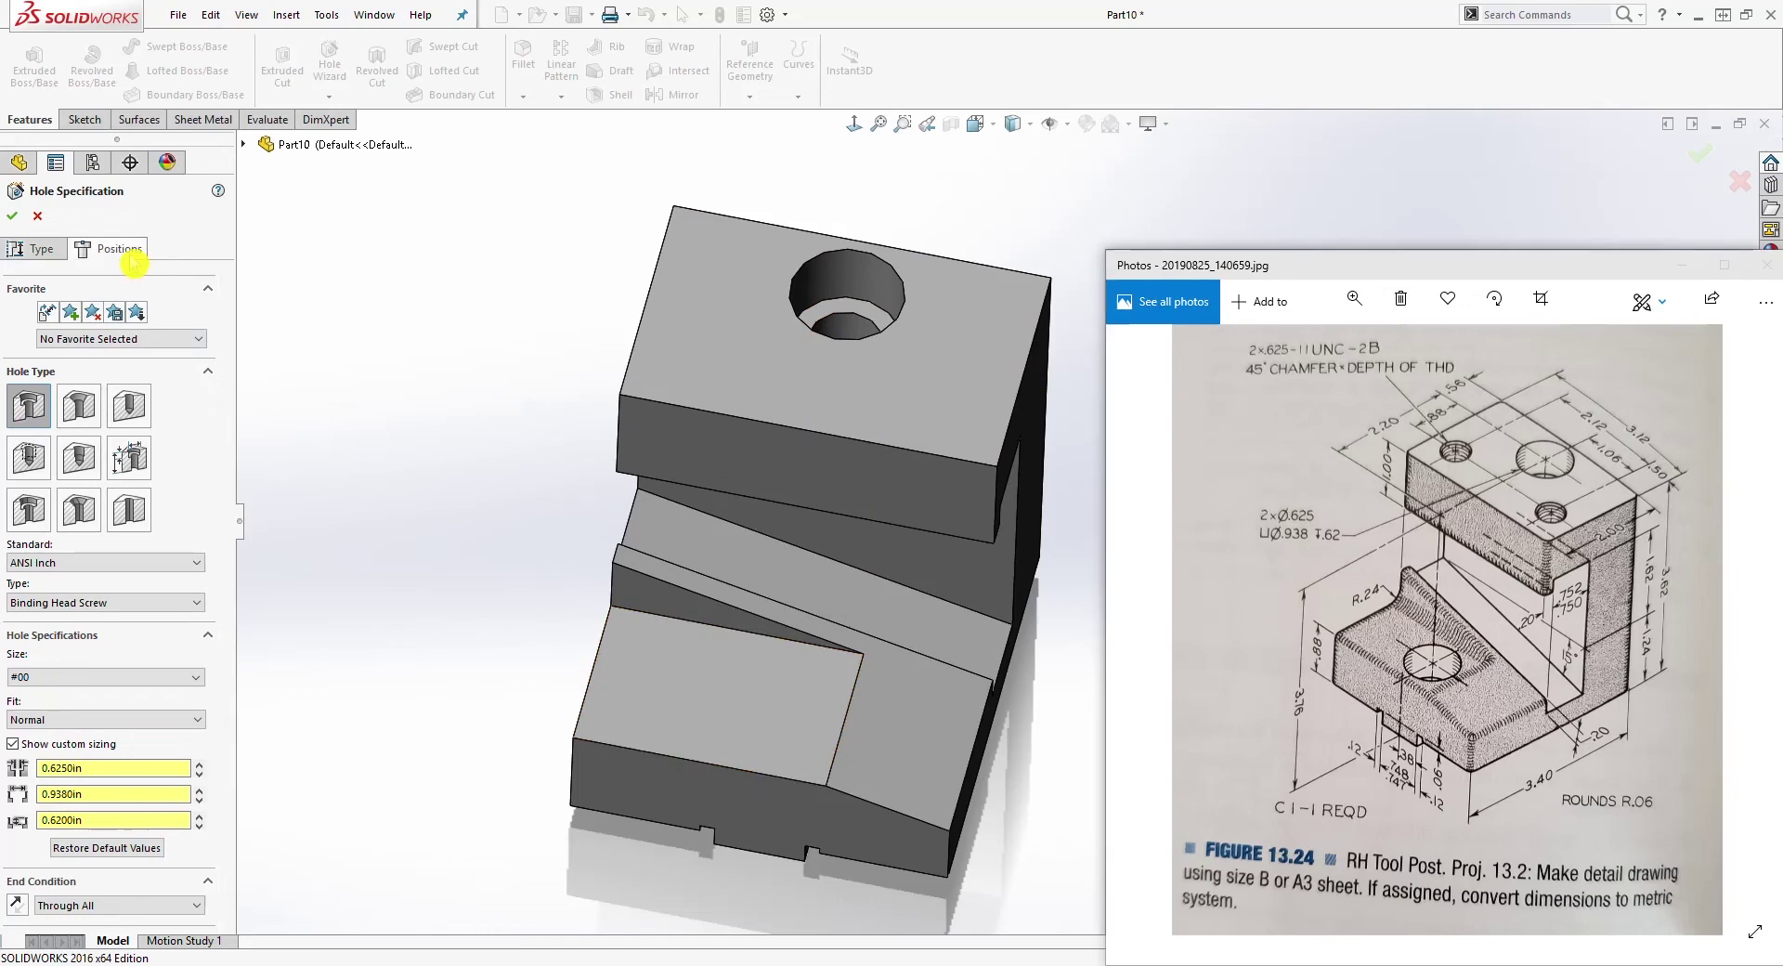
{"action": "left_click", "coordinate": [723, 711]}
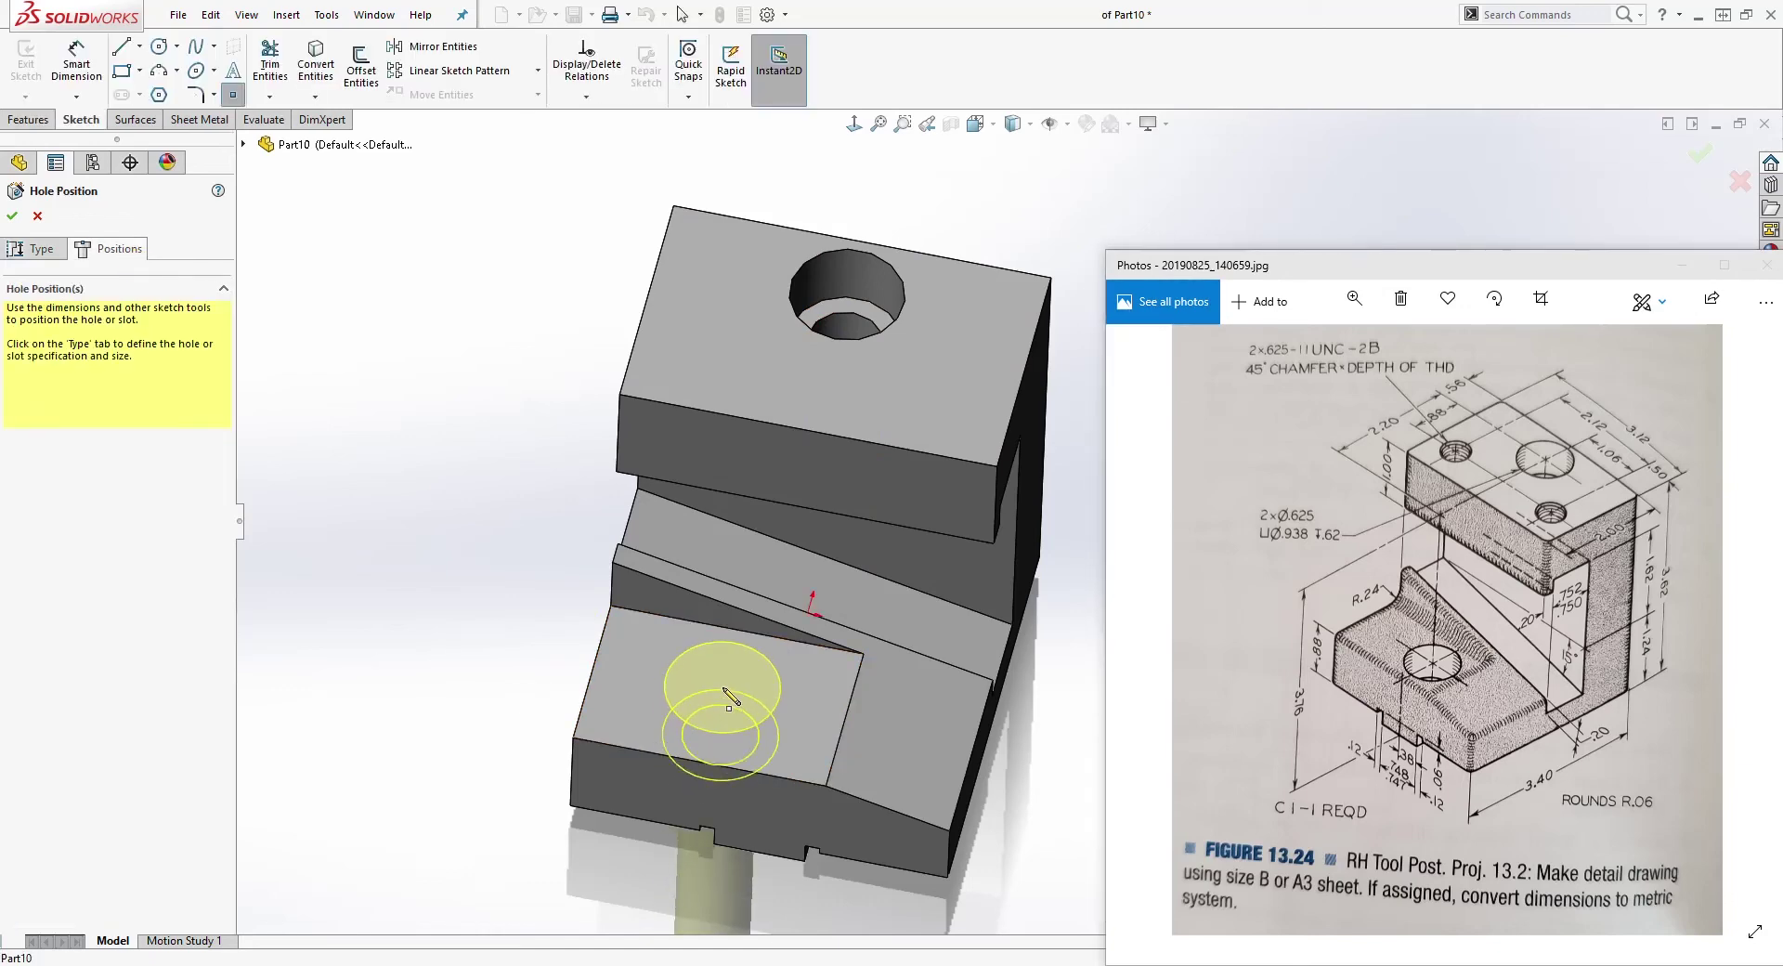
{"action": "left_click", "coordinate": [728, 689]}
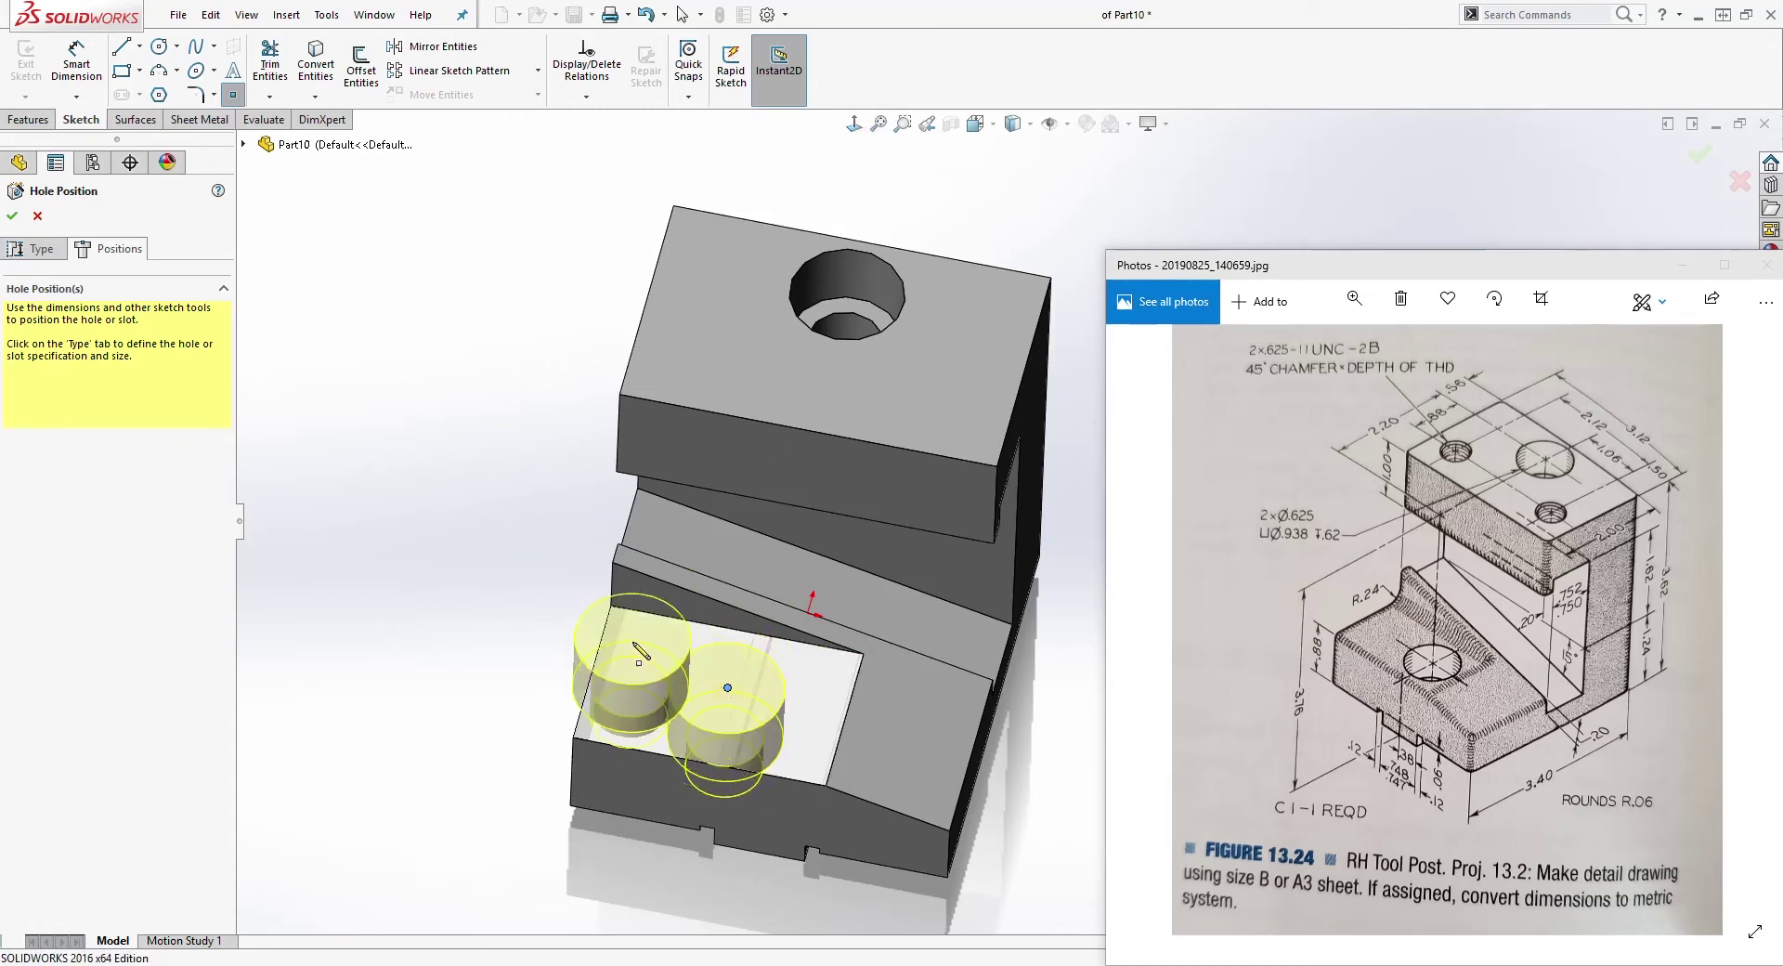
{"action": "left_click", "coordinate": [854, 126]}
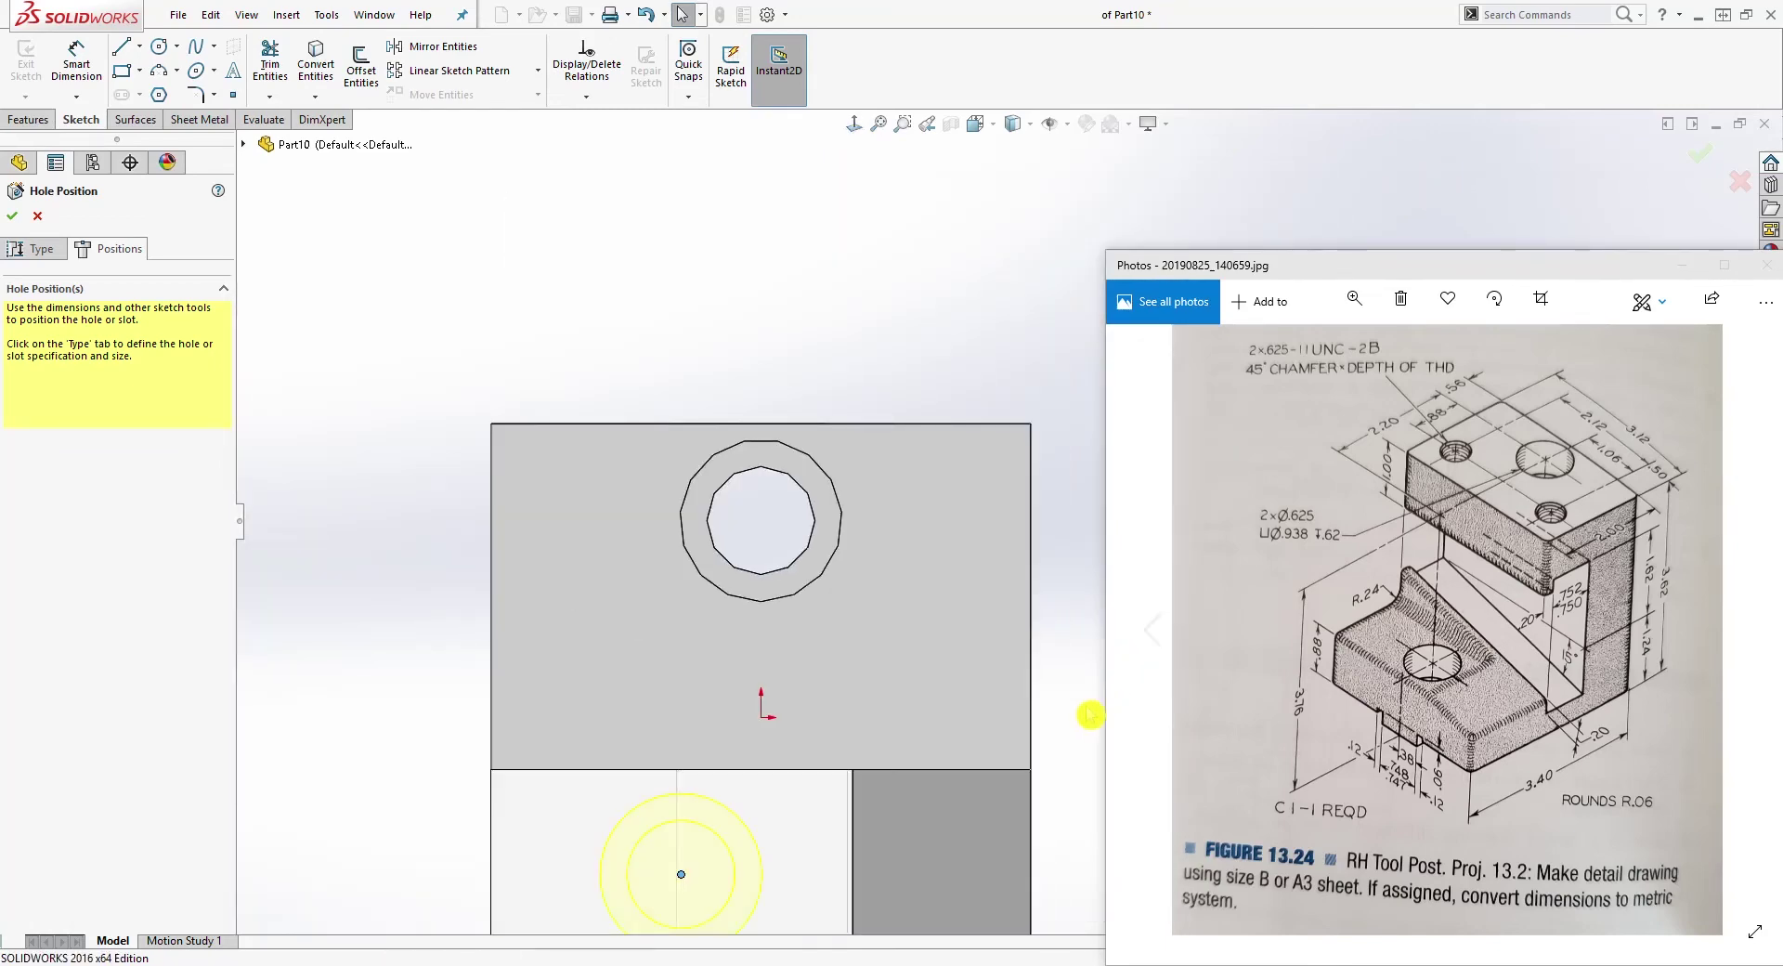
Step: Add a Vertical relation between the lower hole's centre point and the origin
{"action": "key", "text": "f"}
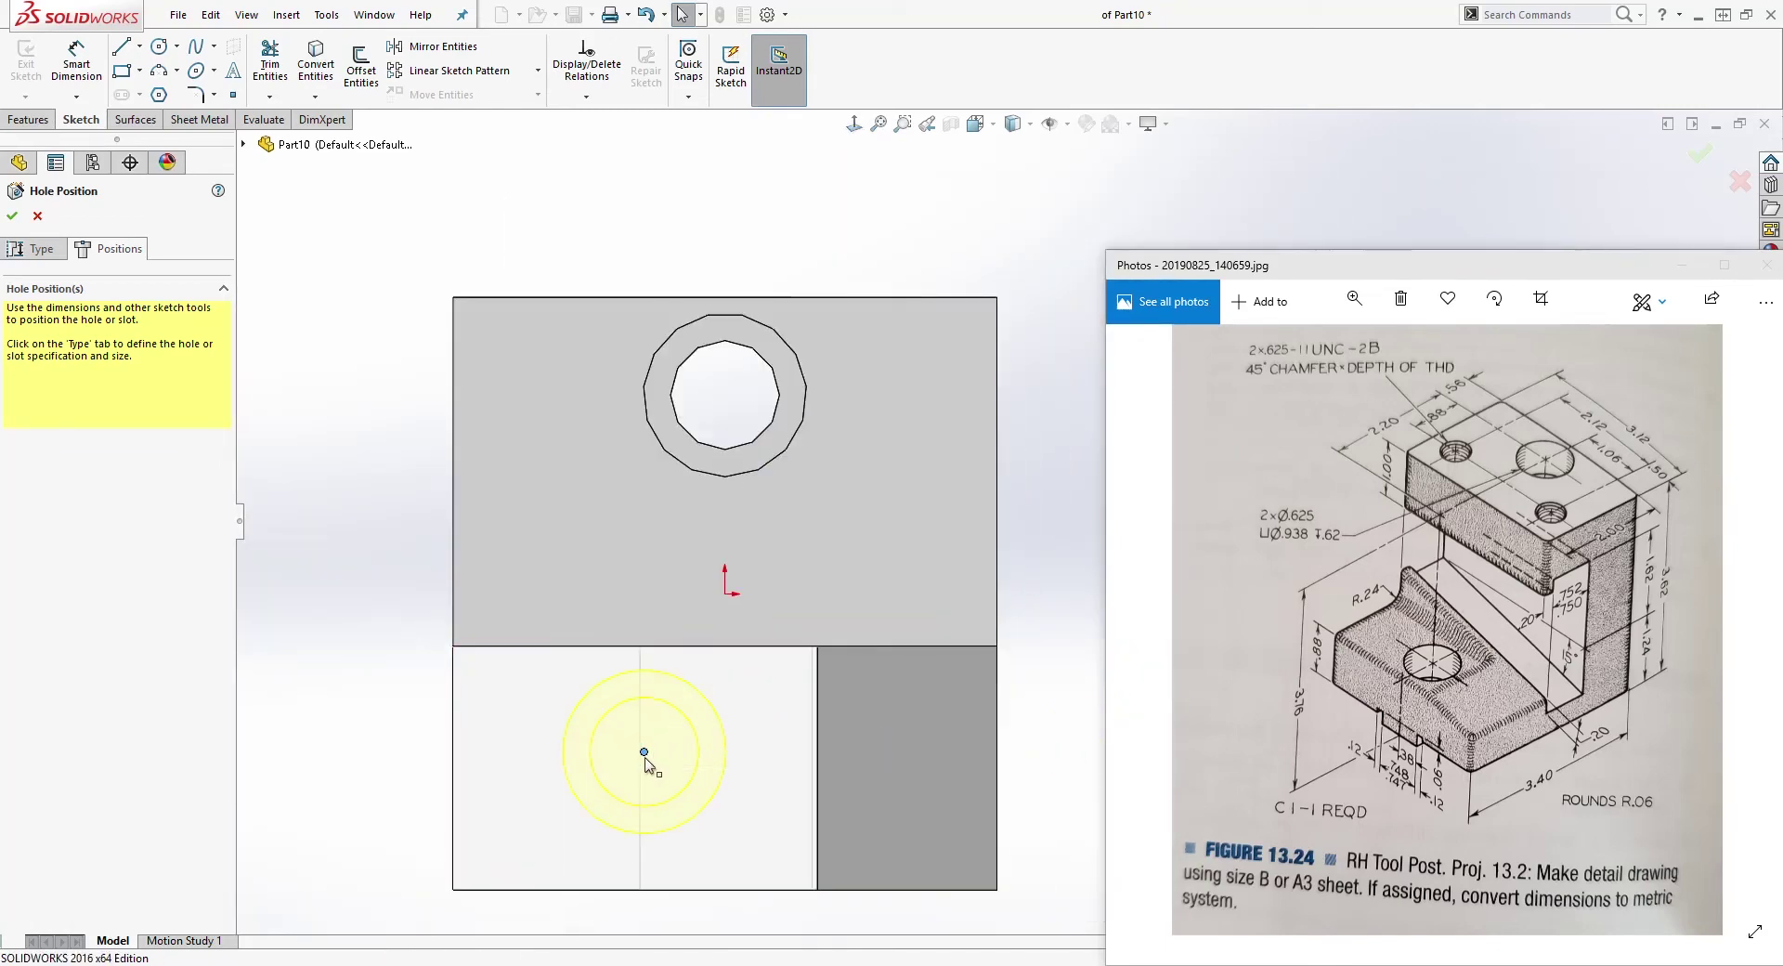
{"action": "left_click", "coordinate": [645, 752]}
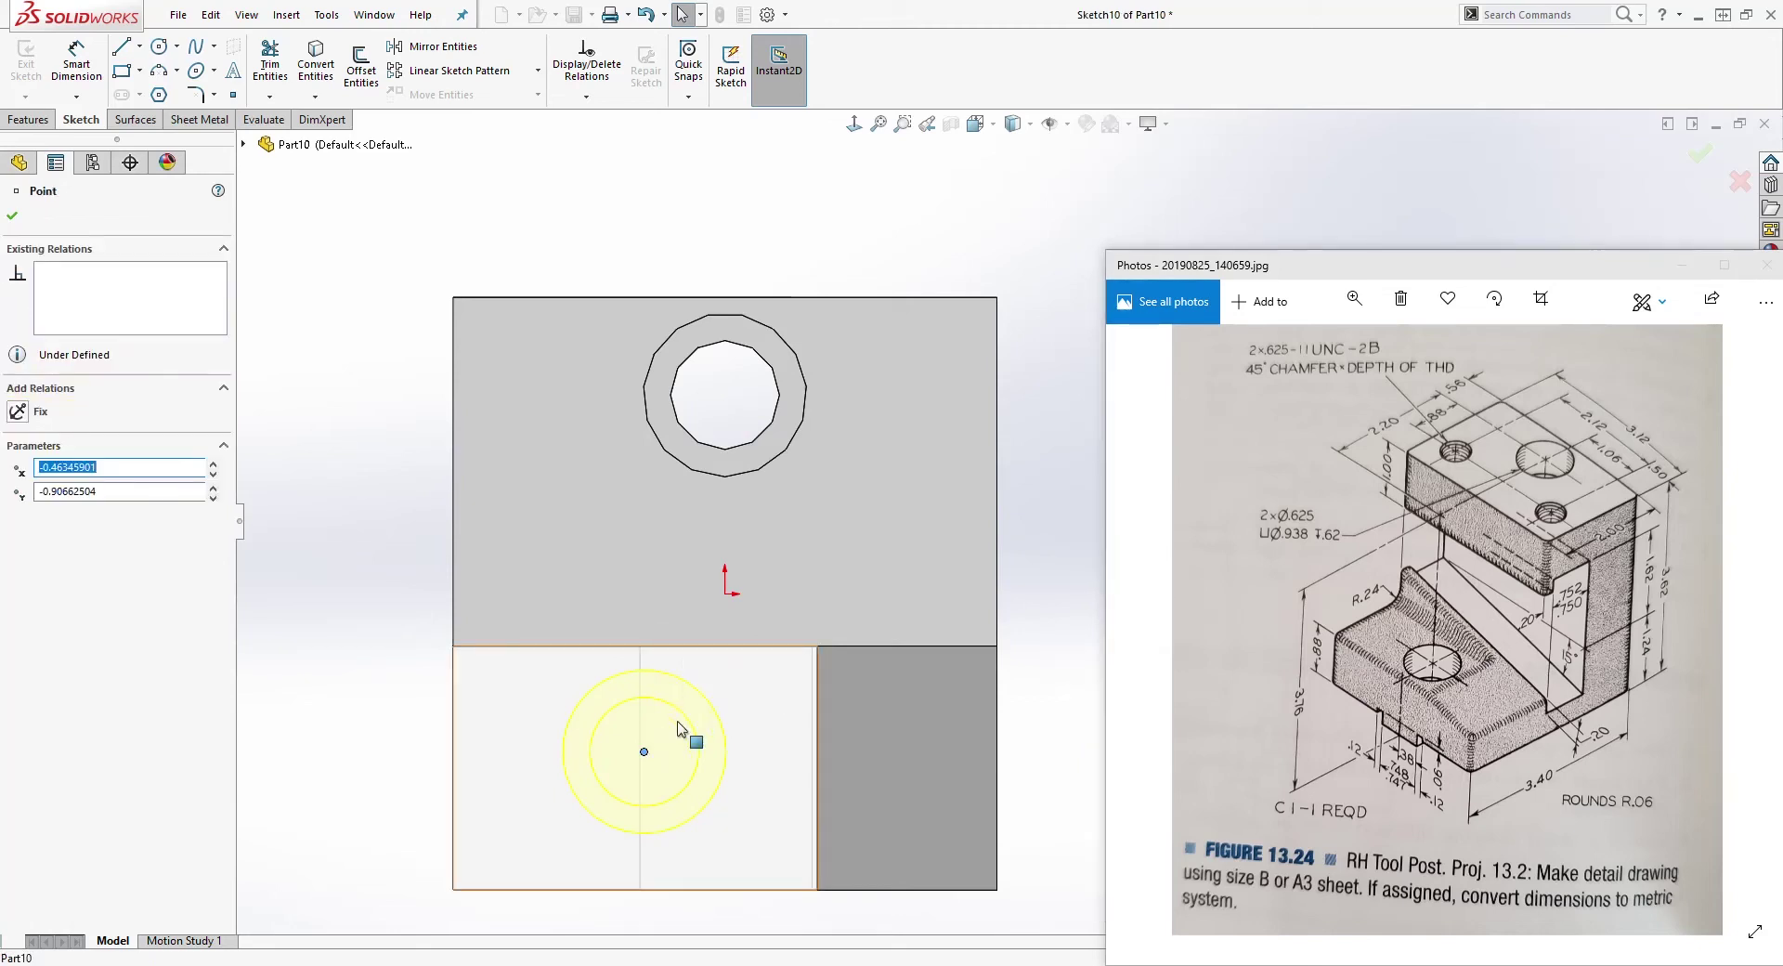
{"action": "left_click", "coordinate": [725, 595], "text": "ctrl"}
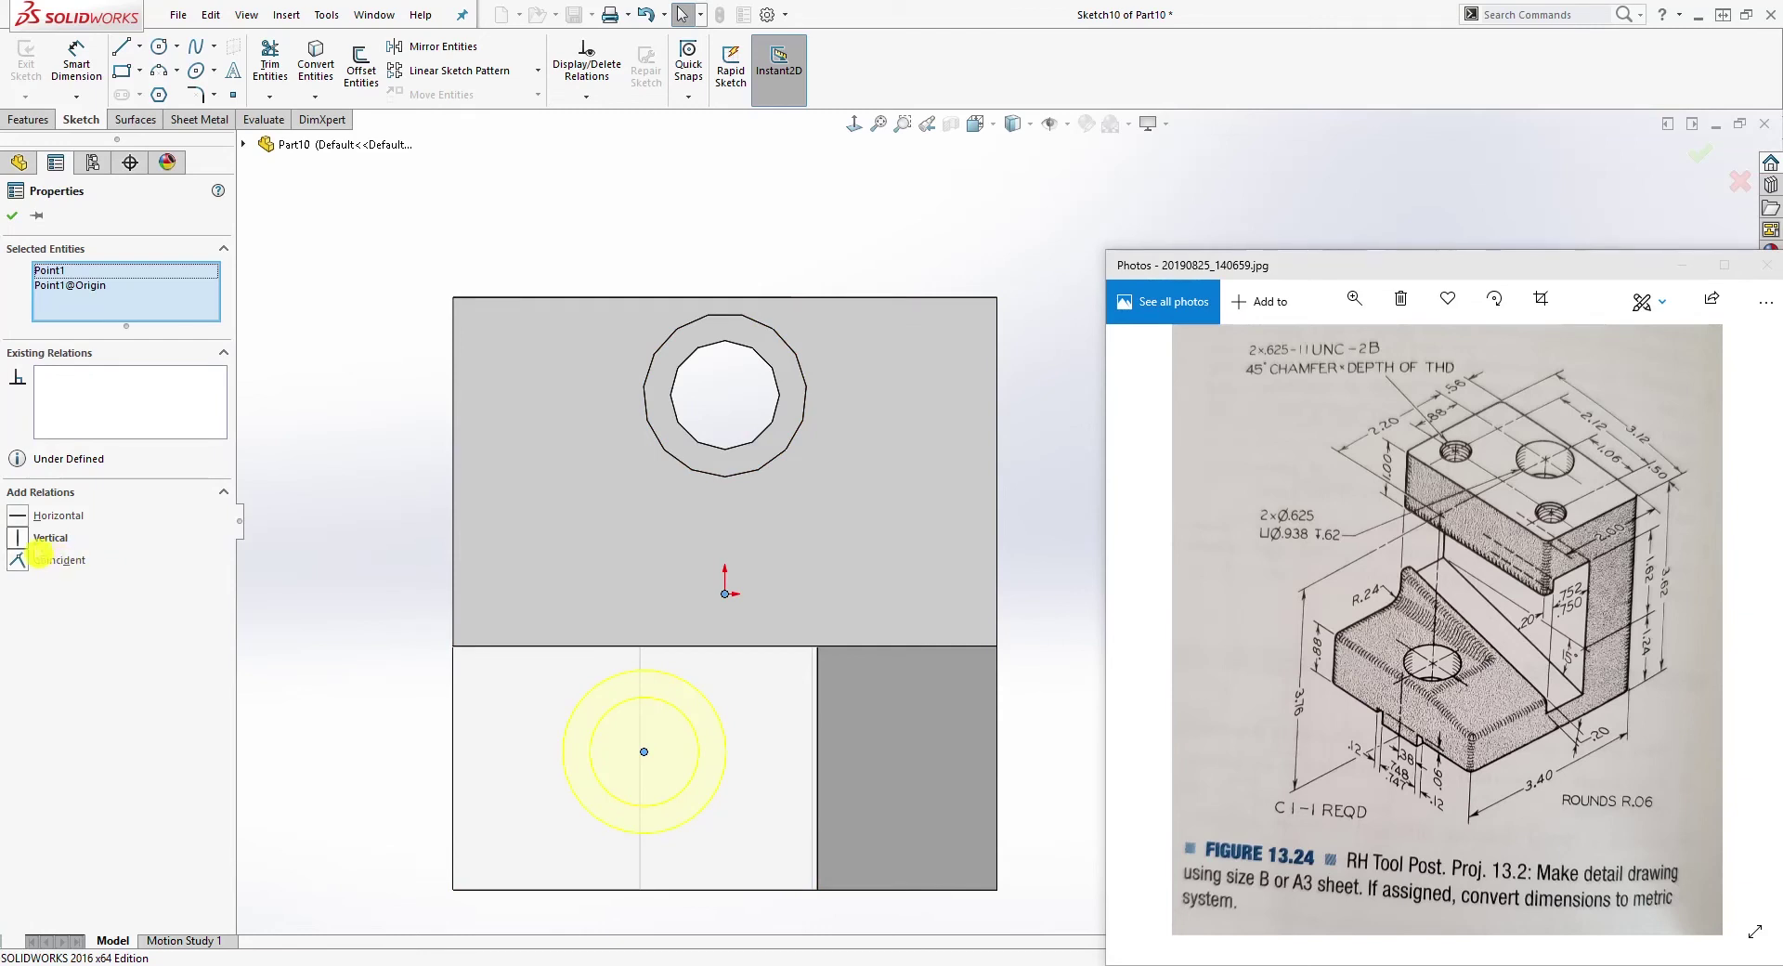
{"action": "left_click", "coordinate": [23, 562]}
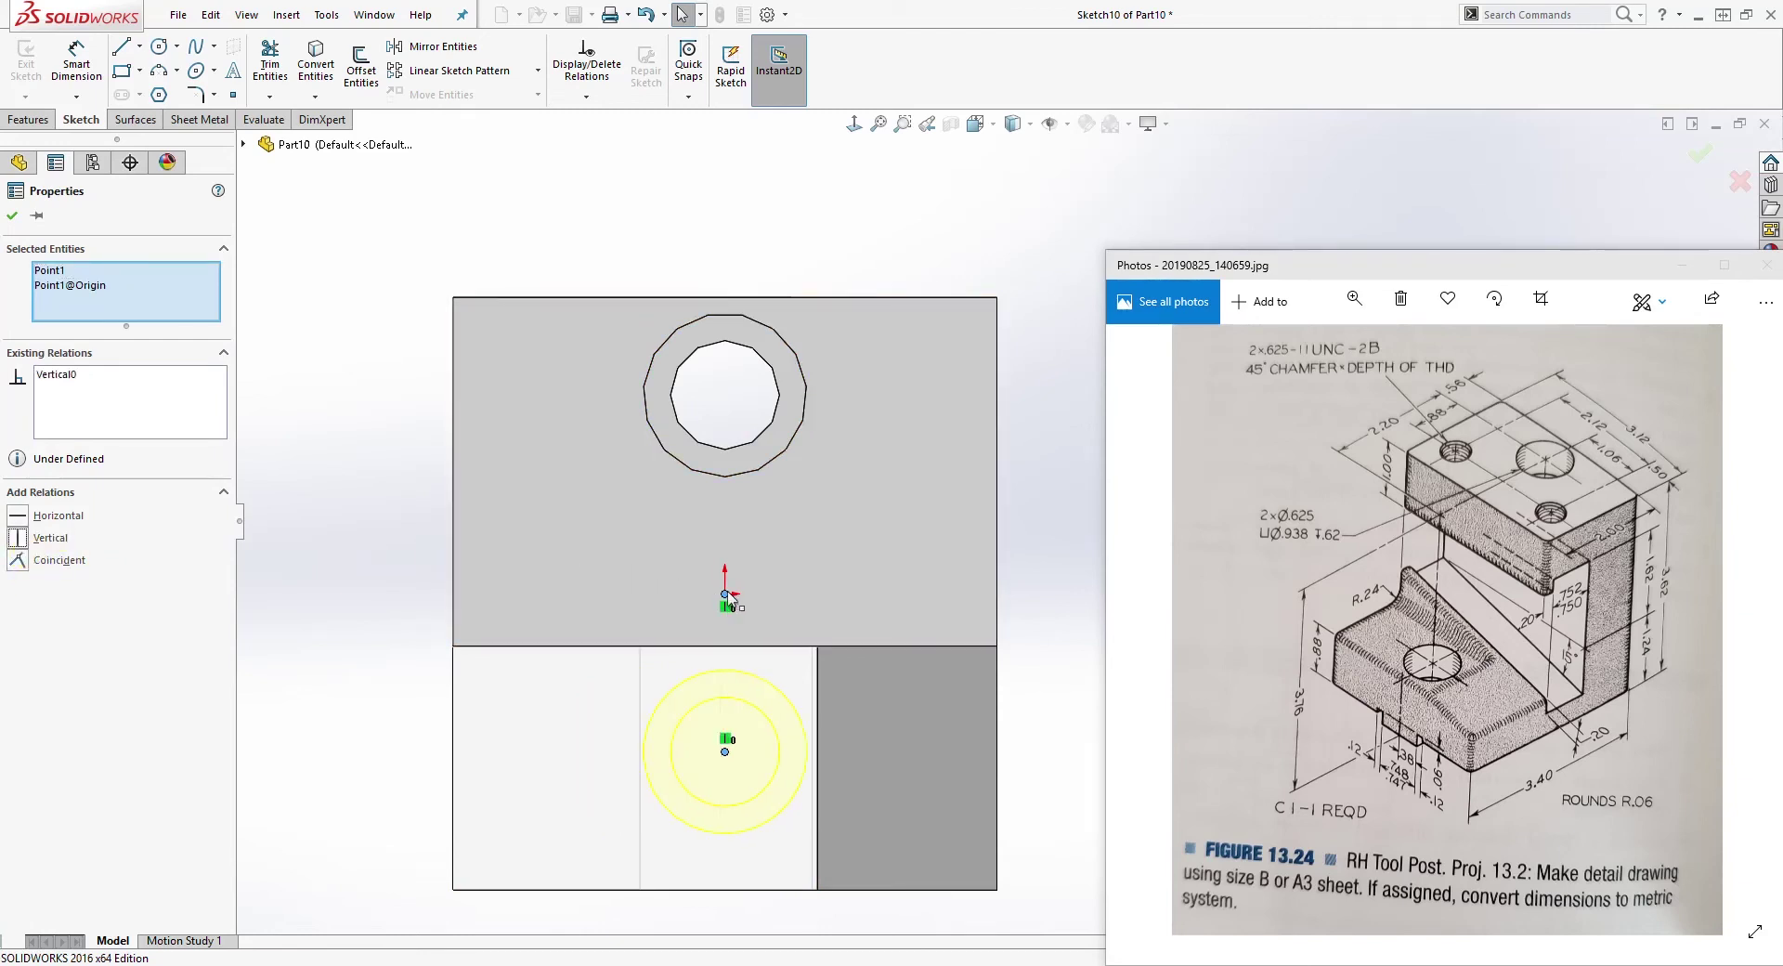
{"action": "key", "text": "Escape"}
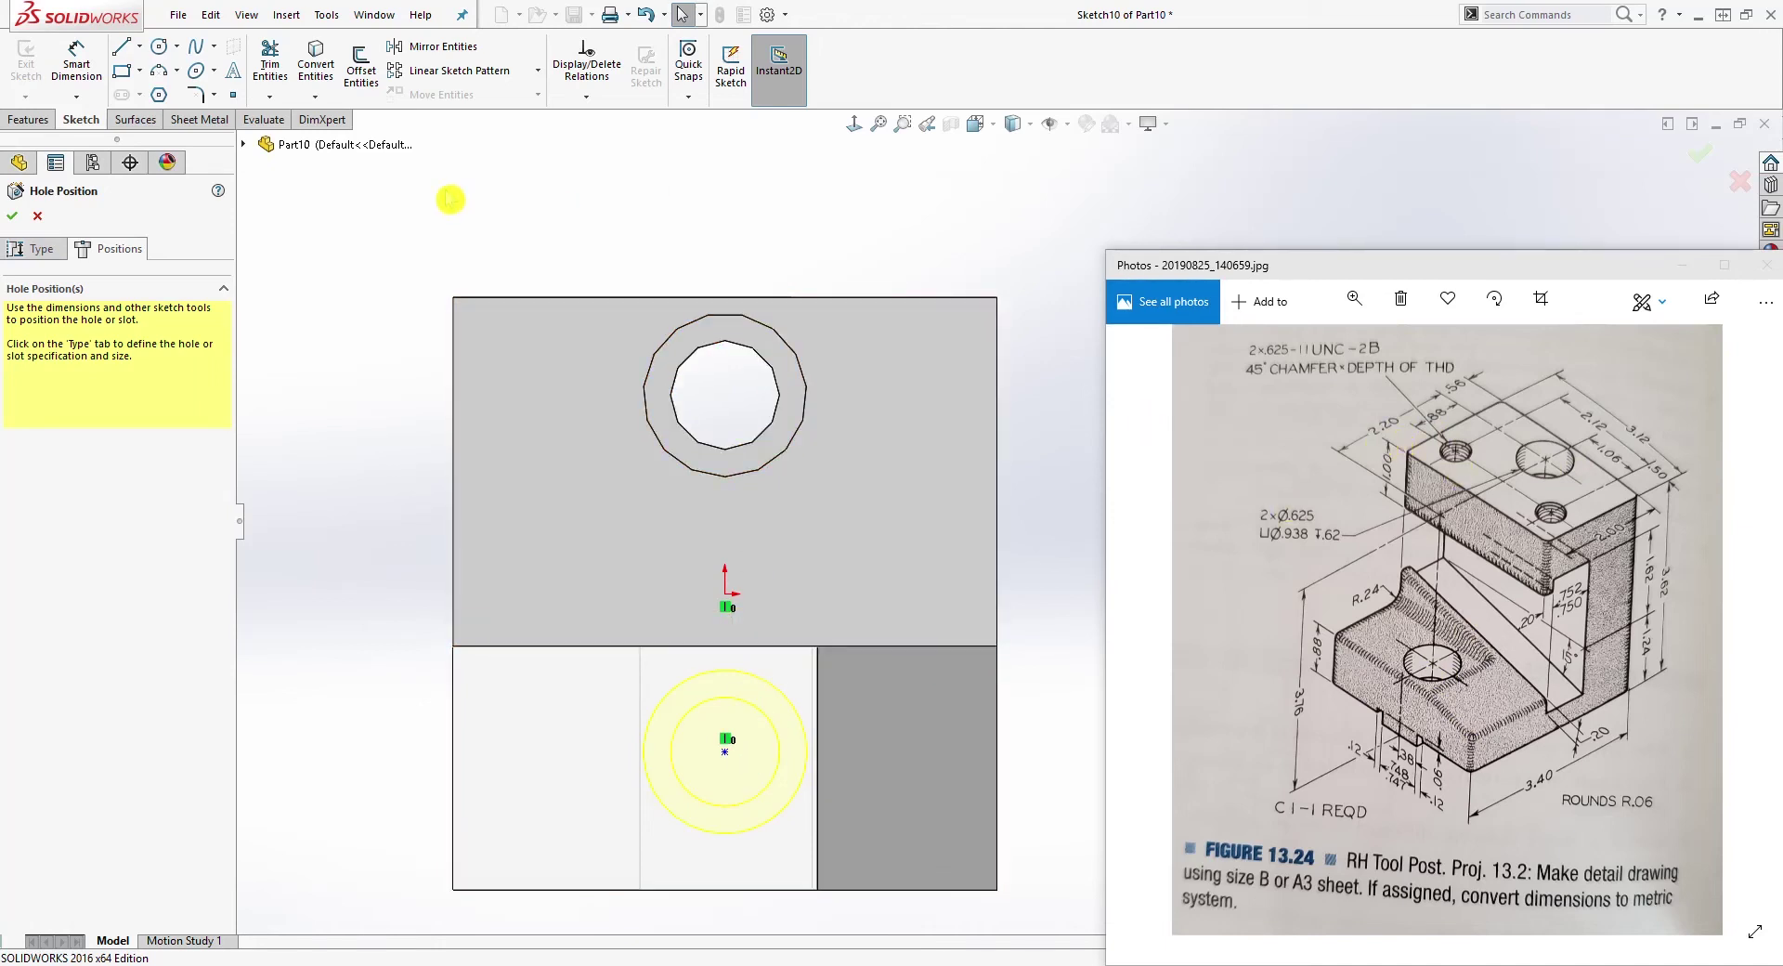
Step: Dimension the lower hole centre 2.20 in from the top hole's centre
{"action": "left_click", "coordinate": [76, 59]}
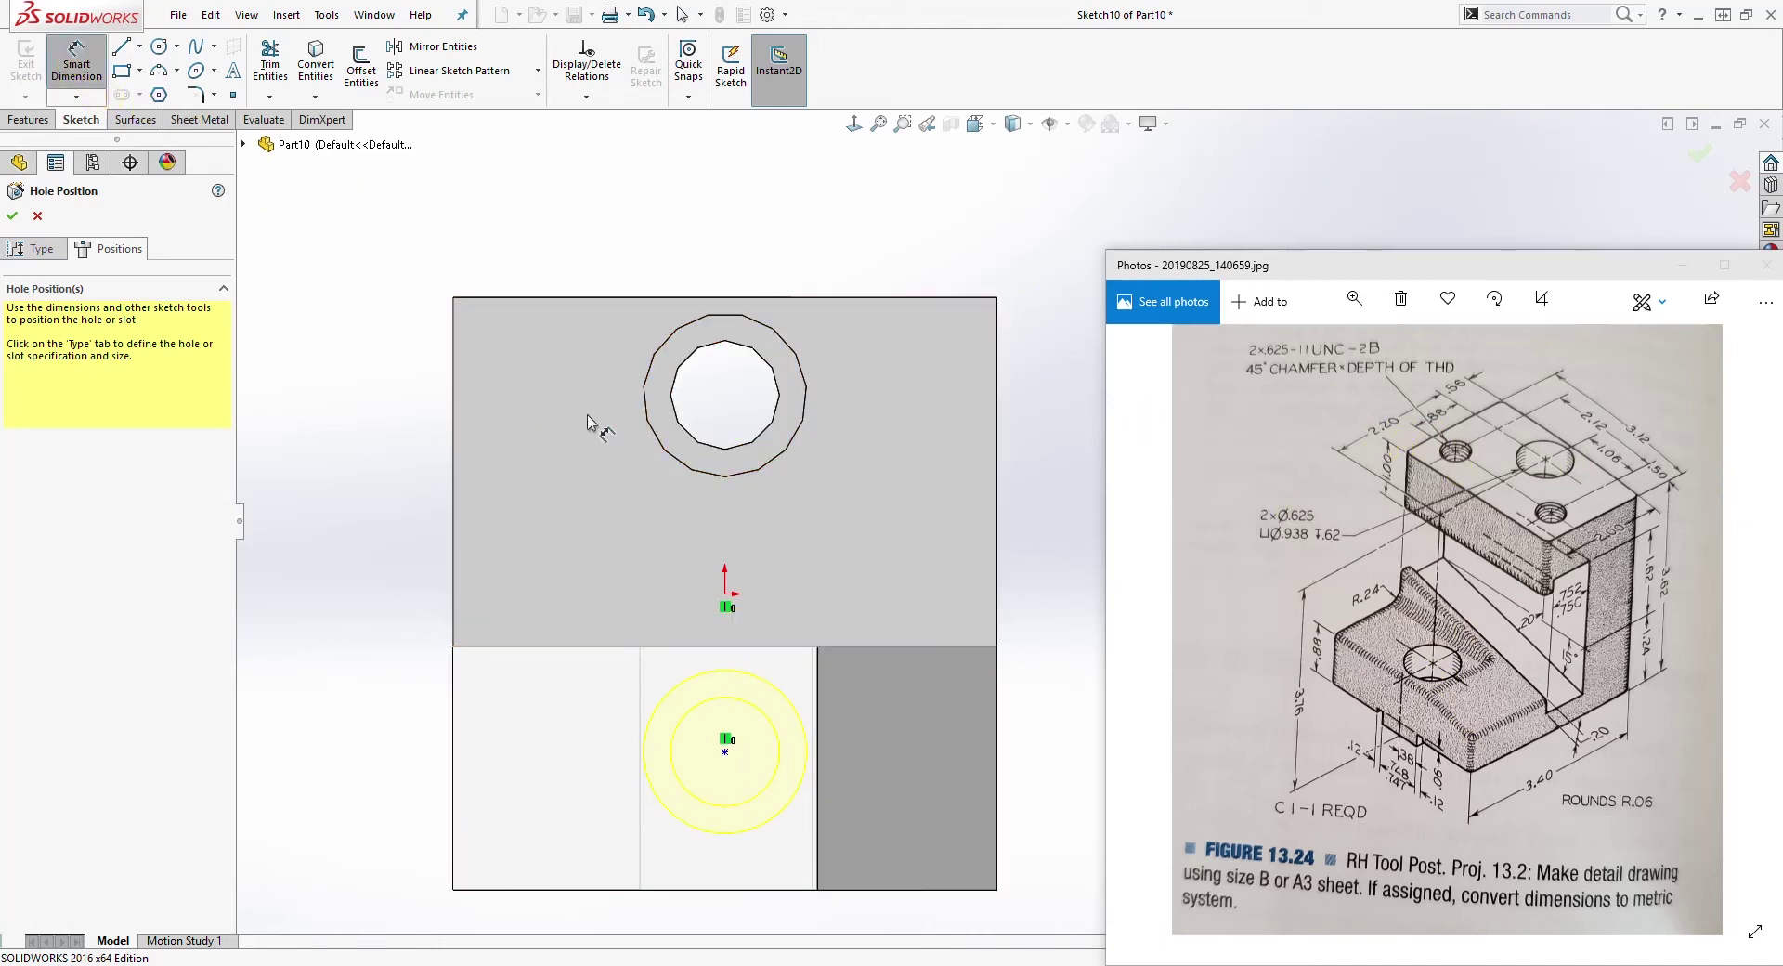
{"action": "left_click", "coordinate": [681, 323]}
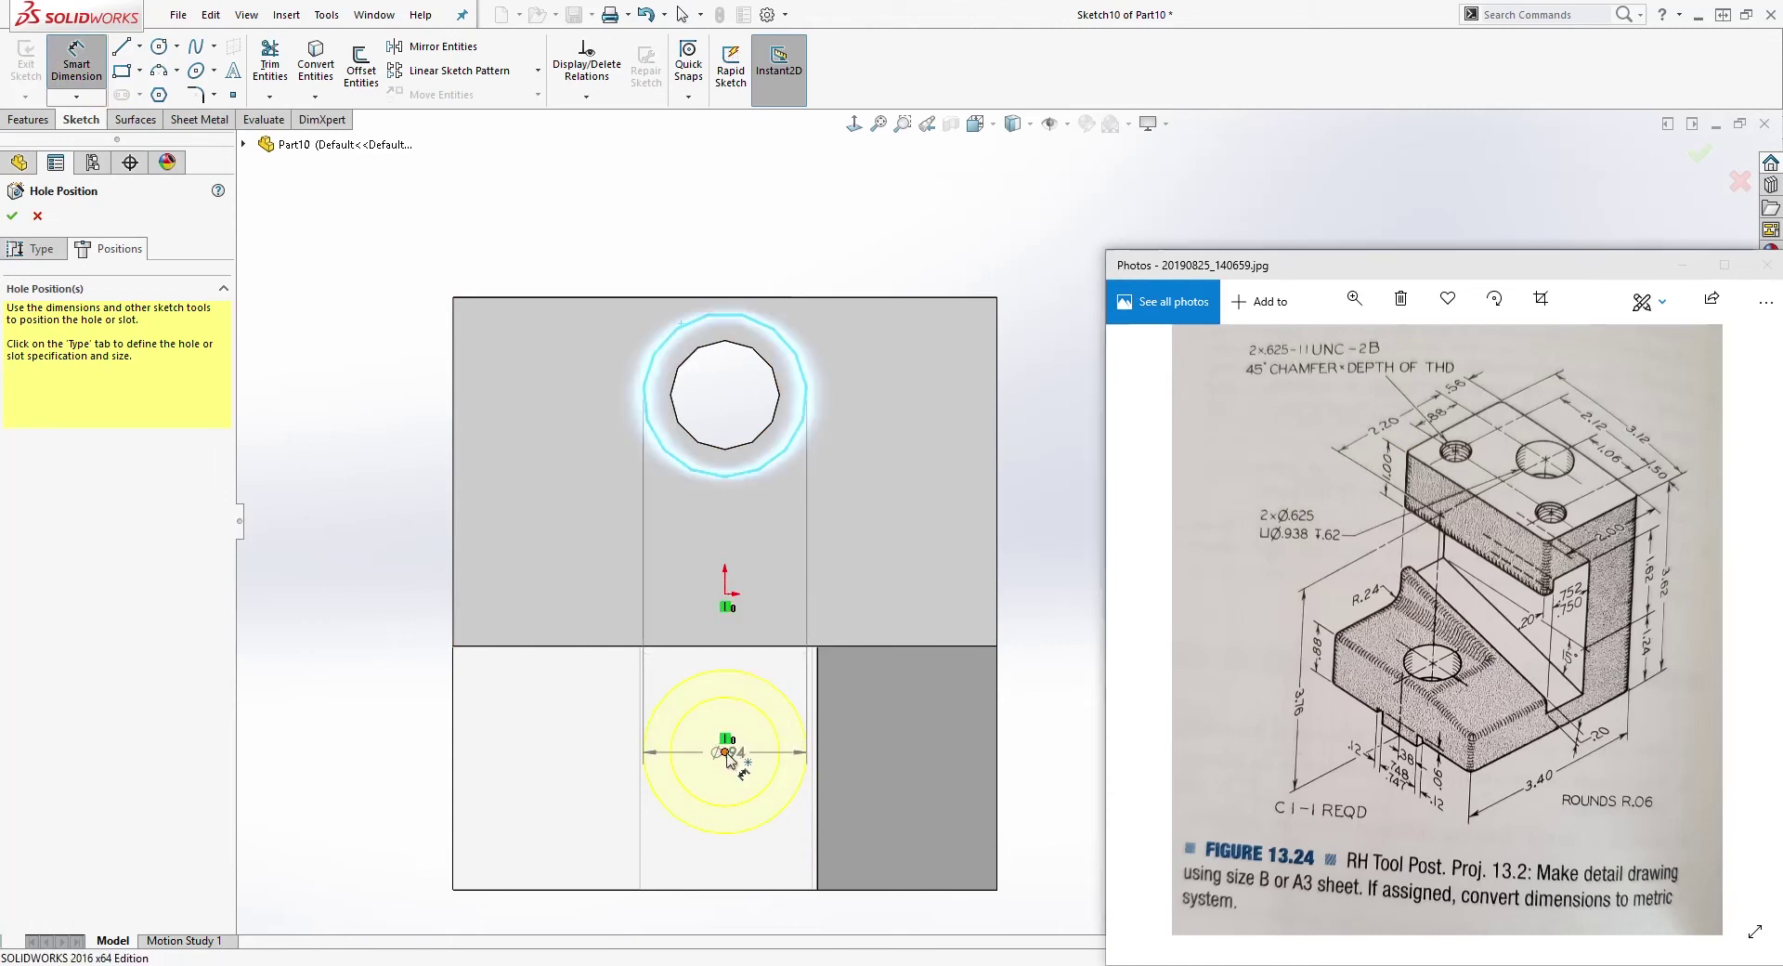
{"action": "left_click", "coordinate": [725, 750]}
{"action": "left_click", "coordinate": [402, 511]}
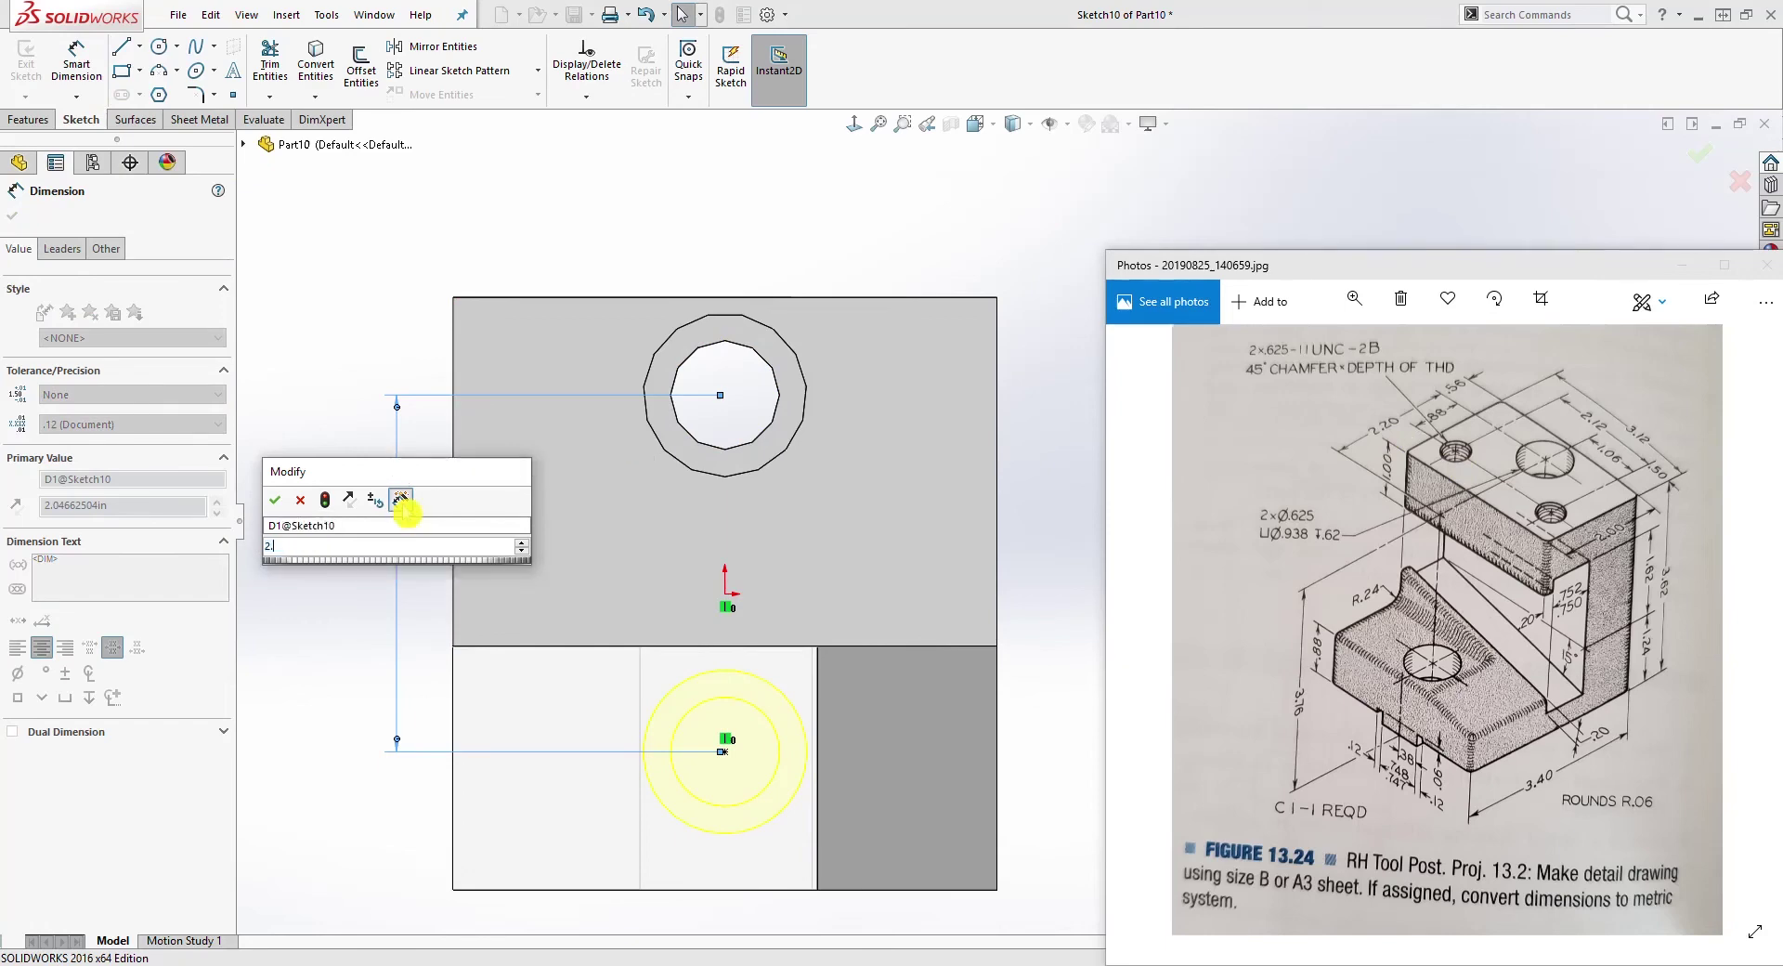
{"action": "key", "text": "Return"}
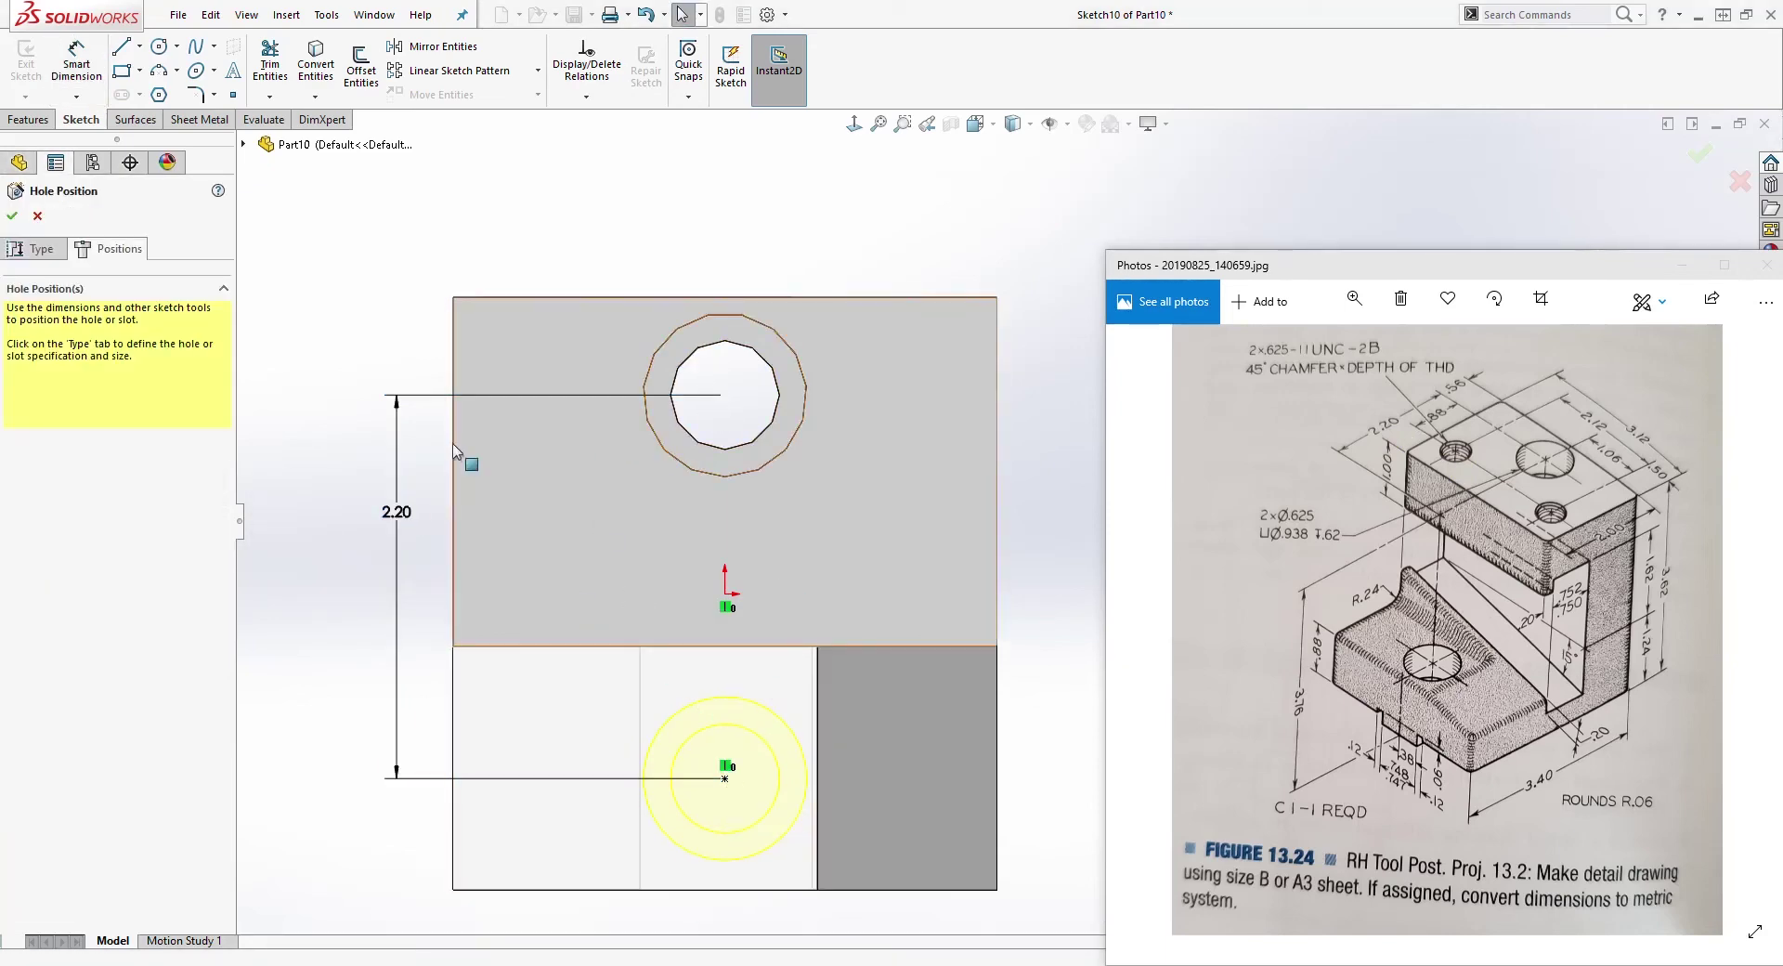
{"action": "left_click", "coordinate": [30, 249]}
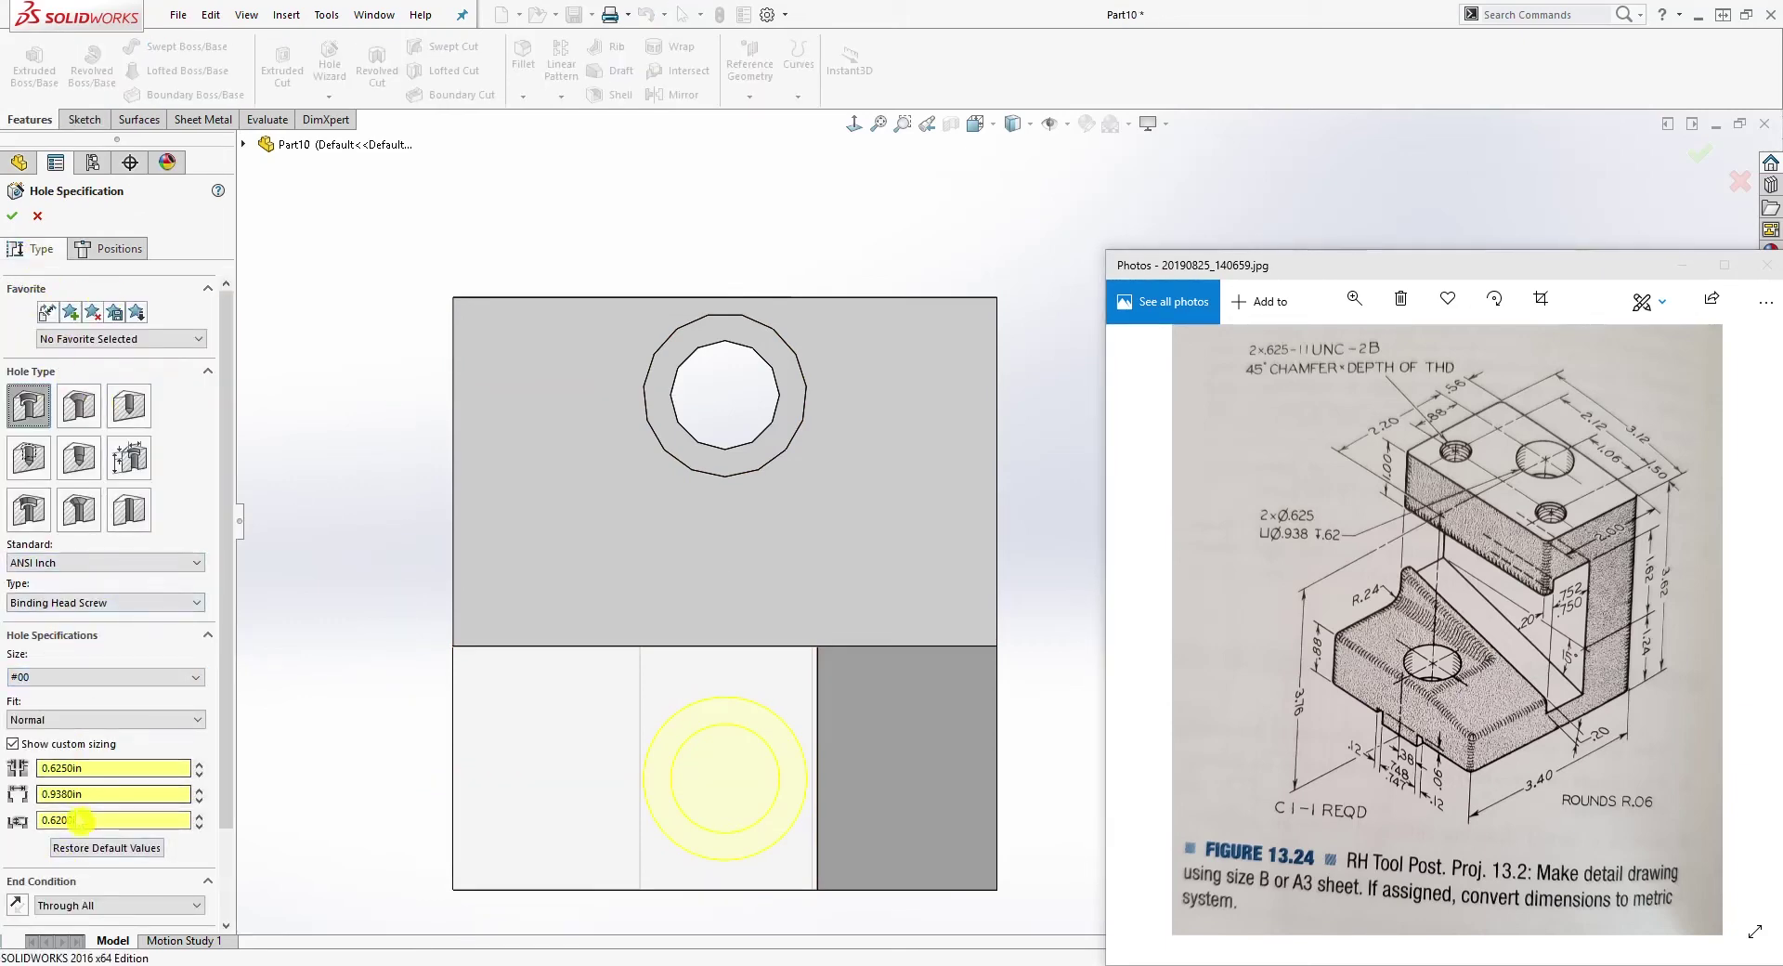
Step: Check the preview and accept the second counterbored hole through the lower face
{"action": "middle_click_drag", "start_coordinate": [572, 692], "coordinate": [605, 756]}
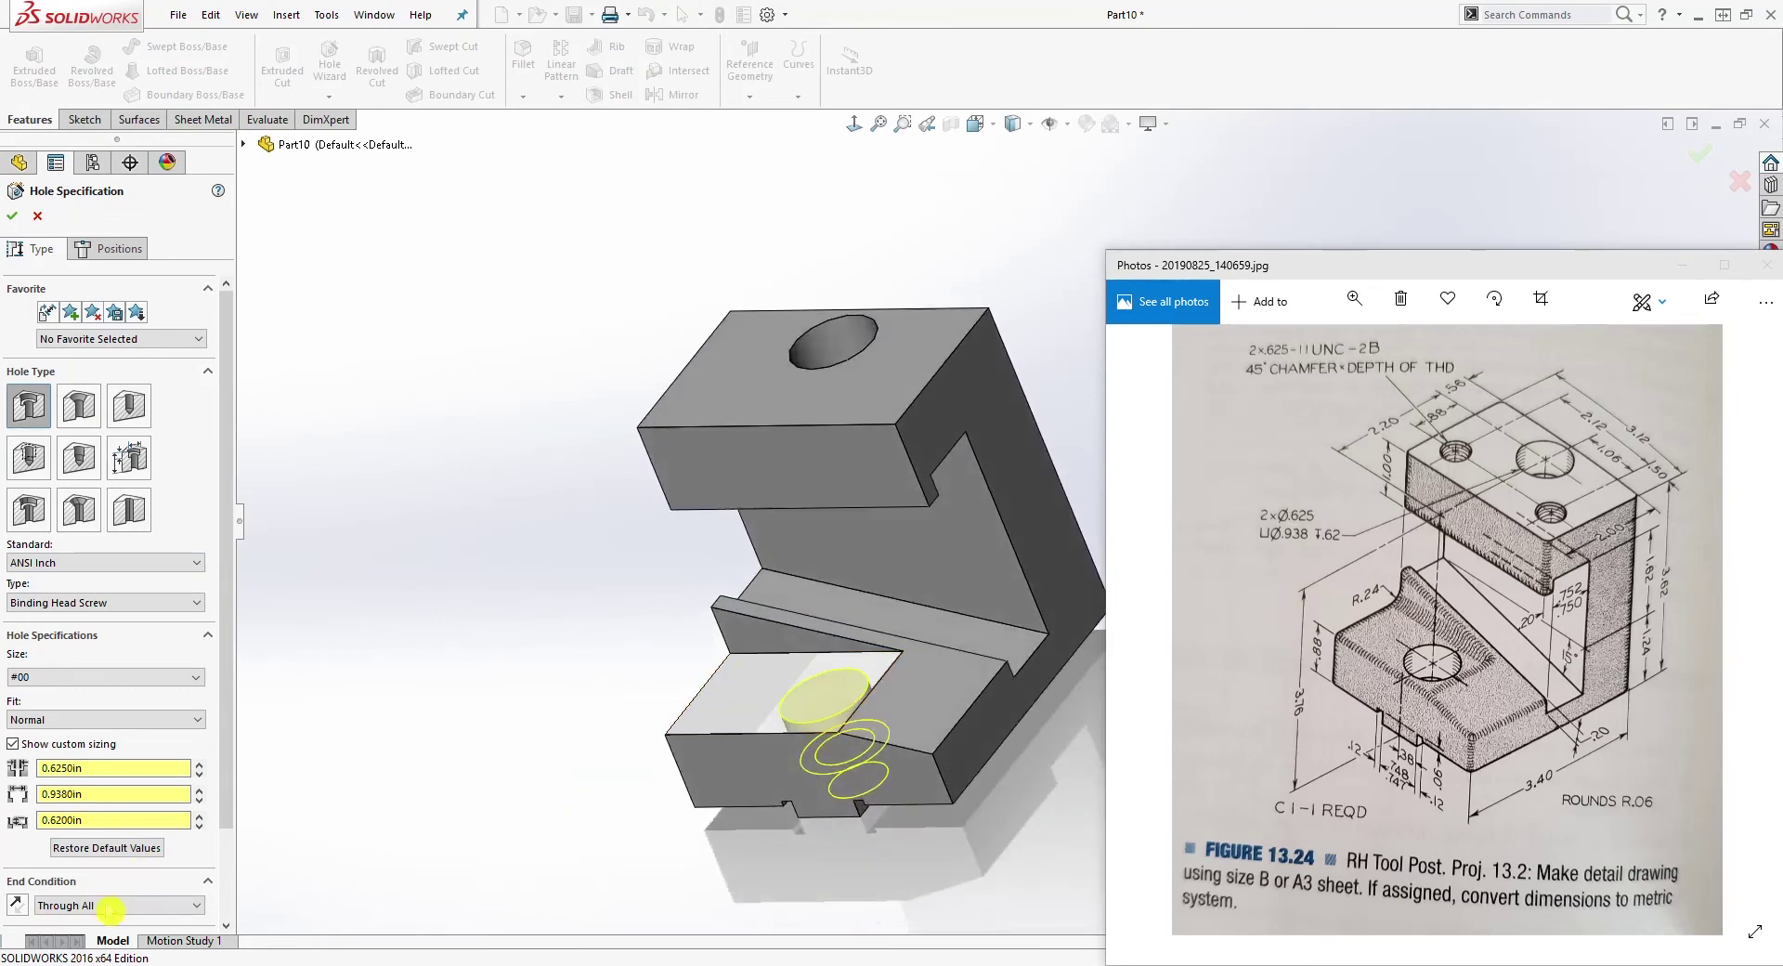
{"action": "left_click_drag", "start_coordinate": [228, 780], "coordinate": [251, 851]}
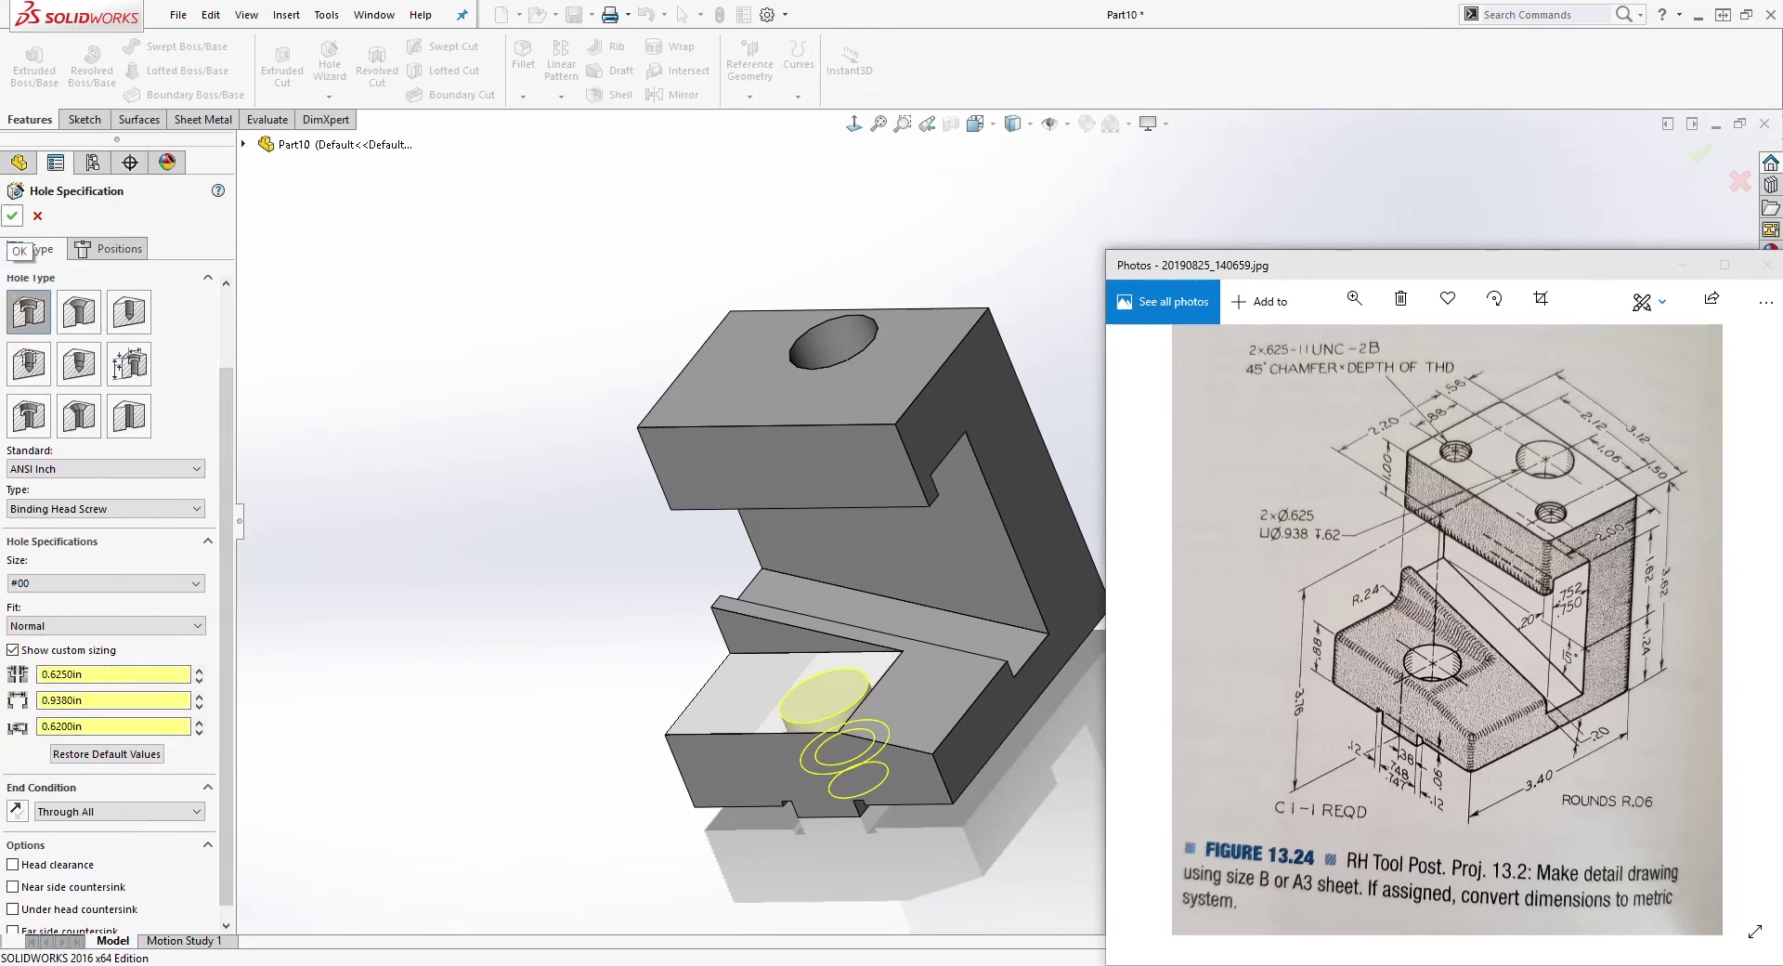
{"action": "left_click", "coordinate": [12, 218]}
{"action": "middle_click_drag", "start_coordinate": [975, 628], "coordinate": [1333, 639]}
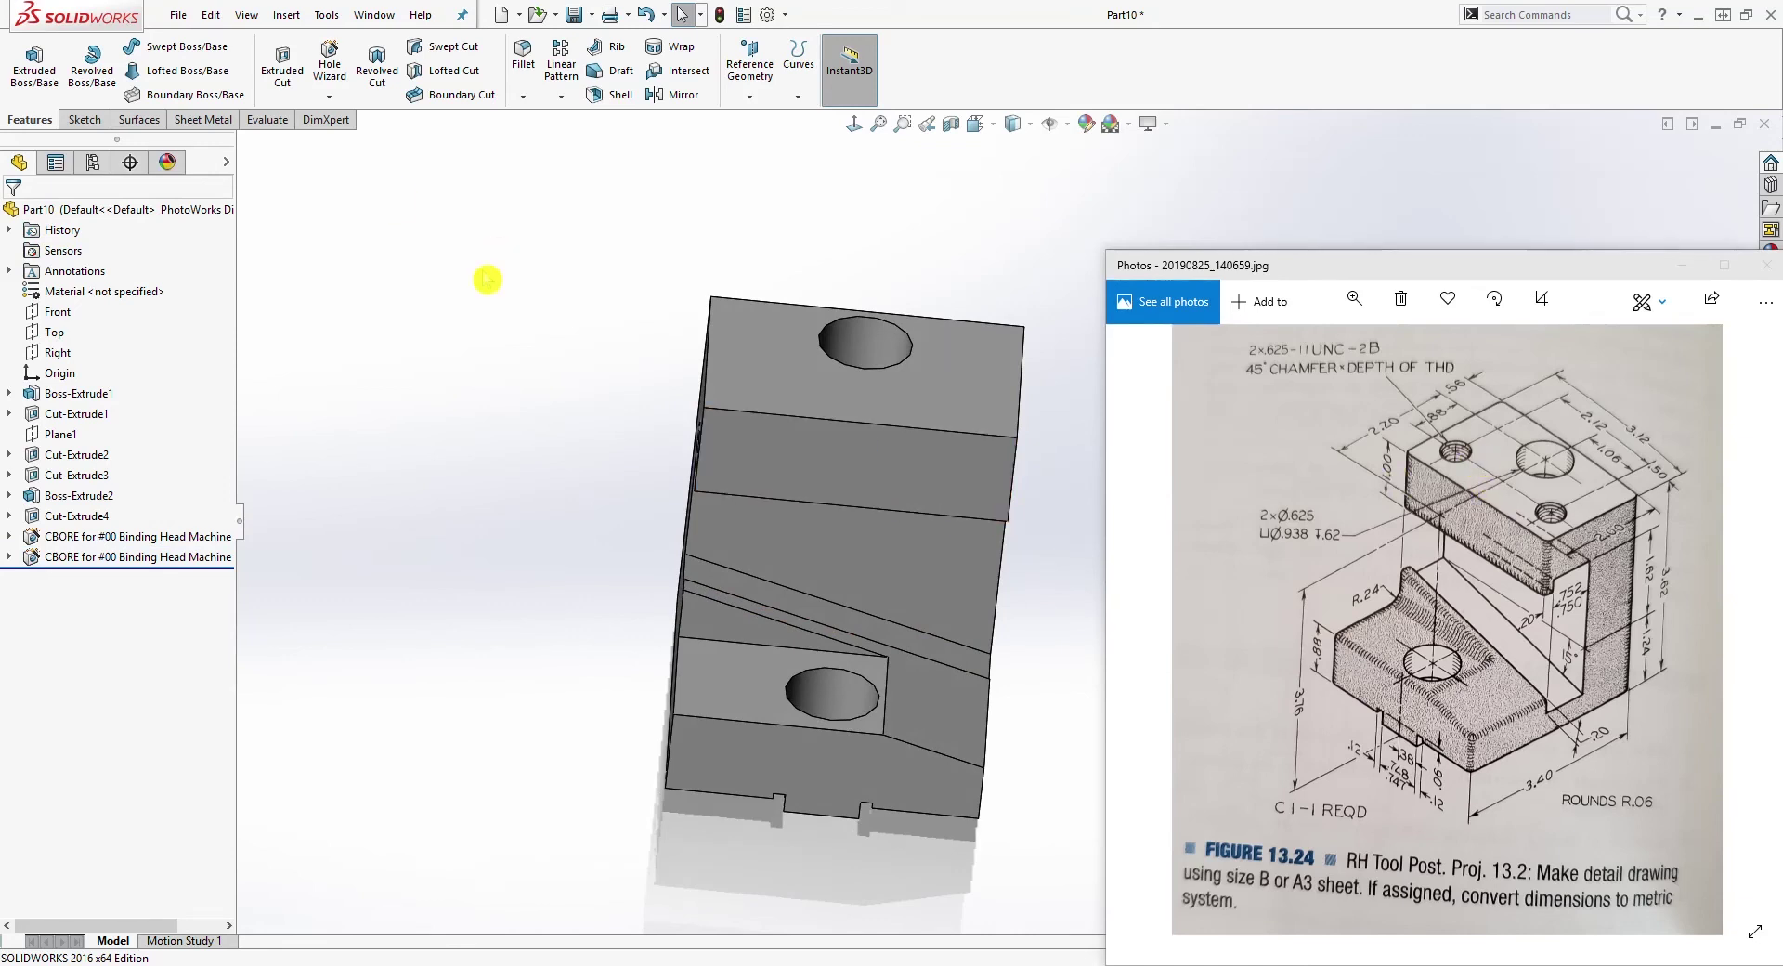
Step: Start a Straight Tap hole with custom sizing on the top block's upper face
{"action": "left_click", "coordinate": [329, 63]}
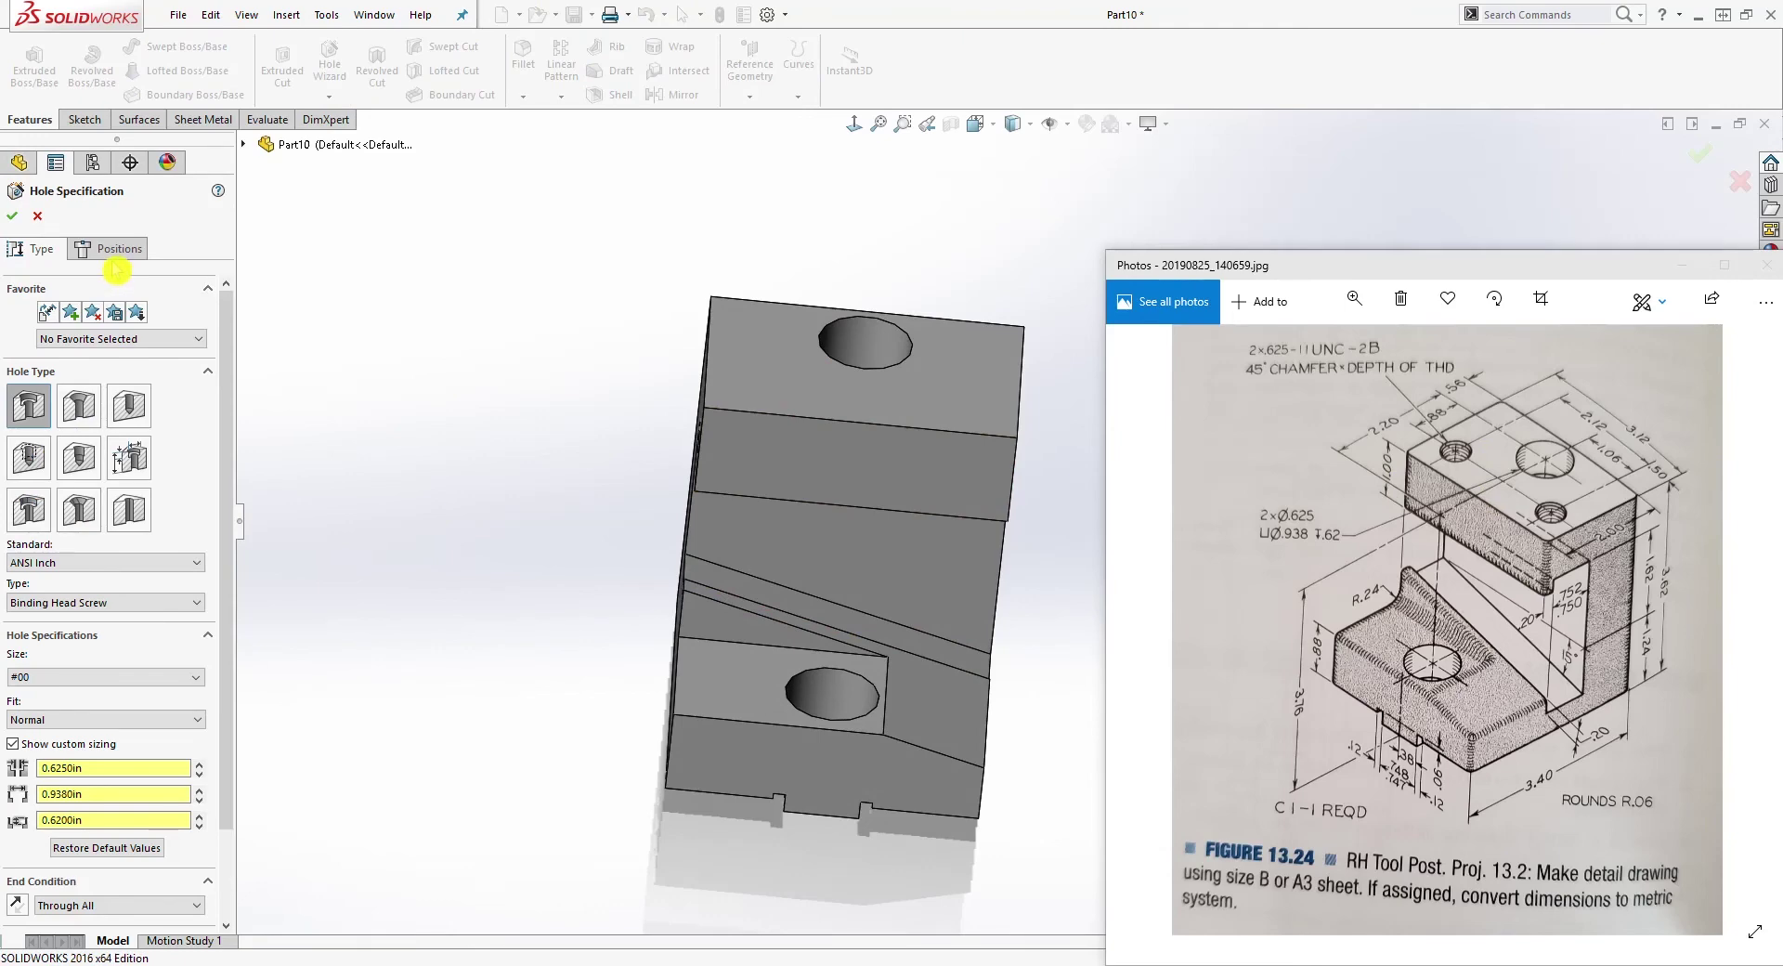
{"action": "left_click", "coordinate": [36, 474]}
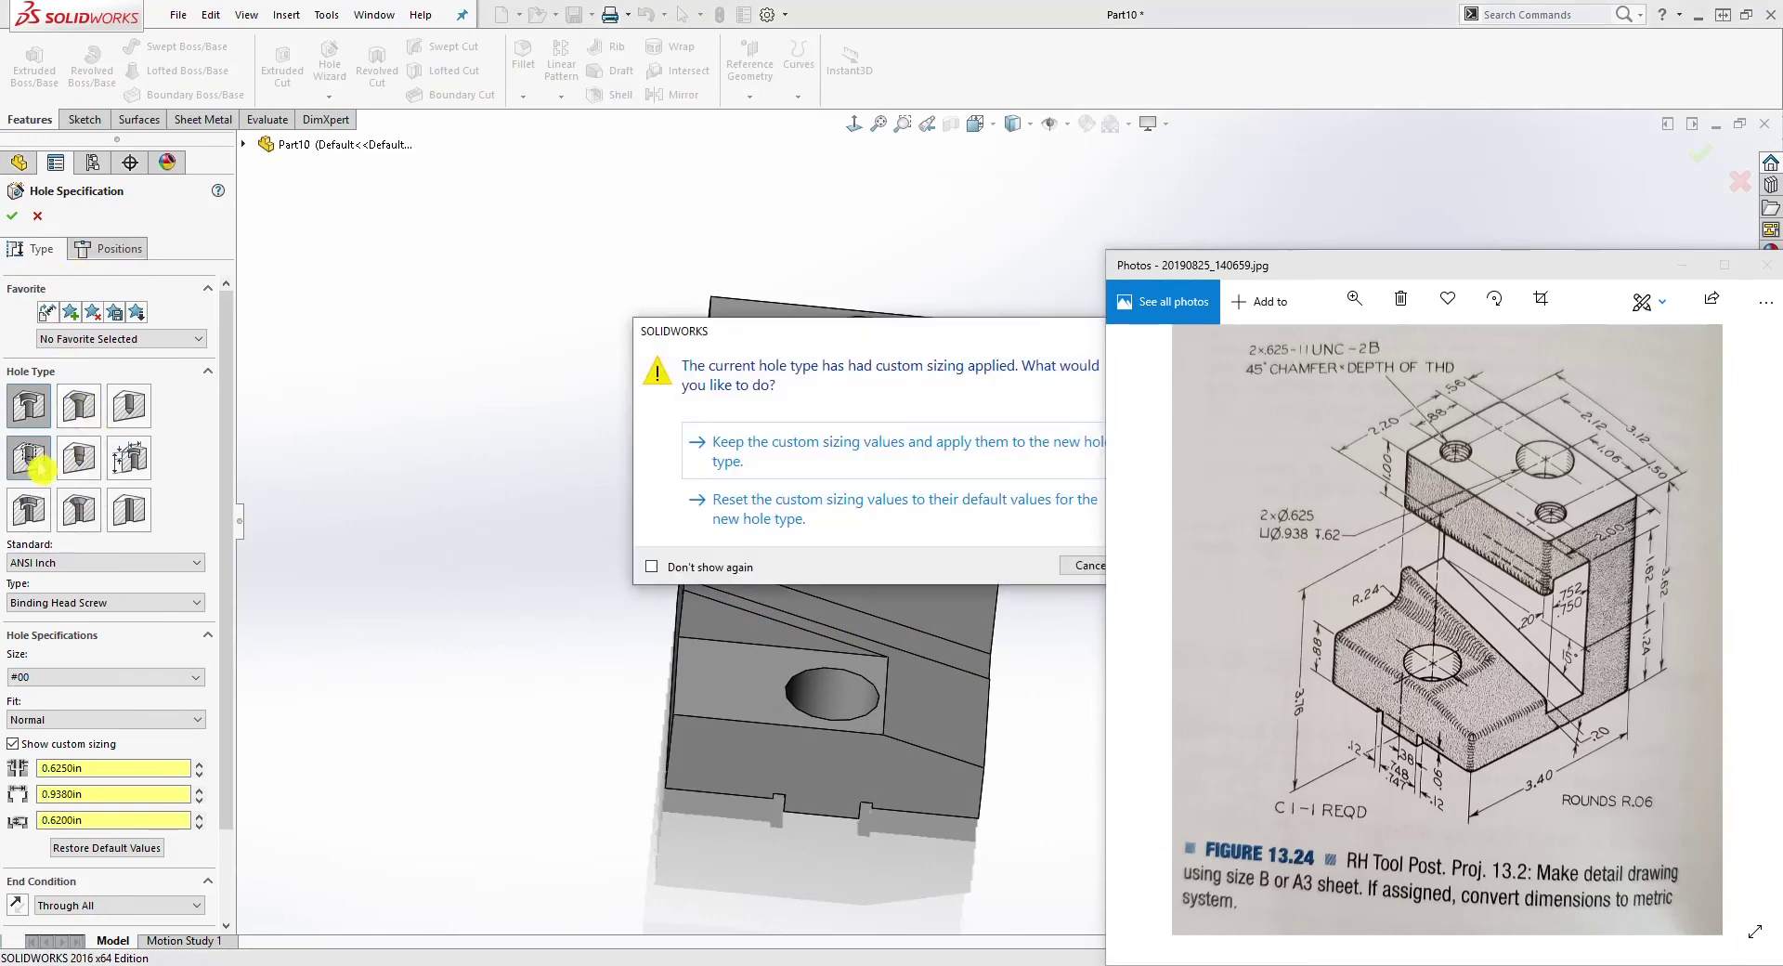
{"action": "left_click", "coordinate": [859, 466]}
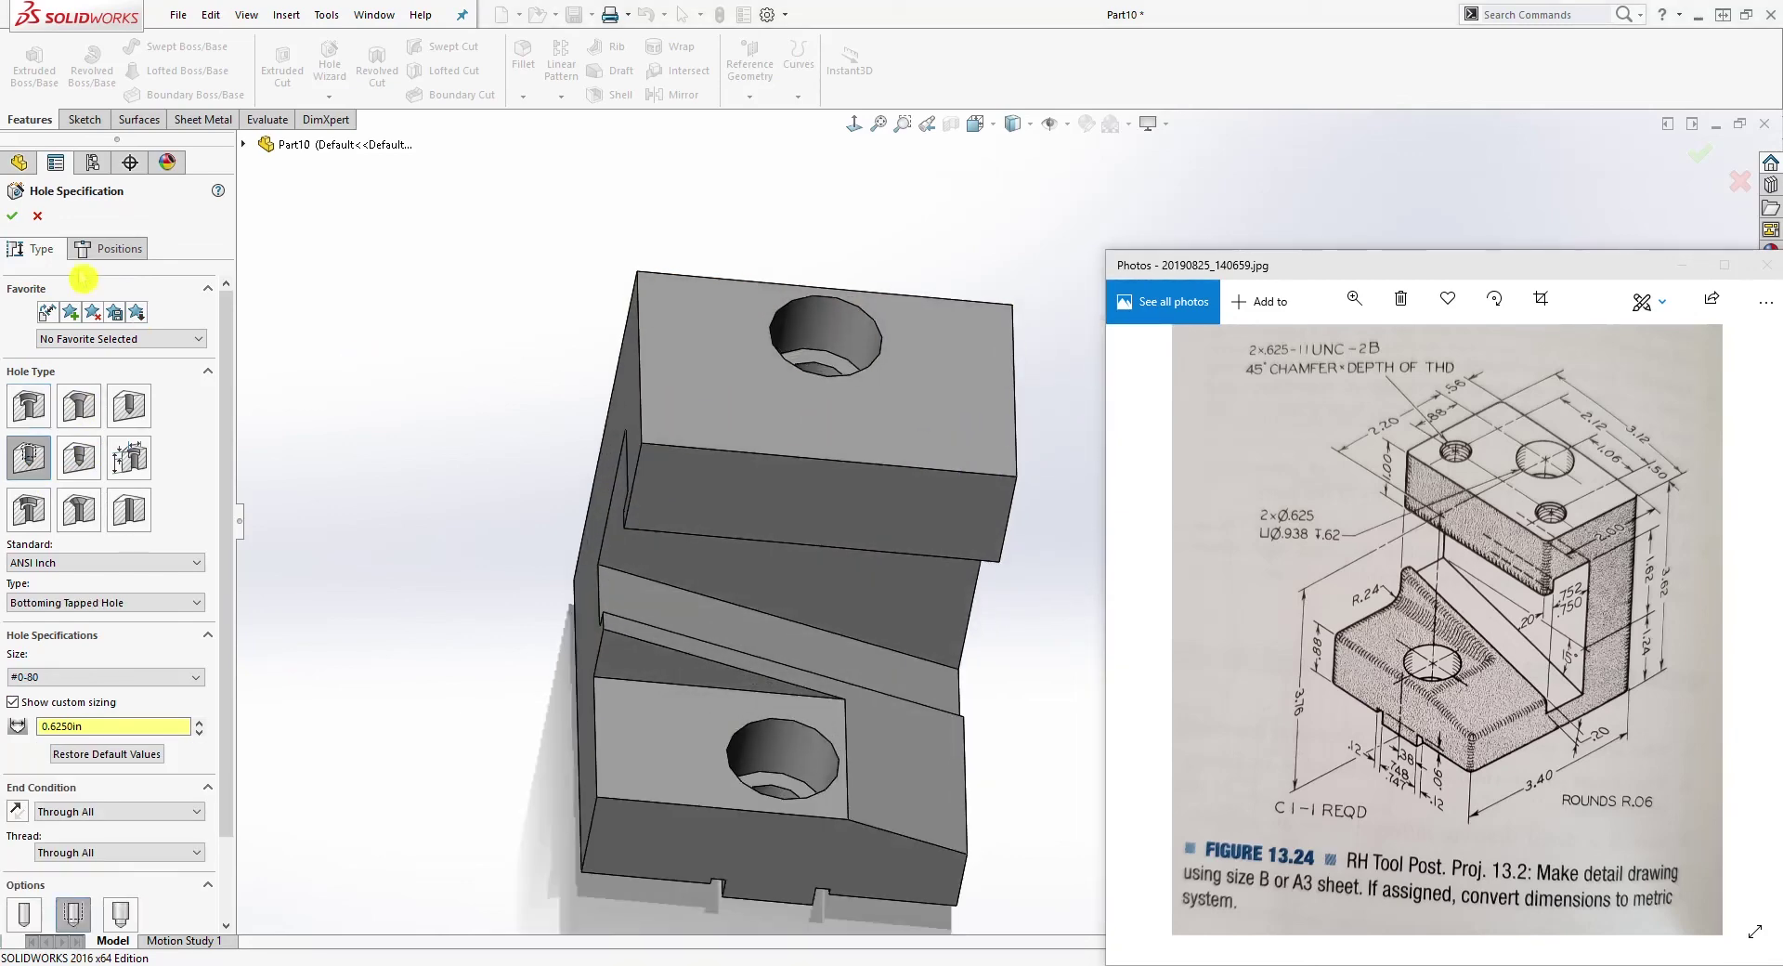
{"action": "left_click", "coordinate": [97, 252]}
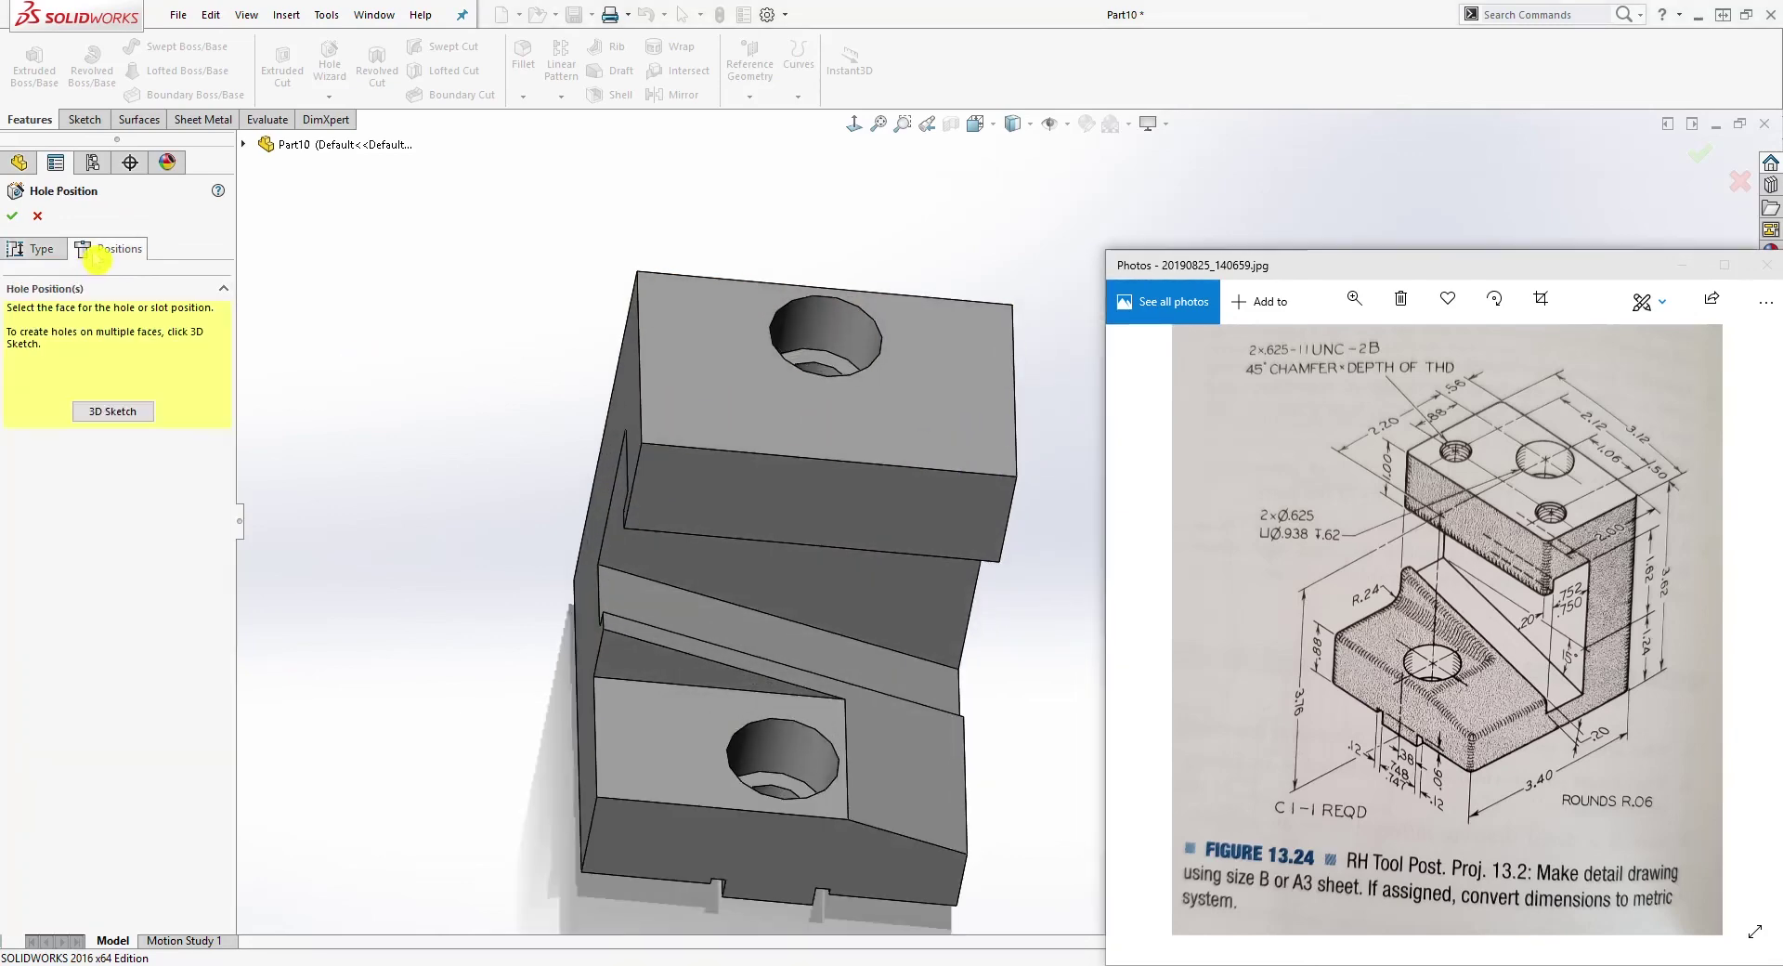
{"action": "left_click", "coordinate": [688, 392]}
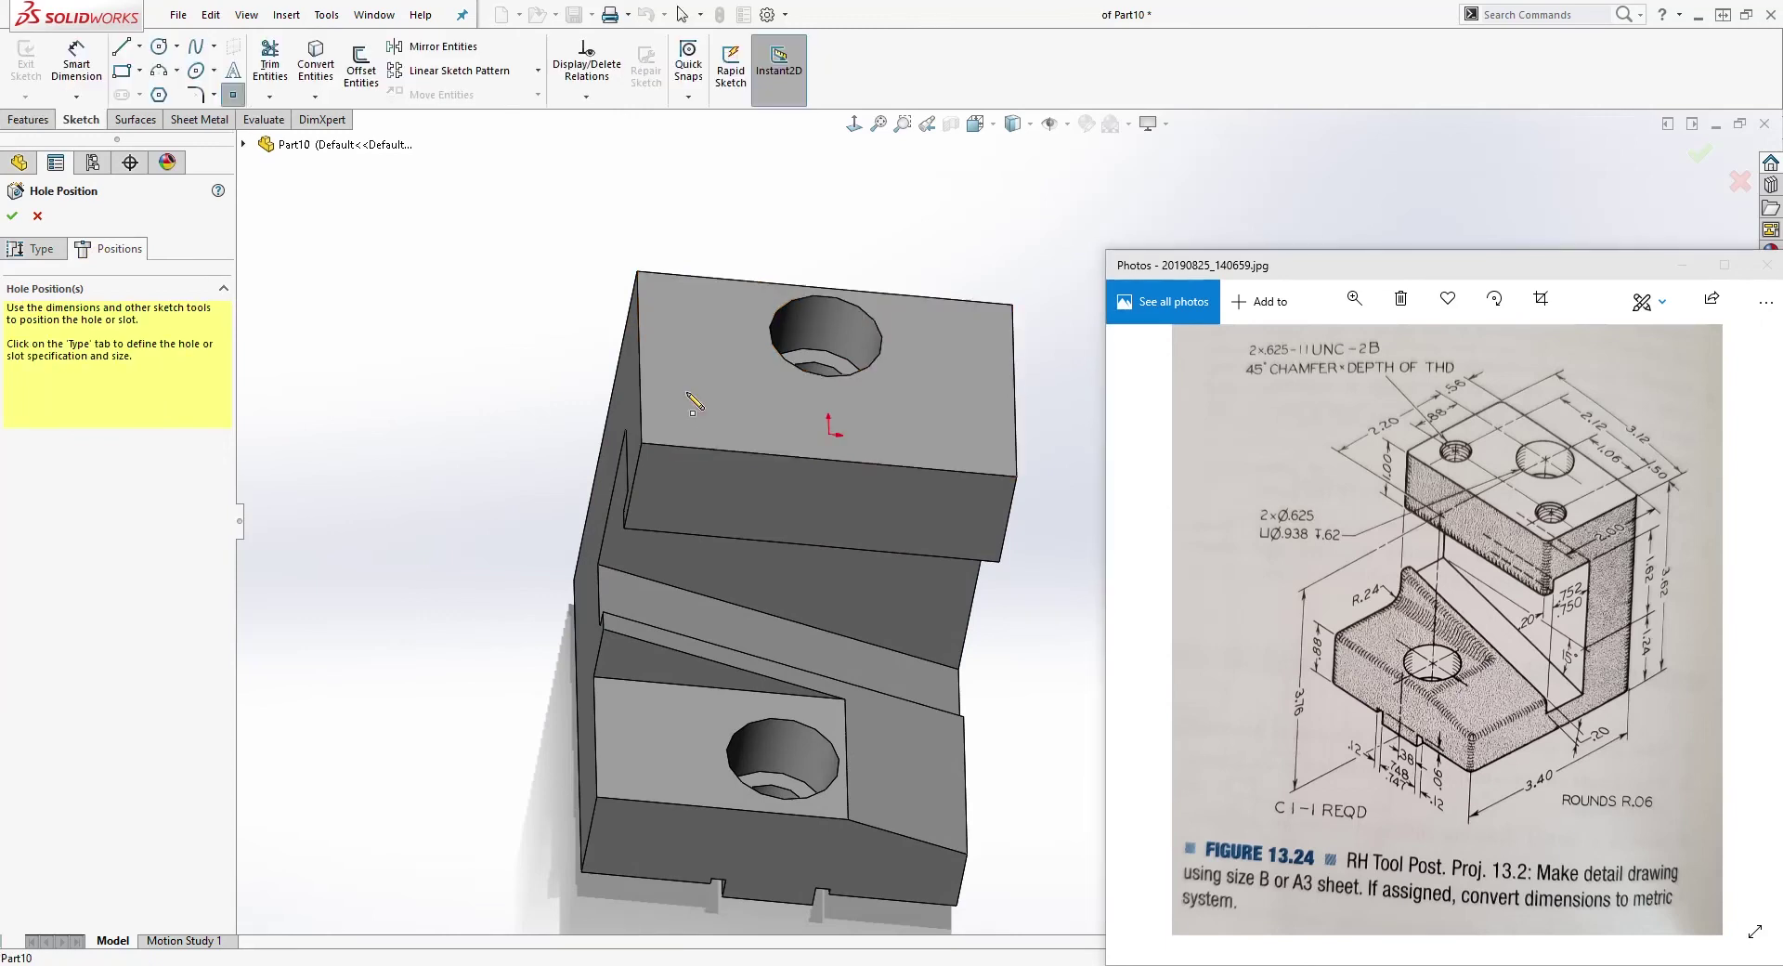
Step: Place two tapped-hole centre points on the left and right of the top face
{"action": "left_click", "coordinate": [854, 124]}
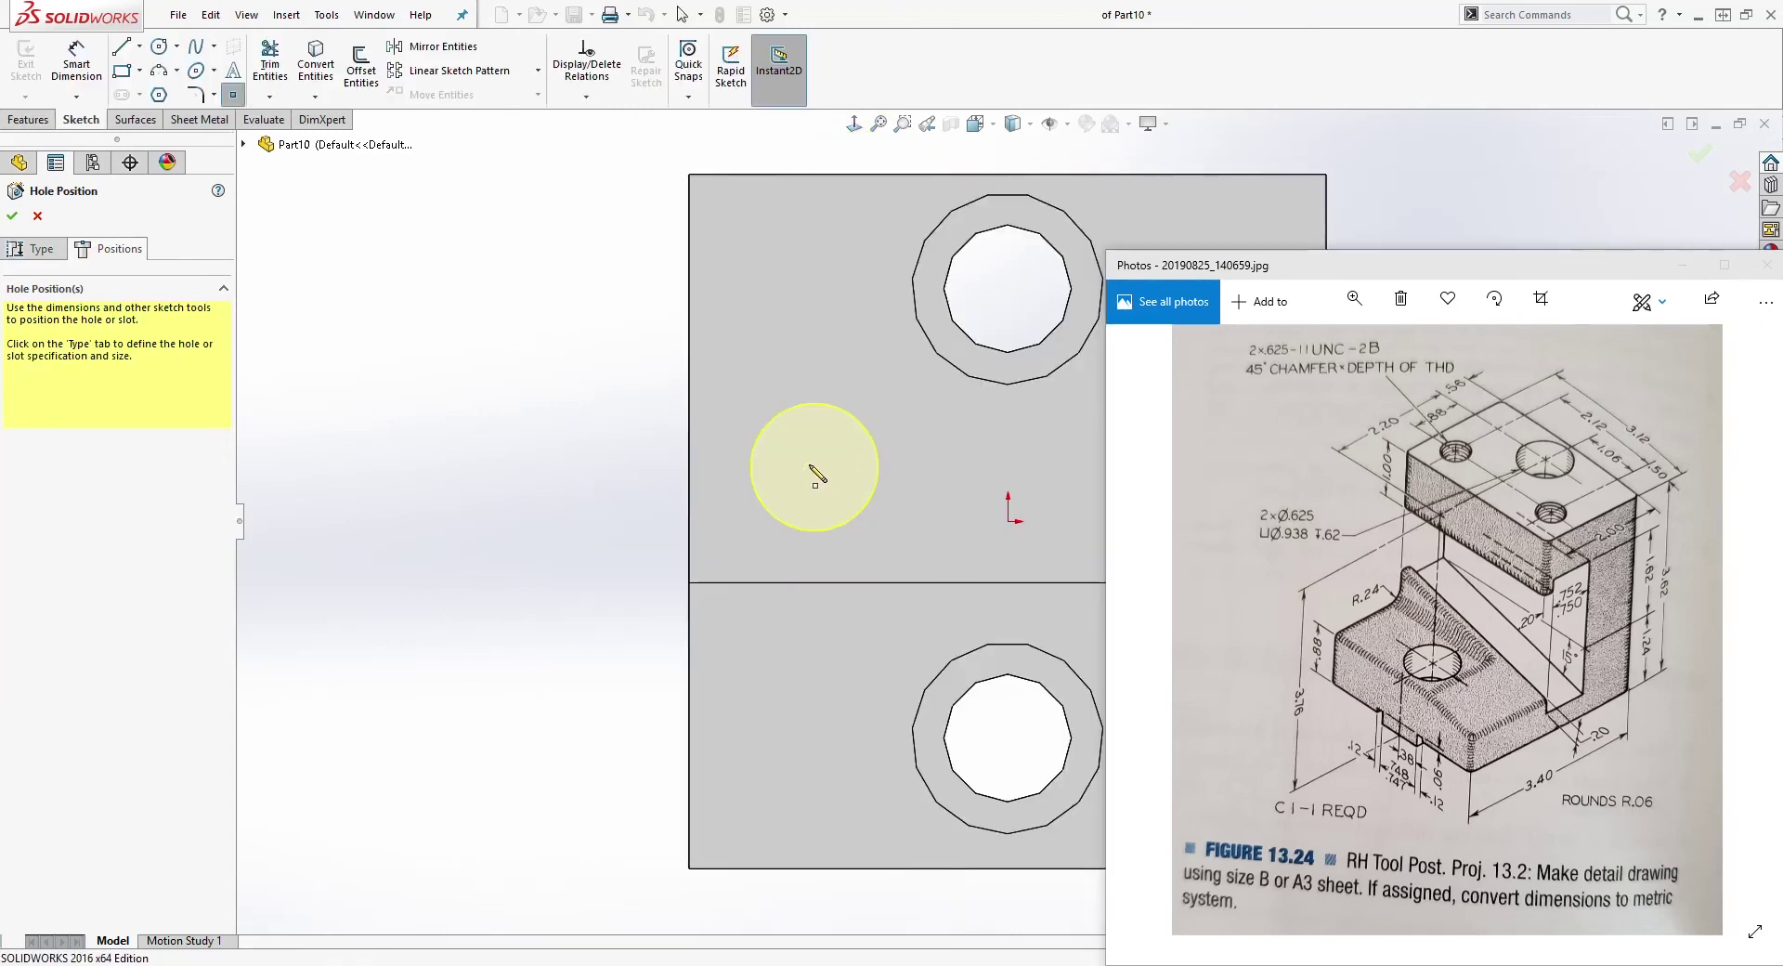
{"action": "mouse_move", "coordinate": [868, 506]}
{"action": "middle_mouse_down", "text": "ctrl"}
{"action": "mouse_move", "coordinate": [492, 510]}
{"action": "mouse_move", "coordinate": [510, 530]}
{"action": "middle_mouse_up", "text": "ctrl"}
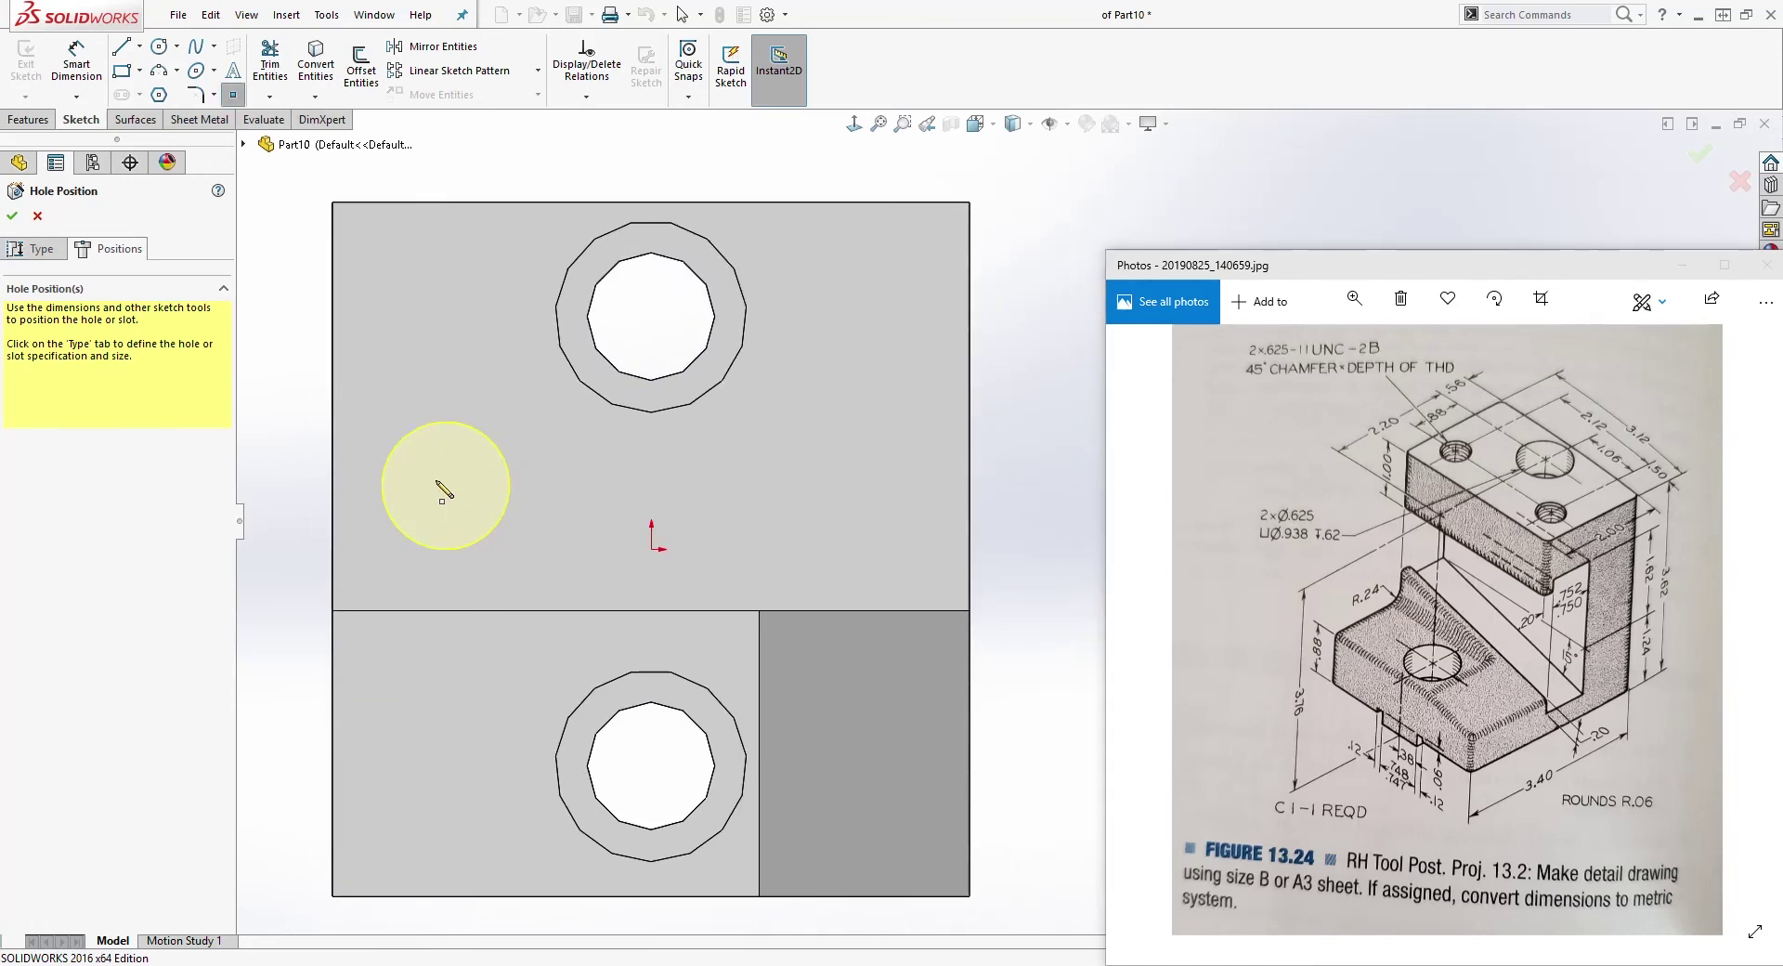
{"action": "left_click", "coordinate": [451, 496]}
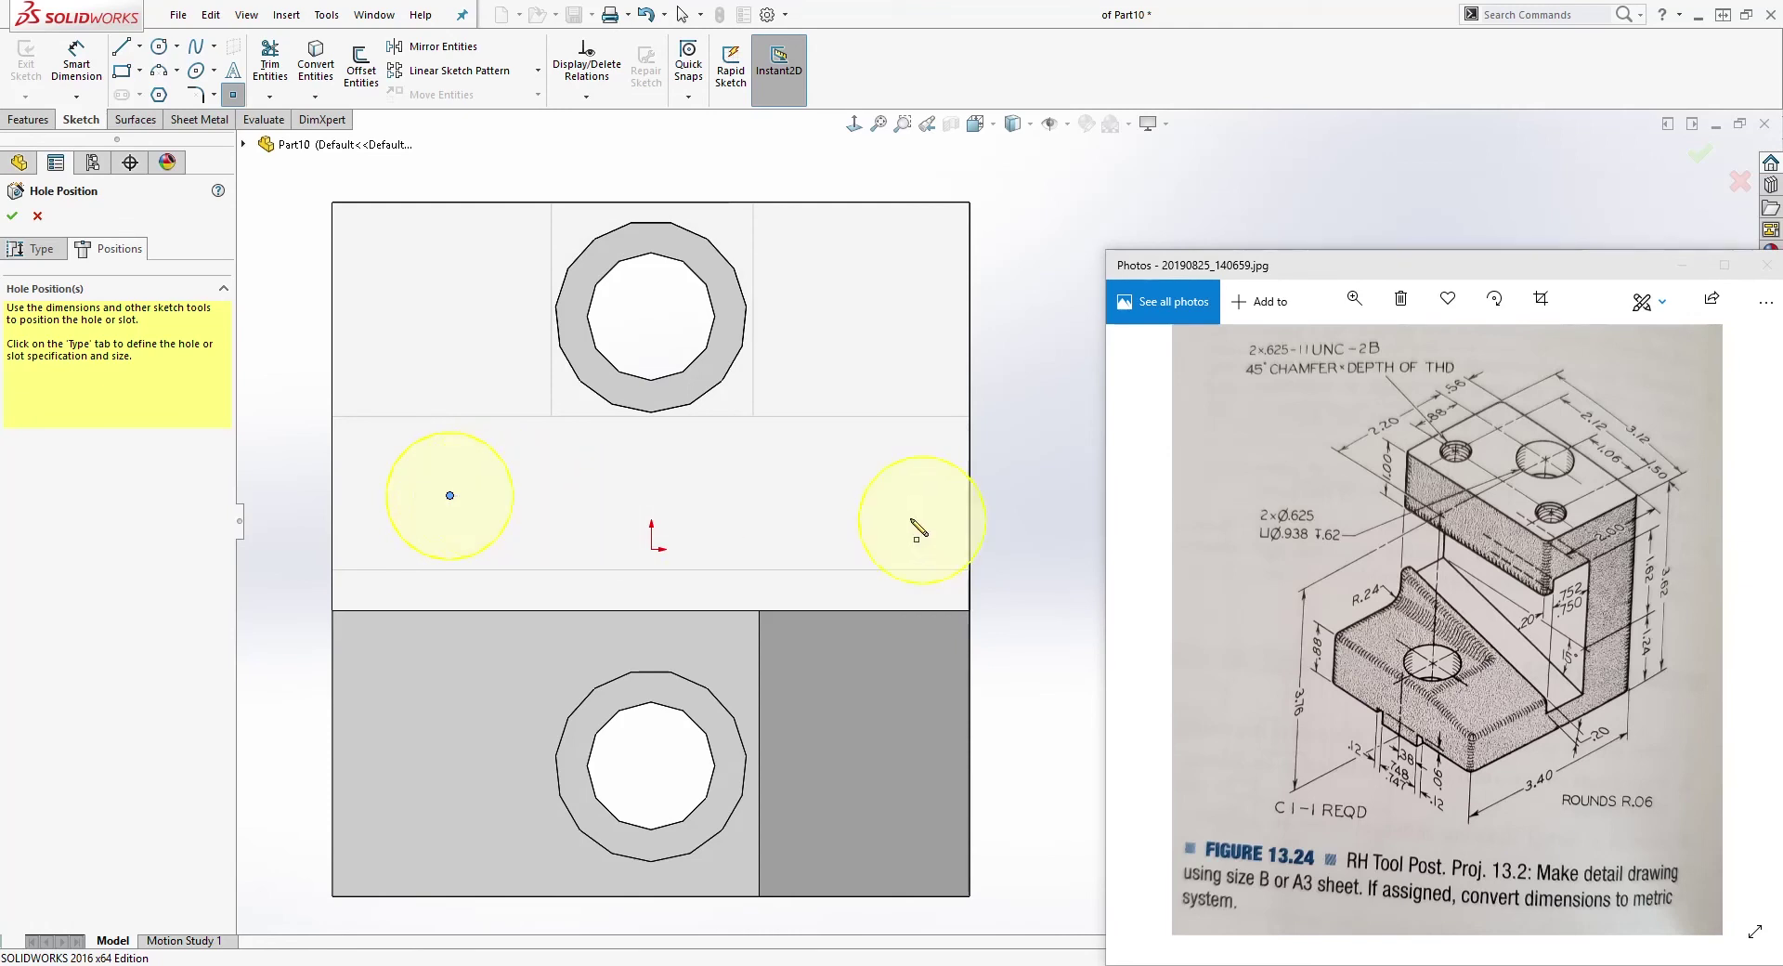
{"action": "left_click", "coordinate": [834, 496]}
{"action": "key", "text": "Escape"}
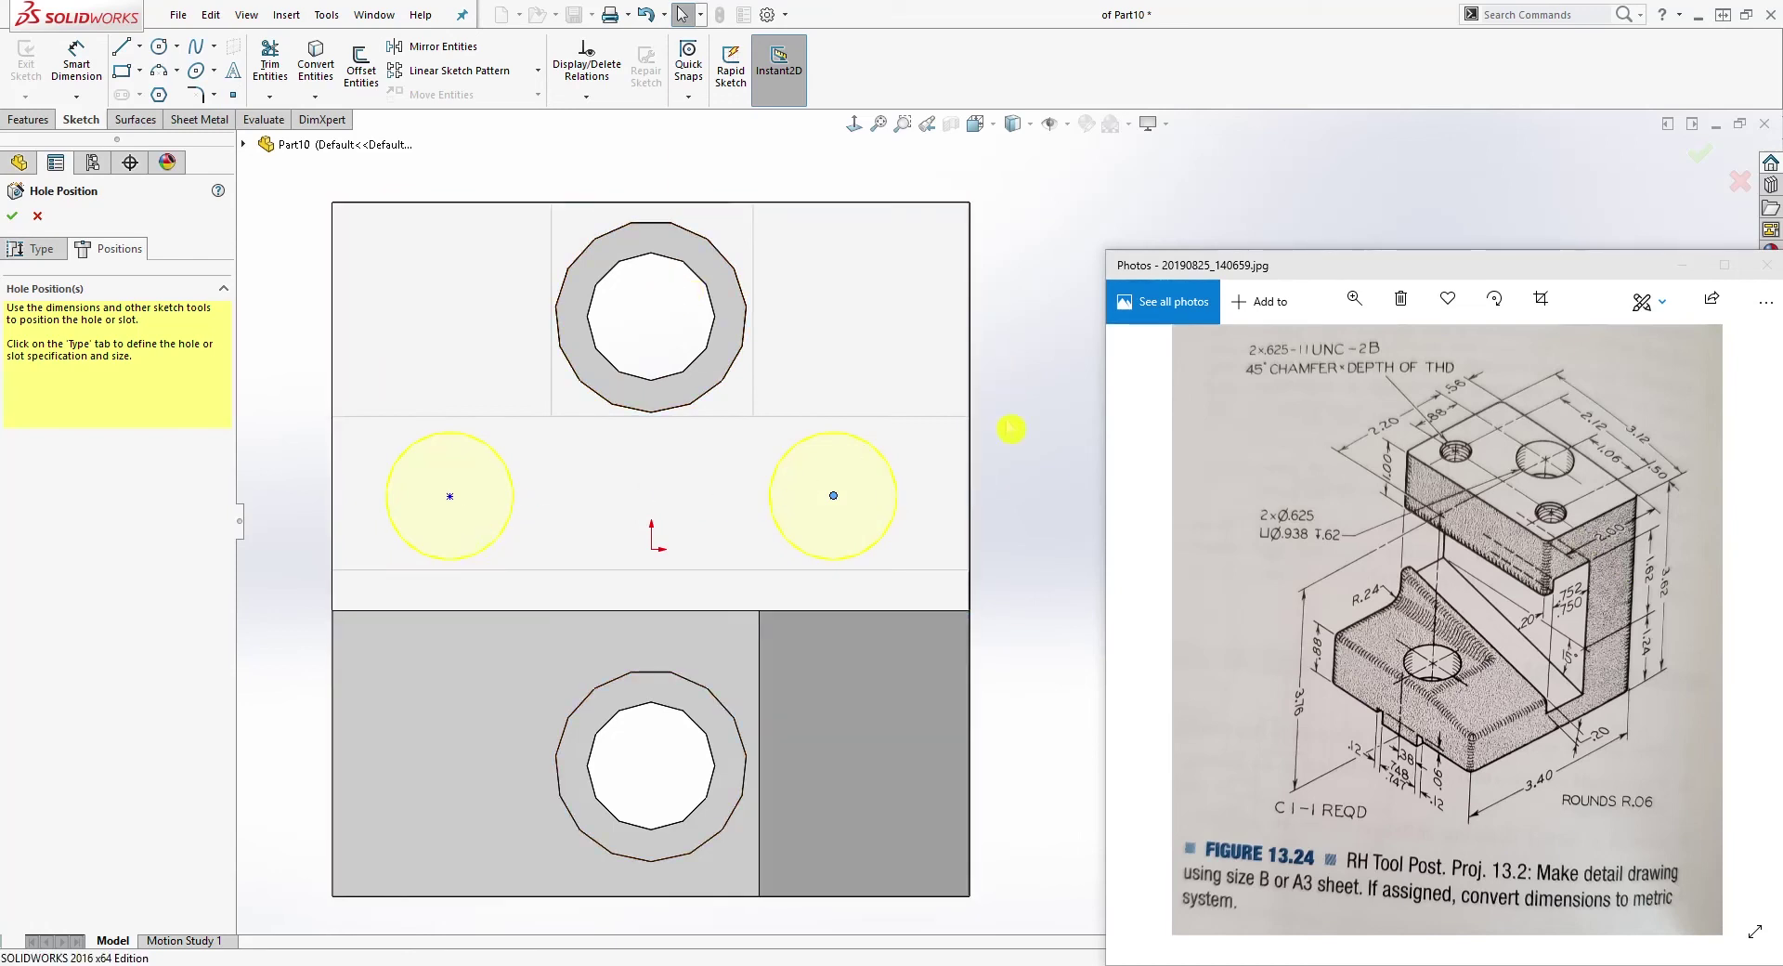
Step: Dimension the right hole centre .50 from the block's right edge
{"action": "left_click", "coordinate": [81, 61]}
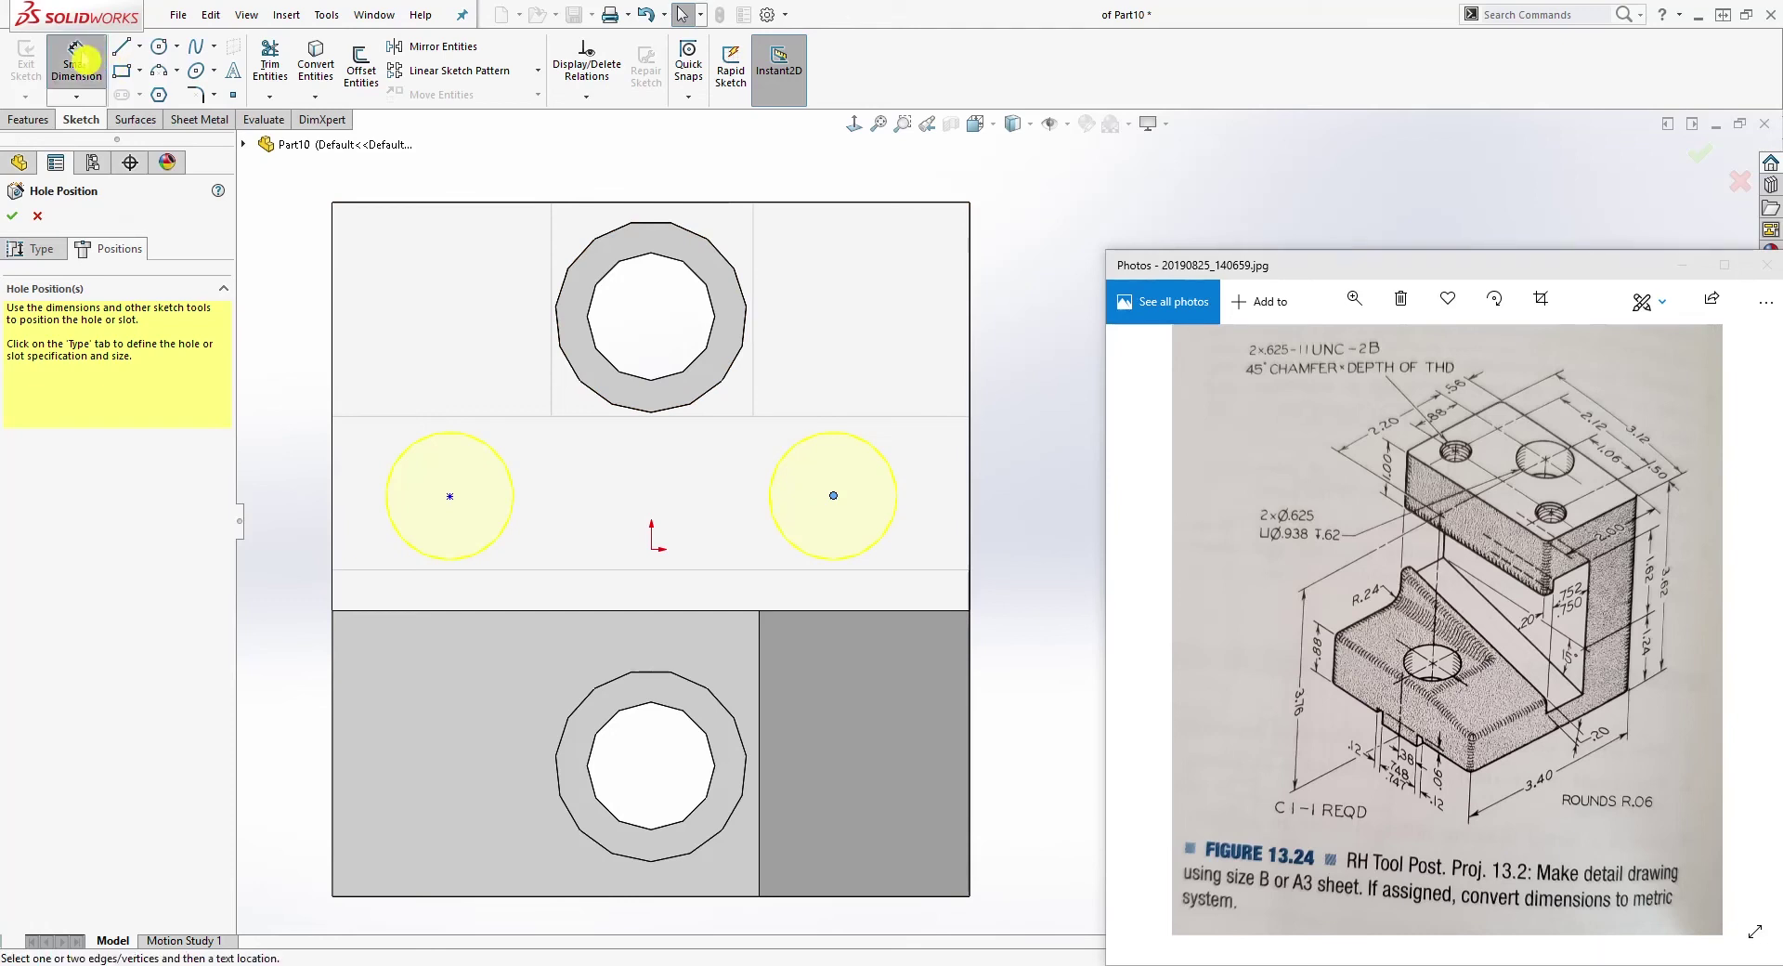
{"action": "left_click", "coordinate": [970, 459]}
{"action": "left_click", "coordinate": [833, 495]}
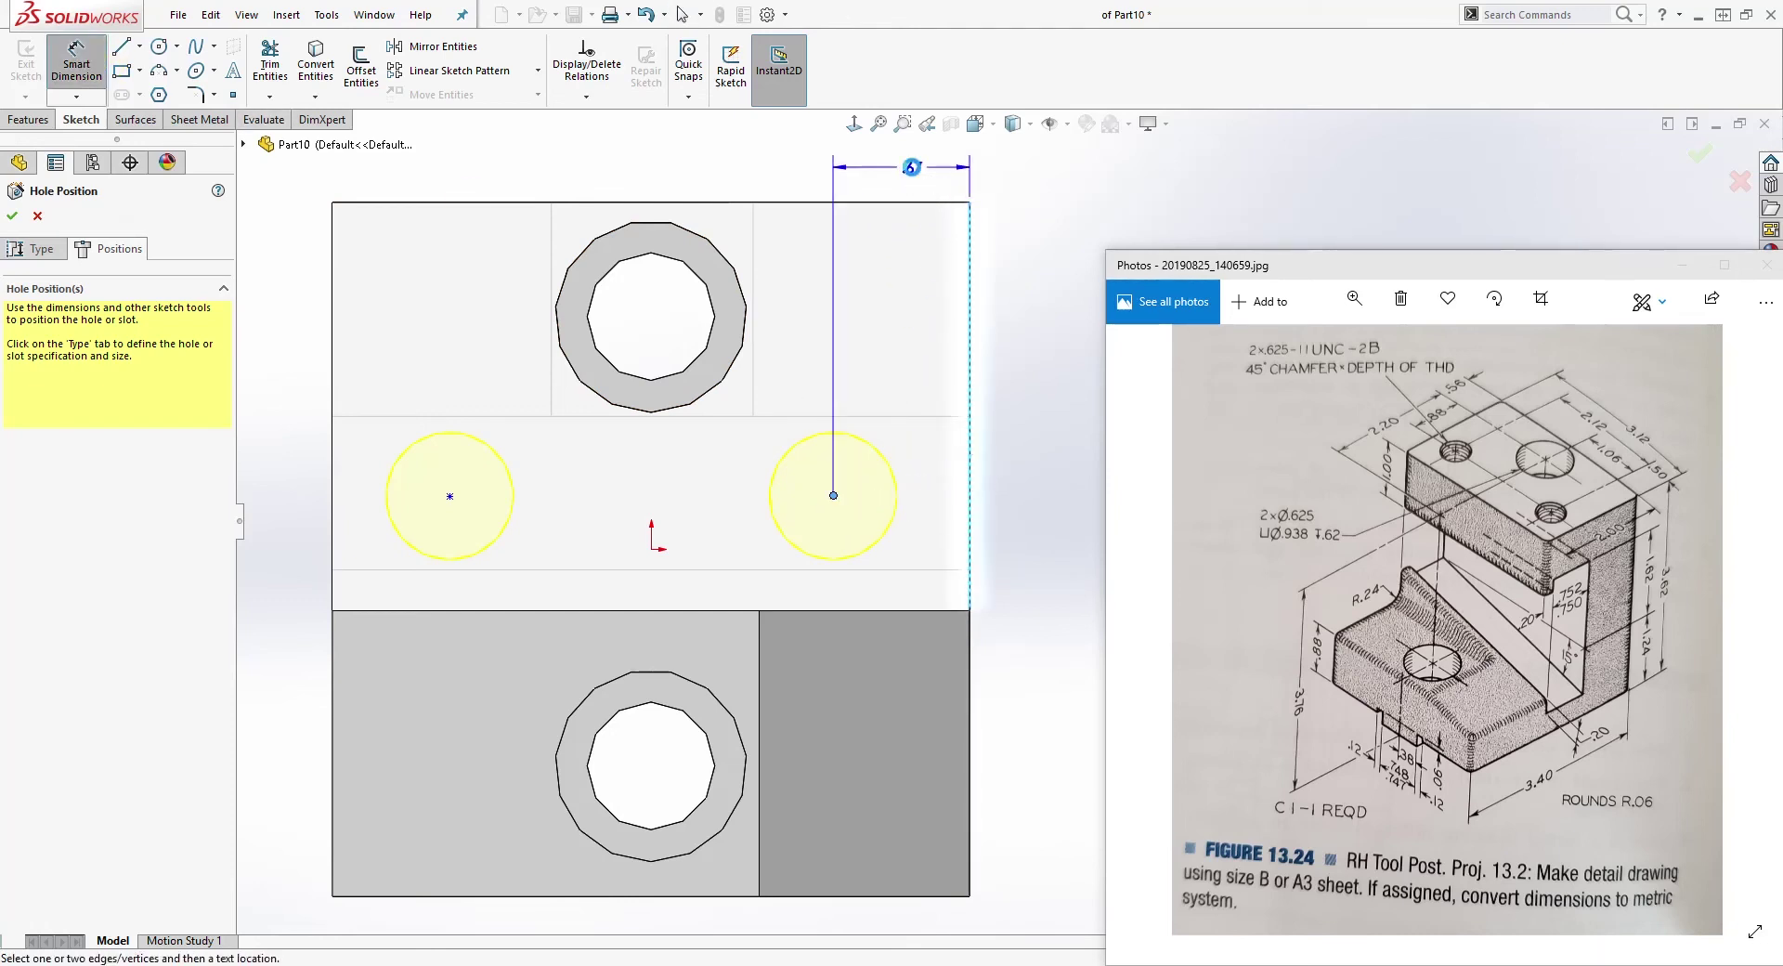
{"action": "left_click", "coordinate": [919, 179]}
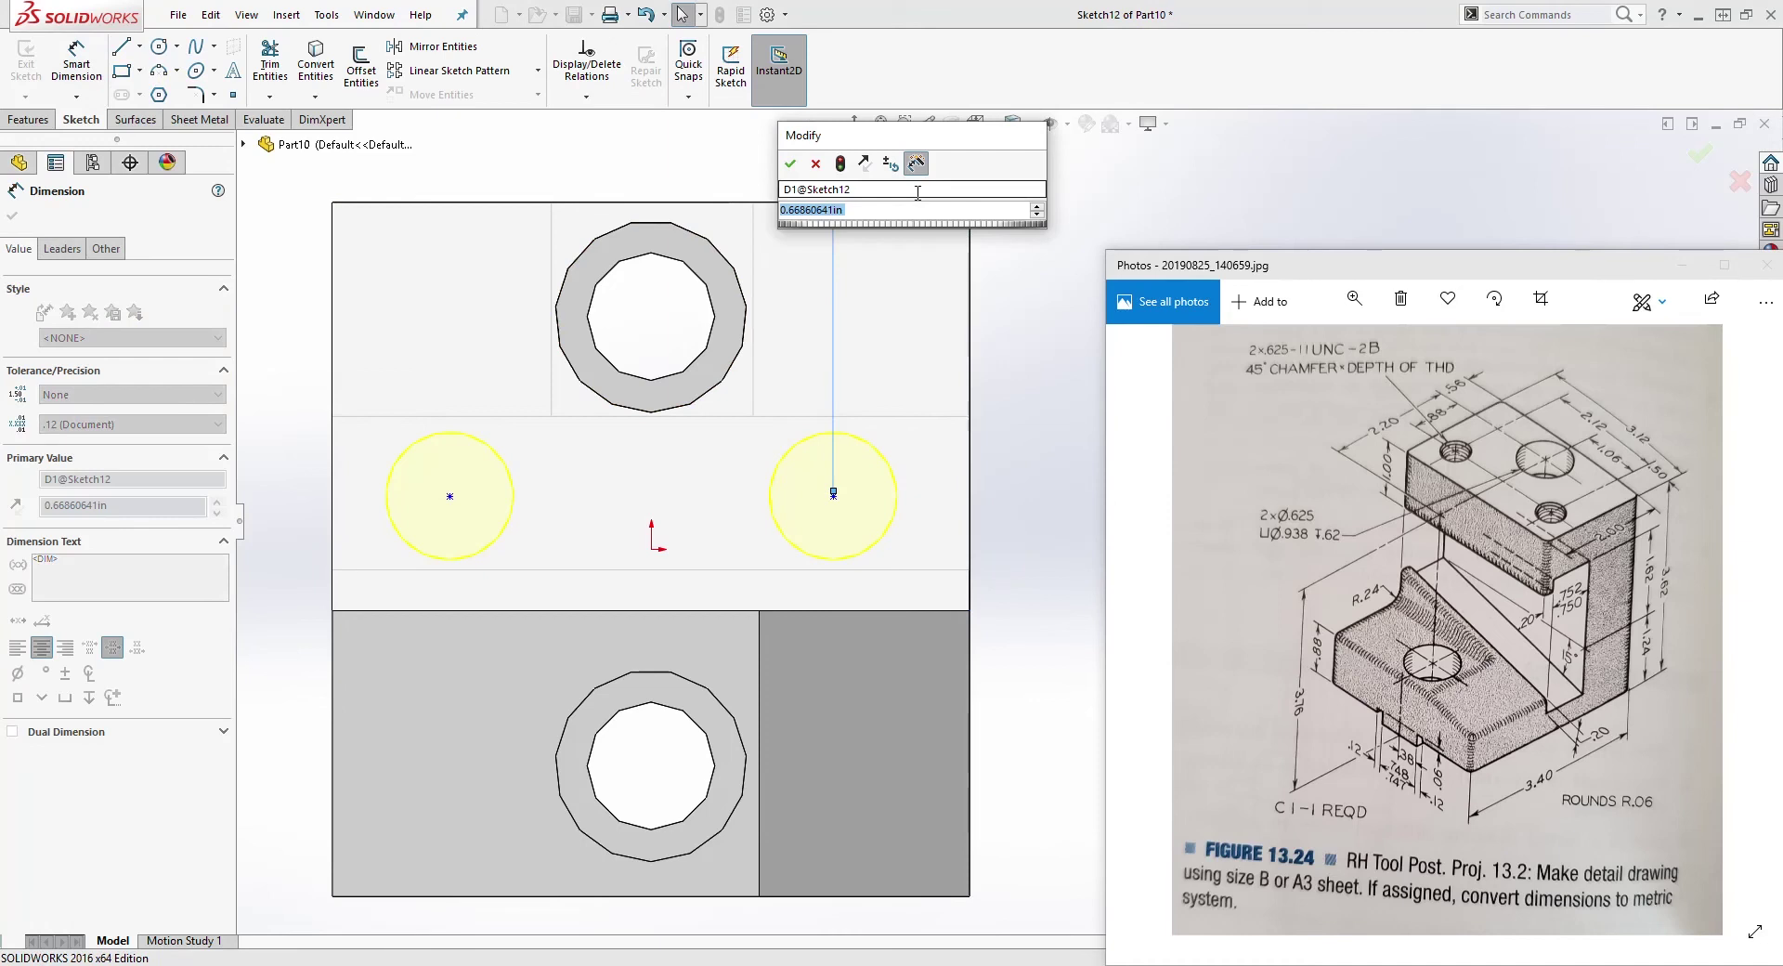
{"action": "type", "text": ".5"}
{"action": "key", "text": "Return"}
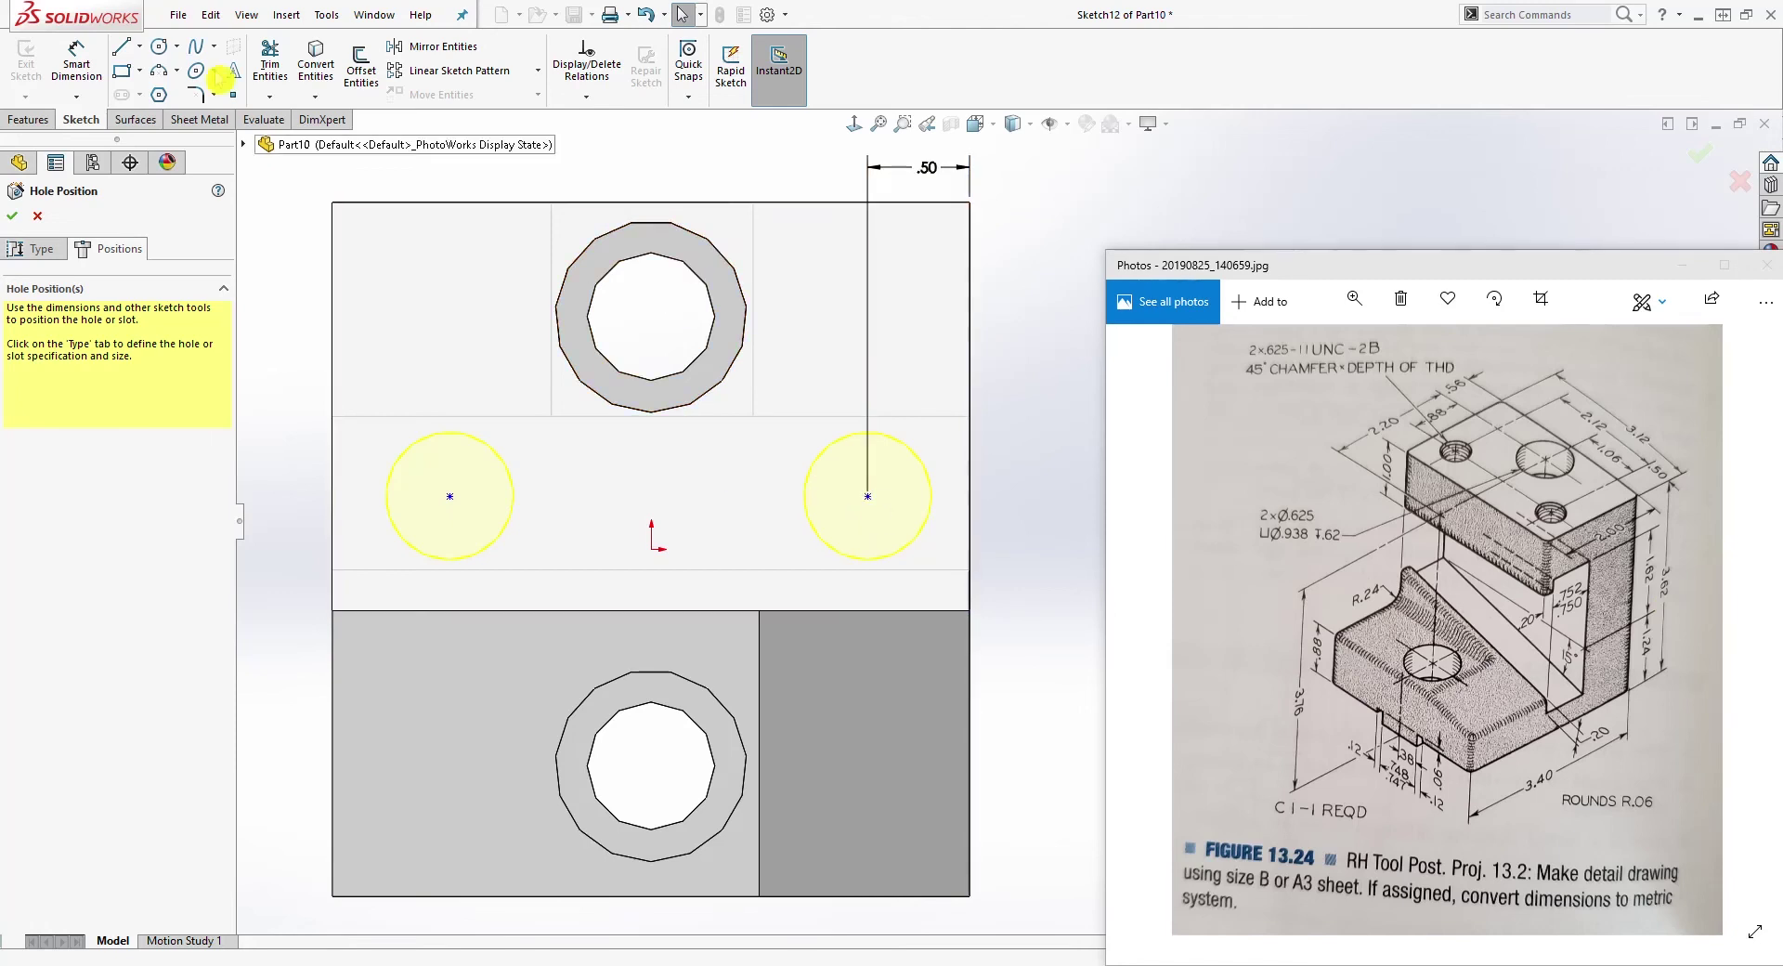
Step: Set the spacing between the two hole centres to 2.12
{"action": "left_click", "coordinate": [63, 64]}
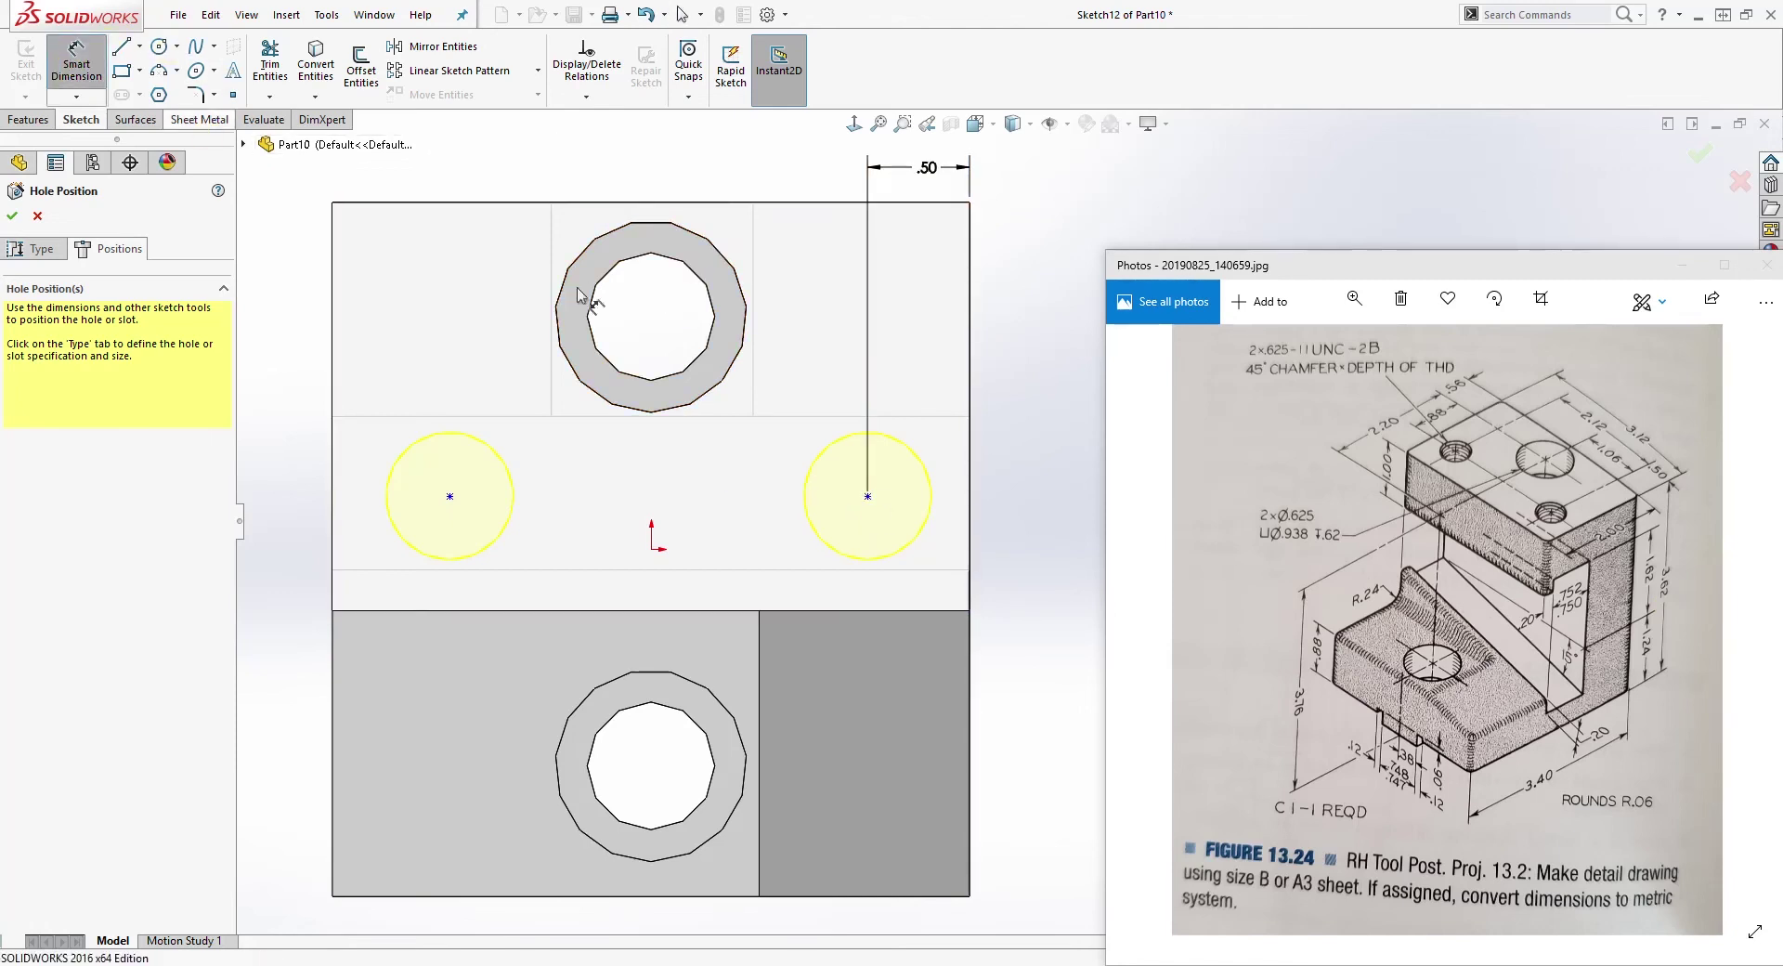
{"action": "left_click", "coordinate": [867, 495]}
{"action": "left_click", "coordinate": [450, 495]}
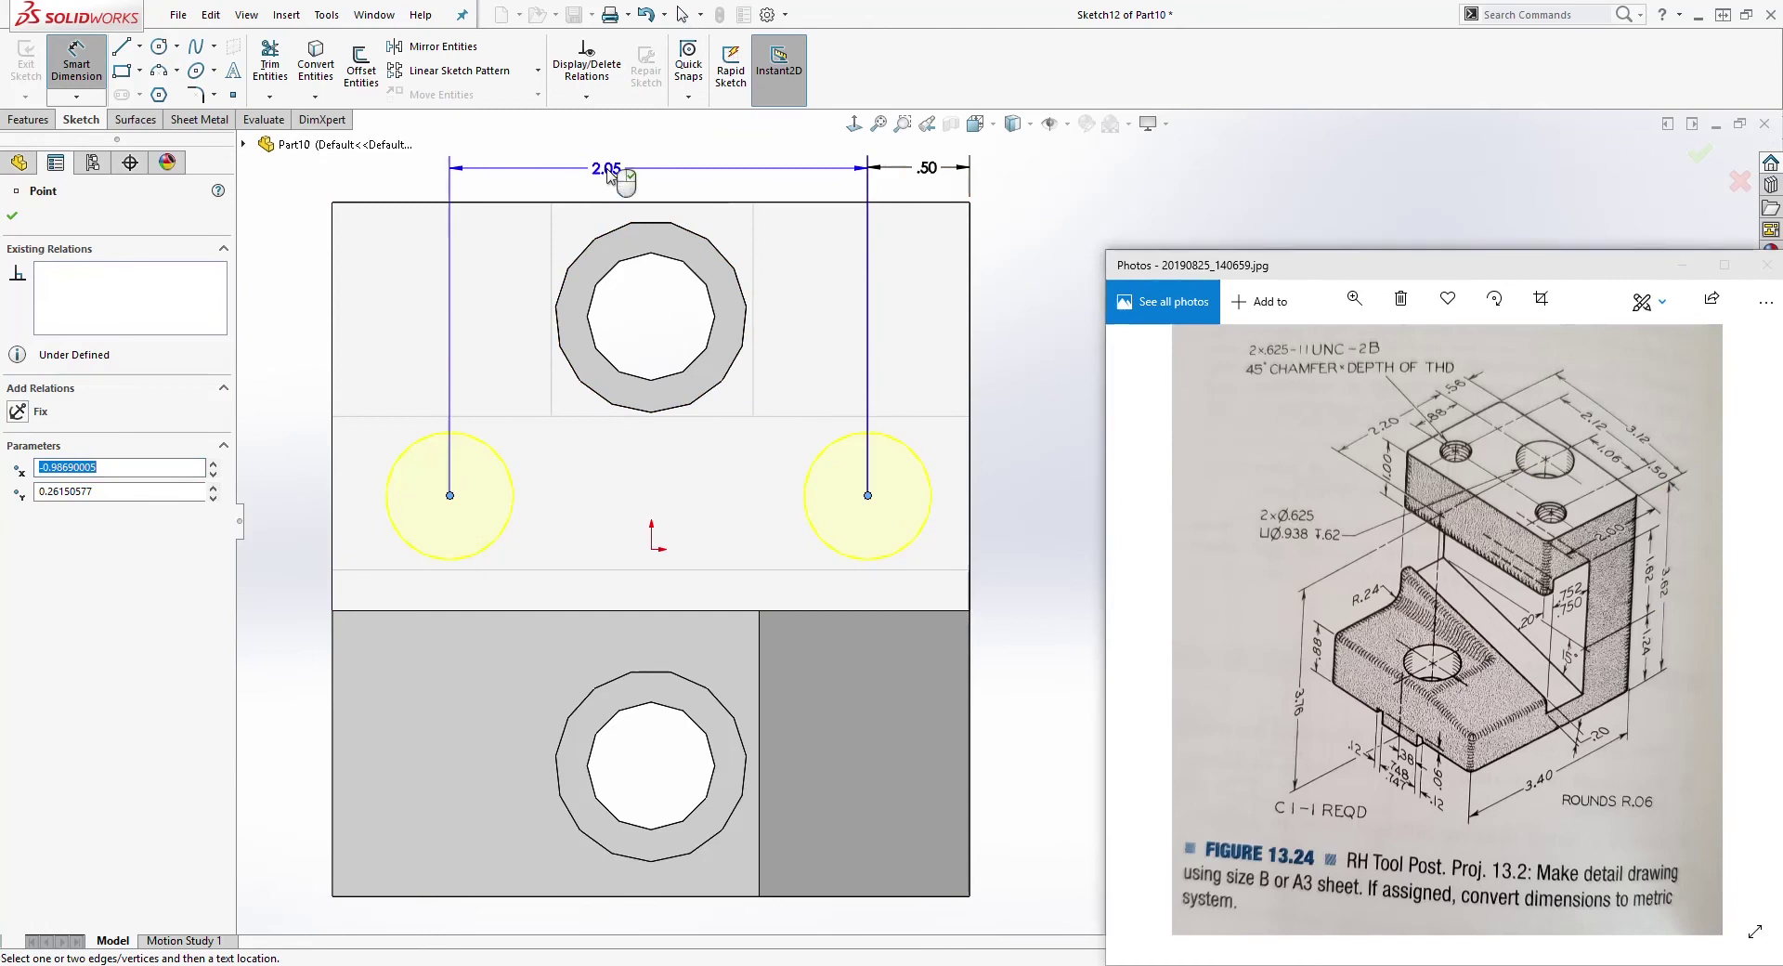
{"action": "left_click", "coordinate": [609, 173]}
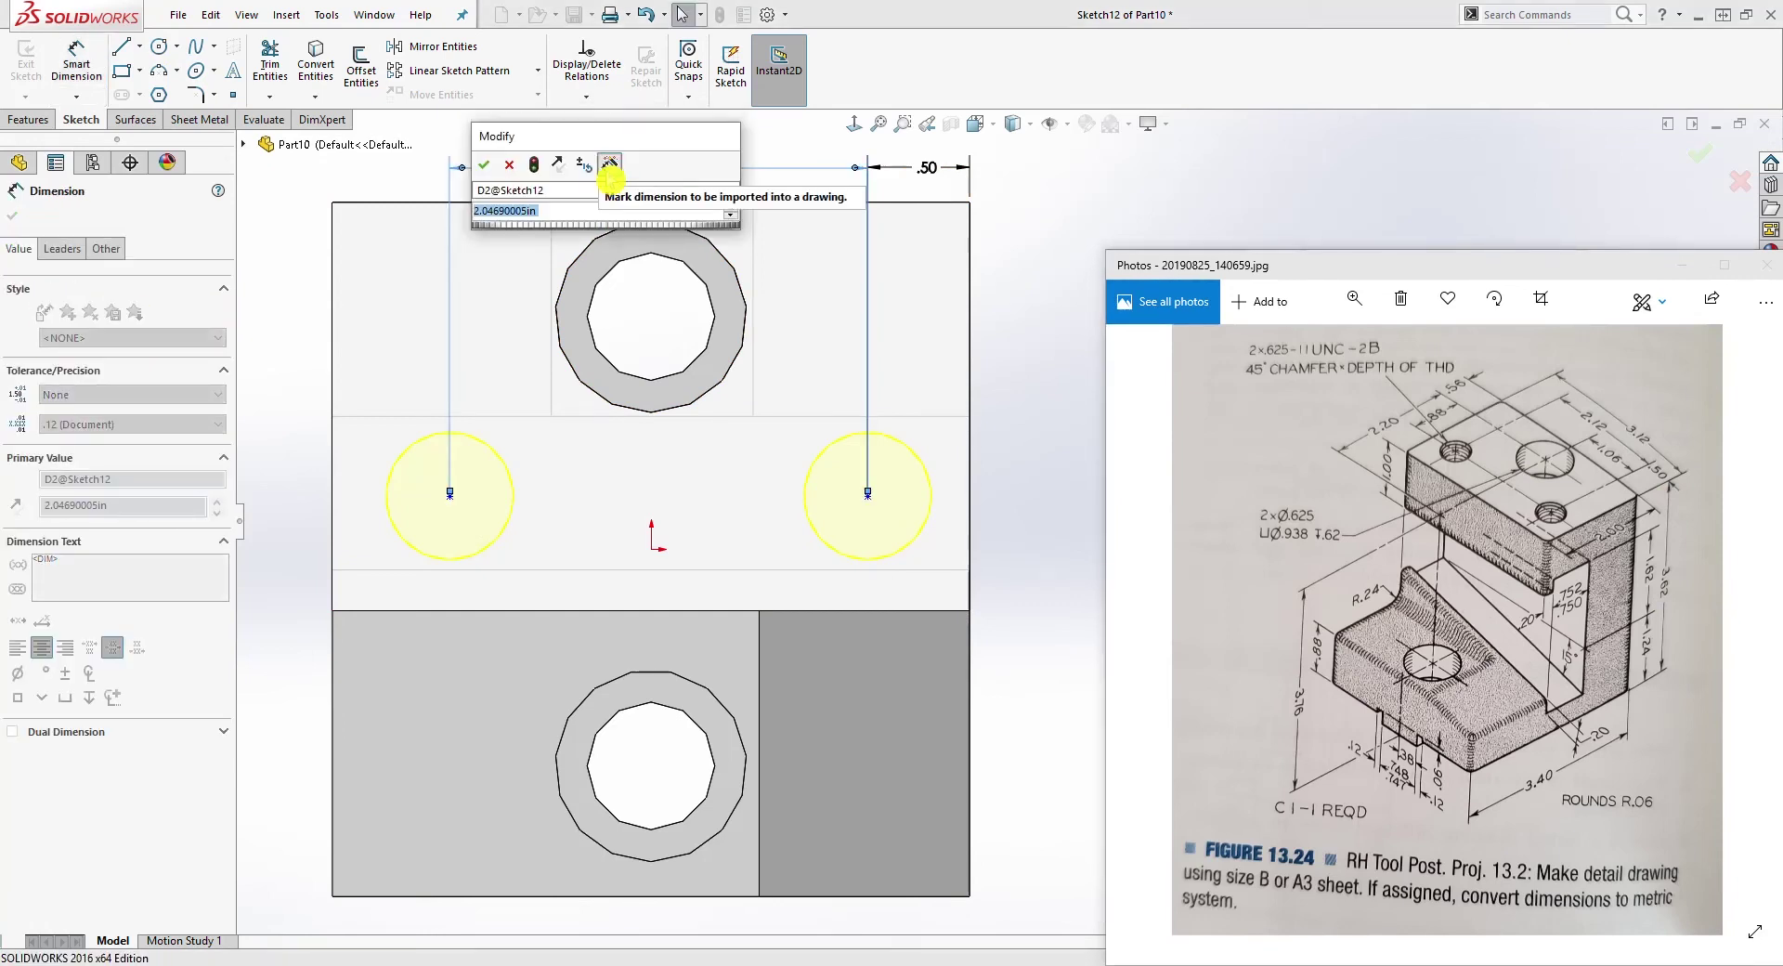
{"action": "type", "text": "2.12"}
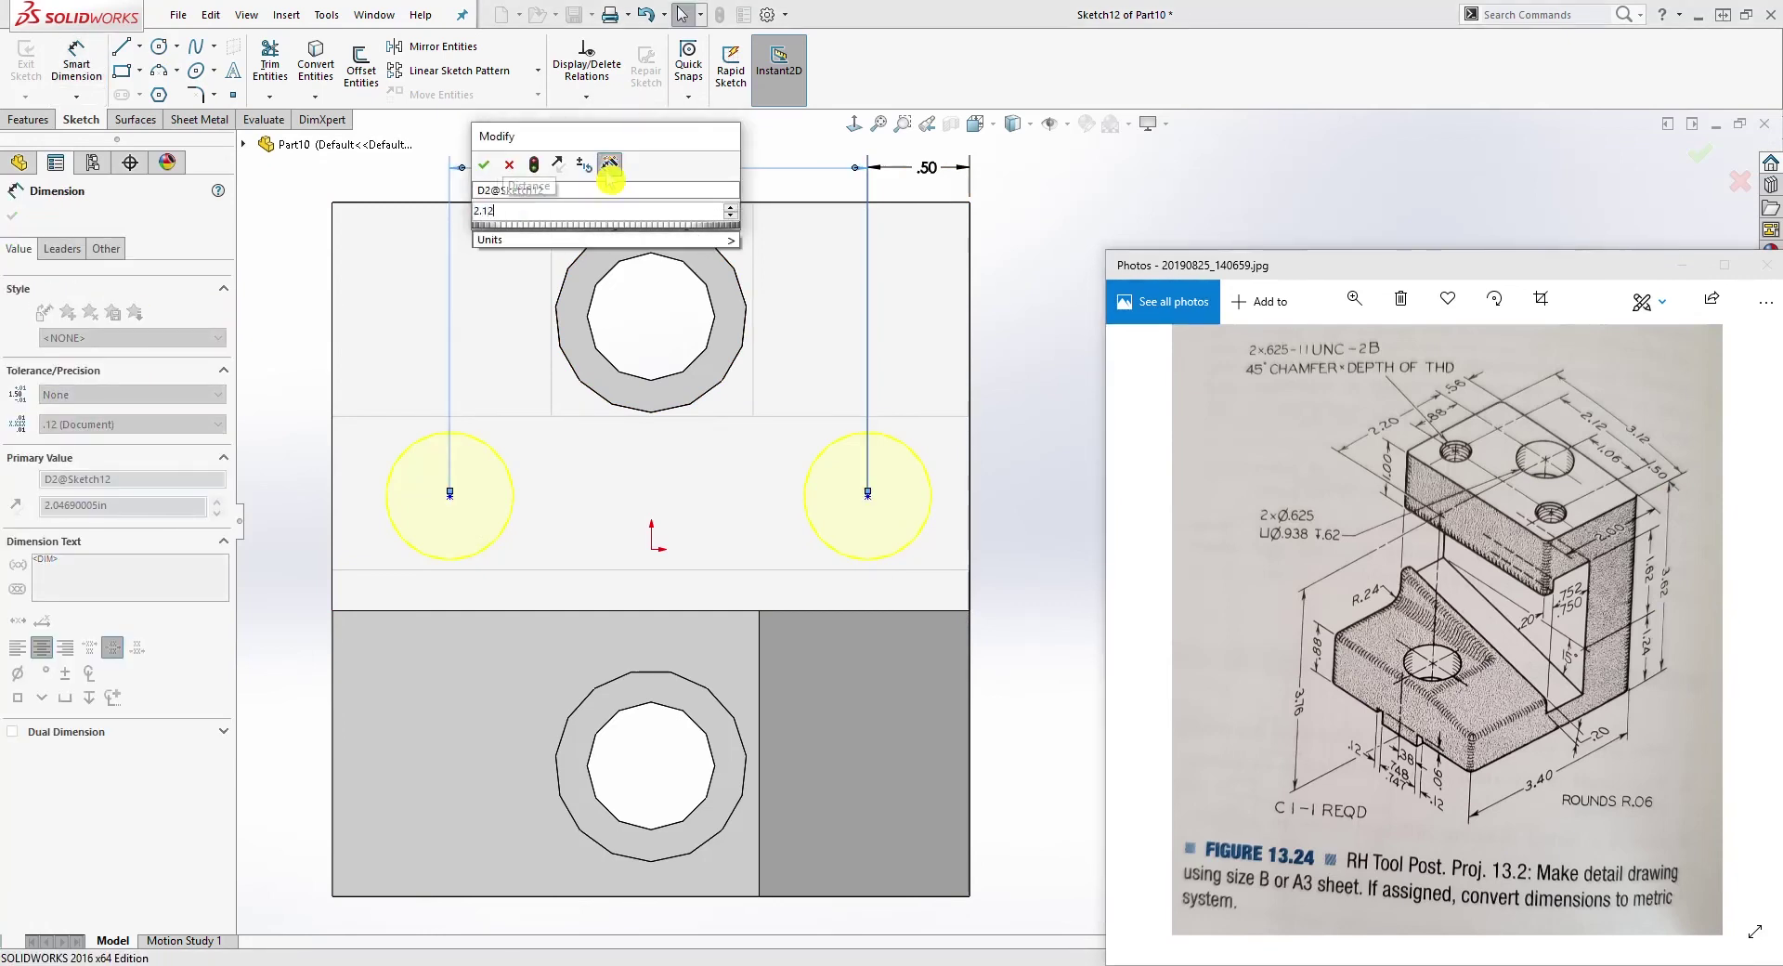
{"action": "key", "text": "Return"}
{"action": "key", "text": "Escape"}
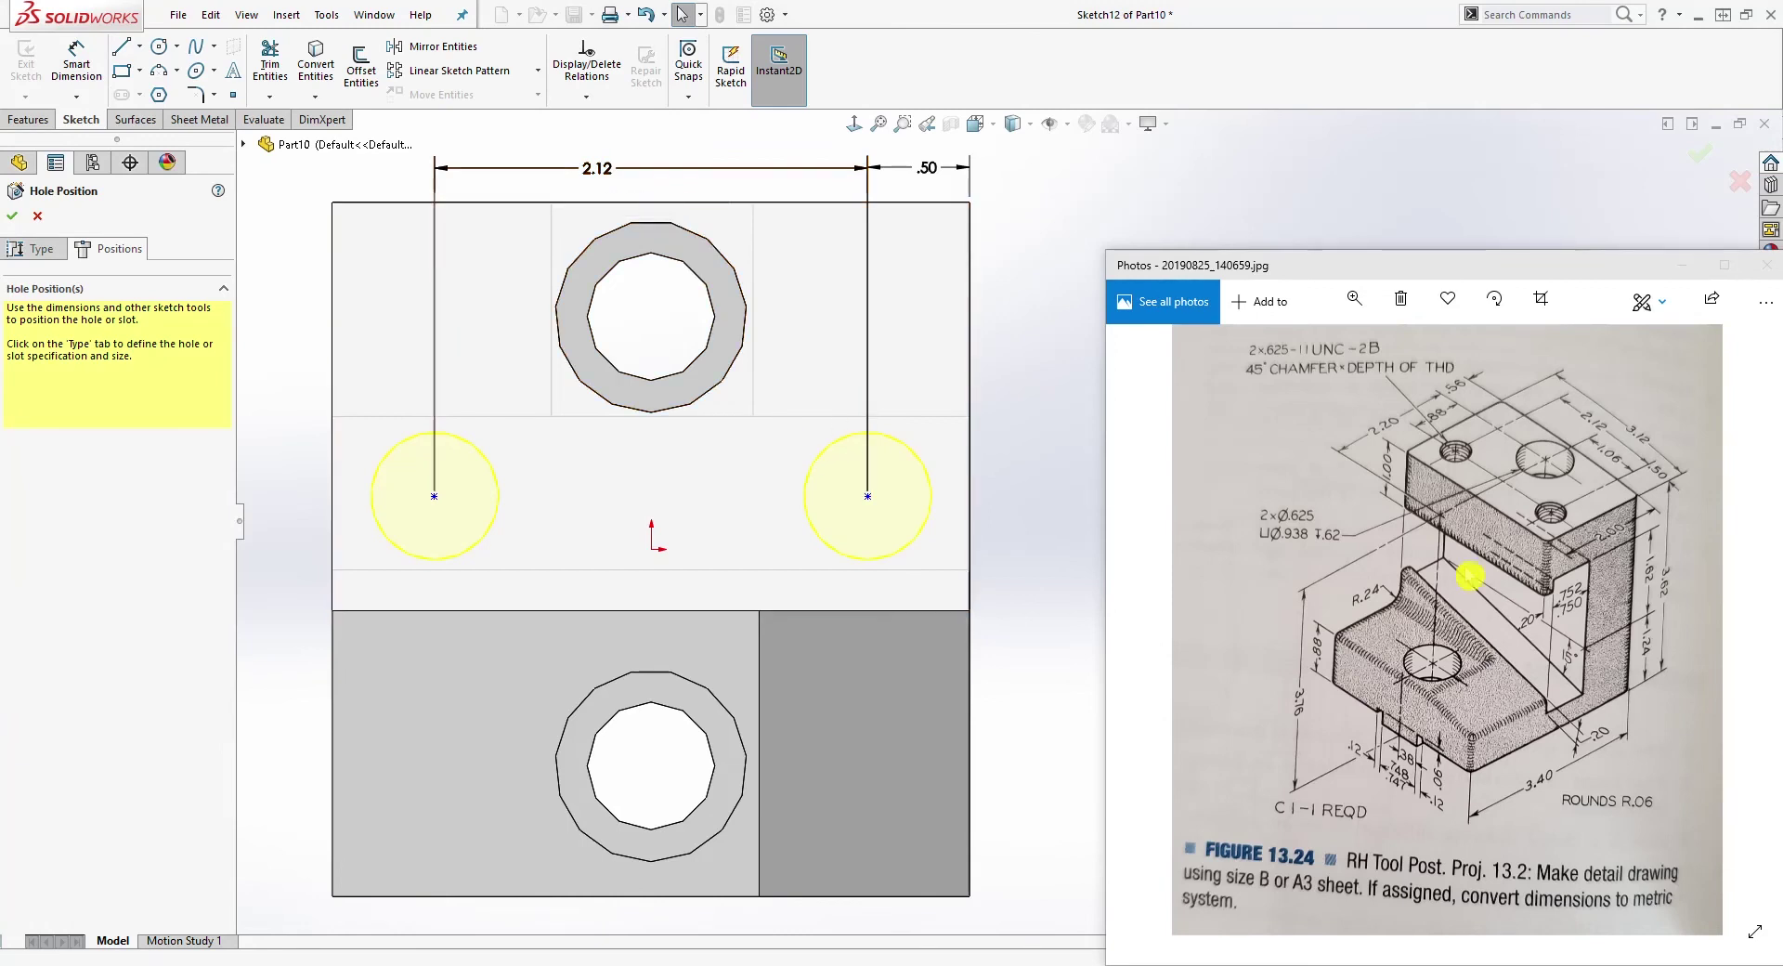
Step: Add a Horizontal relation between the two hole centres
{"action": "left_click", "coordinate": [435, 496]}
{"action": "left_click", "coordinate": [867, 496], "text": "ctrl"}
{"action": "left_click", "coordinate": [104, 508]}
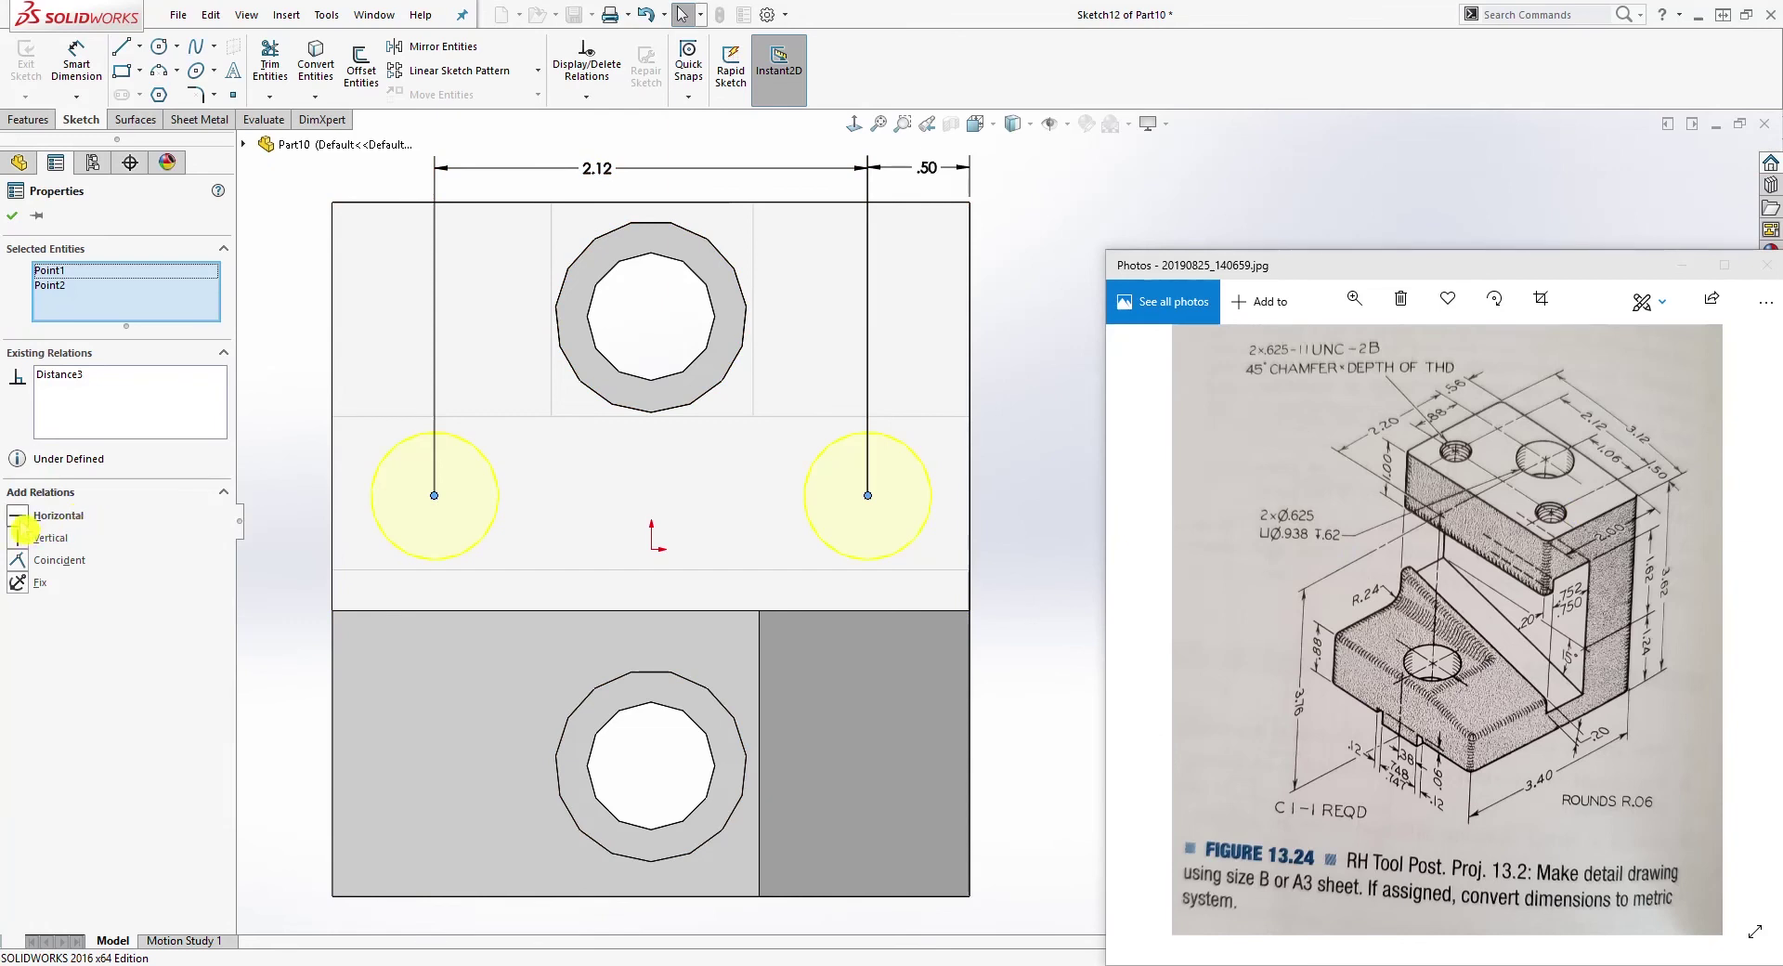
{"action": "key", "text": "Escape"}
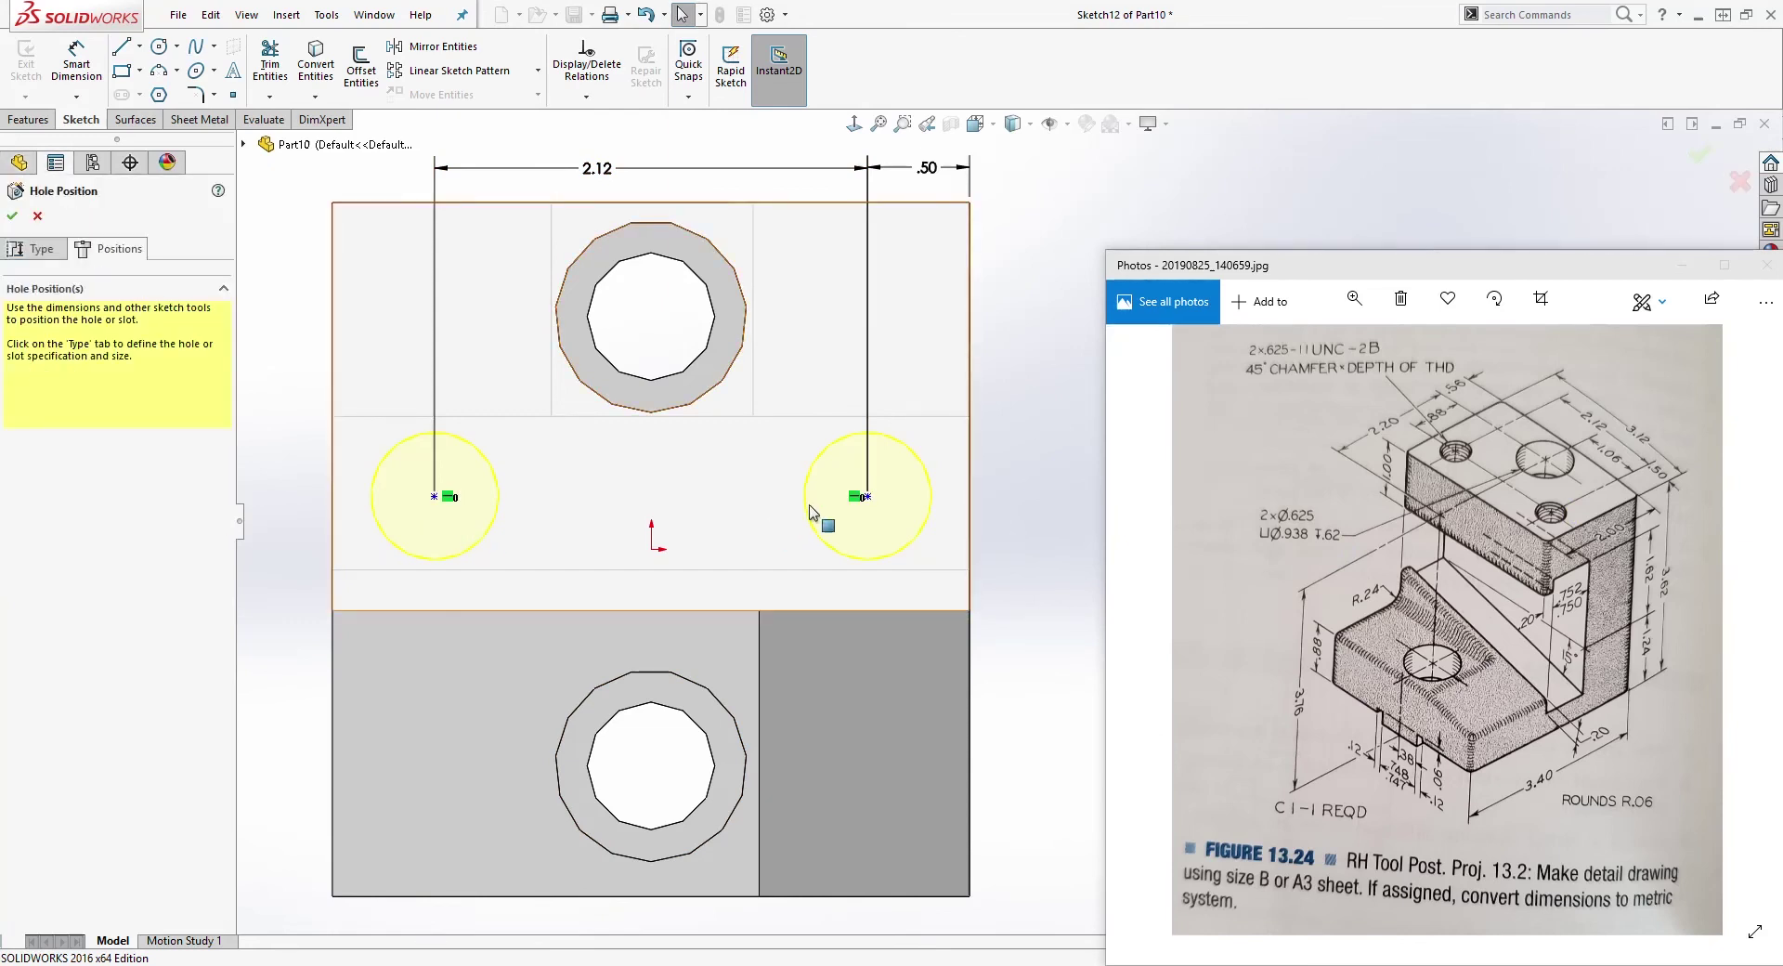
{"action": "left_click", "coordinate": [1569, 453]}
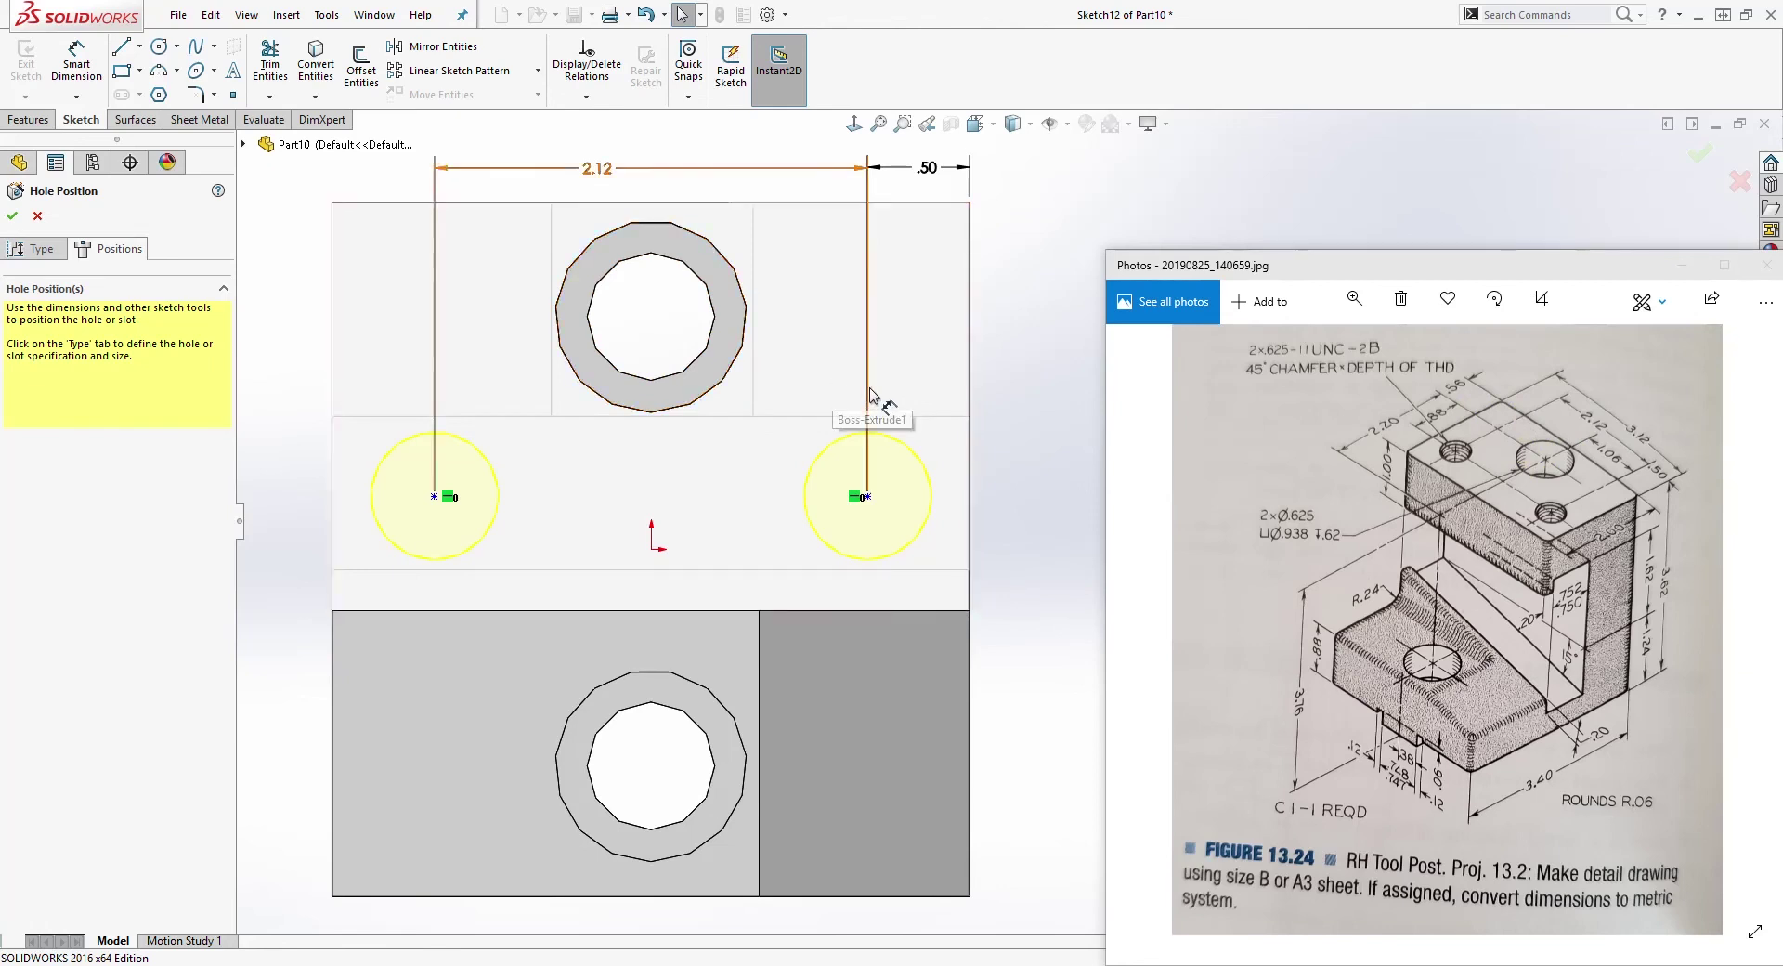
Step: Dimension the left hole centre .88 vertically from the large counterbore centre
{"action": "left_click", "coordinate": [84, 57]}
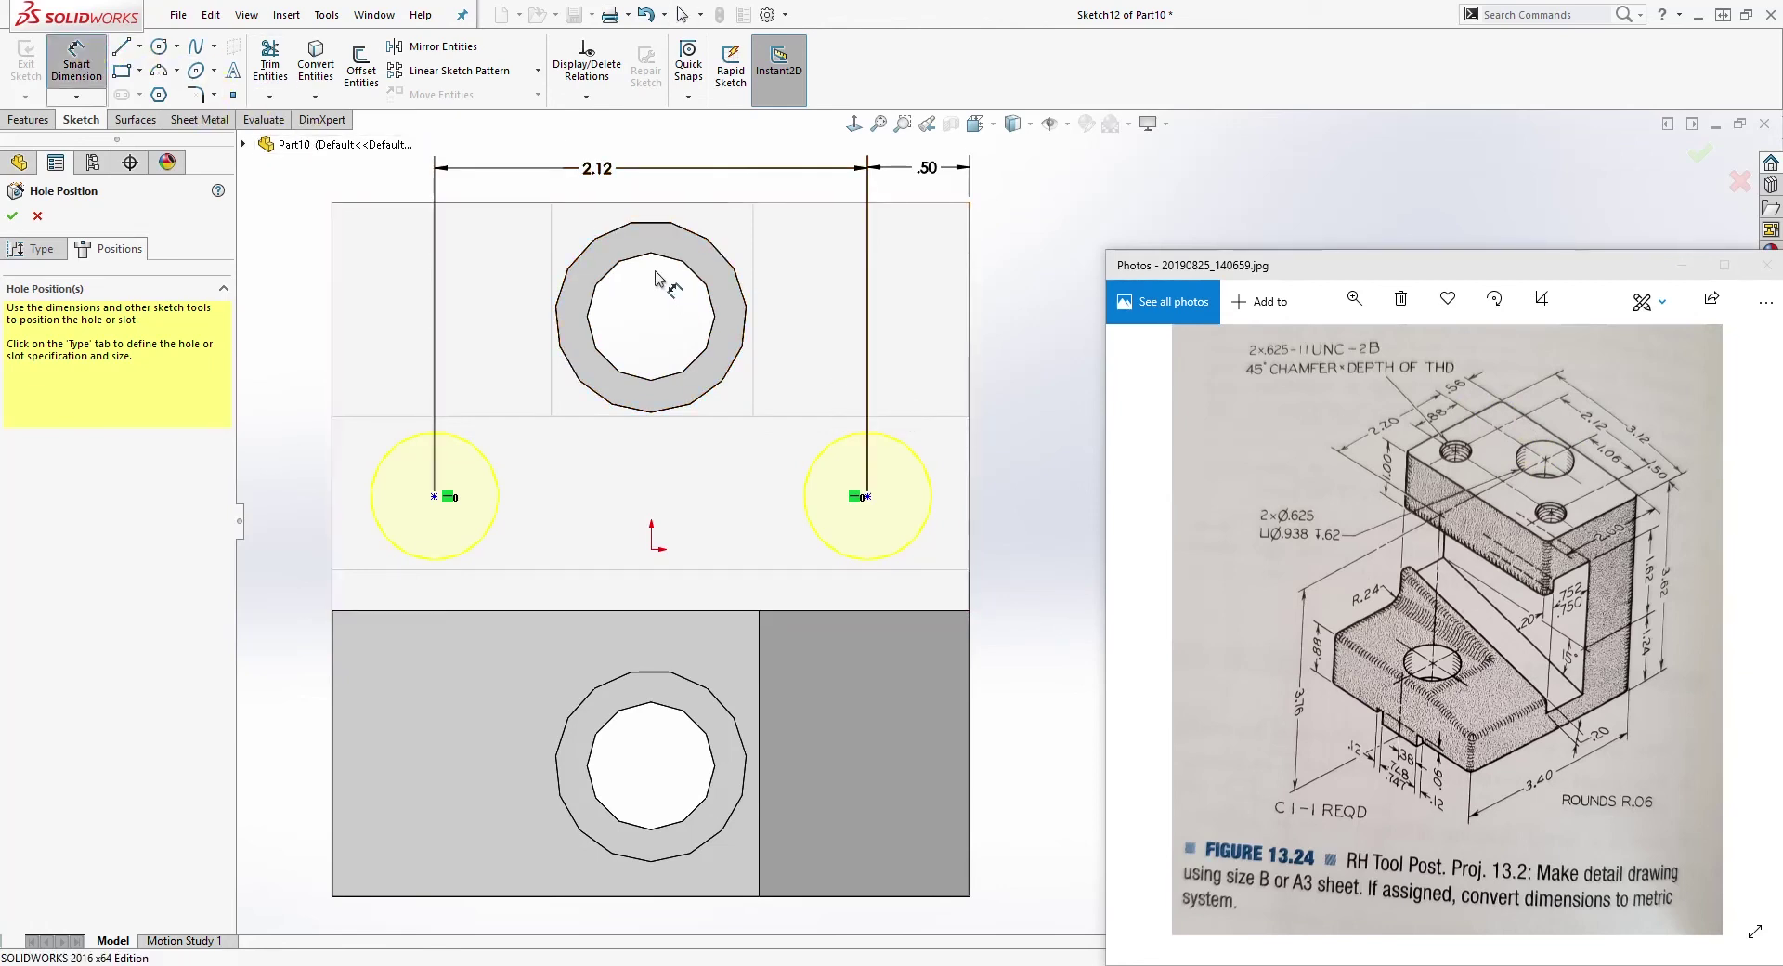
{"action": "left_click", "coordinate": [667, 225]}
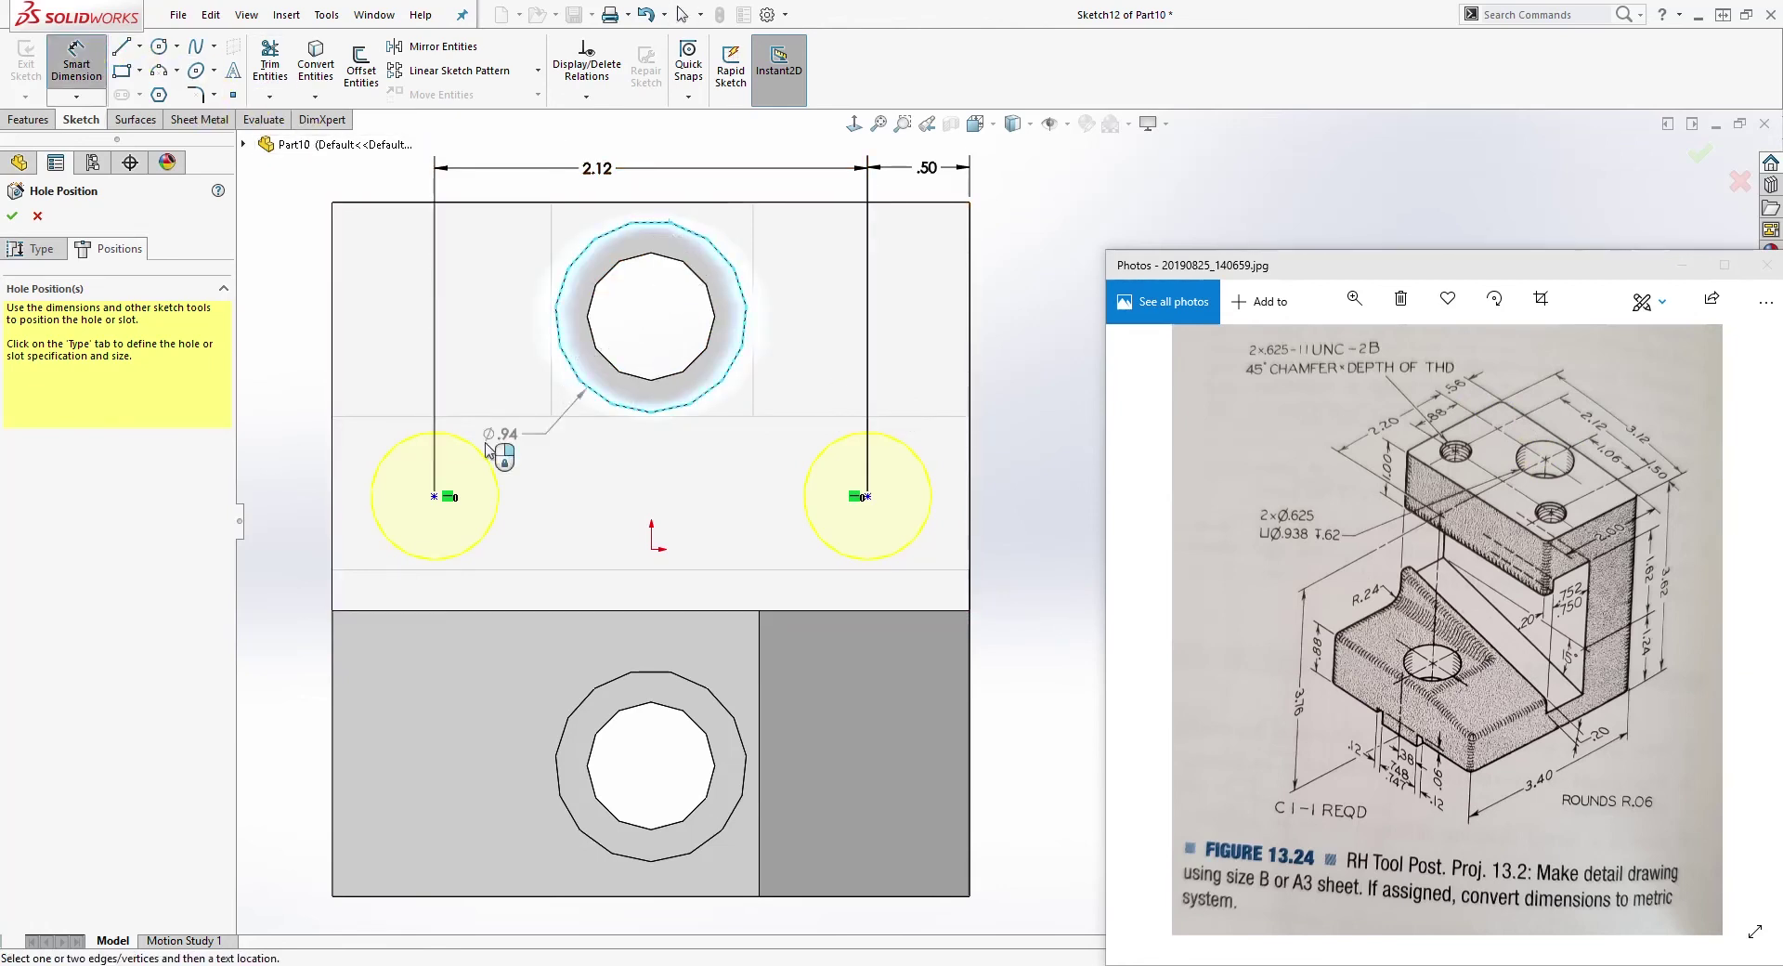
{"action": "left_click", "coordinate": [432, 497]}
{"action": "left_click", "coordinate": [291, 395]}
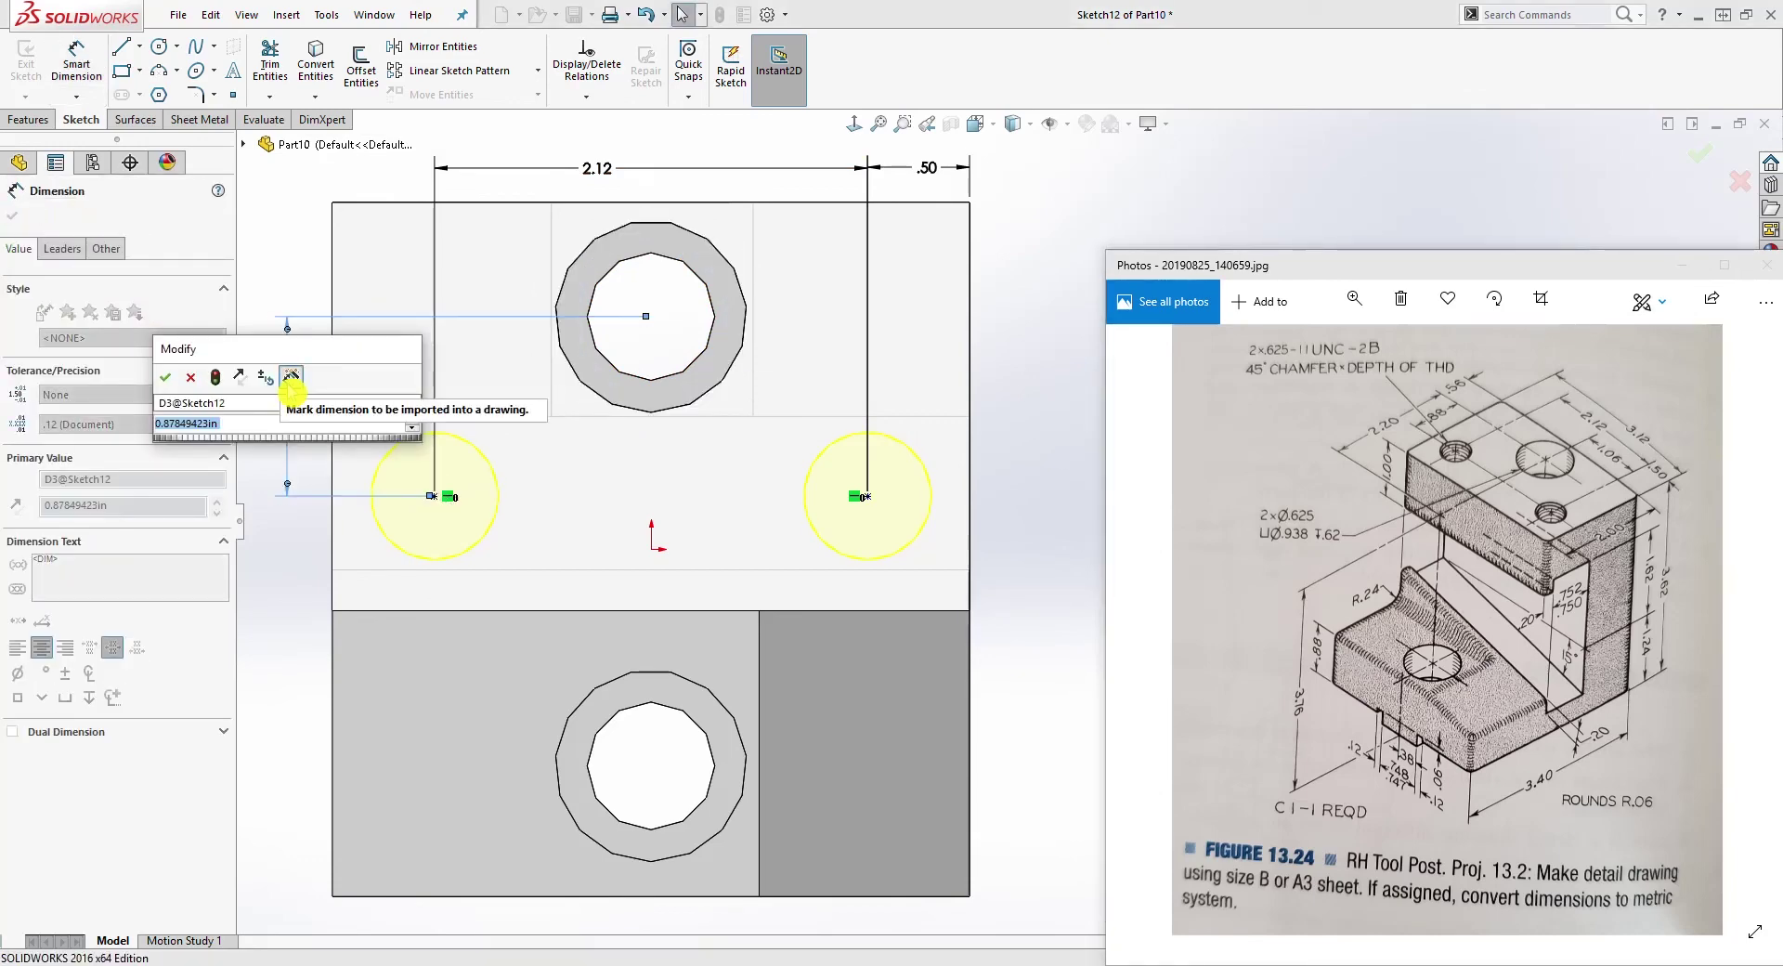
{"action": "key", "text": "Return"}
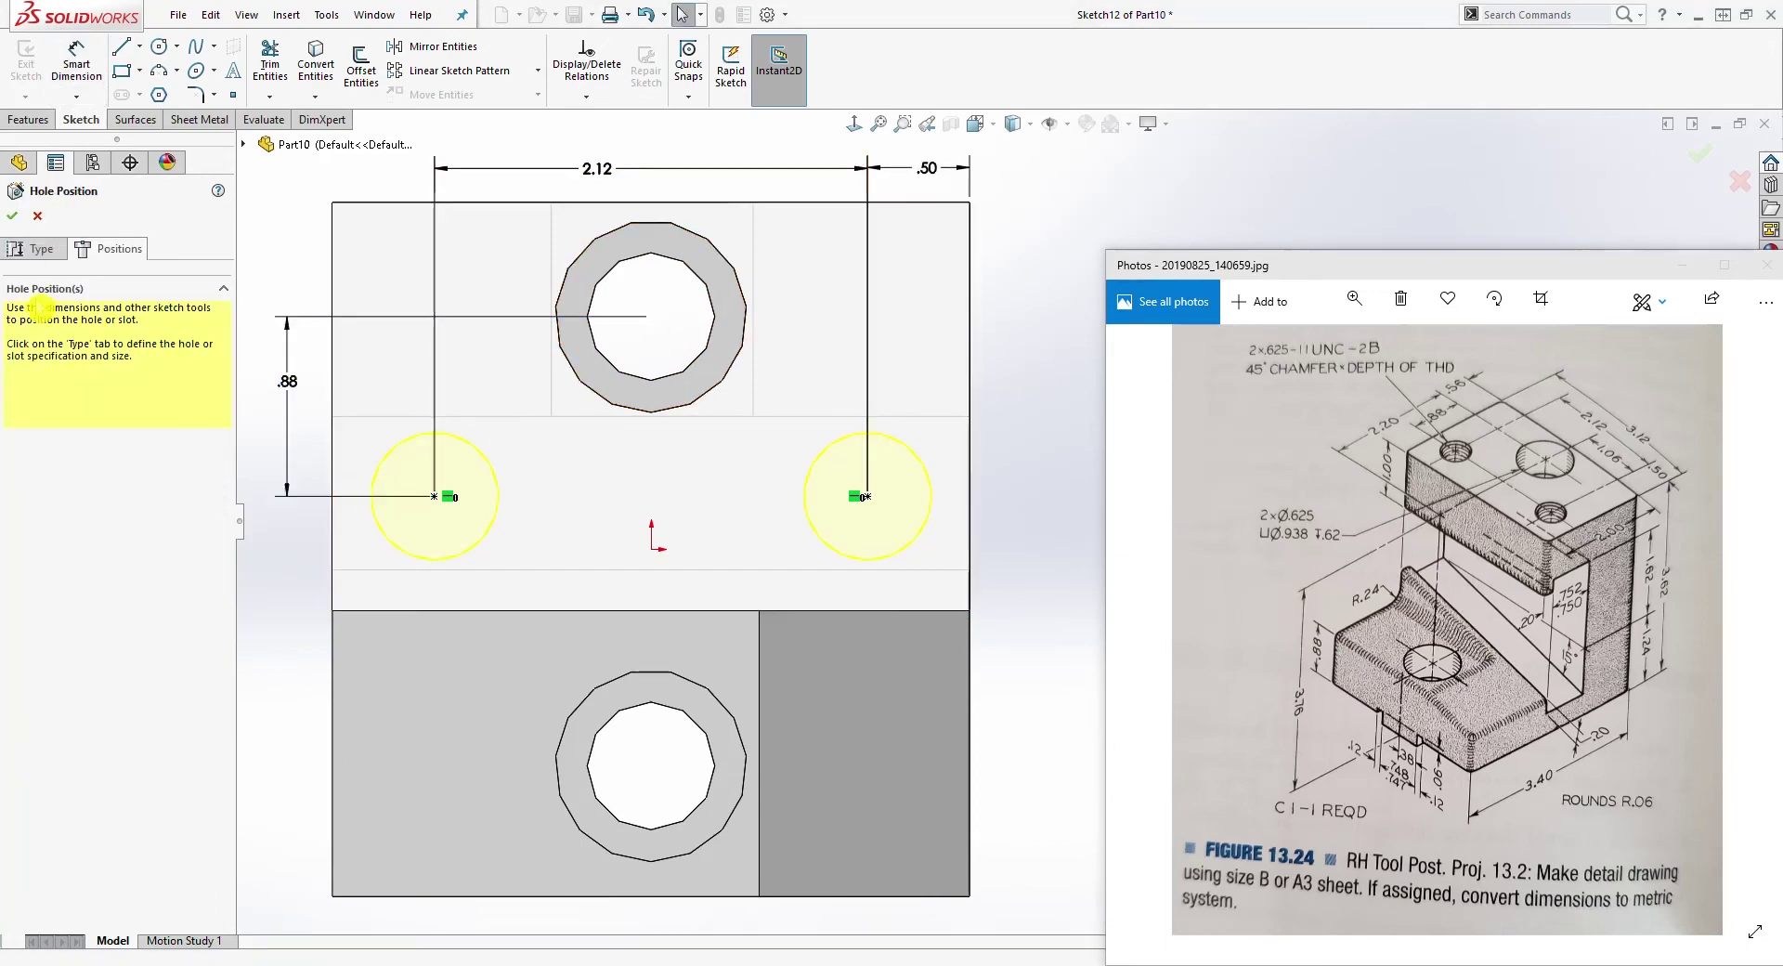
Step: Set the tapped hole size to 5/8-11 with 2B thread class
{"action": "left_click", "coordinate": [36, 250]}
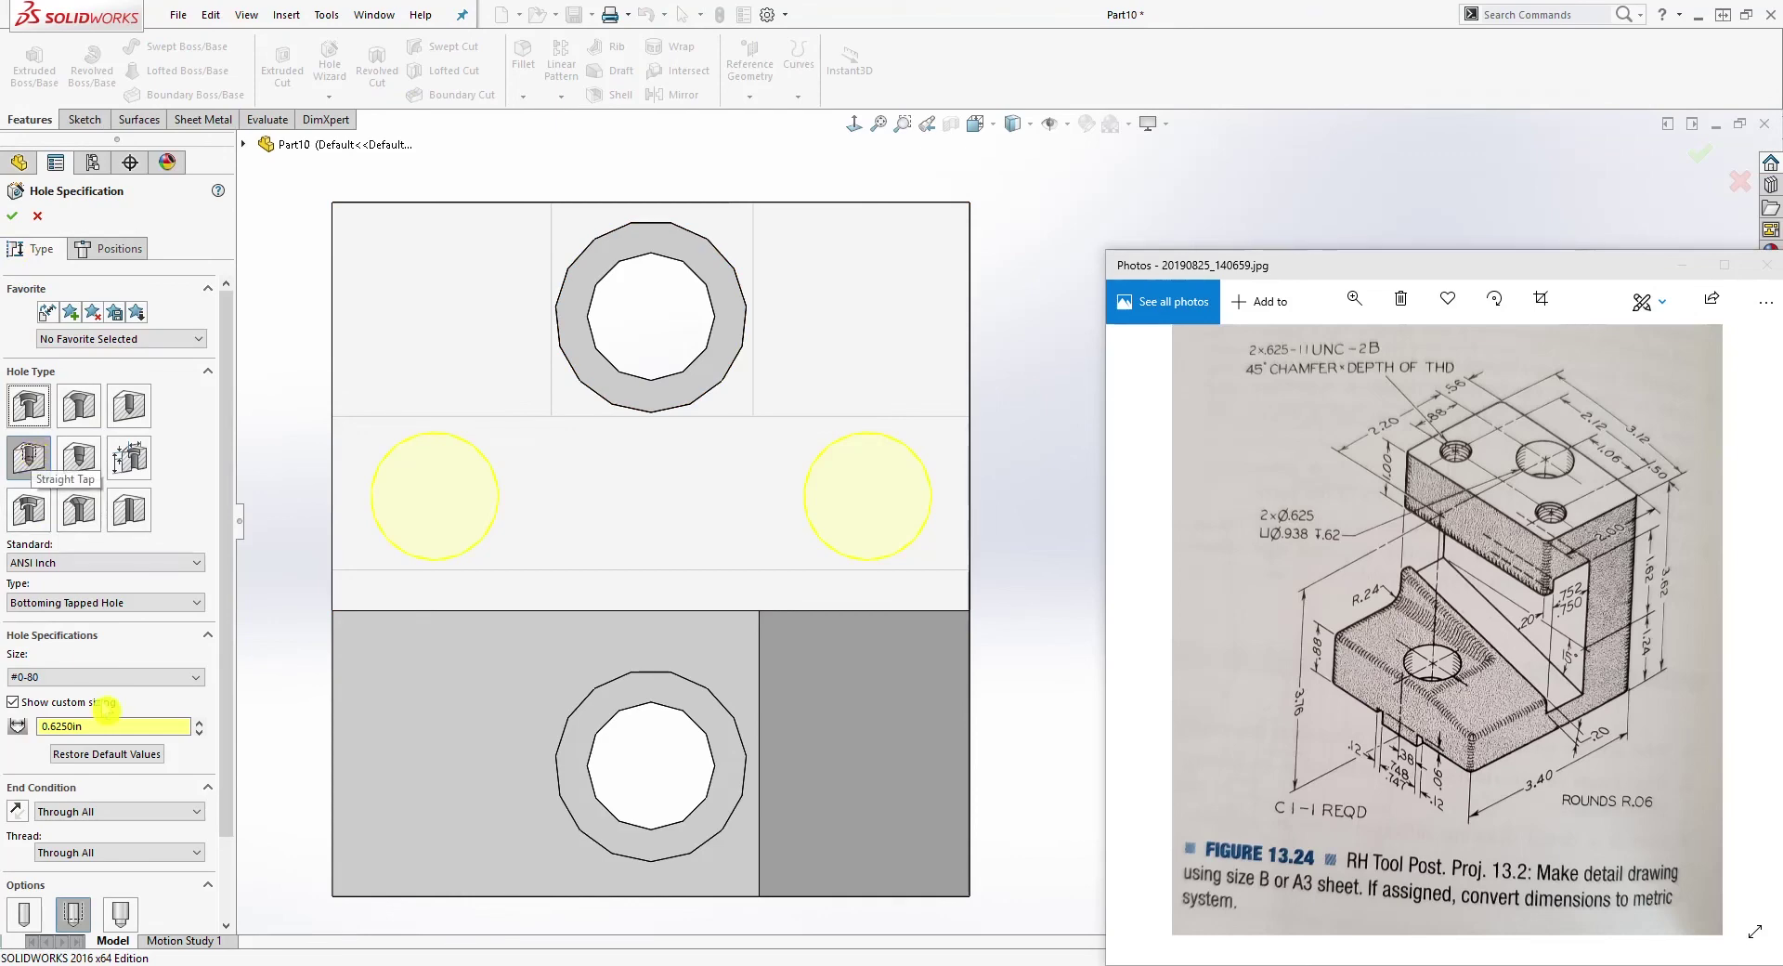
{"action": "left_click", "coordinate": [76, 677]}
{"action": "scroll", "coordinate": [93, 724], "scroll_direction": "down", "scroll_amount": 2}
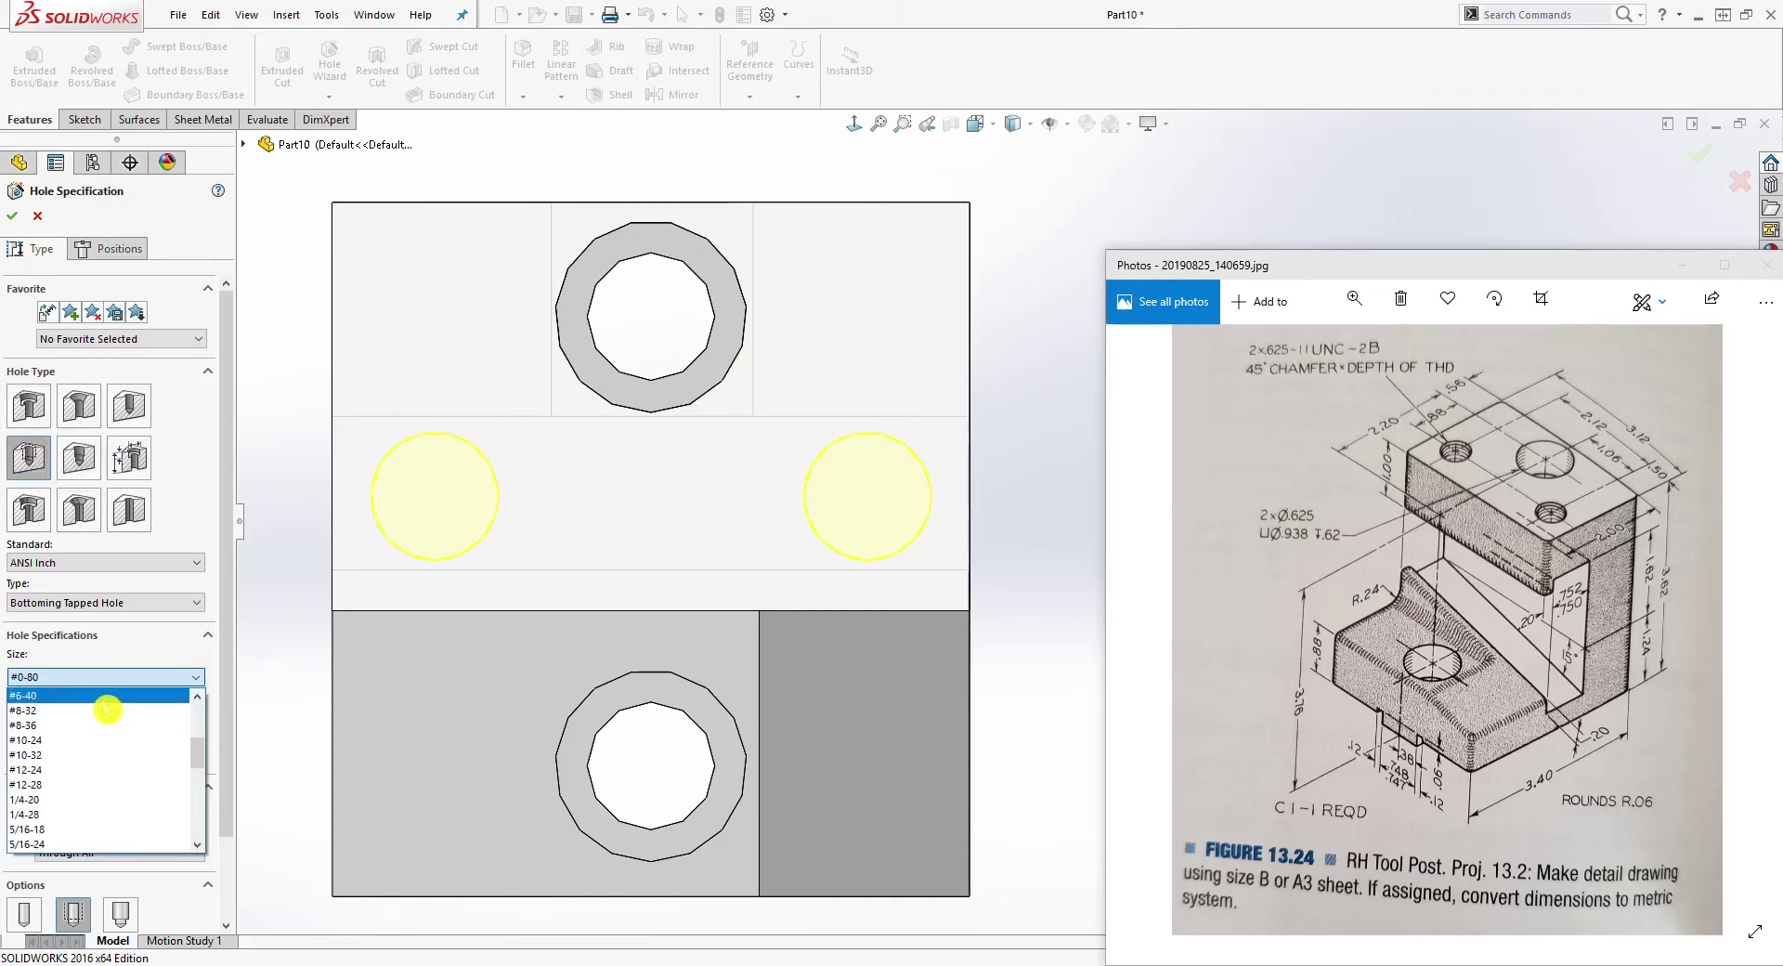
{"action": "scroll", "coordinate": [93, 734], "scroll_direction": "down", "scroll_amount": 4}
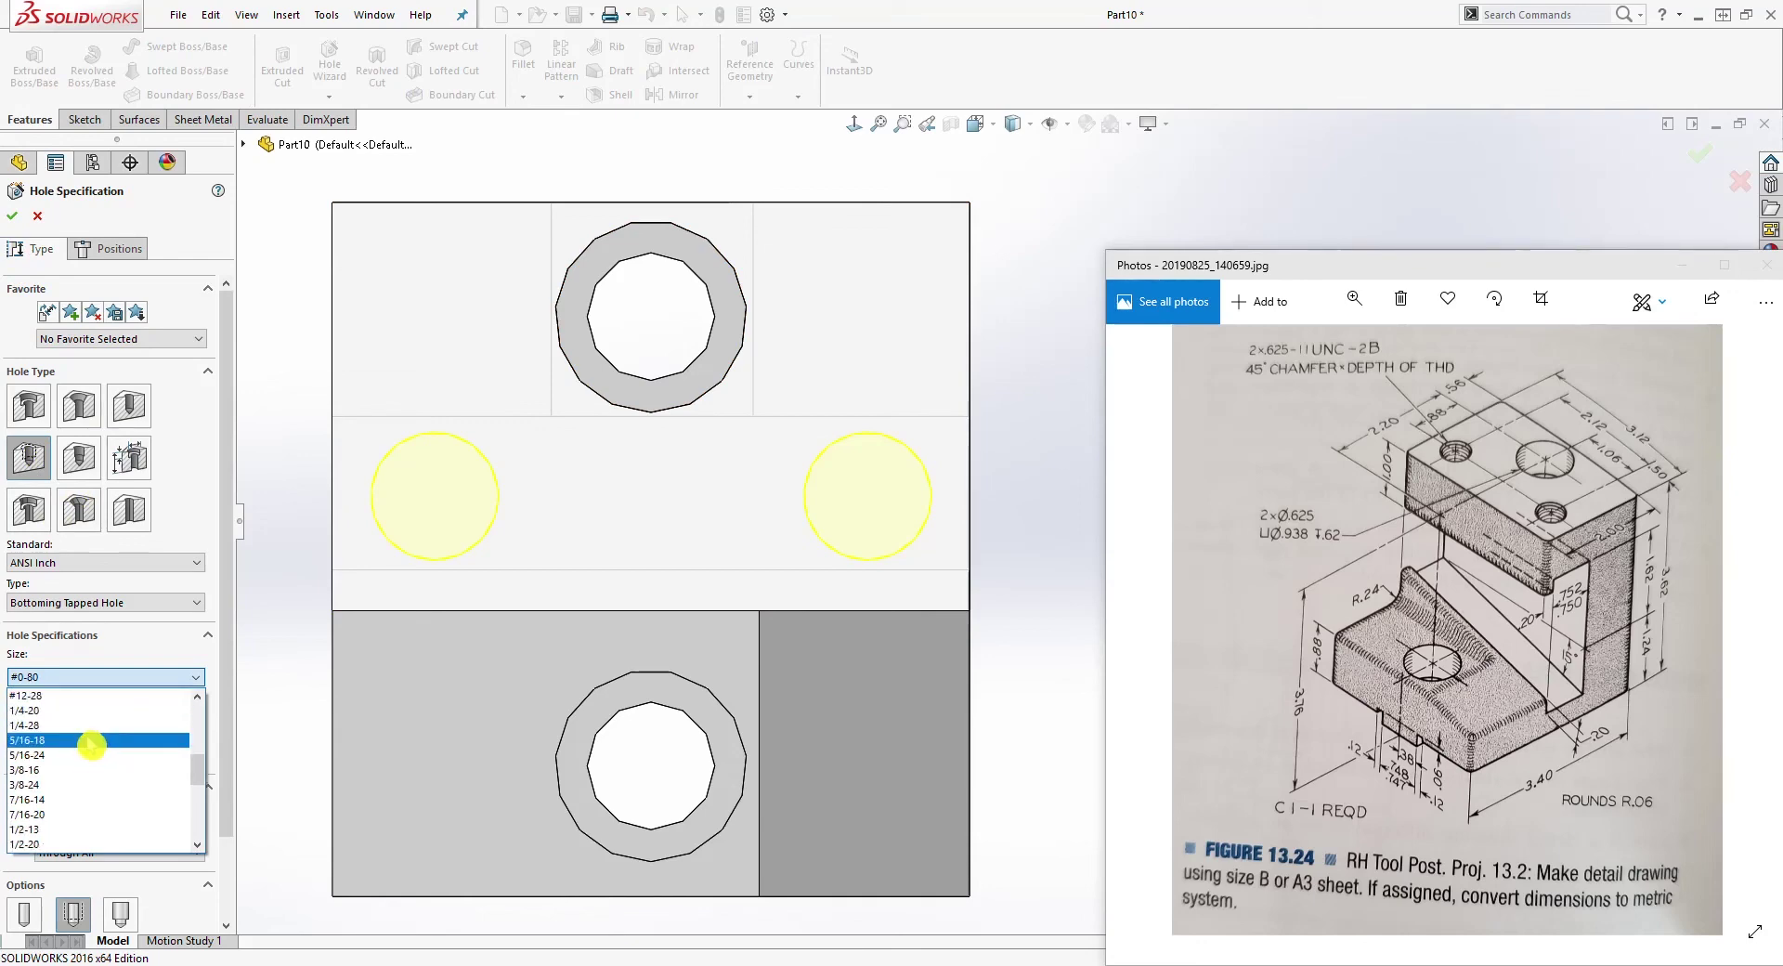
{"action": "scroll", "coordinate": [90, 745], "scroll_direction": "down", "scroll_amount": 1}
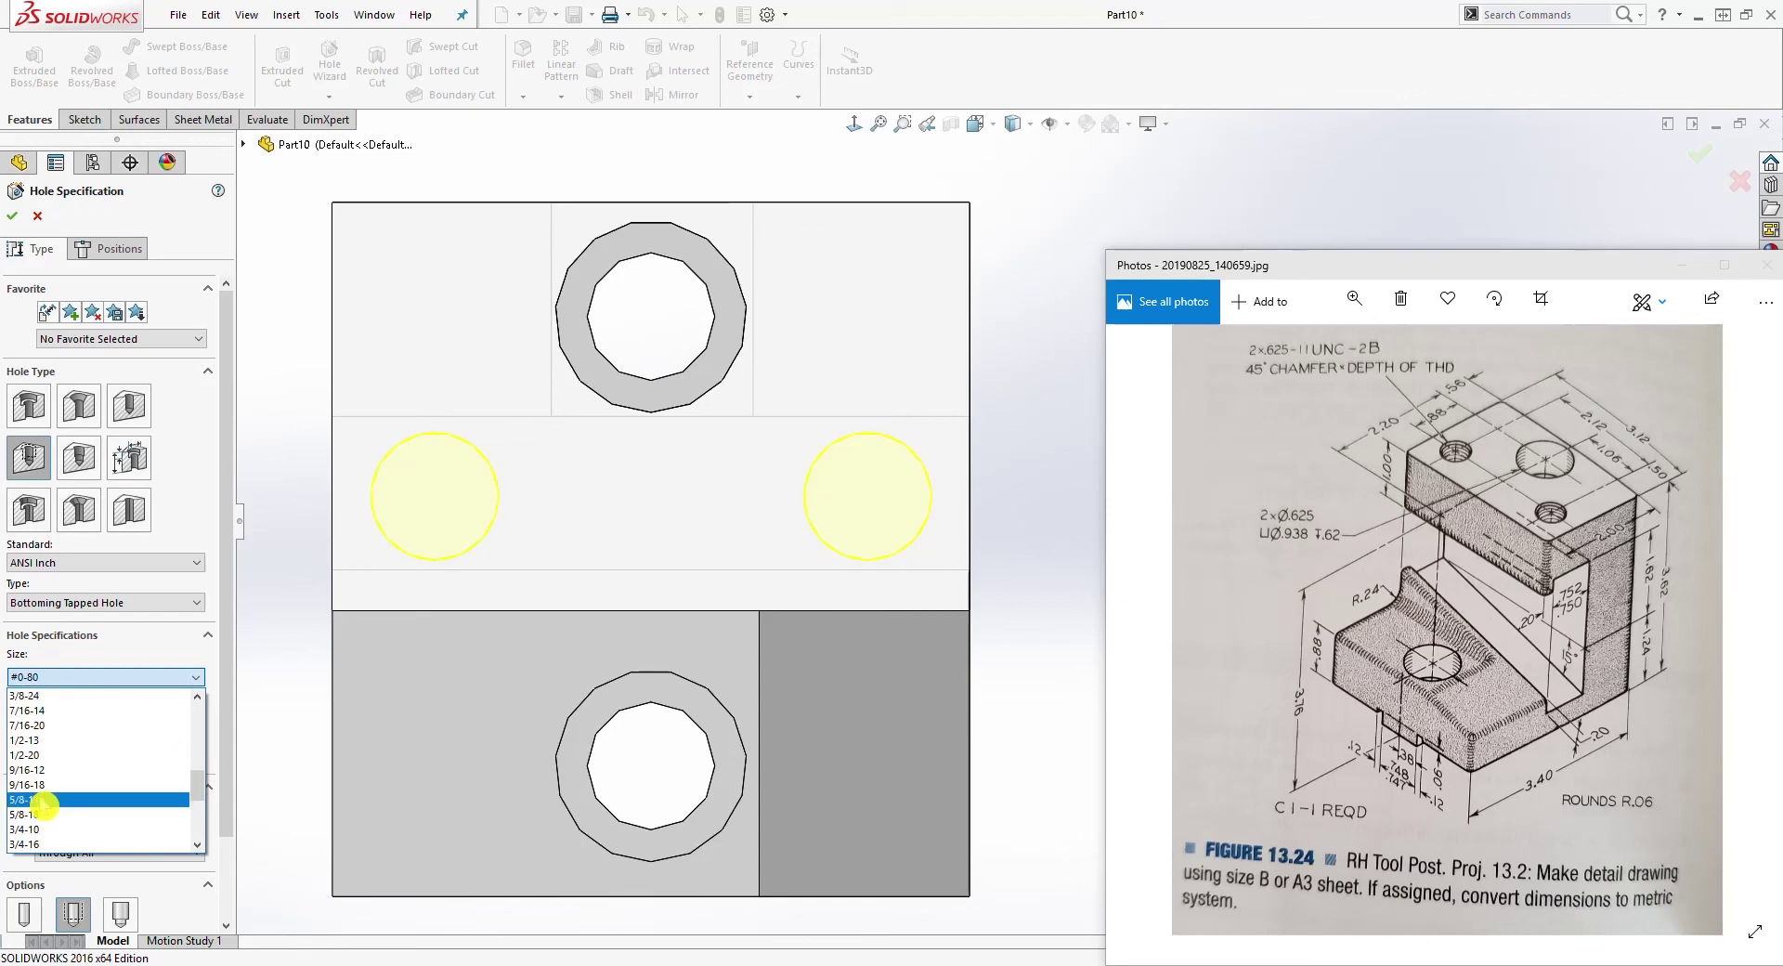
{"action": "left_click", "coordinate": [42, 800]}
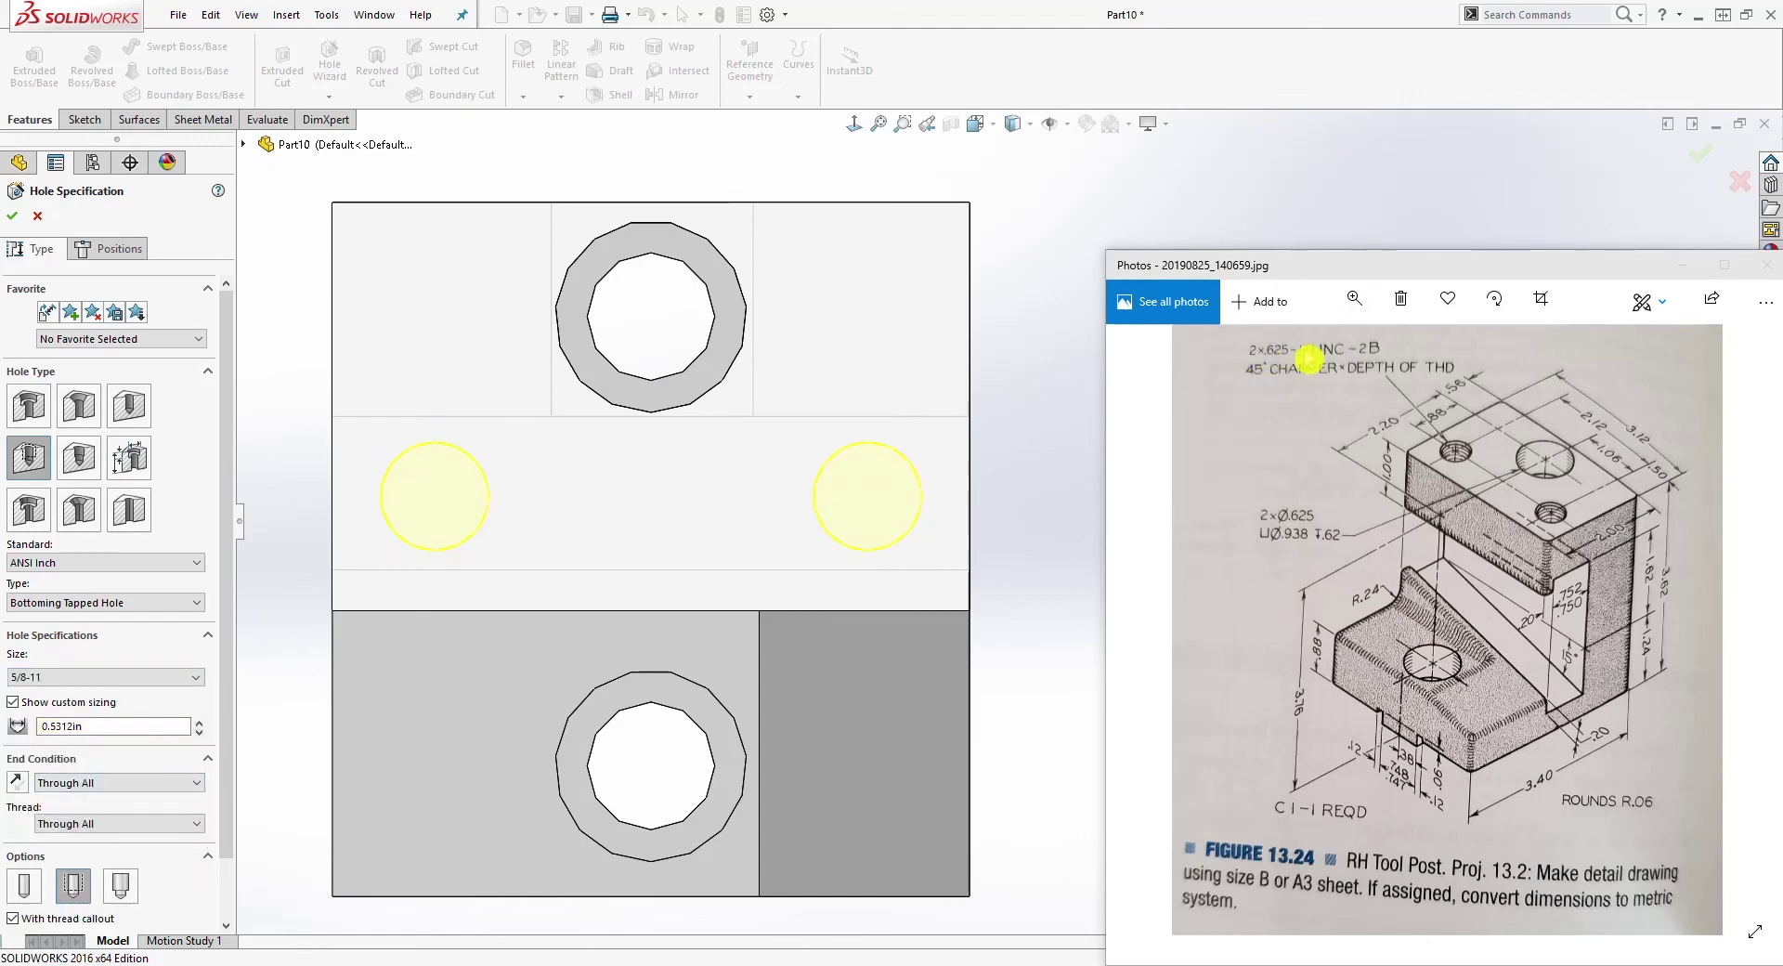
{"action": "scroll", "coordinate": [222, 640], "scroll_direction": "down", "scroll_amount": 2}
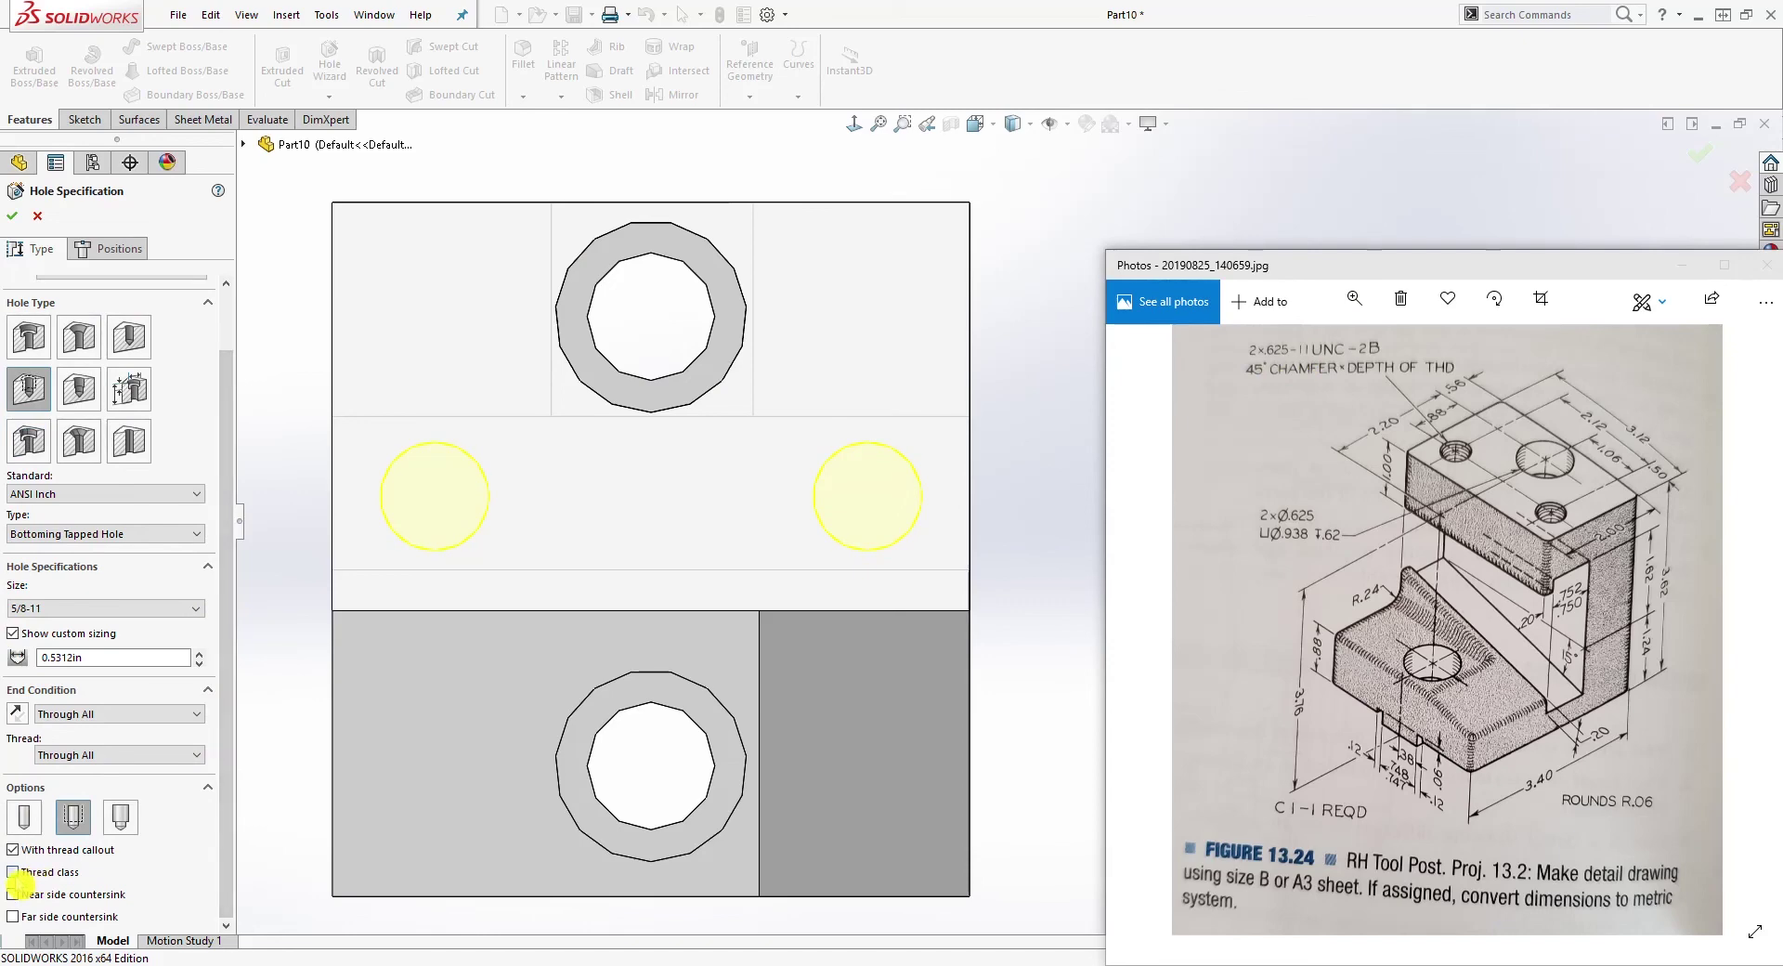
{"action": "left_click", "coordinate": [13, 872]}
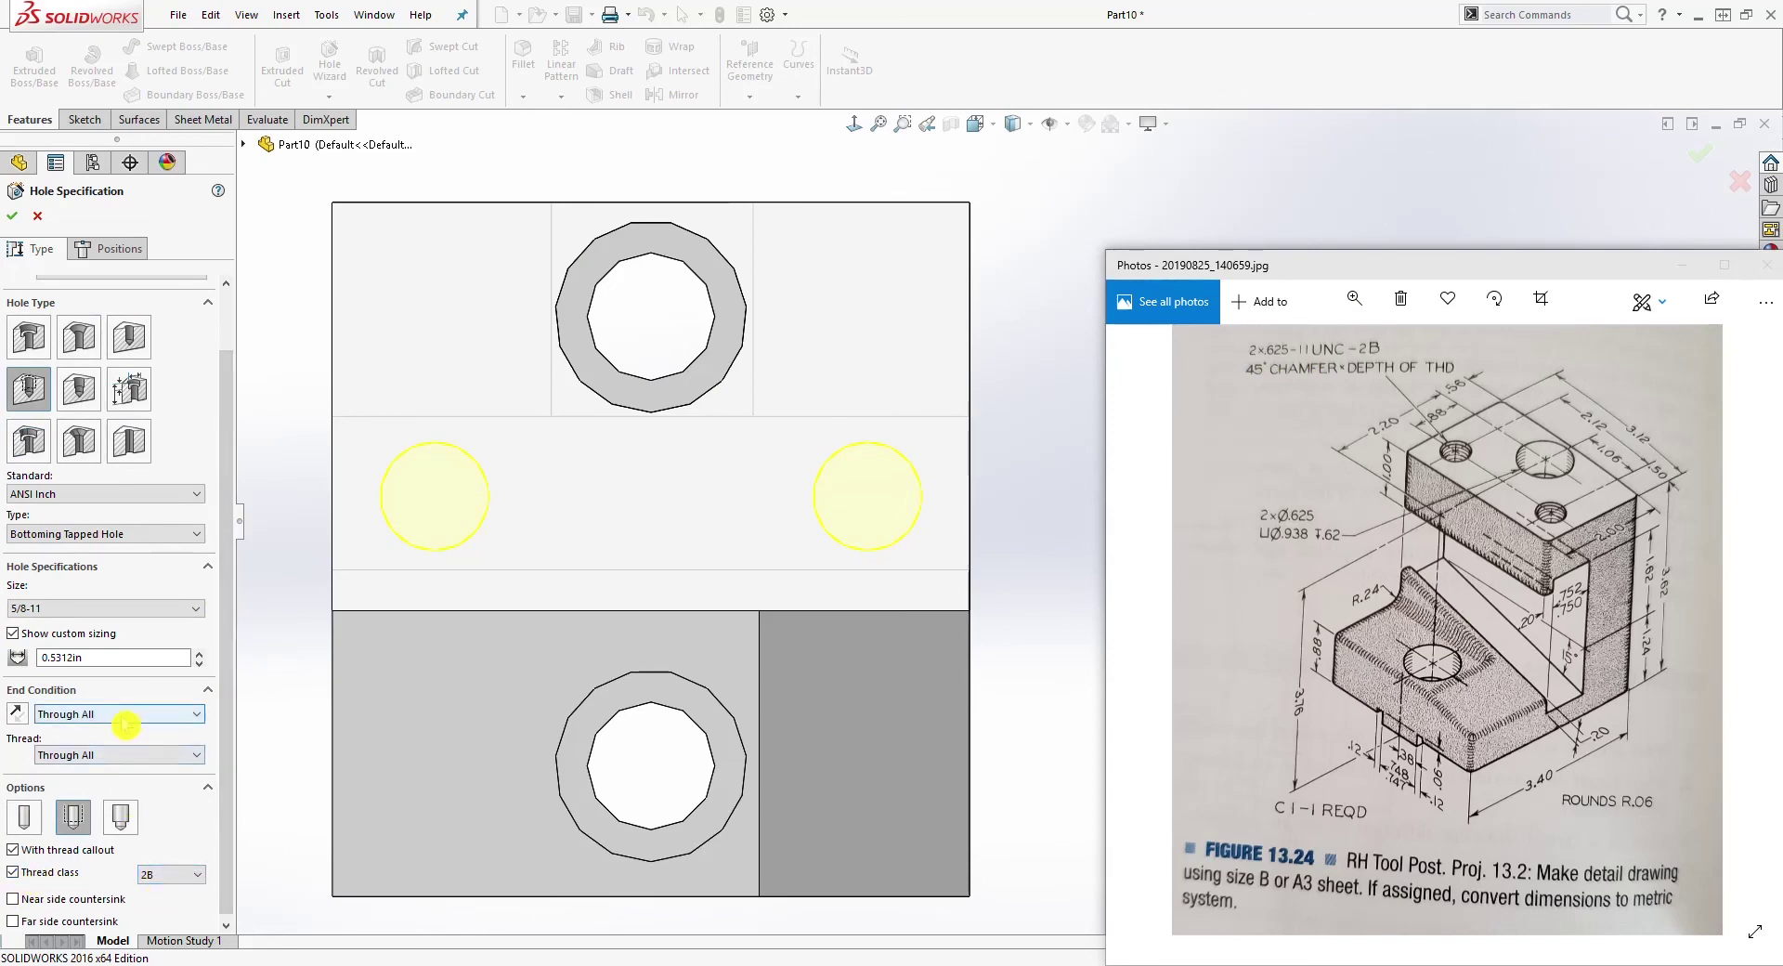
Step: Set the end condition to Up To Next and create the two tapped holes
{"action": "left_click", "coordinate": [19, 717]}
{"action": "left_click", "coordinate": [101, 758]}
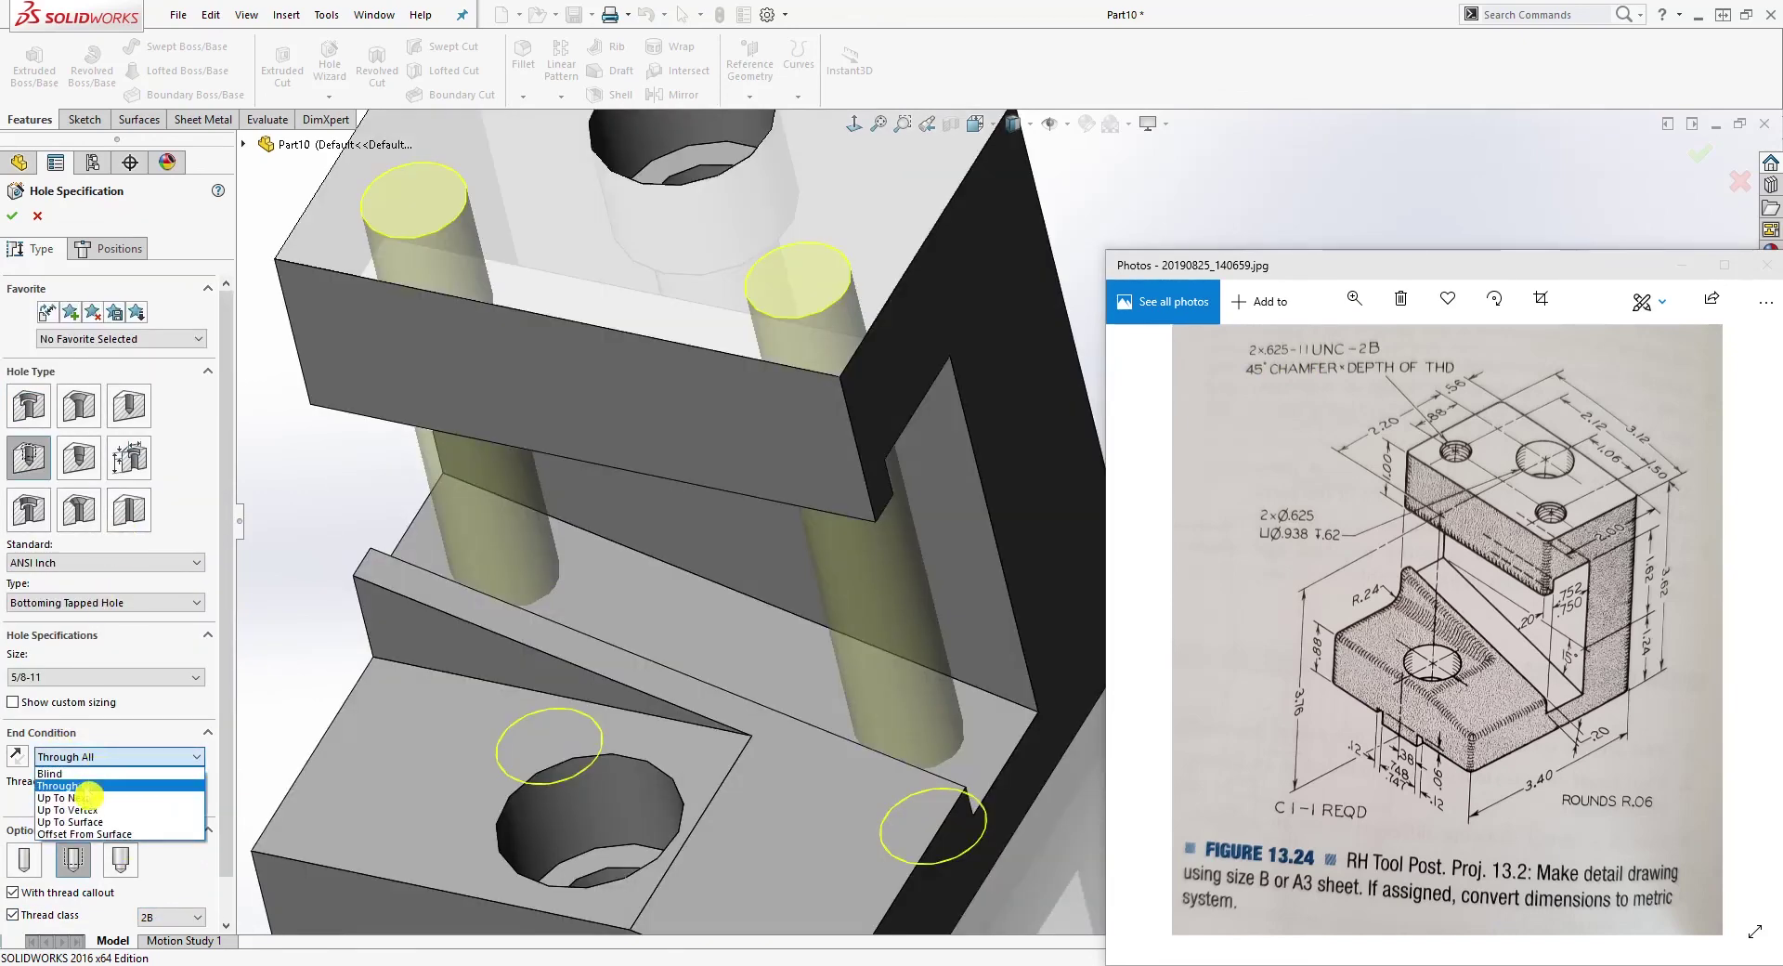
{"action": "left_click", "coordinate": [84, 797]}
{"action": "mouse_move", "coordinate": [981, 537]}
{"action": "middle_mouse_down"}
{"action": "mouse_move", "coordinate": [842, 353]}
{"action": "mouse_move", "coordinate": [832, 365]}
{"action": "mouse_move", "coordinate": [920, 390]}
{"action": "mouse_move", "coordinate": [966, 362]}
{"action": "middle_mouse_up"}
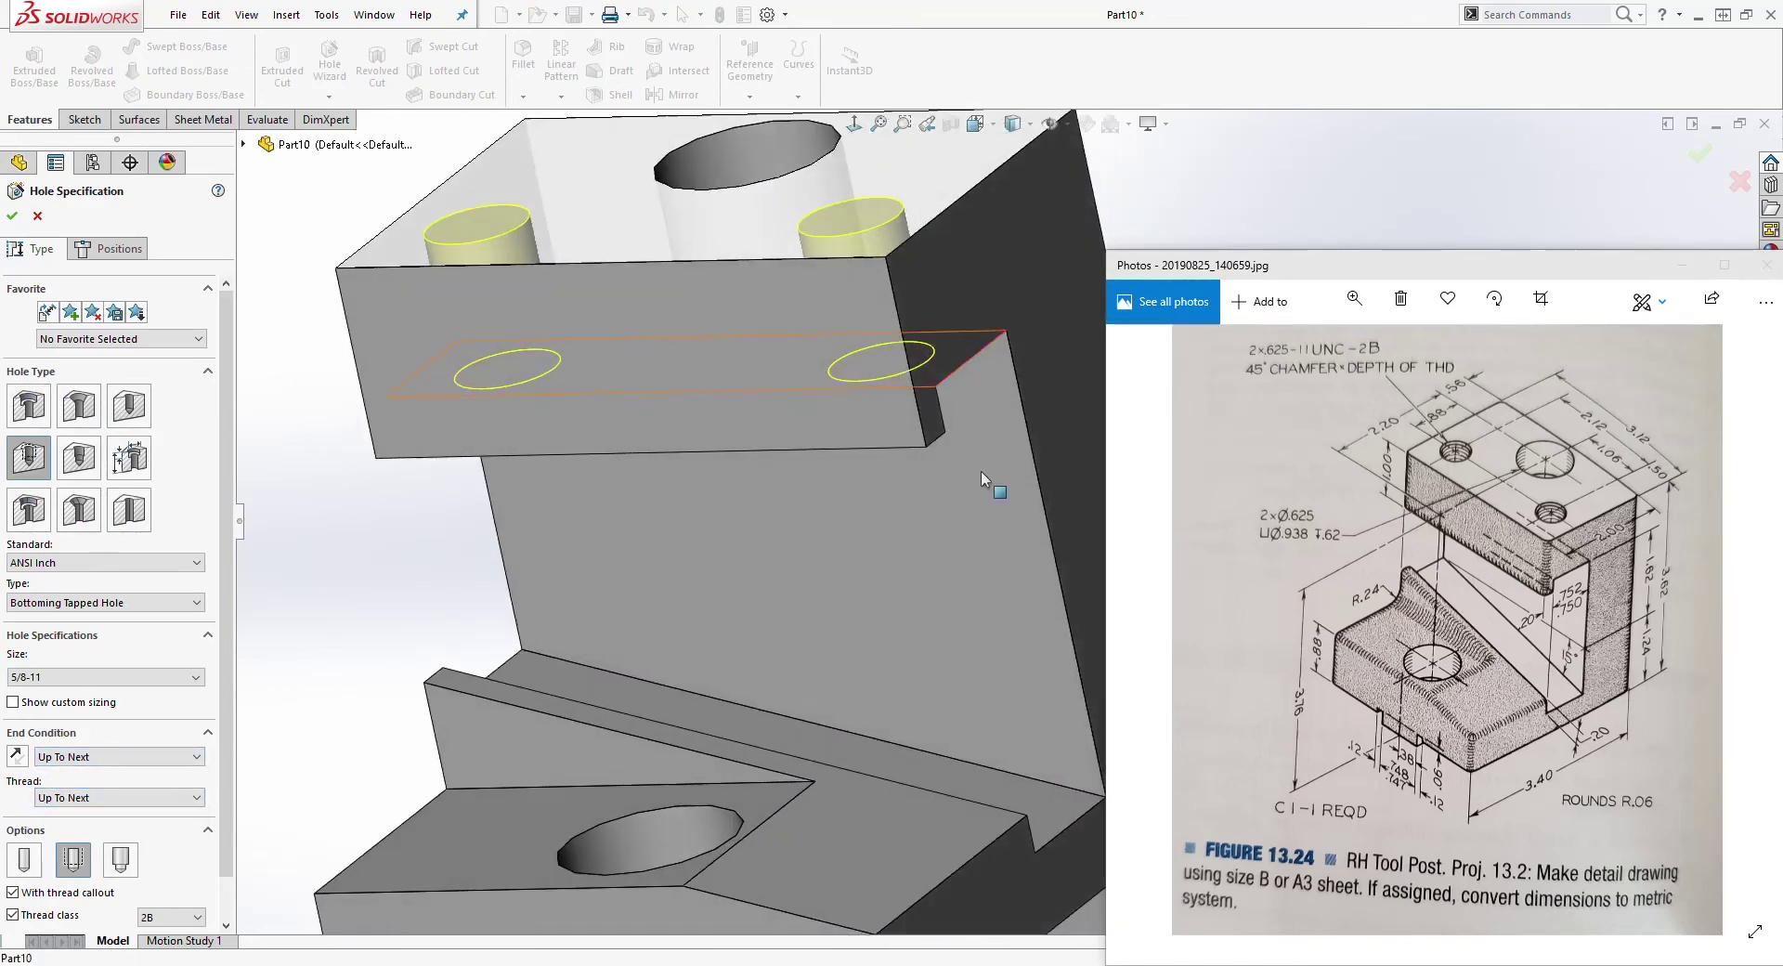
{"action": "left_click", "coordinate": [17, 221]}
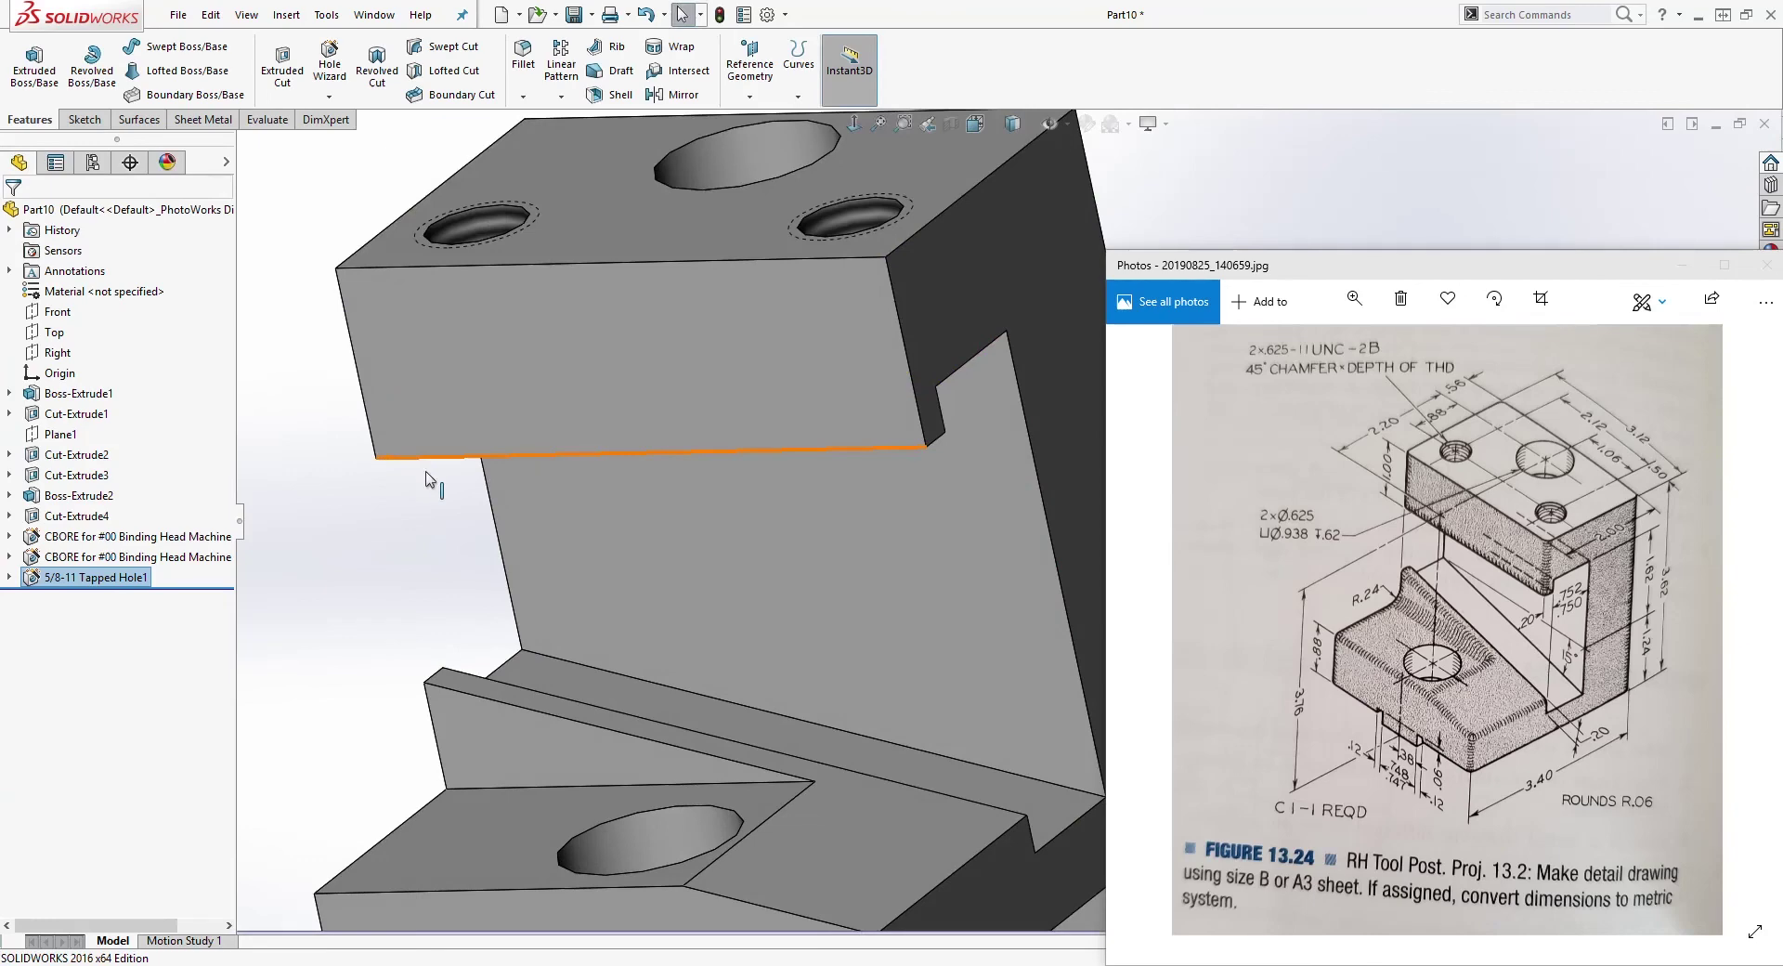
{"action": "scroll", "coordinate": [1050, 526], "scroll_direction": "up", "scroll_amount": 2}
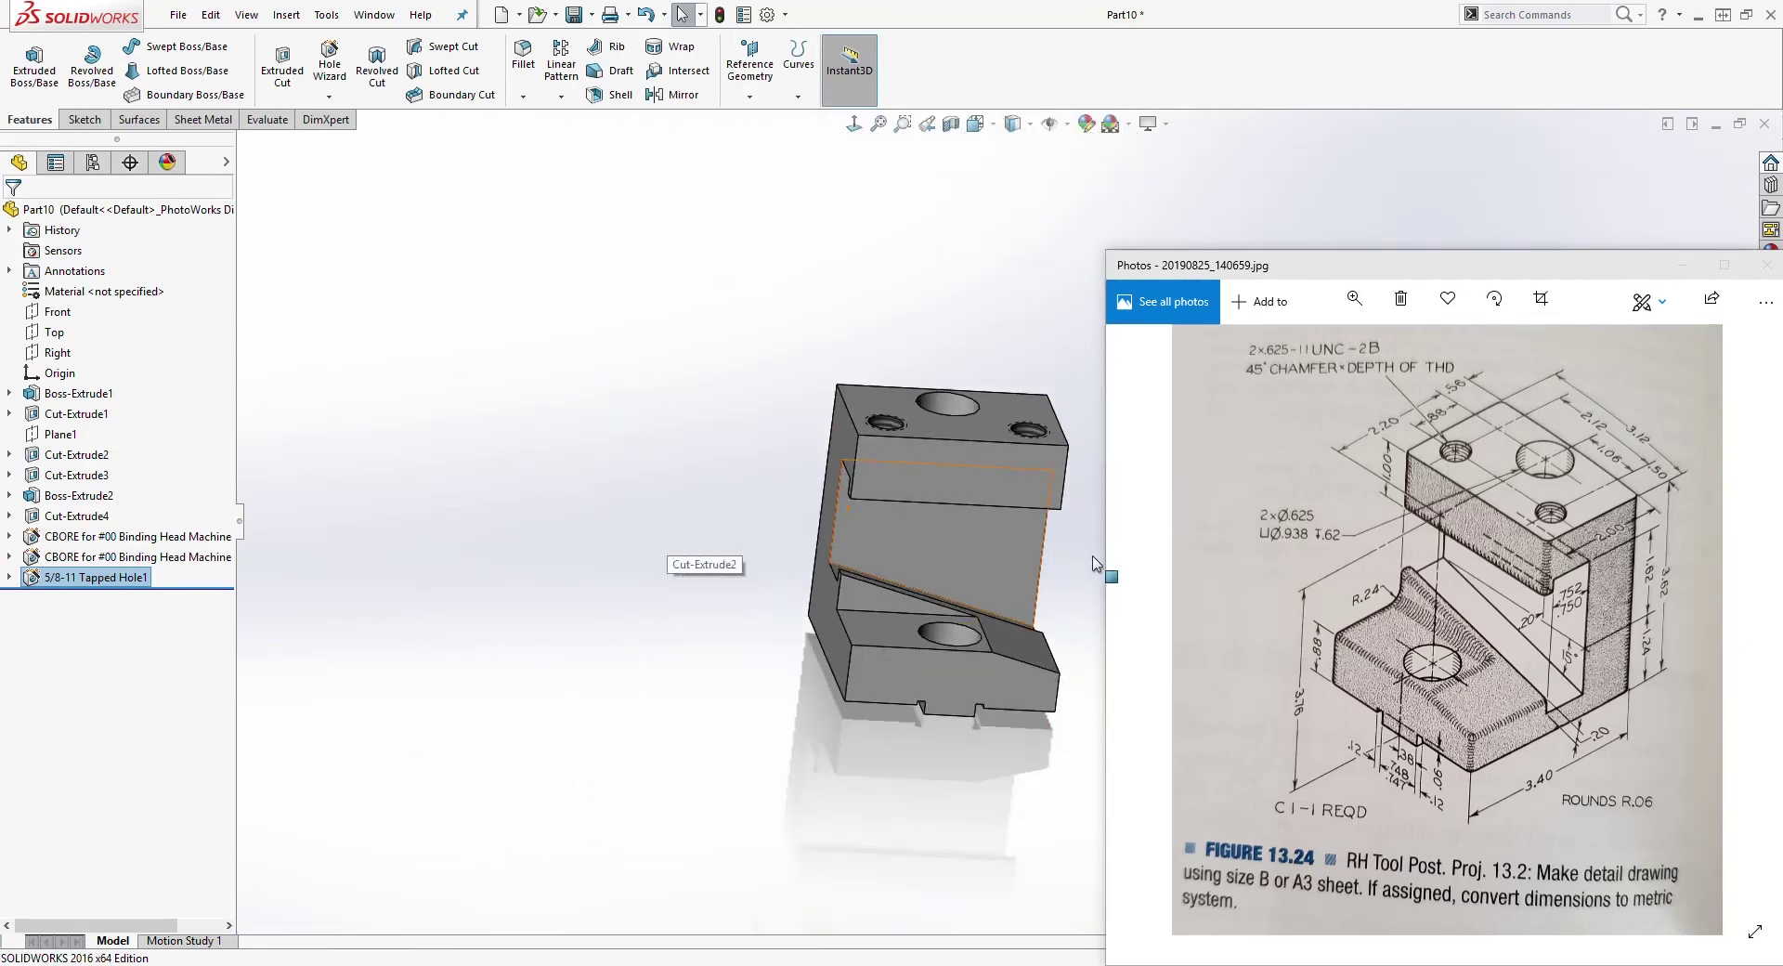
{"action": "scroll", "coordinate": [1049, 527], "scroll_direction": "down", "scroll_amount": 5}
{"action": "scroll", "coordinate": [1052, 525], "scroll_direction": "up", "scroll_amount": 2}
{"action": "middle_click_drag", "start_coordinate": [1032, 605], "coordinate": [832, 446]}
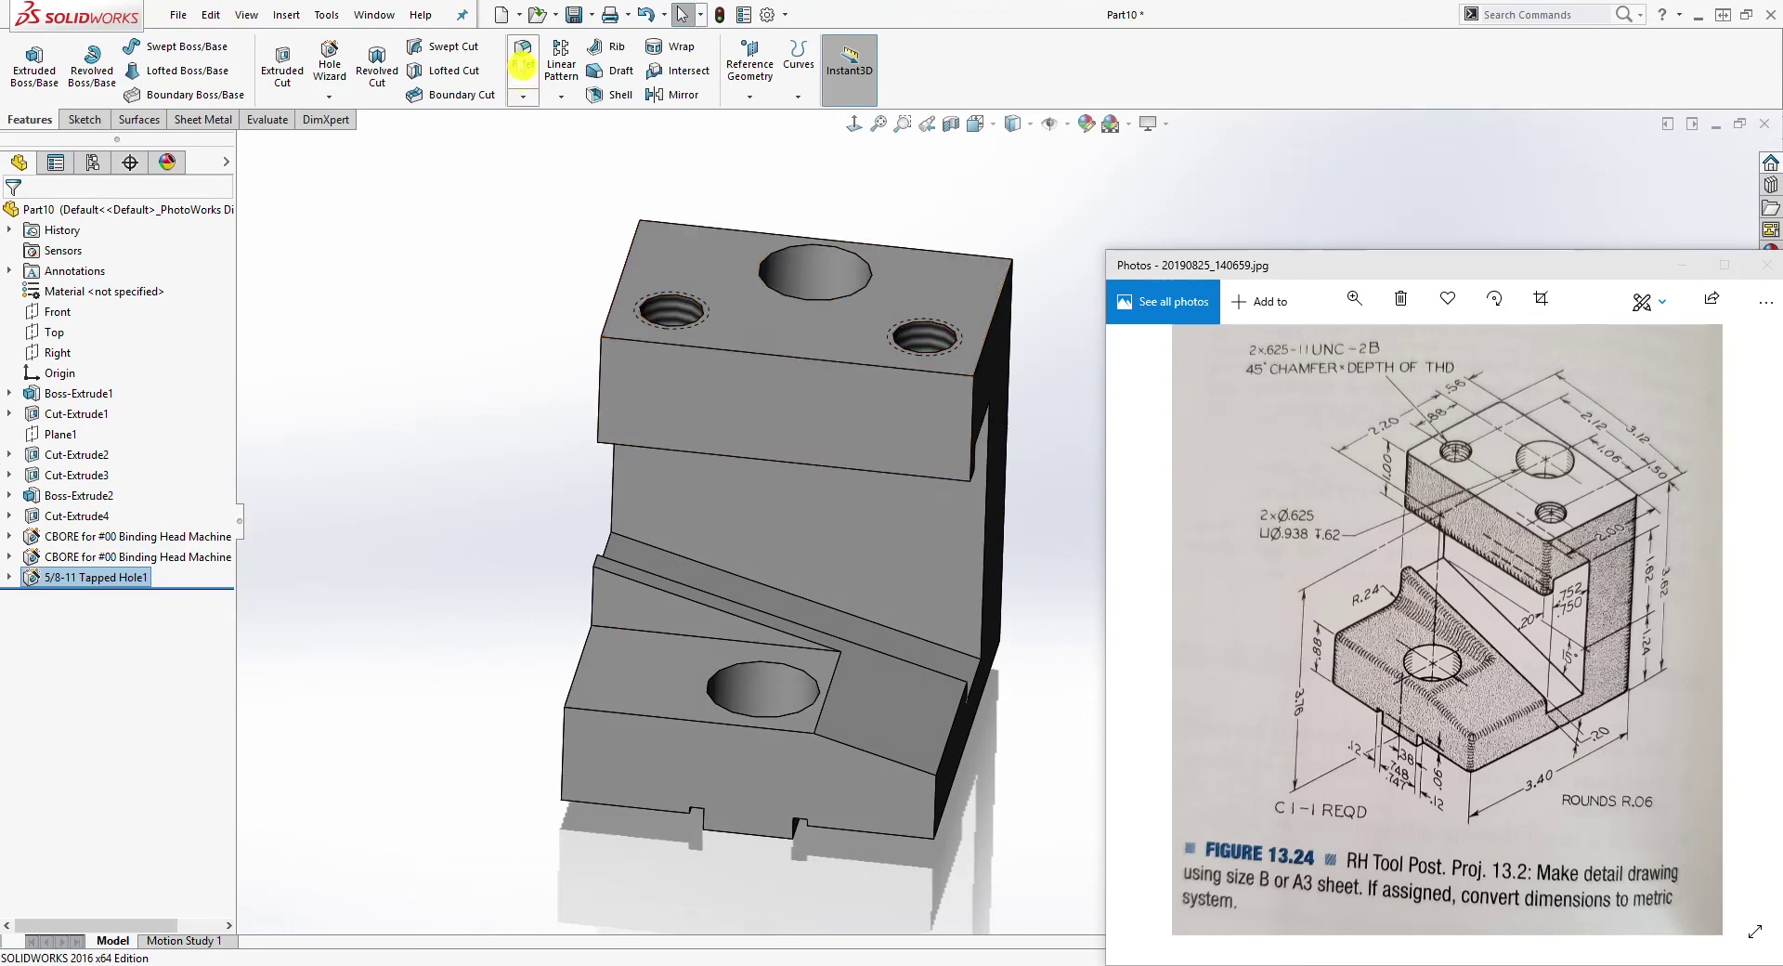
Step: Fillet the lower ramp's sloped edge with a 0.24 in radius
{"action": "left_click", "coordinate": [521, 58]}
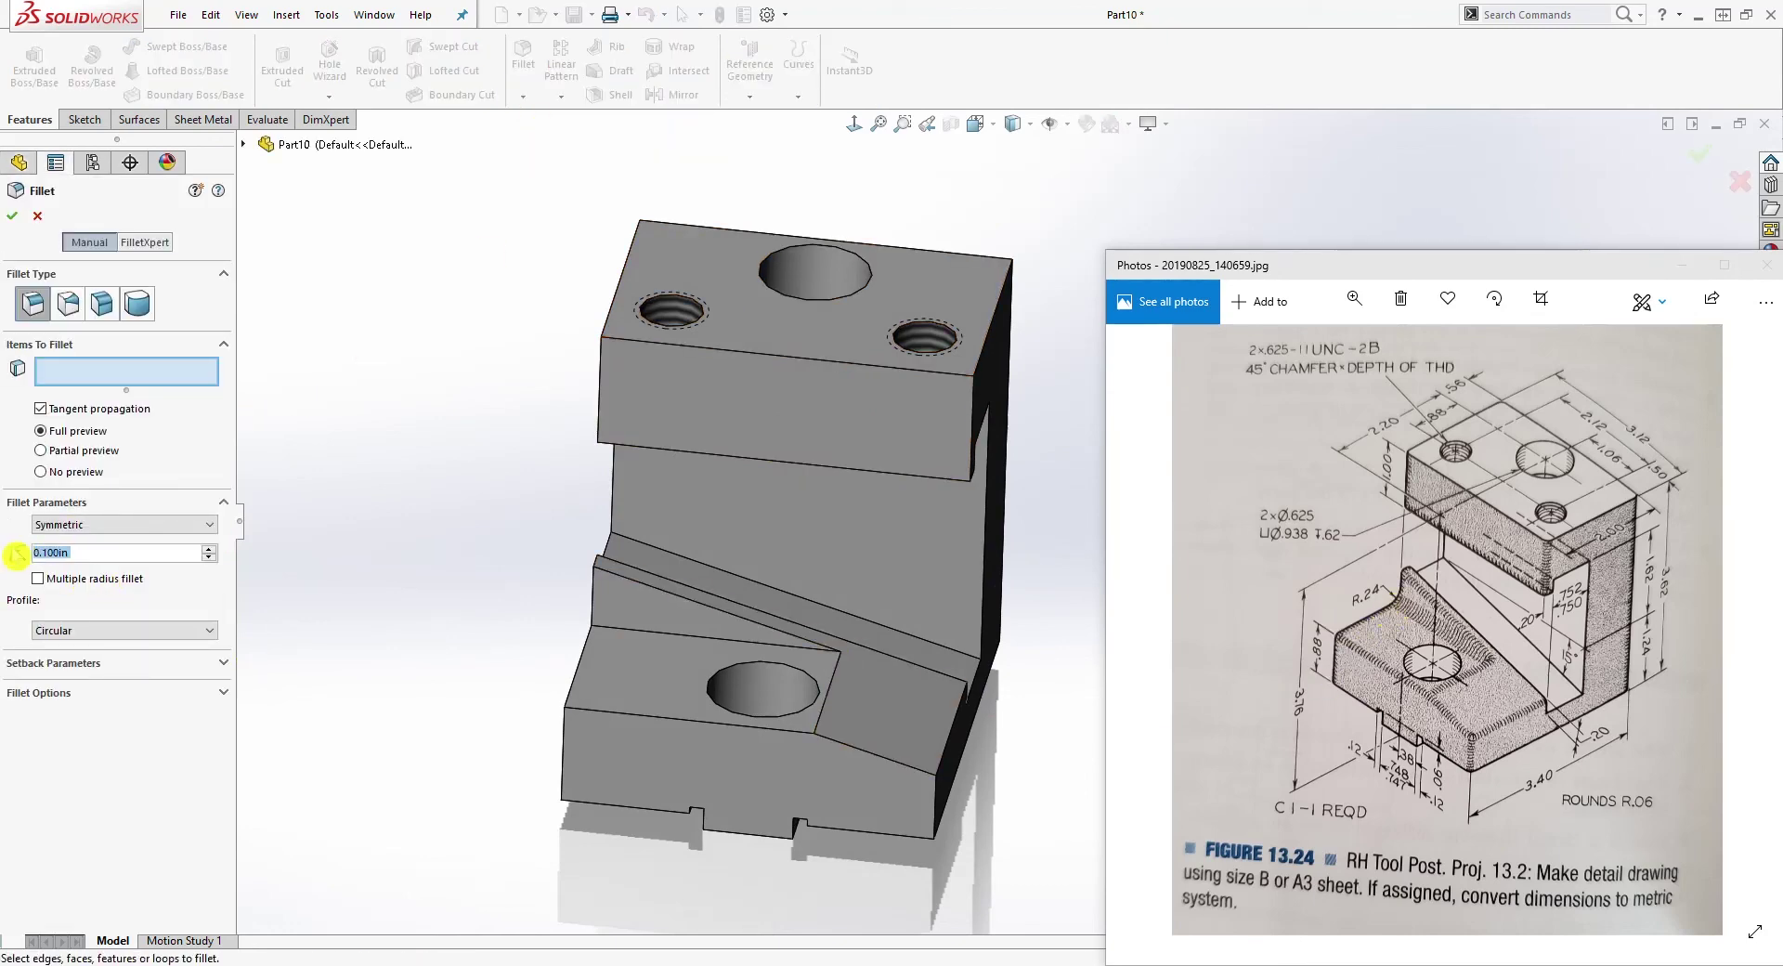
{"action": "type", "text": "0.24"}
{"action": "key", "text": "Return"}
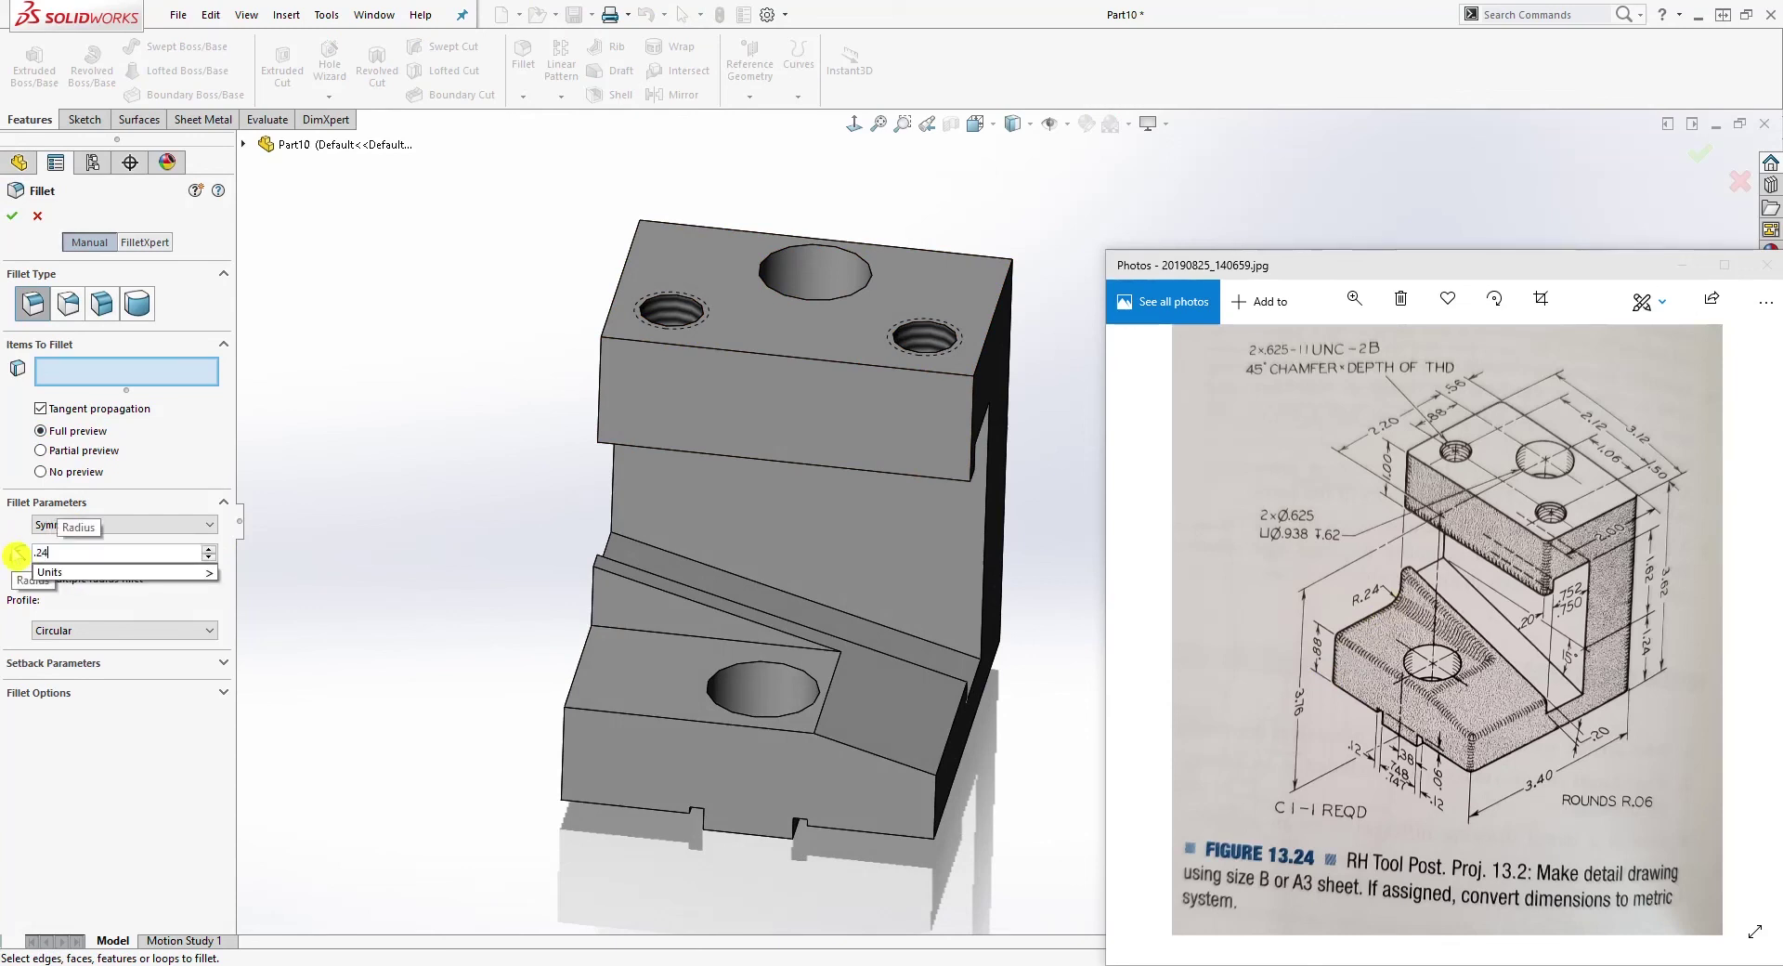
{"action": "left_click", "coordinate": [667, 634]}
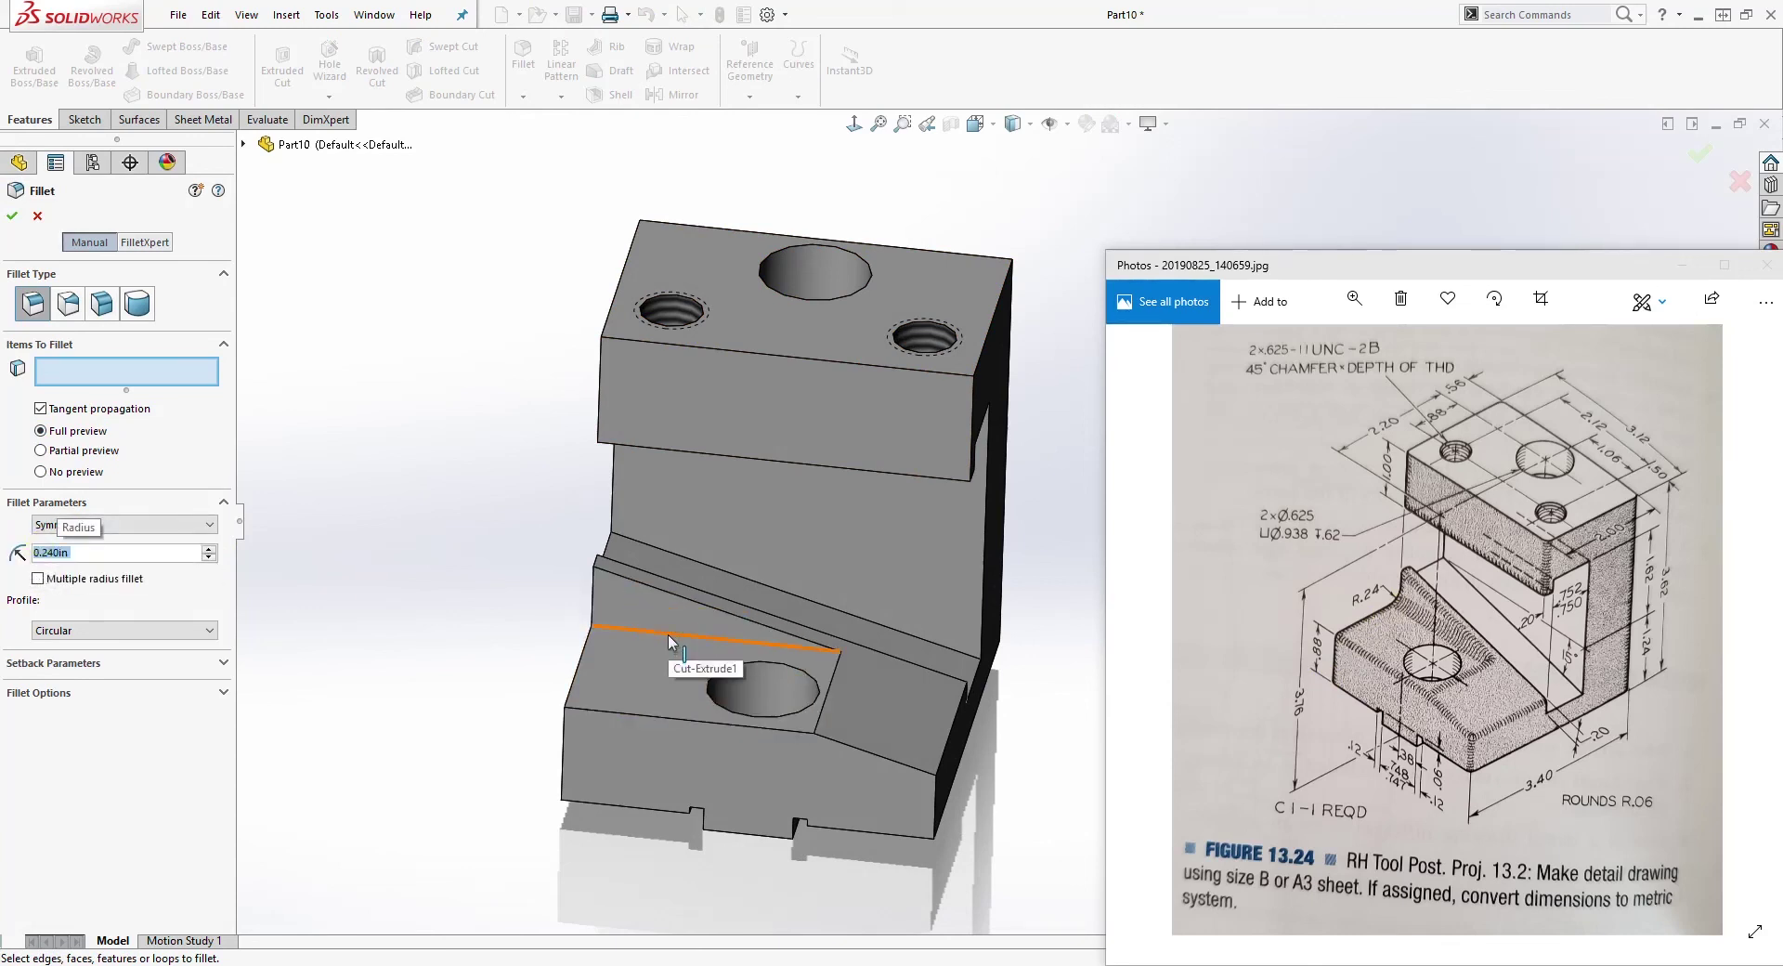
{"action": "left_click", "coordinate": [19, 222]}
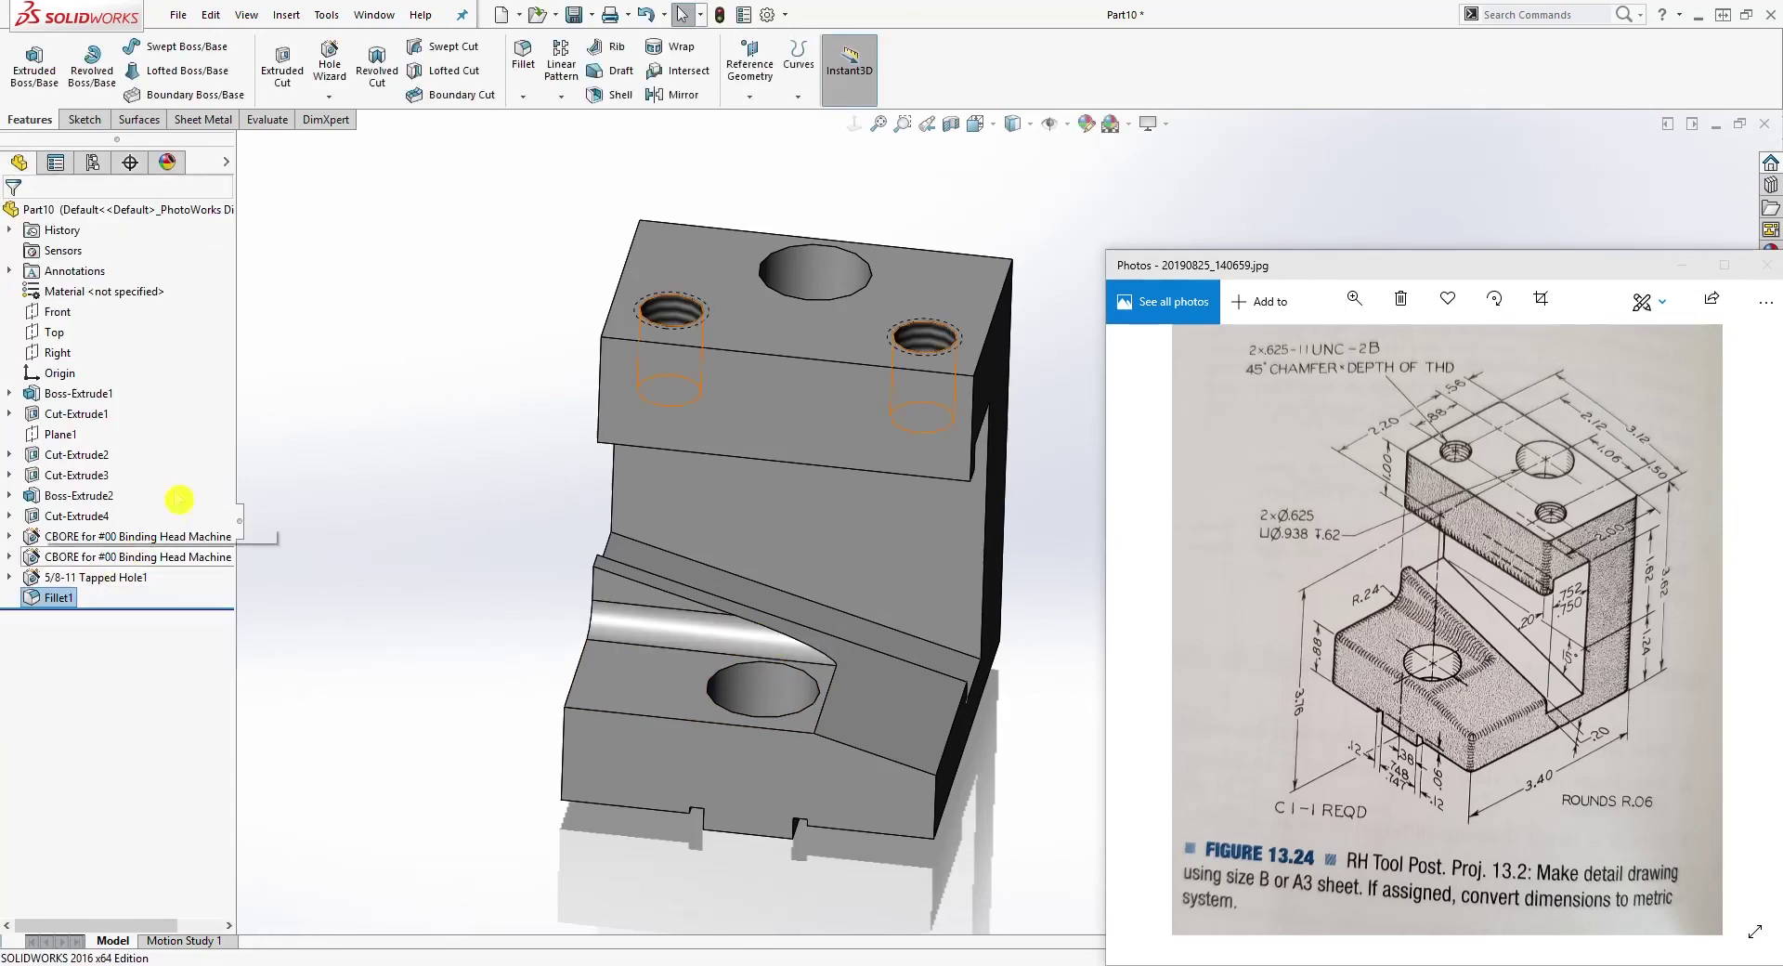
Step: Start a 0.06 in fillet and select the top block's side and underside edges
{"action": "left_click", "coordinate": [525, 63]}
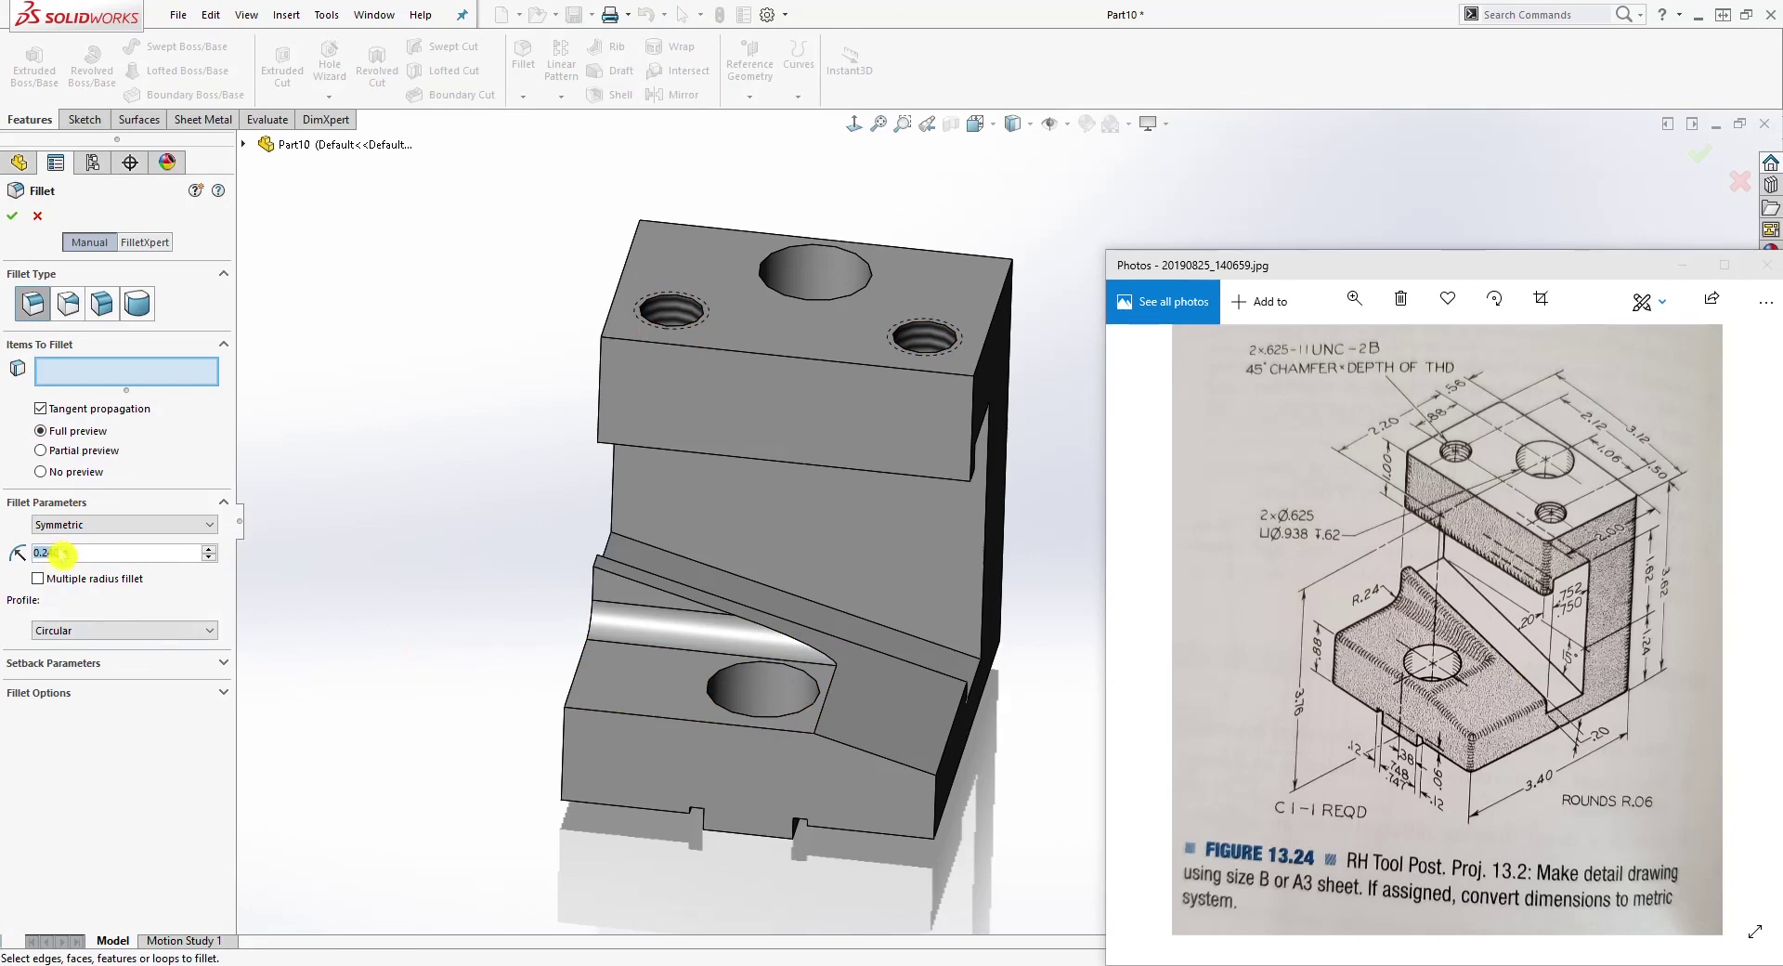
{"action": "type", "text": ".06"}
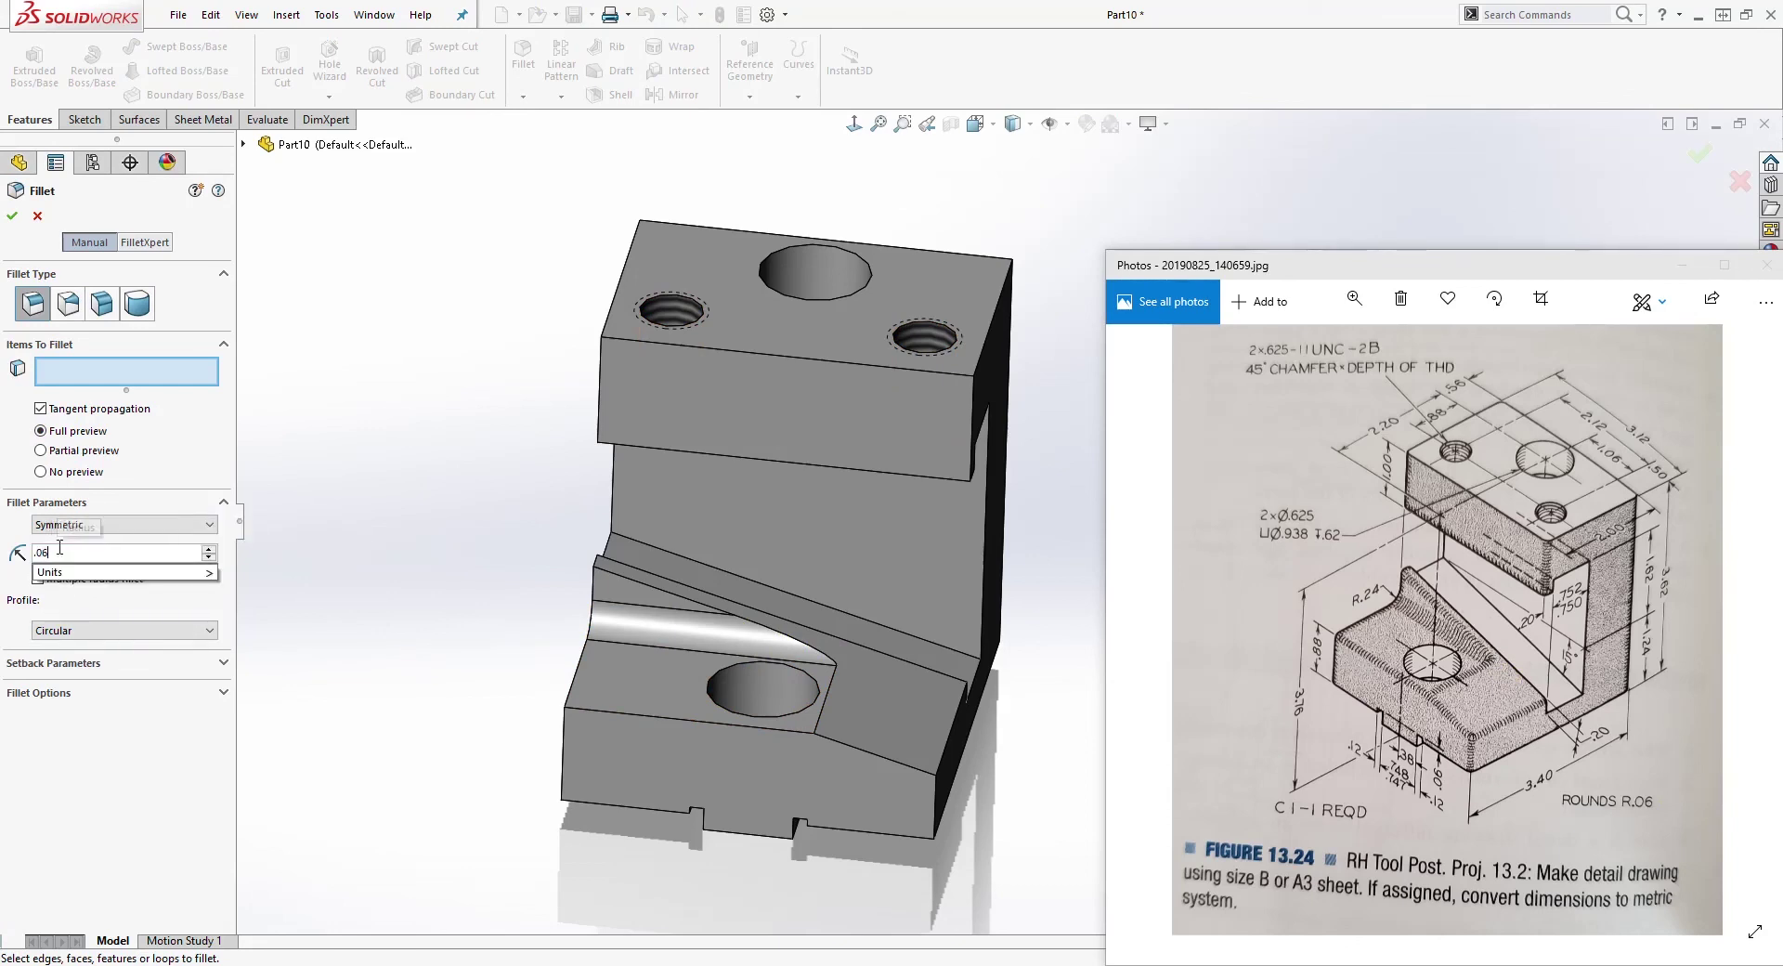
{"action": "key", "text": "Return"}
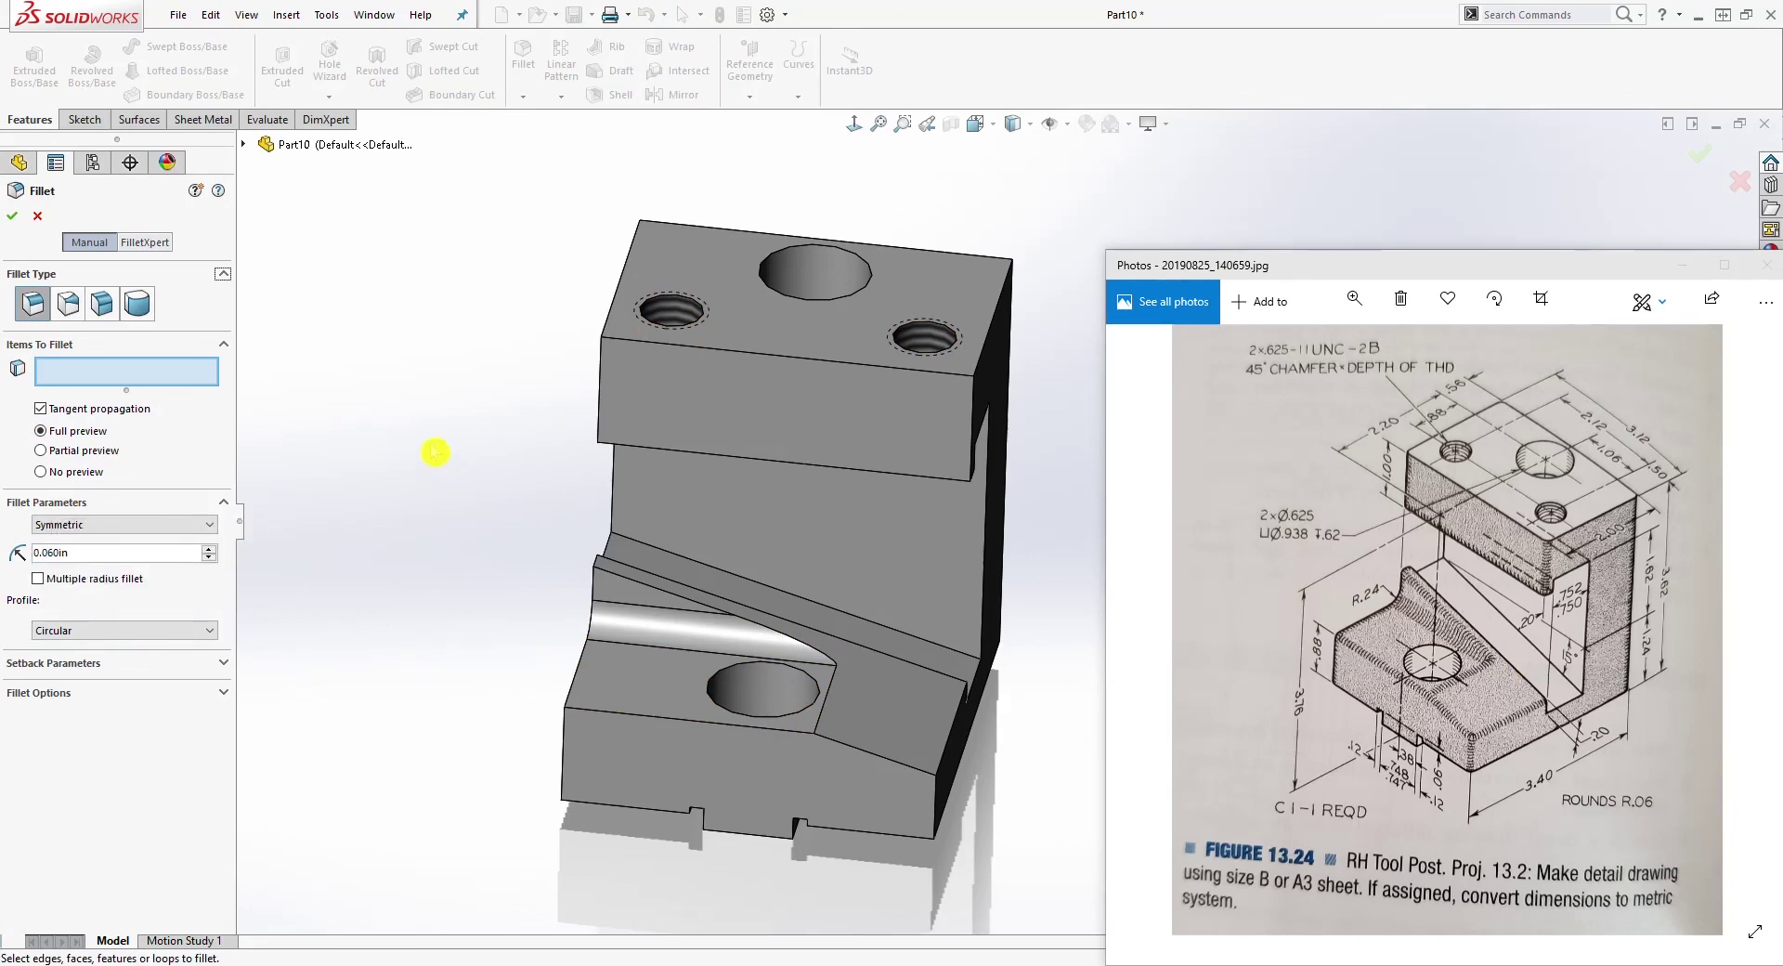
{"action": "scroll", "coordinate": [970, 472], "scroll_direction": "down", "scroll_amount": 4}
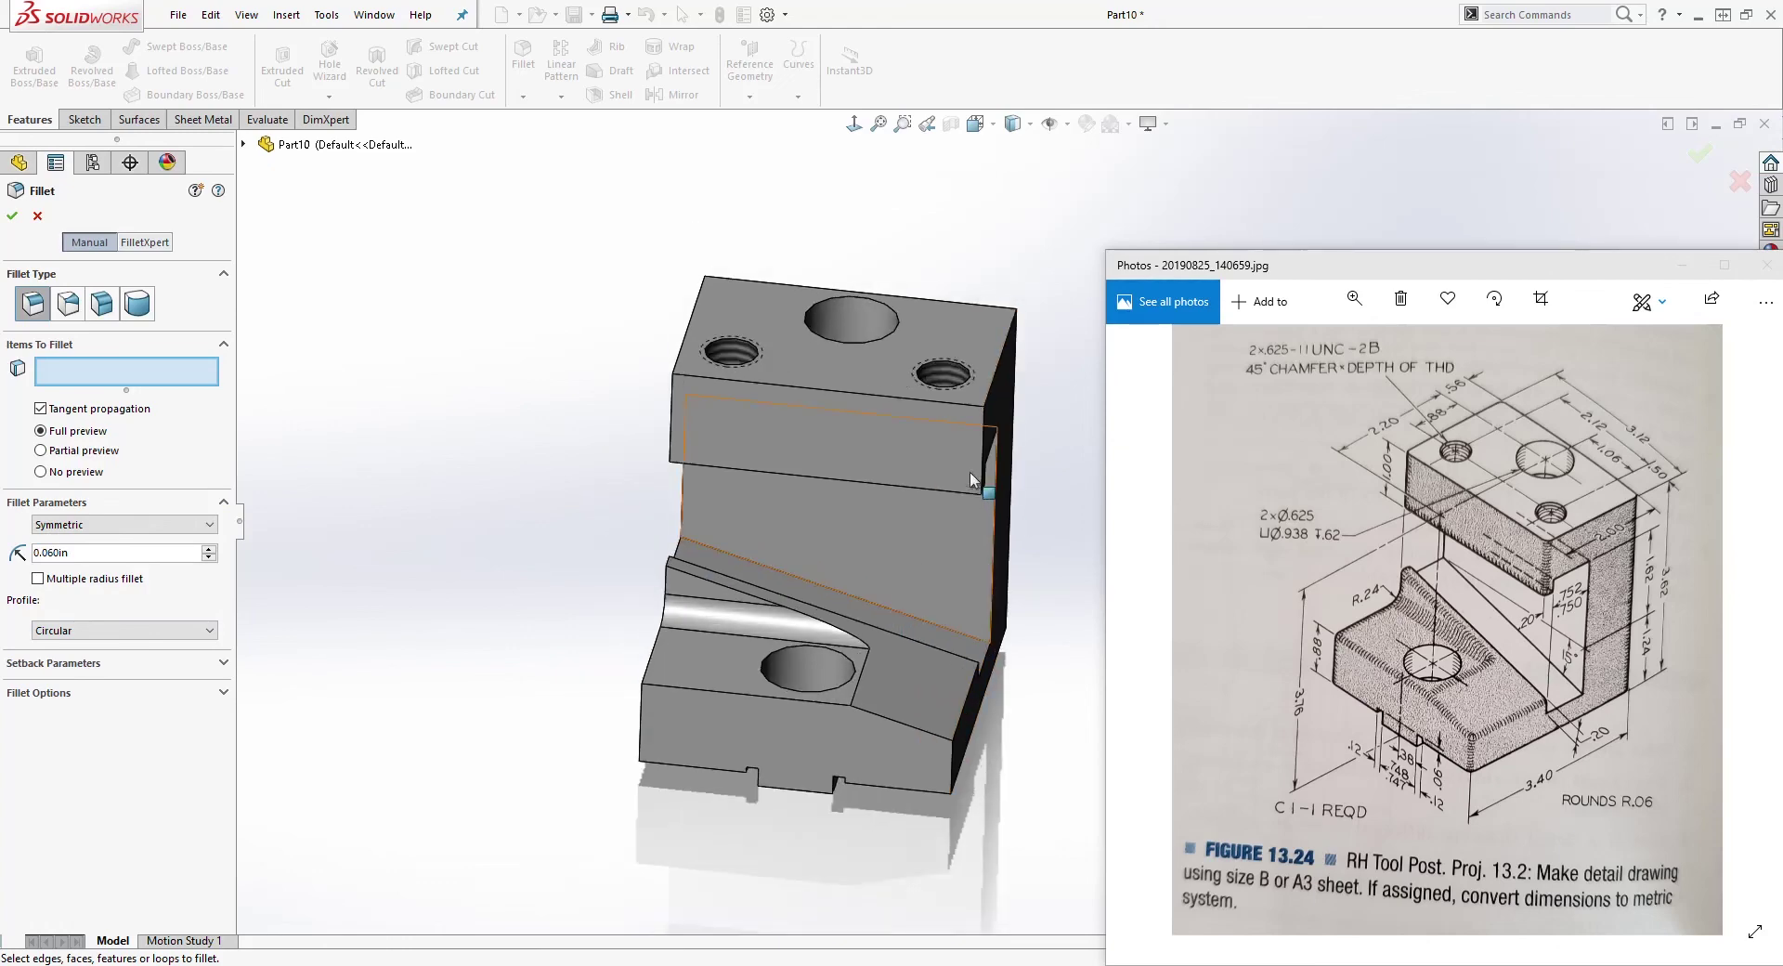
{"action": "scroll", "coordinate": [987, 499], "scroll_direction": "up", "scroll_amount": 1}
{"action": "left_click", "coordinate": [971, 443]}
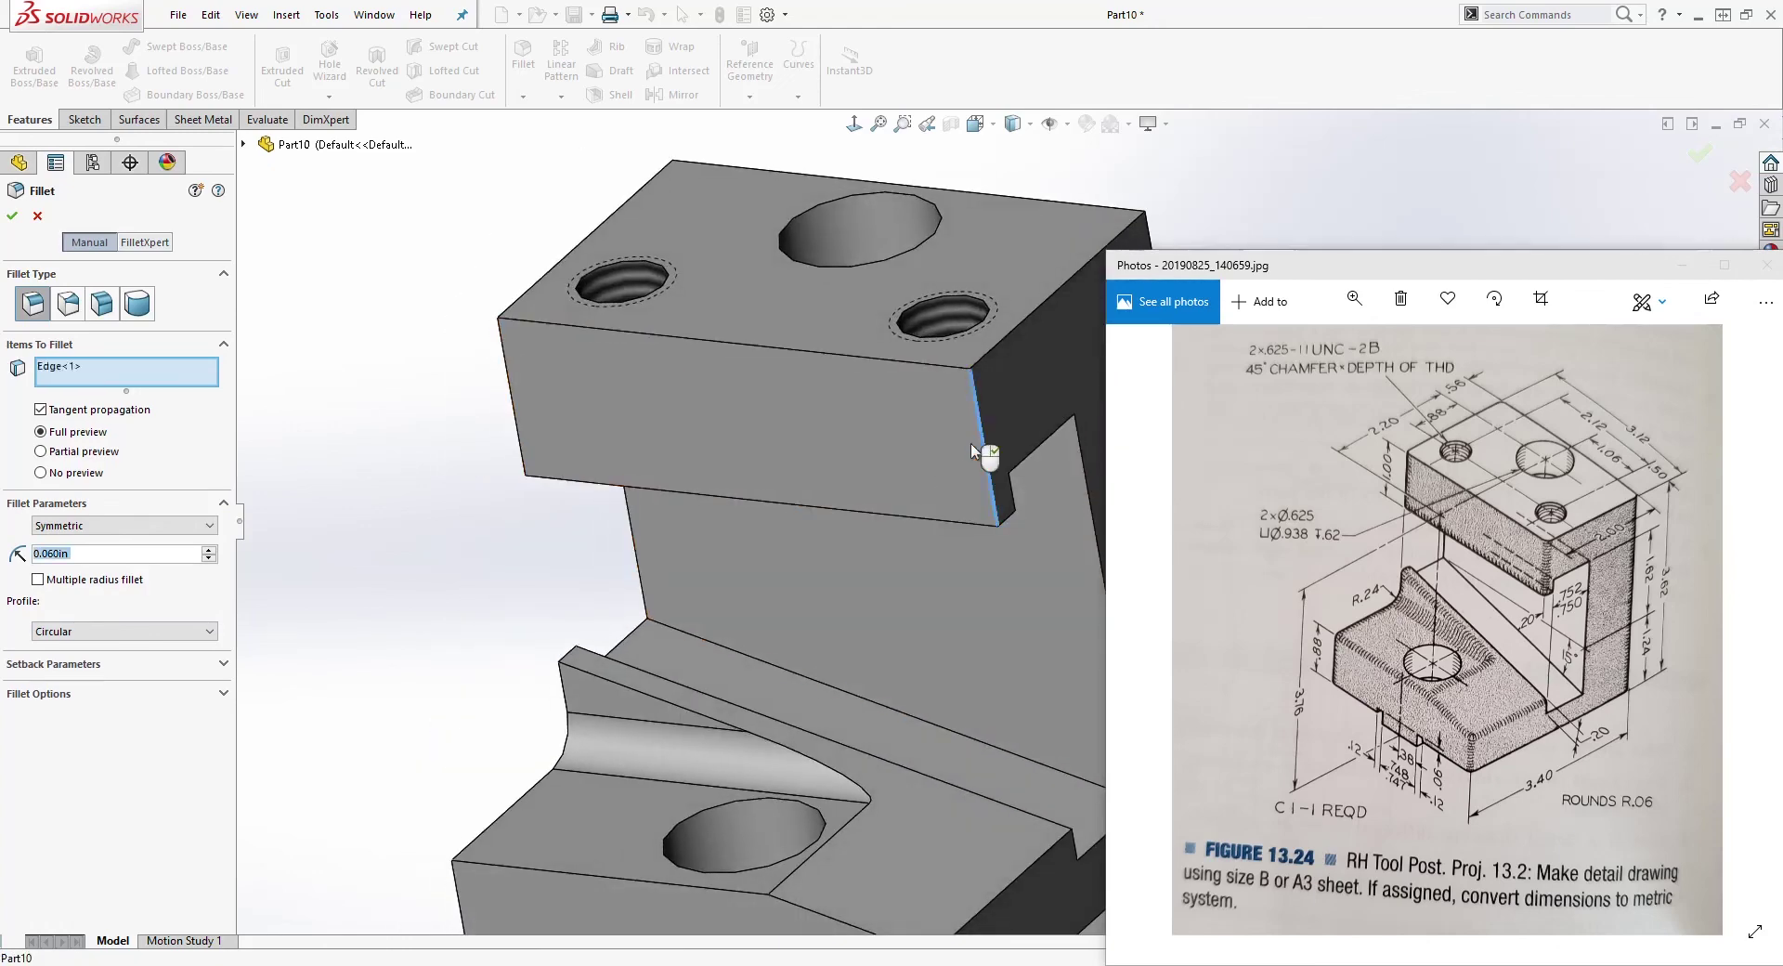
{"action": "left_click", "coordinate": [944, 520]}
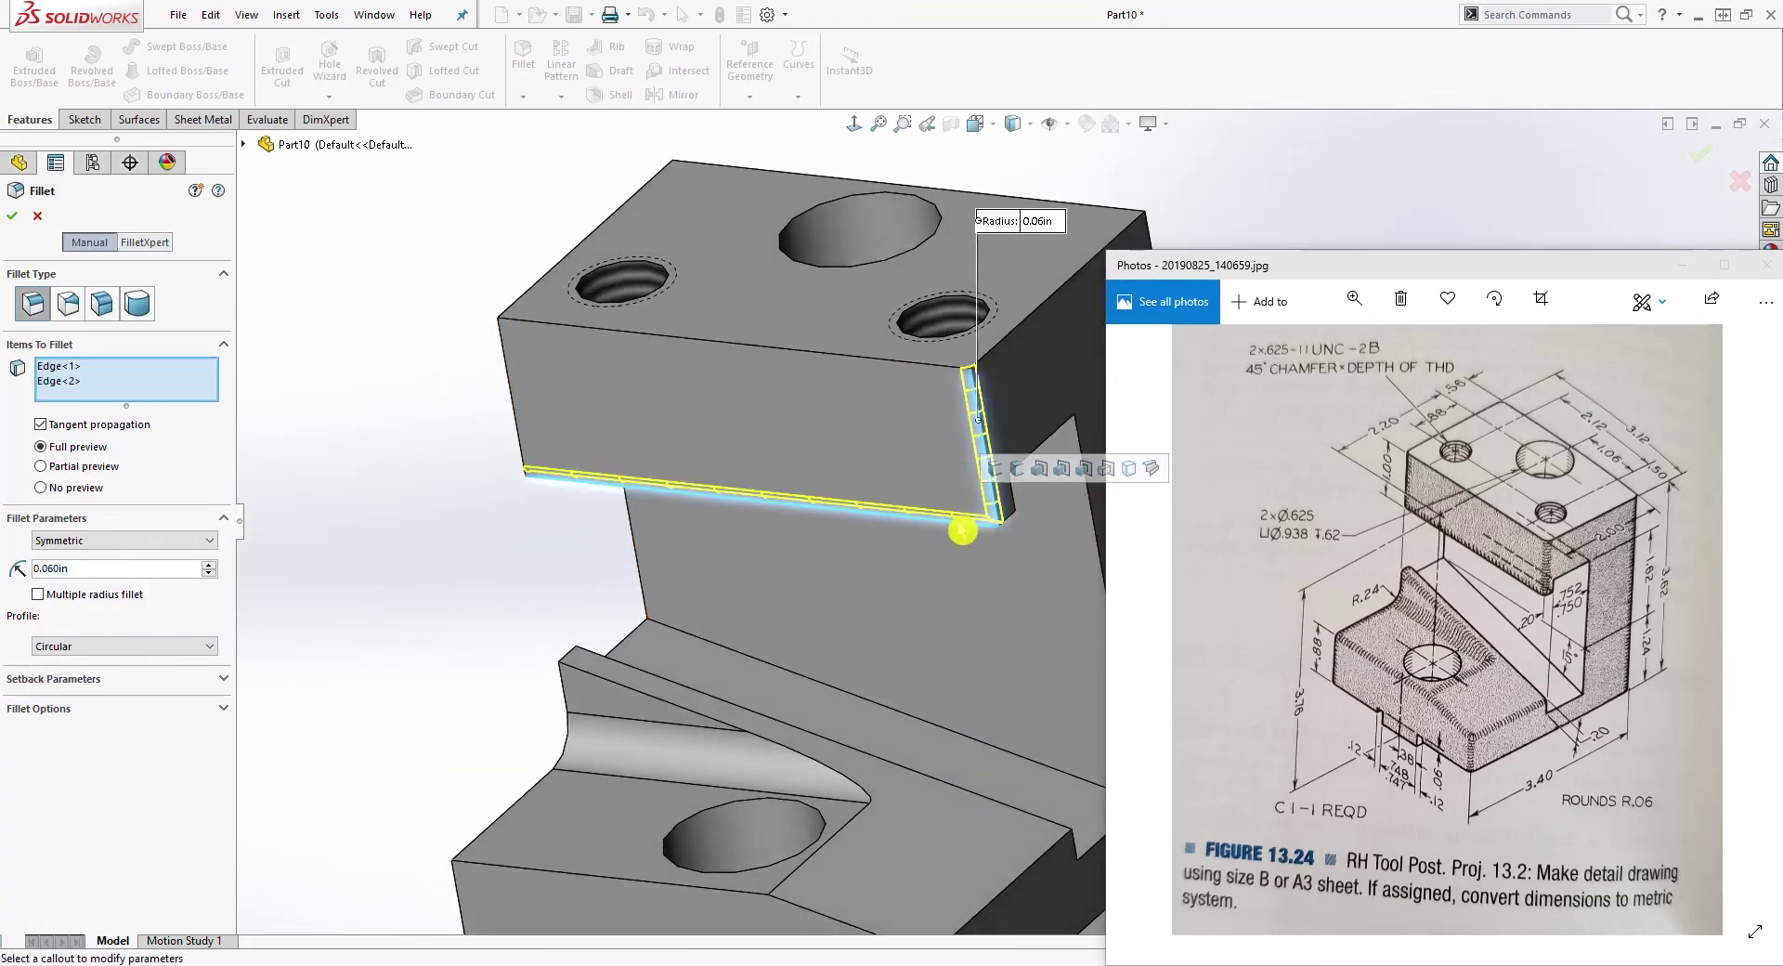
{"action": "left_click", "coordinate": [1012, 520]}
{"action": "middle_click_drag", "start_coordinate": [741, 543], "coordinate": [800, 521]}
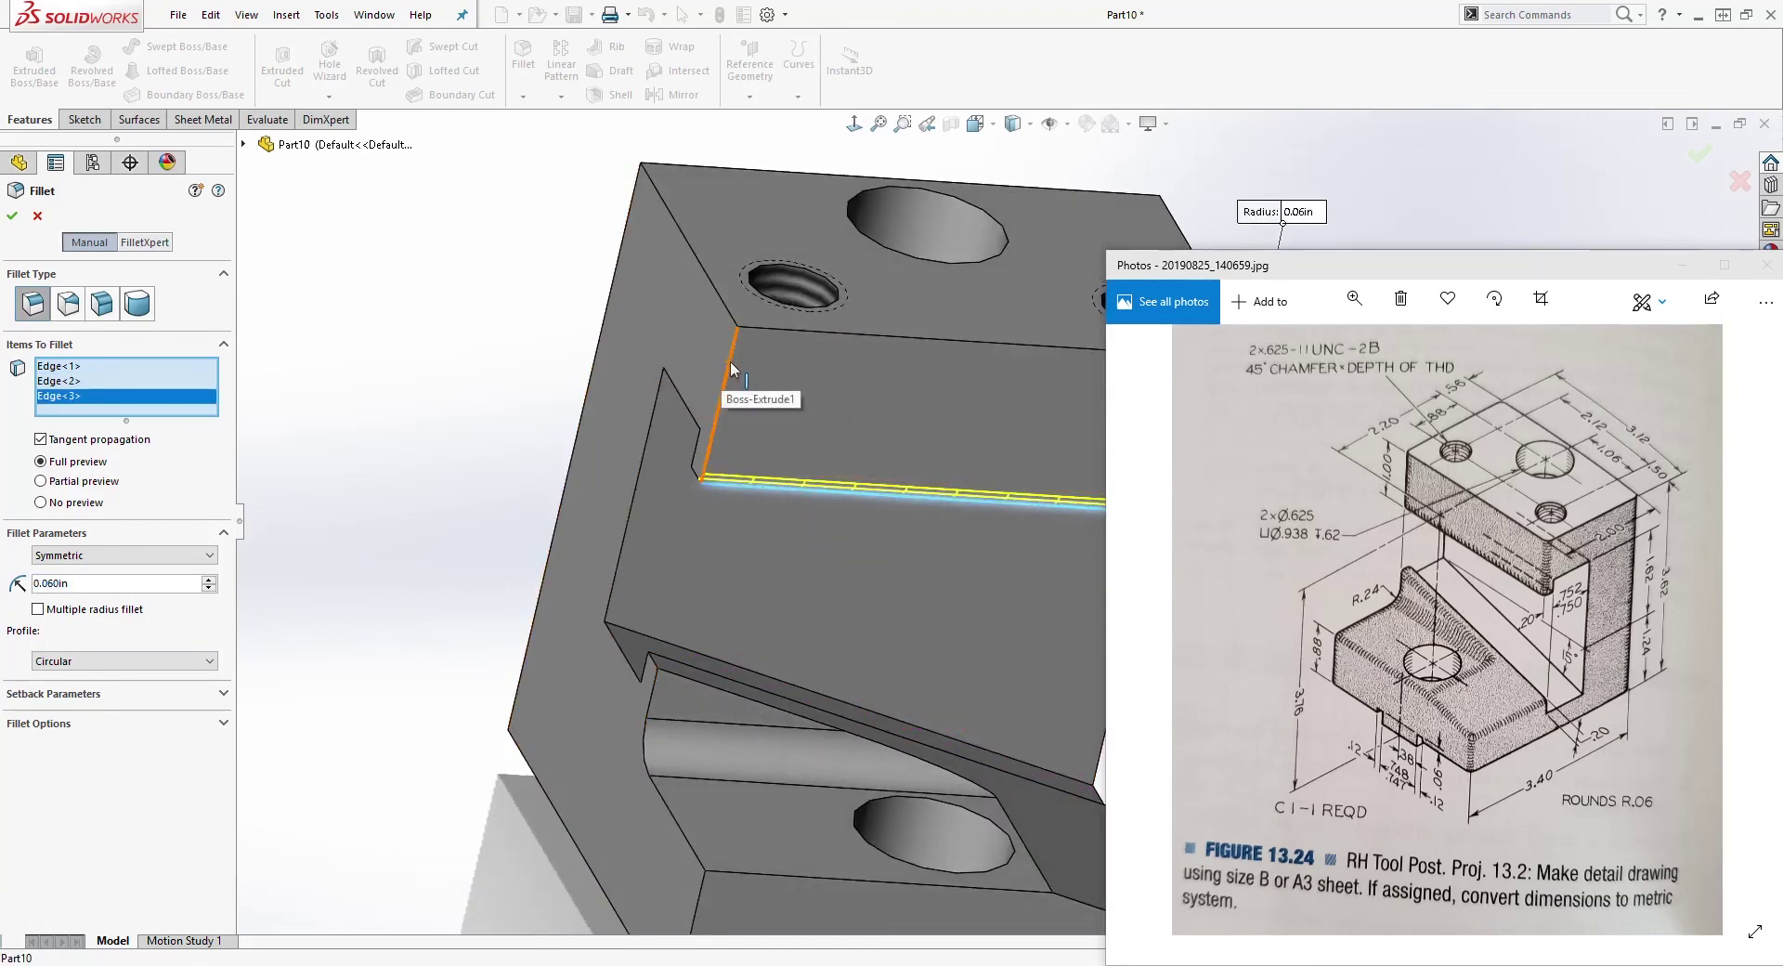
{"action": "left_click", "coordinate": [704, 476]}
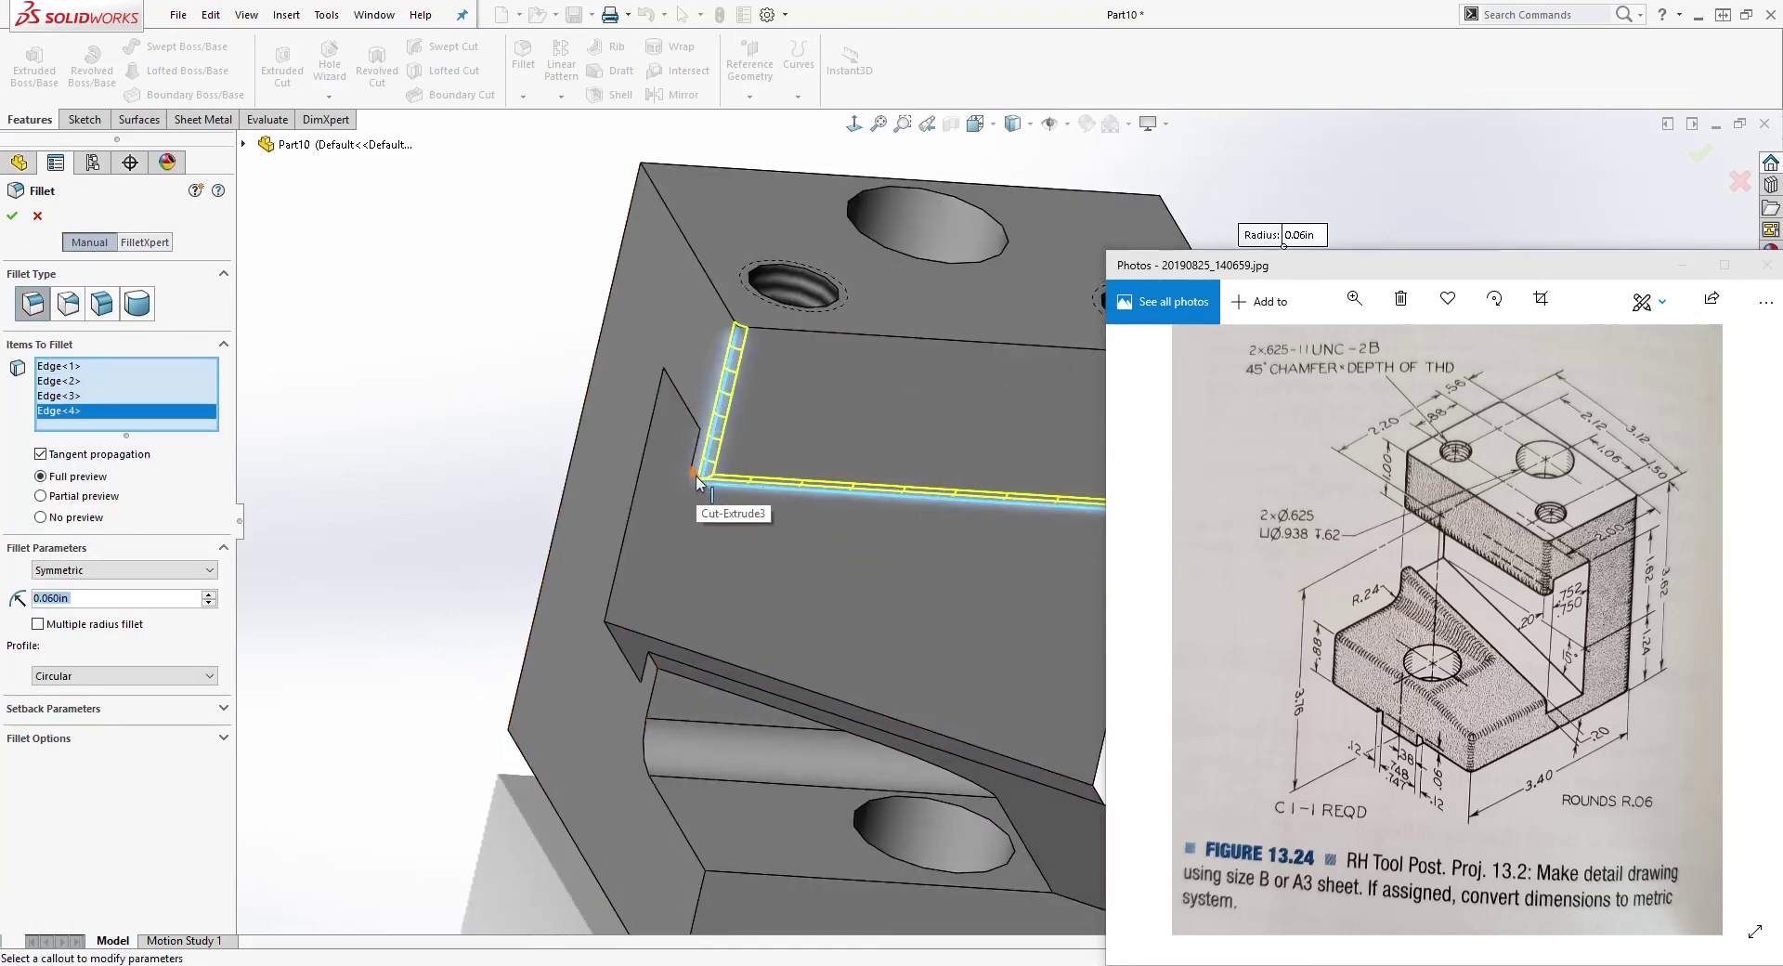
{"action": "left_click", "coordinate": [697, 477]}
Step: Add the curved ramp top edge and the lower block's front and base edges
{"action": "middle_click_drag", "start_coordinate": [689, 521], "coordinate": [885, 553]}
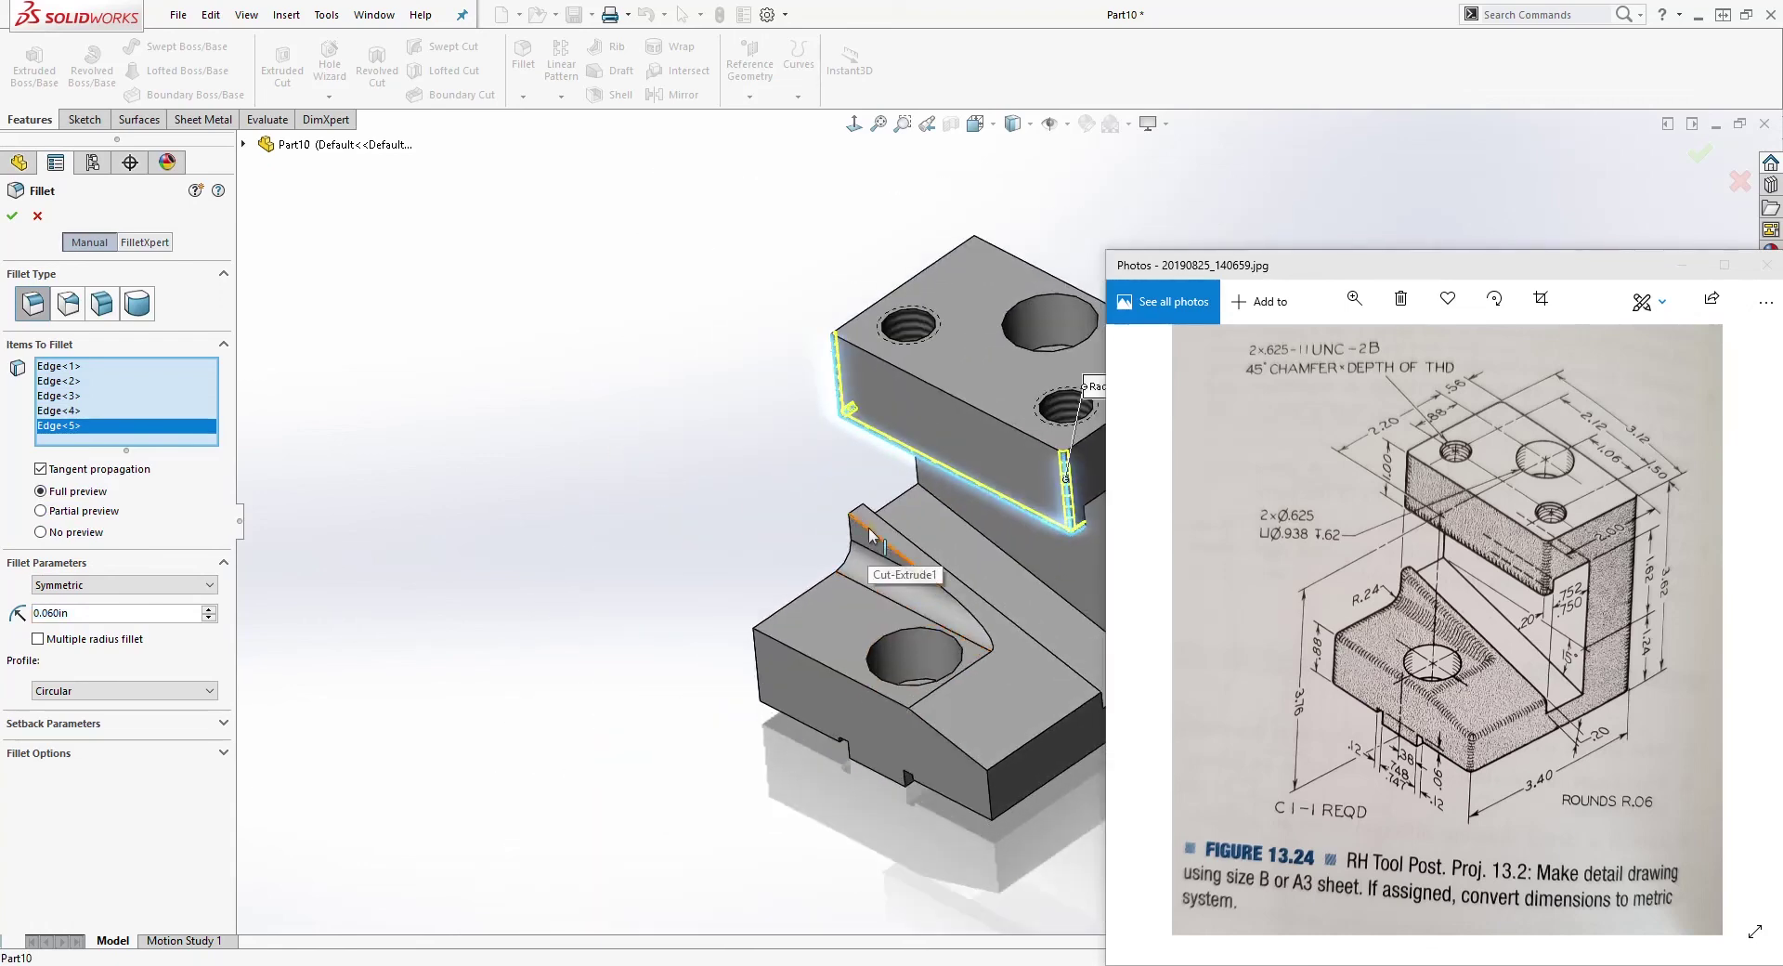
{"action": "left_click", "coordinate": [847, 548]}
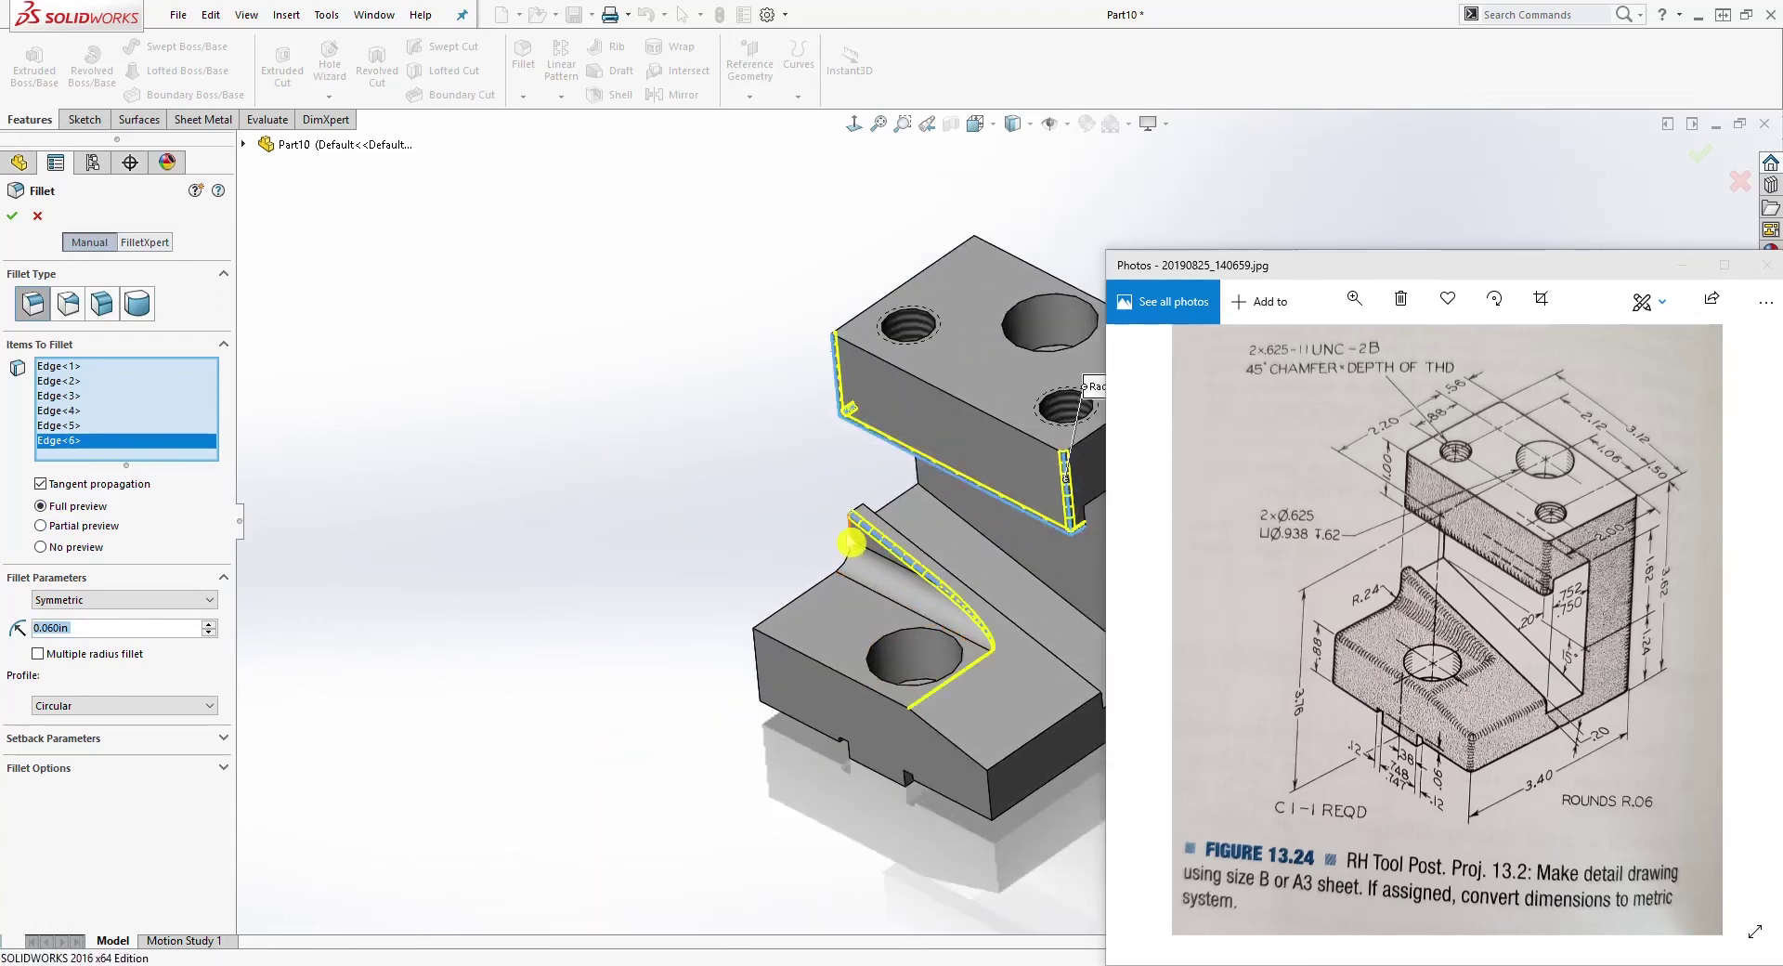
{"action": "left_click", "coordinate": [794, 598]}
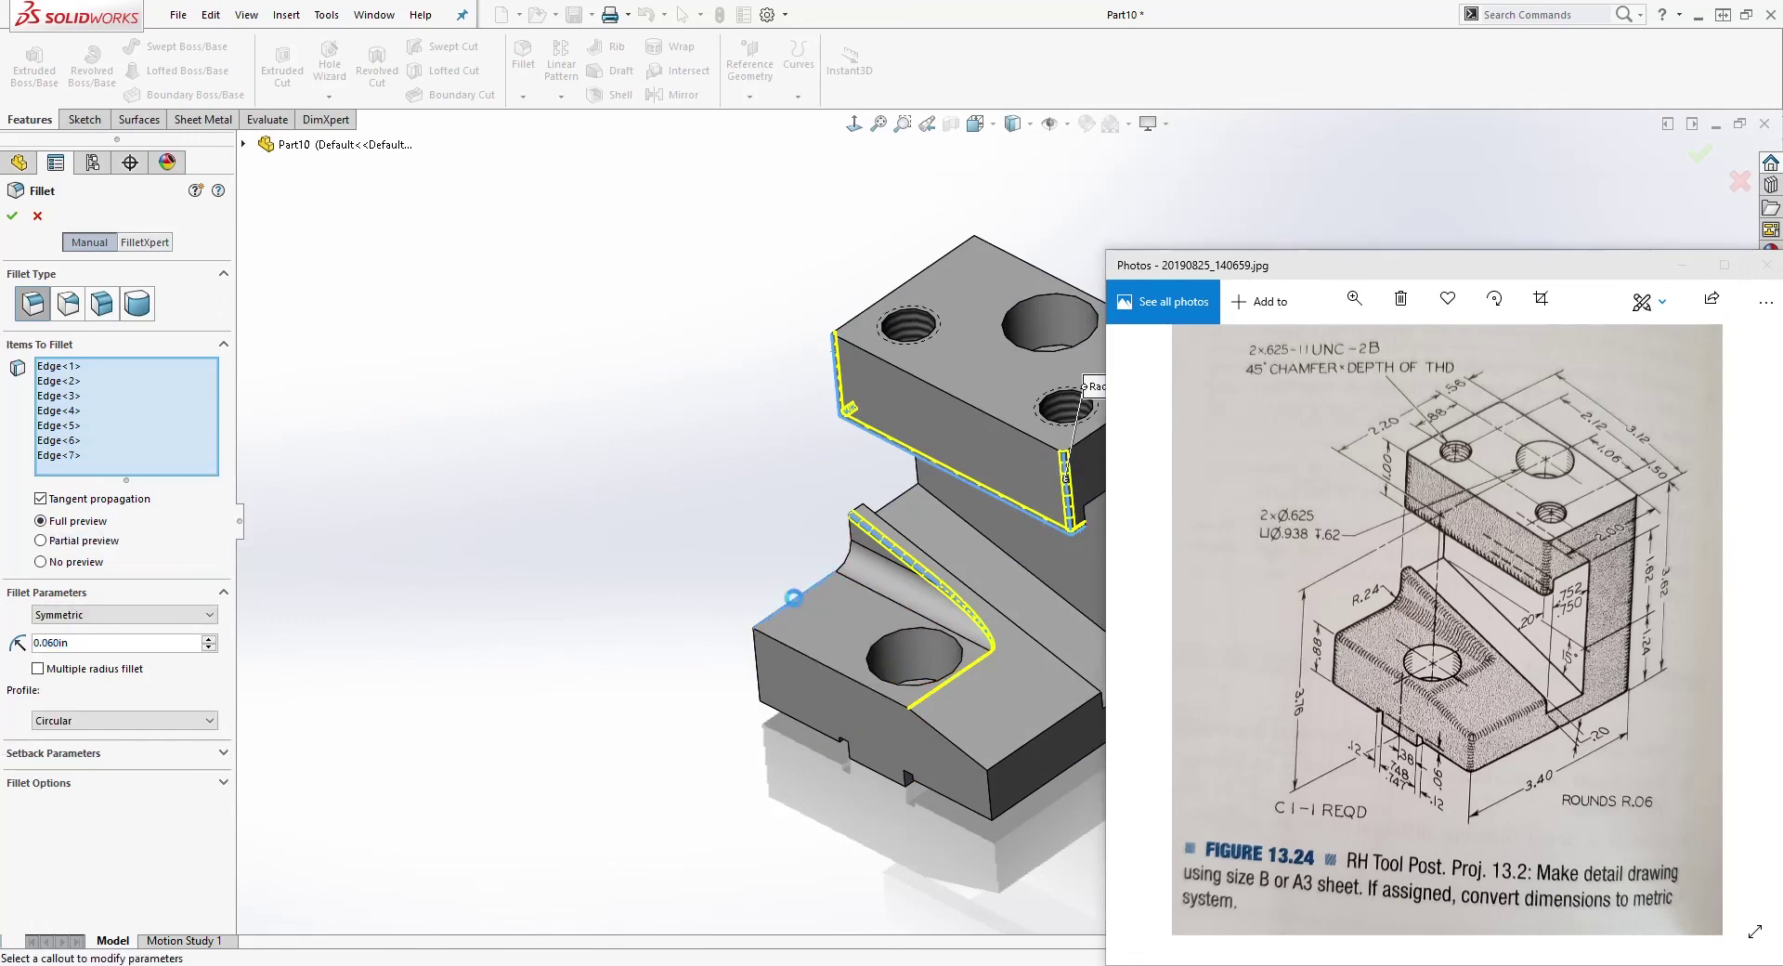
{"action": "left_click", "coordinate": [788, 650]}
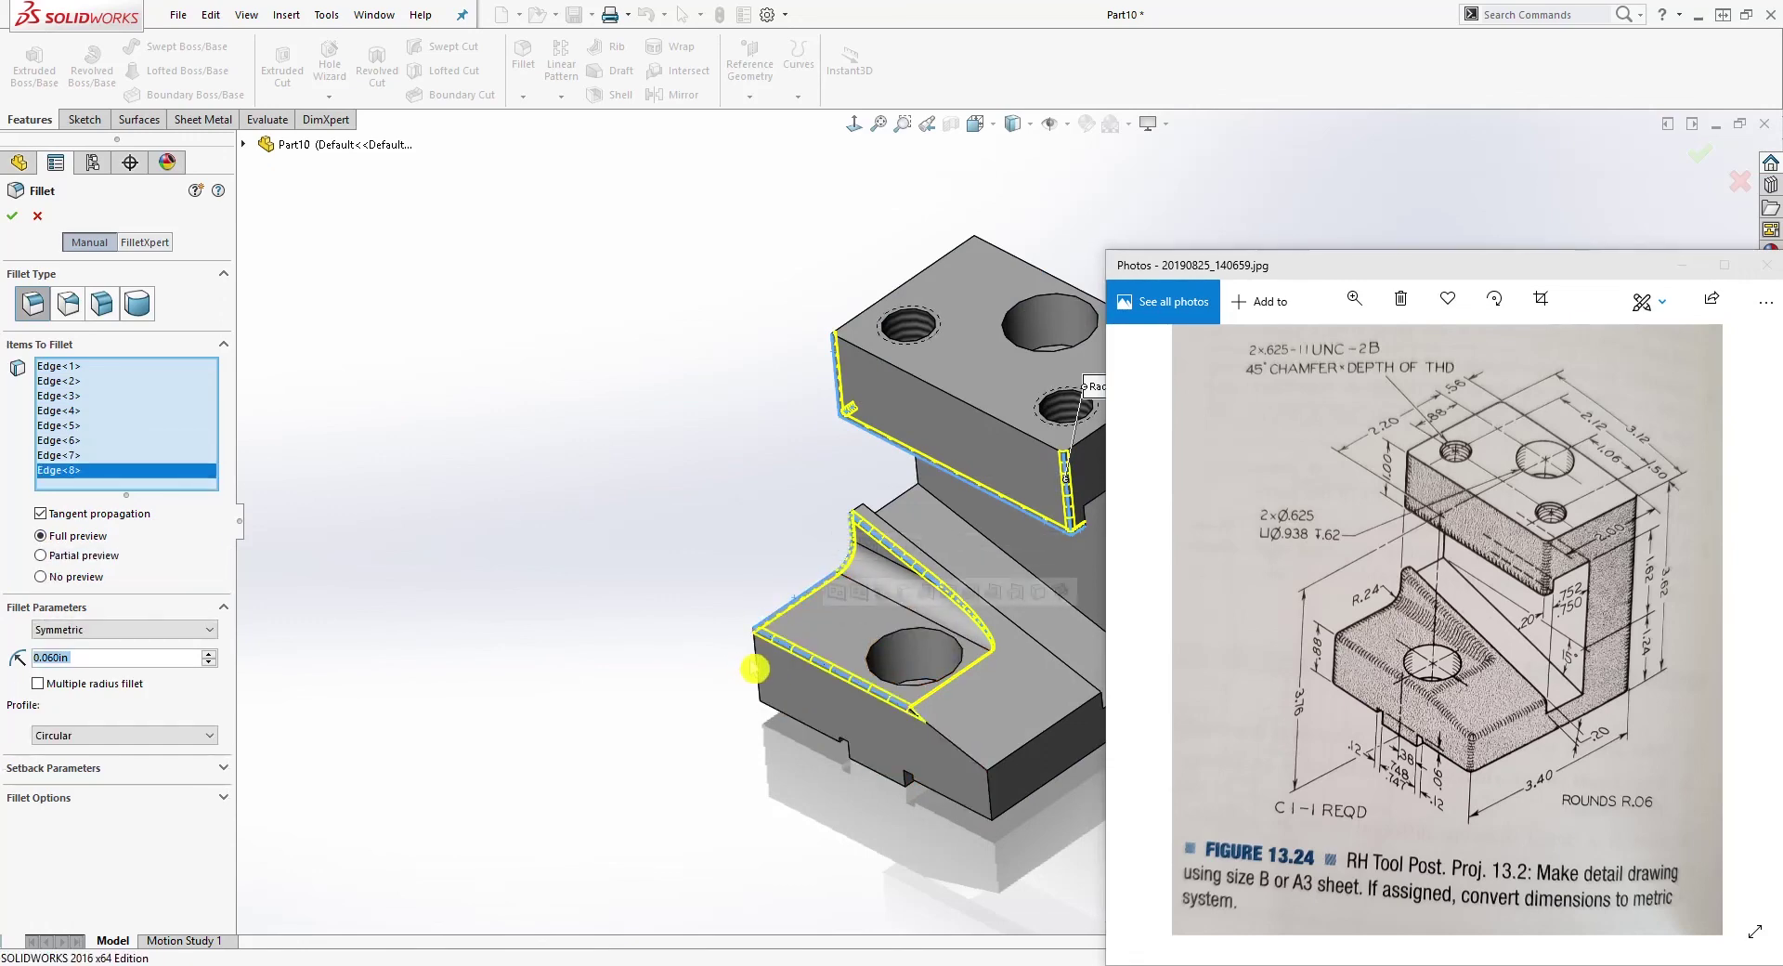
{"action": "left_click", "coordinate": [760, 676]}
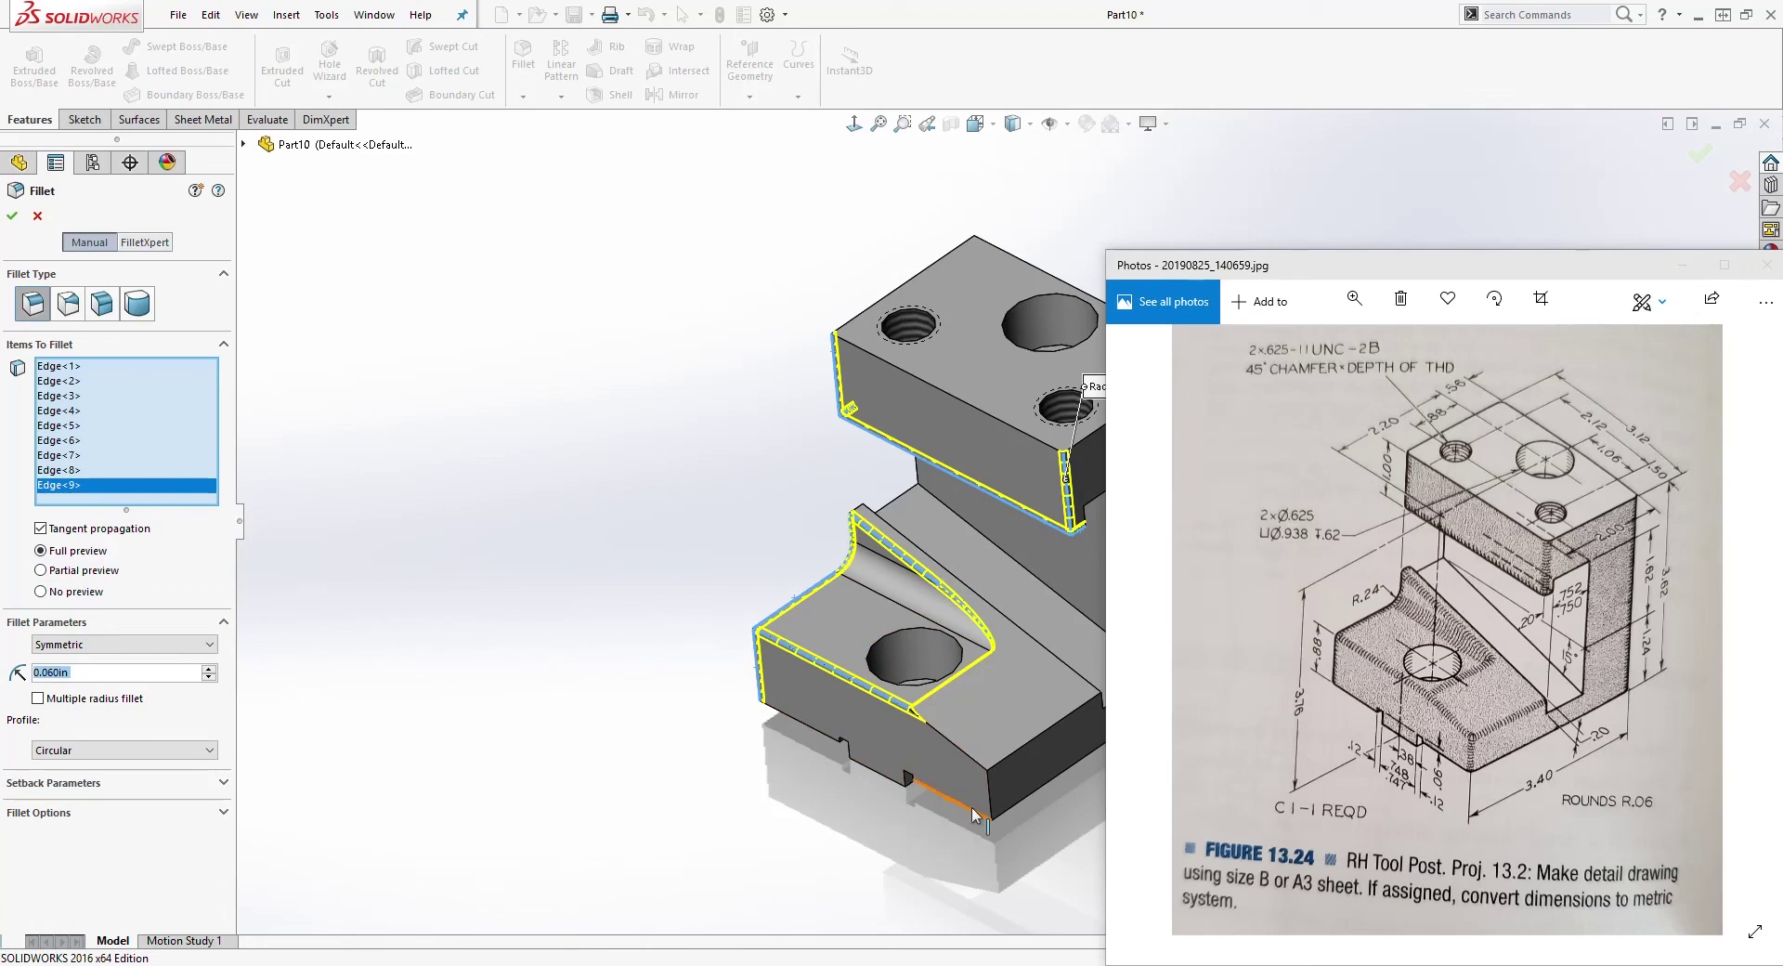
{"action": "left_click", "coordinate": [959, 744]}
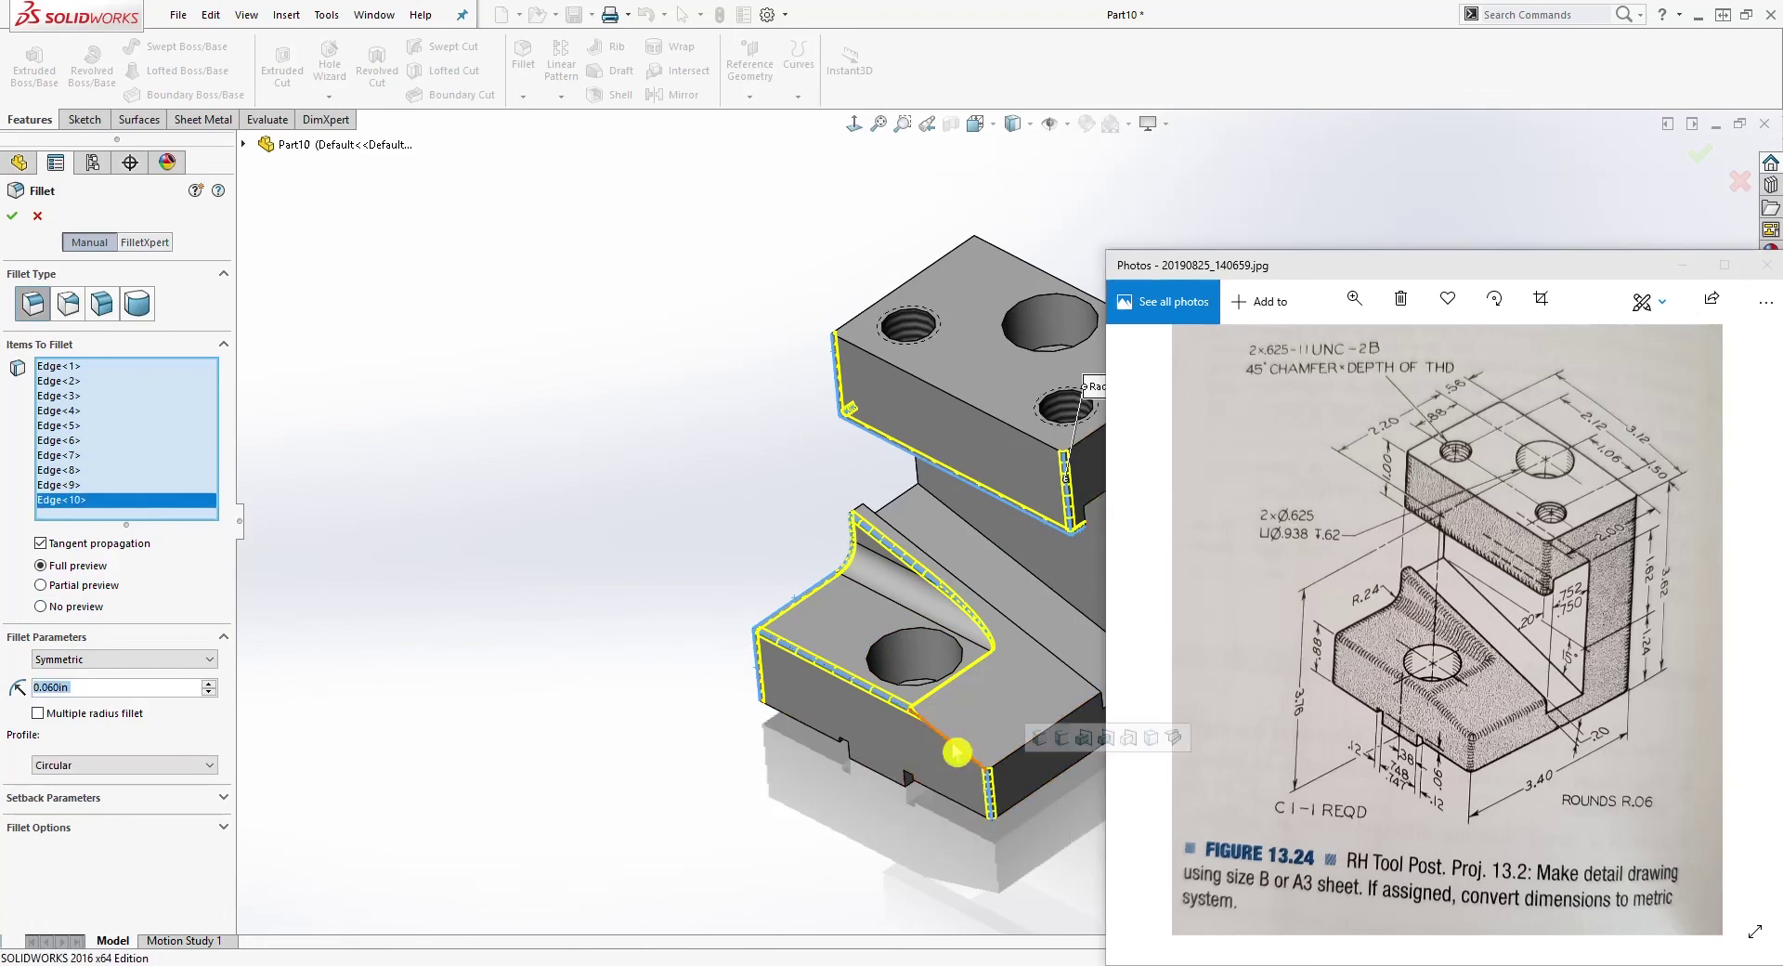
{"action": "left_click", "coordinate": [948, 741]}
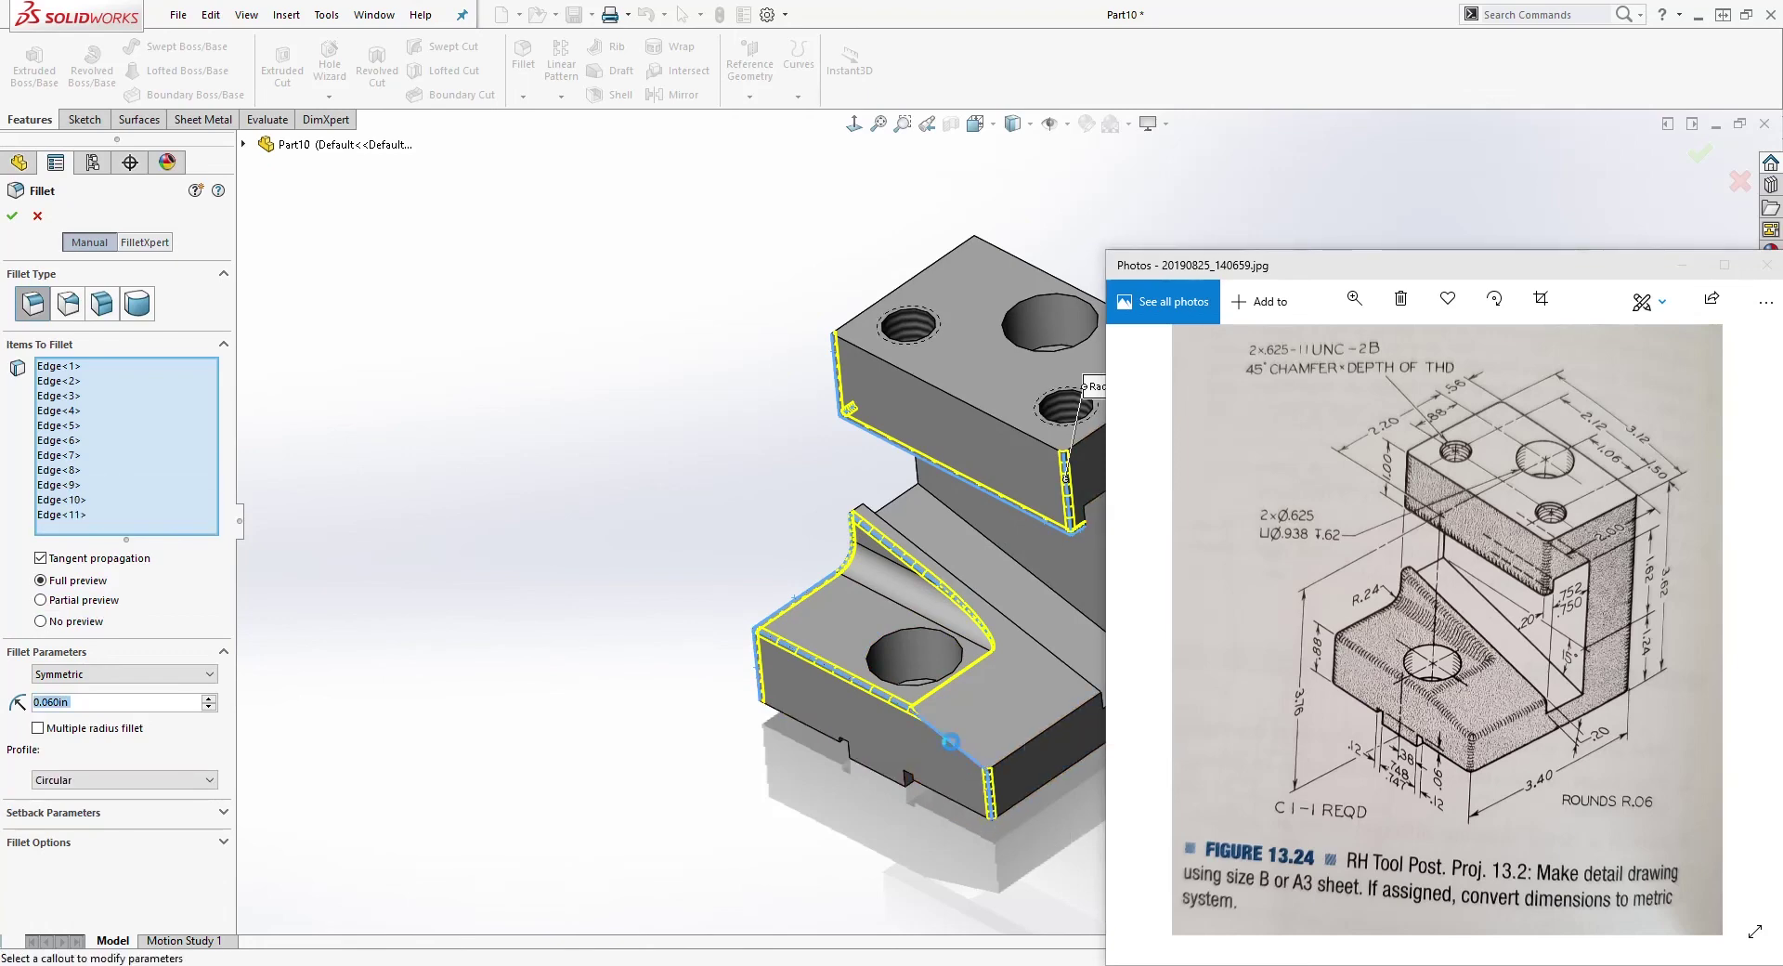
{"action": "left_click", "coordinate": [1040, 747]}
{"action": "mouse_move", "coordinate": [967, 756]}
{"action": "middle_mouse_down"}
{"action": "mouse_move", "coordinate": [927, 744]}
{"action": "mouse_move", "coordinate": [947, 753]}
{"action": "middle_mouse_up"}
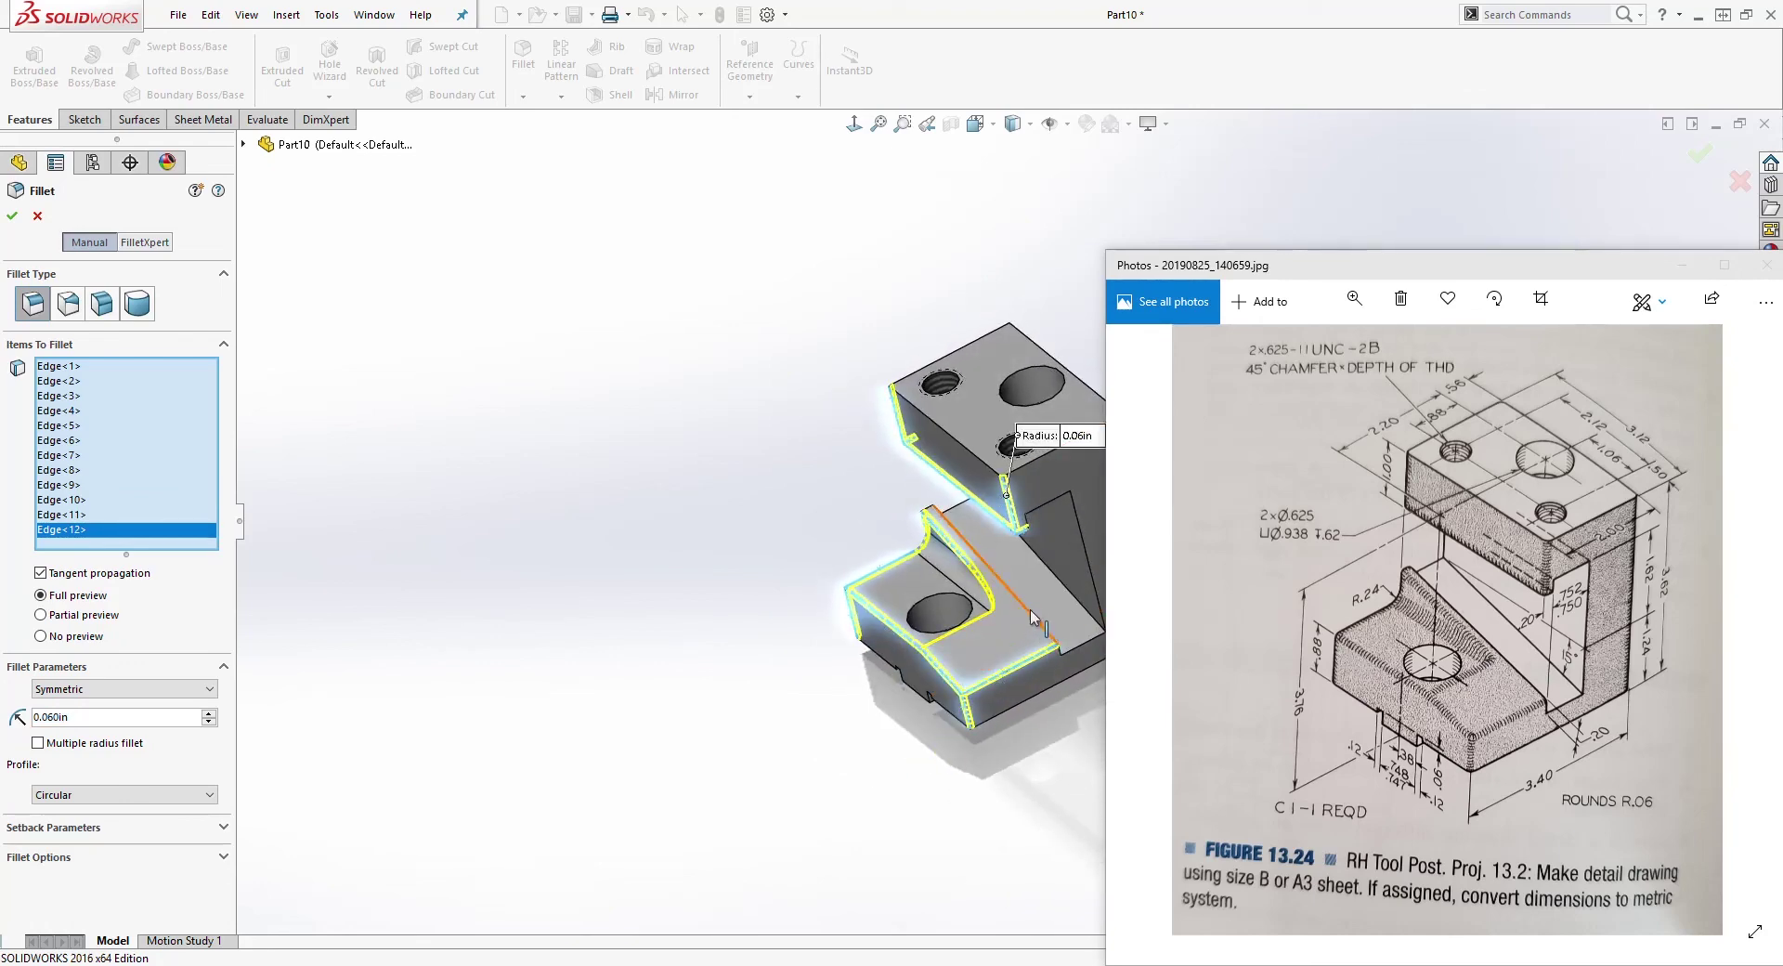
{"action": "scroll", "coordinate": [1029, 613], "scroll_direction": "down", "scroll_amount": 5}
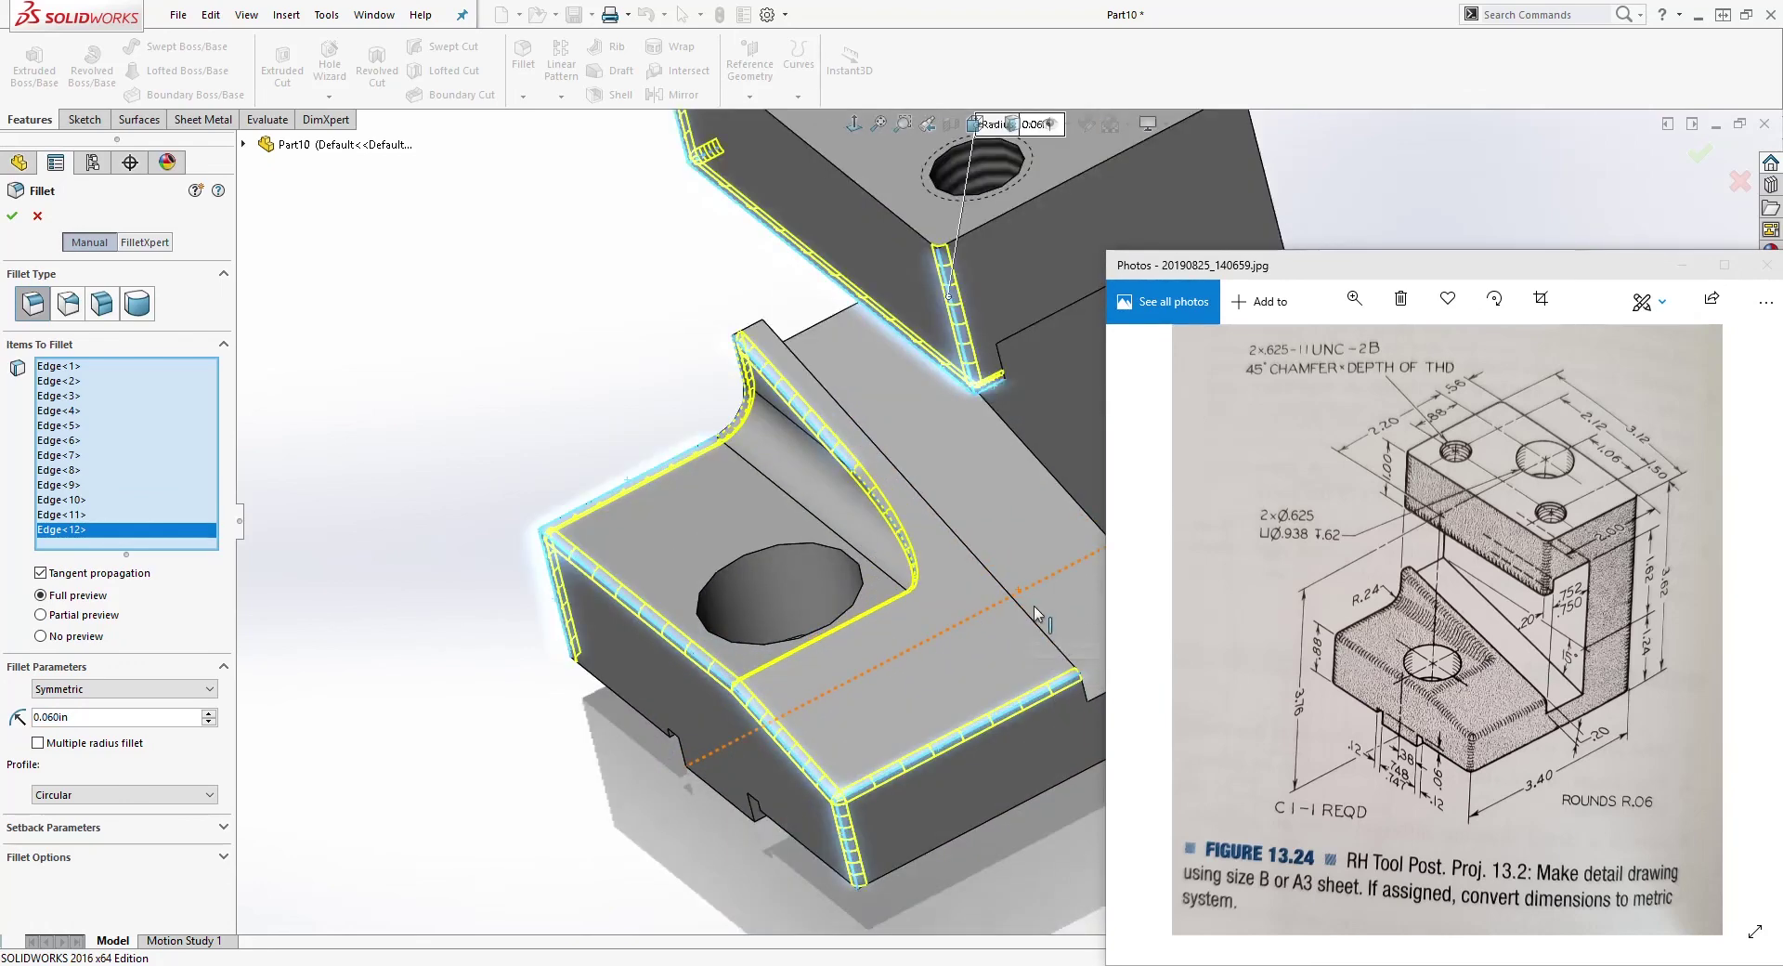
Step: Add the ramp diagonal, side and back edges, then create Fillet2
{"action": "left_click", "coordinate": [905, 479]}
{"action": "middle_click_drag", "start_coordinate": [905, 479], "coordinate": [881, 405]}
{"action": "scroll", "coordinate": [827, 408], "scroll_direction": "down", "scroll_amount": 2}
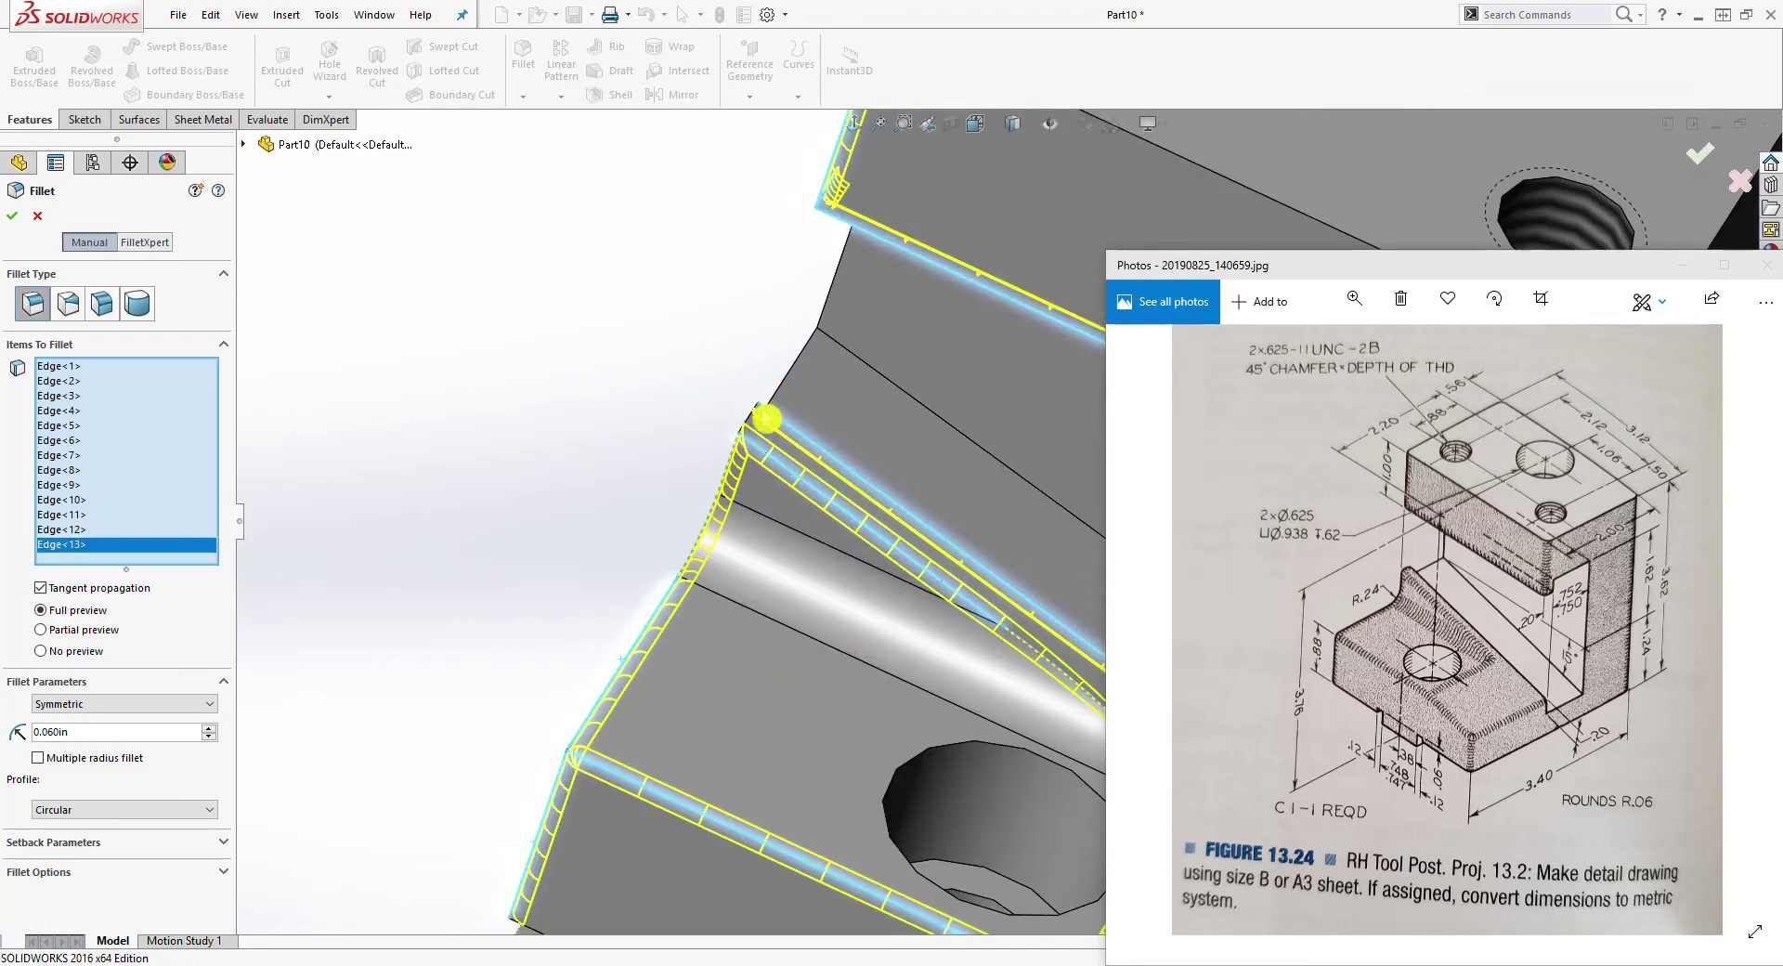
{"action": "left_click", "coordinate": [750, 423]}
{"action": "scroll", "coordinate": [749, 533], "scroll_direction": "up", "scroll_amount": 5}
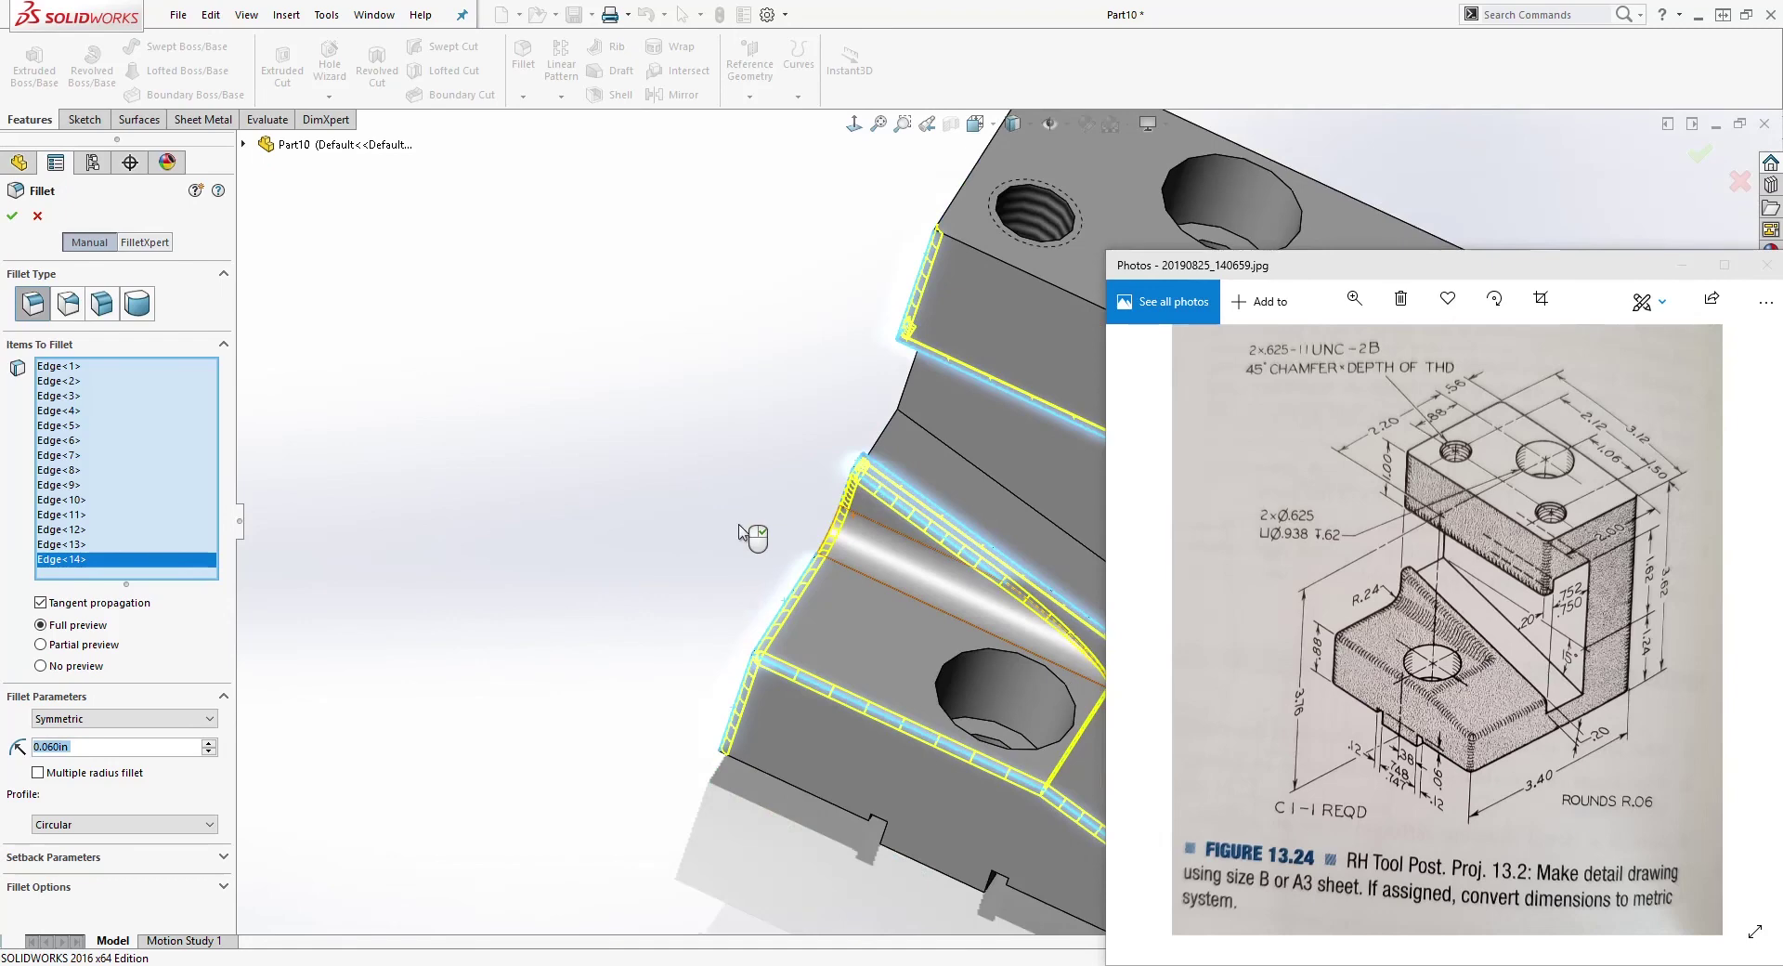
{"action": "middle_click_drag", "start_coordinate": [864, 817], "coordinate": [854, 462]}
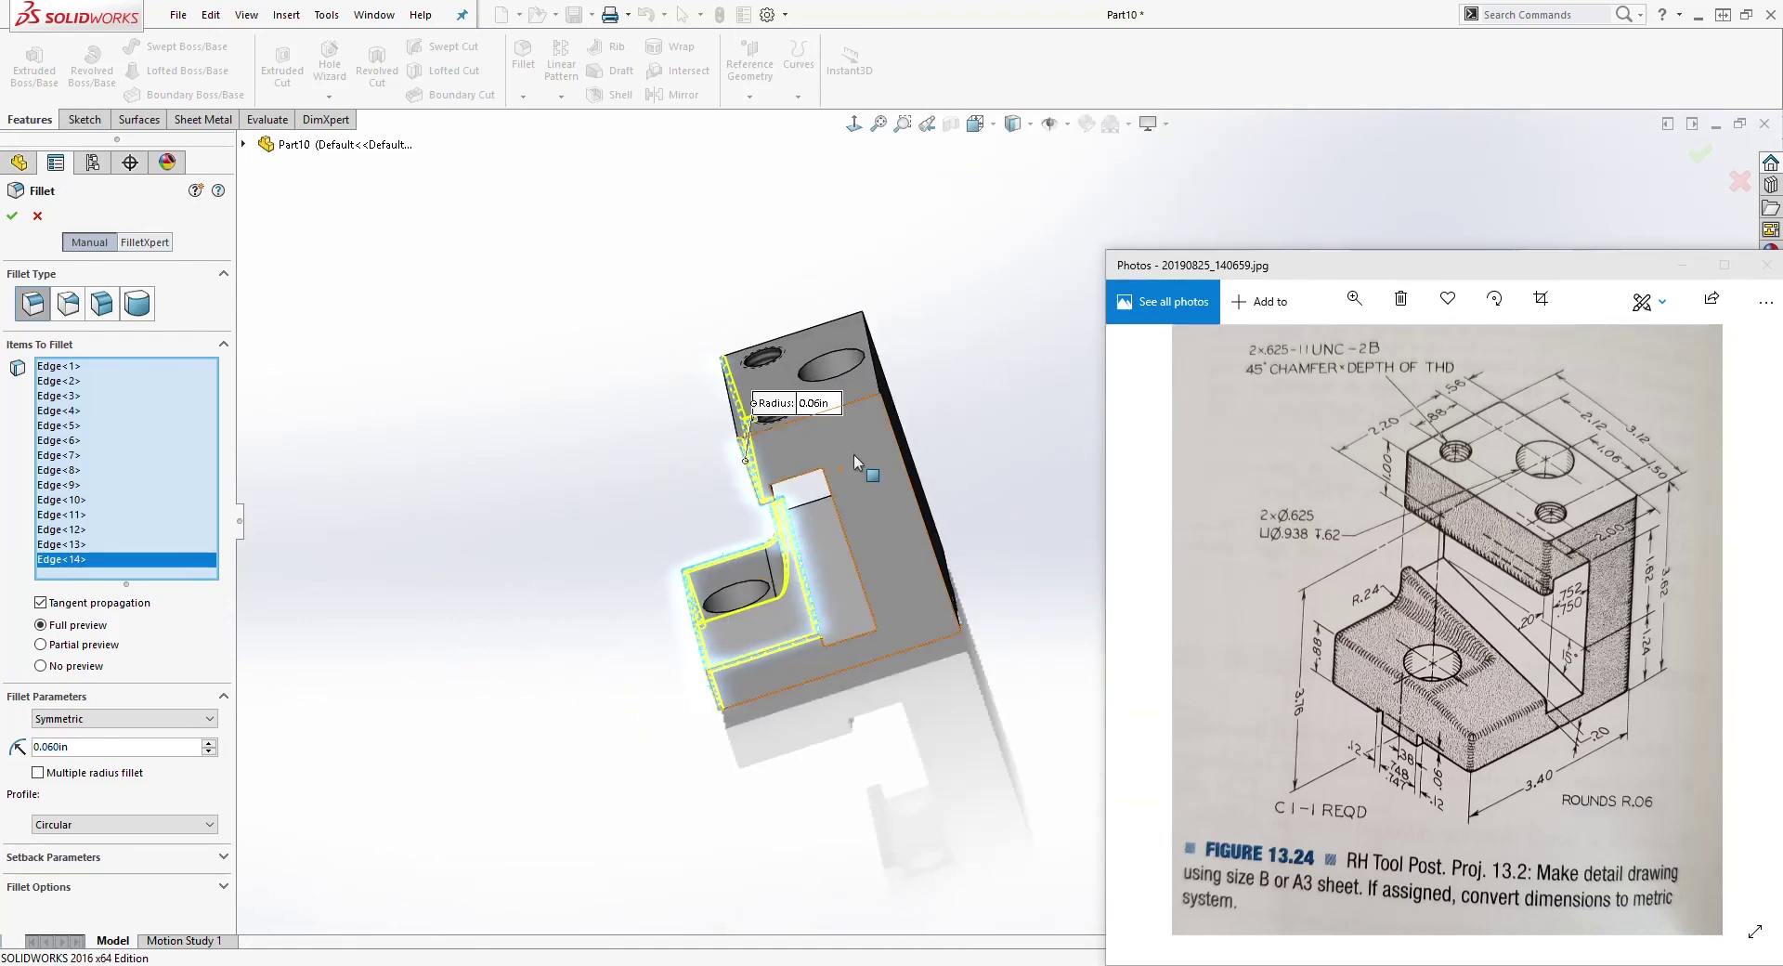
{"action": "left_click", "coordinate": [894, 435]}
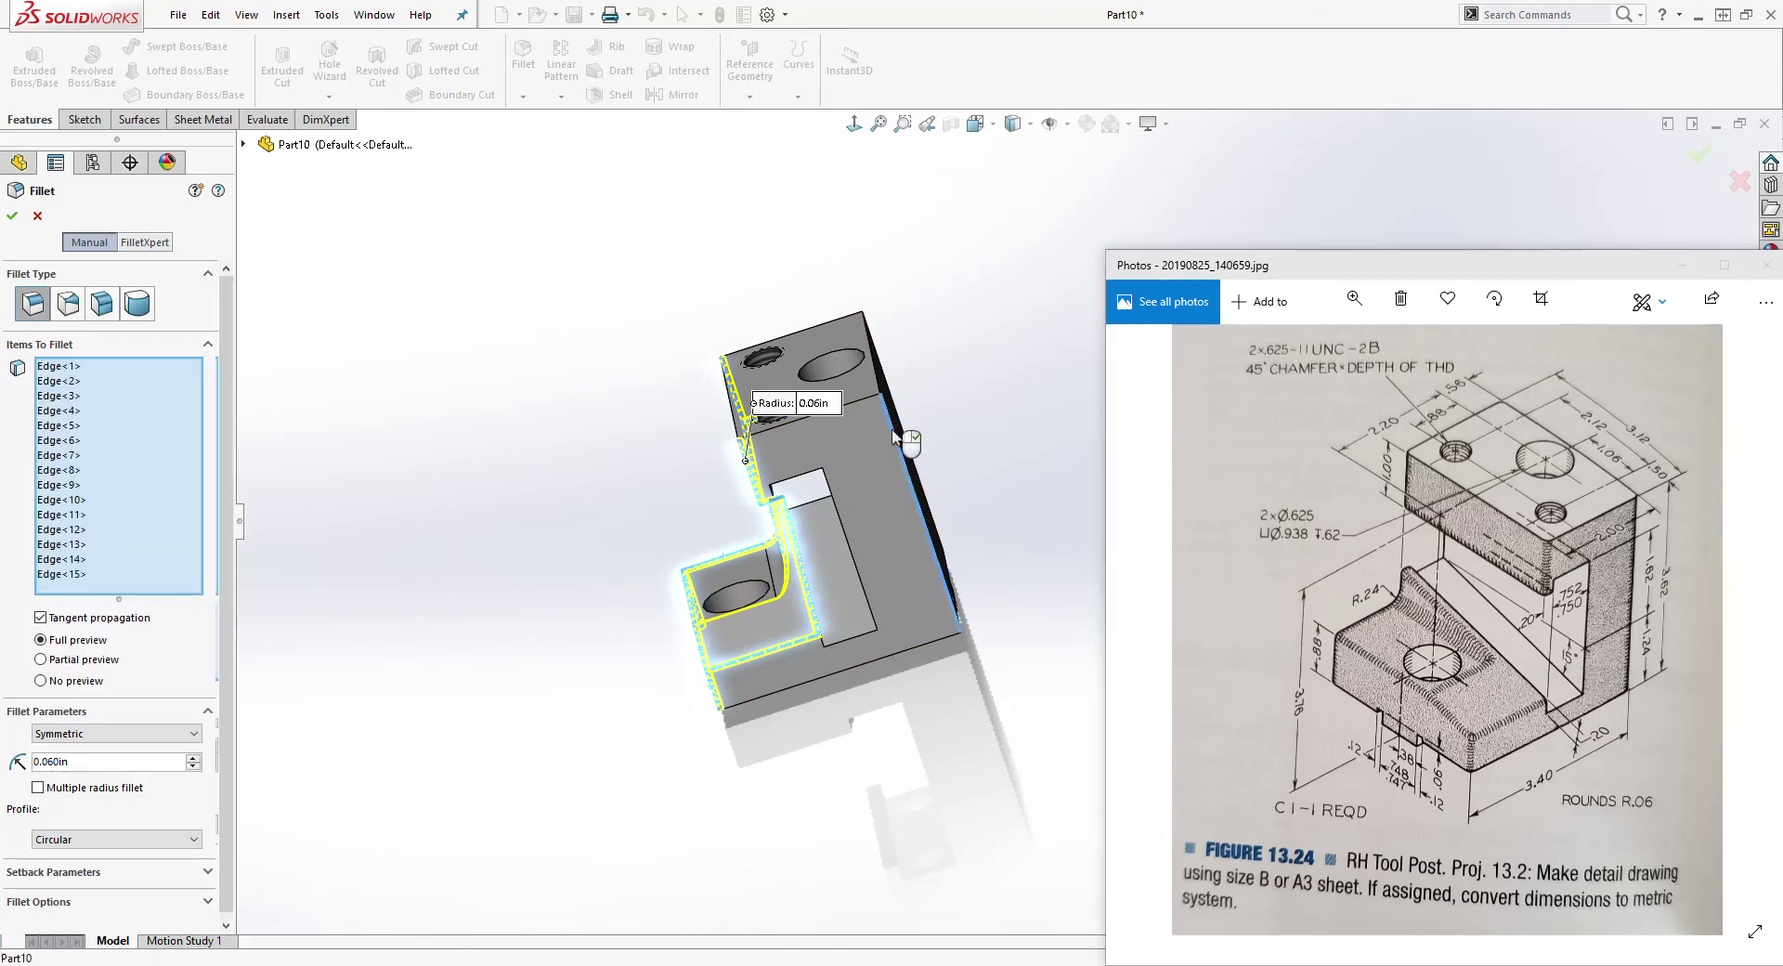
{"action": "middle_click_drag", "start_coordinate": [876, 510], "coordinate": [1097, 571]}
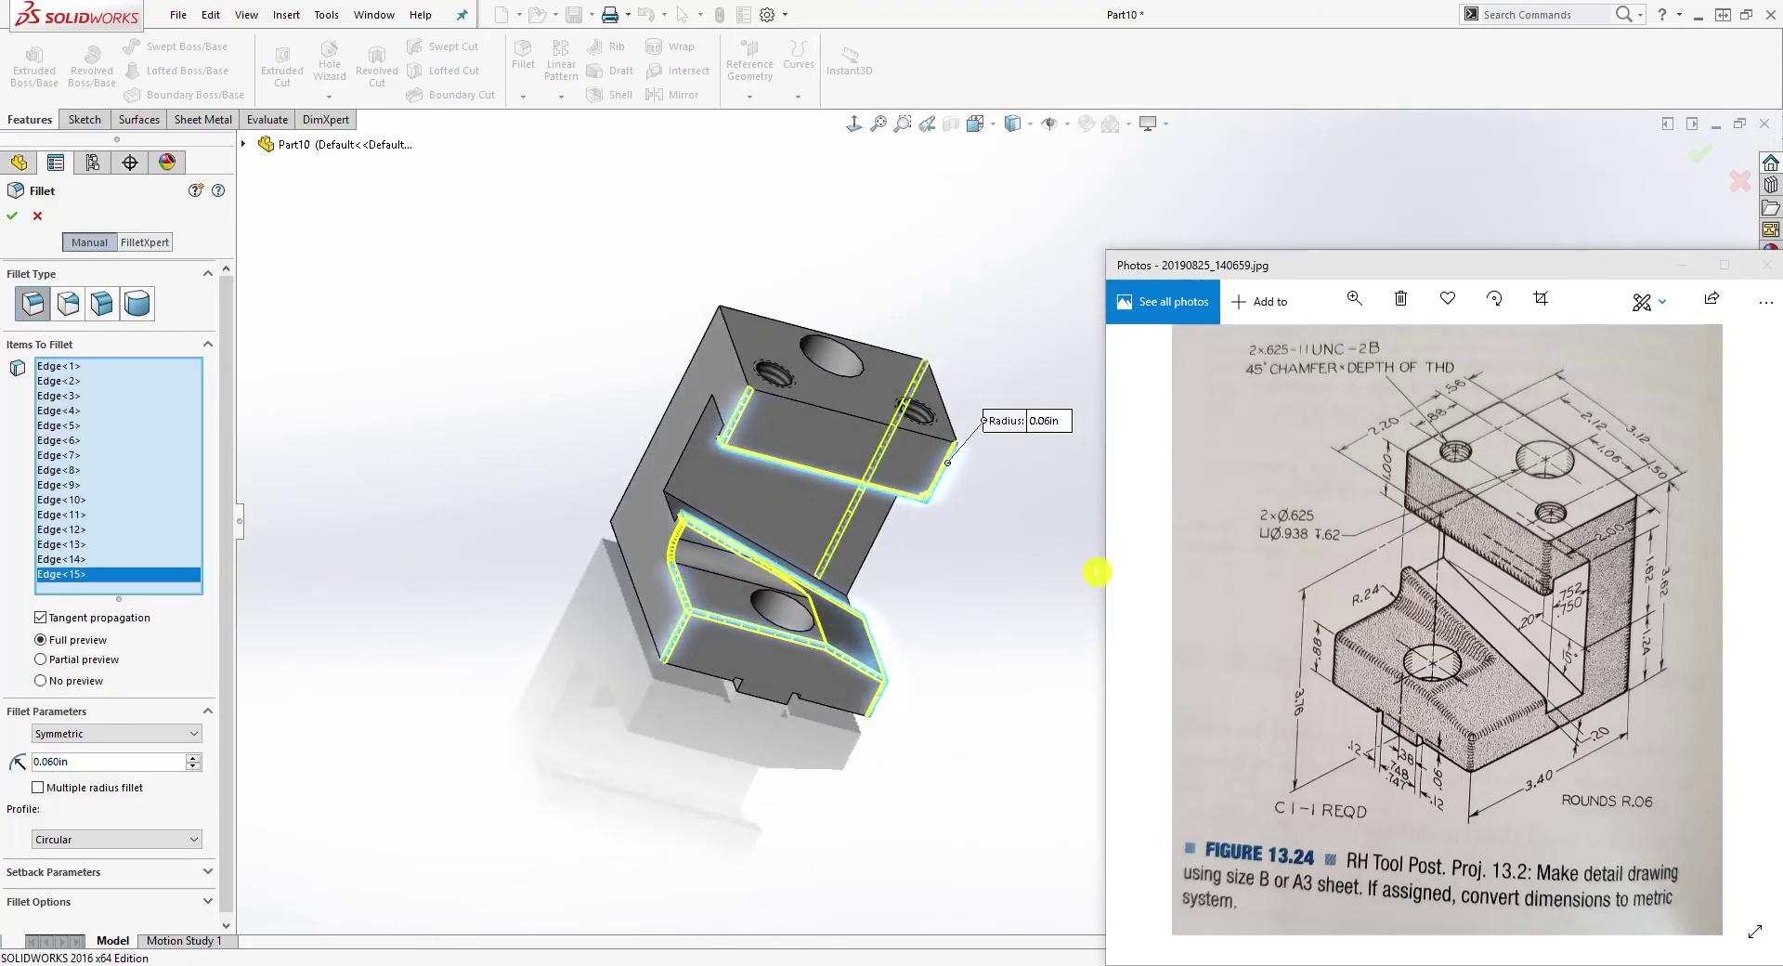
{"action": "left_click", "coordinate": [701, 351]}
{"action": "middle_click_drag", "start_coordinate": [701, 353], "coordinate": [548, 489]}
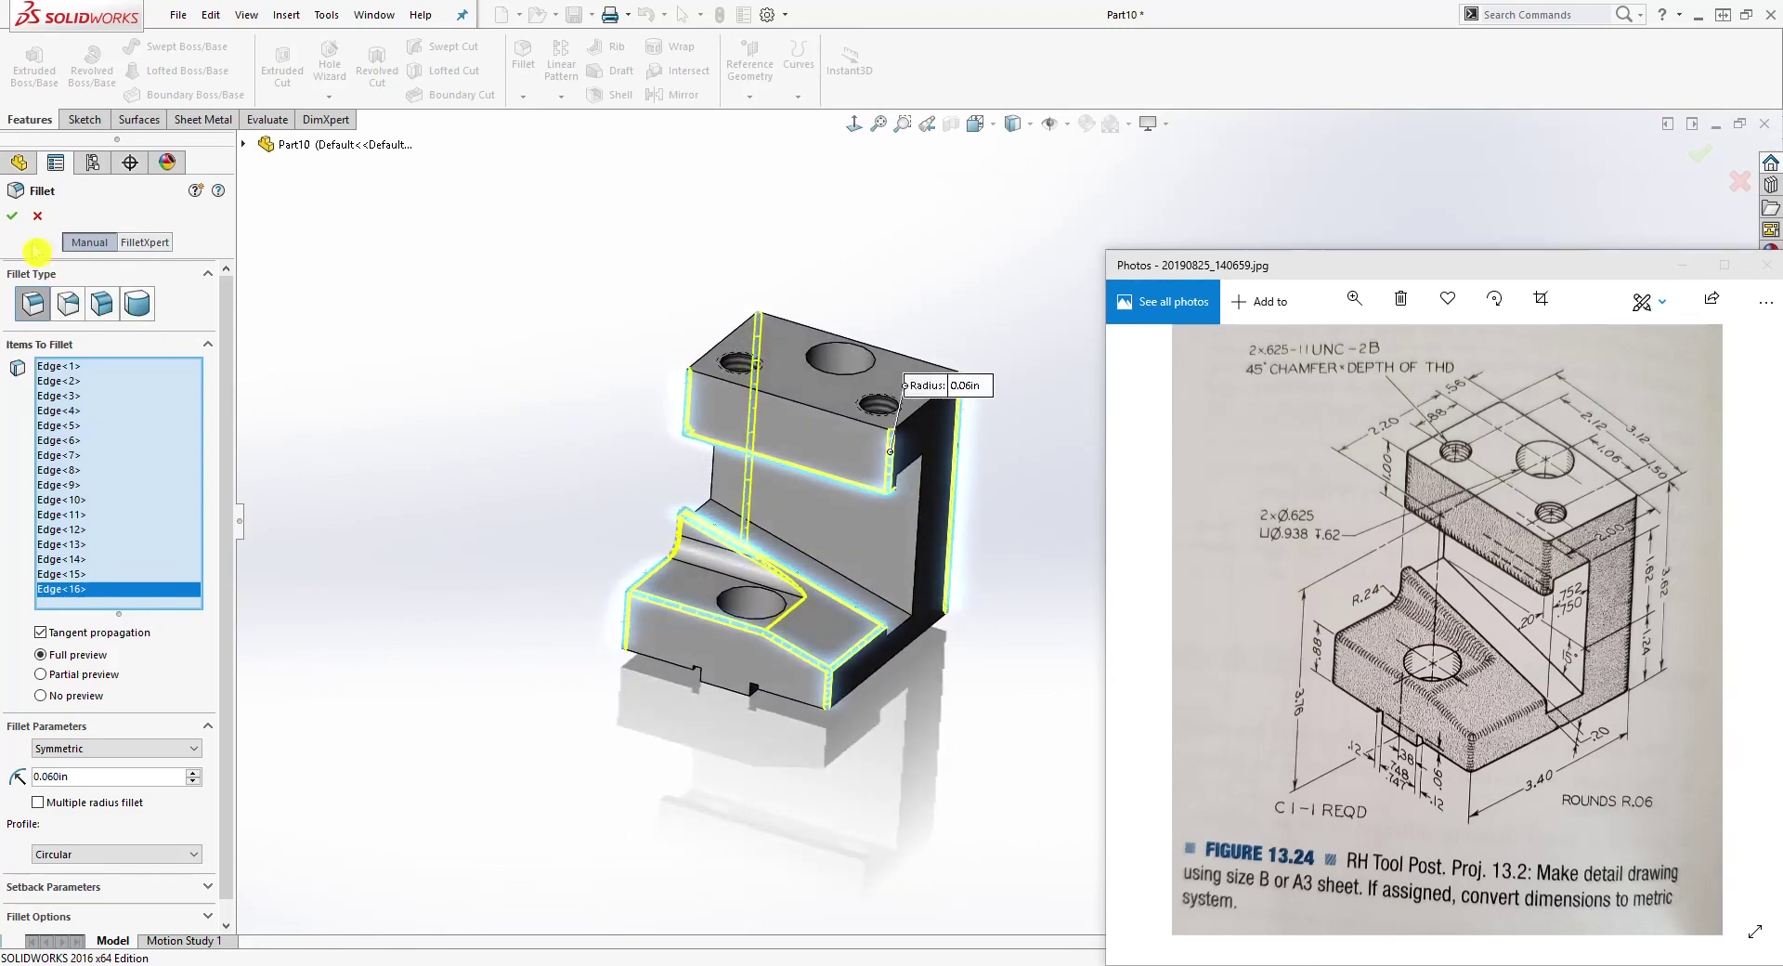
{"action": "key", "text": "Return"}
{"action": "middle_click_drag", "start_coordinate": [871, 460], "coordinate": [1012, 398]}
{"action": "middle_click_drag", "start_coordinate": [969, 527], "coordinate": [836, 390]}
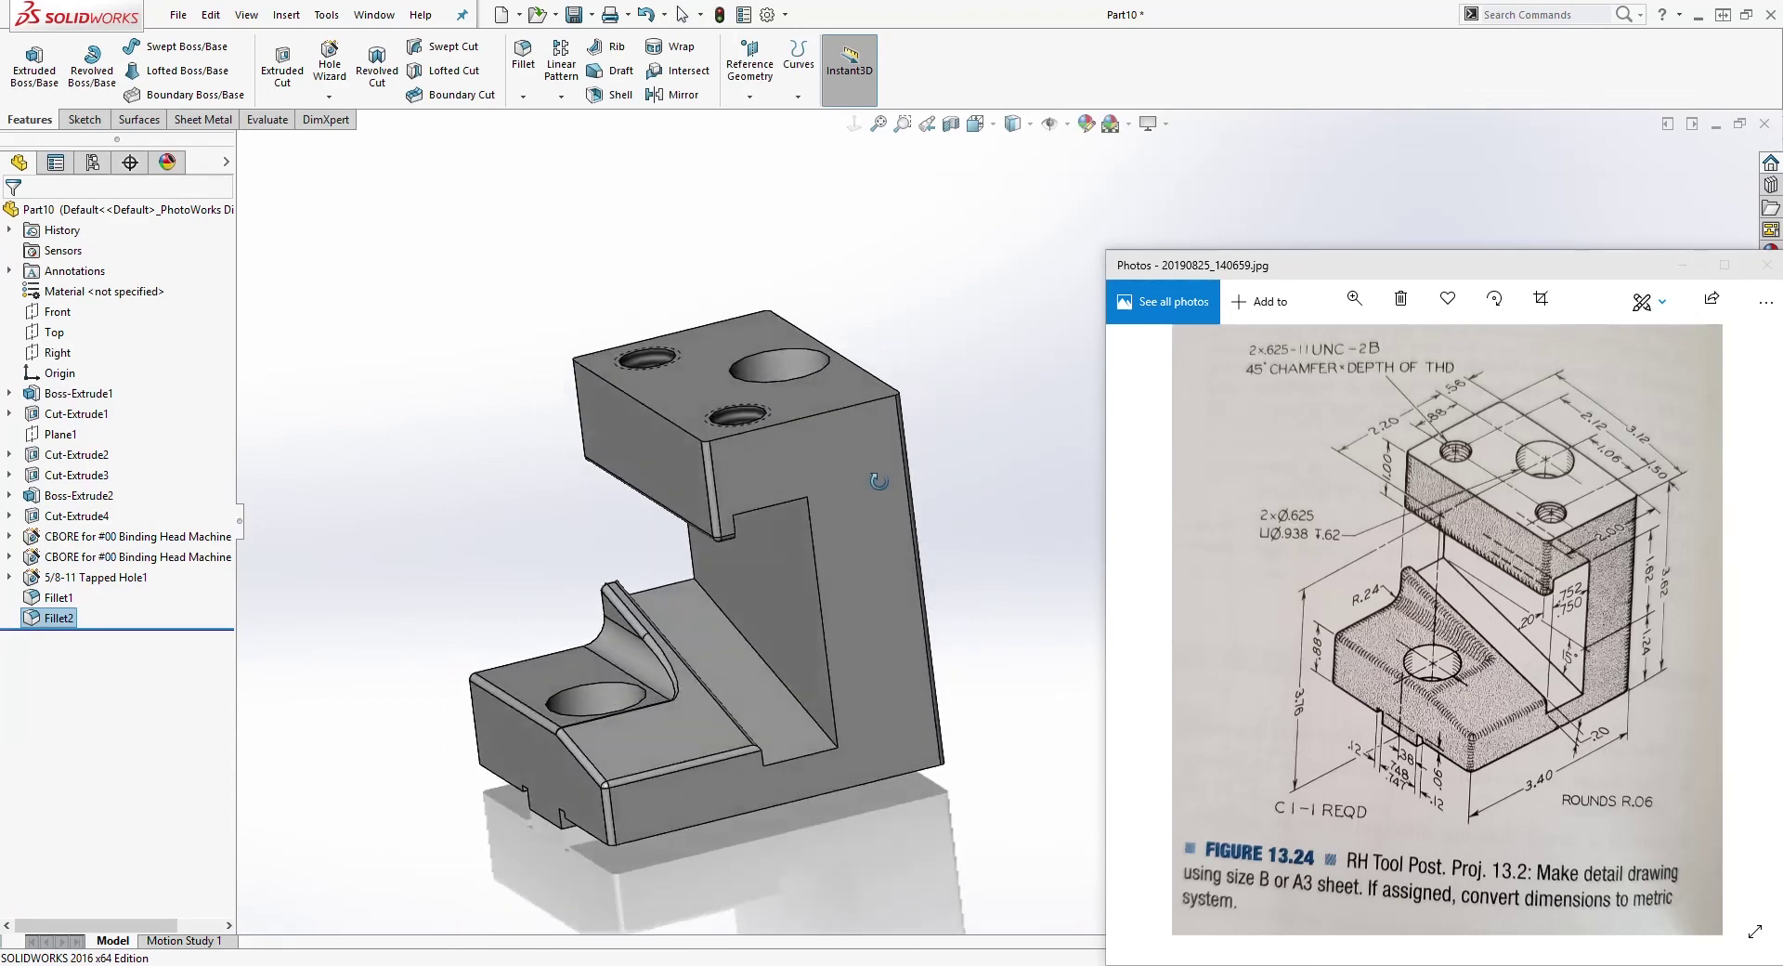
{"action": "middle_click_drag", "start_coordinate": [712, 490], "coordinate": [626, 493]}
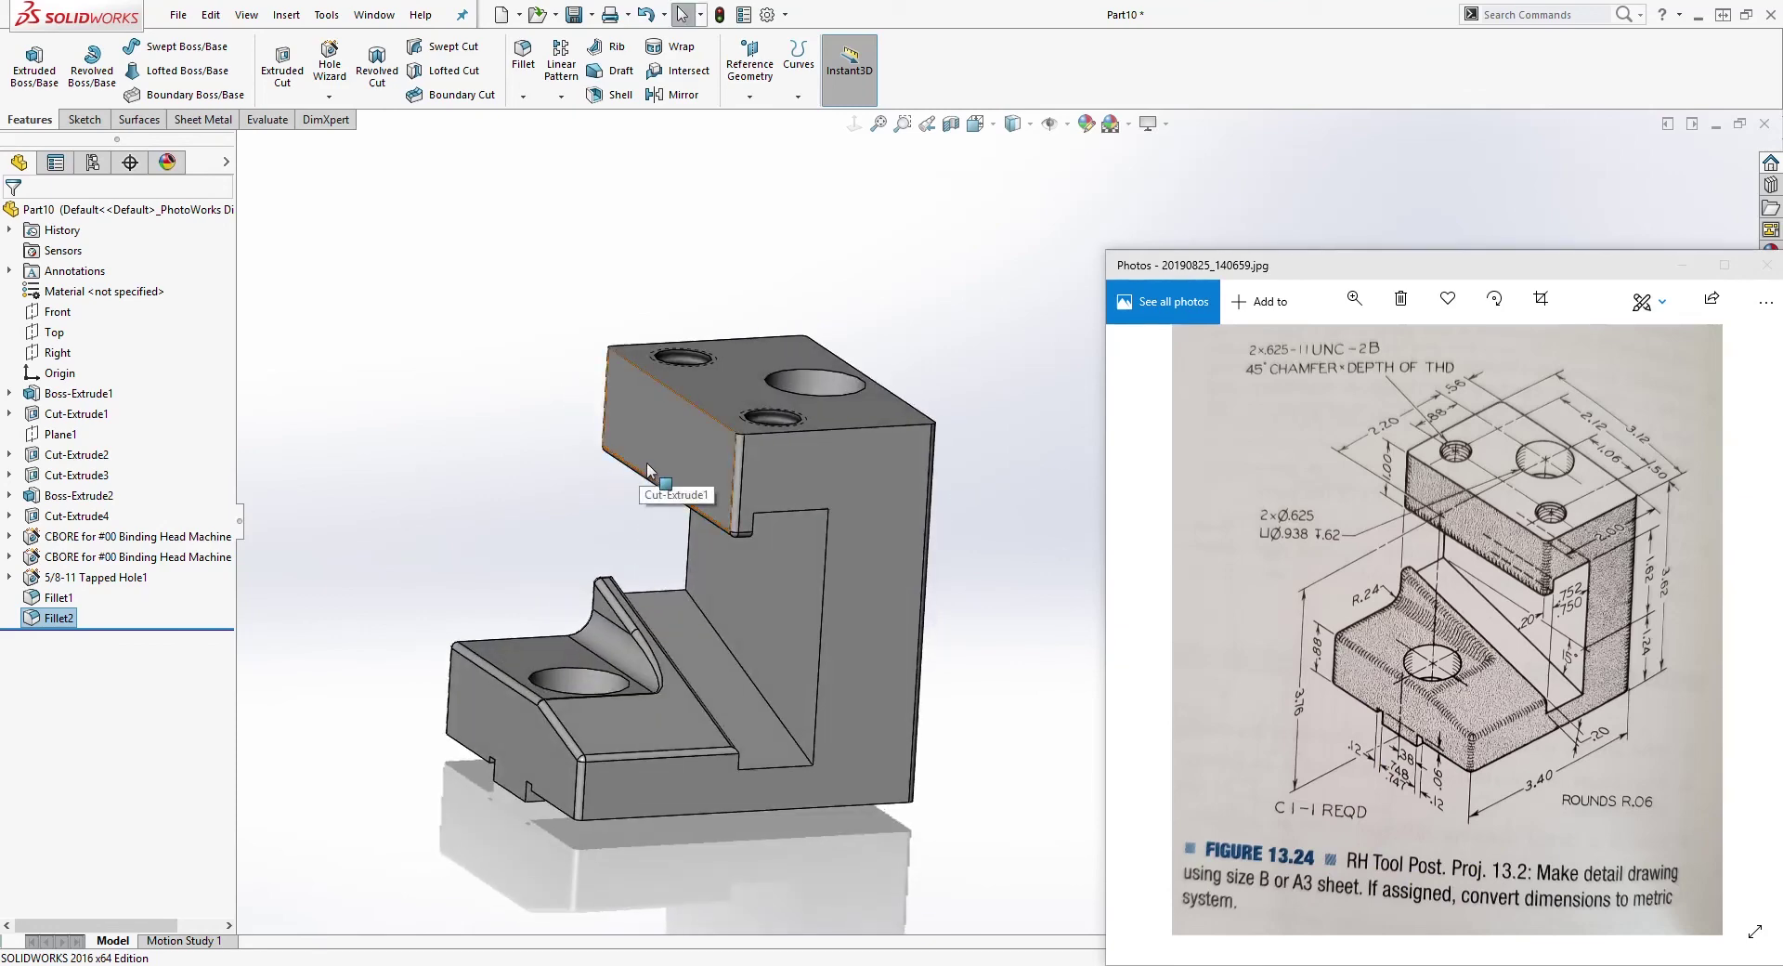
{"action": "left_click", "coordinate": [281, 395]}
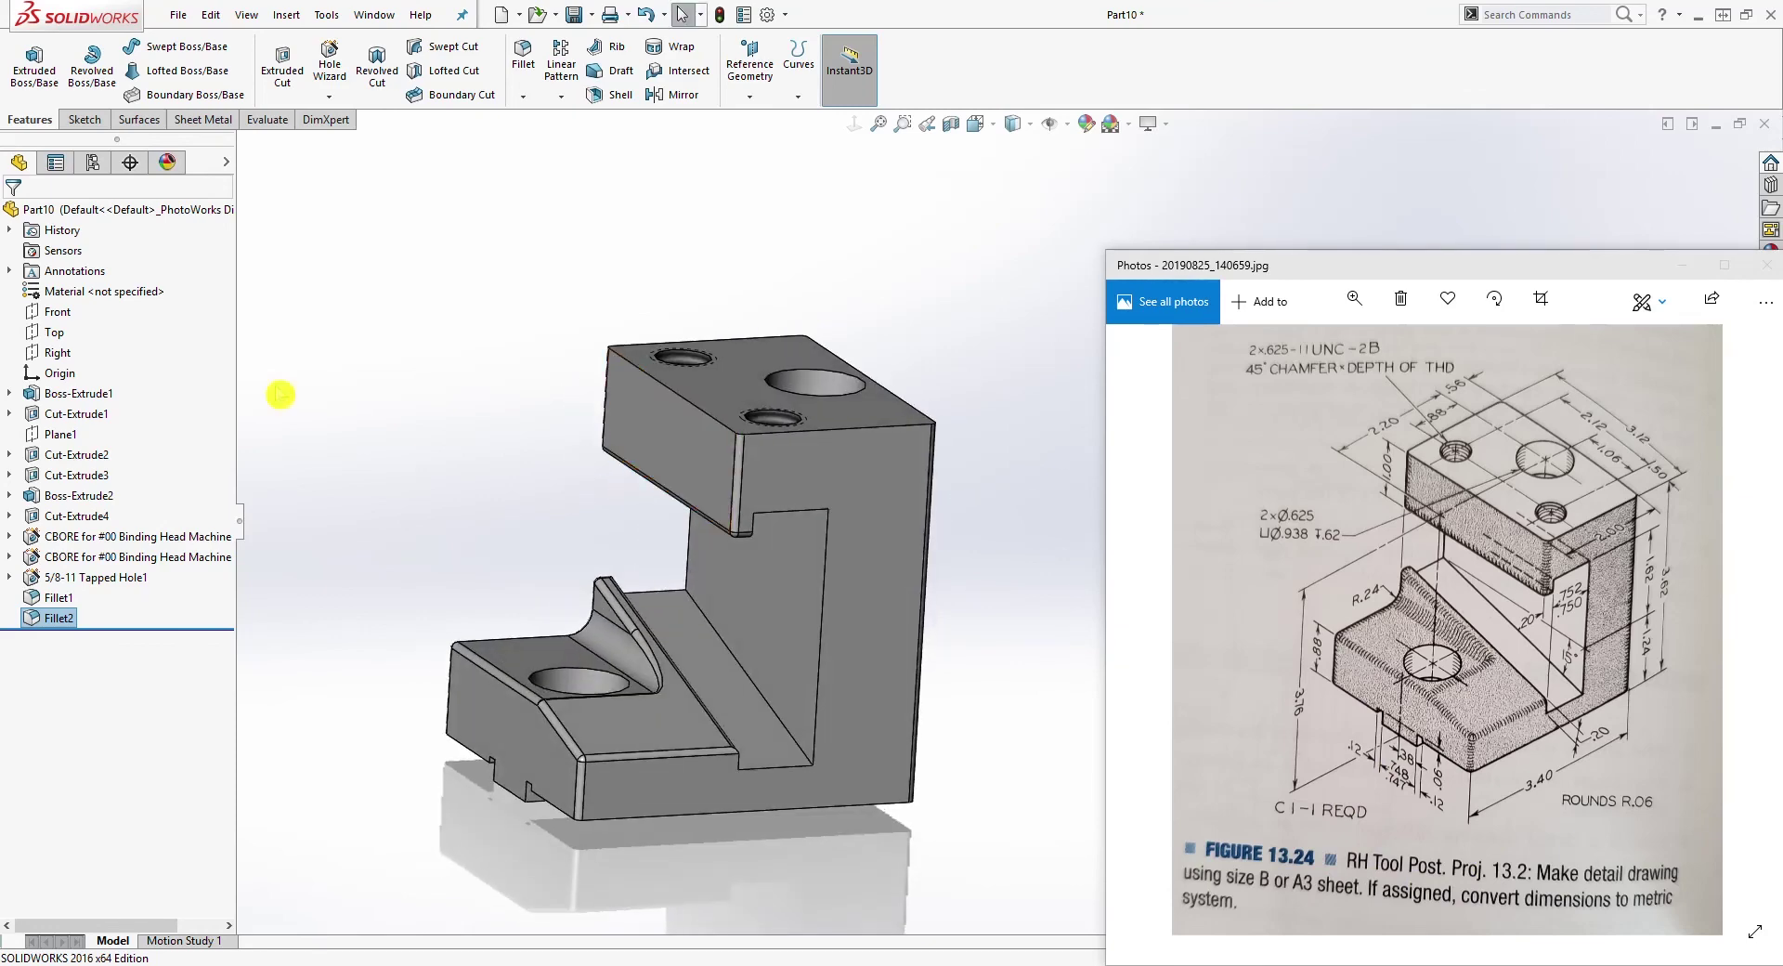